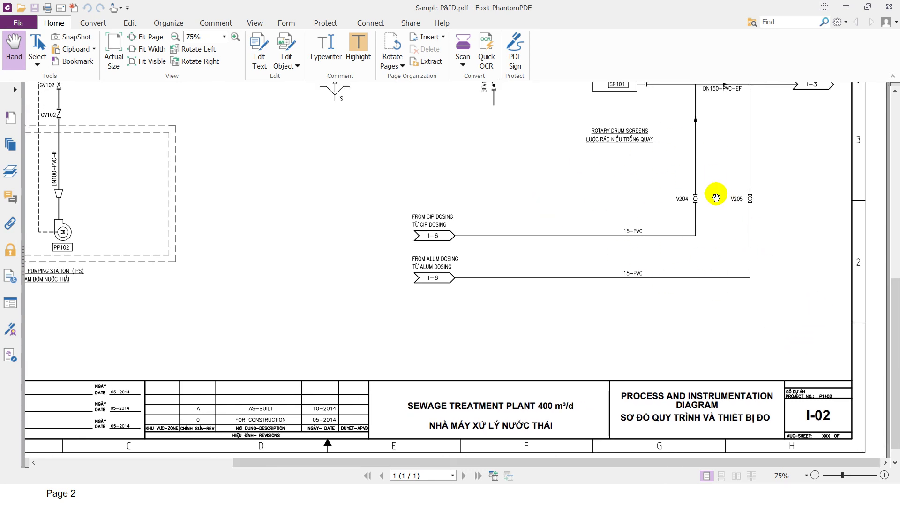
Examine the sewage treatment plant P&ID, from the influent pumping station to the rotary drum screens and dosing lines
{"action": "scroll", "coordinate": [599, 177], "scroll_direction": "down", "scroll_amount": 3}
{"action": "scroll", "coordinate": [571, 206], "scroll_direction": "down", "scroll_amount": 1}
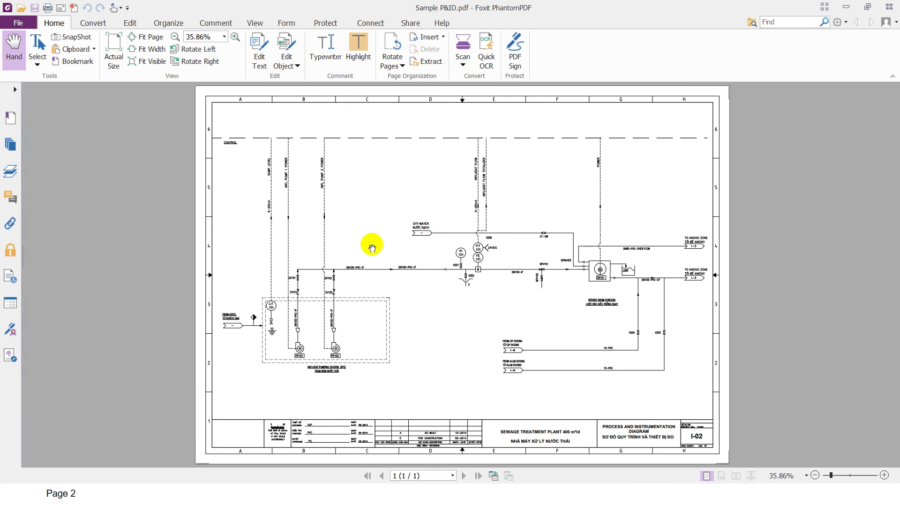
{"action": "scroll", "coordinate": [350, 255], "scroll_direction": "up", "scroll_amount": 1}
{"action": "scroll", "coordinate": [345, 249], "scroll_direction": "up", "scroll_amount": 1}
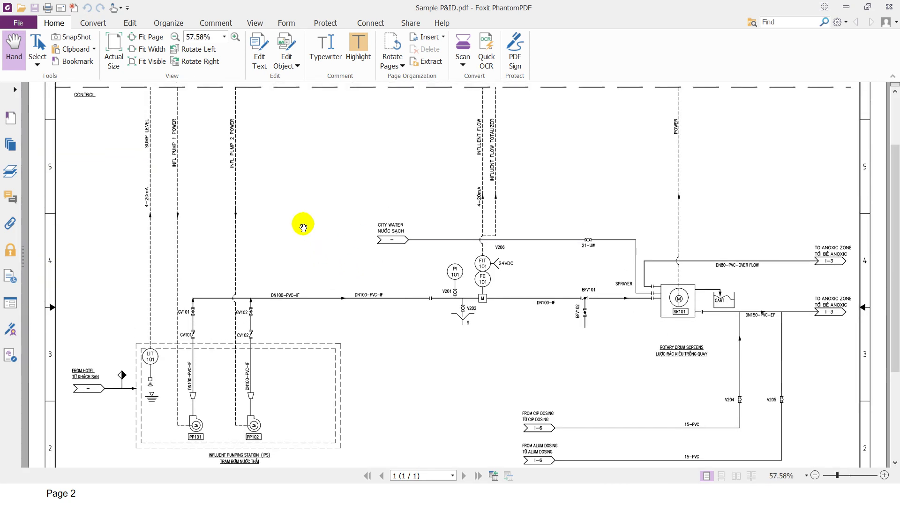
{"action": "scroll", "coordinate": [318, 233], "scroll_direction": "down", "scroll_amount": 1}
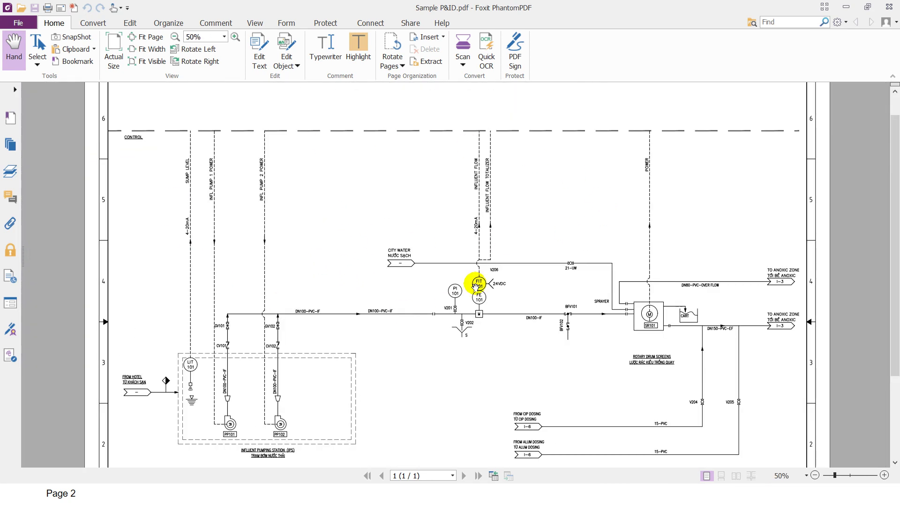
Switch to the running PowerPoint slide show and advance from the P&ID Reading slide to the IO List slide
{"action": "key", "text": "alt+Tab"}
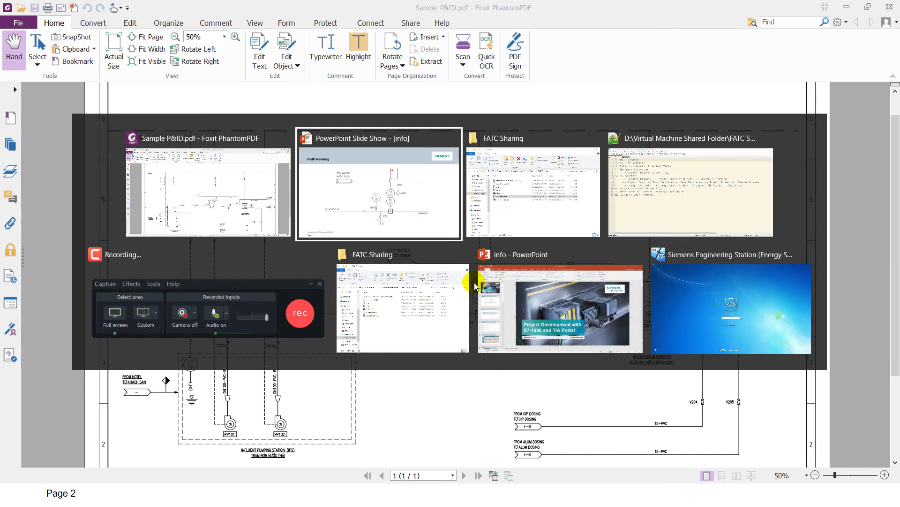
{"action": "key", "text": "alt+Tab"}
{"action": "key", "text": "alt+Tab"}
{"action": "key", "text": "alt+Tab"}
{"action": "key", "text": "alt+Tab"}
{"action": "key", "text": "alt+Tab"}
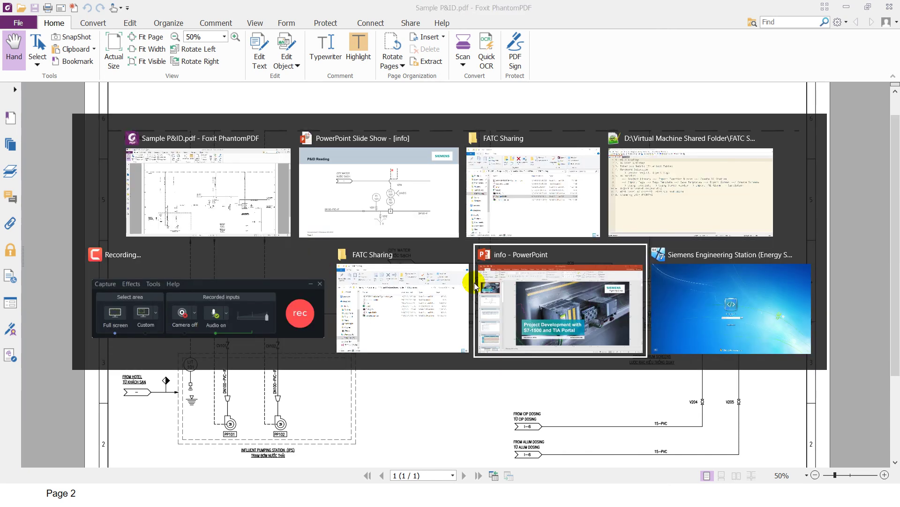
{"action": "key", "text": "alt+Tab"}
{"action": "key", "text": "alt+Tab"}
{"action": "key", "text": "alt+Tab"}
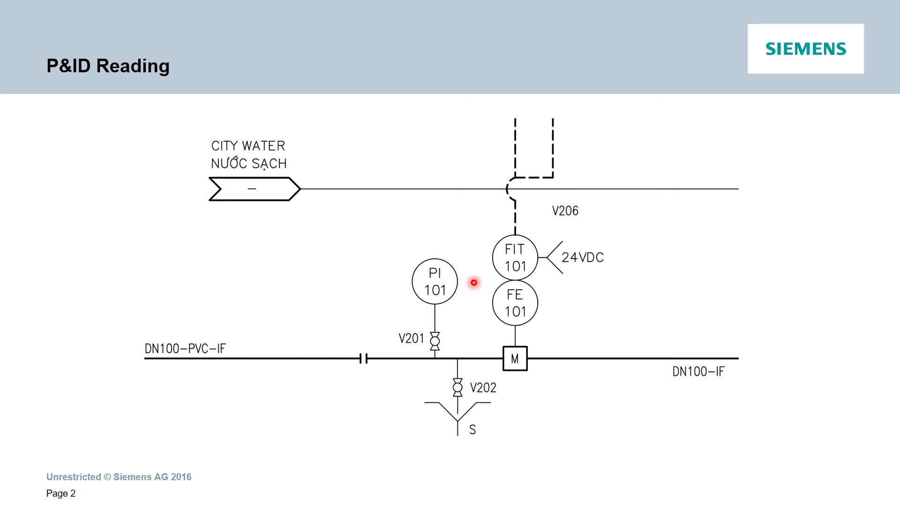
{"action": "key", "text": "Right"}
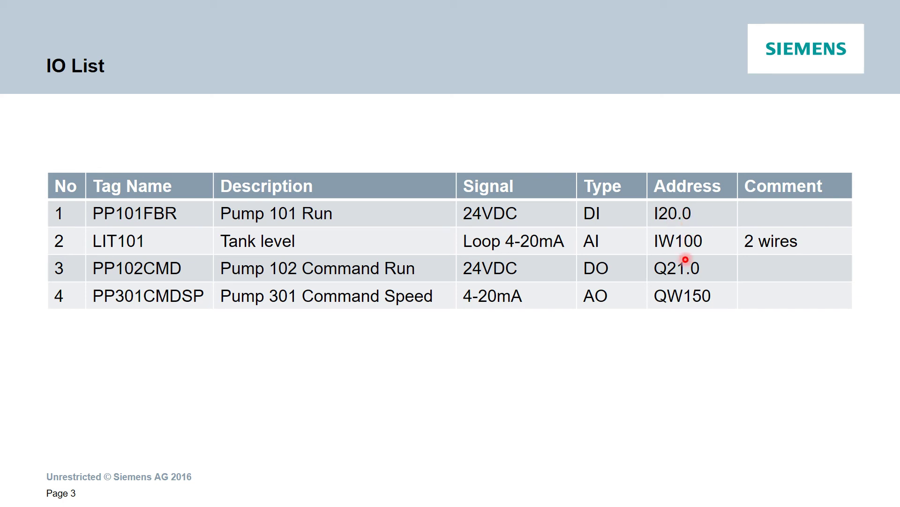
Open the IOList workbook from the FATC Sharing folder in Excel and maximize its window
{"action": "key", "text": "super"}
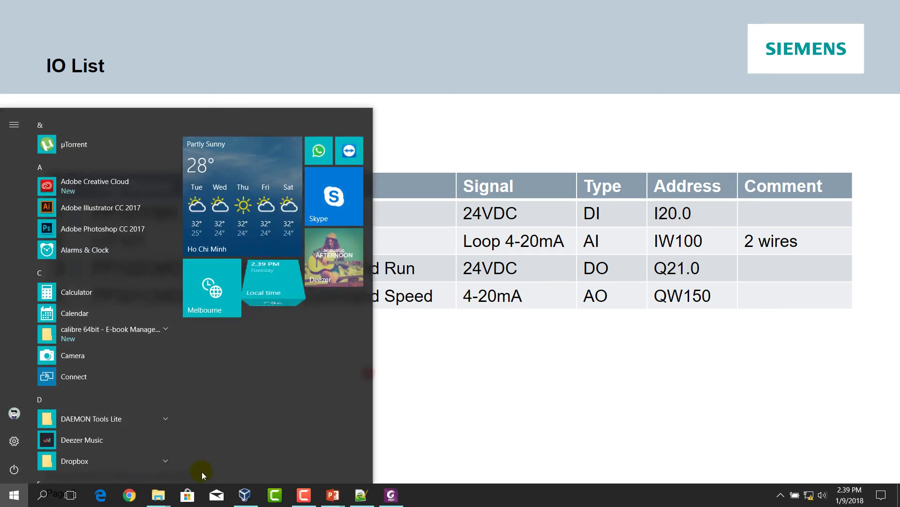
{"action": "mouse_move", "coordinate": [162, 499]}
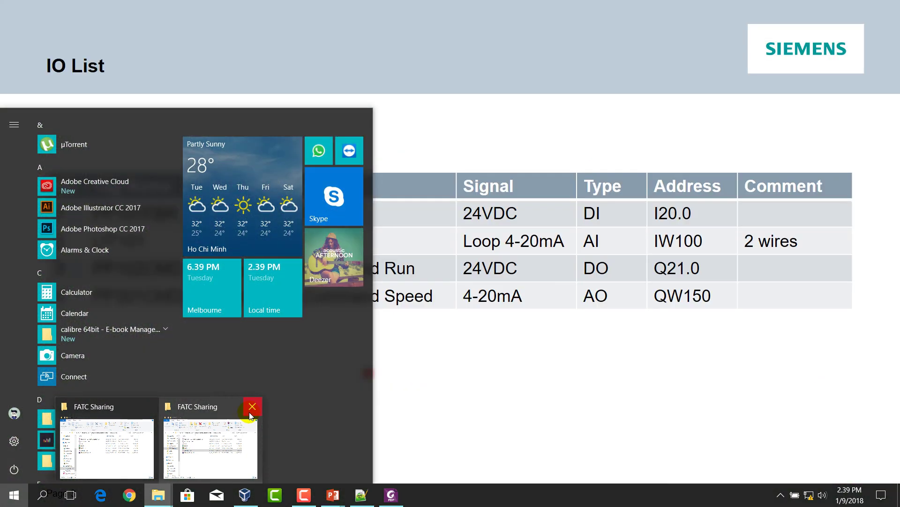
{"action": "left_click", "coordinate": [252, 410]}
{"action": "left_click", "coordinate": [235, 436]}
{"action": "left_click", "coordinate": [388, 308]}
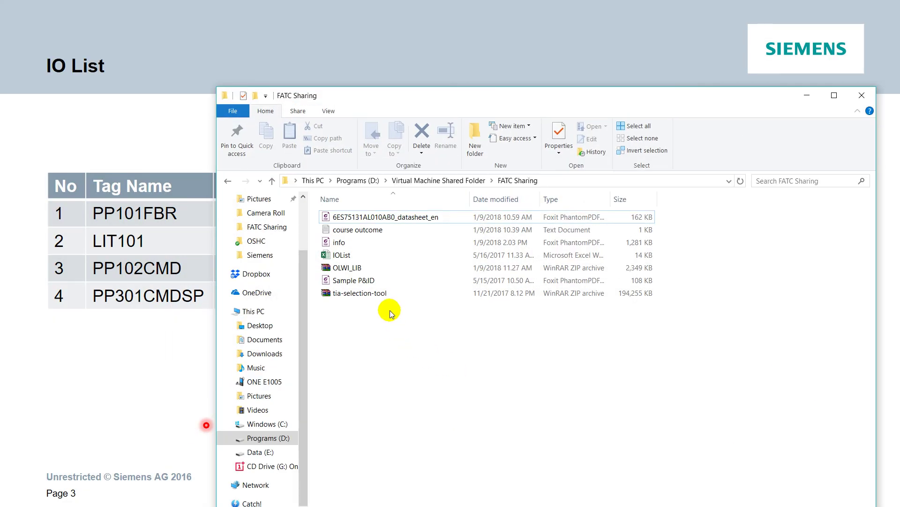
{"action": "double_click", "coordinate": [362, 259]}
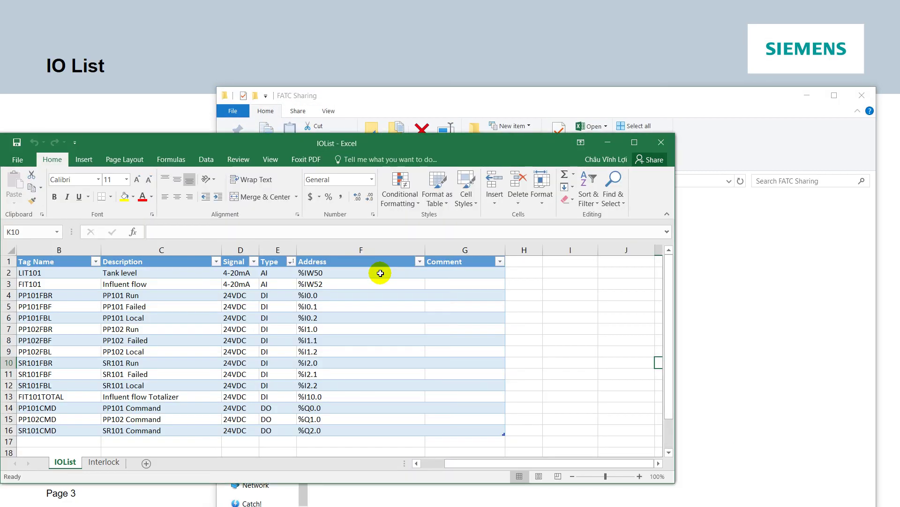
{"action": "left_click", "coordinate": [634, 142]}
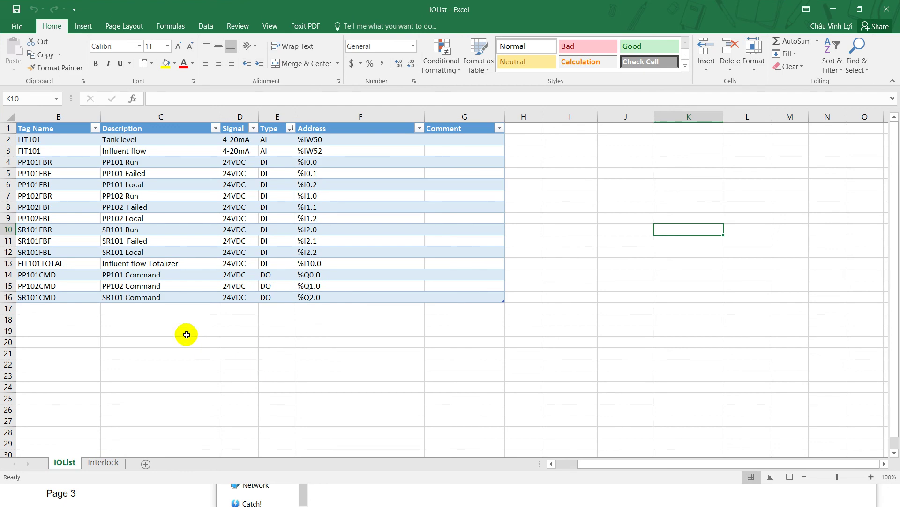
Enlarge the IOList sheet to 160% and sort the table by the No column in ascending order
{"action": "scroll", "coordinate": [45, 139], "scroll_direction": "up", "scroll_amount": 6}
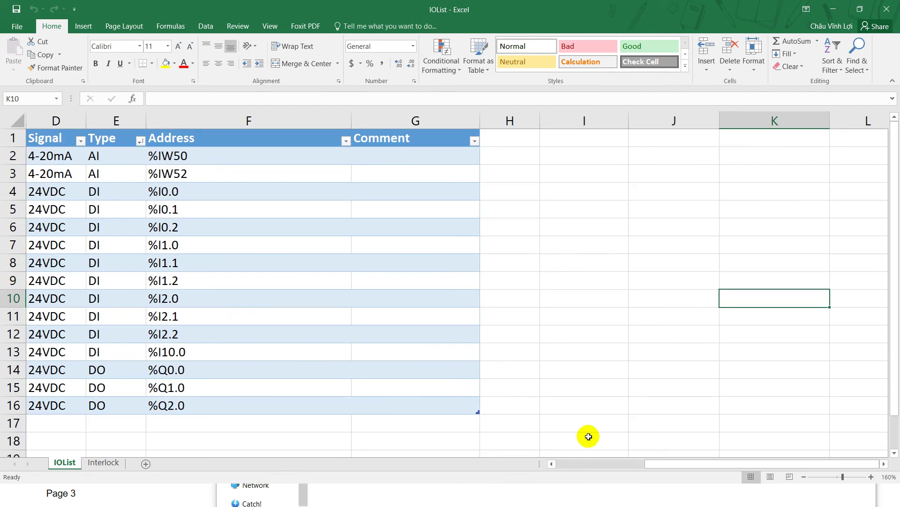
{"action": "left_click_drag", "start_coordinate": [664, 465], "coordinate": [564, 467]}
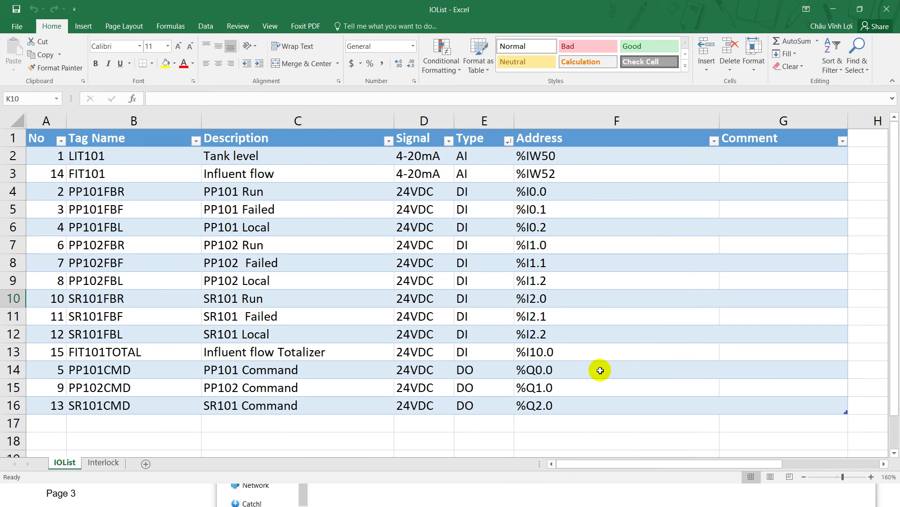
{"action": "left_click", "coordinate": [62, 143]}
{"action": "left_click", "coordinate": [42, 151]}
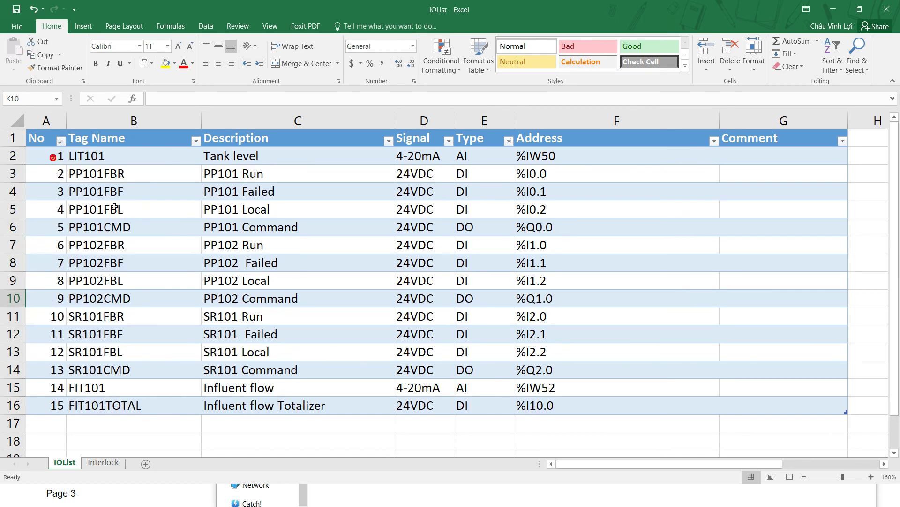
Review the IO table column by column, from Tag Name, Description, Signal and Type to Address and Comment
{"action": "left_click_drag", "start_coordinate": [128, 154], "coordinate": [117, 400]}
{"action": "left_click", "coordinate": [162, 434]}
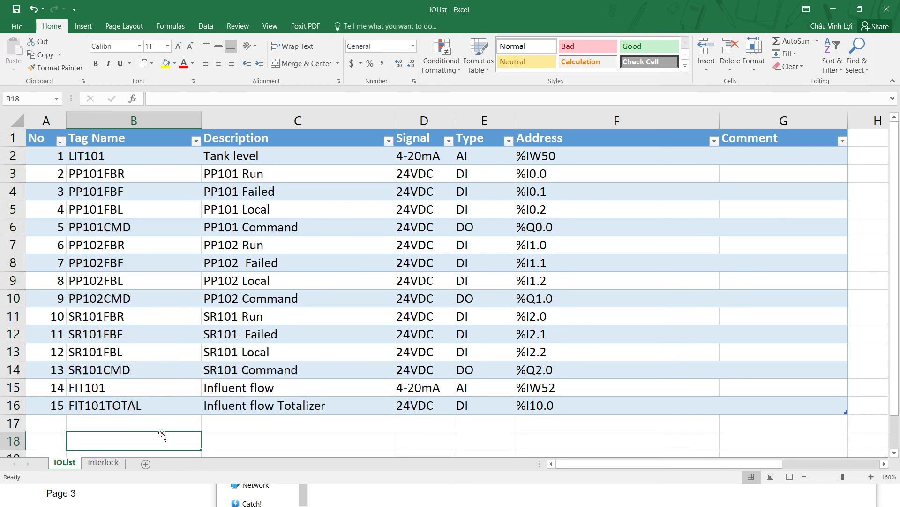
{"action": "left_click_drag", "start_coordinate": [126, 156], "coordinate": [121, 405]}
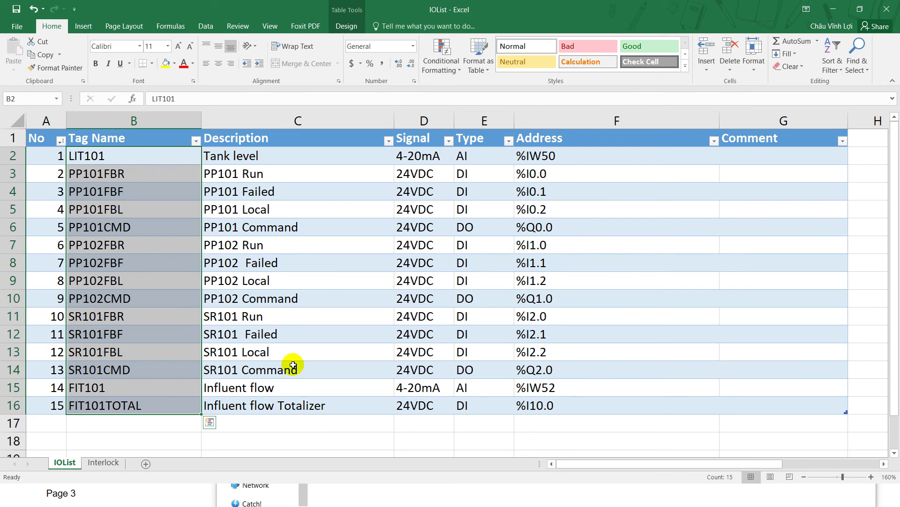
{"action": "left_click_drag", "start_coordinate": [275, 157], "coordinate": [274, 370]}
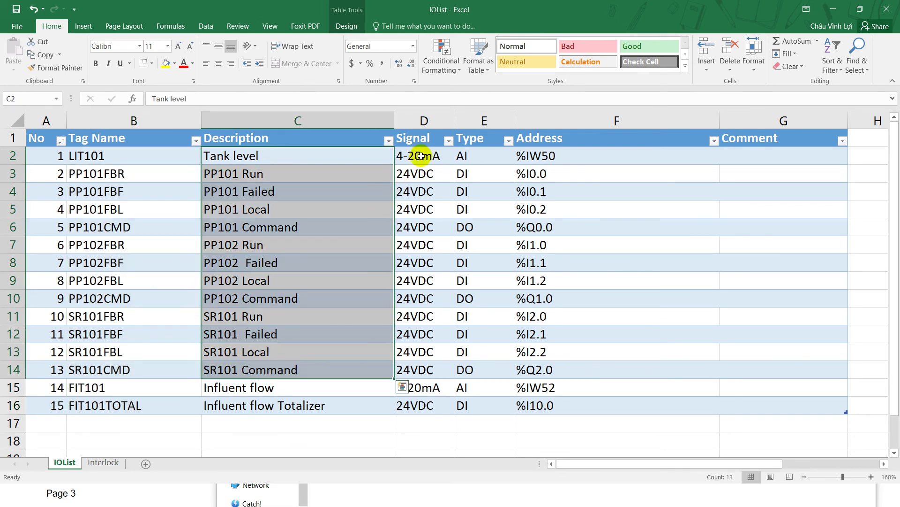
{"action": "left_click_drag", "start_coordinate": [412, 156], "coordinate": [425, 405]}
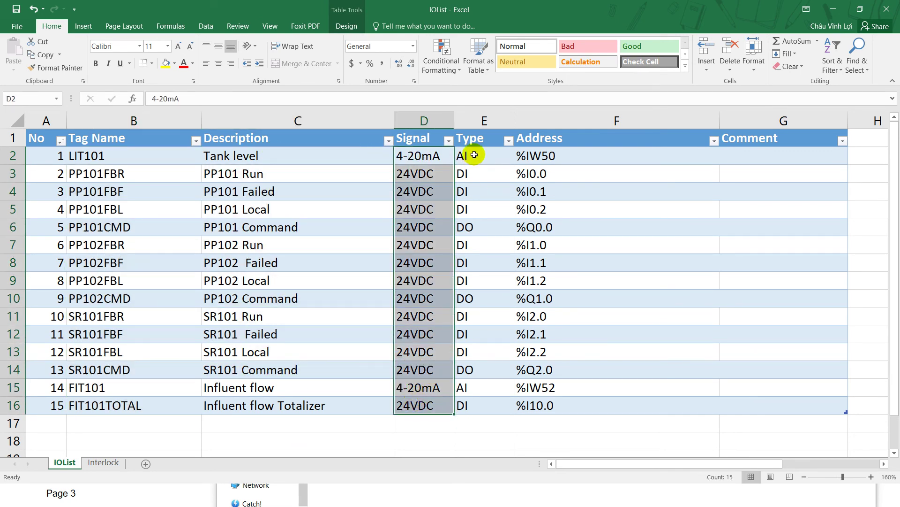
{"action": "left_click_drag", "start_coordinate": [474, 155], "coordinate": [484, 406]}
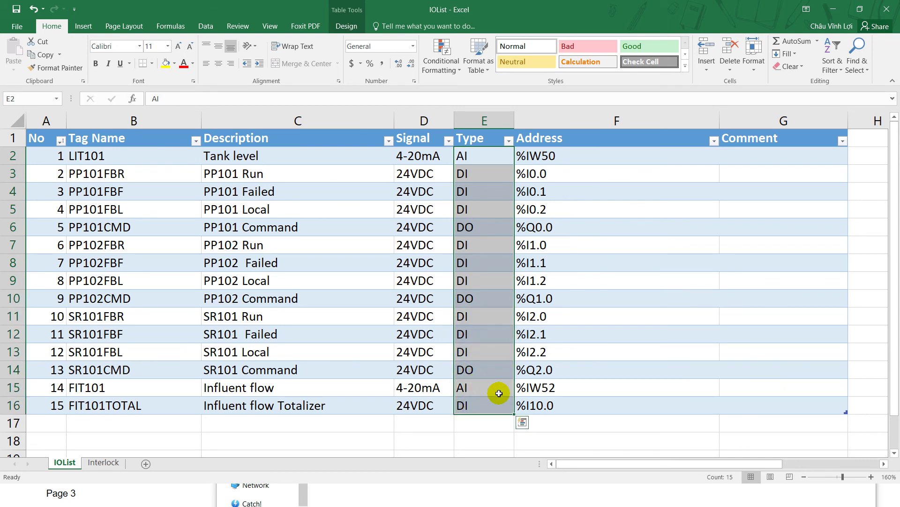
{"action": "left_click_drag", "start_coordinate": [658, 350], "coordinate": [619, 176]}
{"action": "left_click", "coordinate": [617, 241]}
{"action": "left_click_drag", "start_coordinate": [576, 154], "coordinate": [573, 404]}
{"action": "left_click", "coordinate": [763, 167]}
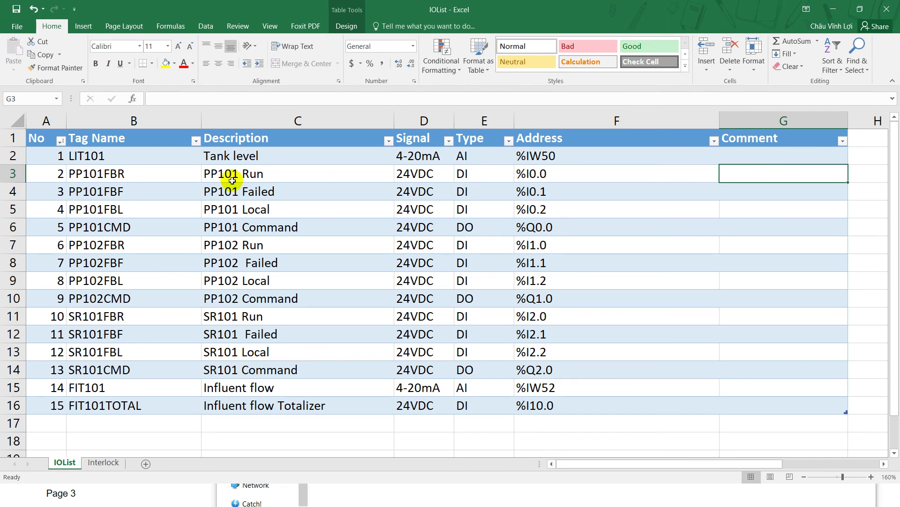
Examine the PP101 and PP102 signal rows and the FIT101TOTAL influent flow totalizer row
{"action": "left_click", "coordinate": [765, 191]}
{"action": "left_click", "coordinate": [277, 190]}
{"action": "key", "text": "Left"}
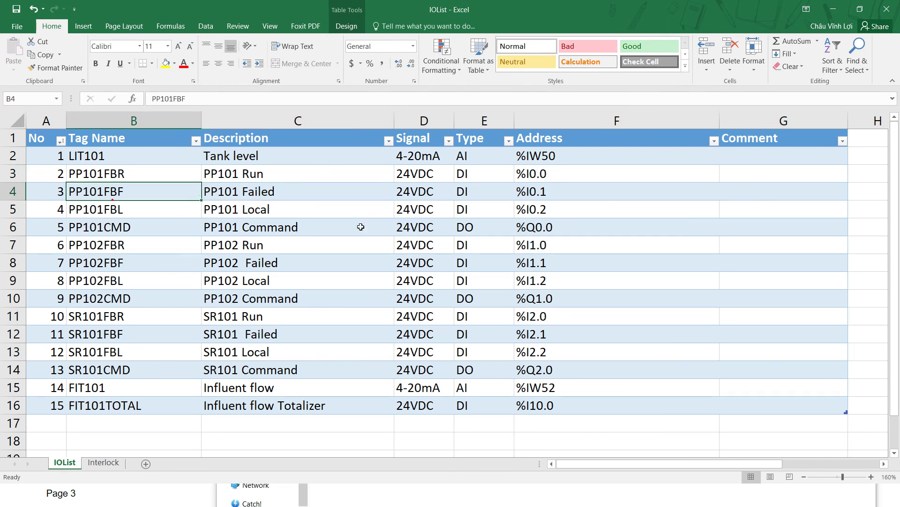
{"action": "left_click", "coordinate": [361, 227]}
{"action": "left_click", "coordinate": [758, 240]}
{"action": "left_click", "coordinate": [300, 262]}
{"action": "left_click", "coordinate": [98, 241]}
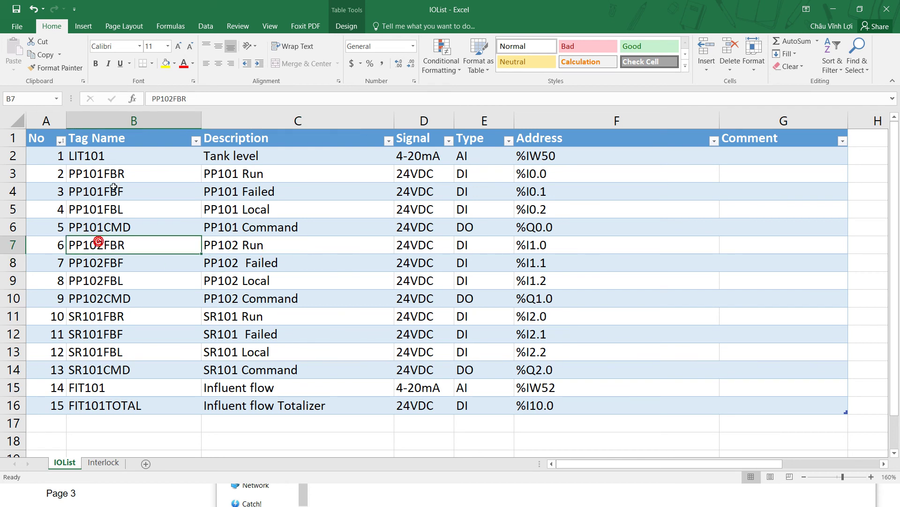
{"action": "left_click_drag", "start_coordinate": [289, 405], "coordinate": [753, 403]}
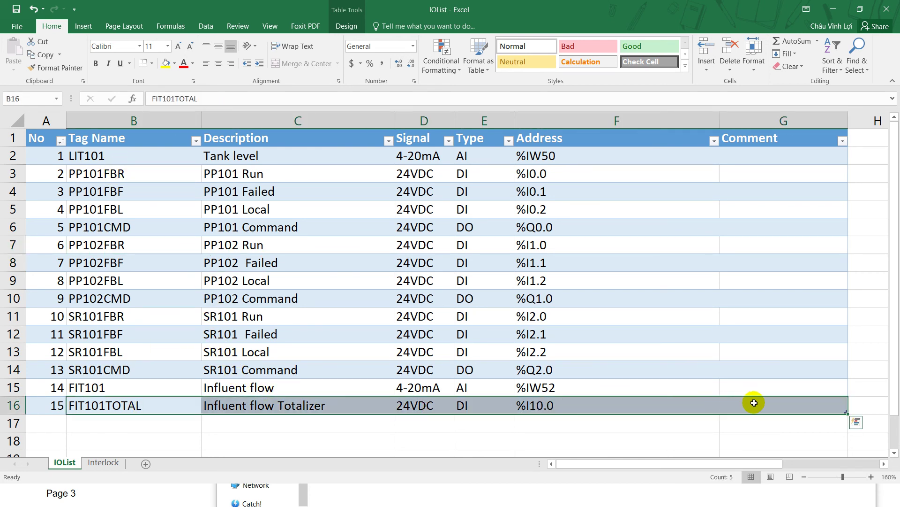
Enter HSC as the comment for the FIT101TOTAL row in cell G16
{"action": "left_click", "coordinate": [767, 408]}
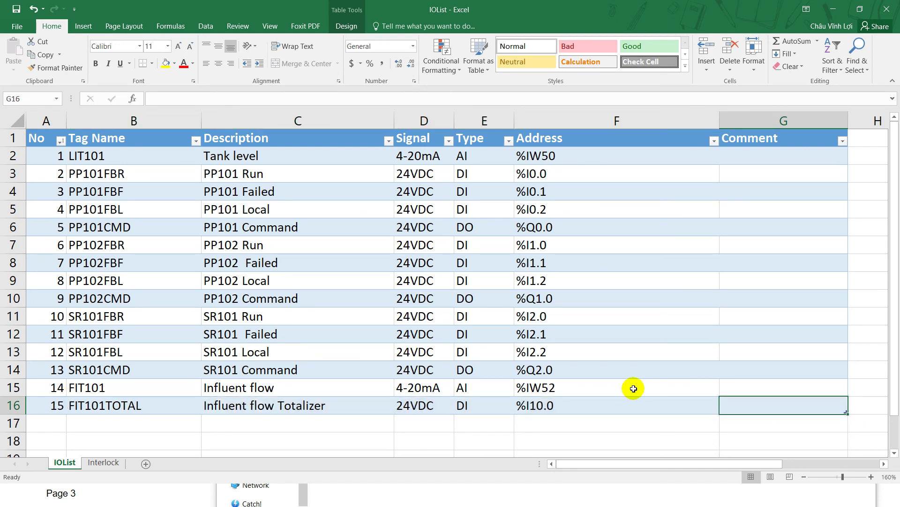
{"action": "type", "text": "Hi"}
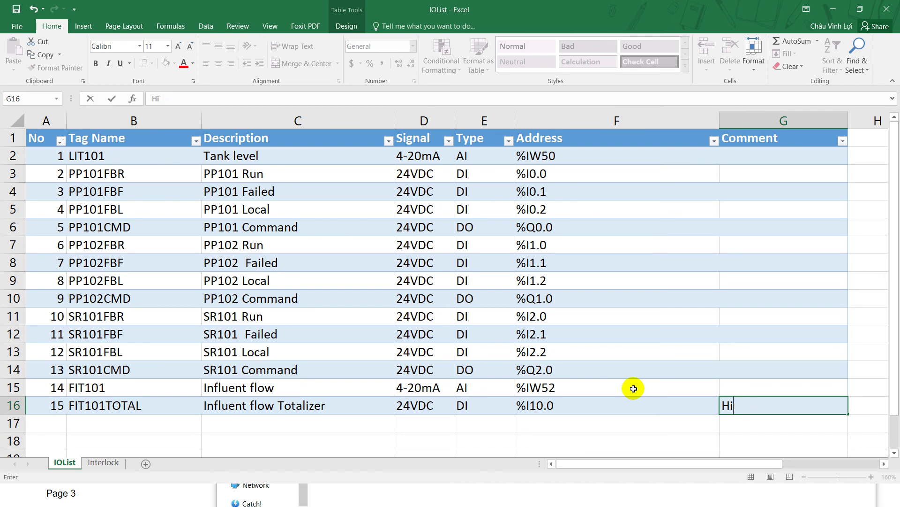
{"action": "type", "text": "ghC"}
{"action": "key", "text": "Return"}
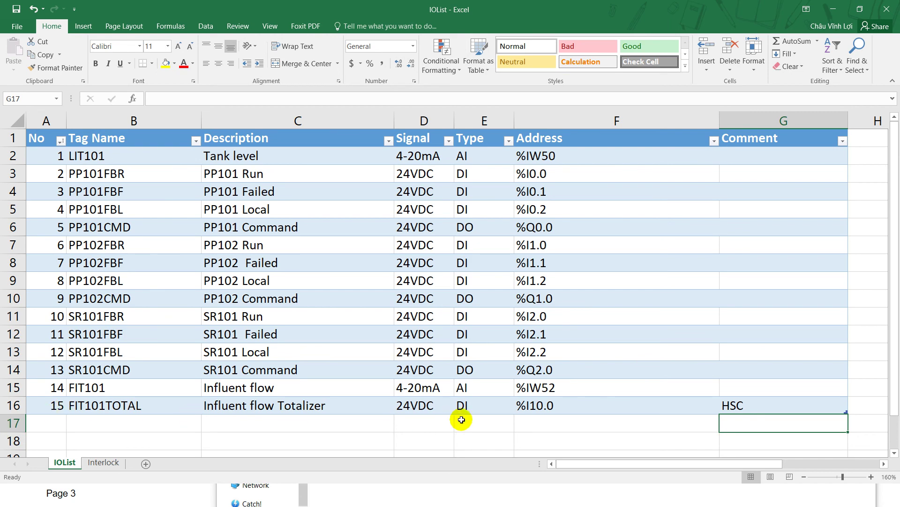
Clear the HSC comment from the FIT101TOTAL row
{"action": "left_click", "coordinate": [532, 407]}
{"action": "left_click", "coordinate": [531, 408]}
{"action": "scroll", "coordinate": [530, 408], "scroll_direction": "down", "scroll_amount": 1}
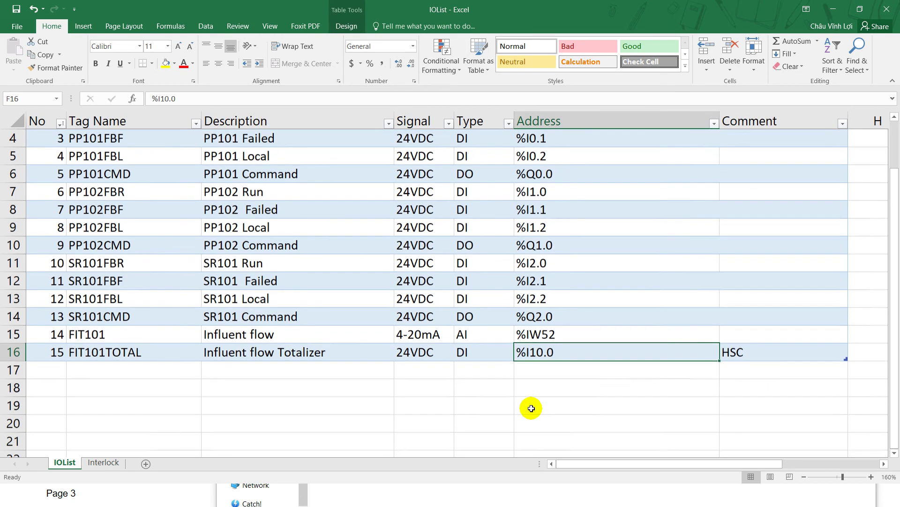
{"action": "left_click_drag", "start_coordinate": [40, 352], "coordinate": [769, 354]}
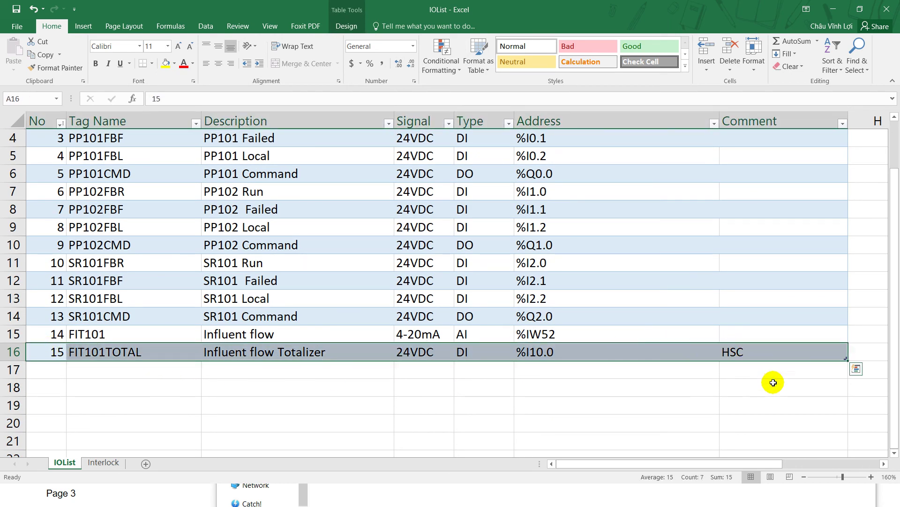
{"action": "left_click", "coordinate": [772, 370]}
{"action": "left_click", "coordinate": [748, 352]}
{"action": "key", "text": "Delete"}
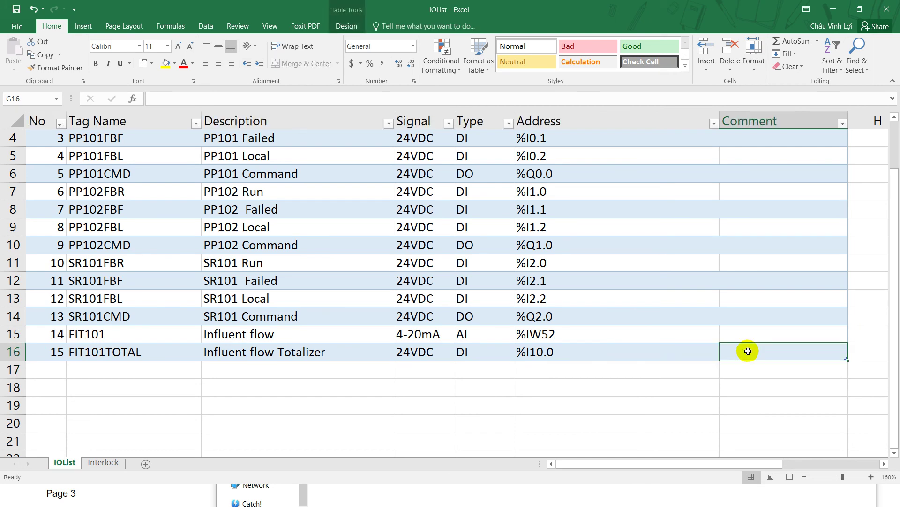
{"action": "left_click", "coordinate": [746, 311]}
{"action": "scroll", "coordinate": [750, 329], "scroll_direction": "up", "scroll_amount": 1}
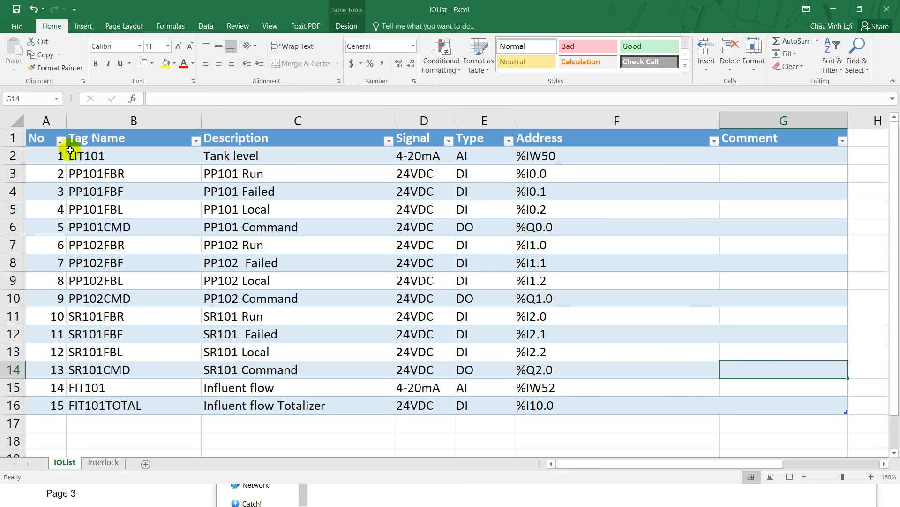
Narrow the Address column and select the whole IO table from the No header to the last Comment cell
{"action": "left_click_drag", "start_coordinate": [41, 138], "coordinate": [806, 407]}
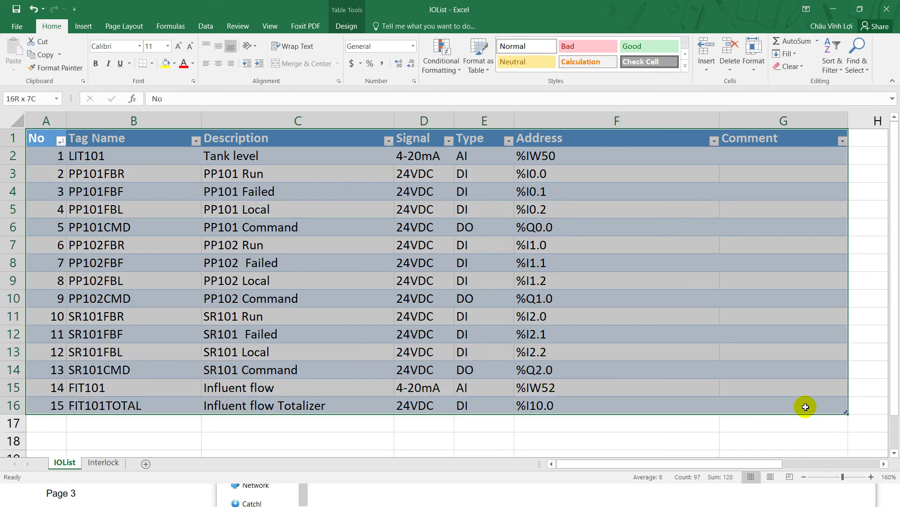
{"action": "left_click", "coordinate": [863, 401]}
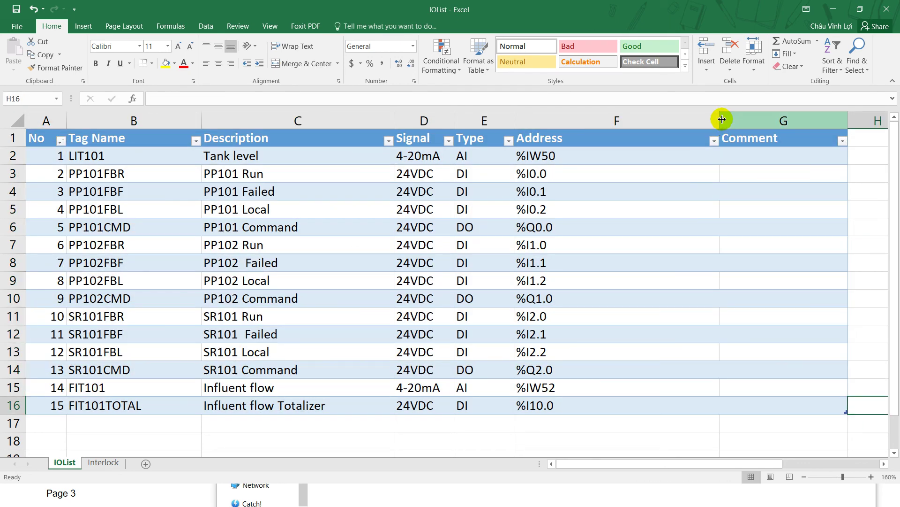
{"action": "left_click_drag", "start_coordinate": [720, 120], "coordinate": [616, 121]}
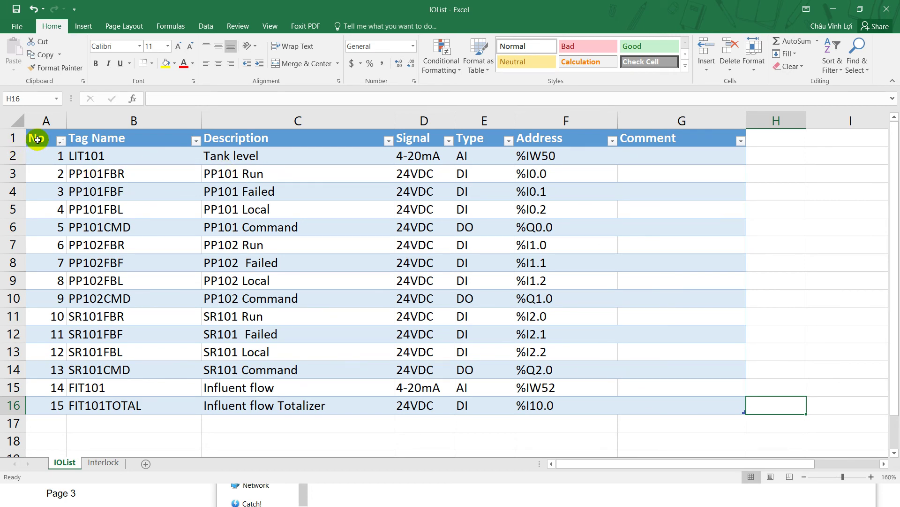
{"action": "left_click_drag", "start_coordinate": [37, 139], "coordinate": [699, 408]}
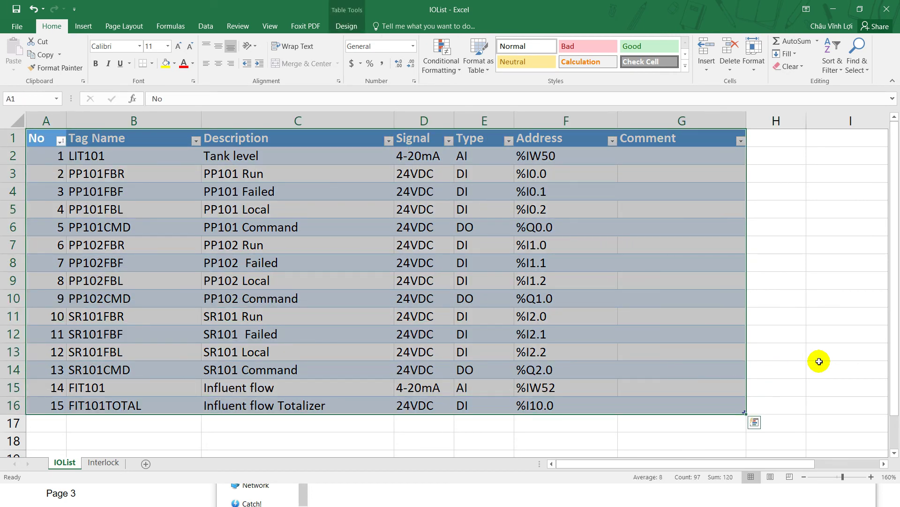
{"action": "left_click", "coordinate": [820, 361]}
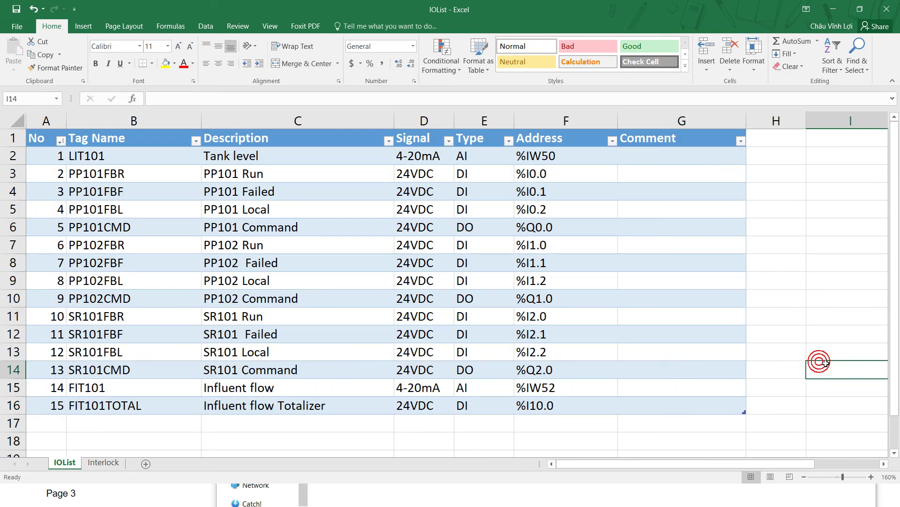
{"action": "left_click", "coordinate": [885, 7]}
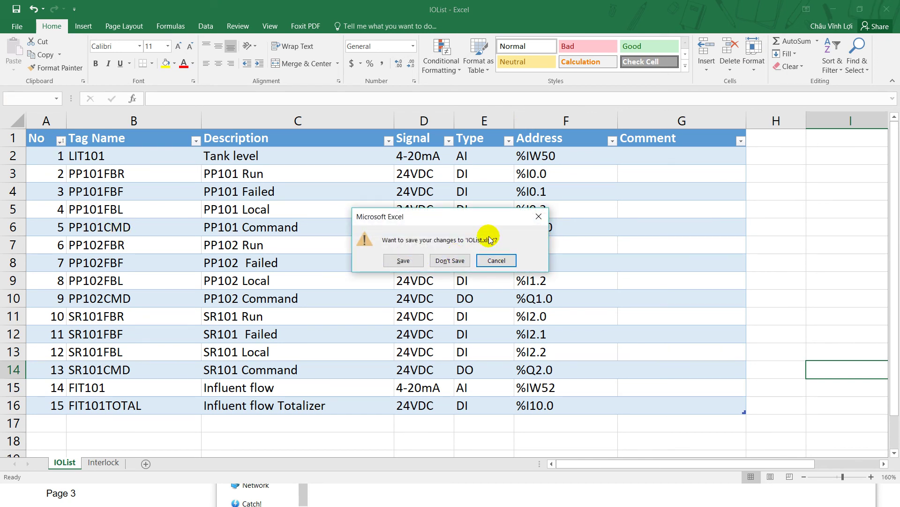
{"action": "left_click", "coordinate": [493, 260]}
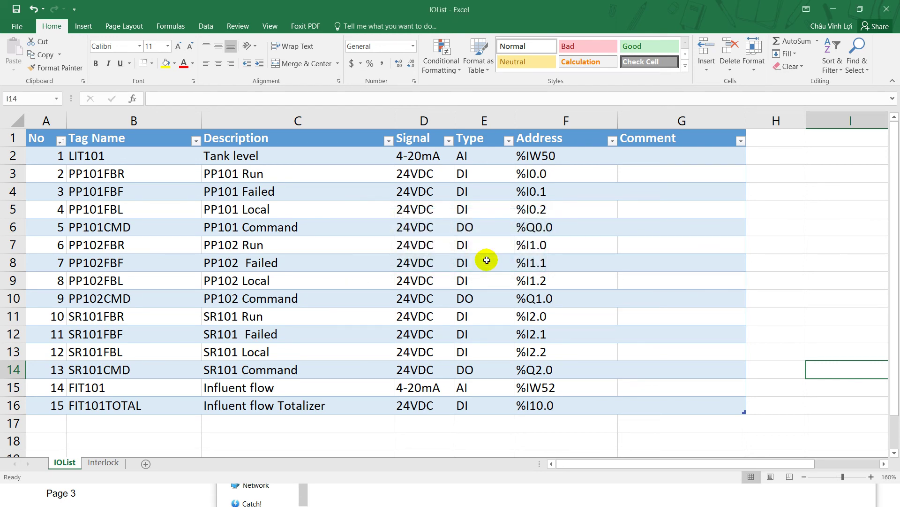
Examine the tag name, description, type and address of the LIT101 tank level row in the IO list
{"action": "left_click_drag", "start_coordinate": [460, 9], "coordinate": [899, 152]}
{"action": "left_click", "coordinate": [561, 156]}
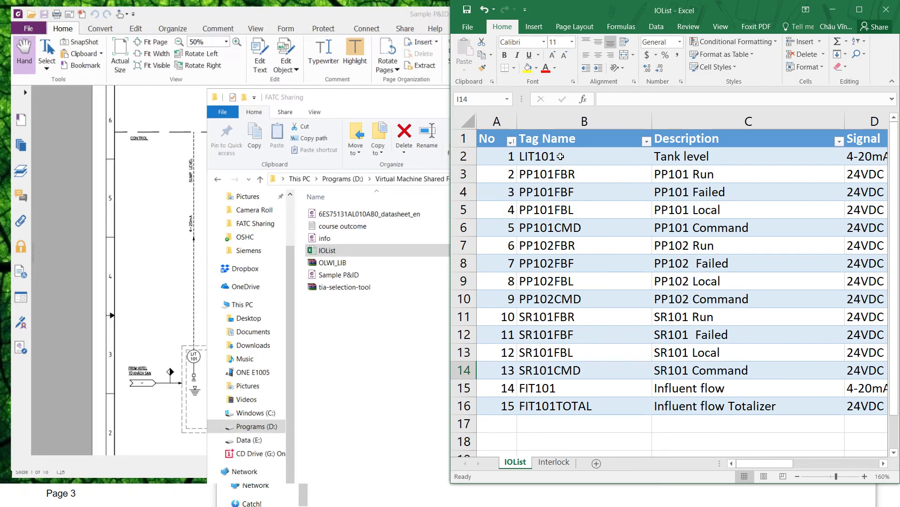
{"action": "left_click", "coordinate": [572, 156]}
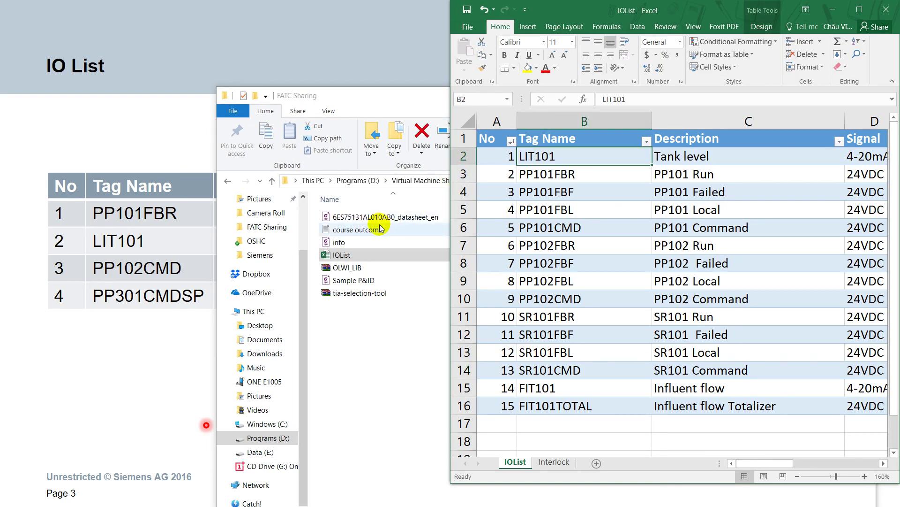
{"action": "left_click", "coordinate": [715, 156]}
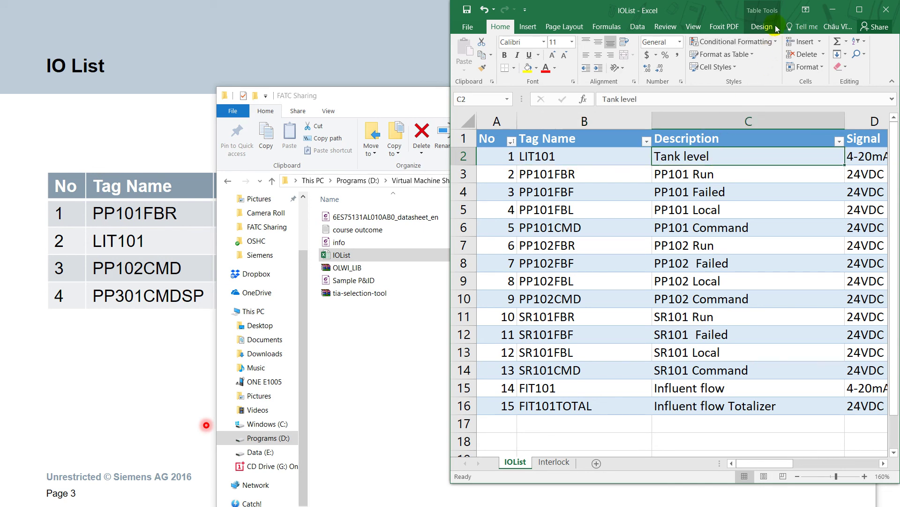
{"action": "double_click", "coordinate": [693, 10]}
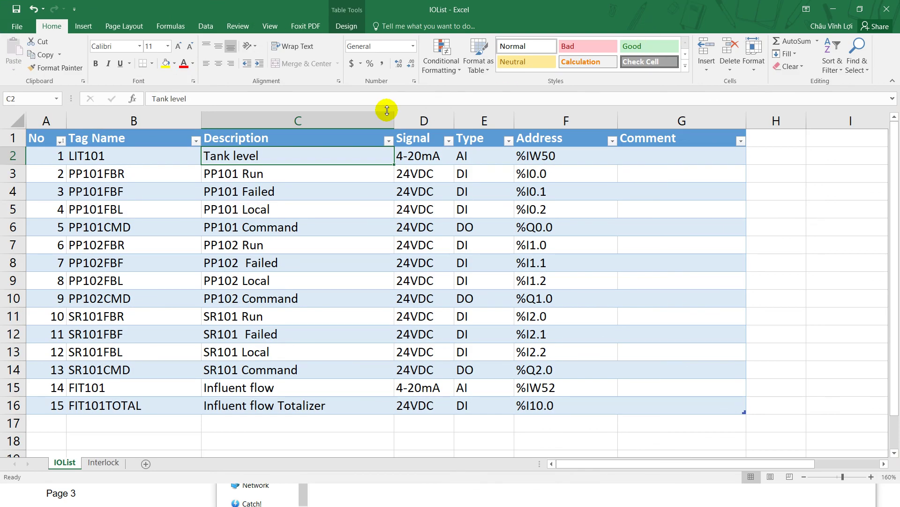
{"action": "left_click", "coordinate": [479, 156]}
{"action": "left_click", "coordinate": [560, 159]}
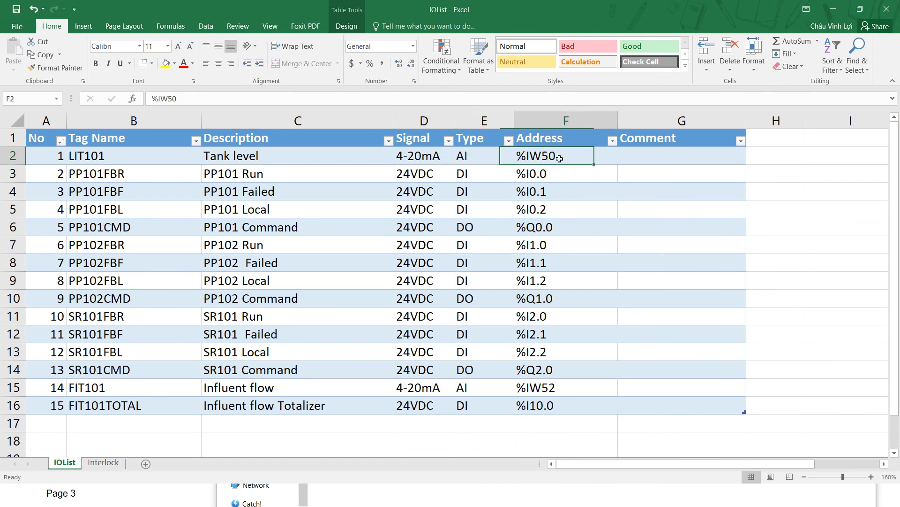
{"action": "left_click", "coordinate": [804, 181]}
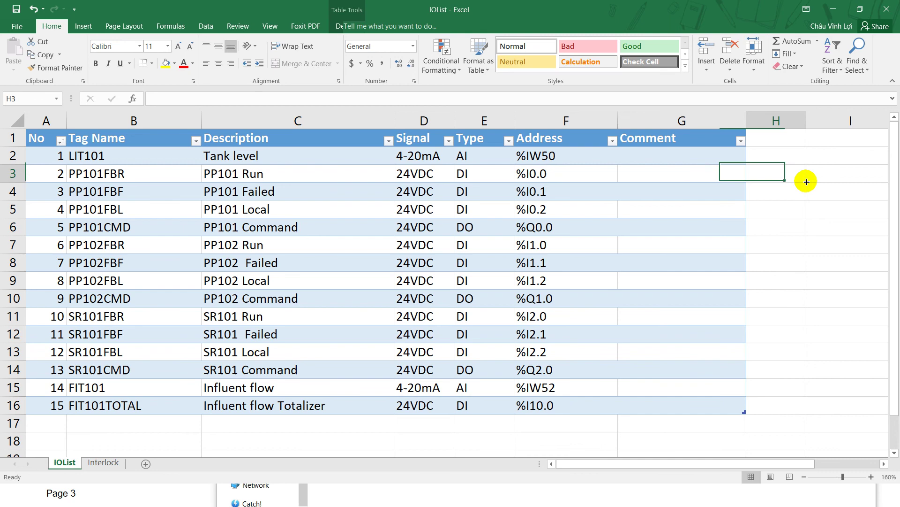
{"action": "left_click", "coordinate": [577, 154]}
{"action": "left_click", "coordinate": [772, 178]}
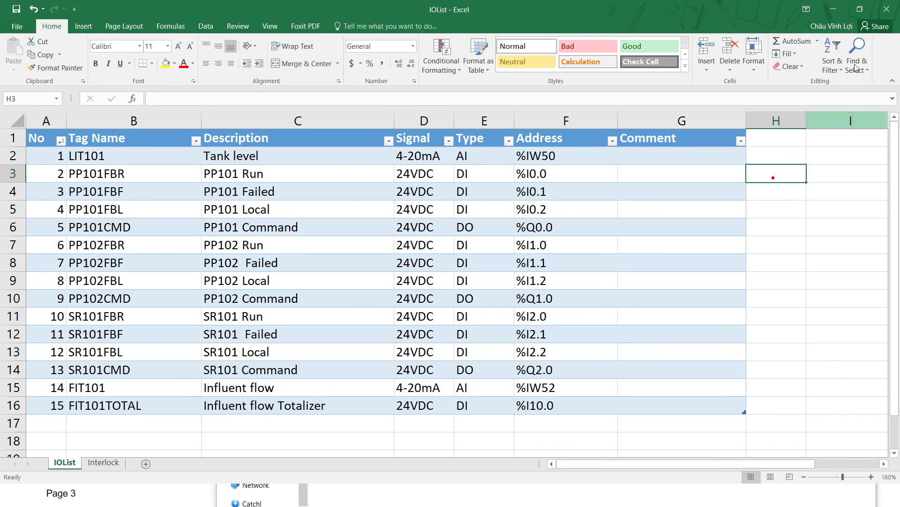
Close the IOList workbook without saving its changes and return to the IO List slide
{"action": "left_click", "coordinate": [890, 9]}
{"action": "left_click", "coordinate": [462, 258]}
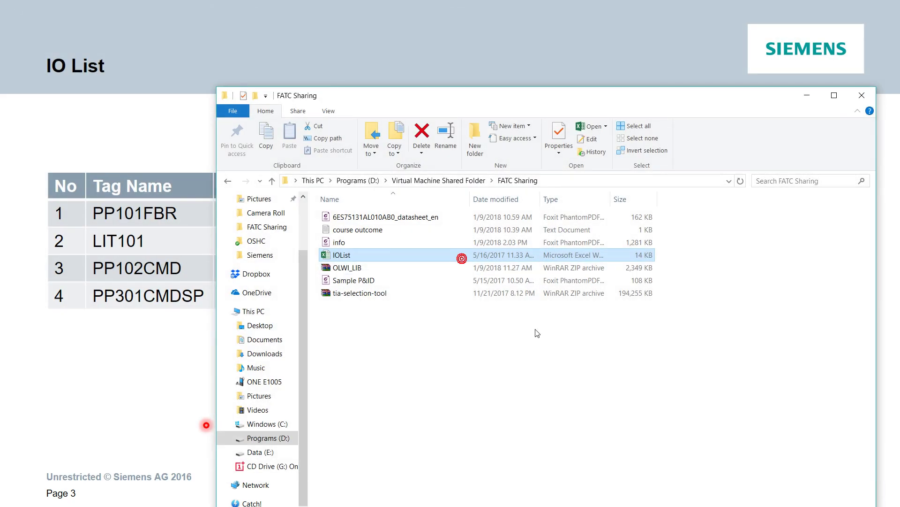
{"action": "left_click", "coordinate": [564, 346]}
{"action": "left_click", "coordinate": [174, 361]}
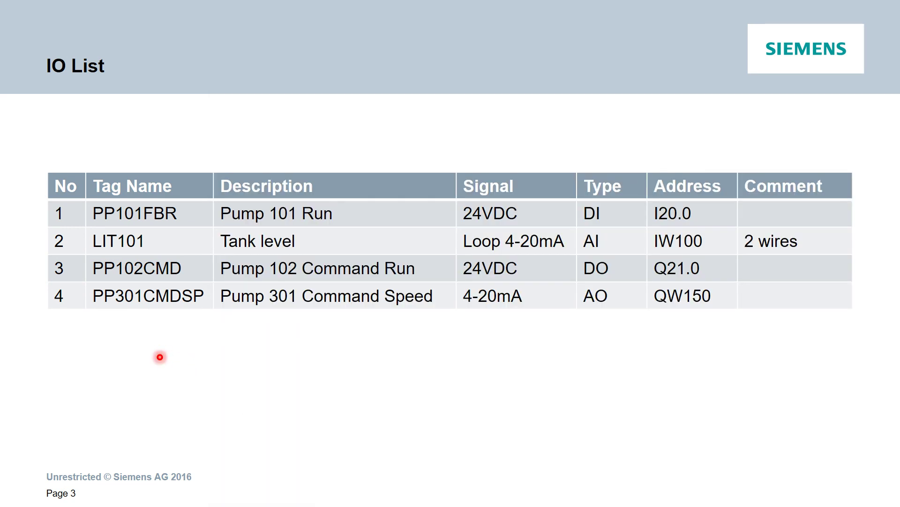
Switch to course outcome.txt in Notepad++ and look over the whole course outline
{"action": "key", "text": "alt+Tab"}
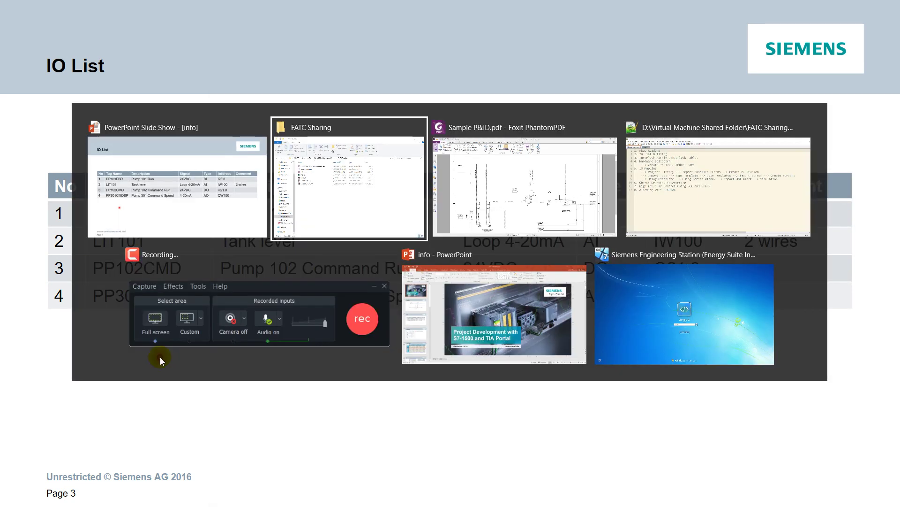
{"action": "key", "text": "Tab"}
{"action": "key", "text": "Tab"}
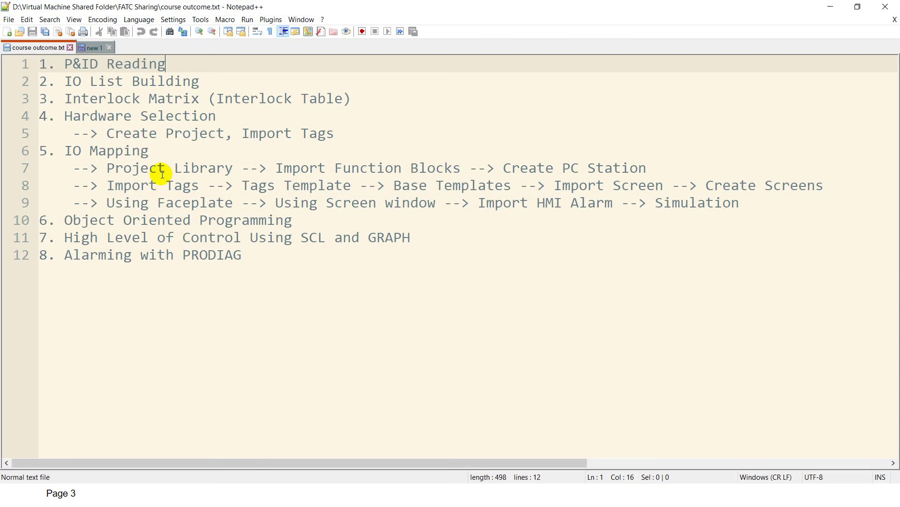
{"action": "left_click", "coordinate": [125, 90]}
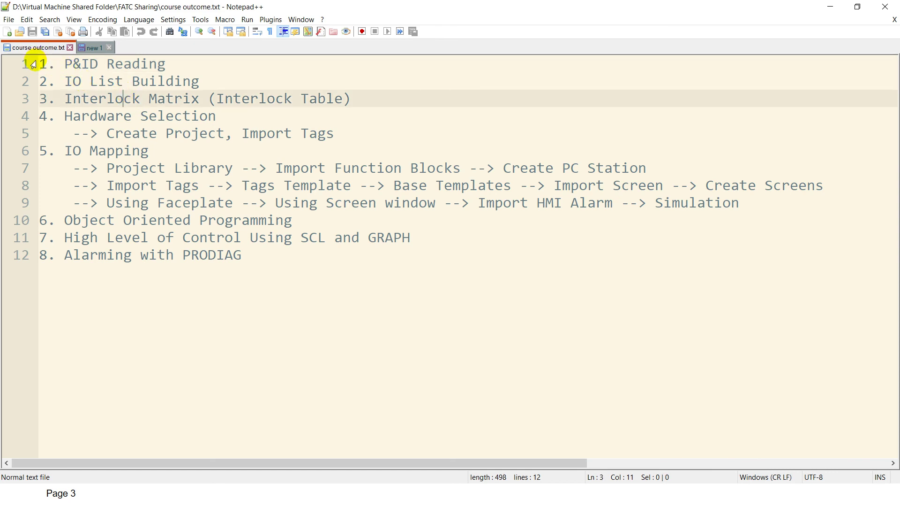
{"action": "left_click_drag", "start_coordinate": [34, 65], "coordinate": [524, 261]}
{"action": "left_click", "coordinate": [525, 261]}
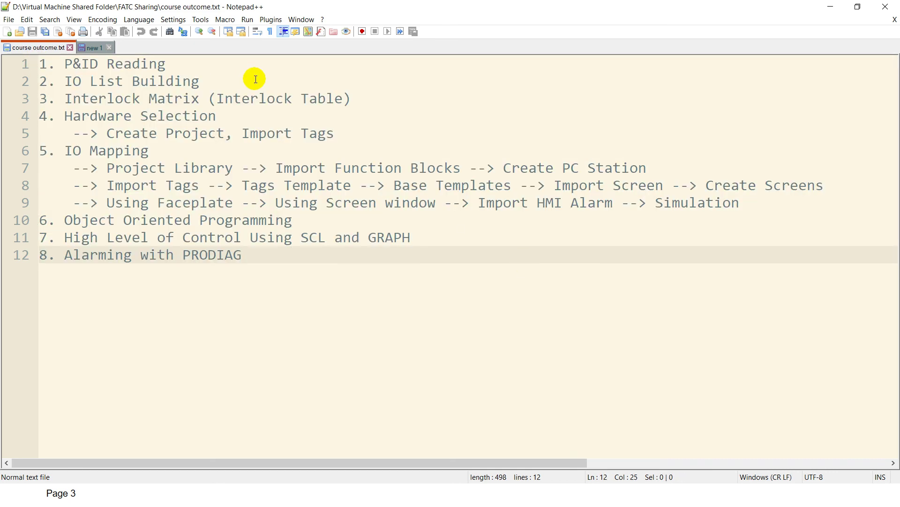
Enlarge the outline text and highlight the IO List Building item and the Interlock Matrix (Interlock Table) item in turn
{"action": "left_click", "coordinate": [89, 67]}
{"action": "scroll", "coordinate": [50, 65], "scroll_direction": "up", "scroll_amount": 2, "text": "ctrl"}
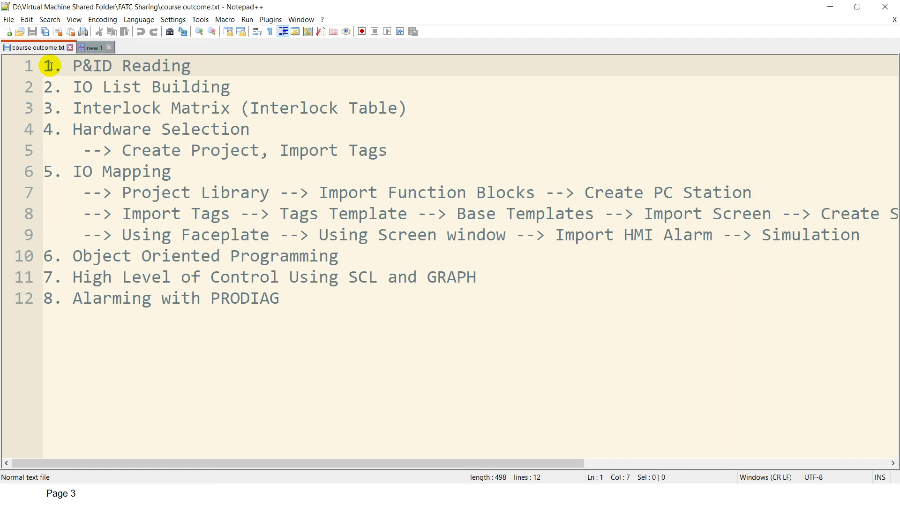
{"action": "scroll", "coordinate": [50, 66], "scroll_direction": "up", "scroll_amount": 1, "text": "ctrl"}
{"action": "left_click_drag", "start_coordinate": [255, 90], "coordinate": [76, 93]}
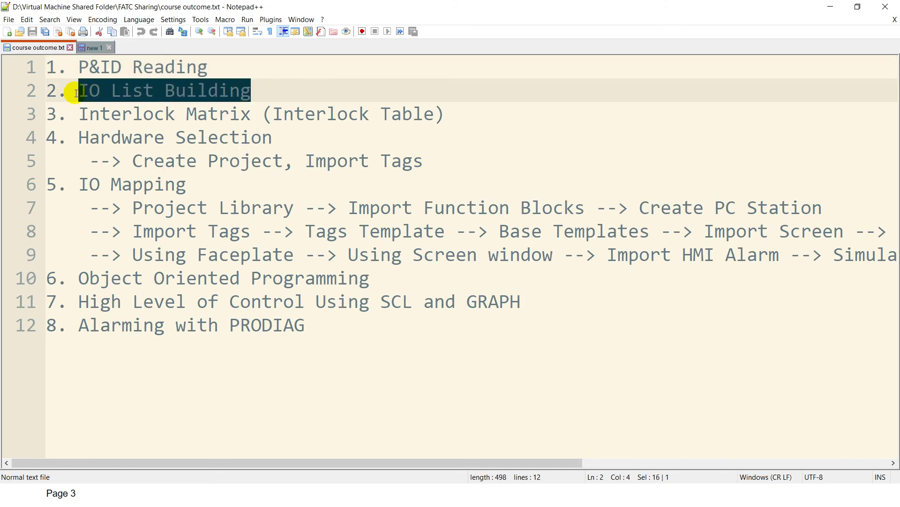
{"action": "left_click", "coordinate": [269, 84]}
{"action": "left_click_drag", "start_coordinate": [487, 115], "coordinate": [52, 109]}
{"action": "left_click", "coordinate": [370, 113]}
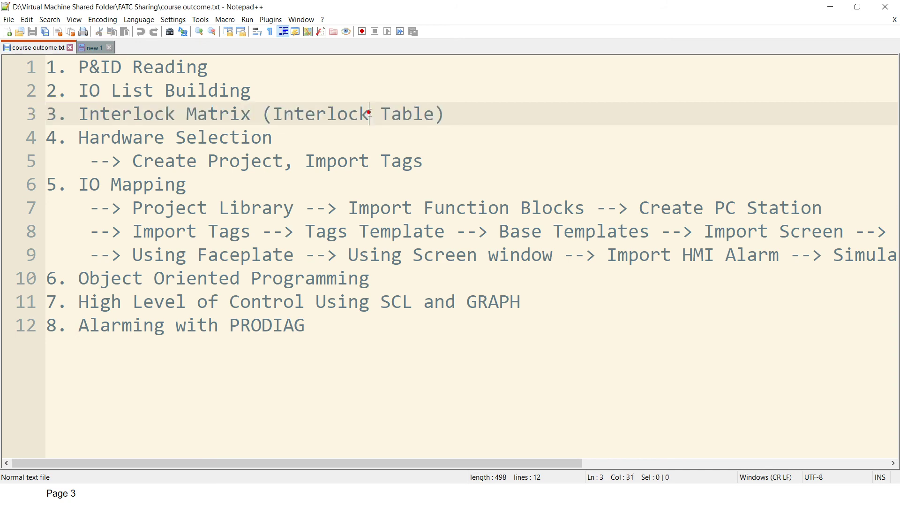
Switch to Sample P&ID.pdf in Foxit PhantomPDF and examine the PP101 and PP102 influent pumps, the FIT101 flow line and the SR101 rotary drum screen
{"action": "key", "text": "super"}
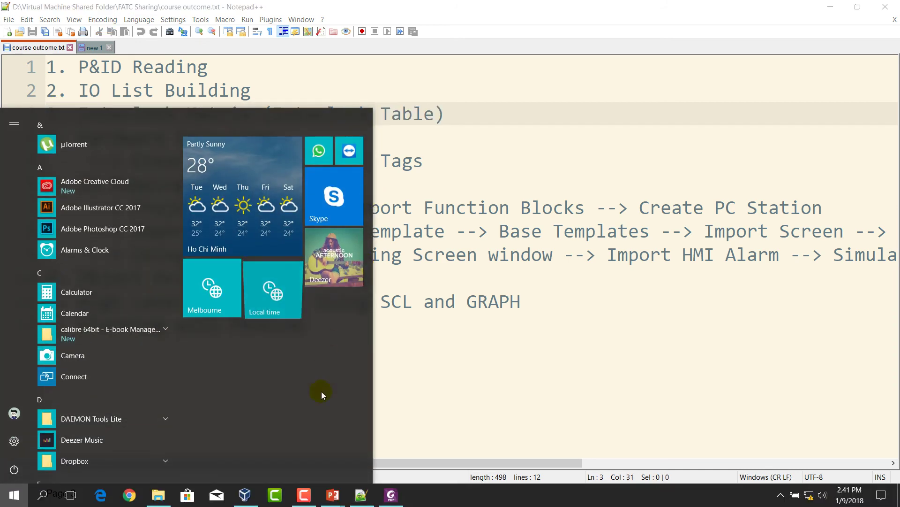
{"action": "left_click", "coordinate": [380, 490]}
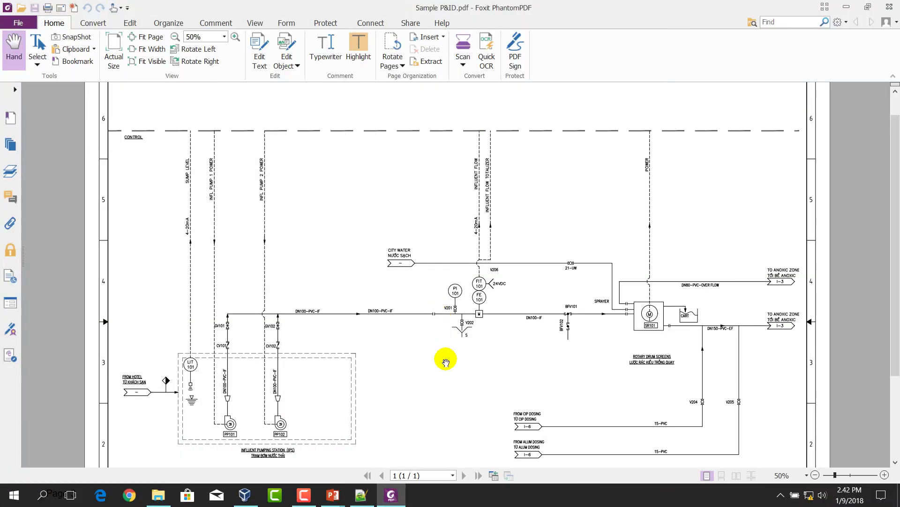
{"action": "scroll", "coordinate": [225, 403], "scroll_direction": "up", "scroll_amount": 3}
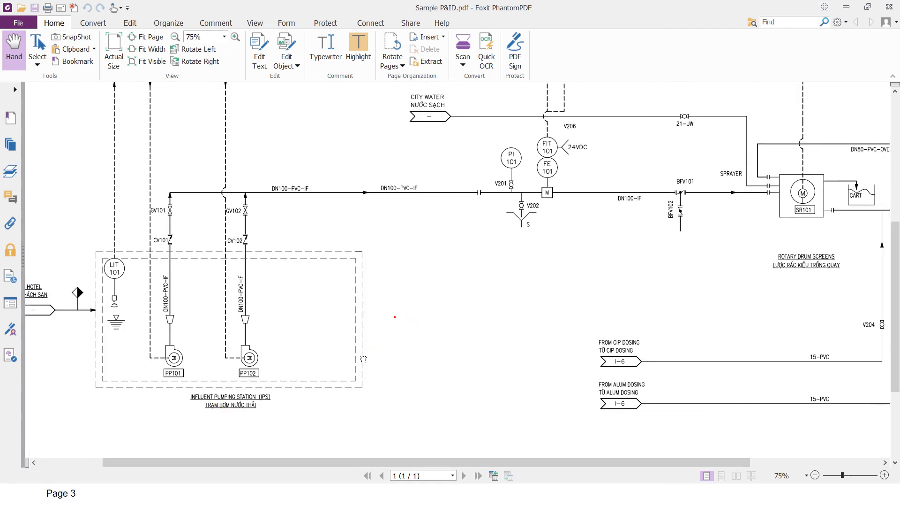
{"action": "left_click_drag", "start_coordinate": [409, 348], "coordinate": [453, 323]}
{"action": "left_click_drag", "start_coordinate": [515, 198], "coordinate": [544, 192]}
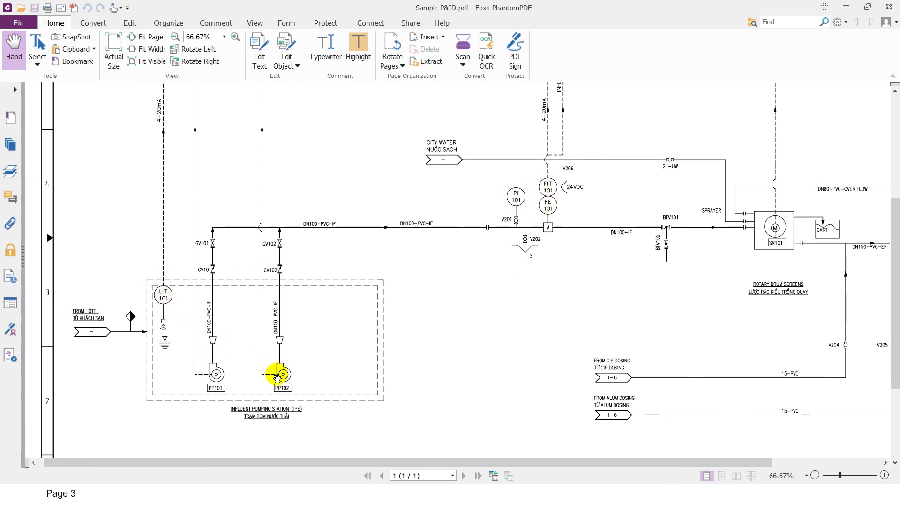
{"action": "left_click_drag", "start_coordinate": [330, 369], "coordinate": [293, 379]}
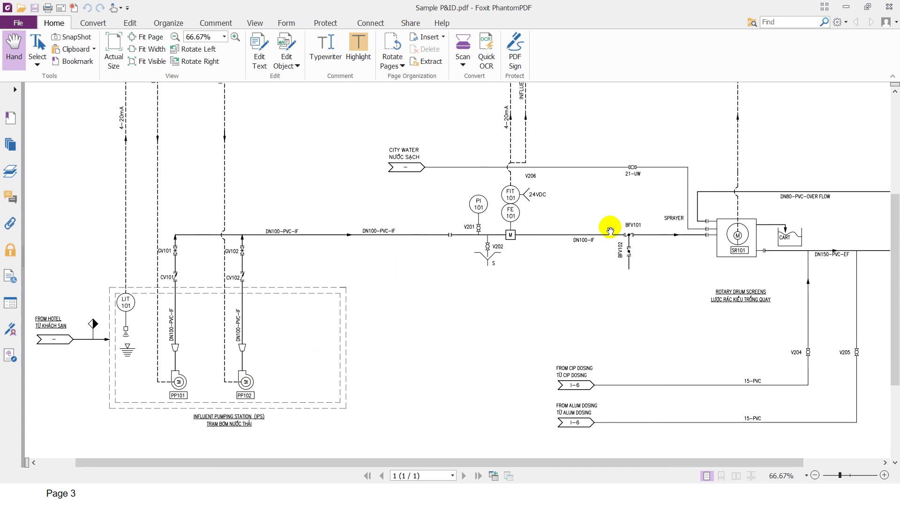
{"action": "scroll", "coordinate": [756, 253], "scroll_direction": "up", "scroll_amount": 4, "text": "ctrl"}
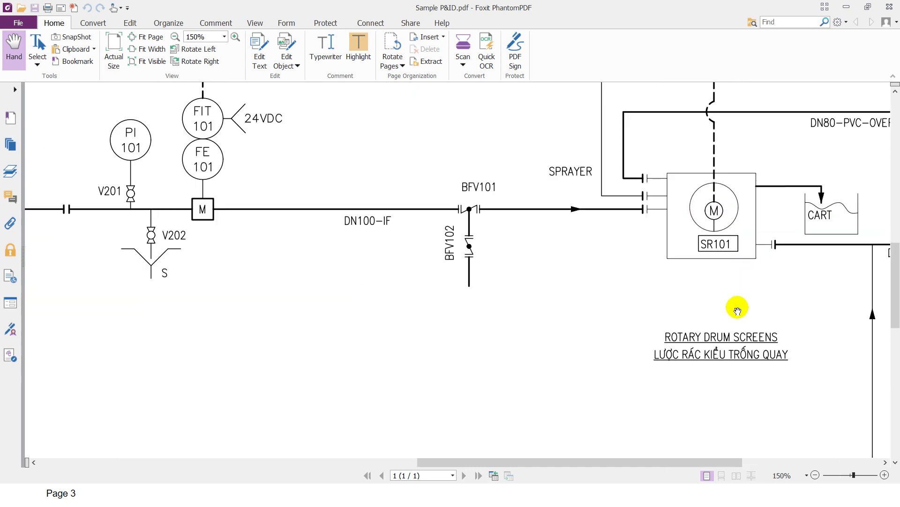
{"action": "scroll", "coordinate": [750, 304], "scroll_direction": "down", "scroll_amount": 2, "text": "ctrl"}
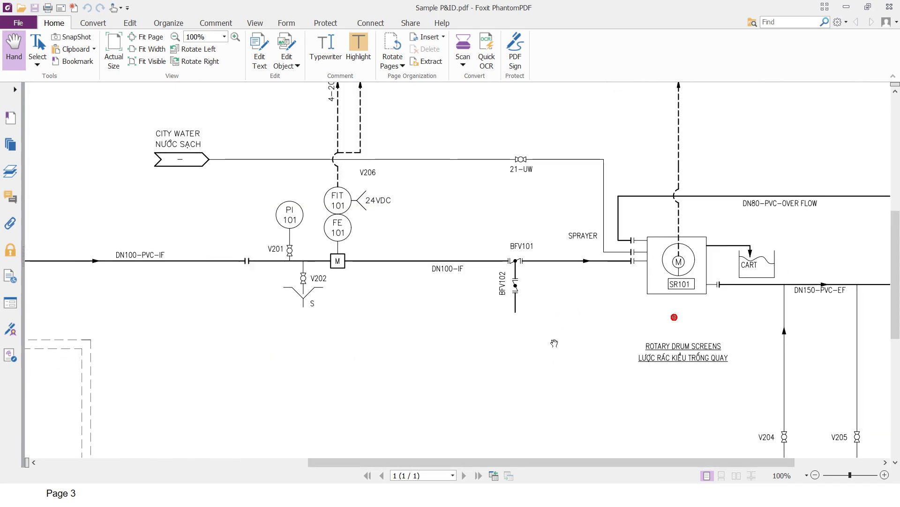
{"action": "scroll", "coordinate": [610, 328], "scroll_direction": "down", "scroll_amount": 2, "text": "ctrl"}
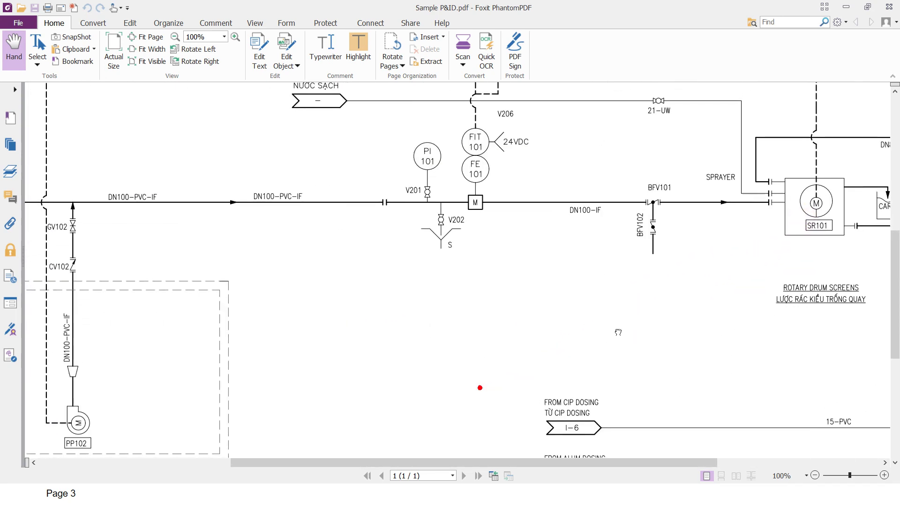
{"action": "left_click", "coordinate": [482, 317]}
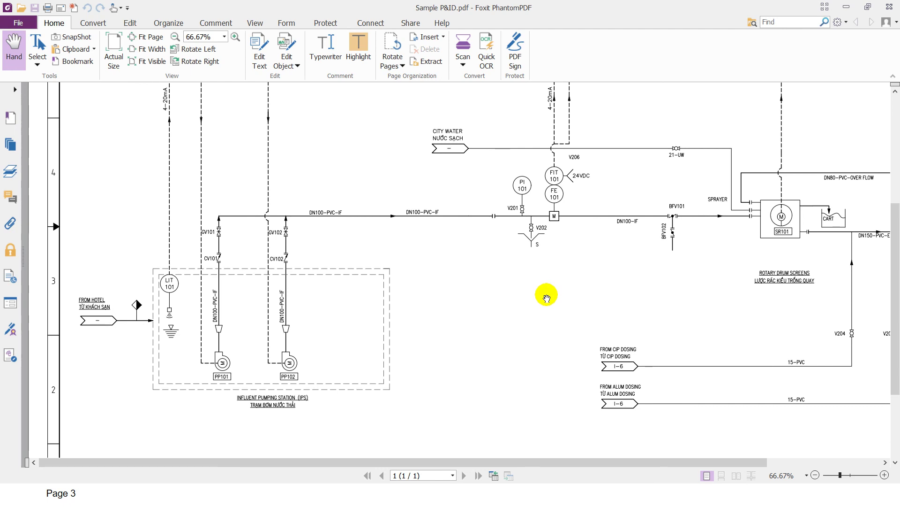
Switch back to the PowerPoint slide show of the info presentation
{"action": "key", "text": "alt+Tab"}
{"action": "key", "text": "alt+Tab"}
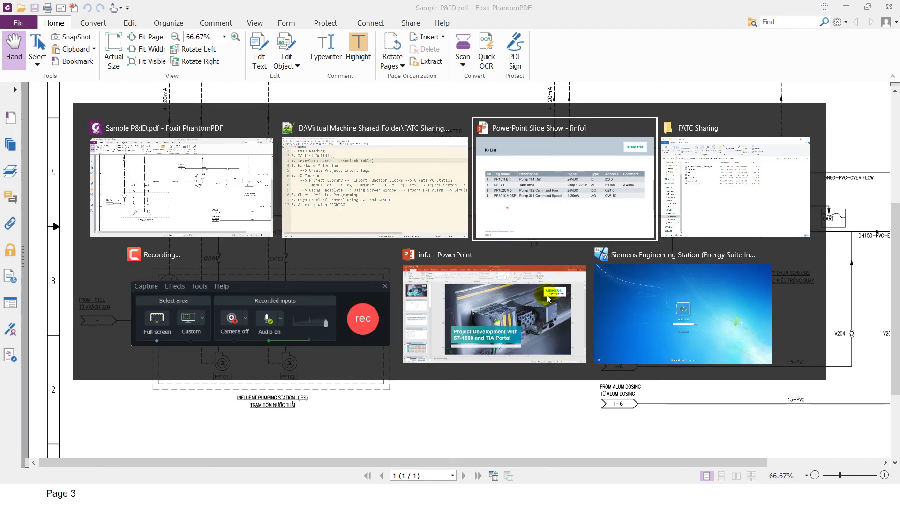
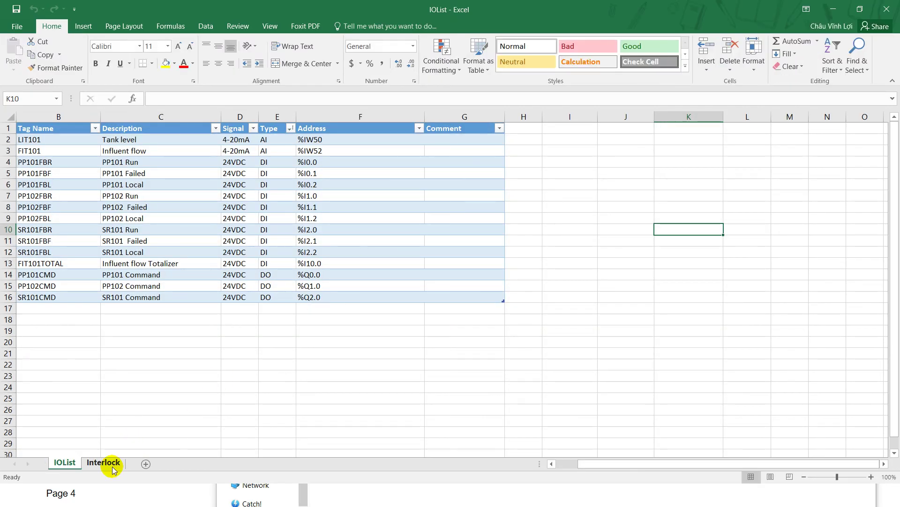
Open the Interlock sheet of the IOList workbook in Excel and look over the whole interlock matrix
{"action": "left_click", "coordinate": [112, 463]}
{"action": "left_click", "coordinate": [371, 278]}
{"action": "scroll", "coordinate": [70, 125], "scroll_direction": "up", "scroll_amount": 3, "text": "ctrl"}
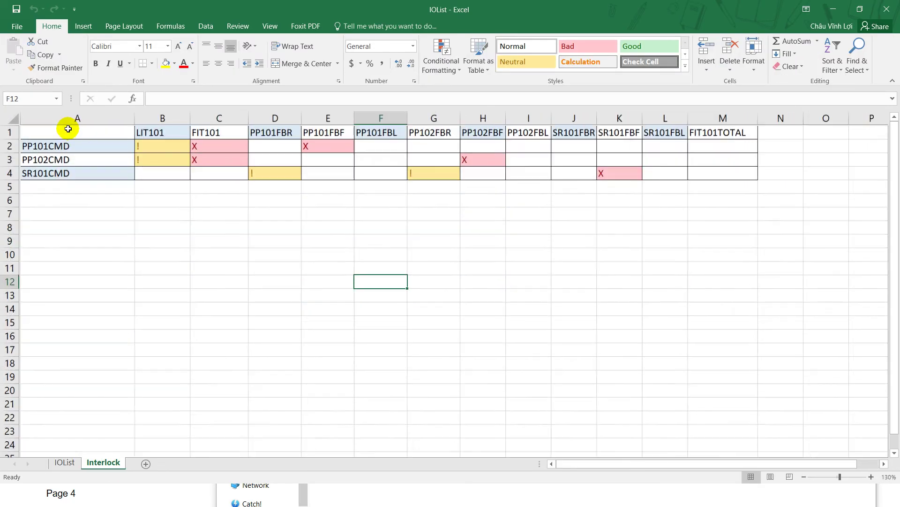
{"action": "scroll", "coordinate": [625, 465], "scroll_direction": "left", "scroll_amount": 2}
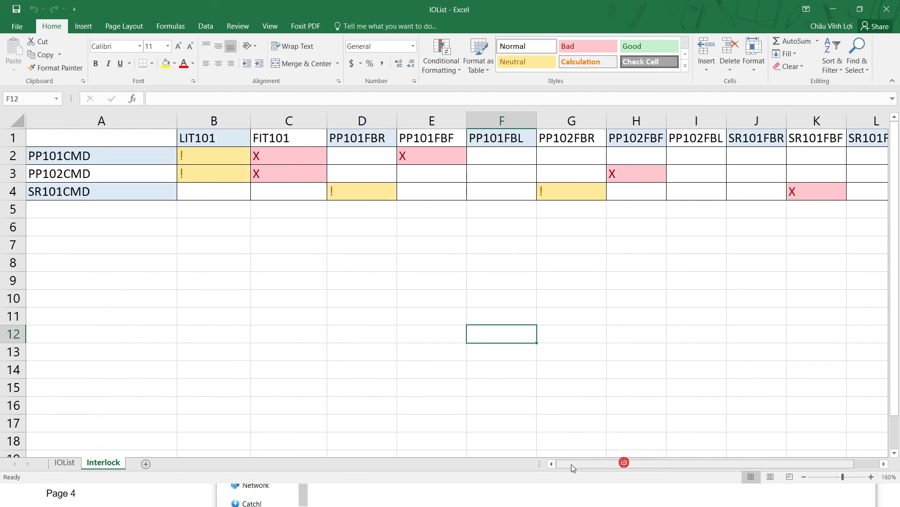
{"action": "left_click", "coordinate": [612, 408]}
{"action": "scroll", "coordinate": [611, 408], "scroll_direction": "down", "scroll_amount": 1, "text": "ctrl"}
{"action": "scroll", "coordinate": [612, 408], "scroll_direction": "down", "scroll_amount": 1, "text": "ctrl"}
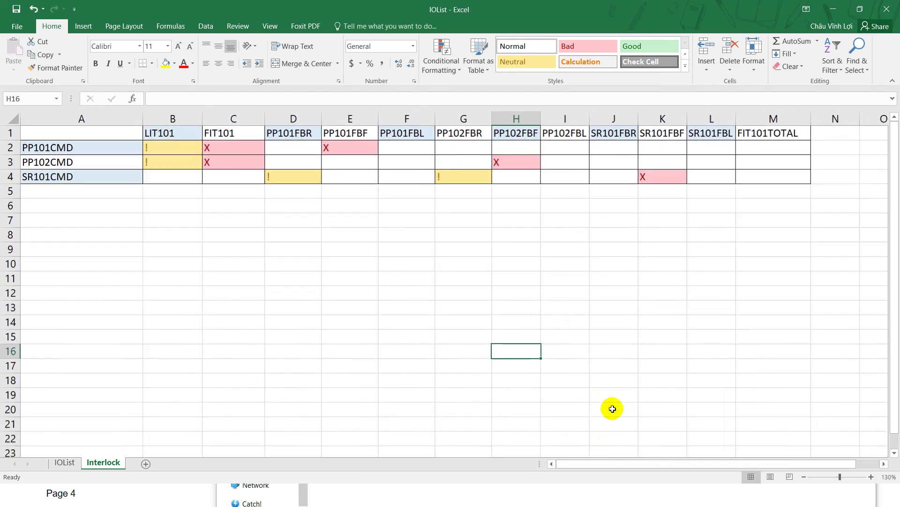
Examine the PP101CMD and PP102CMD command tags in the first column of the interlock matrix
{"action": "left_click", "coordinate": [61, 146]}
{"action": "left_click", "coordinate": [94, 220]}
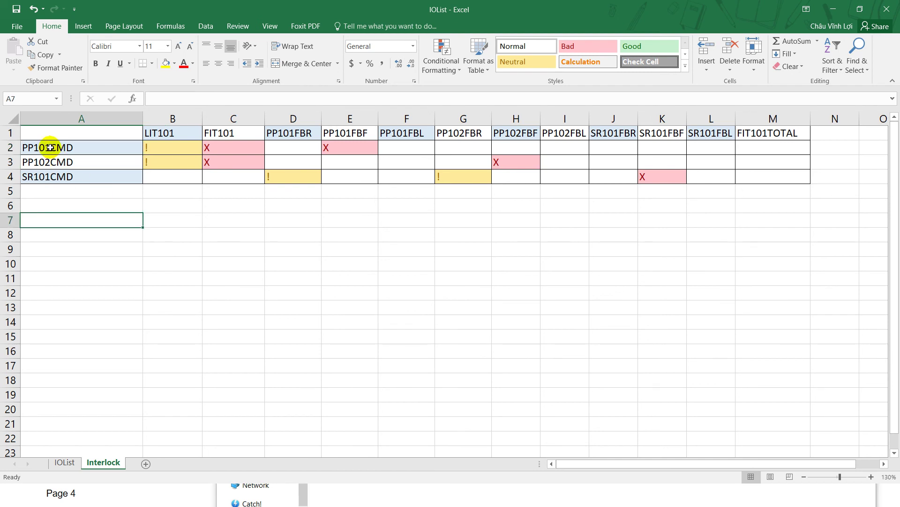
{"action": "left_click_drag", "start_coordinate": [50, 147], "coordinate": [48, 161]}
{"action": "left_click", "coordinate": [48, 230]}
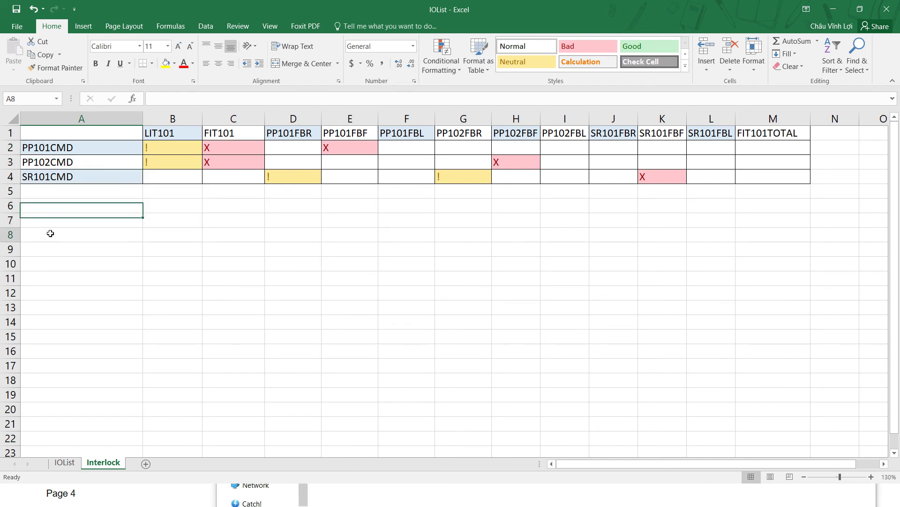
Examine the PP101CMD and PP102CMD rows of the interlock matrix, including their X interlocks under FIT101, PP101FBF and PP102FBF
{"action": "left_click_drag", "start_coordinate": [40, 145], "coordinate": [808, 162]}
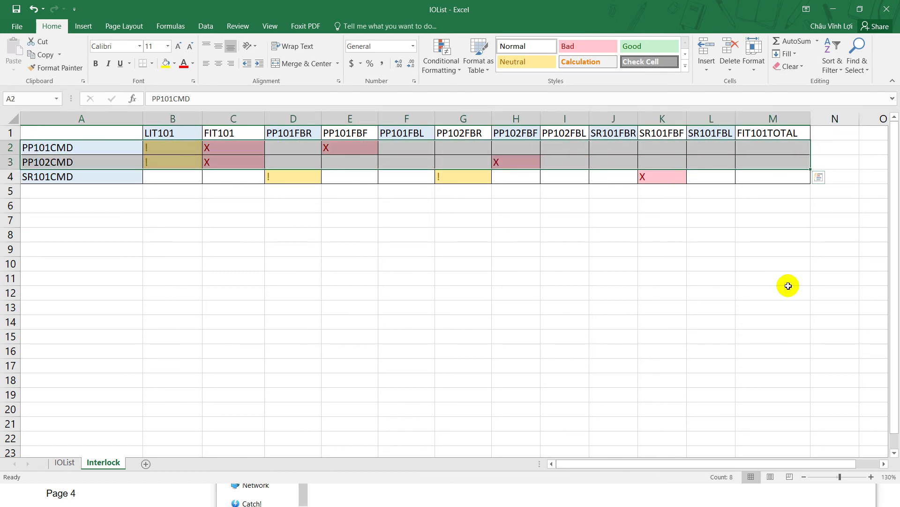
{"action": "left_click", "coordinate": [350, 148]}
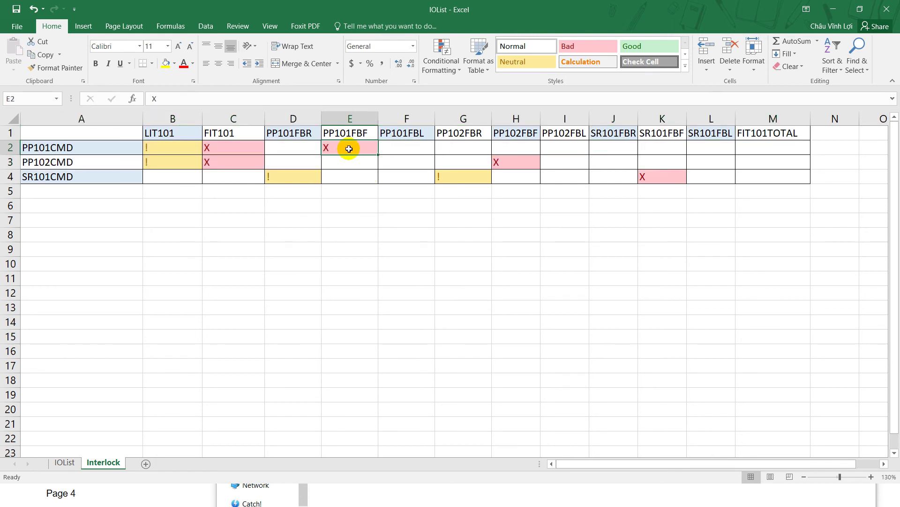
{"action": "left_click", "coordinate": [240, 149]}
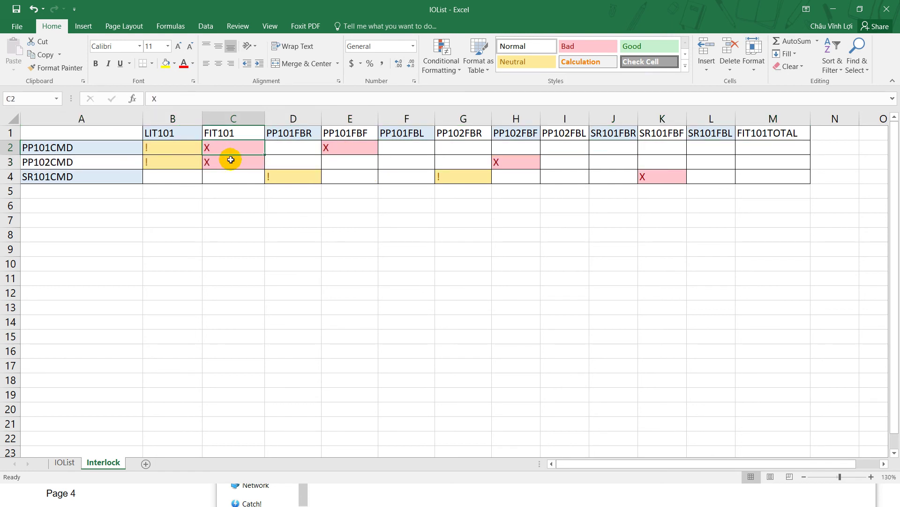
{"action": "left_click", "coordinate": [229, 161]}
{"action": "left_click", "coordinate": [510, 162]}
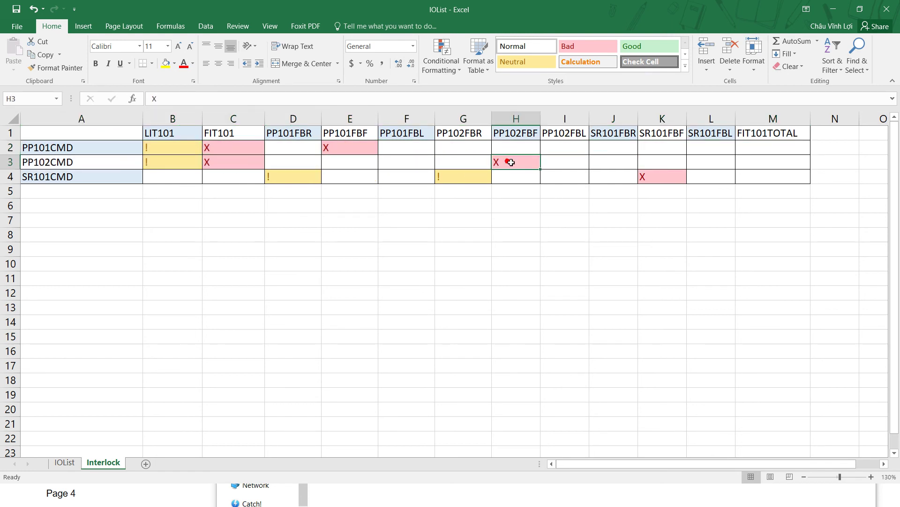
Examine the SR101CMD row of the interlock matrix and its warning marks under PP101FBR and PP102FBR
{"action": "left_click_drag", "start_coordinate": [69, 179], "coordinate": [805, 182]}
{"action": "left_click", "coordinate": [735, 247]}
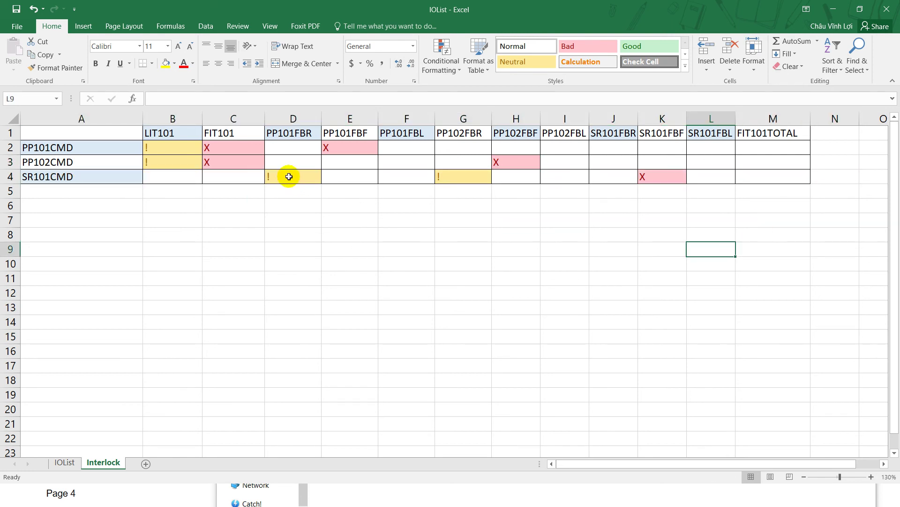
{"action": "left_click", "coordinate": [293, 118]}
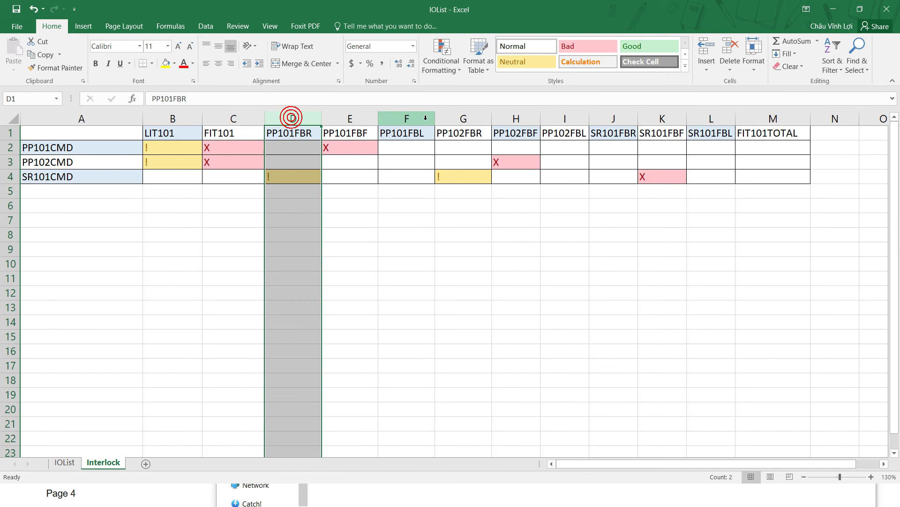
{"action": "left_click", "coordinate": [463, 119], "text": "ctrl"}
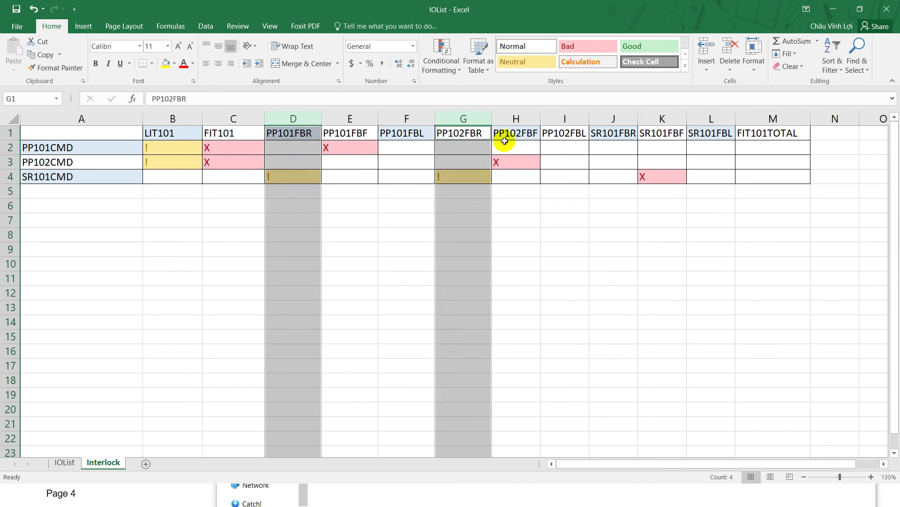
{"action": "left_click", "coordinate": [469, 175]}
{"action": "left_click", "coordinate": [297, 182]}
{"action": "left_click", "coordinate": [473, 181]}
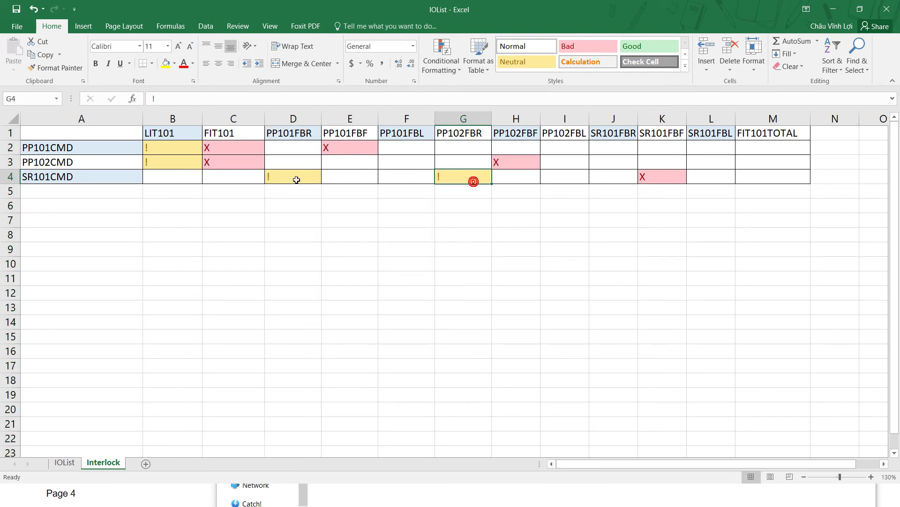
{"action": "left_click", "coordinate": [296, 179]}
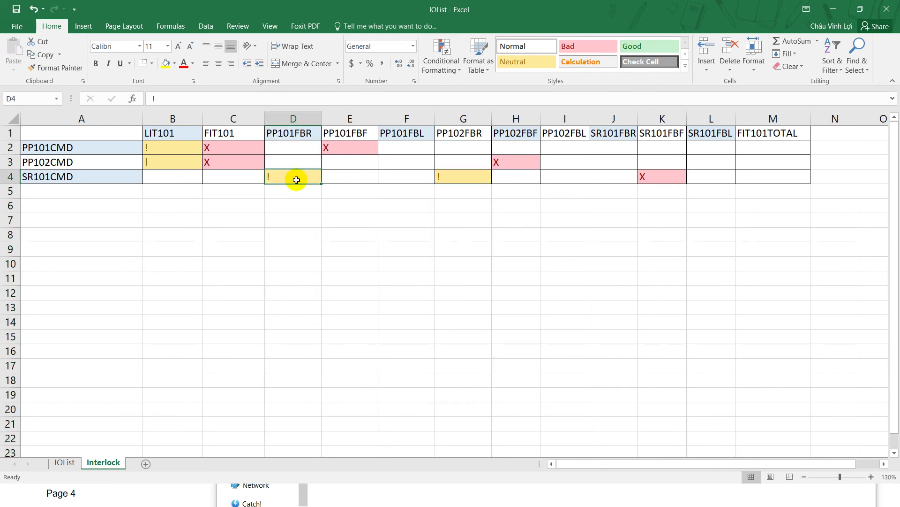
{"action": "left_click", "coordinate": [453, 180]}
{"action": "left_click", "coordinate": [313, 183]}
{"action": "left_click", "coordinate": [450, 177]}
{"action": "left_click", "coordinate": [467, 231]}
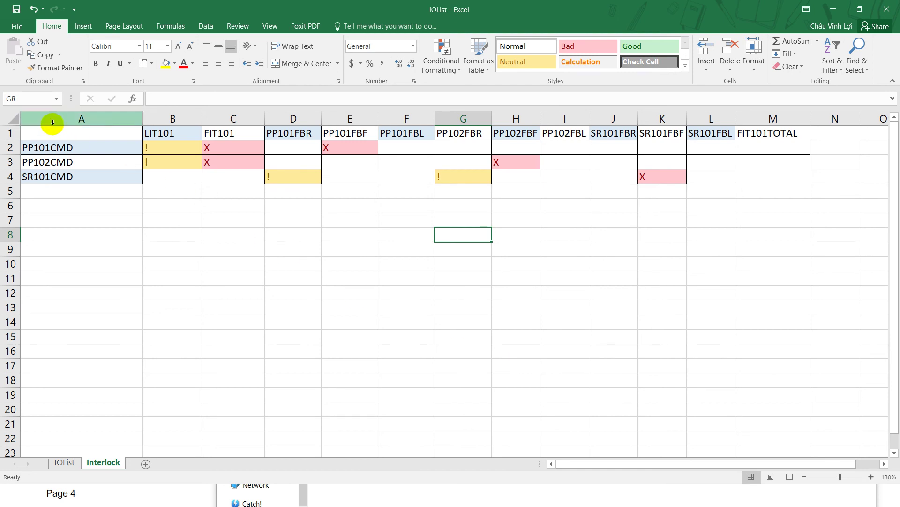
Look over the entire interlock matrix once more and close the IOList workbook
{"action": "left_click_drag", "start_coordinate": [45, 133], "coordinate": [780, 295]}
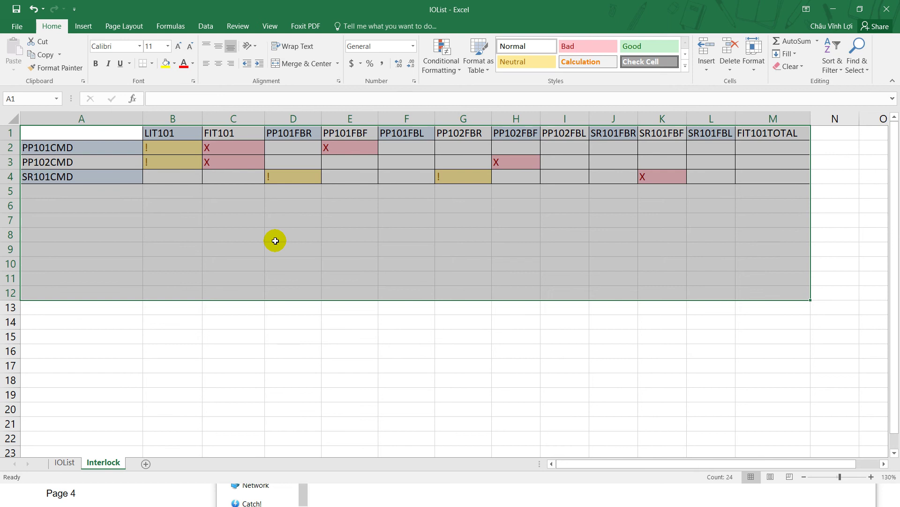
{"action": "left_click", "coordinate": [206, 220]}
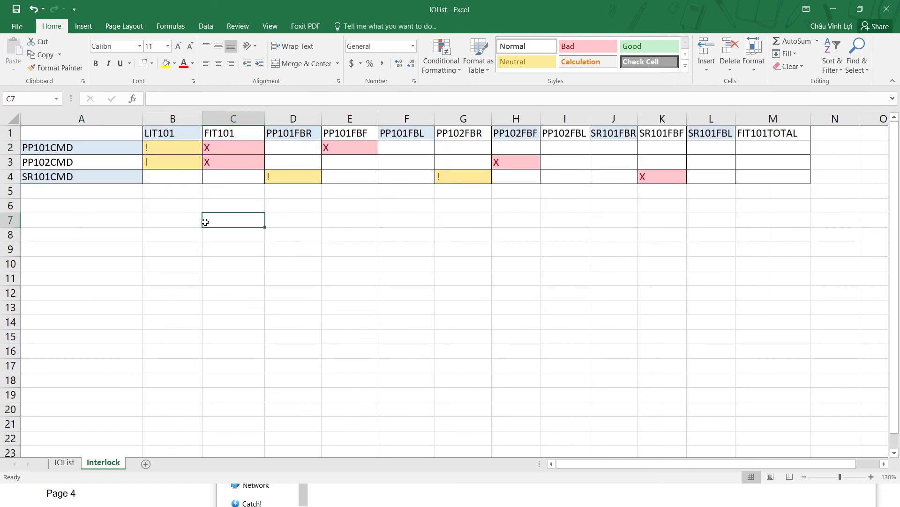
{"action": "mouse_move", "coordinate": [51, 134]}
{"action": "left_mouse_down"}
{"action": "mouse_move", "coordinate": [766, 300]}
{"action": "mouse_move", "coordinate": [804, 321]}
{"action": "mouse_move", "coordinate": [800, 354]}
{"action": "mouse_move", "coordinate": [131, 197]}
{"action": "mouse_move", "coordinate": [45, 139]}
{"action": "left_mouse_up"}
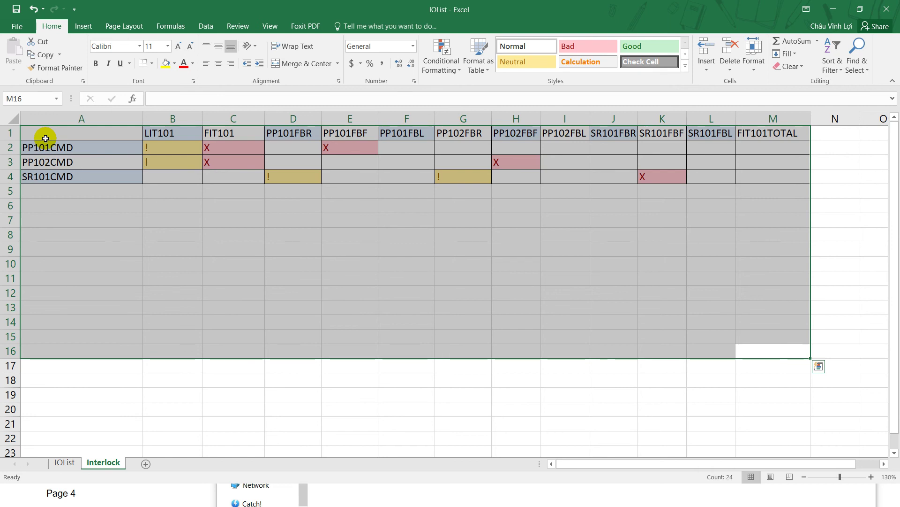
{"action": "left_click", "coordinate": [104, 217]}
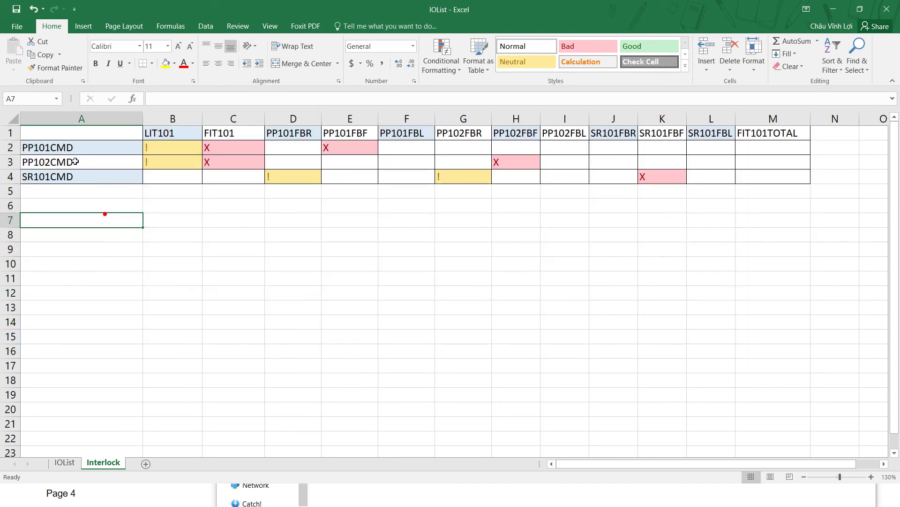
{"action": "mouse_move", "coordinate": [57, 135]}
{"action": "left_mouse_down"}
{"action": "mouse_move", "coordinate": [61, 151]}
{"action": "mouse_move", "coordinate": [780, 361]}
{"action": "mouse_move", "coordinate": [786, 378]}
{"action": "mouse_move", "coordinate": [55, 125]}
{"action": "mouse_move", "coordinate": [56, 134]}
{"action": "left_mouse_up"}
{"action": "left_click", "coordinate": [238, 260]}
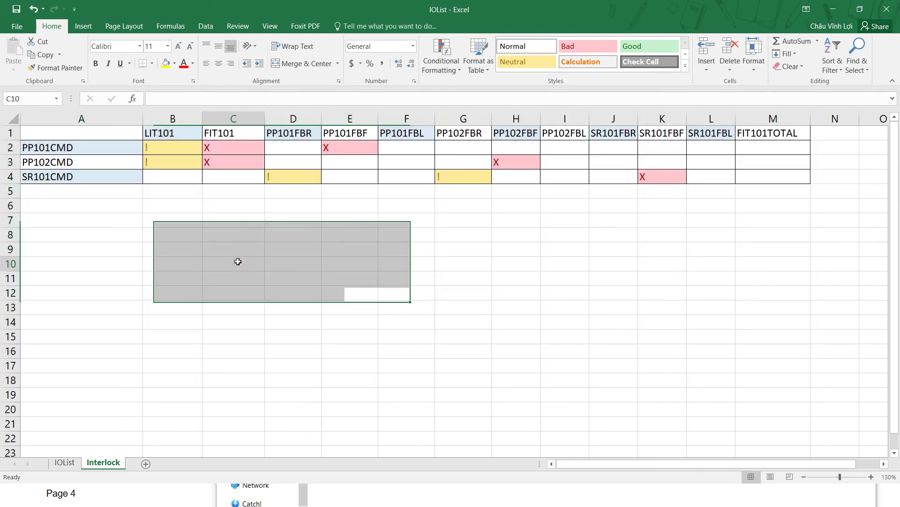
{"action": "left_click", "coordinate": [886, 9]}
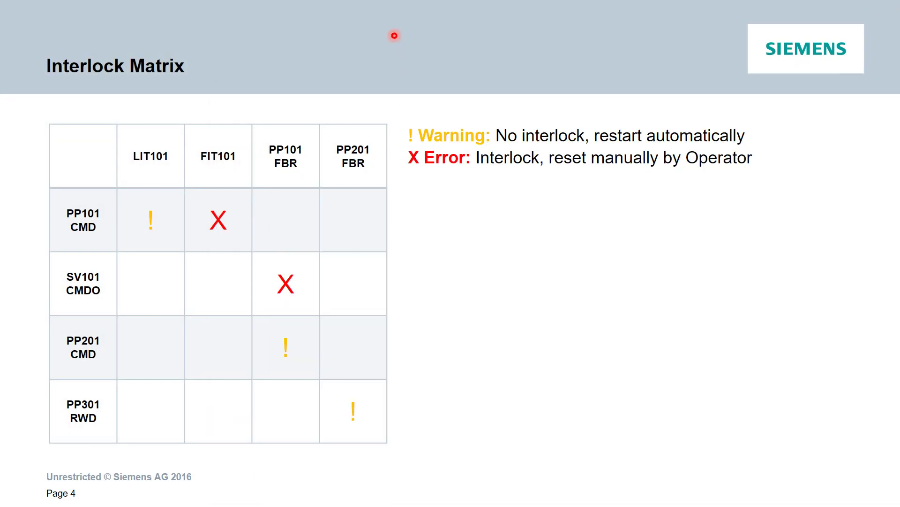
Switch to course outcome.txt in Notepad++ and review the first three topics and the Hardware Selection topic
{"action": "key", "text": "Right"}
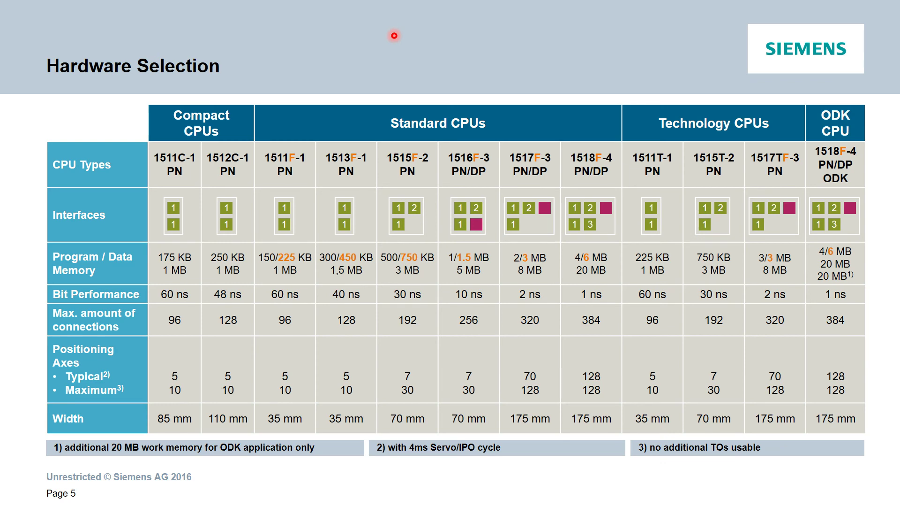
{"action": "key", "text": "Left"}
{"action": "key", "text": "alt+Tab"}
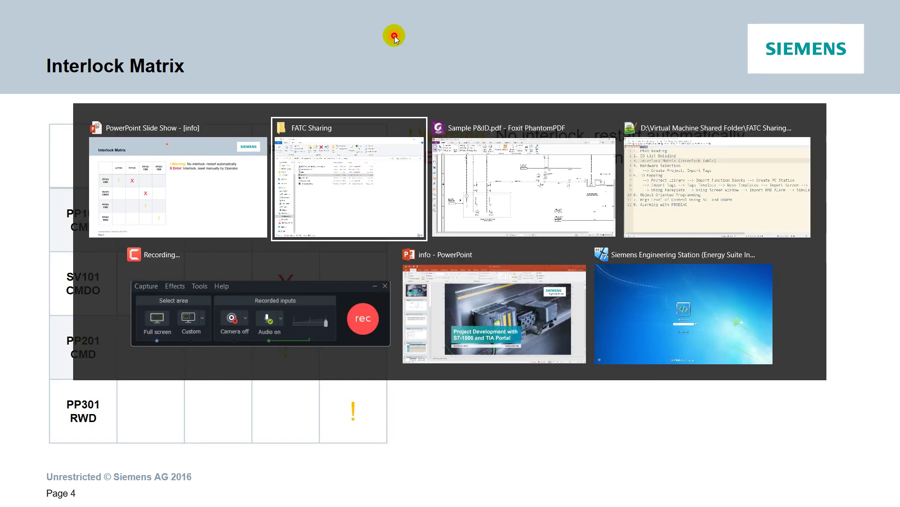
{"action": "key", "text": "alt+Tab"}
{"action": "key", "text": "alt+Tab"}
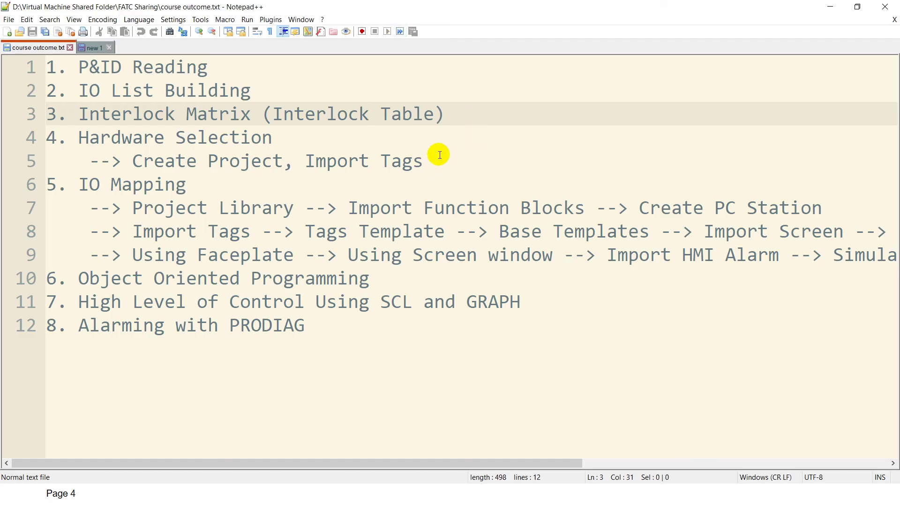
{"action": "left_click", "coordinate": [346, 136]}
{"action": "left_click", "coordinate": [458, 119]}
{"action": "left_click_drag", "start_coordinate": [457, 118], "coordinate": [37, 65]}
{"action": "left_click", "coordinate": [334, 145]}
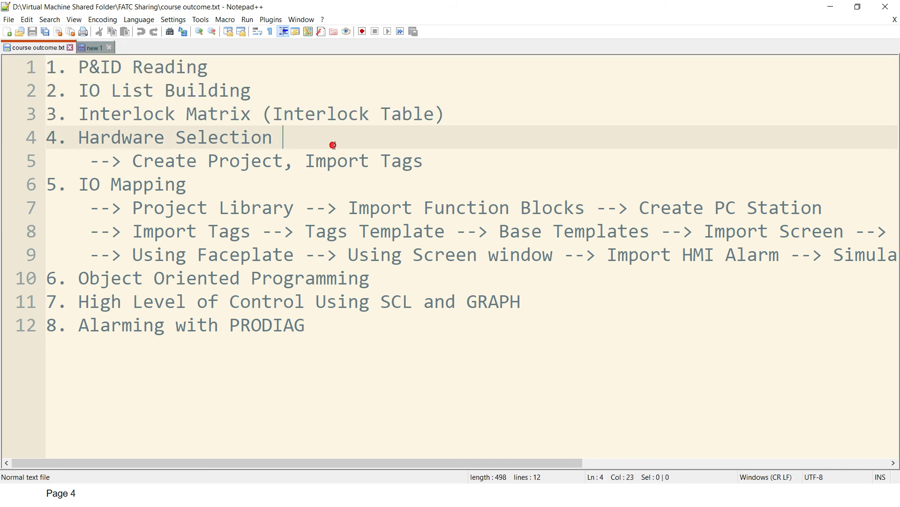
{"action": "left_click_drag", "start_coordinate": [277, 135], "coordinate": [35, 135]}
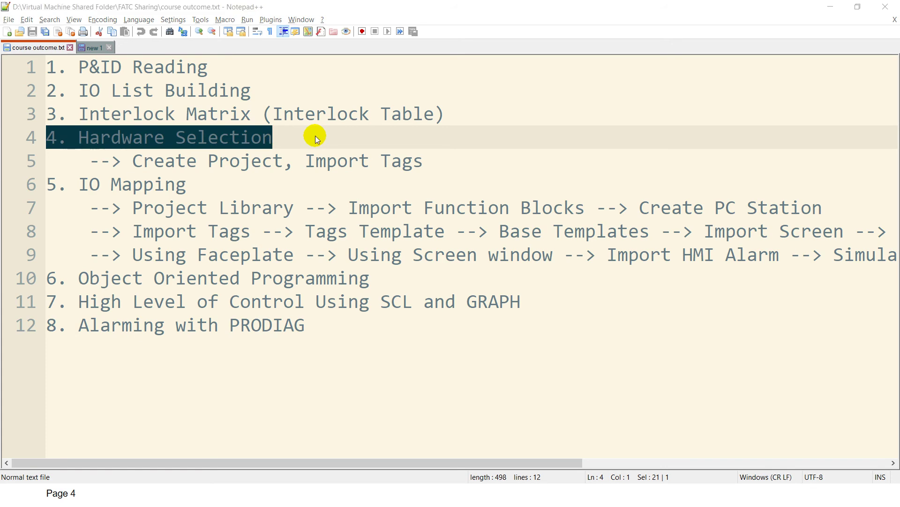
Return to the PowerPoint slide show and examine the CPU comparison on the Hardware Selection slide, highlighting the Program / Data Memory row
{"action": "key", "text": "alt+Tab"}
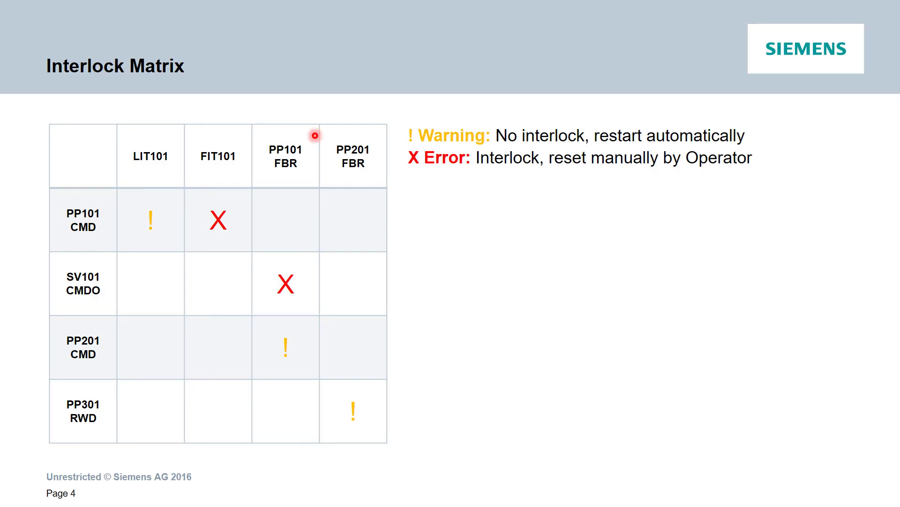
{"action": "key", "text": "Right"}
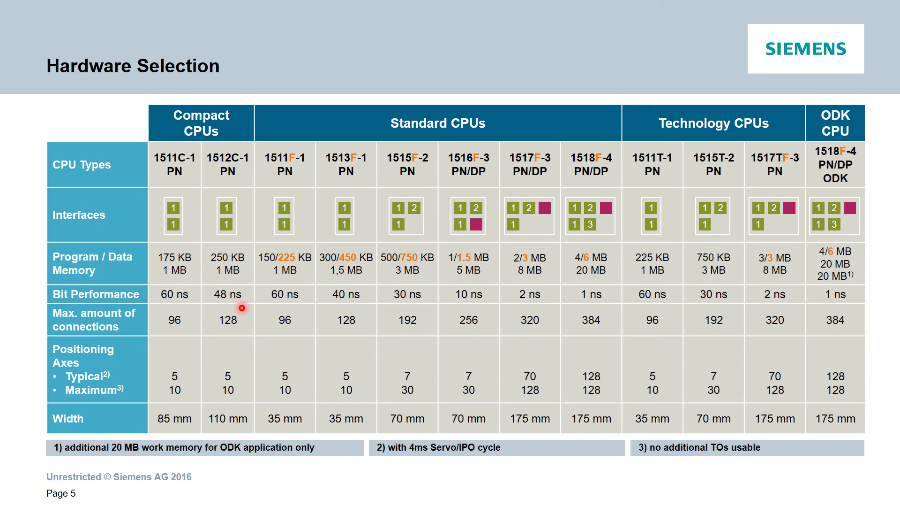
{"action": "key", "text": "Right"}
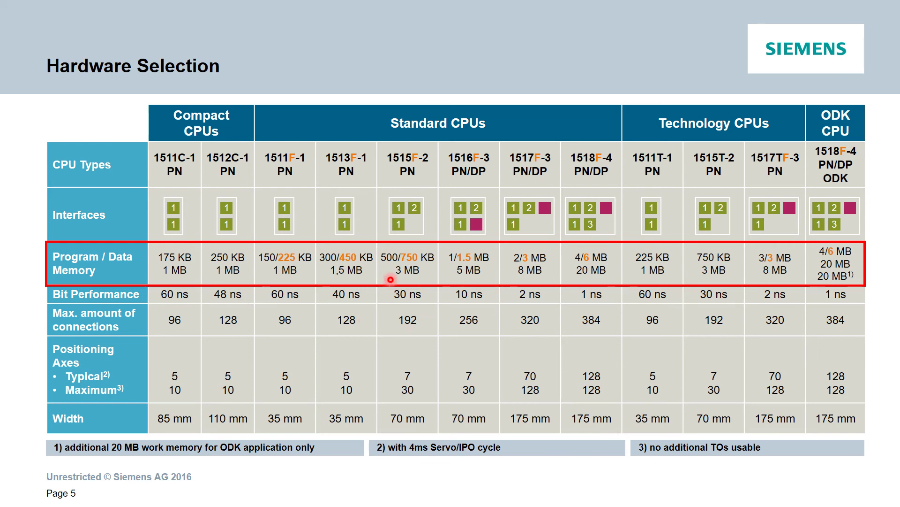
Advance to the second Hardware Selection slide and examine the CPU 1513-1 PN load memory and work memory usage
{"action": "key", "text": "Right"}
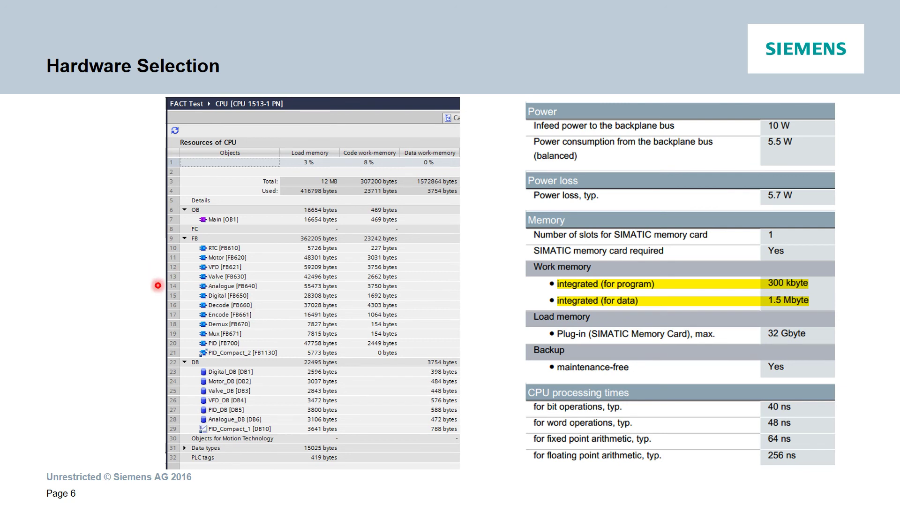
{"action": "right_click", "coordinate": [158, 285]}
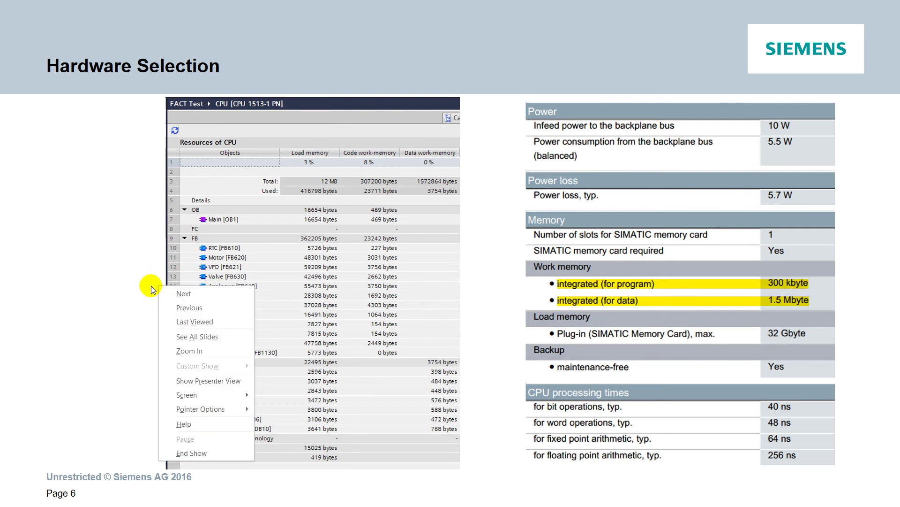
{"action": "left_click", "coordinate": [328, 41]}
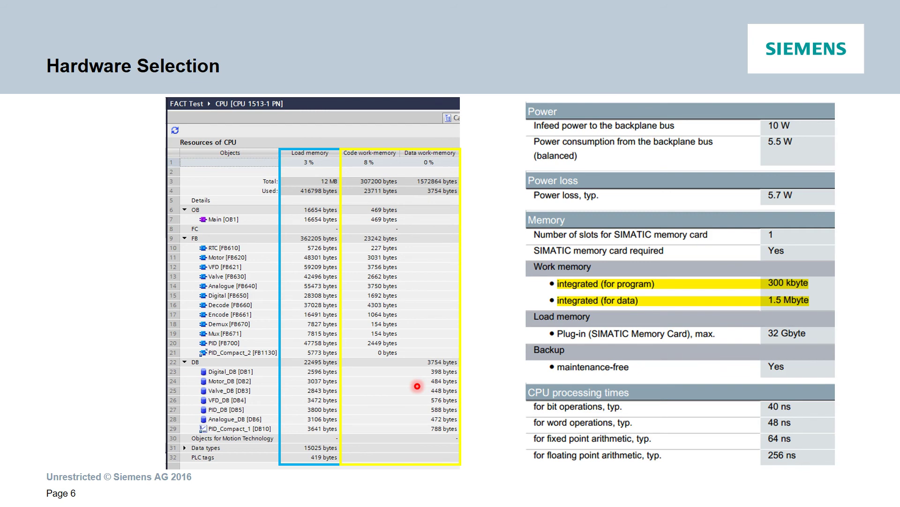
{"action": "key", "text": "Right"}
{"action": "key", "text": "Left"}
{"action": "key", "text": "super"}
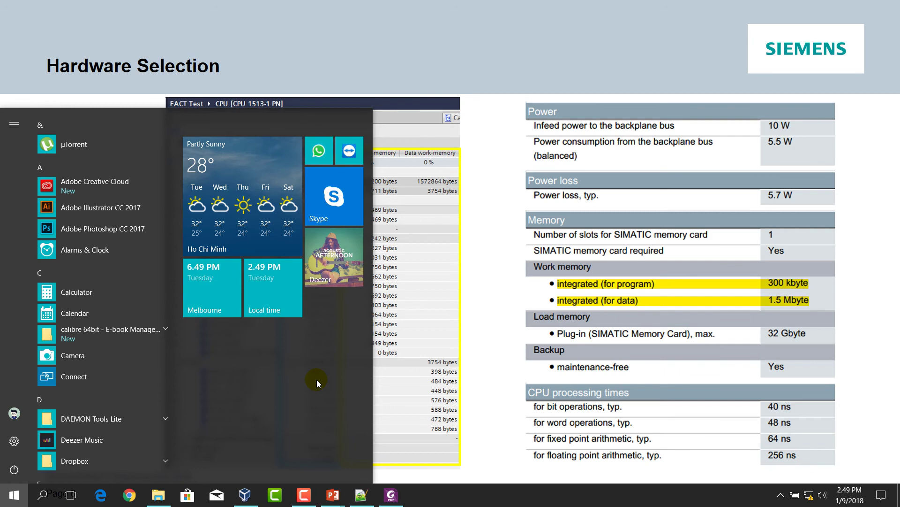
{"action": "type", "text": "ti"}
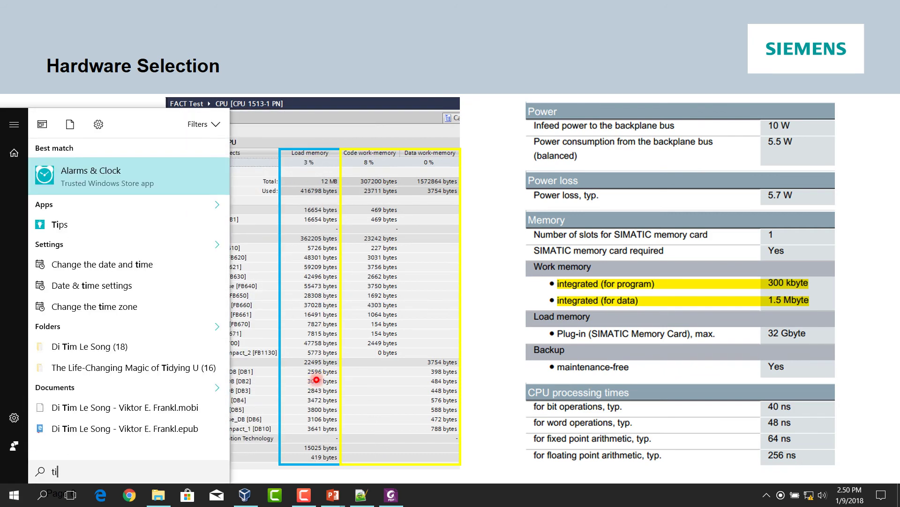
{"action": "key", "text": "BackSpace"}
{"action": "key", "text": "BackSpace"}
{"action": "key", "text": "Escape"}
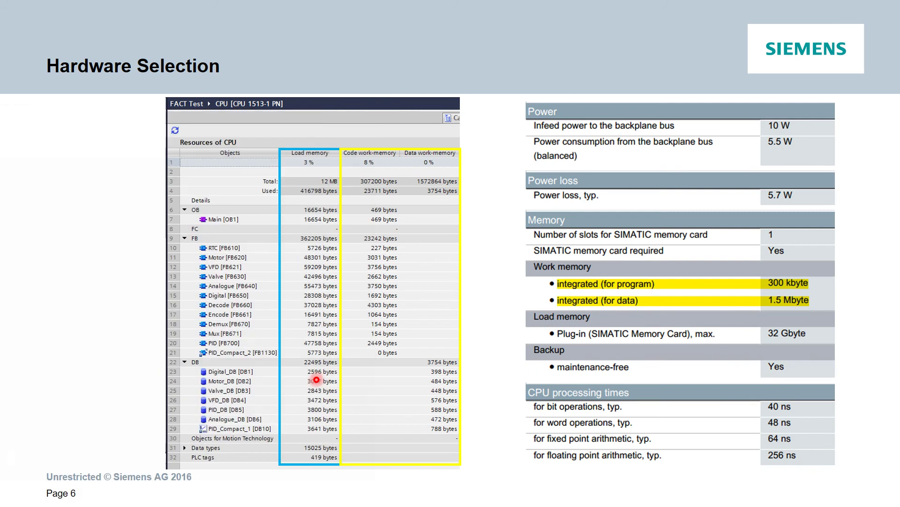
Search Windows for This PC and open the Windows (C:) drive in File Explorer
{"action": "key", "text": "super"}
{"action": "type", "text": "co"}
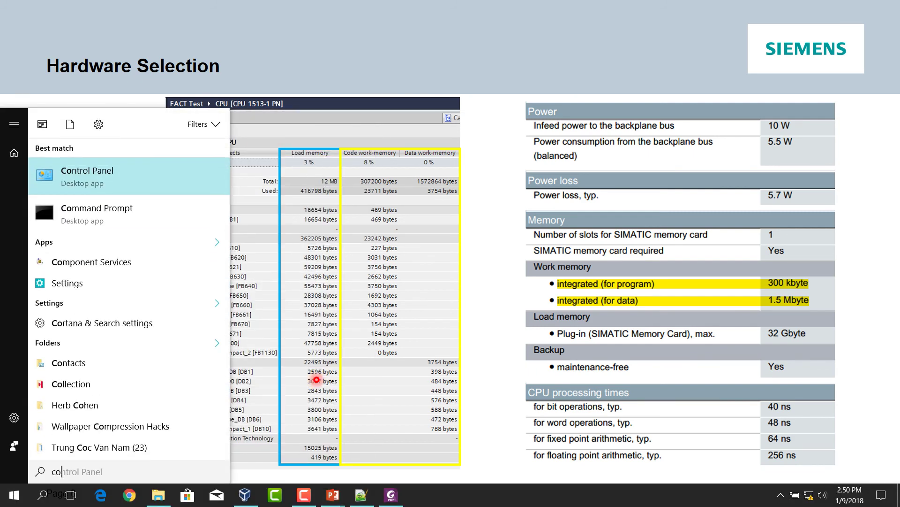
{"action": "key", "text": "BackSpace"}
{"action": "key", "text": "BackSpace"}
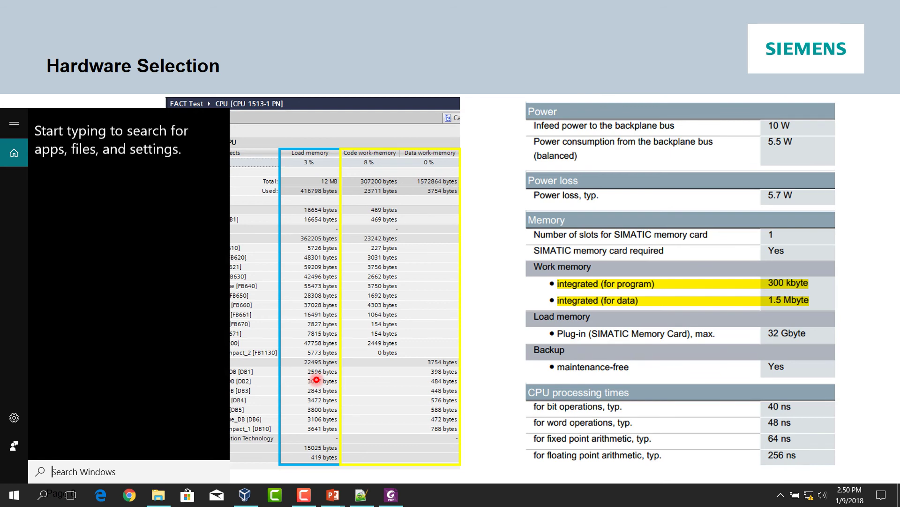
{"action": "type", "text": "com"}
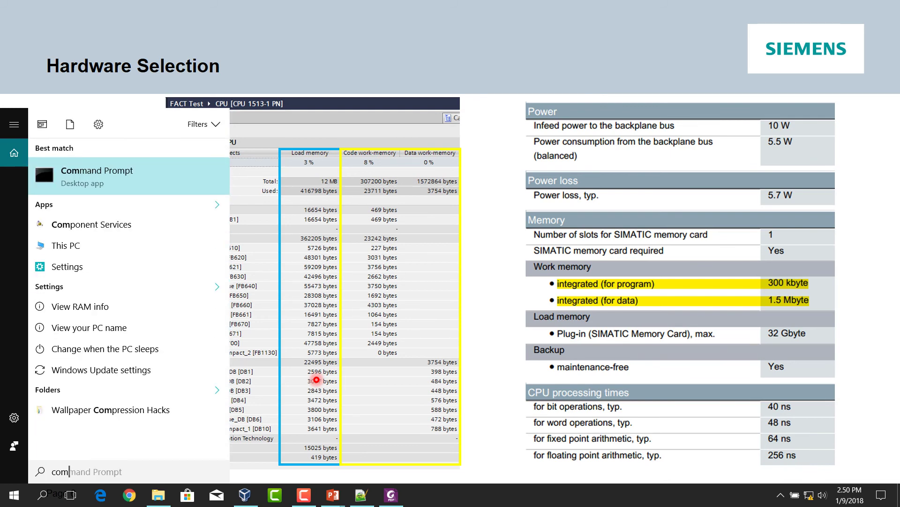
{"action": "left_click", "coordinate": [66, 246]}
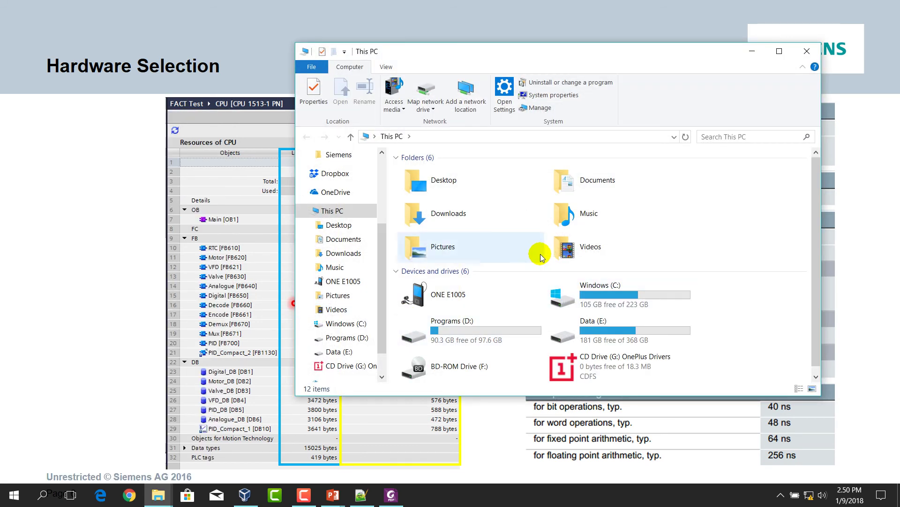
{"action": "double_click", "coordinate": [582, 294]}
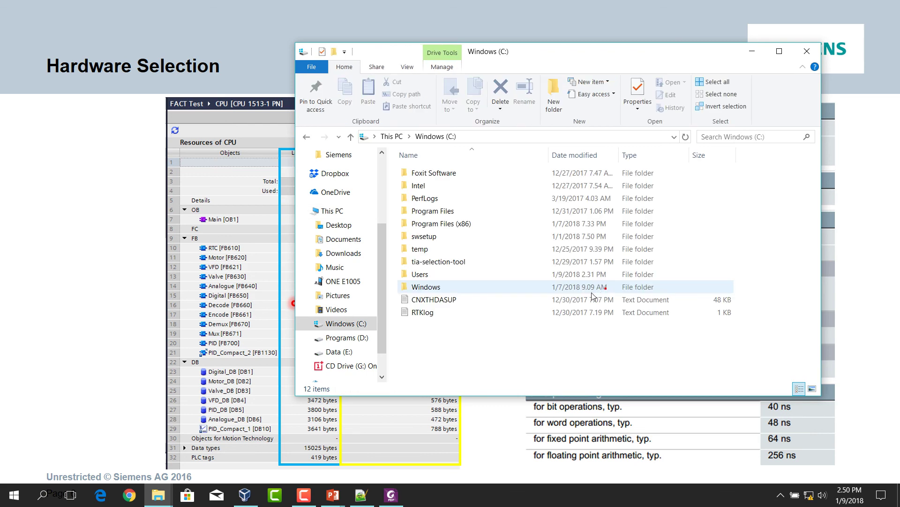
Open the SelectionTool folder inside tia-selection-tool and launch the SelectionTool application
{"action": "double_click", "coordinate": [440, 263]}
{"action": "double_click", "coordinate": [443, 175]}
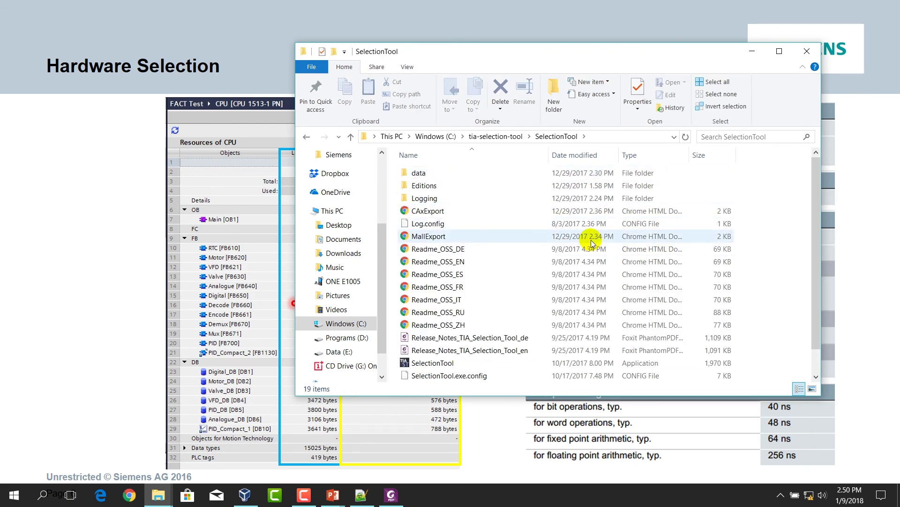
{"action": "scroll", "coordinate": [591, 242], "scroll_direction": "down", "scroll_amount": 1}
{"action": "left_click", "coordinate": [432, 338]}
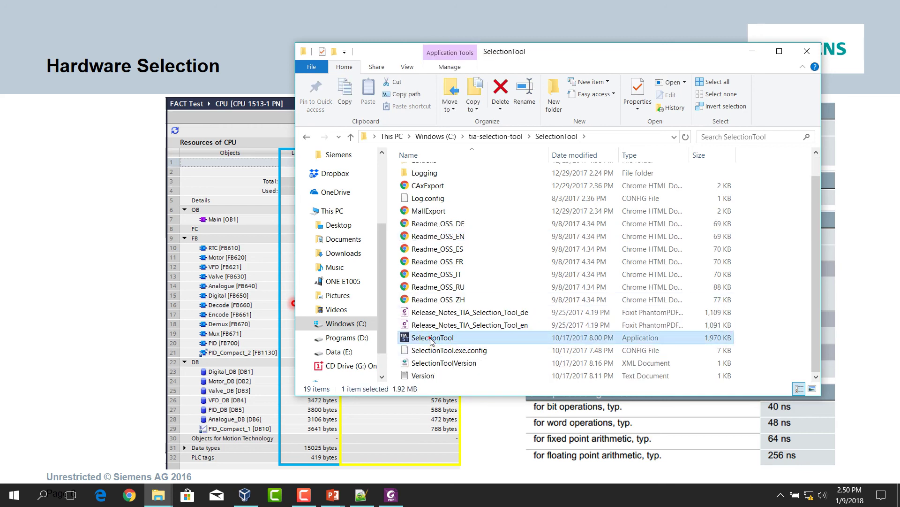
{"action": "double_click", "coordinate": [432, 338]}
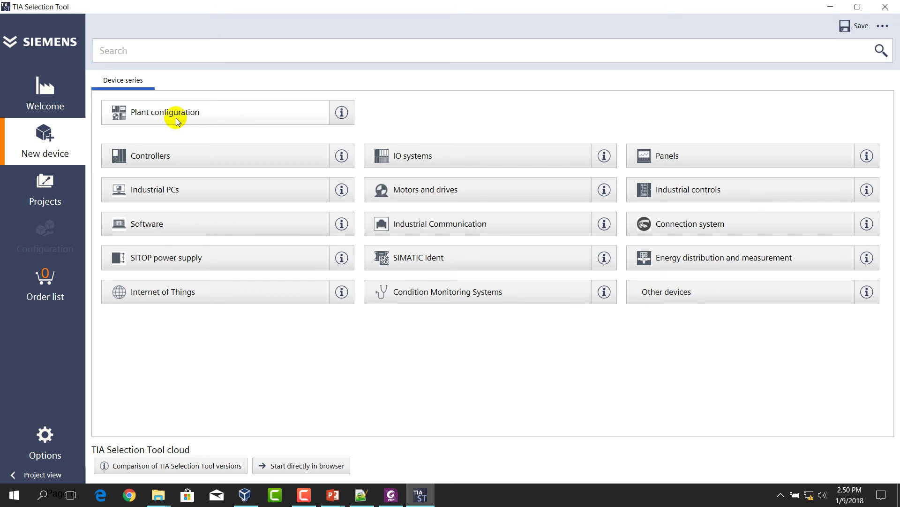
Create a new plant configuration and set its device name to FATC Project
{"action": "left_click", "coordinate": [176, 117]}
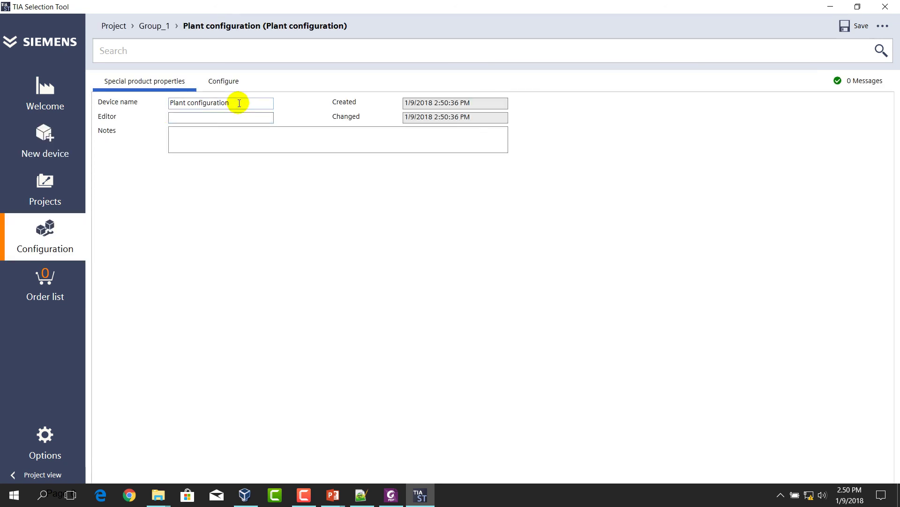
{"action": "left_click_drag", "start_coordinate": [237, 103], "coordinate": [160, 102]}
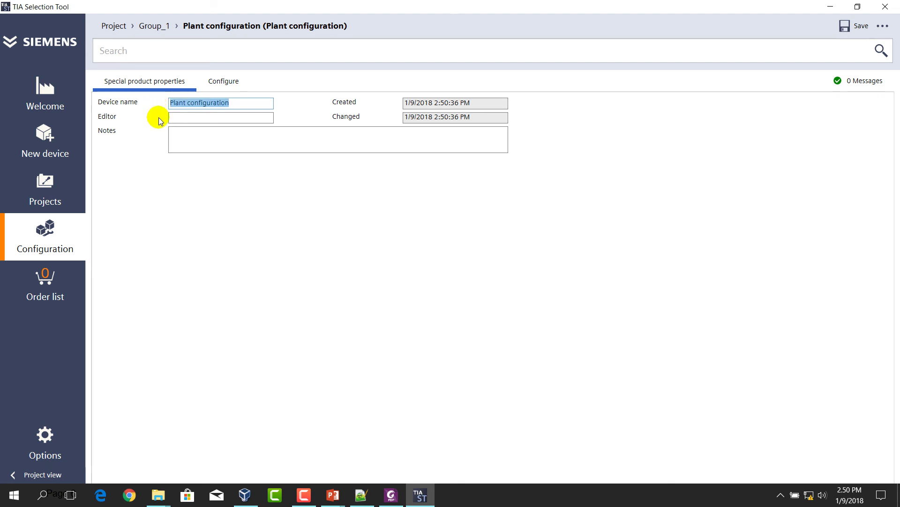
{"action": "type", "text": "FATC "}
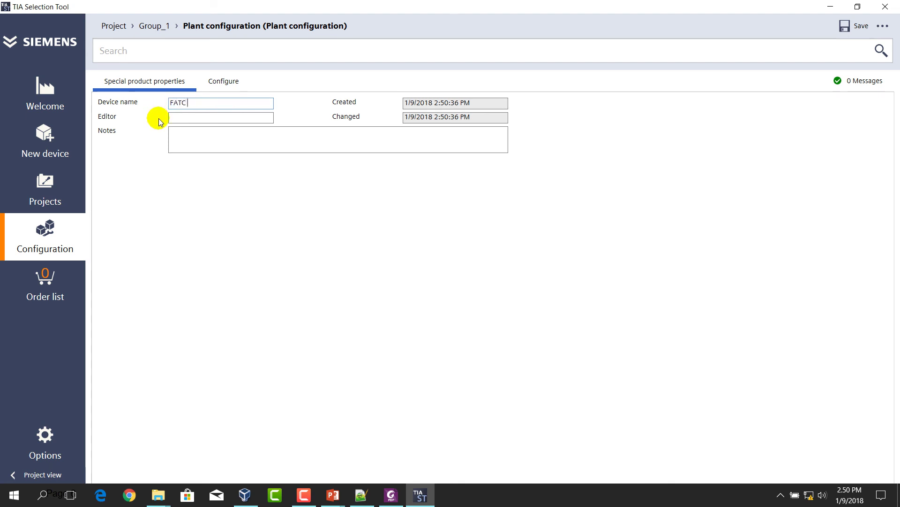
{"action": "type", "text": "Project"}
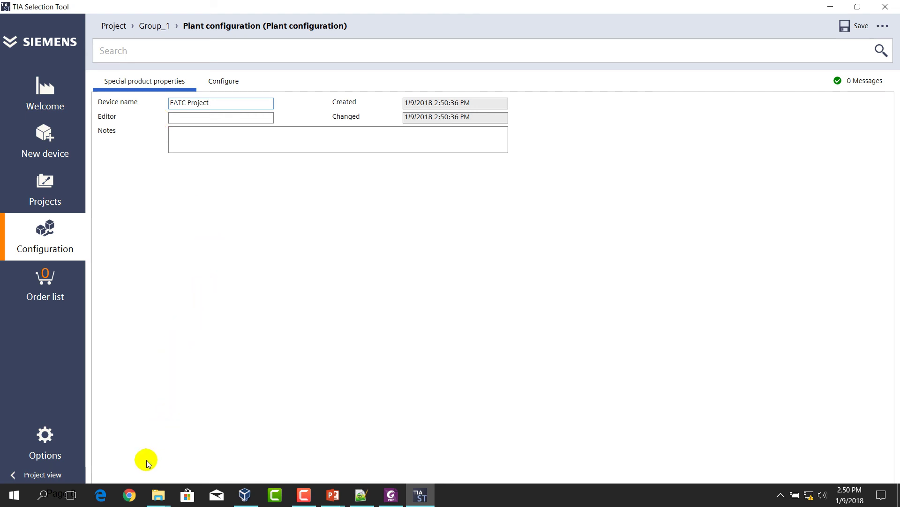
{"action": "left_click", "coordinate": [159, 495]}
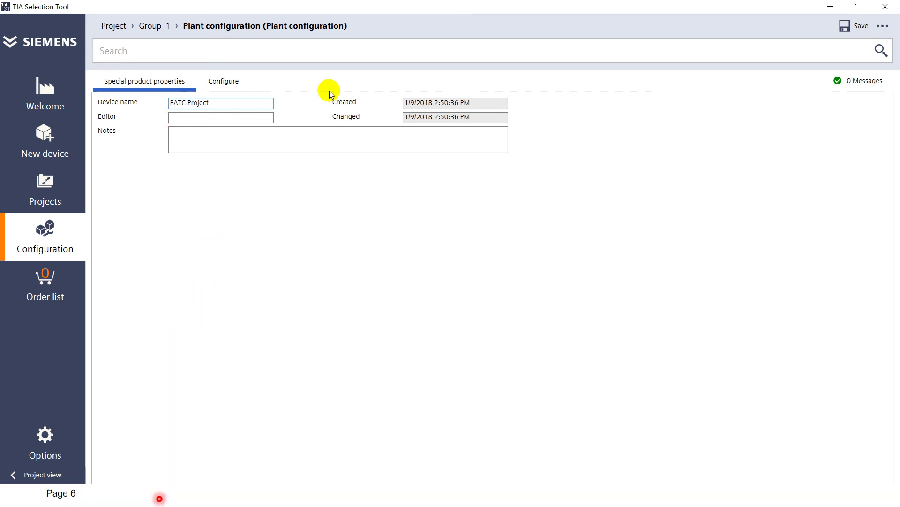
In the plant's system settings, choose Advanced Controller & IO (S7-1500 & ET 200MP) as central modules and Distributed Controller & IO IP20 (ET 200SP) as distributed modules
{"action": "left_click", "coordinate": [222, 81]}
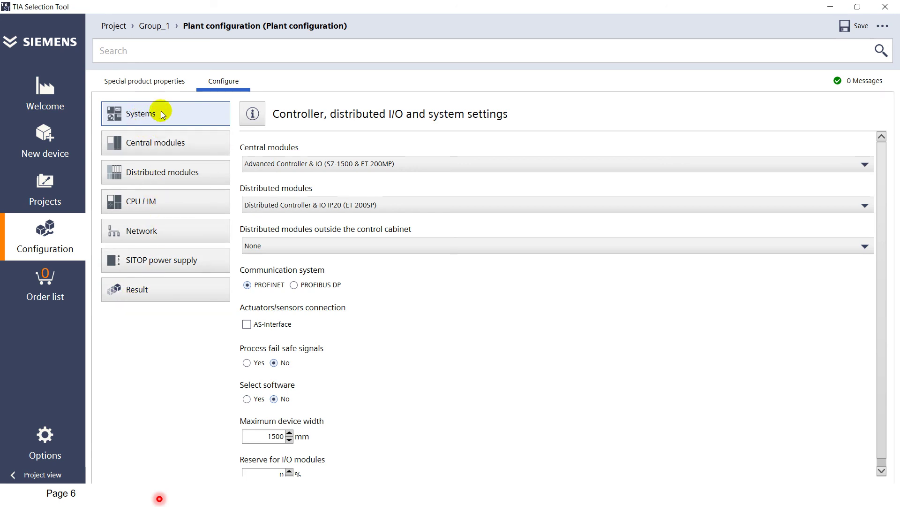
{"action": "left_click", "coordinate": [294, 167]}
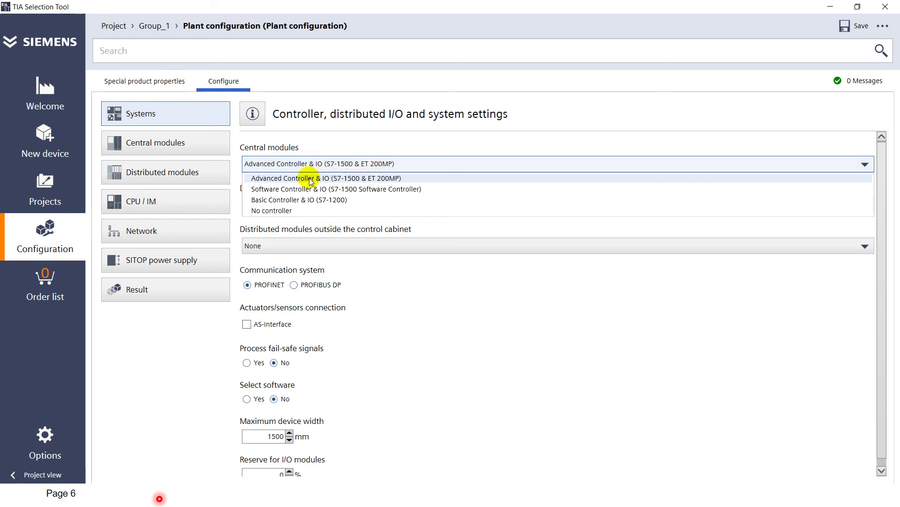
{"action": "left_click", "coordinate": [337, 181]}
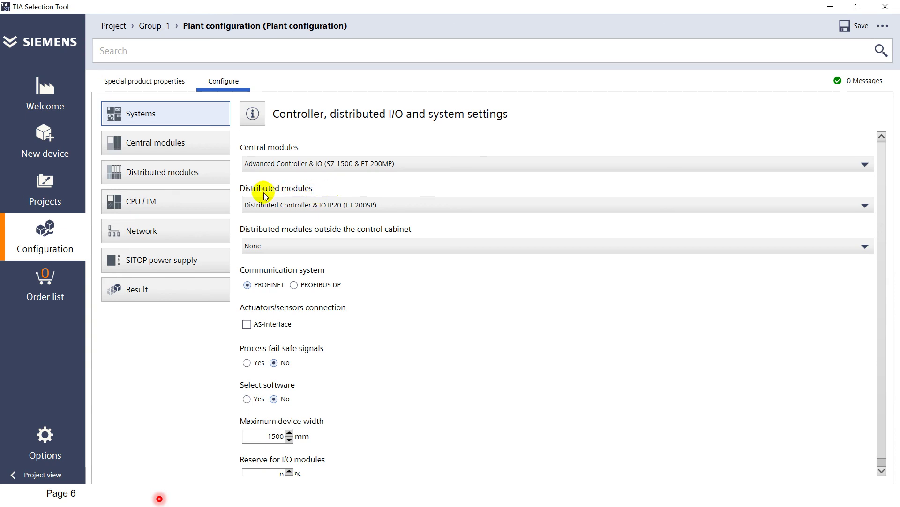
{"action": "left_click", "coordinate": [326, 205]}
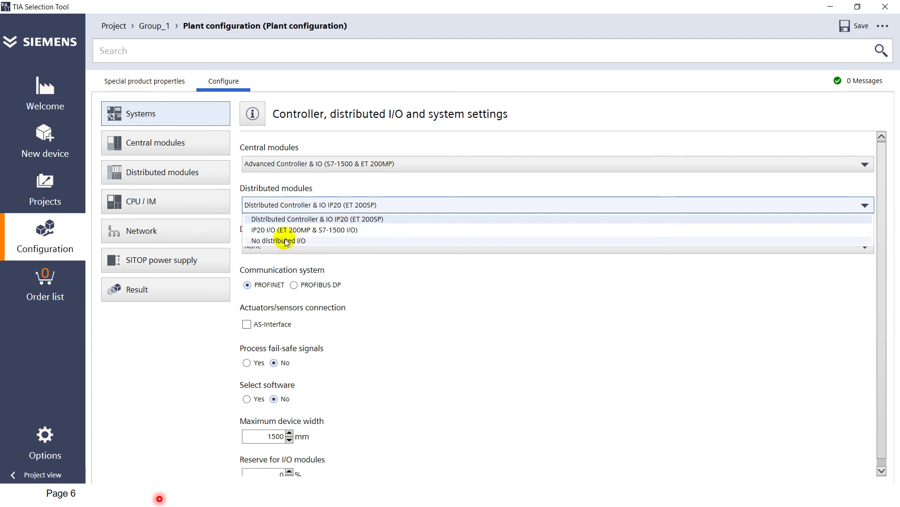
{"action": "left_click", "coordinate": [392, 219]}
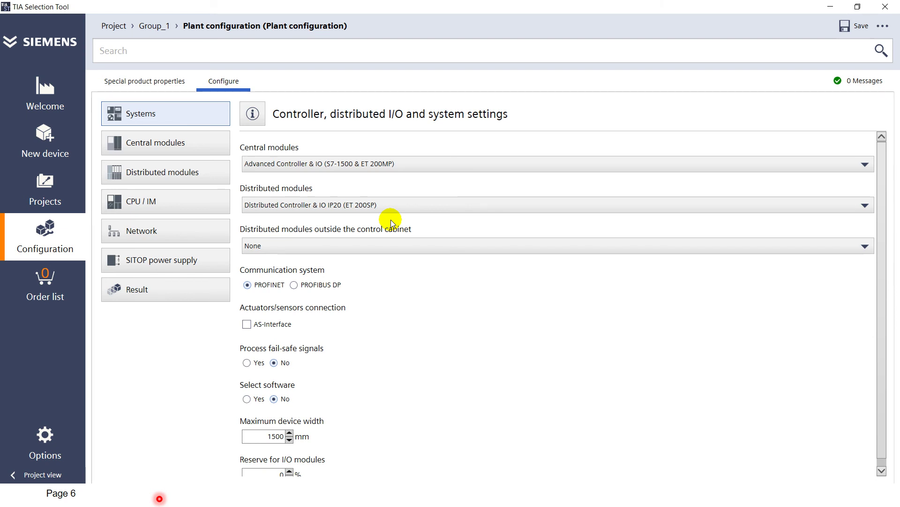
Select PROFINET as the communication system and set the reserve for I/O modules to 5 %
{"action": "left_click", "coordinate": [248, 285]}
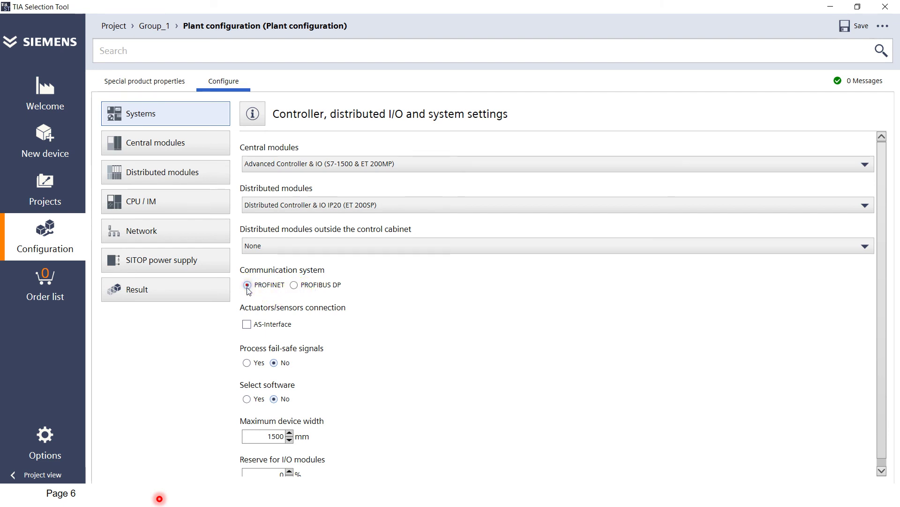
{"action": "scroll", "coordinate": [812, 307], "scroll_direction": "down", "scroll_amount": 1}
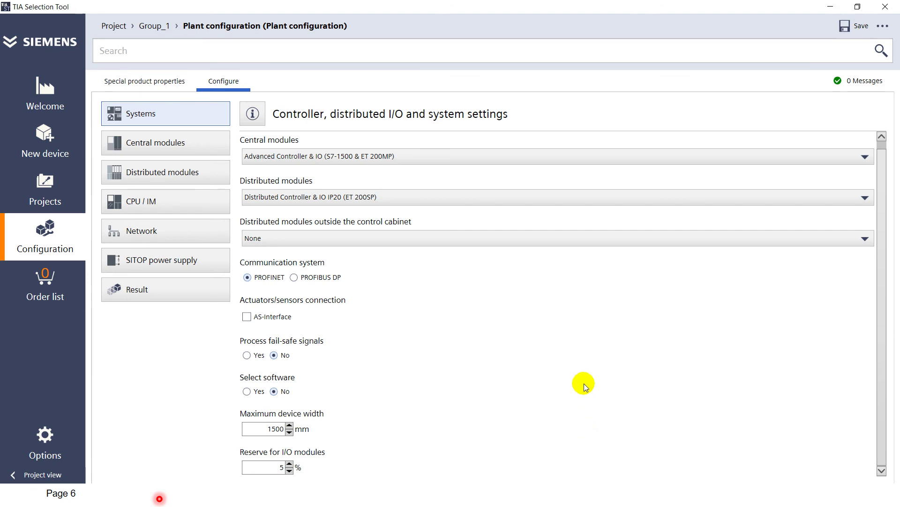
{"action": "left_click", "coordinate": [274, 472]}
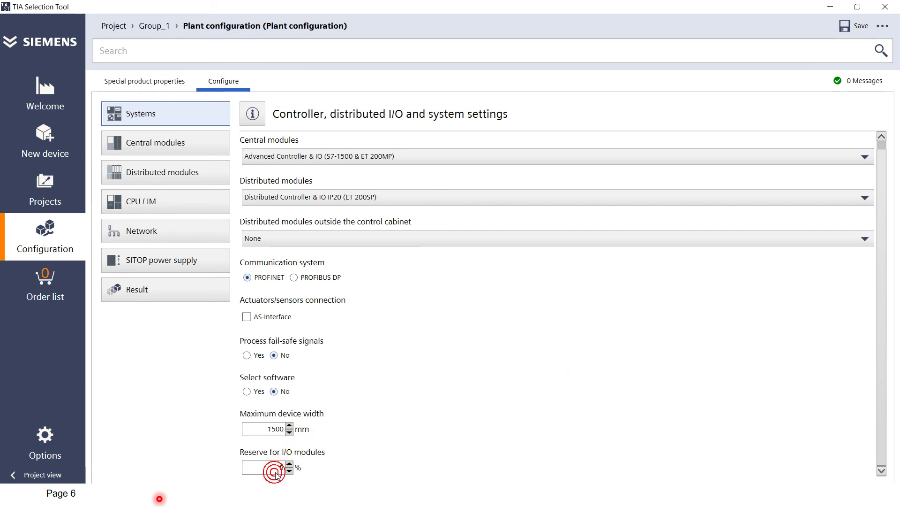
{"action": "left_click", "coordinate": [275, 472]}
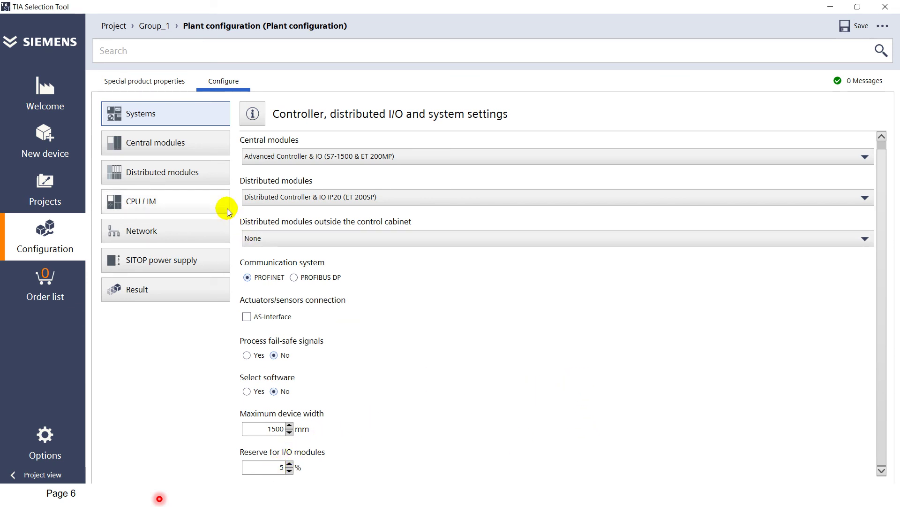
Start adding a central I/O module for the controller with the type Digital inputs
{"action": "left_click", "coordinate": [157, 146]}
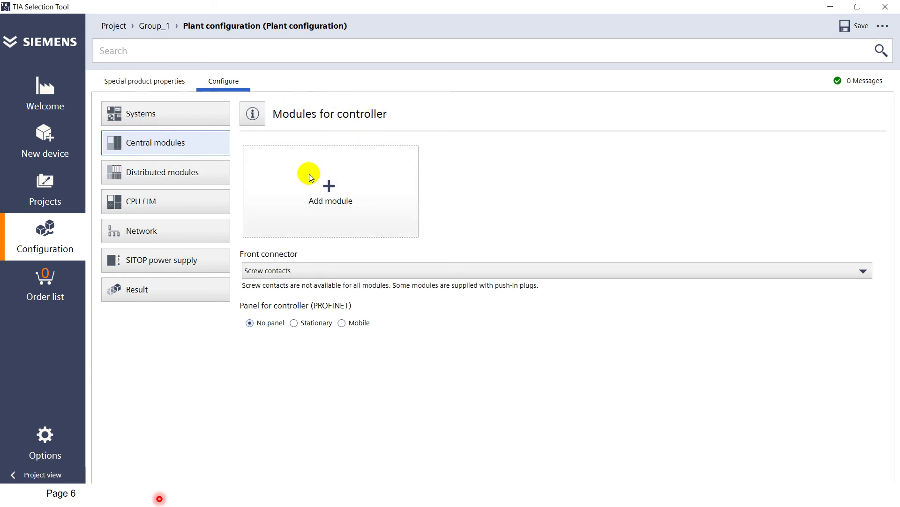
{"action": "left_click", "coordinate": [356, 190]}
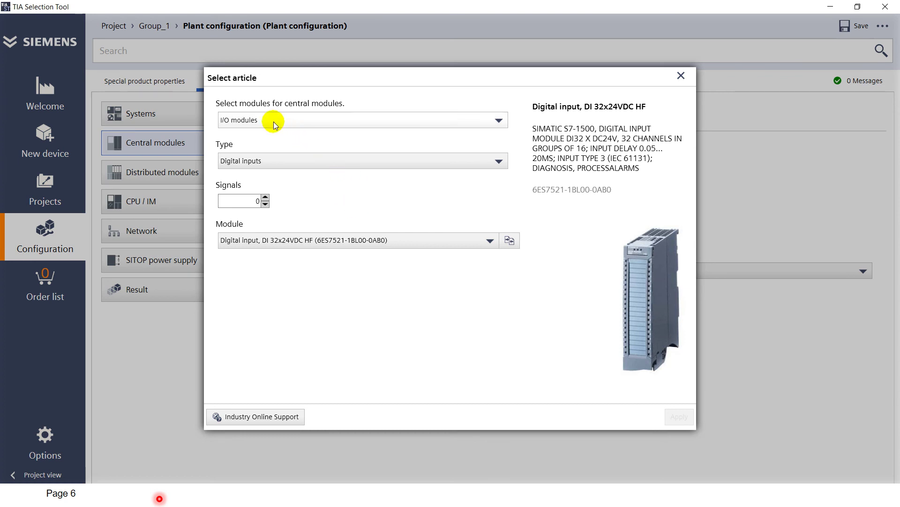
{"action": "left_click", "coordinate": [261, 162]}
{"action": "left_click", "coordinate": [261, 161]}
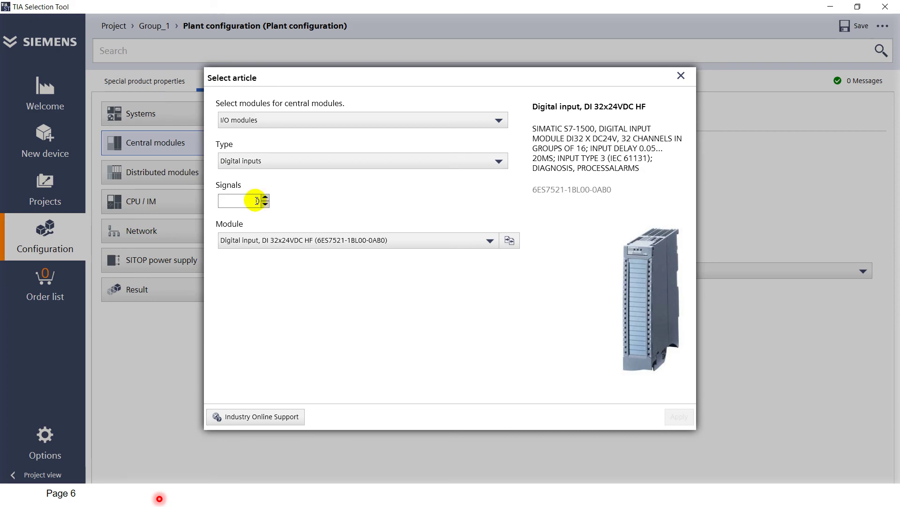
Switch to the FATC Sharing folder in File Explorer and open the IOList workbook in Excel
{"action": "key", "text": "super"}
{"action": "mouse_move", "coordinate": [158, 494]}
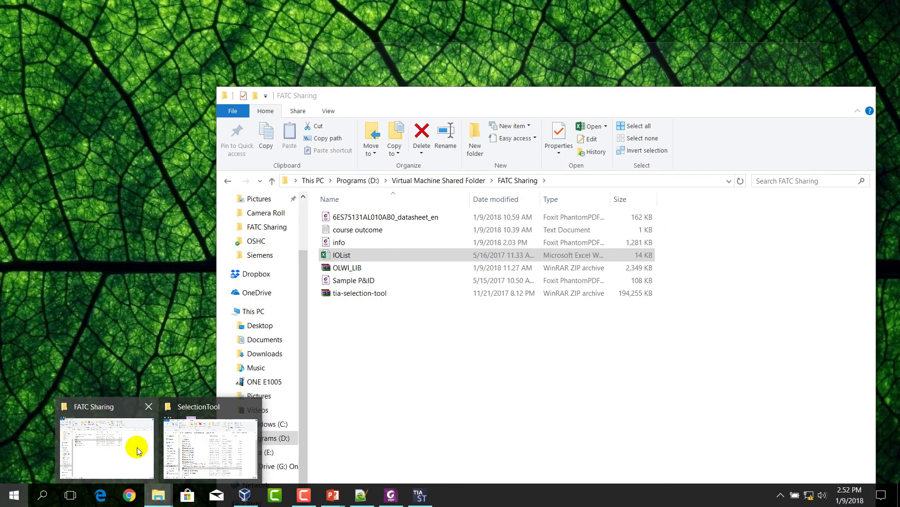
{"action": "left_click", "coordinate": [138, 449]}
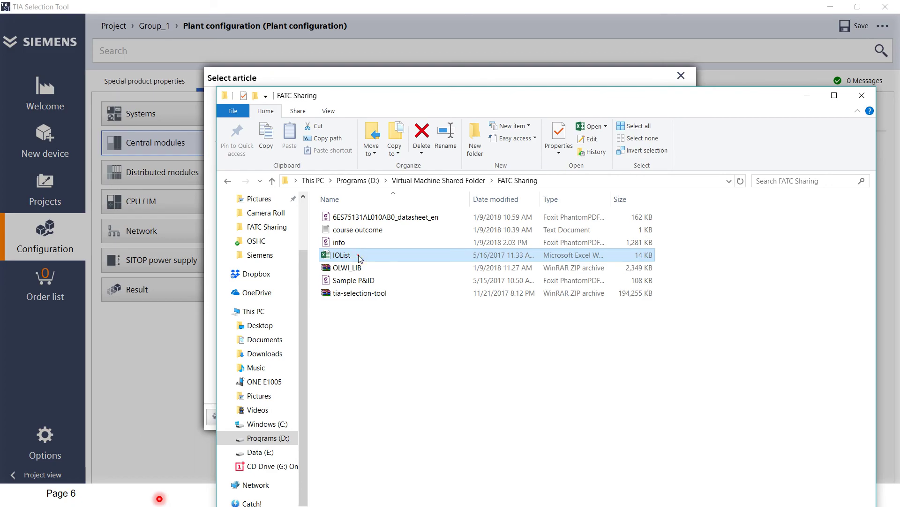
{"action": "double_click", "coordinate": [360, 256]}
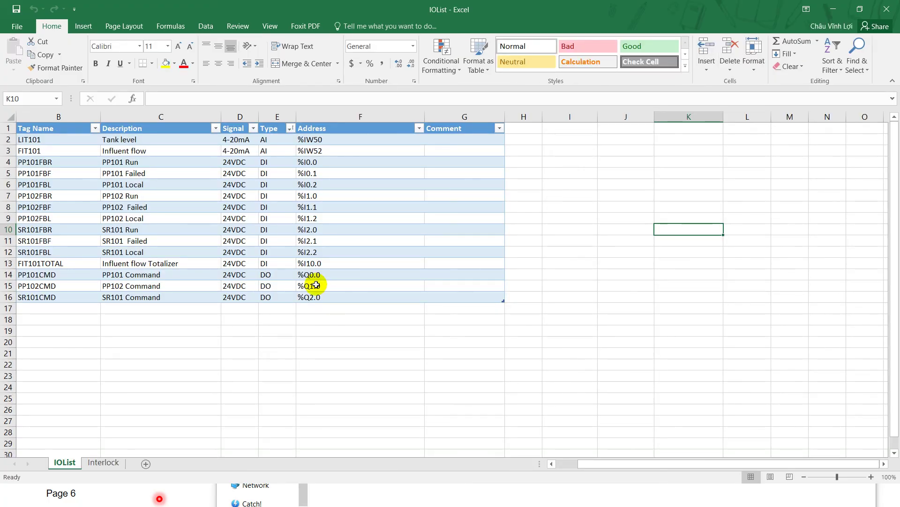
Sort the IO list by Type from A to Z and select its DI entries to count them
{"action": "left_click", "coordinate": [291, 128]}
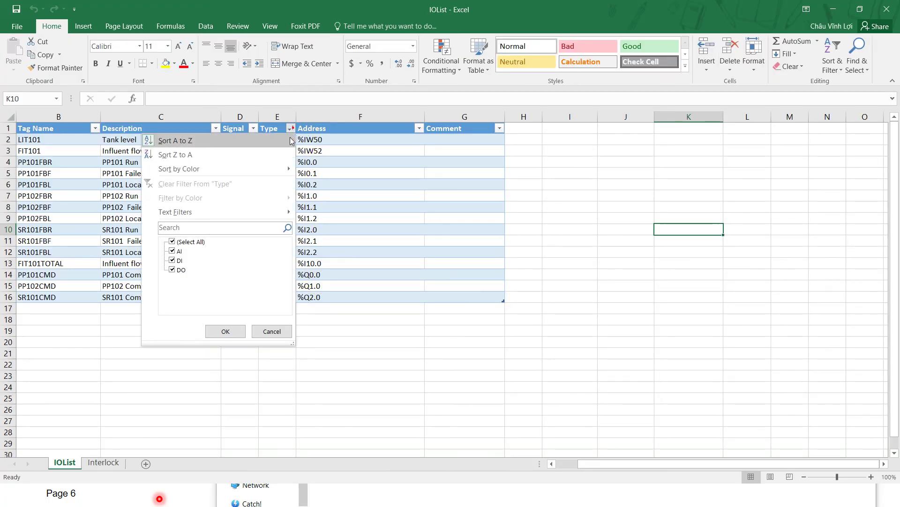
{"action": "left_click", "coordinate": [259, 152]}
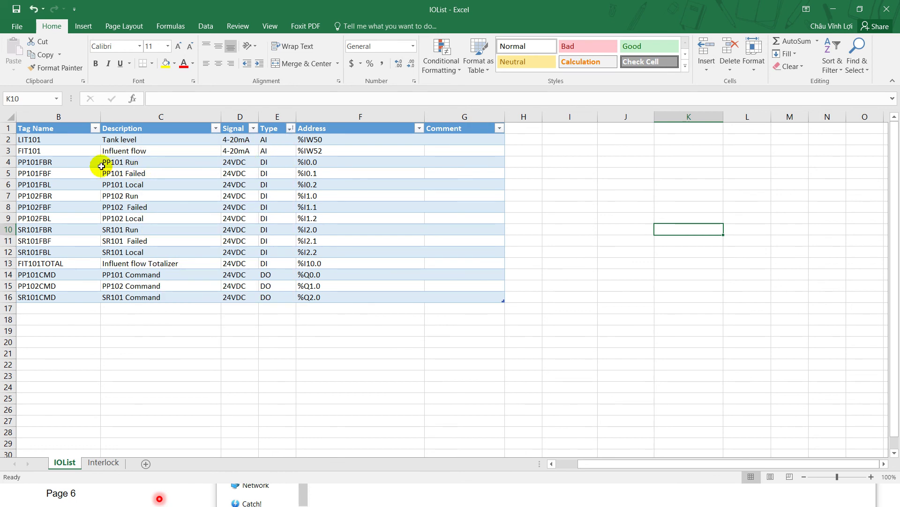
{"action": "left_click_drag", "start_coordinate": [56, 162], "coordinate": [271, 262]}
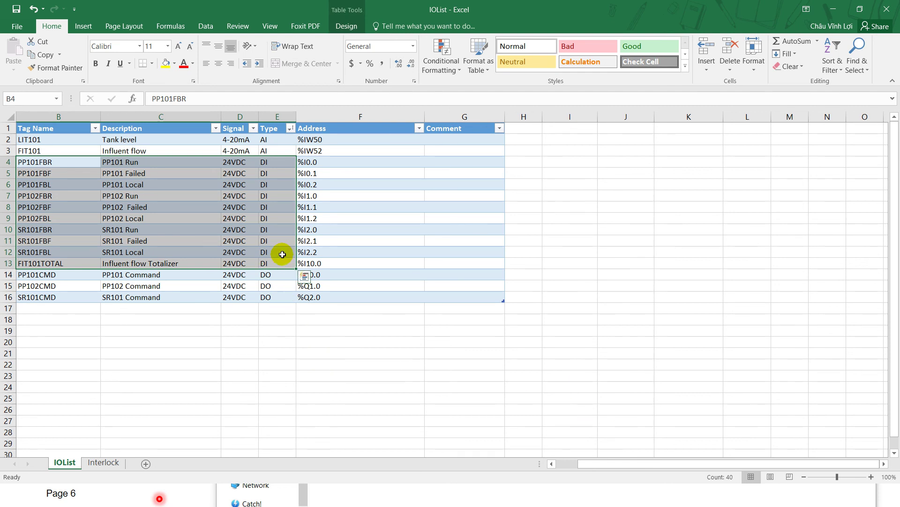
{"action": "left_click_drag", "start_coordinate": [281, 161], "coordinate": [277, 263]}
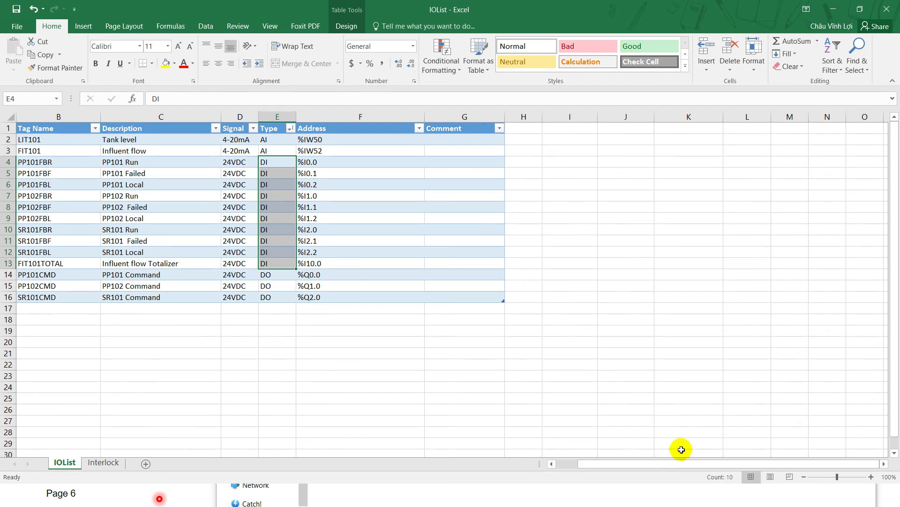
Return to TIA Selection Tool and add the Digital input, DI 32x24VDC HF module with 10 signals
{"action": "key", "text": "alt+Tab"}
{"action": "key", "text": "alt+Tab"}
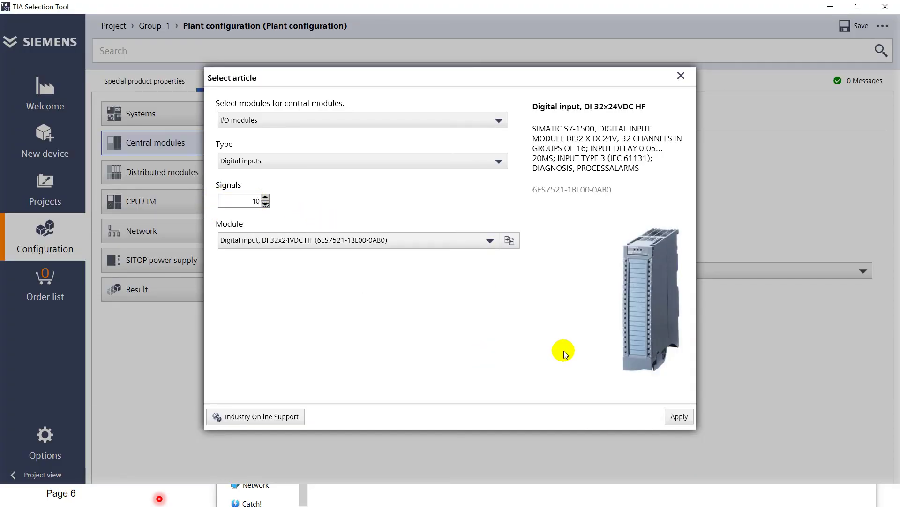
{"action": "left_click", "coordinate": [680, 417]}
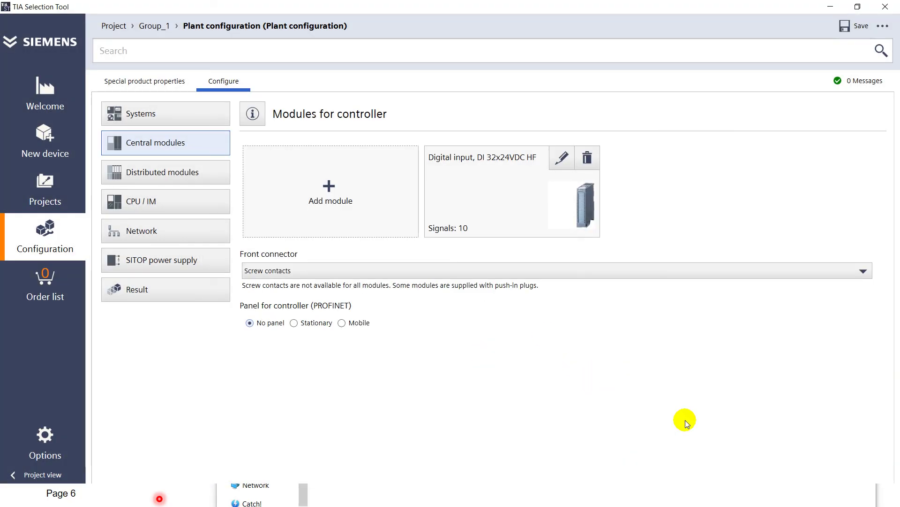
Add the Digital output, DQ 32x24VDC/0.5A HF module with 3 signals to the central modules
{"action": "left_click", "coordinate": [308, 190]}
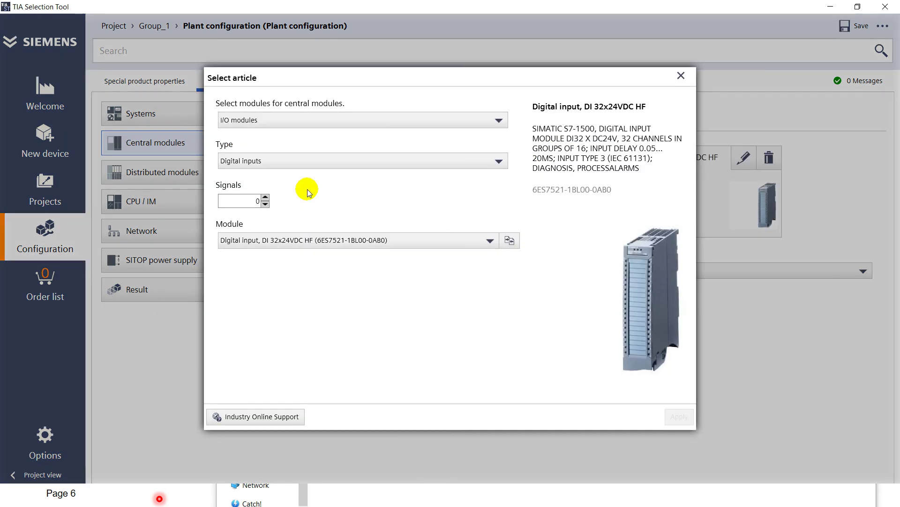
{"action": "left_click", "coordinate": [271, 164]}
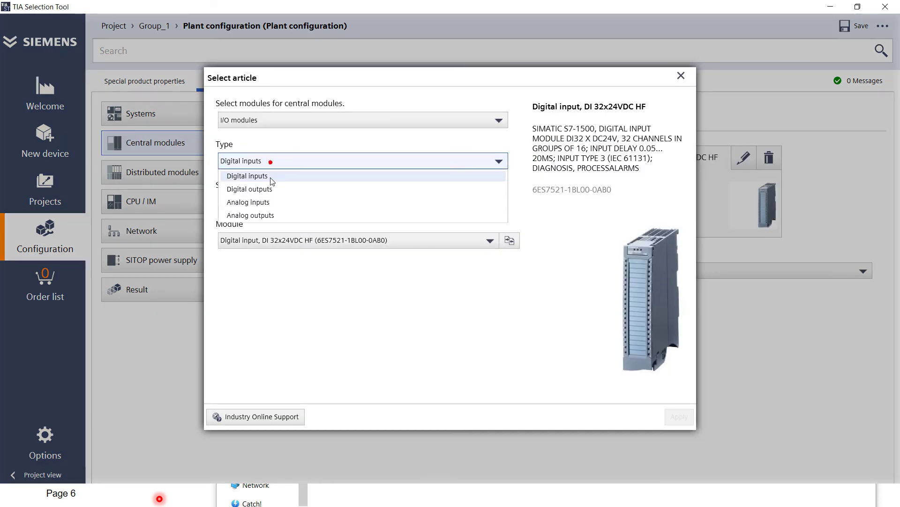
{"action": "left_click", "coordinate": [269, 176]}
{"action": "key", "text": "Down"}
{"action": "key", "text": "Tab"}
{"action": "left_click", "coordinate": [278, 198]}
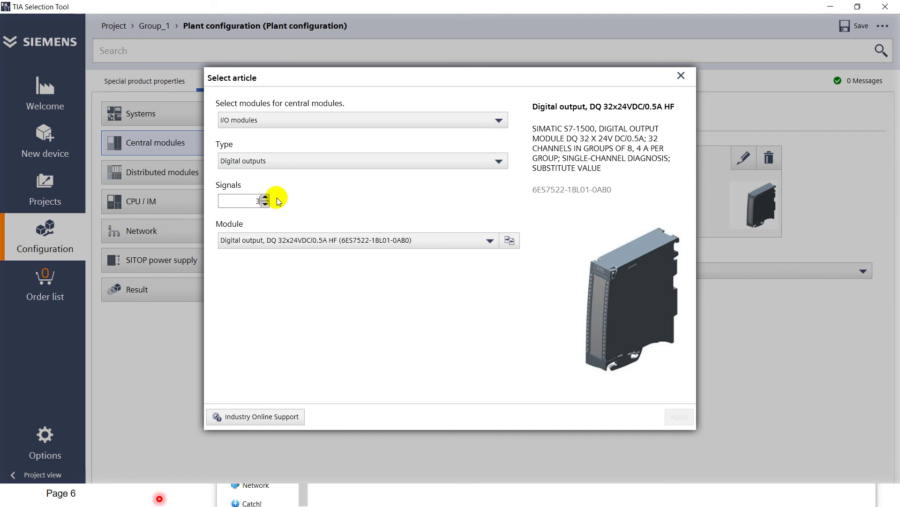
{"action": "left_click", "coordinate": [680, 417]}
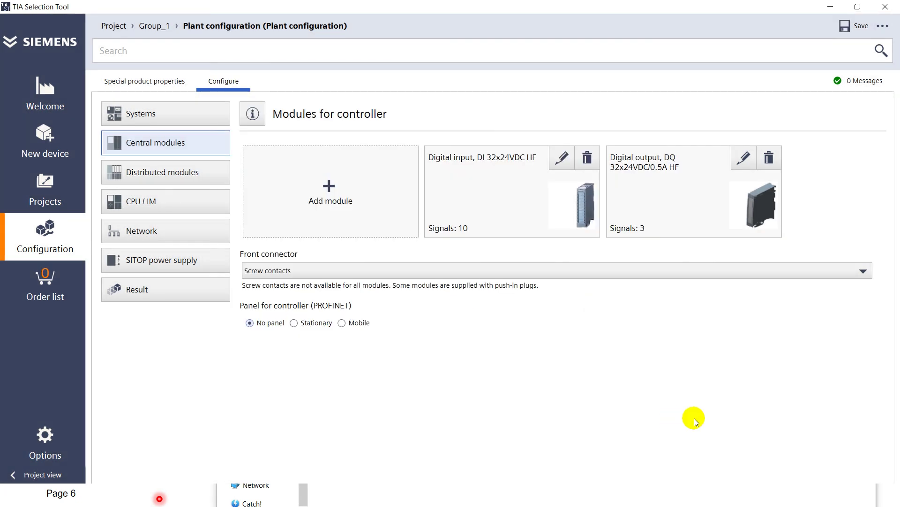
Add the Analog input, AI 8xU/I/RTD/TC ST module with 2 signals to the central modules
{"action": "left_click", "coordinate": [370, 228]}
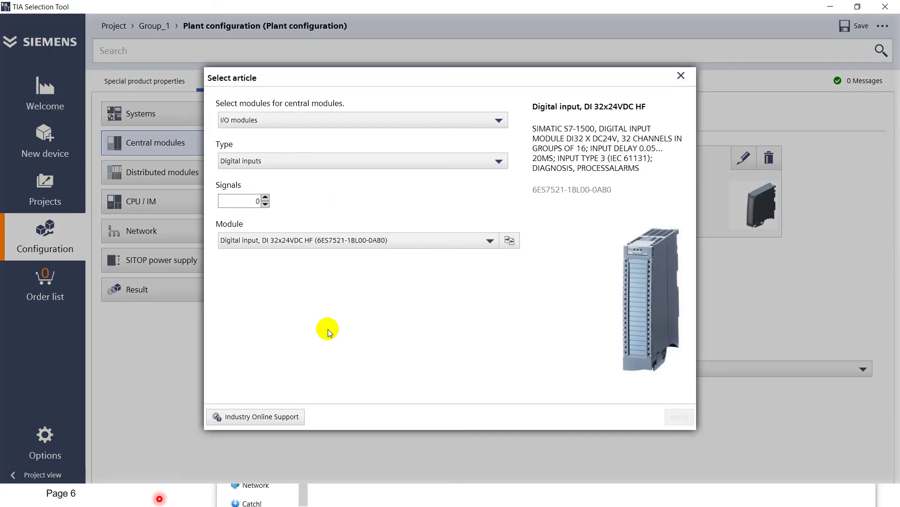
{"action": "left_click", "coordinate": [252, 161]}
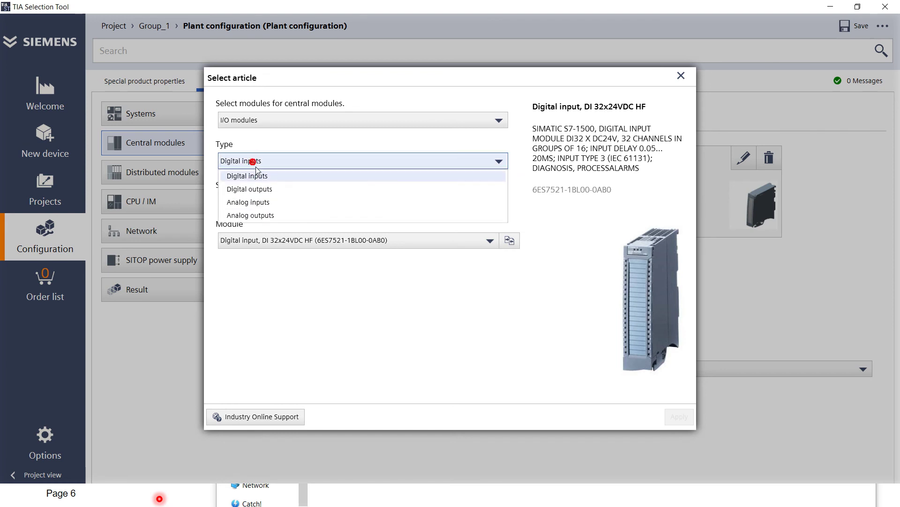
{"action": "left_click", "coordinate": [249, 202]}
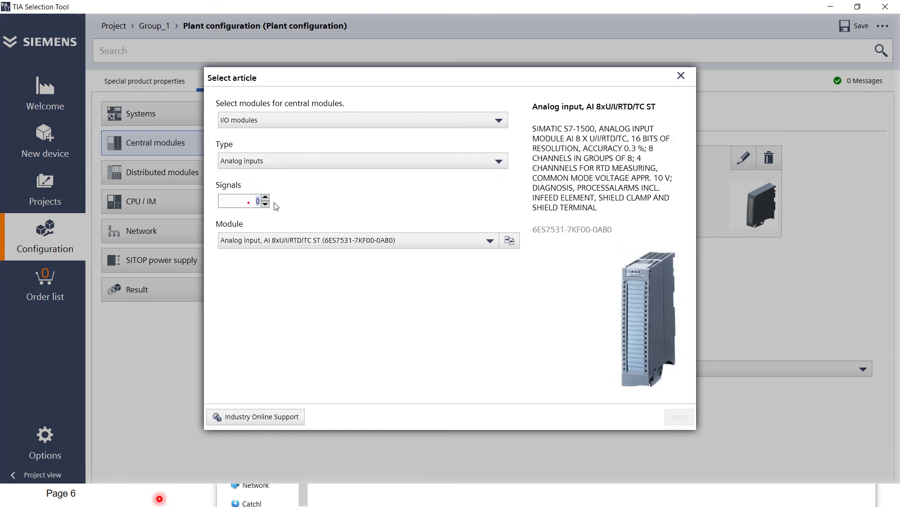
{"action": "type", "text": "2"}
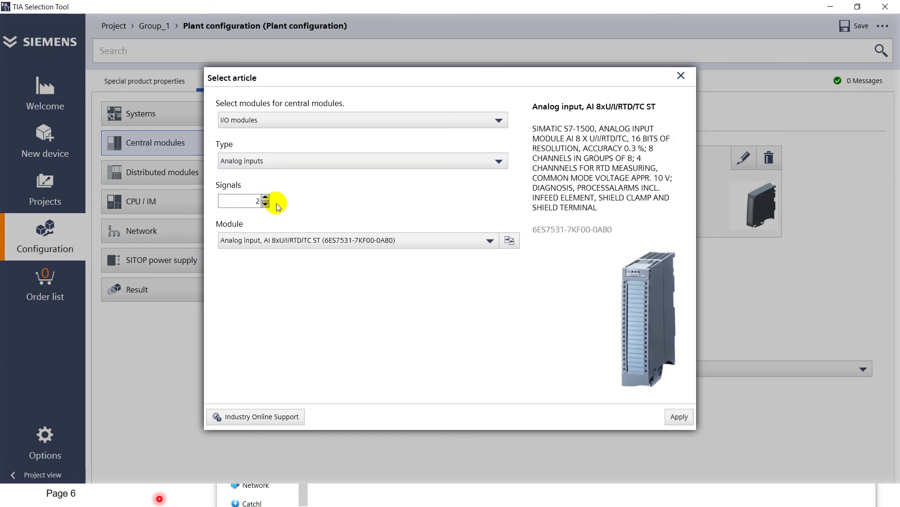
{"action": "left_click", "coordinate": [680, 417]}
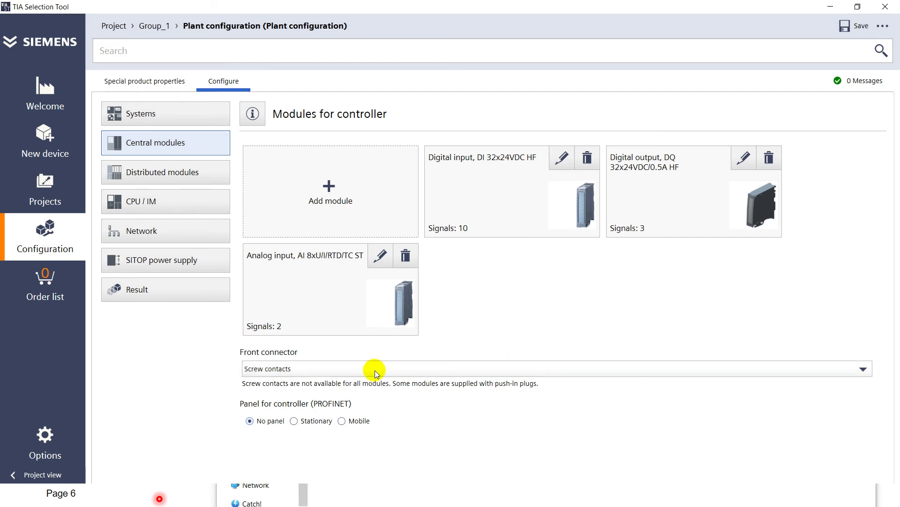
Choose Screw contacts as the front connector for the central modules
{"action": "left_click", "coordinate": [292, 370]}
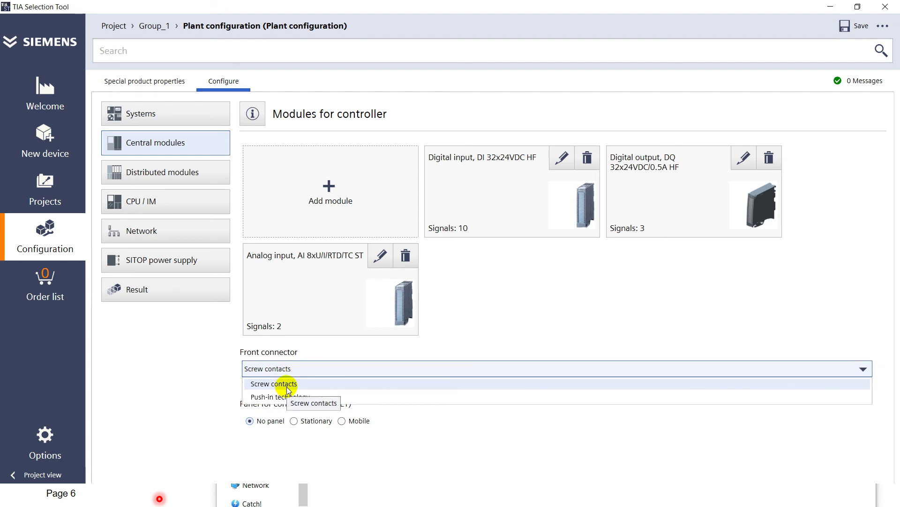
{"action": "left_click", "coordinate": [288, 388]}
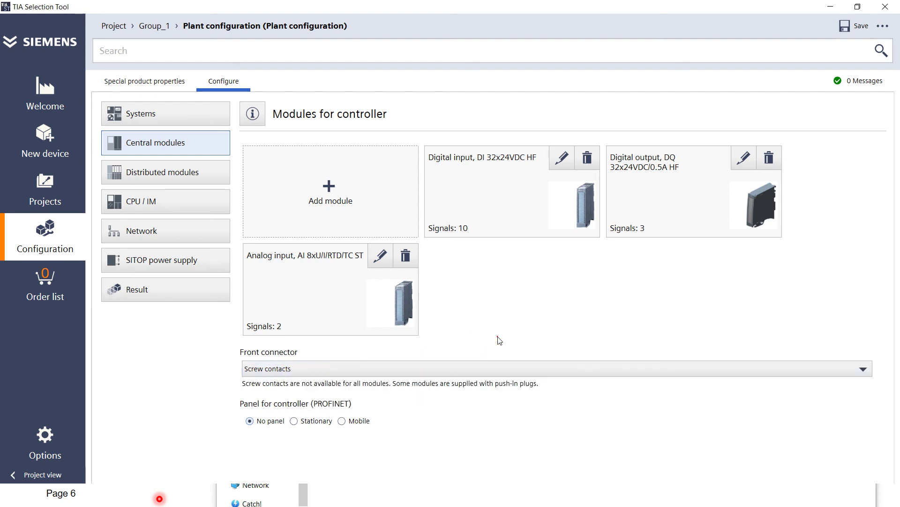
{"action": "left_click", "coordinate": [303, 365]}
{"action": "left_click", "coordinate": [293, 385]}
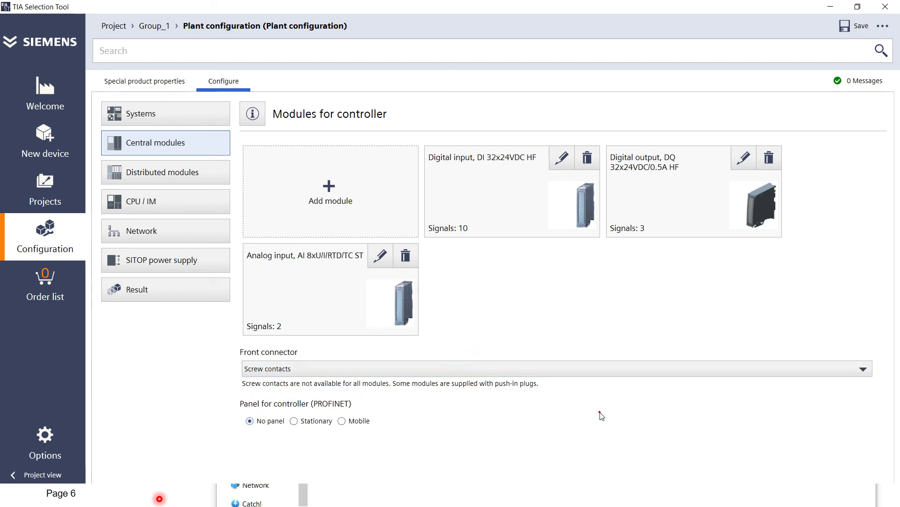
Examine the distributed I/O settings of ET 200SP_Unit_1 and the signal counts of the central modules
{"action": "left_click", "coordinate": [148, 176]}
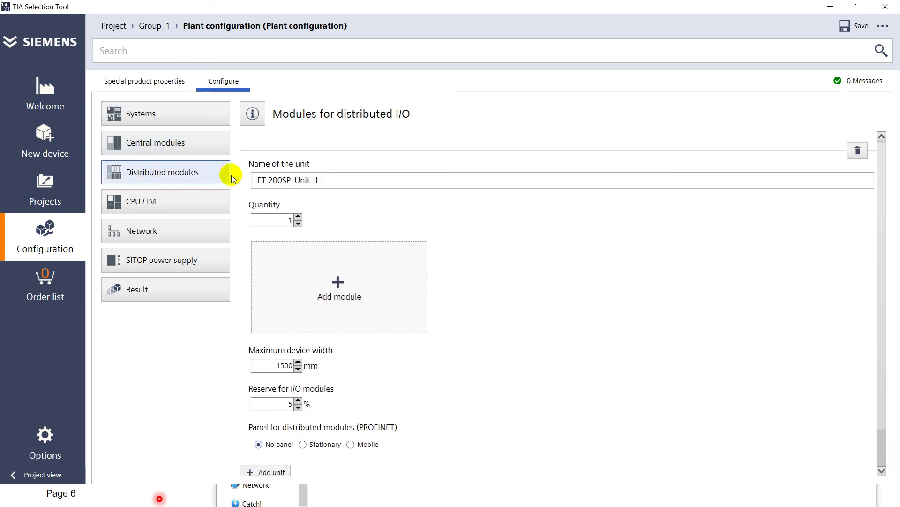
{"action": "left_click_drag", "start_coordinate": [320, 182], "coordinate": [241, 184]}
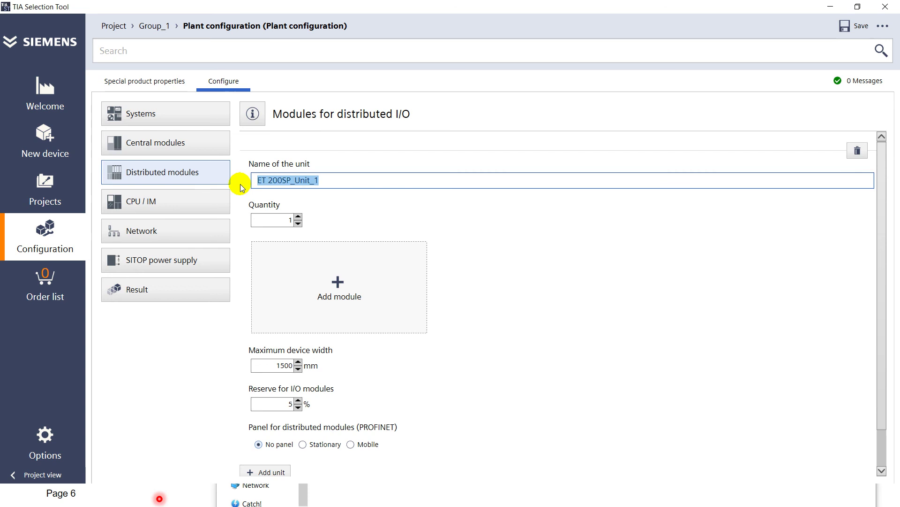
{"action": "left_click", "coordinate": [602, 263]}
{"action": "scroll", "coordinate": [879, 235], "scroll_direction": "down", "scroll_amount": 2}
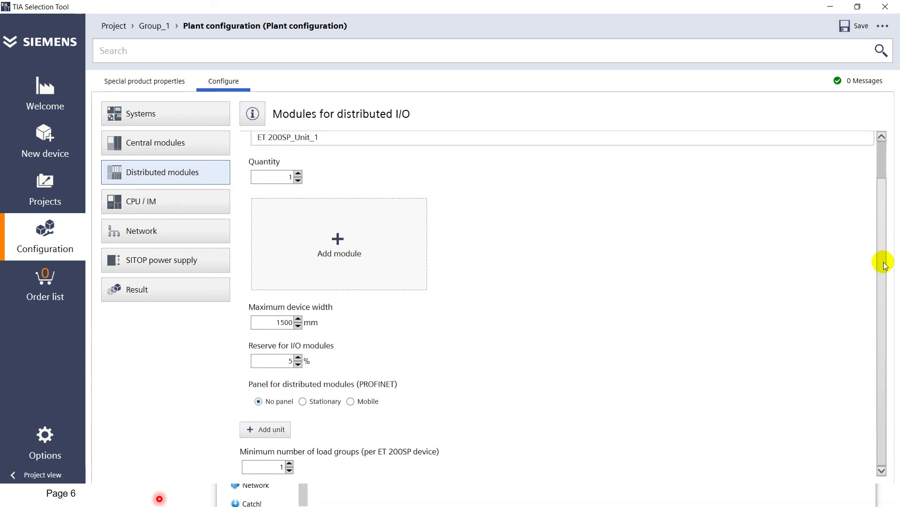
{"action": "scroll", "coordinate": [886, 254], "scroll_direction": "up", "scroll_amount": 1}
{"action": "scroll", "coordinate": [884, 263], "scroll_direction": "down", "scroll_amount": 1}
{"action": "scroll", "coordinate": [886, 249], "scroll_direction": "up", "scroll_amount": 1}
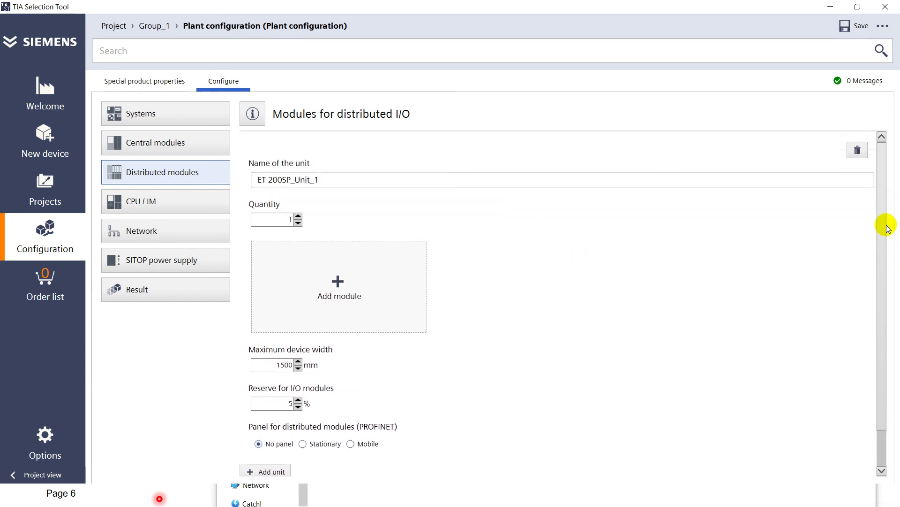
{"action": "scroll", "coordinate": [887, 235], "scroll_direction": "down", "scroll_amount": 1}
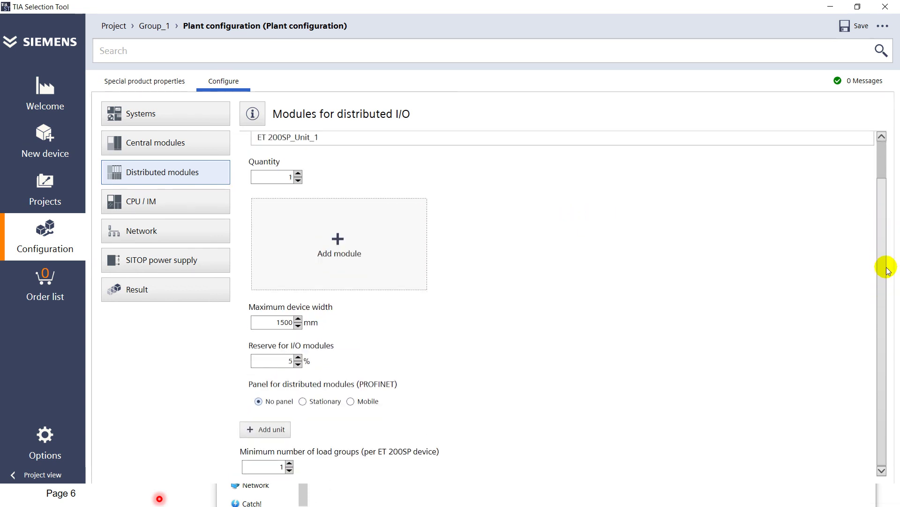
{"action": "left_click", "coordinate": [159, 145]}
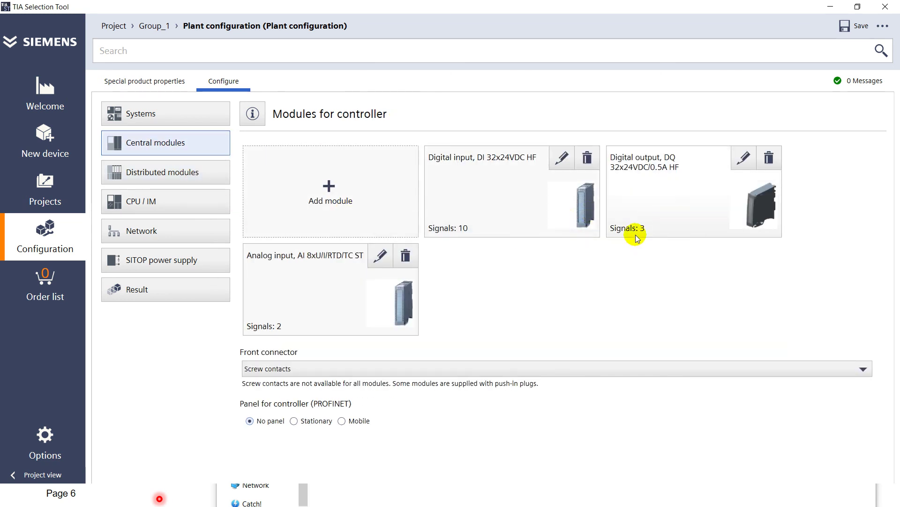
Add the DI 16x24VDC ST module with 10 signals to the distributed unit ET 200SP_Unit_1
{"action": "left_click", "coordinate": [160, 172]}
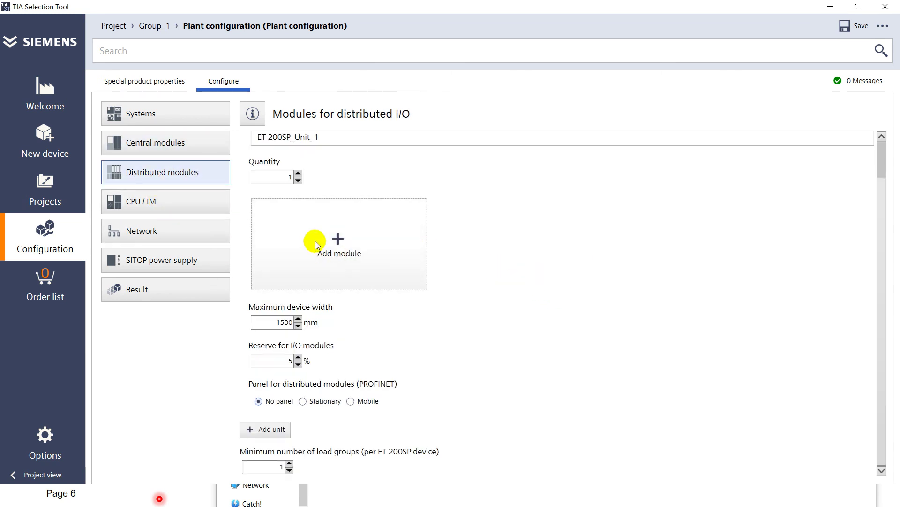
{"action": "left_click", "coordinate": [370, 241]}
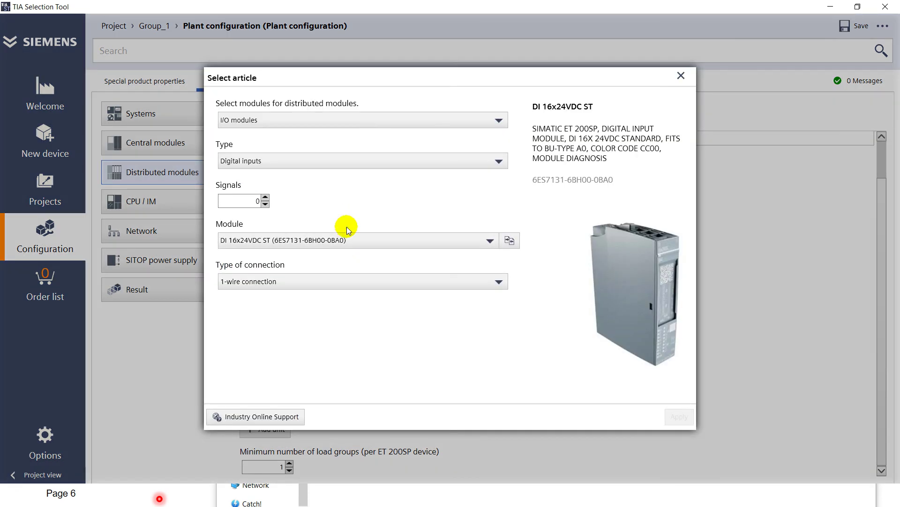
{"action": "left_click", "coordinate": [250, 203]}
{"action": "type", "text": "1"}
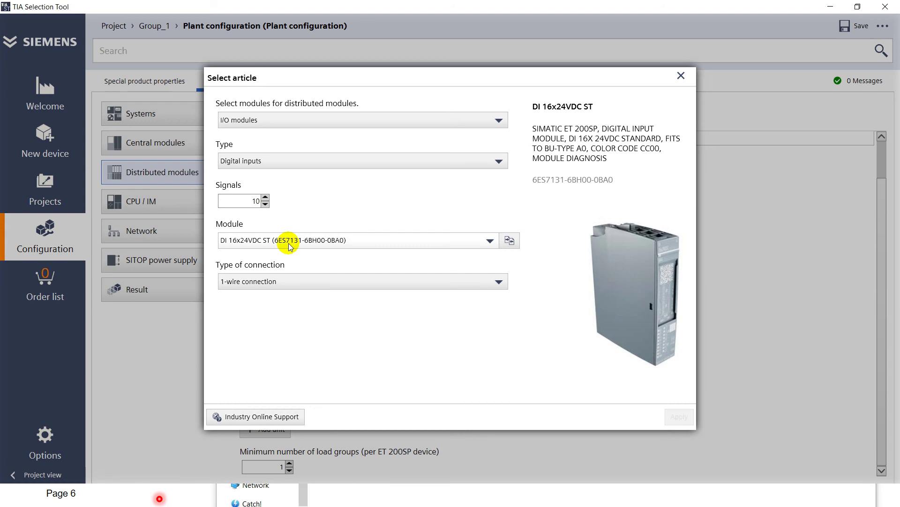
{"action": "left_click", "coordinate": [680, 419]}
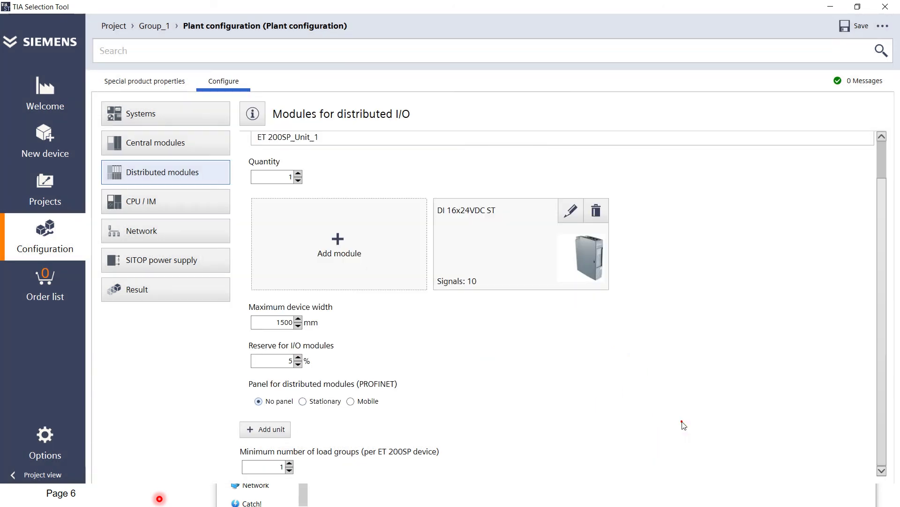
Add the digital output module DQ 16x24VDC/0.5A ST with 3 signals to ET 200SP_Unit_1
{"action": "left_click", "coordinate": [323, 246]}
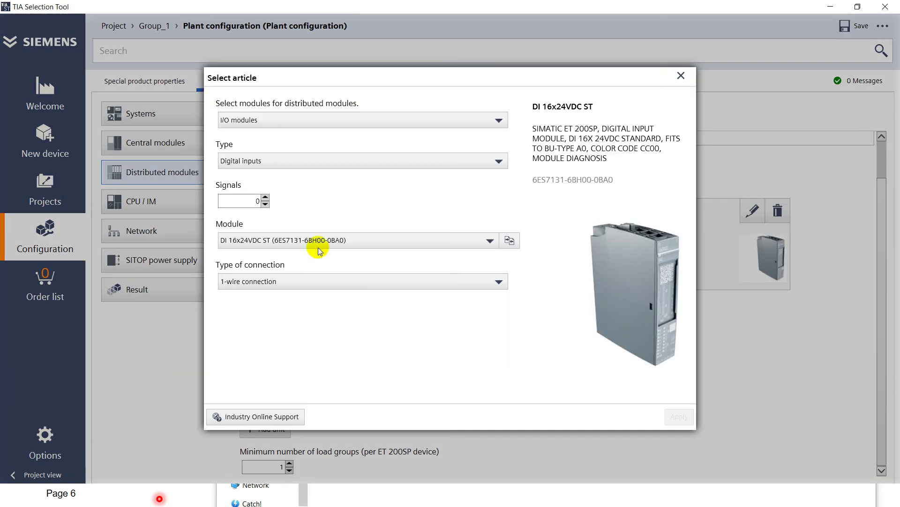
{"action": "left_click", "coordinate": [264, 163]}
{"action": "left_click", "coordinate": [268, 187]}
{"action": "left_click", "coordinate": [245, 200]}
{"action": "type", "text": "3"}
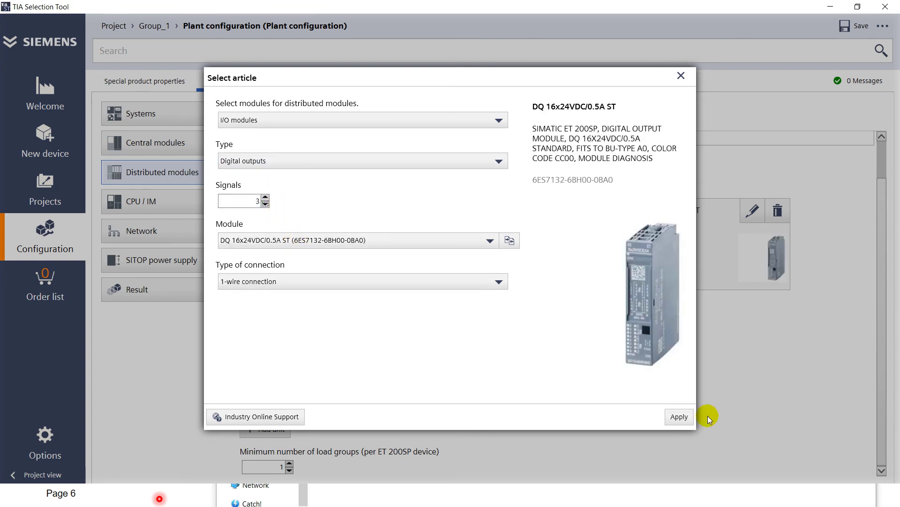
{"action": "left_click", "coordinate": [679, 416]}
Add the analog input module AI 4xI 2-/4-wire ST with 2 signals to ET 200SP_Unit_1
{"action": "left_click", "coordinate": [308, 263]}
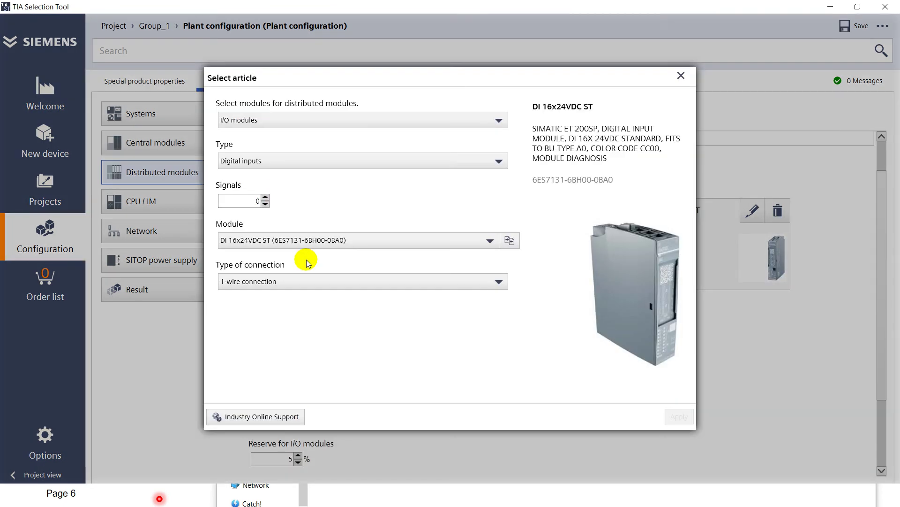
{"action": "left_click", "coordinate": [293, 162]}
{"action": "left_click", "coordinate": [297, 205]}
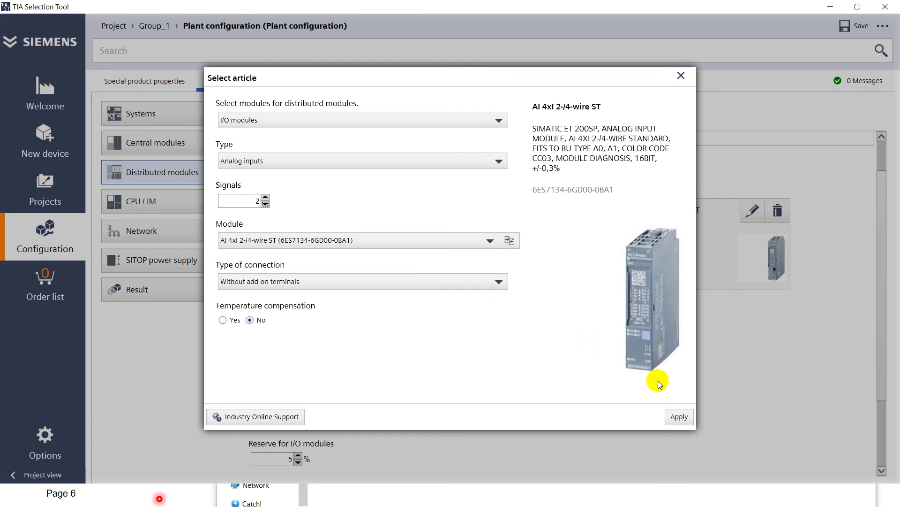
{"action": "left_click", "coordinate": [669, 414]}
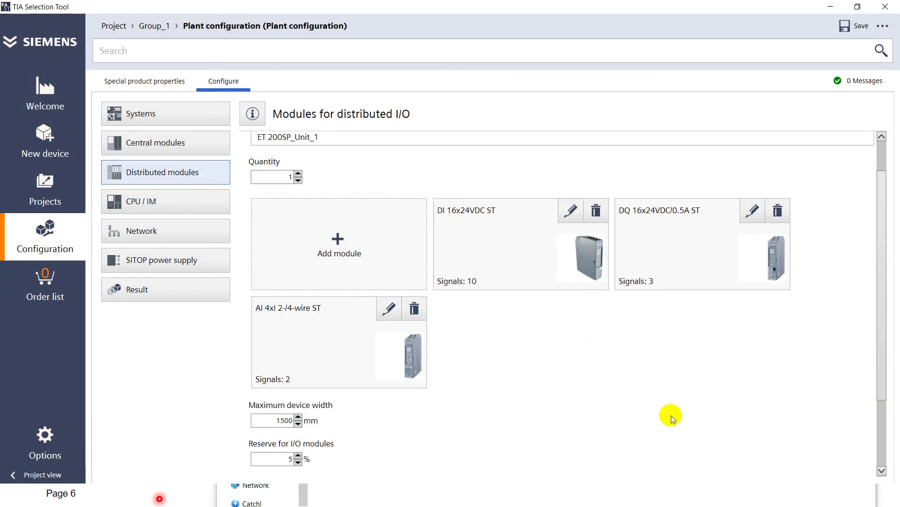
{"action": "left_click_drag", "start_coordinate": [883, 339], "coordinate": [888, 398]}
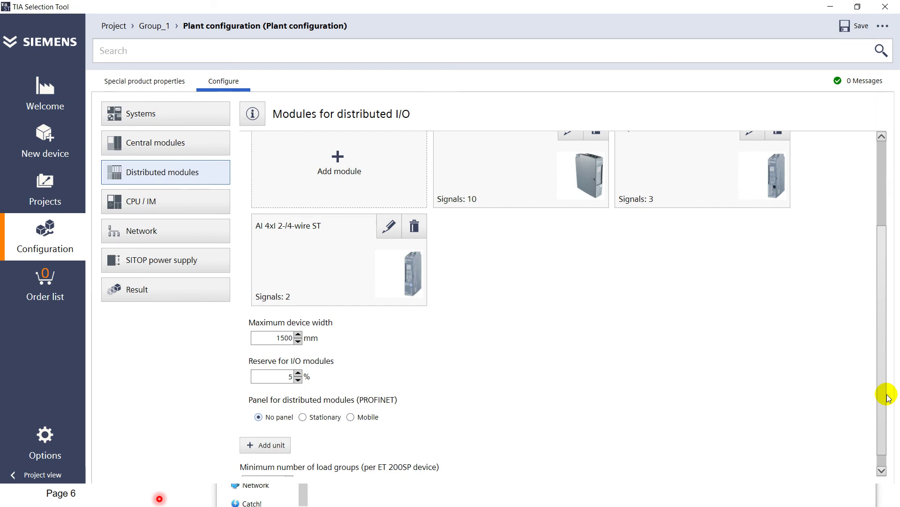
Review the available S7-1500 CPUs, the system settings and the configured central and distributed modules
{"action": "left_click", "coordinate": [153, 204]}
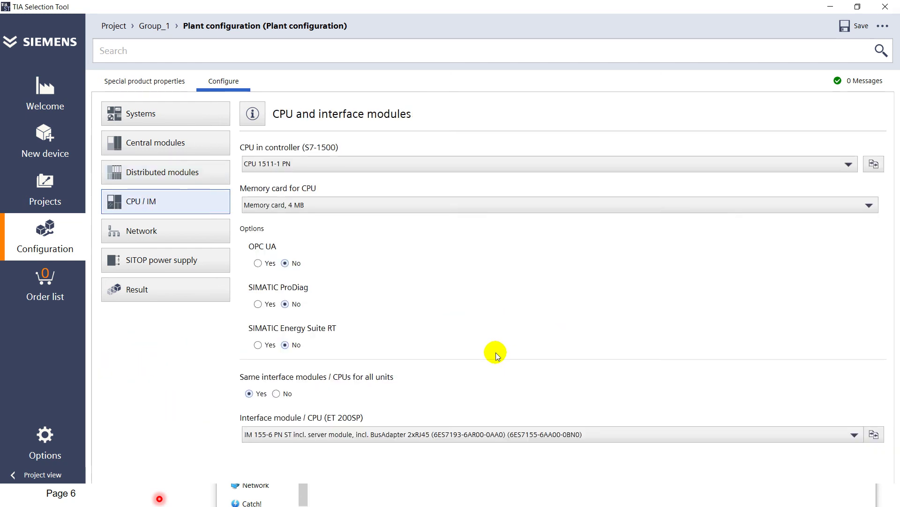
{"action": "left_click", "coordinate": [321, 164]}
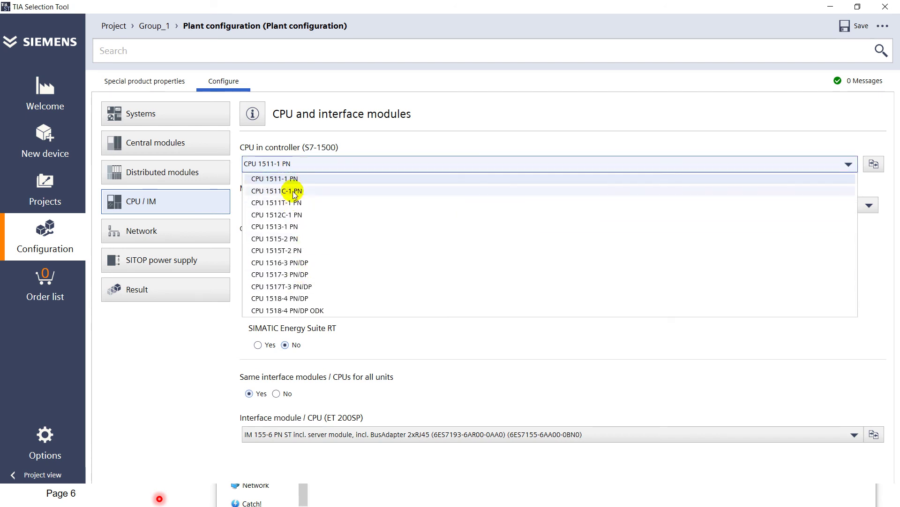
{"action": "left_click", "coordinate": [291, 167]}
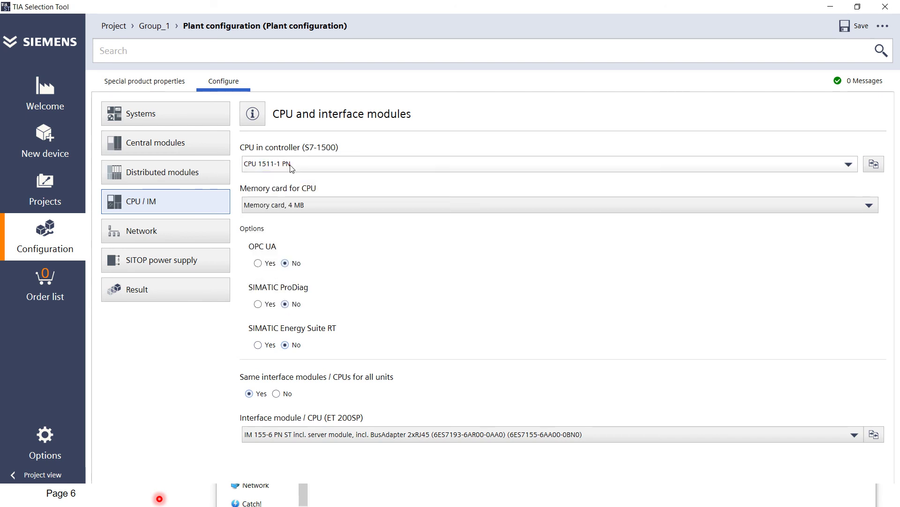
{"action": "left_click", "coordinate": [167, 122]}
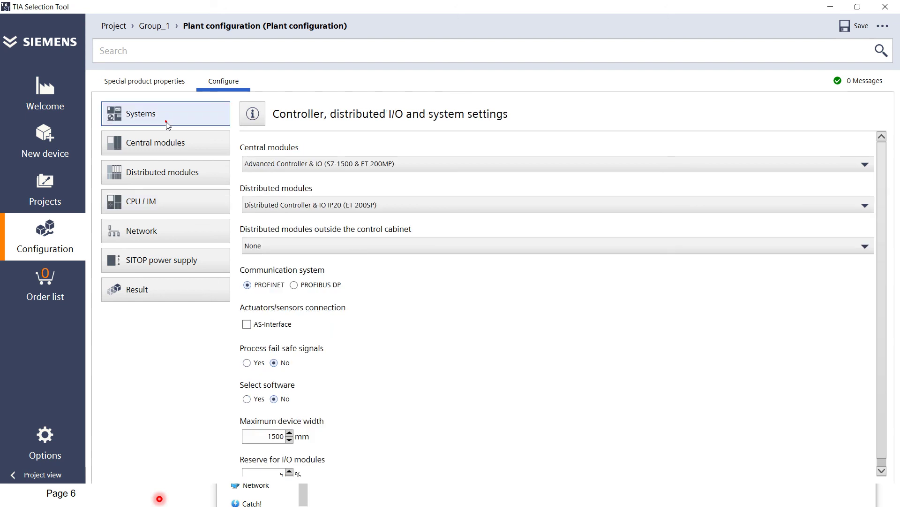
{"action": "left_click", "coordinate": [166, 145]}
{"action": "left_click", "coordinate": [169, 177]}
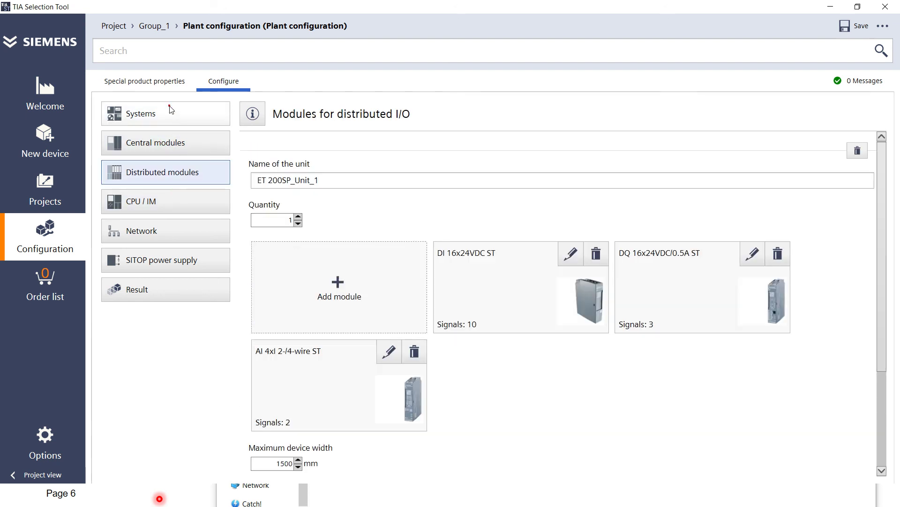
{"action": "left_click", "coordinate": [170, 112]}
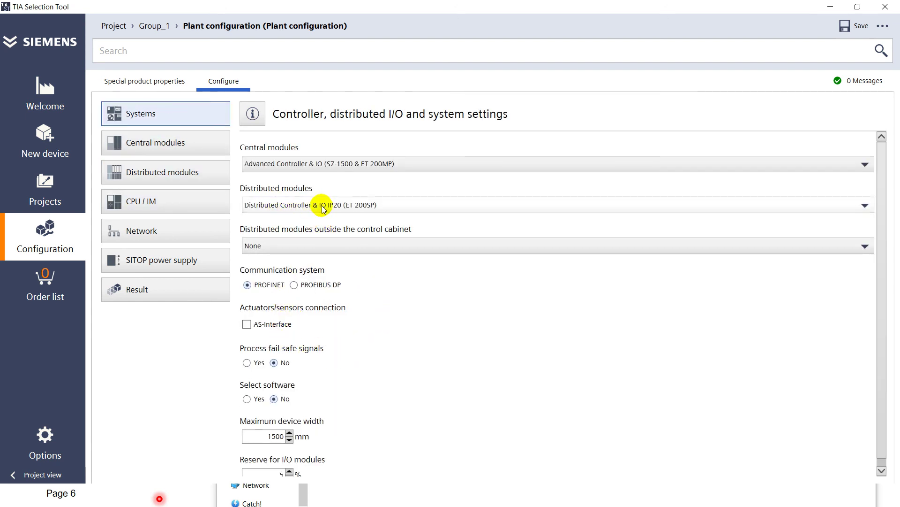
{"action": "left_click", "coordinate": [148, 145]}
{"action": "left_click", "coordinate": [160, 174]}
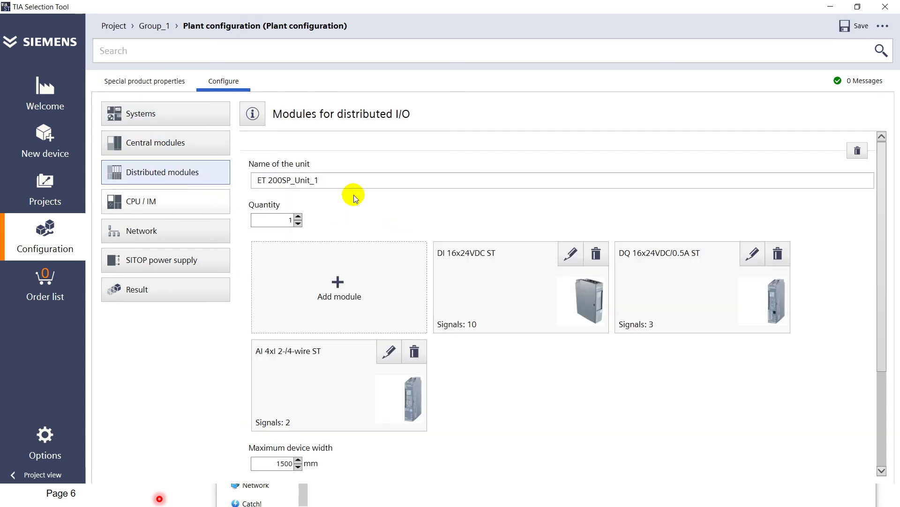
Set the S7-1500 controller's CPU to CPU 1513-1 PN and its memory card to 12 MB
{"action": "left_click", "coordinate": [175, 203]}
{"action": "left_click", "coordinate": [305, 165]}
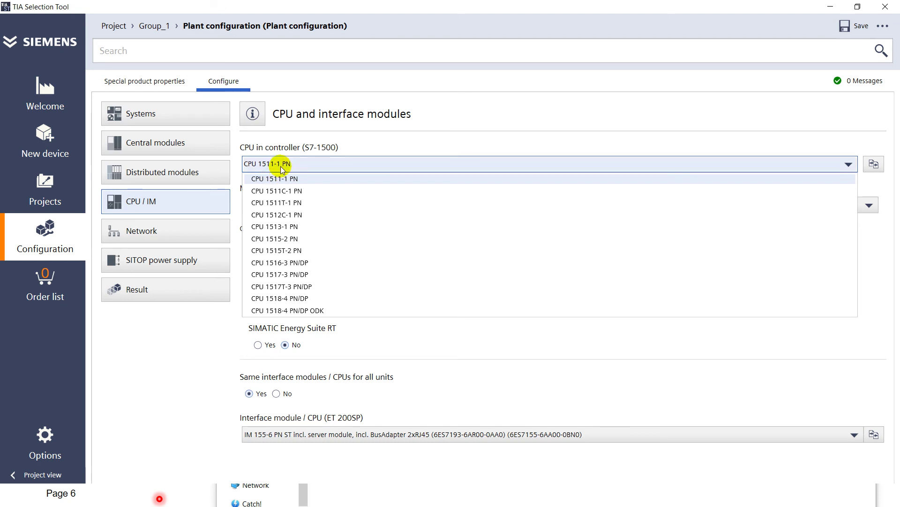
{"action": "left_click", "coordinate": [290, 227]}
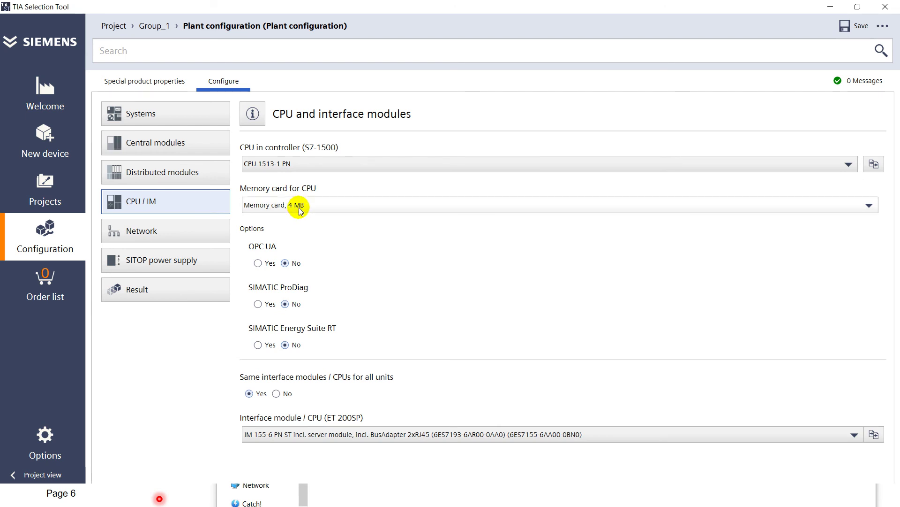
{"action": "left_click", "coordinate": [300, 206]}
{"action": "left_click", "coordinate": [311, 230]}
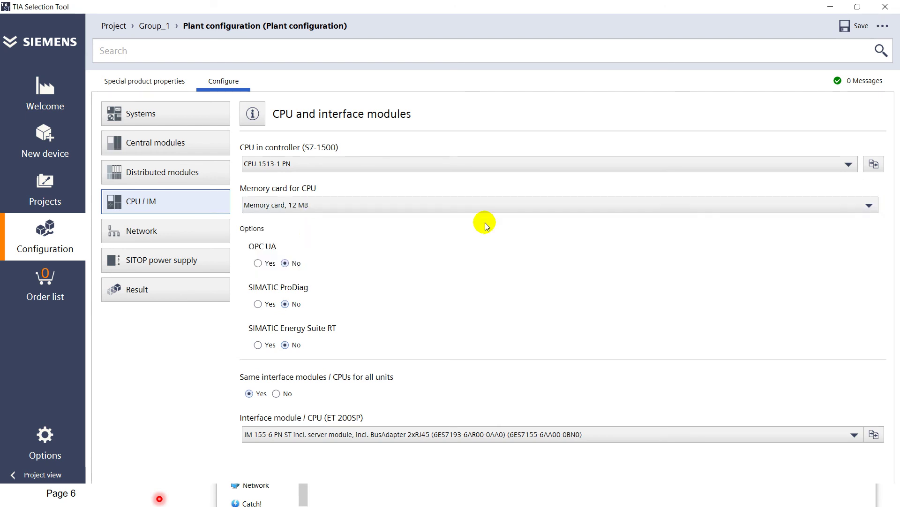
Leave SIMATIC ProDiag set to No and set SIMATIC Energy Suite RT to Yes for the CPU
{"action": "left_click", "coordinate": [292, 306]}
{"action": "left_click", "coordinate": [288, 346]}
{"action": "left_click", "coordinate": [259, 345]}
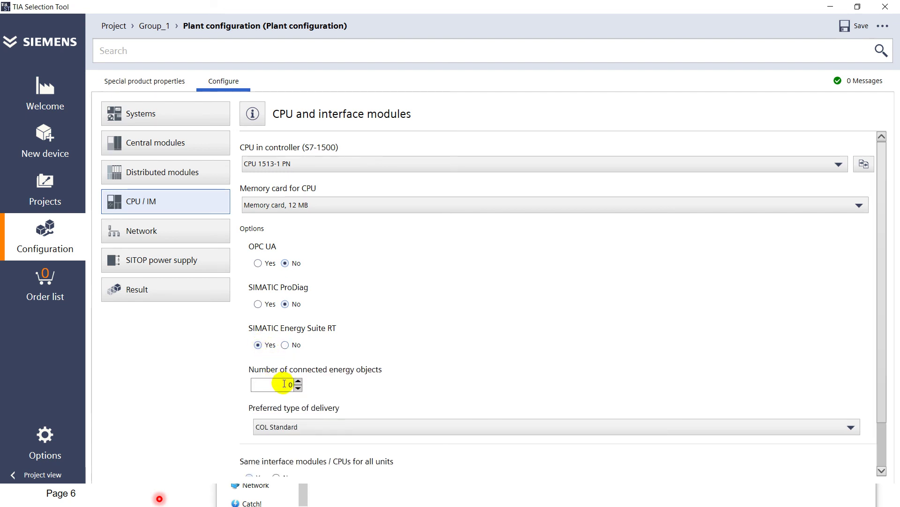
Set SIMATIC Energy Suite RT to No for the S7-1500 CPU
{"action": "left_click", "coordinate": [298, 389]}
{"action": "left_click", "coordinate": [285, 346]}
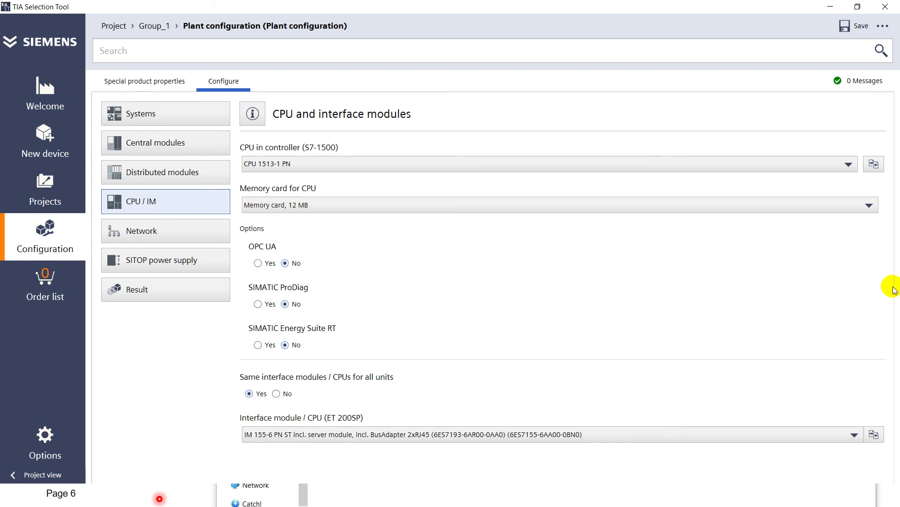
Check the automatic network's IP address range and set automatic creation of the plant's 24 V DC power supply to No
{"action": "left_click", "coordinate": [187, 230]}
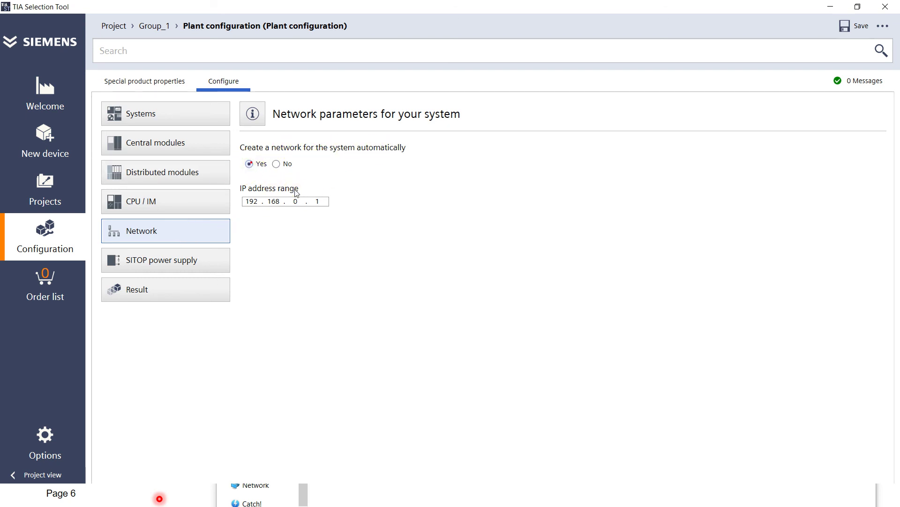
{"action": "left_click", "coordinate": [321, 203]}
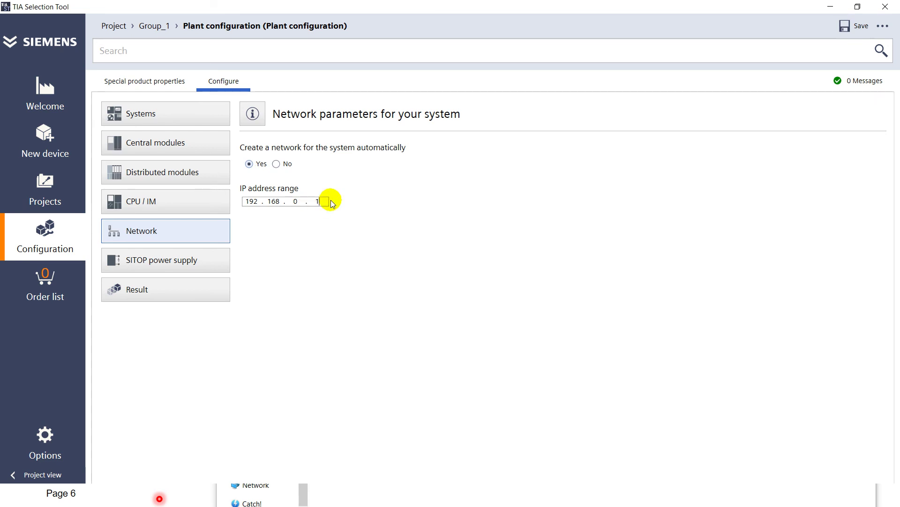
{"action": "left_click", "coordinate": [330, 199]}
{"action": "left_click", "coordinate": [182, 261]}
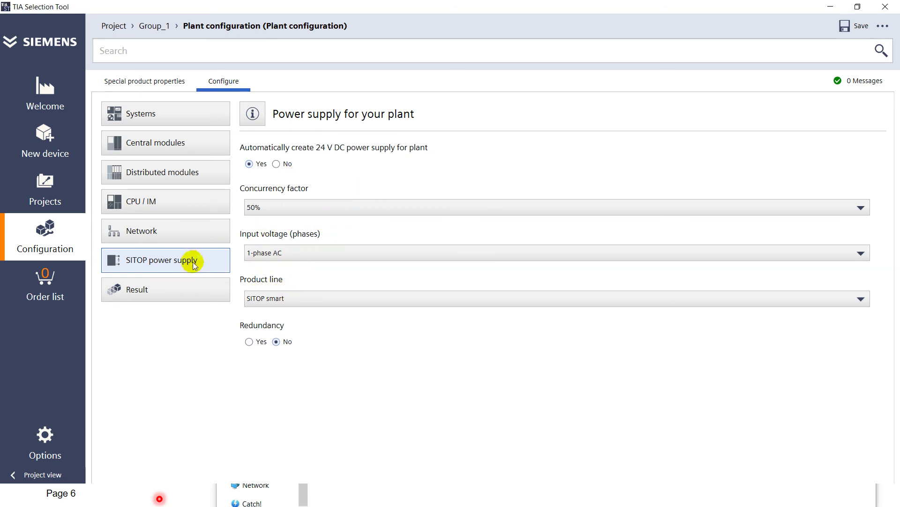
{"action": "left_click", "coordinate": [277, 164]}
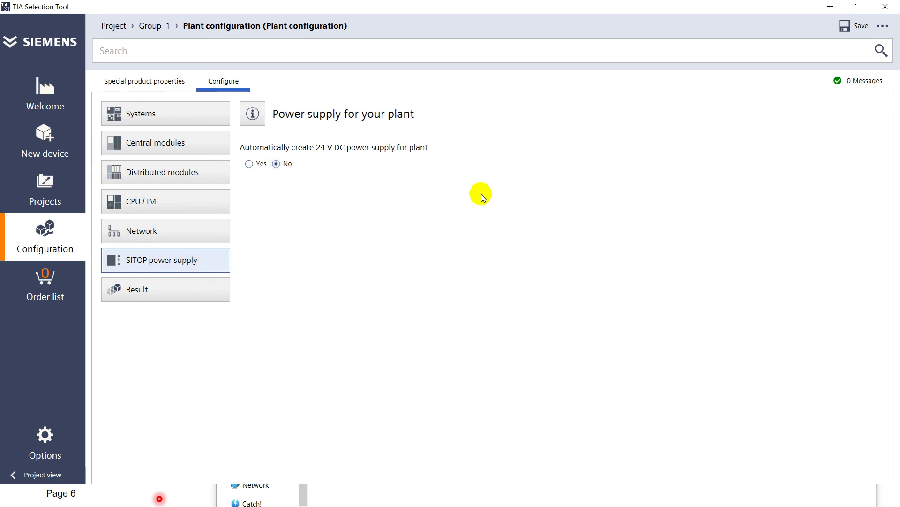
Review the plant configuration's article list and signal overview, and create the devices from the result
{"action": "left_click", "coordinate": [143, 290]}
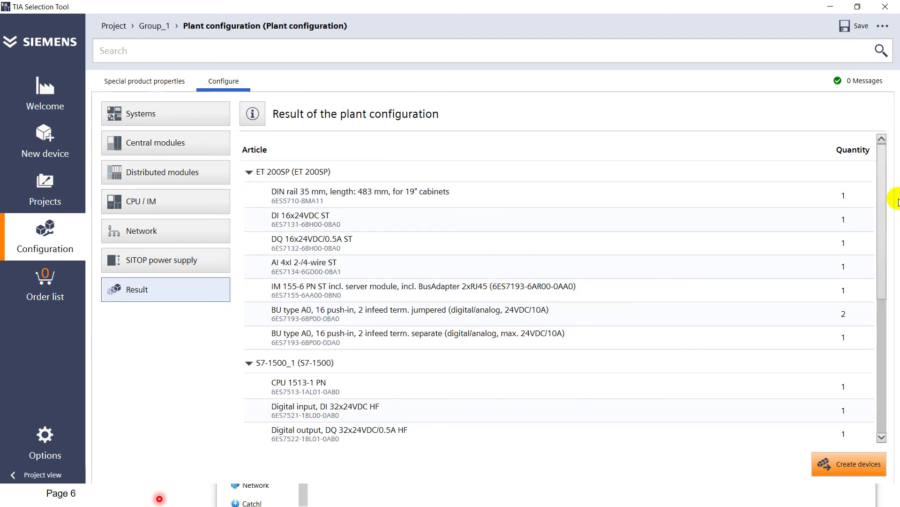
{"action": "mouse_move", "coordinate": [882, 188]}
{"action": "left_mouse_down"}
{"action": "mouse_move", "coordinate": [878, 301]}
{"action": "mouse_move", "coordinate": [892, 214]}
{"action": "mouse_move", "coordinate": [884, 191]}
{"action": "left_mouse_up"}
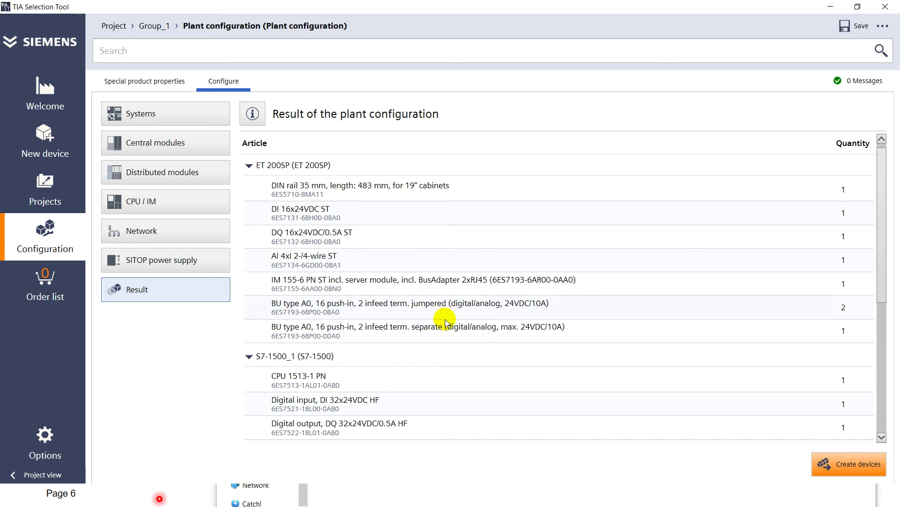
{"action": "left_click_drag", "start_coordinate": [882, 236], "coordinate": [894, 288]}
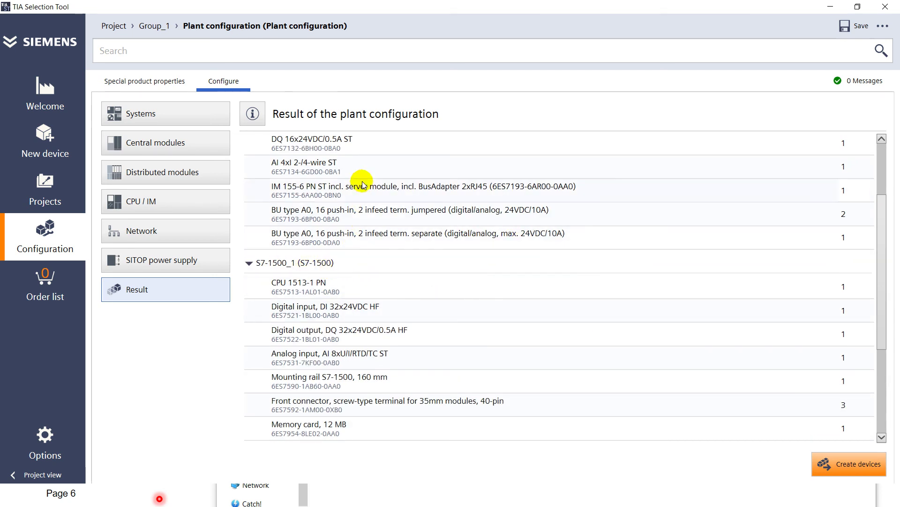
{"action": "left_click_drag", "start_coordinate": [883, 236], "coordinate": [890, 327]}
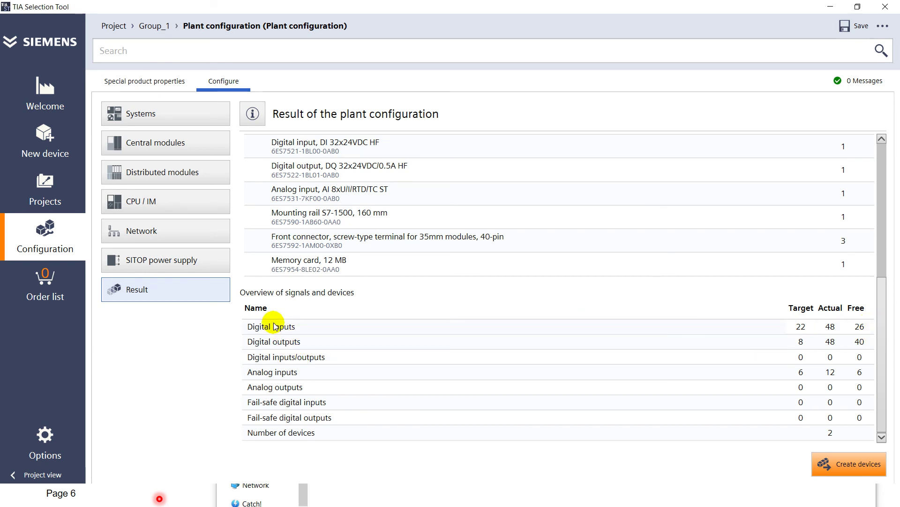
{"action": "left_click", "coordinate": [803, 328]}
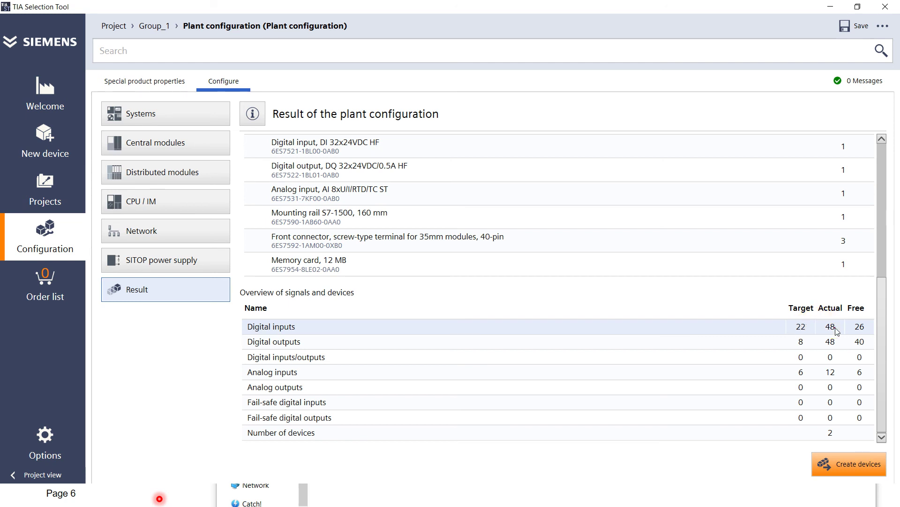
{"action": "left_click_drag", "start_coordinate": [878, 334], "coordinate": [886, 365]}
{"action": "left_click", "coordinate": [846, 466]}
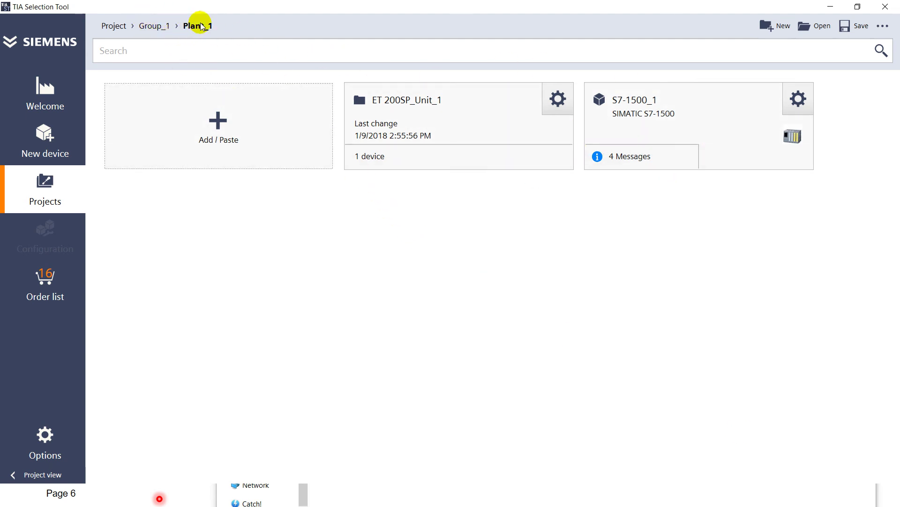
Rename the project's top-level group Group_1 as FATC Project
{"action": "left_click", "coordinate": [114, 27]}
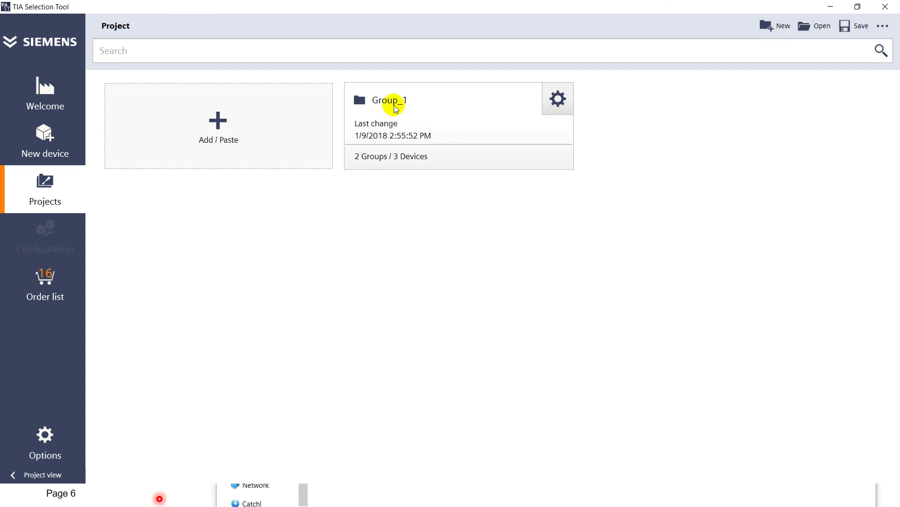
{"action": "left_click", "coordinate": [440, 102]}
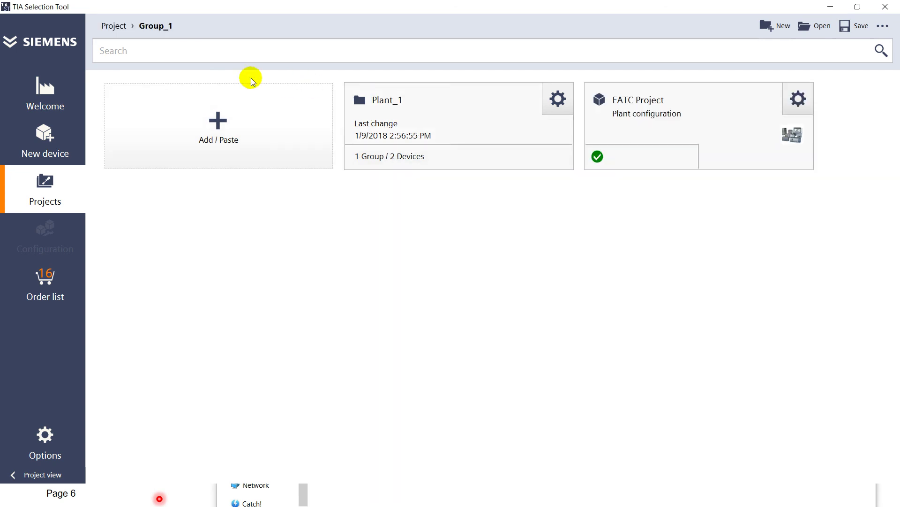
{"action": "left_click", "coordinate": [119, 27]}
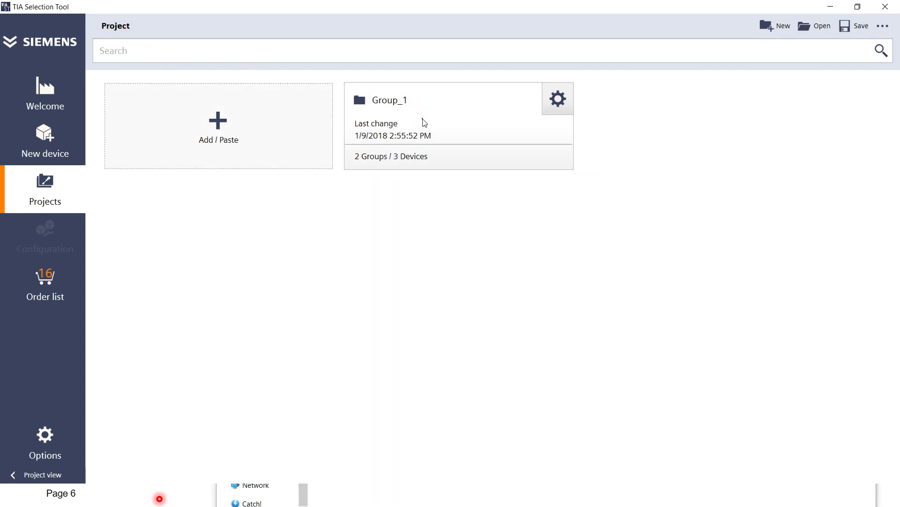
{"action": "left_click", "coordinate": [560, 101]}
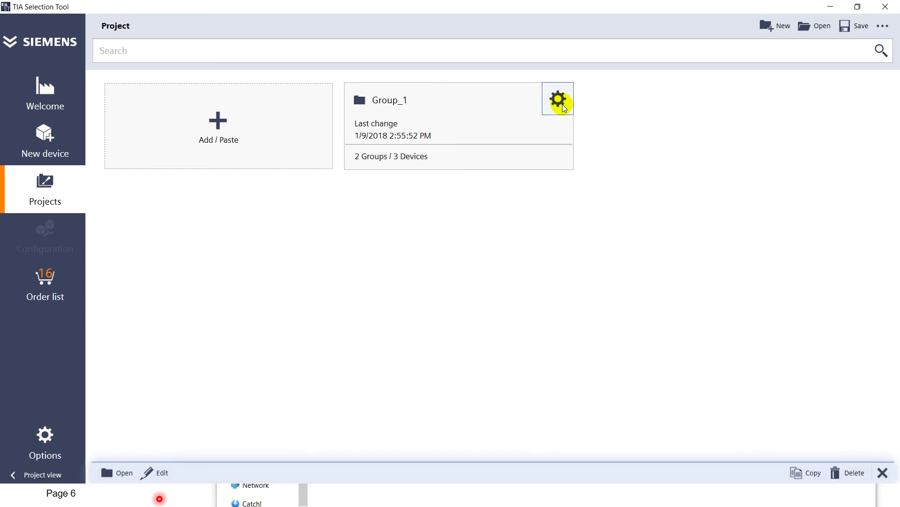
{"action": "left_click", "coordinate": [162, 471]}
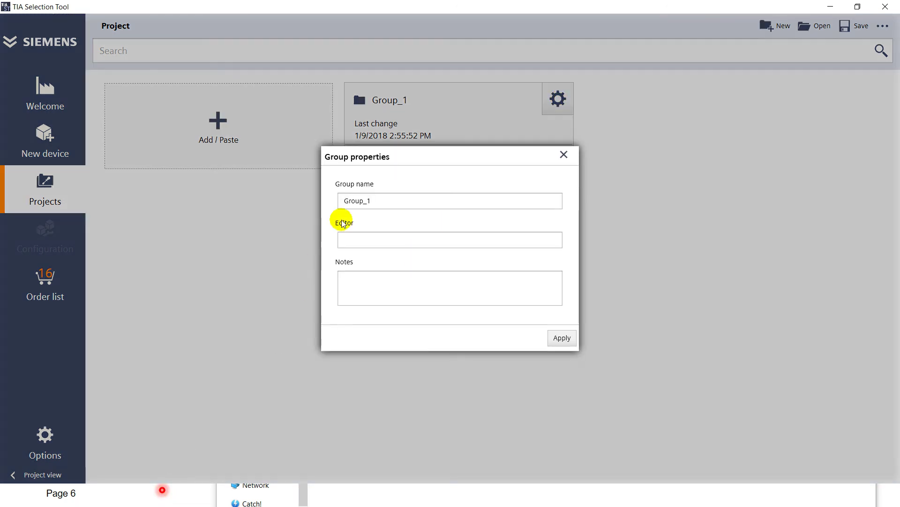
{"action": "left_click_drag", "start_coordinate": [382, 199], "coordinate": [321, 201]}
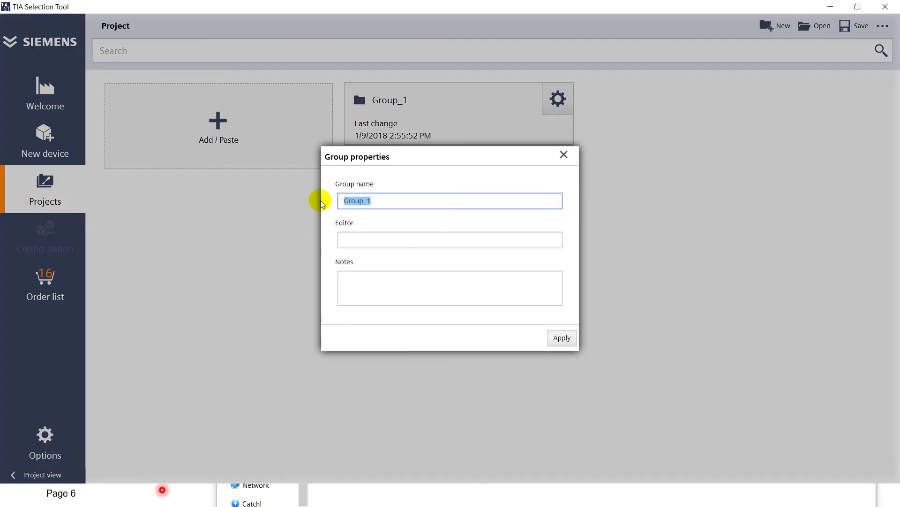
{"action": "type", "text": "FATC Project"}
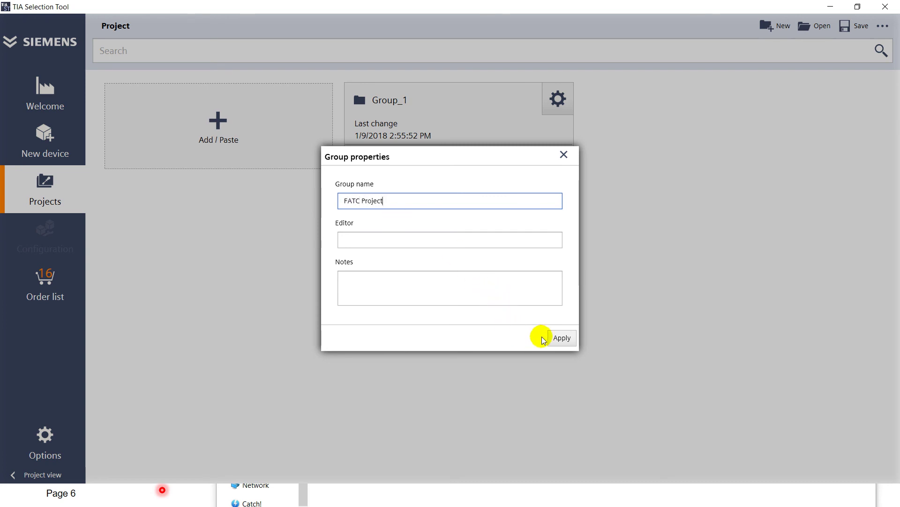
{"action": "left_click", "coordinate": [543, 339]}
Rename the Plant_1 group inside FATC Project as FATC Plant
{"action": "left_click", "coordinate": [466, 123]}
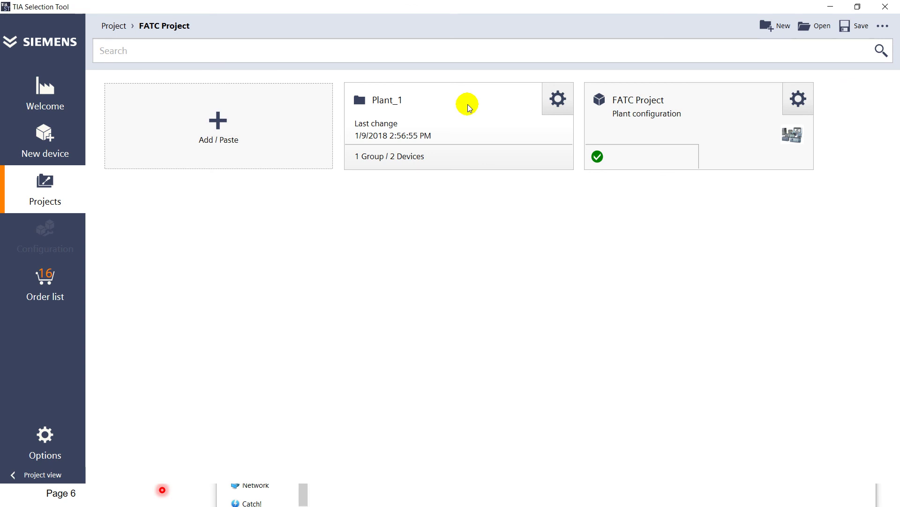
{"action": "left_click", "coordinate": [563, 105]}
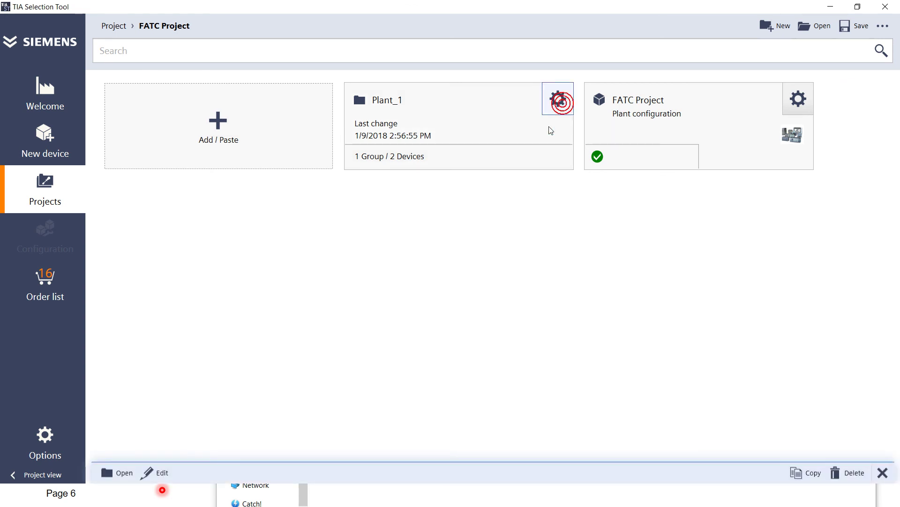
{"action": "left_click", "coordinate": [156, 472]}
{"action": "left_click_drag", "start_coordinate": [364, 201], "coordinate": [385, 201]}
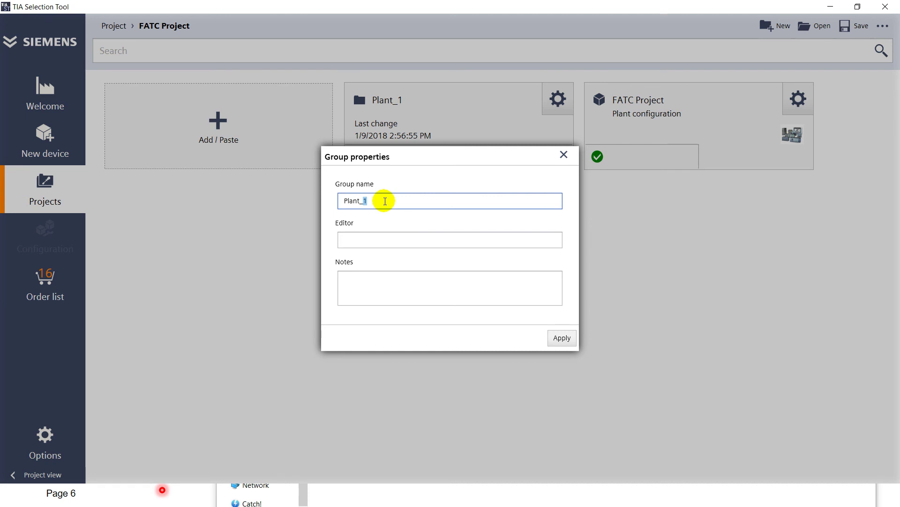
{"action": "key", "text": "BackSpace"}
{"action": "key", "text": "BackSpace"}
{"action": "key", "text": "Home"}
{"action": "type", "text": "FATC"}
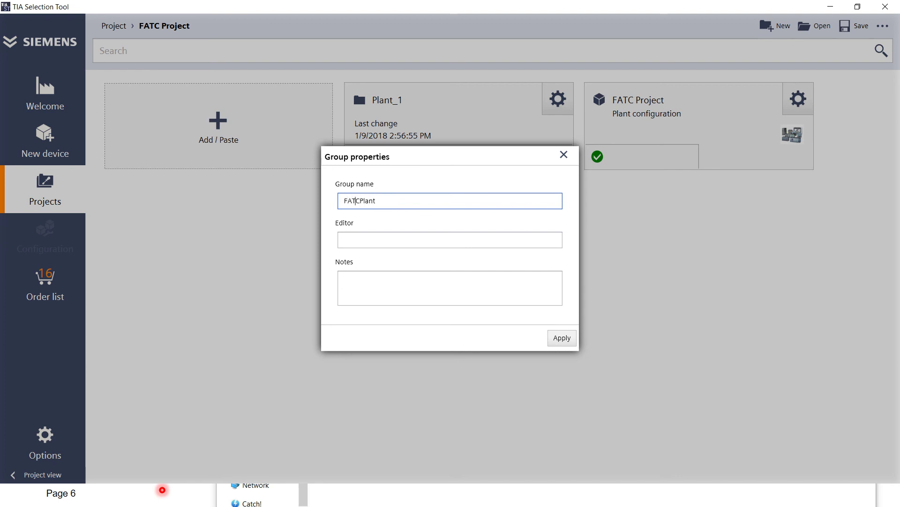
{"action": "left_click", "coordinate": [556, 340]}
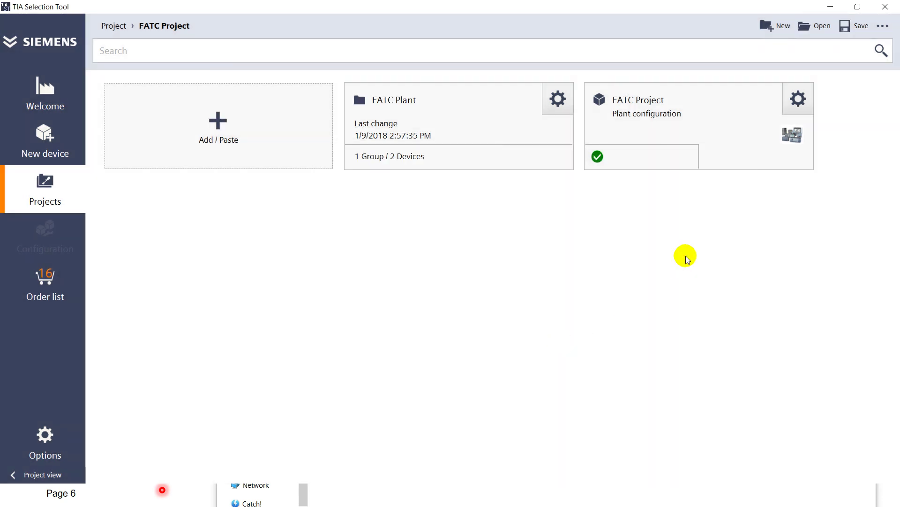
Examine the order list's article numbers, names and quantities, from the DIN rail to the memory card
{"action": "left_click", "coordinate": [46, 285]}
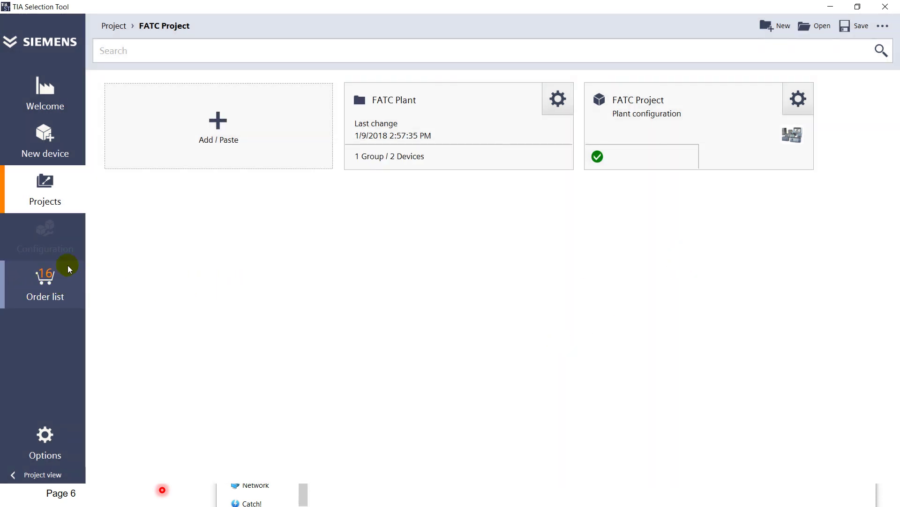
{"action": "left_click", "coordinate": [364, 376]}
{"action": "key", "text": "ctrl+a"}
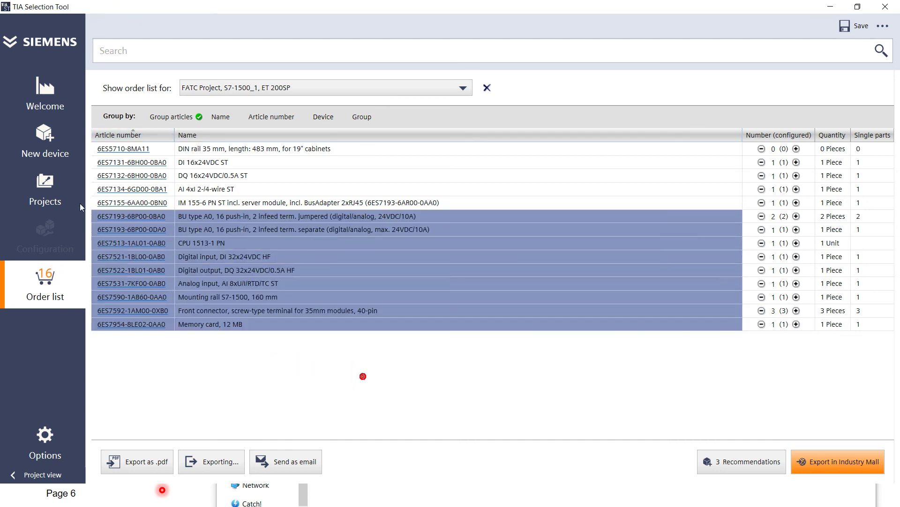
{"action": "left_click", "coordinate": [430, 334]}
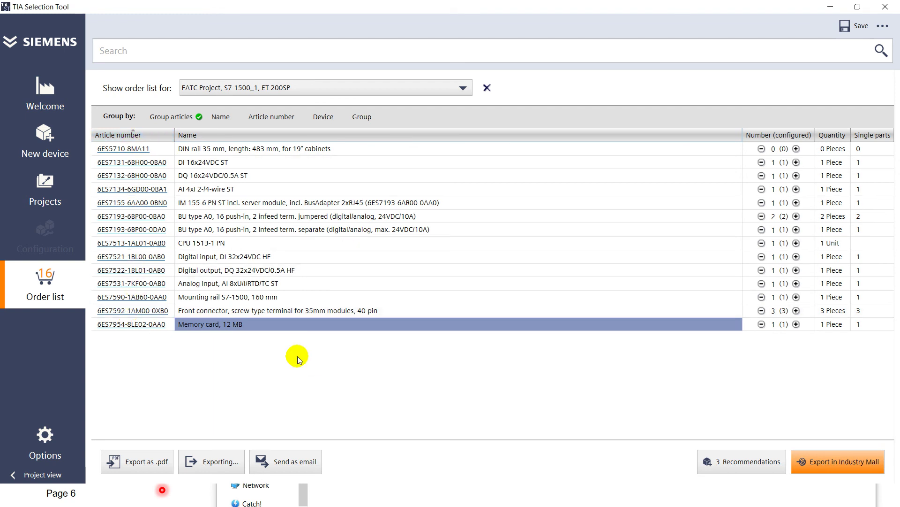
{"action": "left_click", "coordinate": [317, 153]}
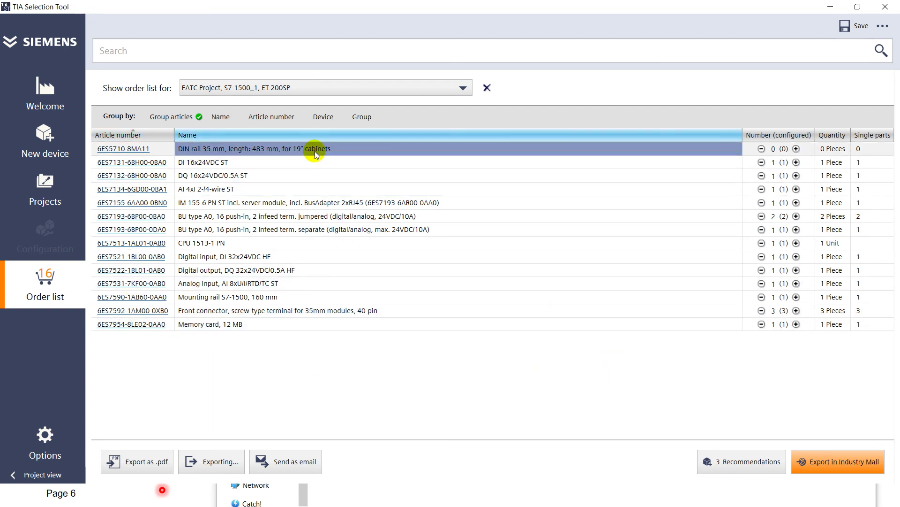
{"action": "left_click", "coordinate": [380, 314]}
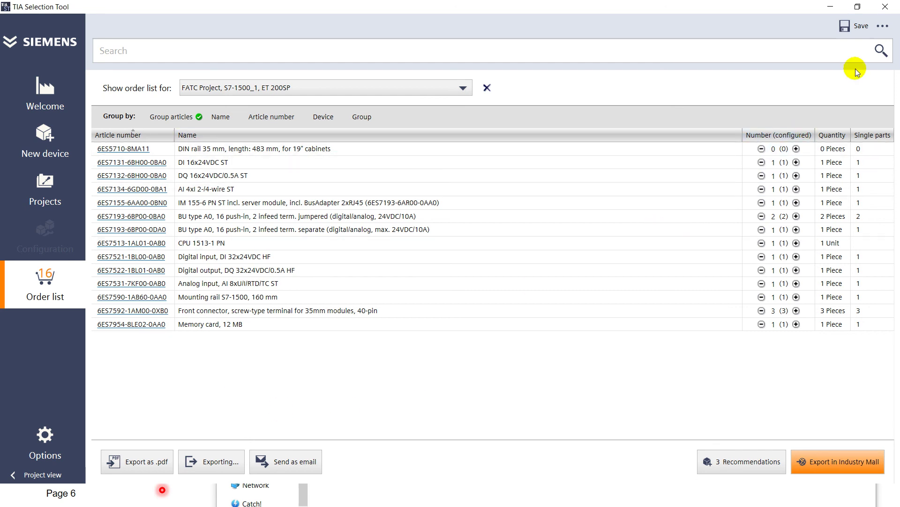
Save the project locally as a TIA file named FATC Project in the FATC Sharing folder
{"action": "left_click", "coordinate": [860, 26]}
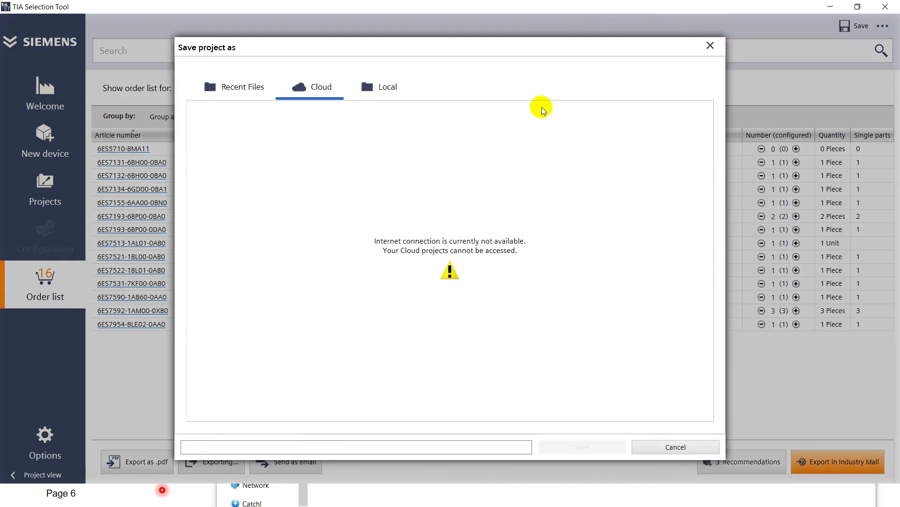
{"action": "left_click", "coordinate": [385, 91]}
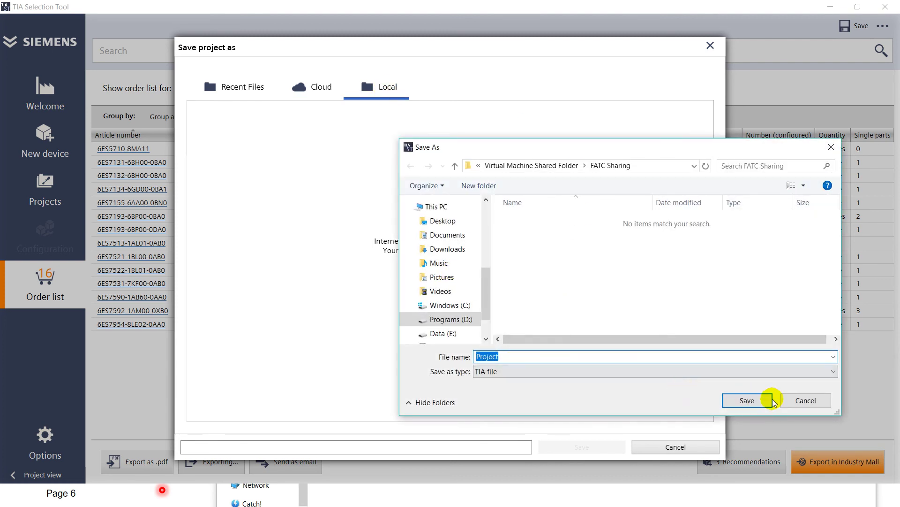
{"action": "key", "text": "Home"}
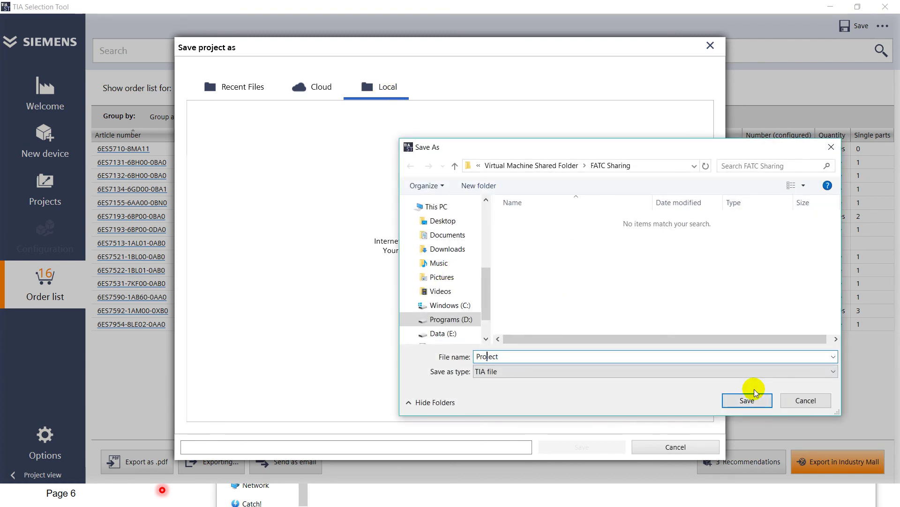
{"action": "type", "text": "FA"}
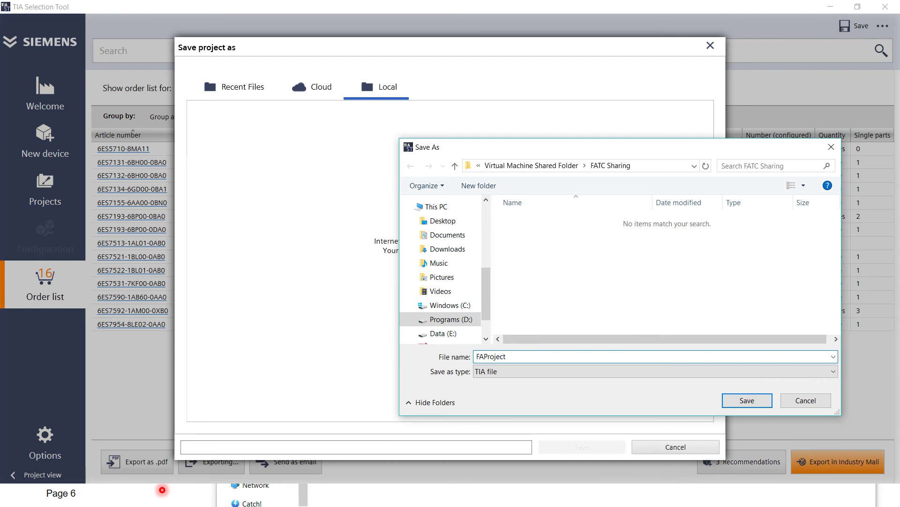
{"action": "type", "text": "TC"}
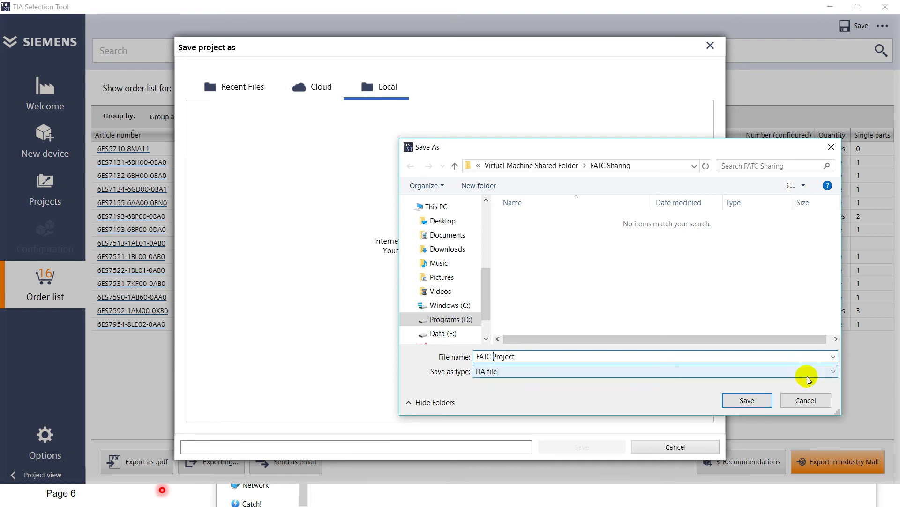
{"action": "left_click", "coordinate": [741, 402]}
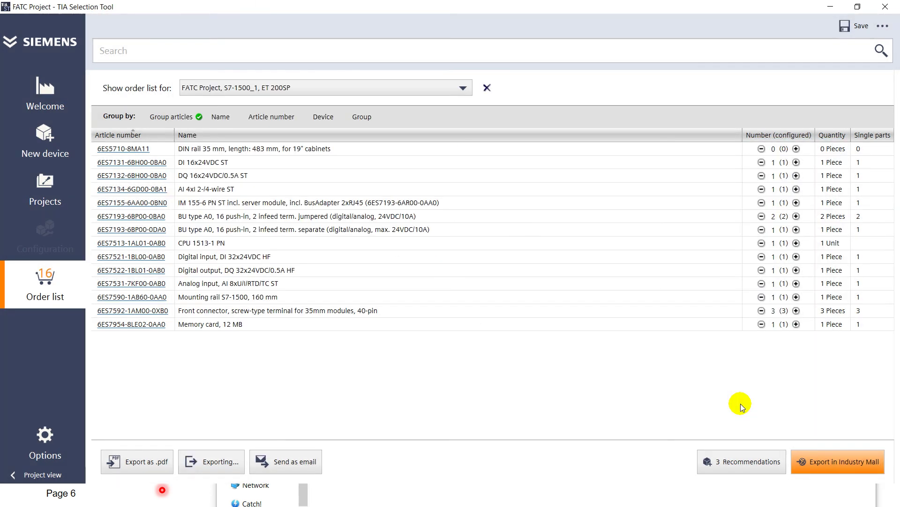
{"action": "left_click", "coordinate": [611, 399]}
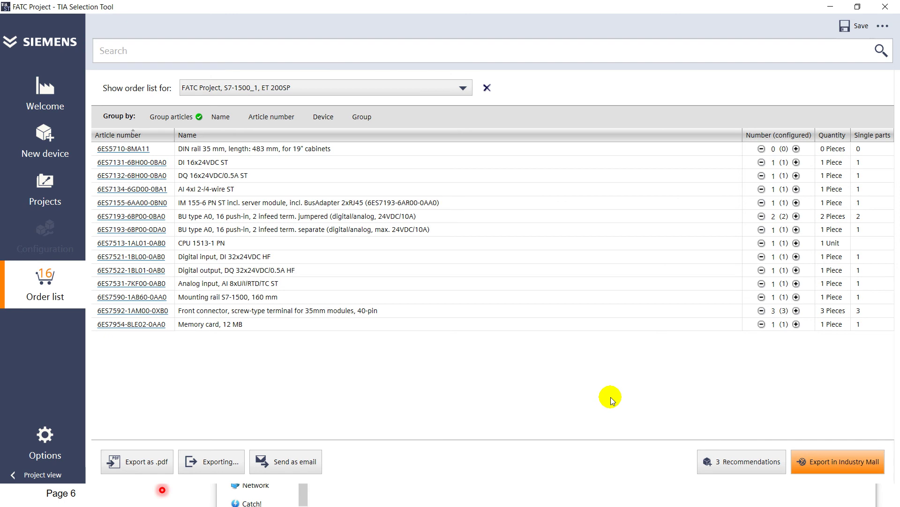
Check the Create Project and Import Tags item in the Notepad++ course outline, and return to the TIA Selection Tool order list
{"action": "key", "text": "alt+Tab"}
{"action": "key", "text": "alt+Tab"}
{"action": "key", "text": "alt+Tab"}
{"action": "key", "text": "alt+Tab"}
{"action": "key", "text": "alt+Tab"}
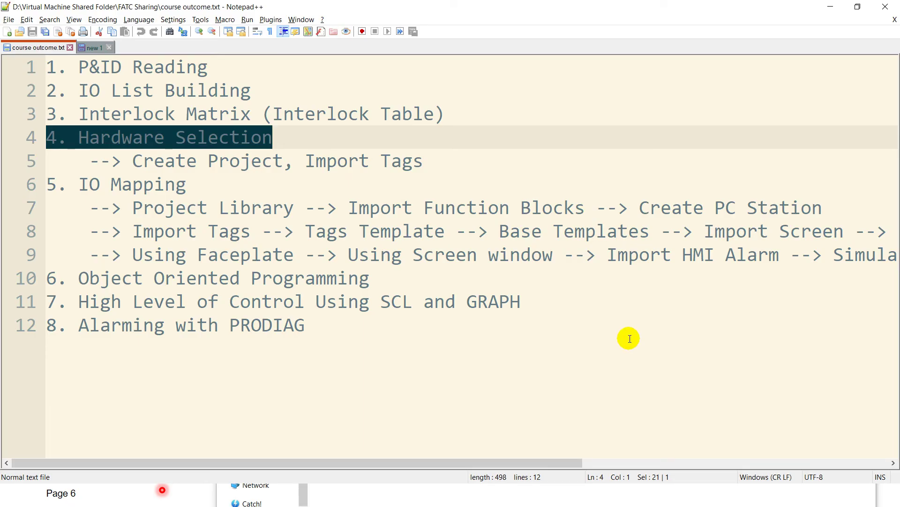
{"action": "left_click", "coordinate": [523, 167]}
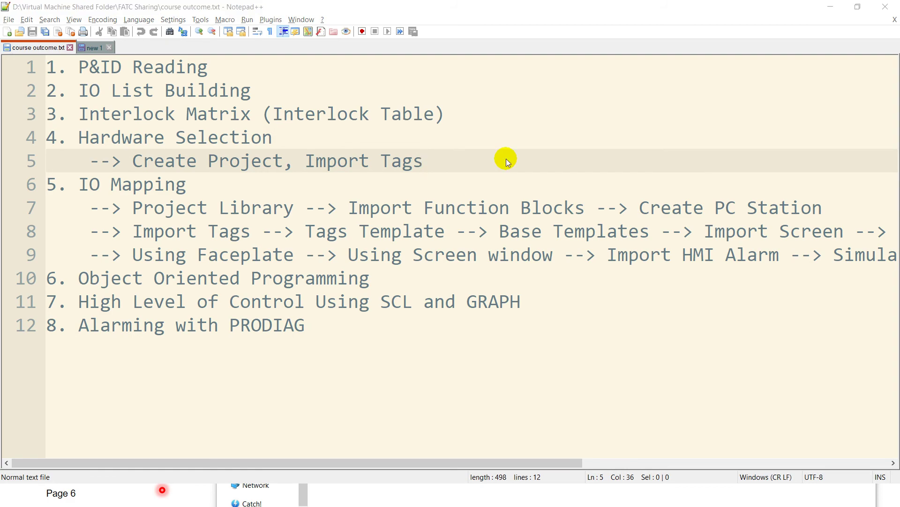
{"action": "key", "text": "alt+Tab"}
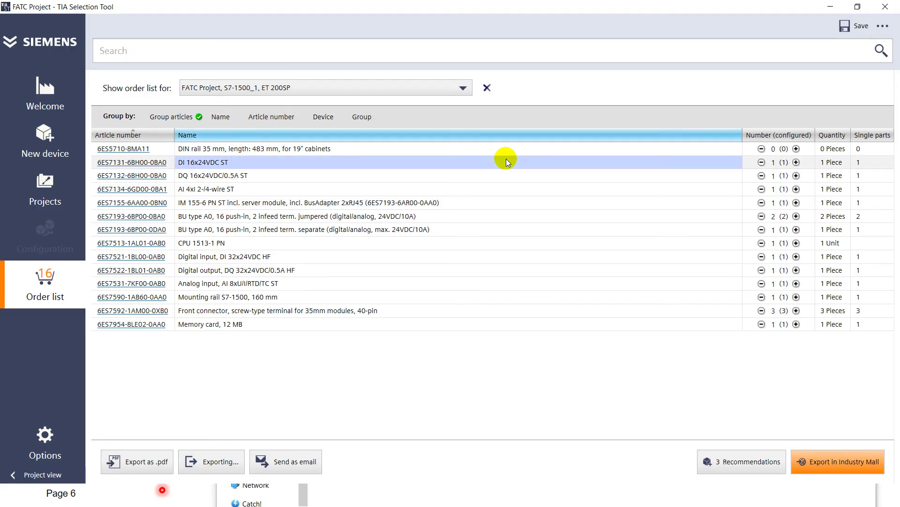
{"action": "left_click", "coordinate": [452, 385]}
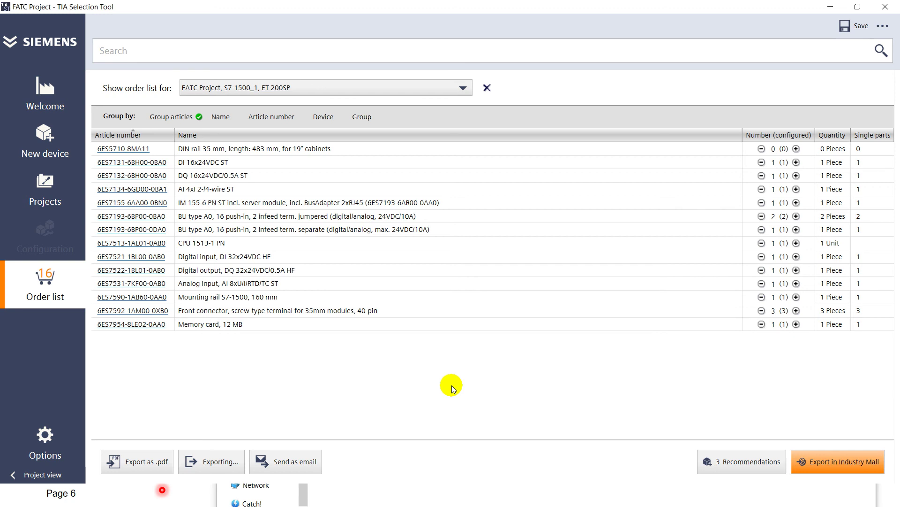
Switch to the Siemens engineering virtual machine and unlock Windows 7 with the account password
{"action": "key", "text": "super"}
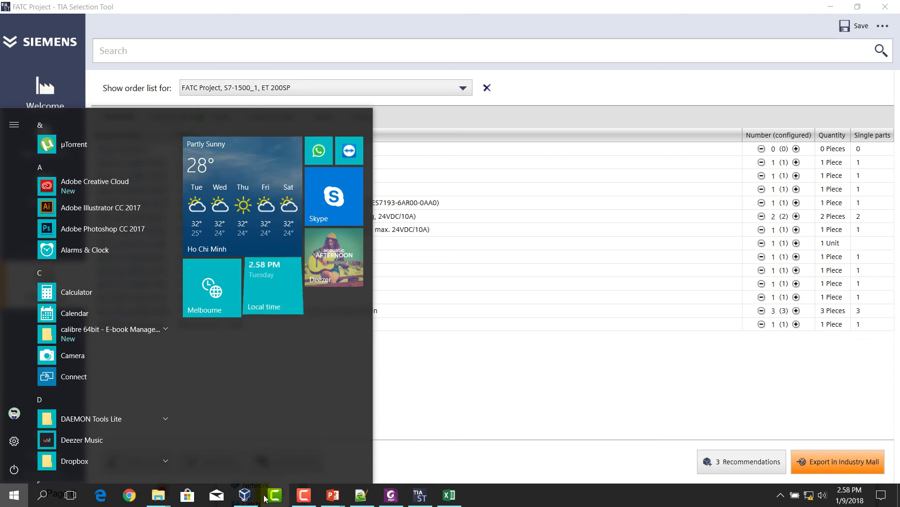
{"action": "left_click", "coordinate": [250, 497]}
{"action": "left_click", "coordinate": [464, 304]}
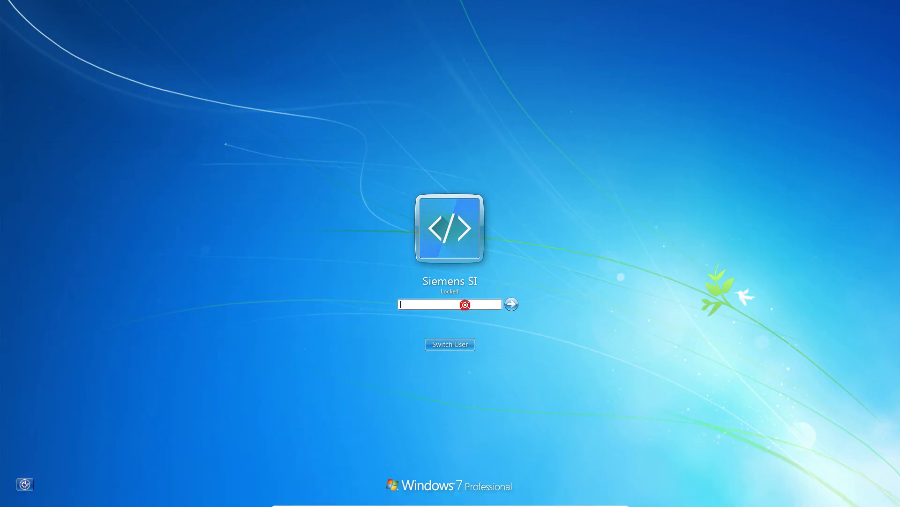
{"action": "type", "text": "******"}
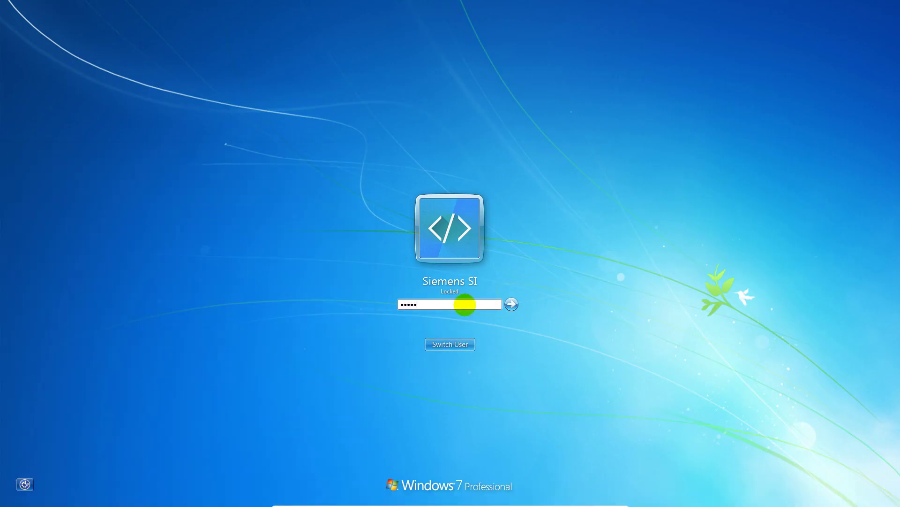
{"action": "key", "text": "Return"}
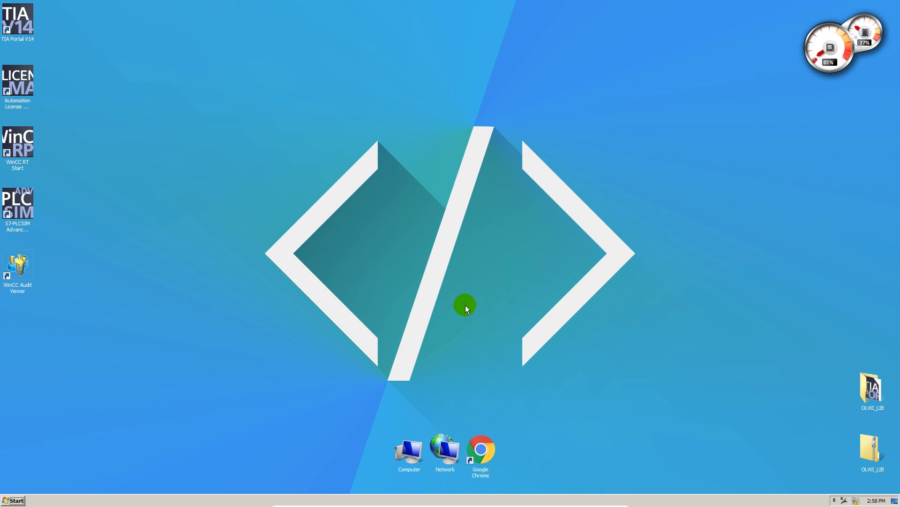
Launch TIA Portal V14 and remove FACTTest.ap14 from the recently used projects
{"action": "double_click", "coordinate": [14, 18]}
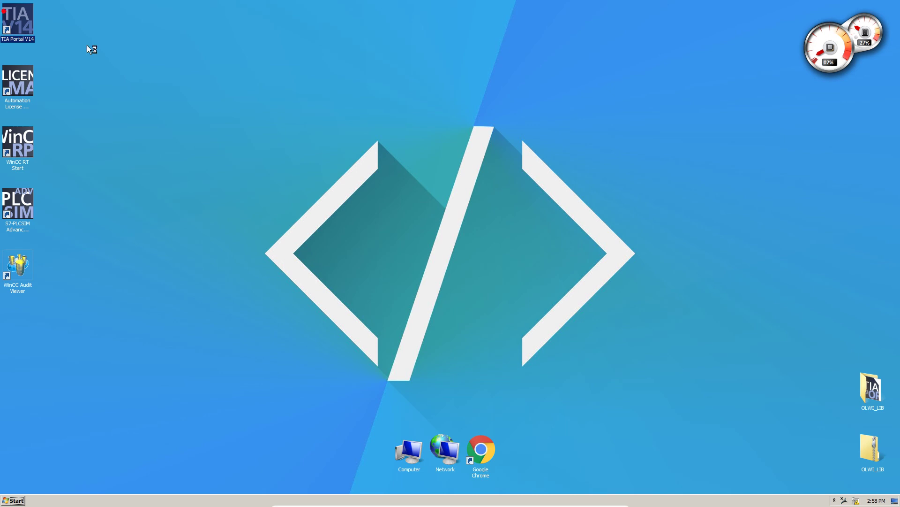
{"action": "left_click", "coordinate": [151, 74]}
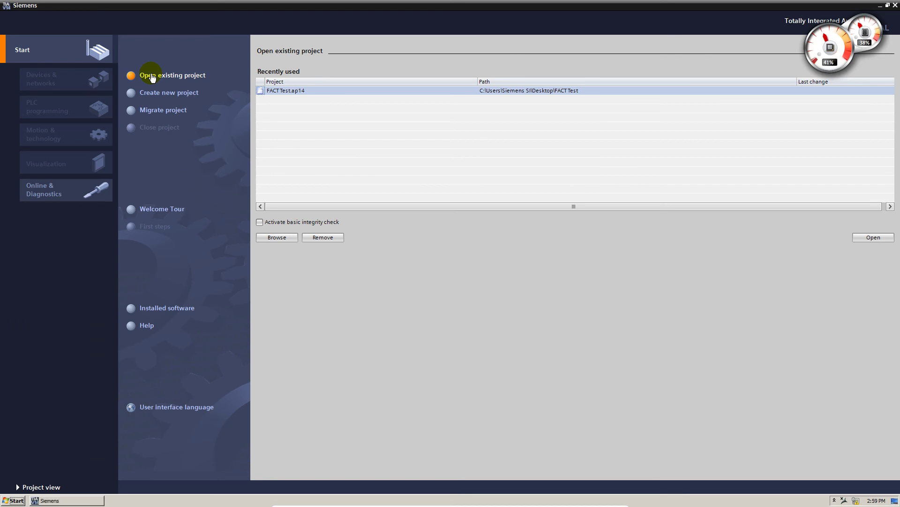
{"action": "left_click", "coordinate": [322, 238]}
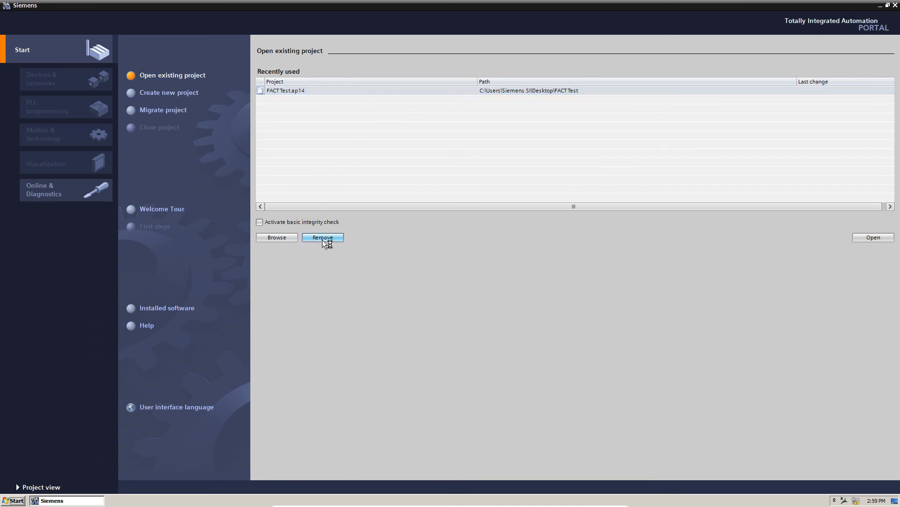
{"action": "left_click", "coordinate": [500, 290]}
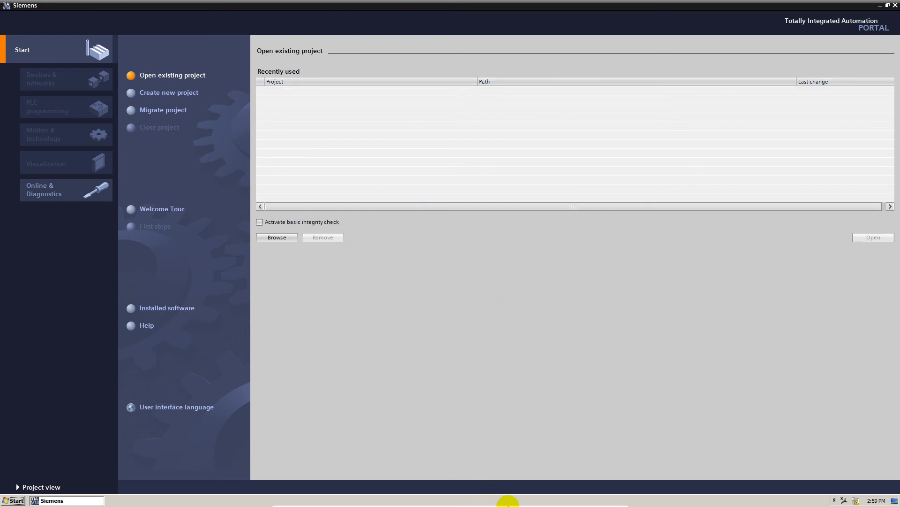
{"action": "mouse_move", "coordinate": [508, 505]}
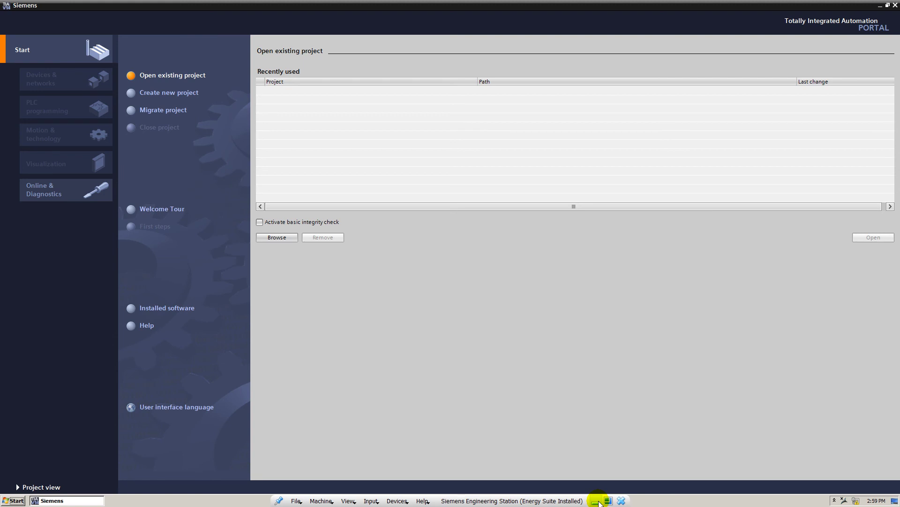
{"action": "left_click", "coordinate": [451, 176]}
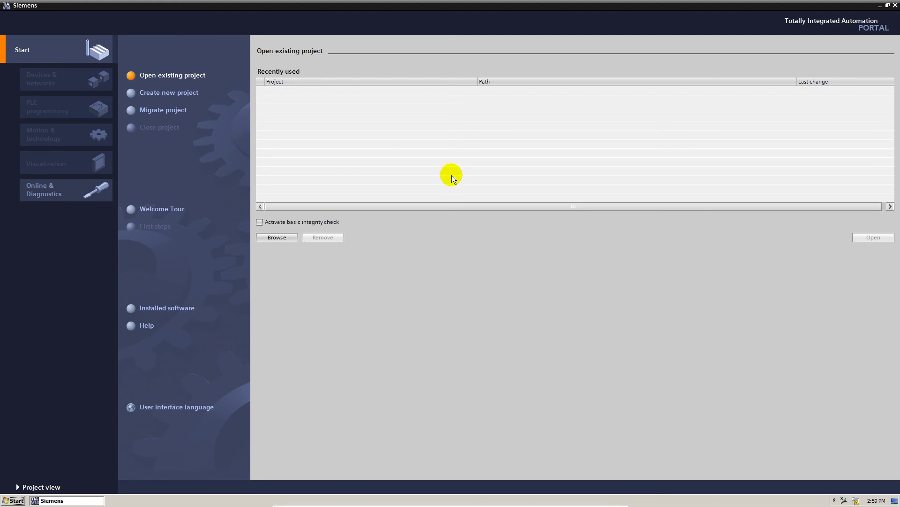
Create a new V14 SP1 project named FATC on the desktop and open it in the project view
{"action": "left_click", "coordinate": [171, 95]}
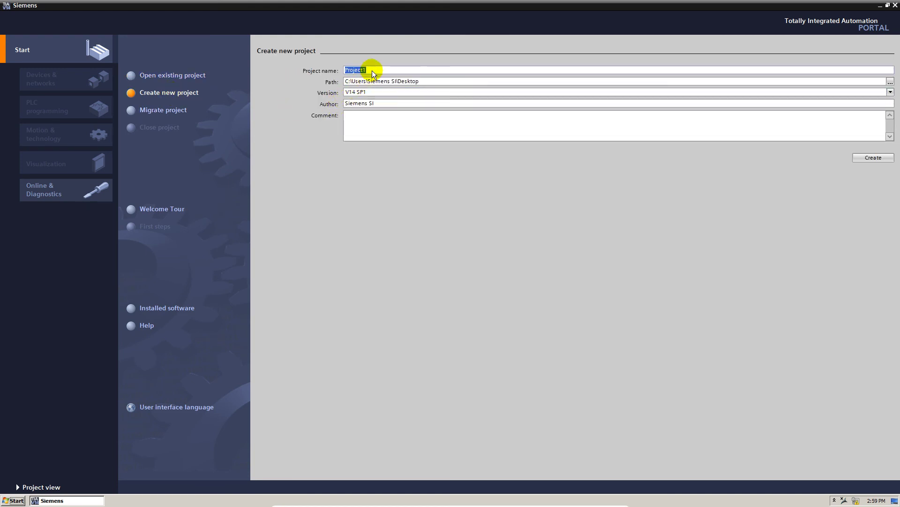
{"action": "key", "text": "Home"}
{"action": "key", "text": "Delete"}
{"action": "key", "text": "Delete"}
{"action": "key", "text": "Delete"}
{"action": "key", "text": "Delete"}
{"action": "key", "text": "Delete"}
{"action": "key", "text": "Delete"}
{"action": "key", "text": "Delete"}
{"action": "key", "text": "Delete"}
{"action": "type", "text": "FAT"}
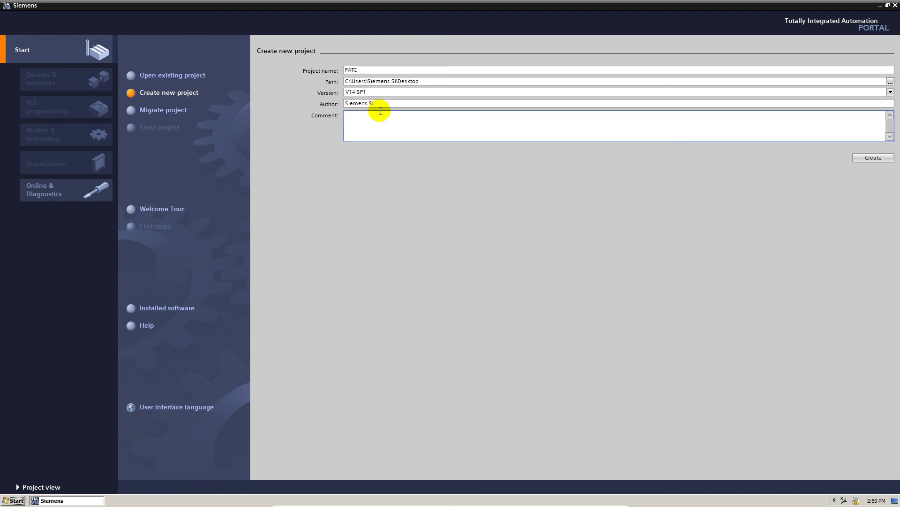
{"action": "left_click", "coordinate": [874, 157]}
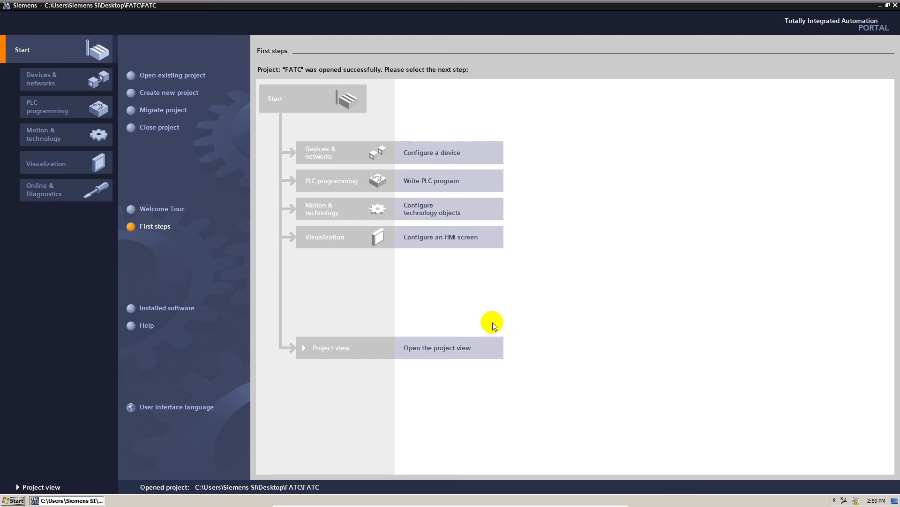
{"action": "left_click", "coordinate": [51, 481]}
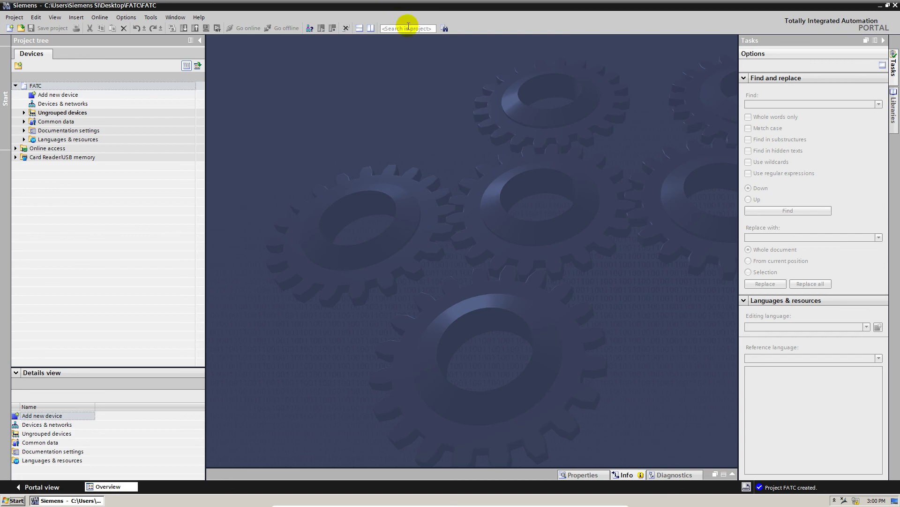
Return to TIA Selection Tool and try to export the order list in CAx format
{"action": "mouse_move", "coordinate": [568, 501]}
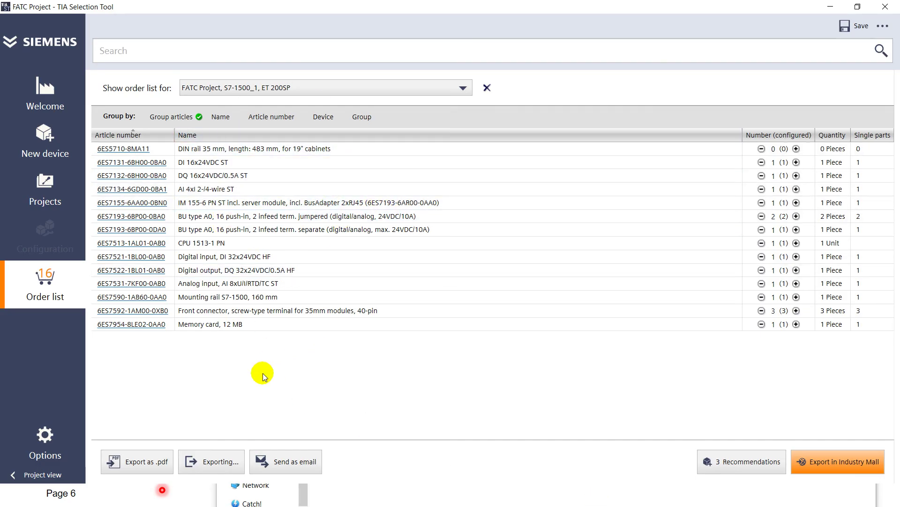
{"action": "left_click", "coordinate": [216, 462]}
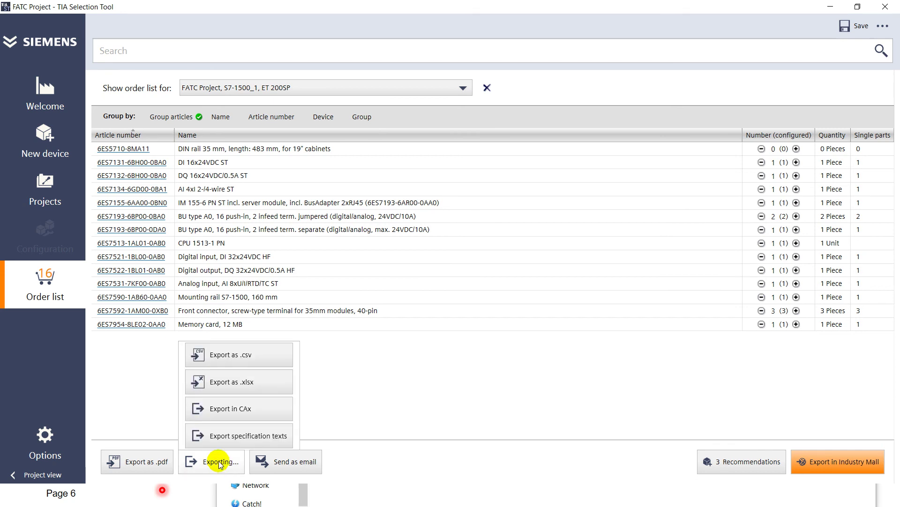
{"action": "left_click", "coordinate": [230, 414]}
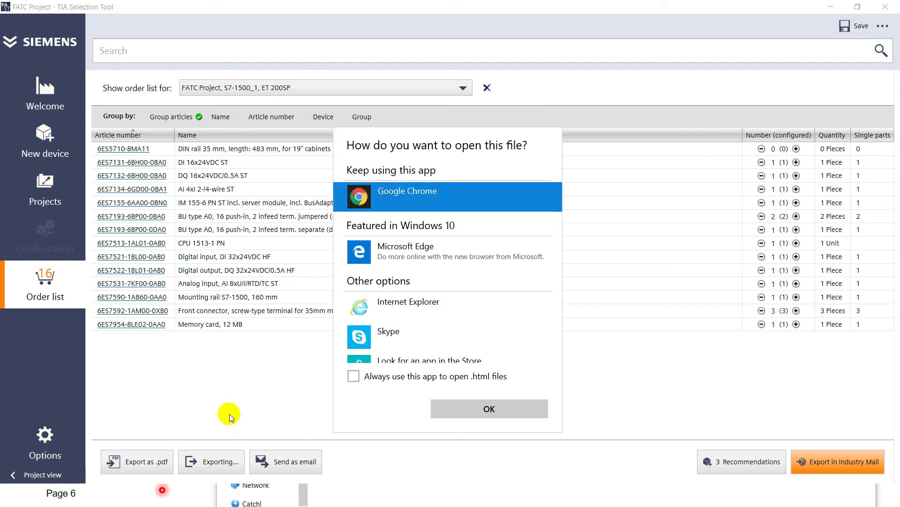
{"action": "left_click", "coordinate": [577, 393]}
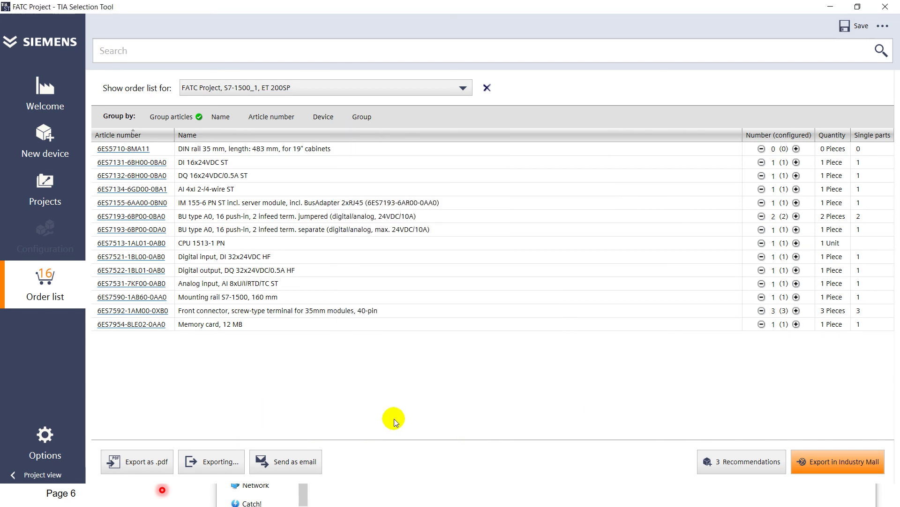
Export the entire project for TIA Portal in AutomationML format as an AML file named FATC Config in the FATC Sharing folder
{"action": "left_click", "coordinate": [49, 476]}
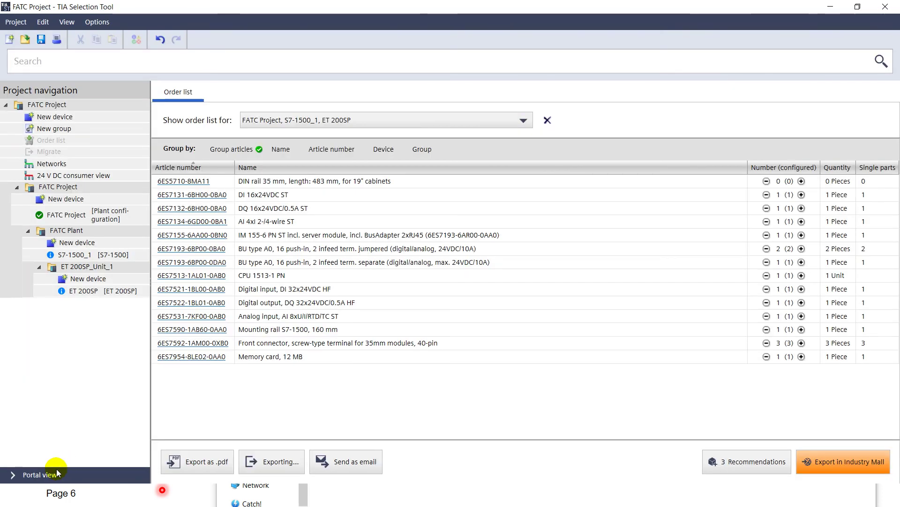
{"action": "left_click", "coordinate": [12, 24]}
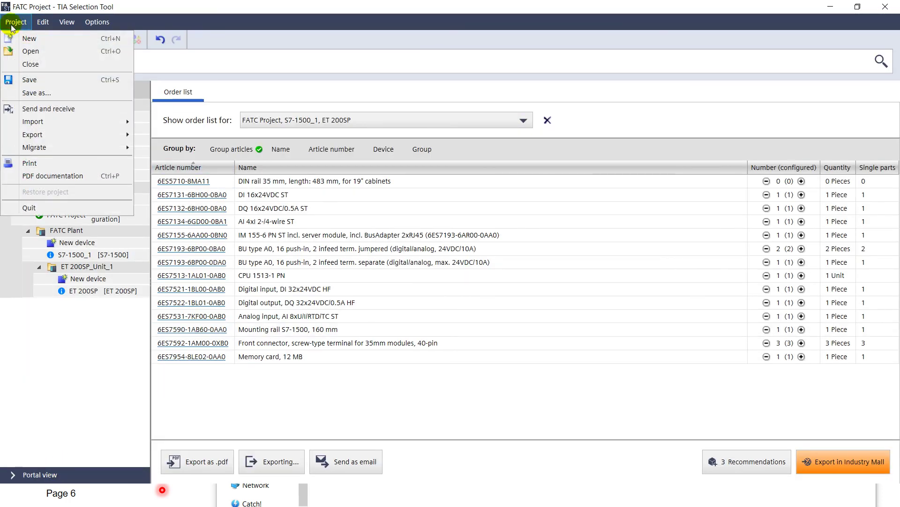
{"action": "mouse_move", "coordinate": [64, 134]}
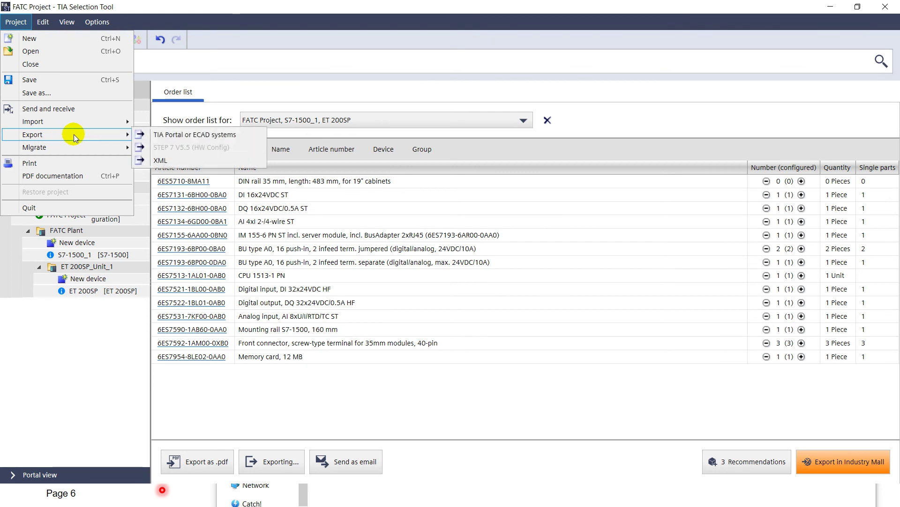
{"action": "left_click", "coordinate": [209, 136]}
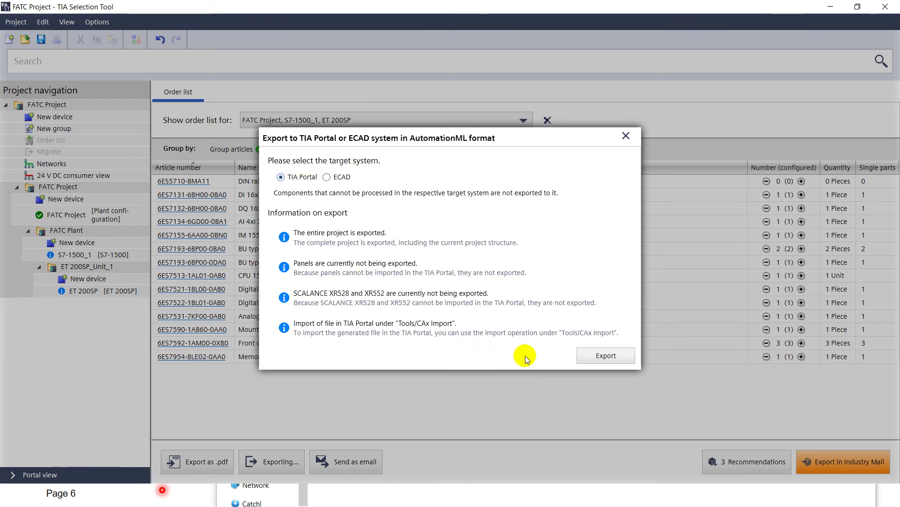
{"action": "left_click", "coordinate": [602, 357]}
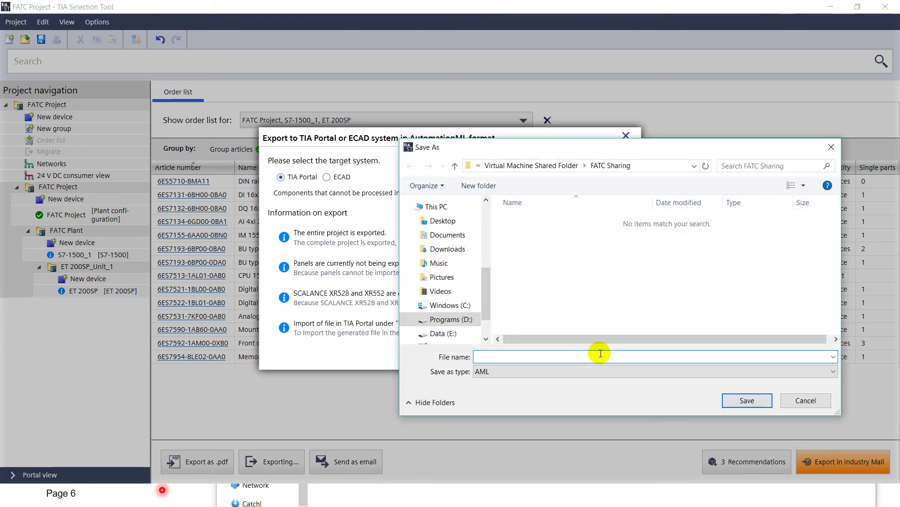
{"action": "left_click_drag", "start_coordinate": [603, 146], "coordinate": [567, 87]}
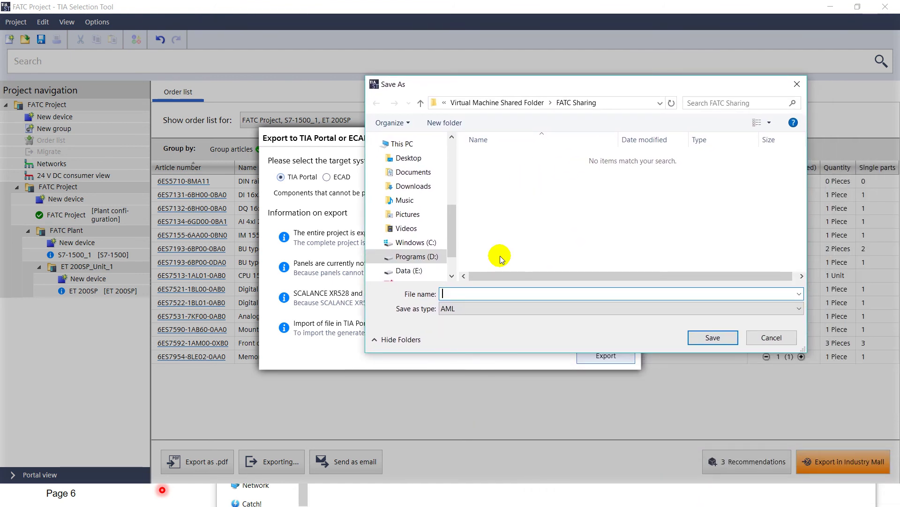
{"action": "type", "text": "FATC"}
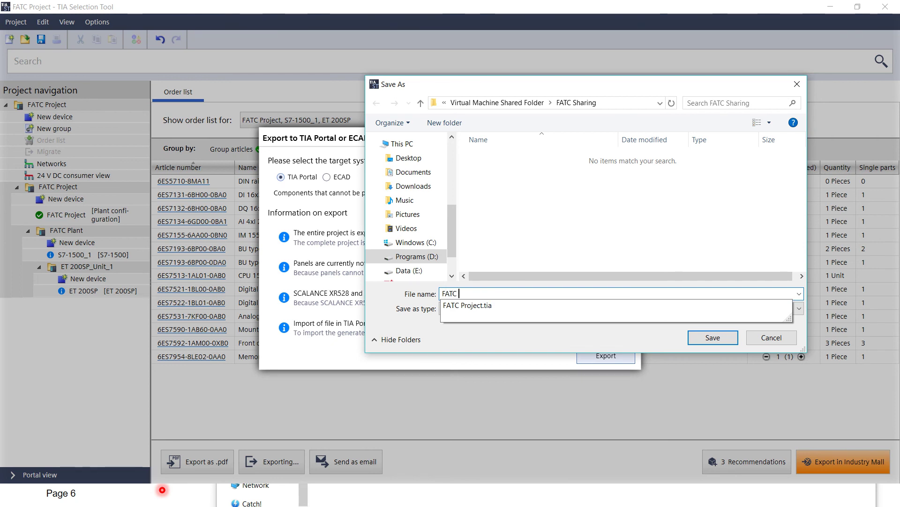
{"action": "type", "text": " C"}
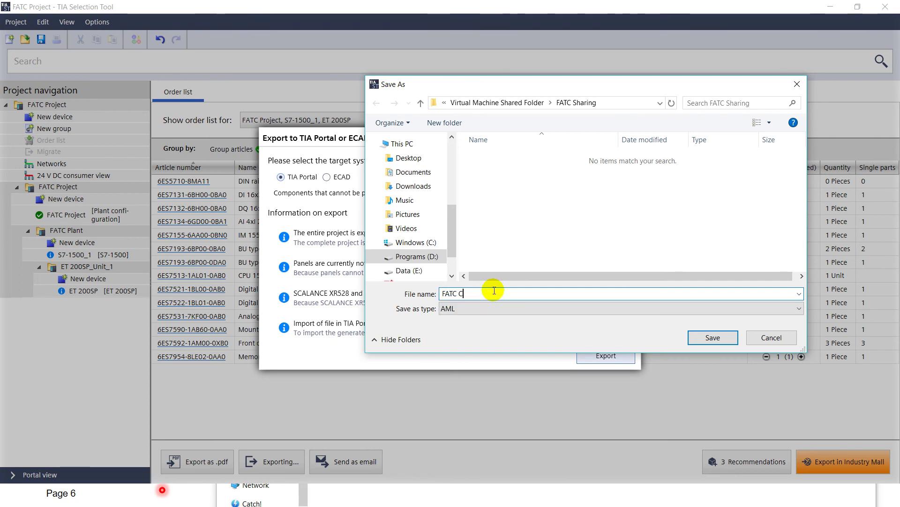
{"action": "type", "text": "onfig"}
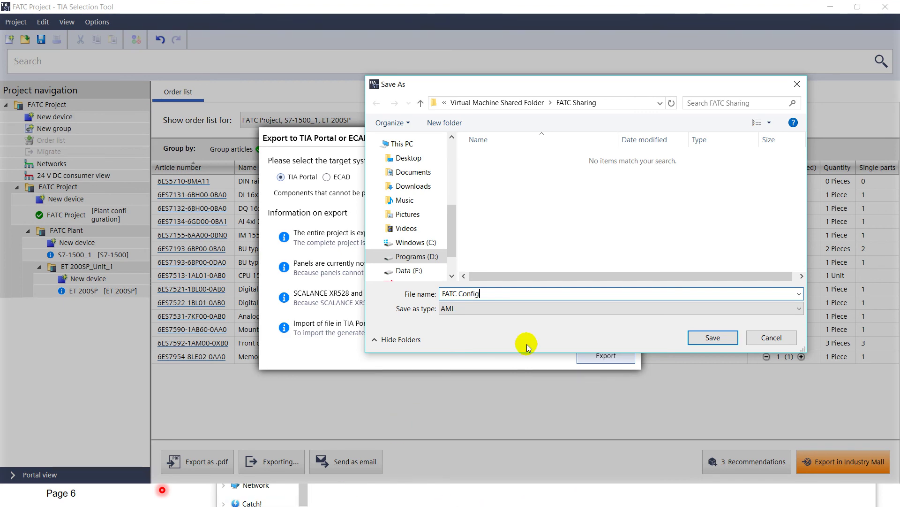
{"action": "left_click", "coordinate": [567, 315]}
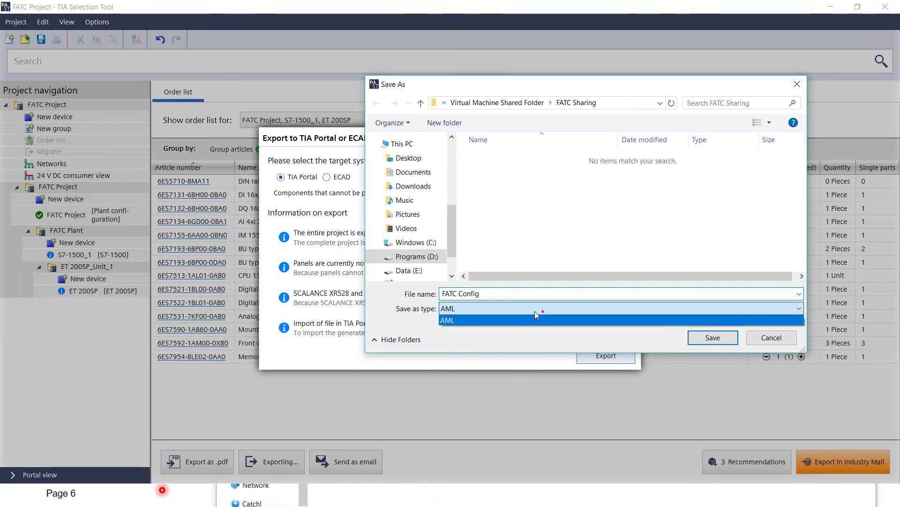
{"action": "left_click", "coordinate": [465, 323]}
{"action": "left_click", "coordinate": [707, 338]}
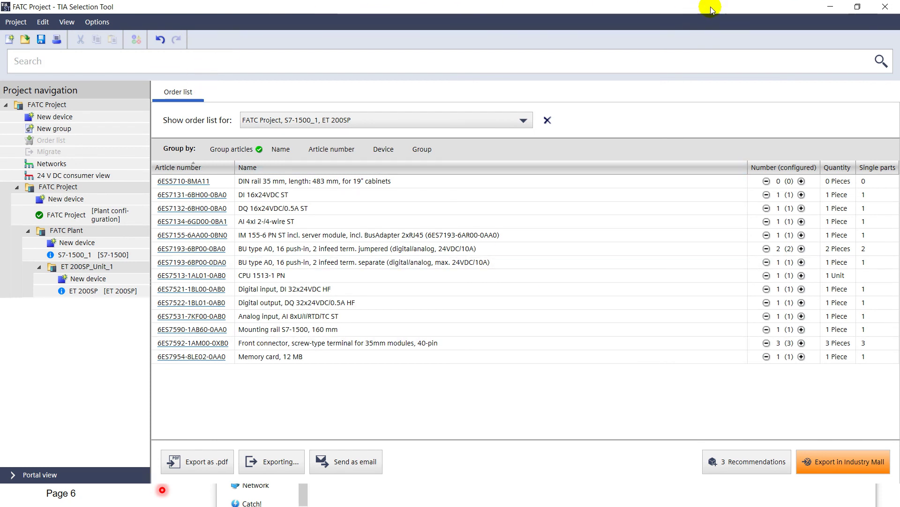
Close the FATC Project and exit TIA Selection Tool
{"action": "left_click", "coordinate": [885, 8]}
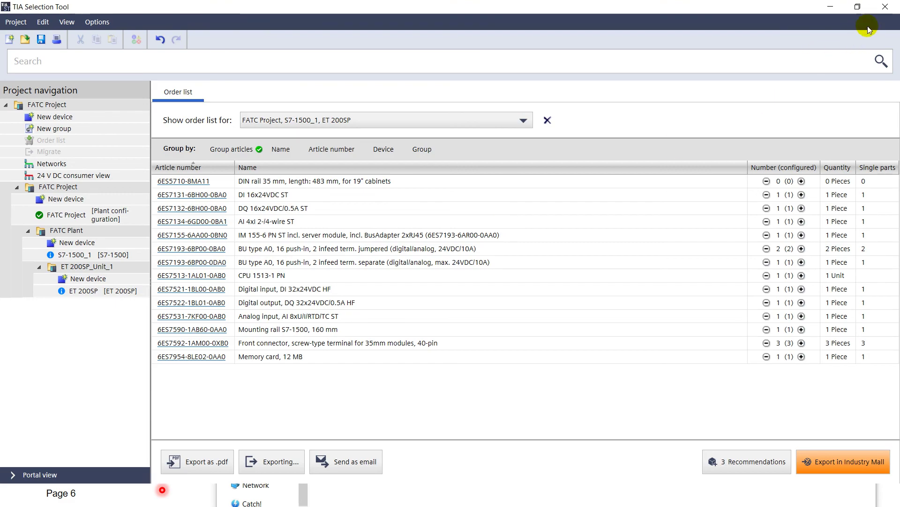
{"action": "left_click", "coordinate": [884, 8]}
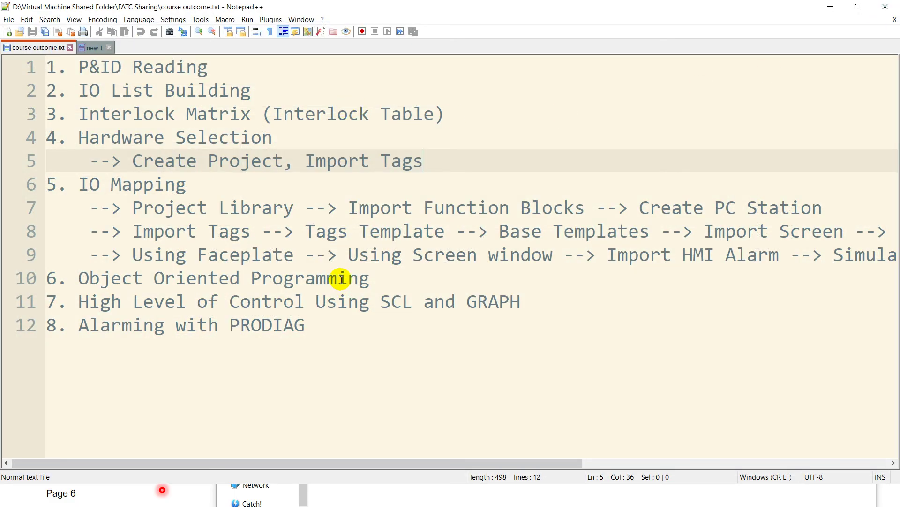
Switch to TIA Portal and import the CAx data from FATC Config.aml in the FATC Sharing folder into the FATC project
{"action": "key", "text": "alt+Tab"}
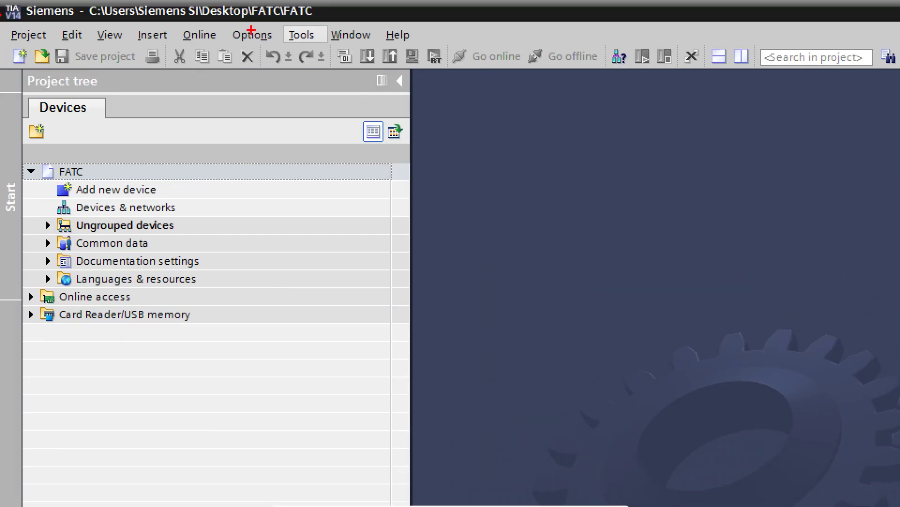
{"action": "mouse_move", "coordinate": [293, 24]}
{"action": "left_mouse_down"}
{"action": "mouse_move", "coordinate": [275, 40]}
{"action": "mouse_move", "coordinate": [314, 46]}
{"action": "mouse_move", "coordinate": [327, 37]}
{"action": "mouse_move", "coordinate": [291, 25]}
{"action": "left_mouse_up"}
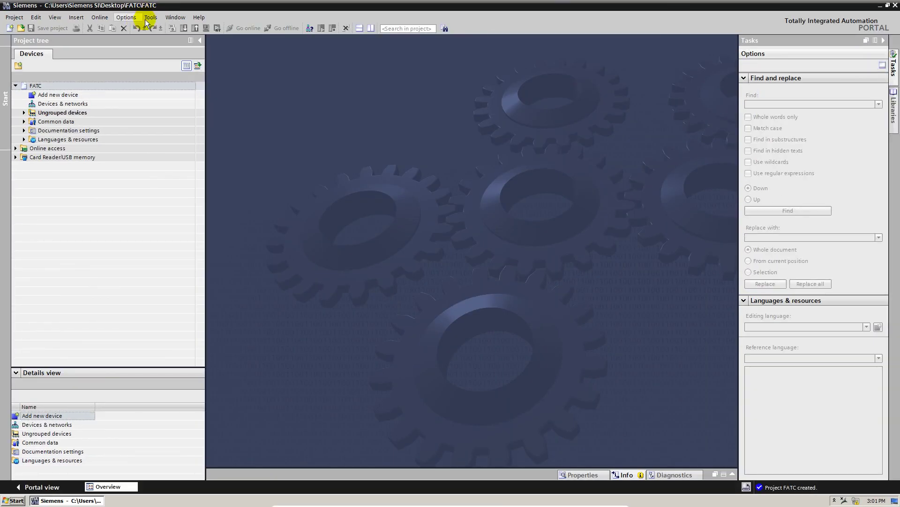
{"action": "left_click", "coordinate": [301, 35]}
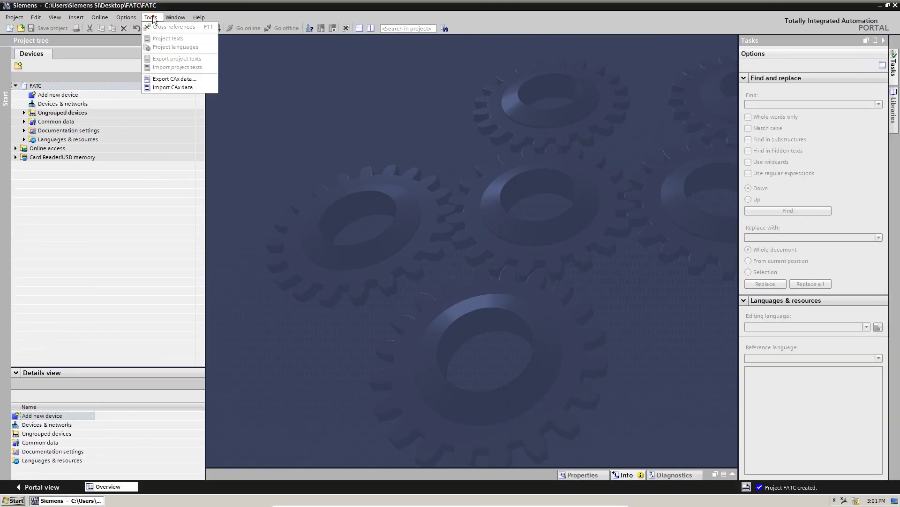
{"action": "left_click", "coordinate": [206, 89]}
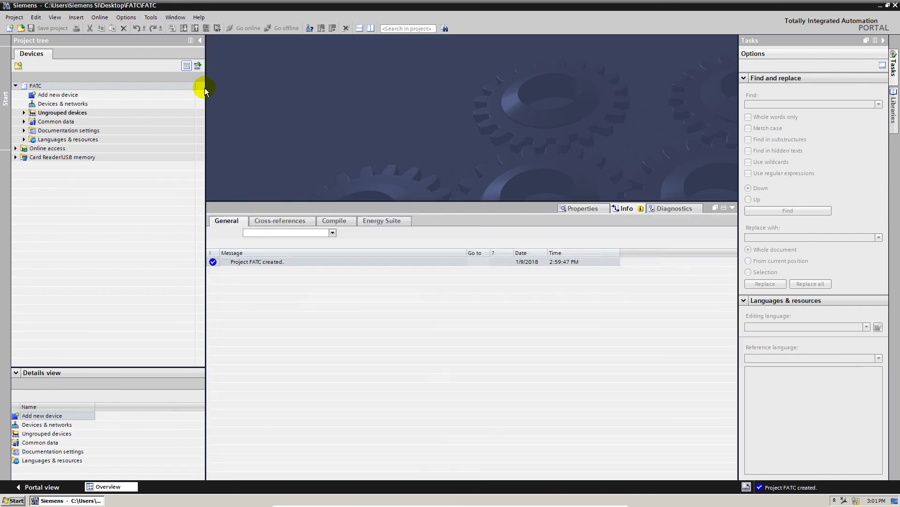
{"action": "left_click_drag", "start_coordinate": [529, 191], "coordinate": [260, 94]}
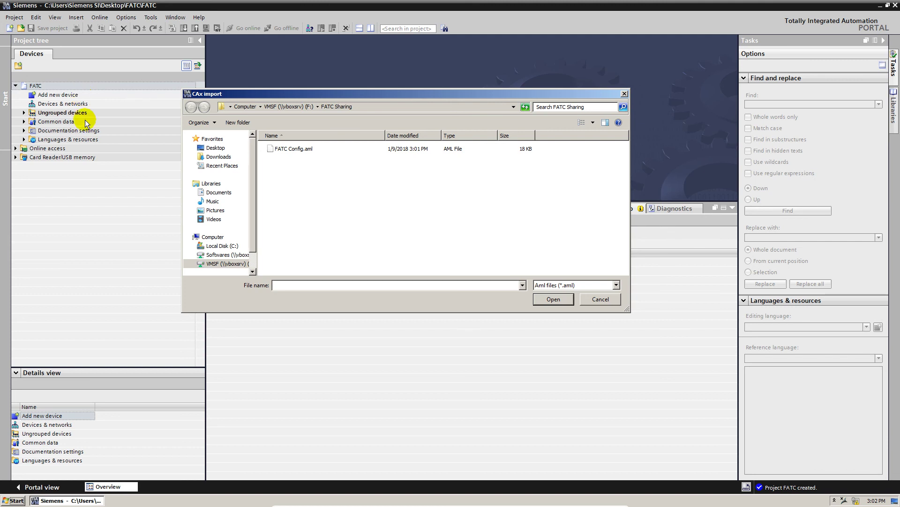
{"action": "left_click", "coordinate": [285, 149]}
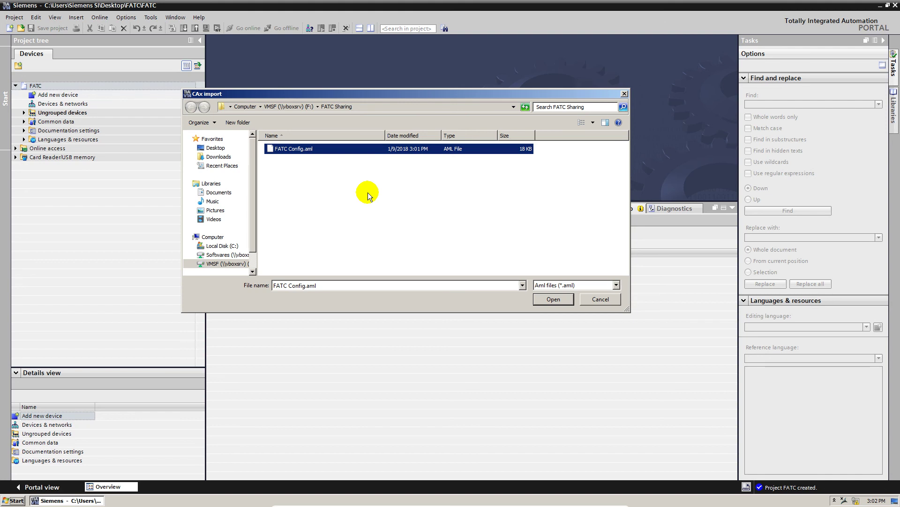
{"action": "left_click", "coordinate": [553, 299]}
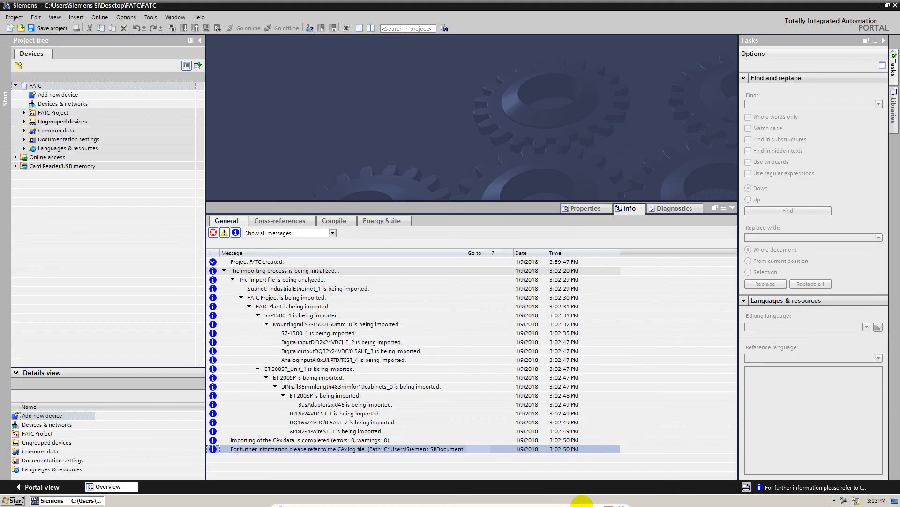
Return to the course outcome notes in Notepad++ and highlight the Import Tags item under Hardware Selection
{"action": "left_click", "coordinate": [595, 503]}
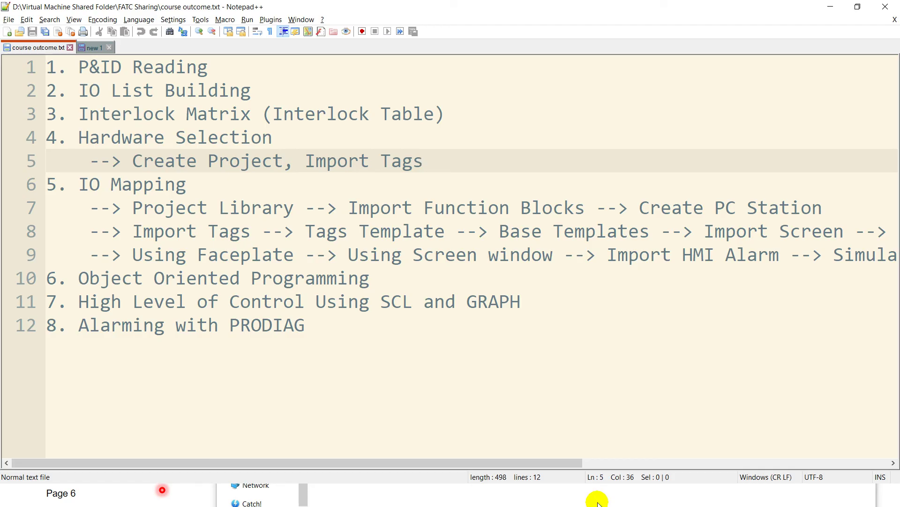
{"action": "left_click", "coordinate": [597, 501]}
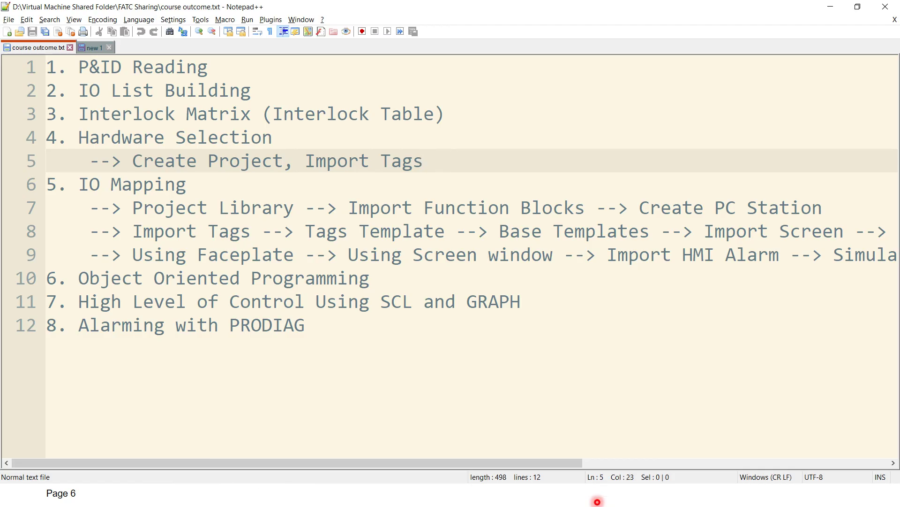
{"action": "key", "text": "super"}
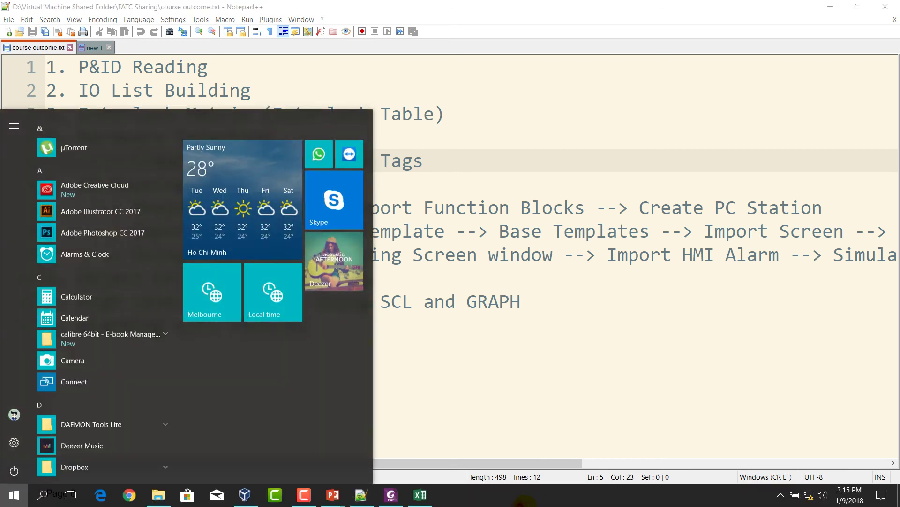
{"action": "left_click", "coordinate": [304, 495]}
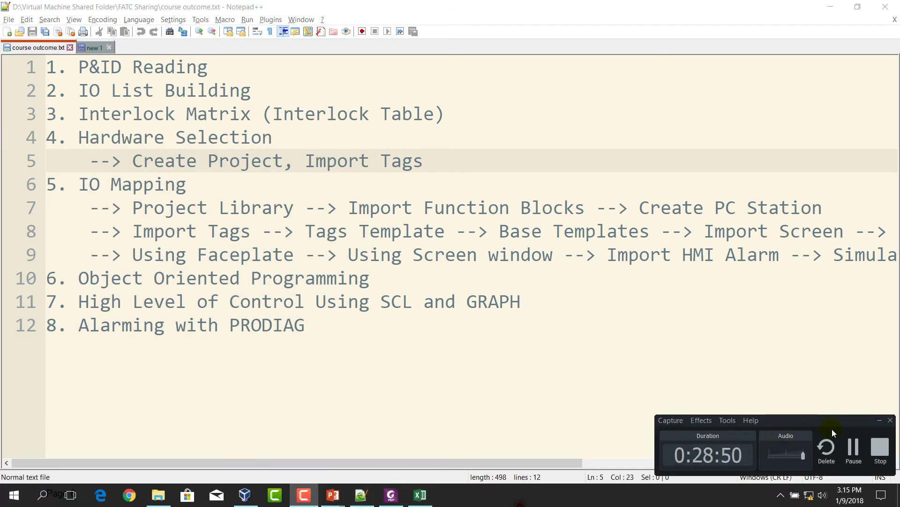
{"action": "left_click", "coordinate": [880, 418]}
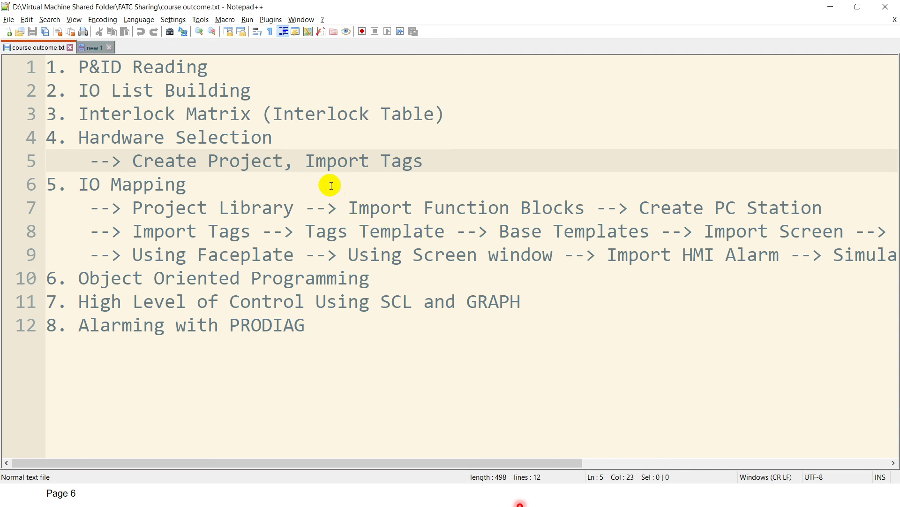
{"action": "left_click", "coordinate": [308, 161]}
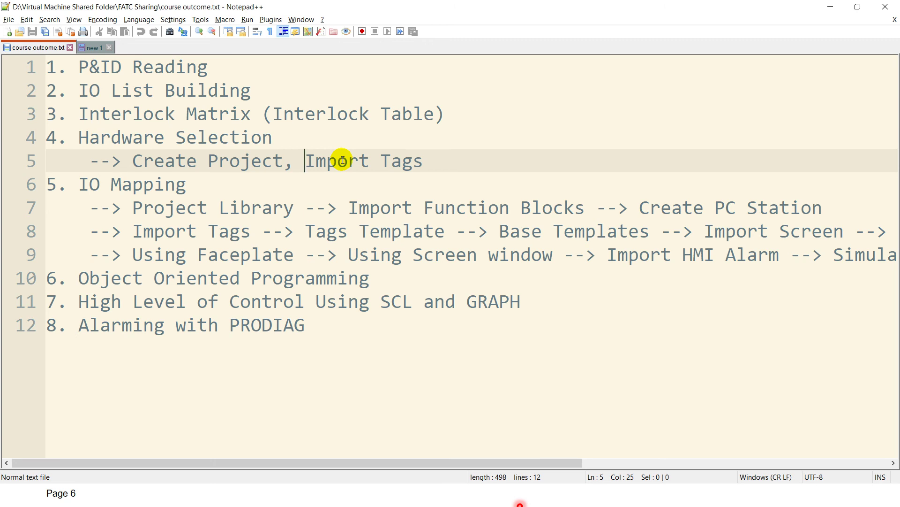
{"action": "left_click_drag", "start_coordinate": [306, 161], "coordinate": [421, 163]}
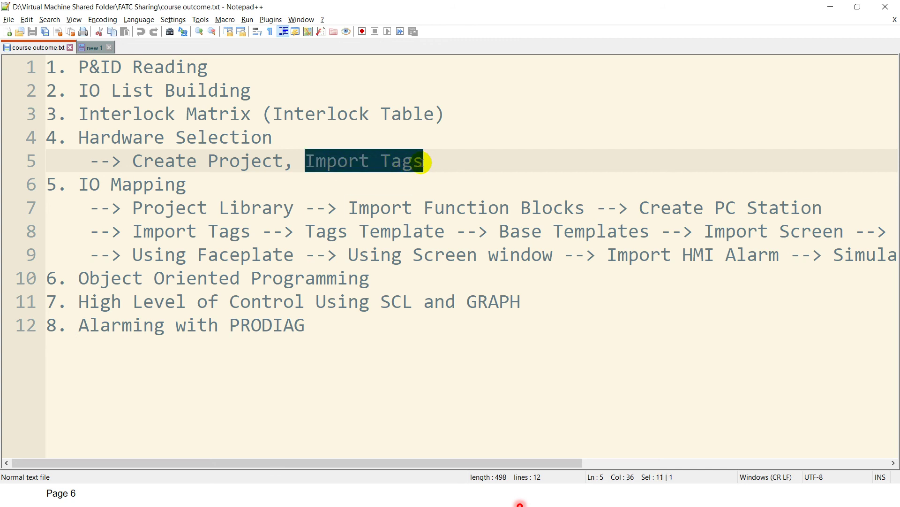
{"action": "left_click", "coordinate": [435, 162]}
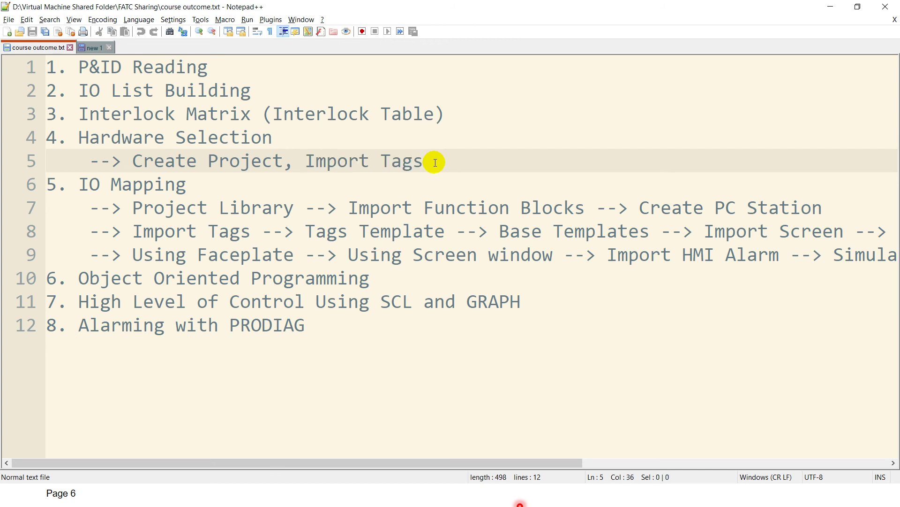
Switch to TIA Portal, open the recently used FATC V14 project and show it in the project view
{"action": "key", "text": "super"}
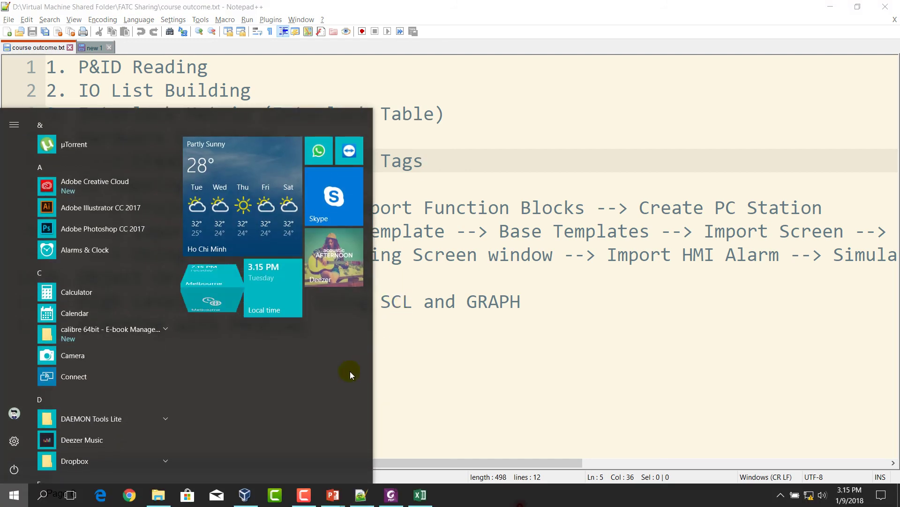
{"action": "left_click", "coordinate": [259, 498]}
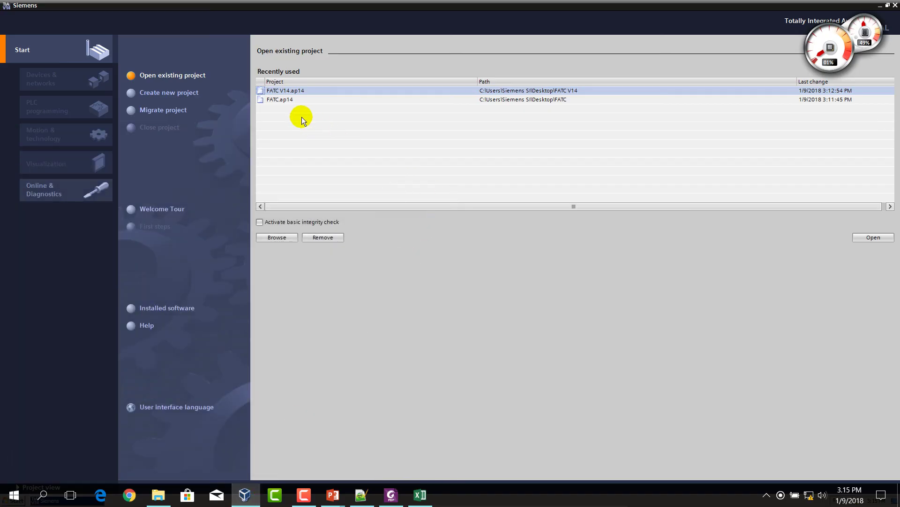
{"action": "double_click", "coordinate": [297, 94]}
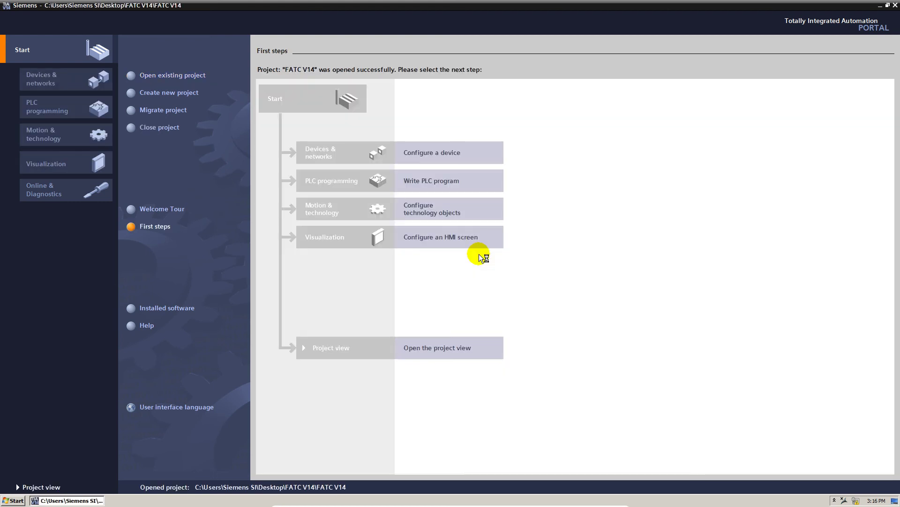
{"action": "left_click", "coordinate": [459, 356]}
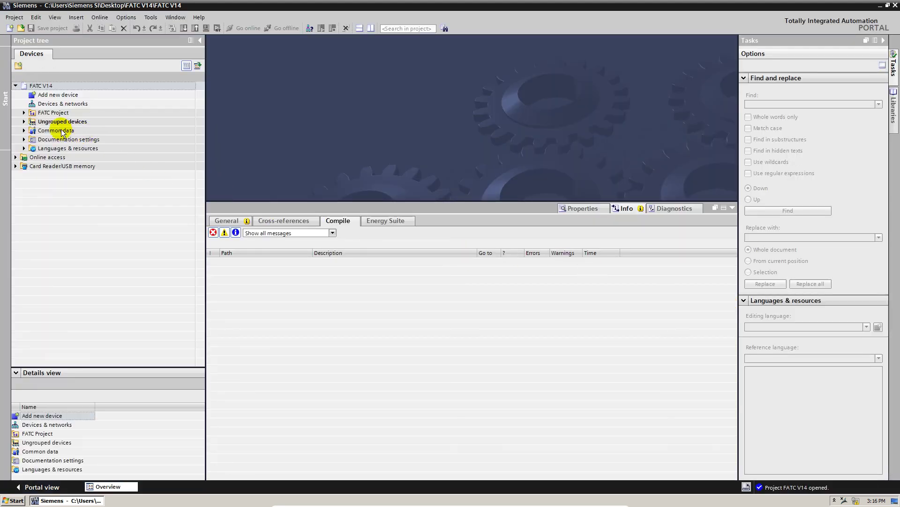
Open the default tag table of the S7-1500_1 PLC in FATC Plant and collapse the inspector window beneath it
{"action": "left_click", "coordinate": [23, 113]}
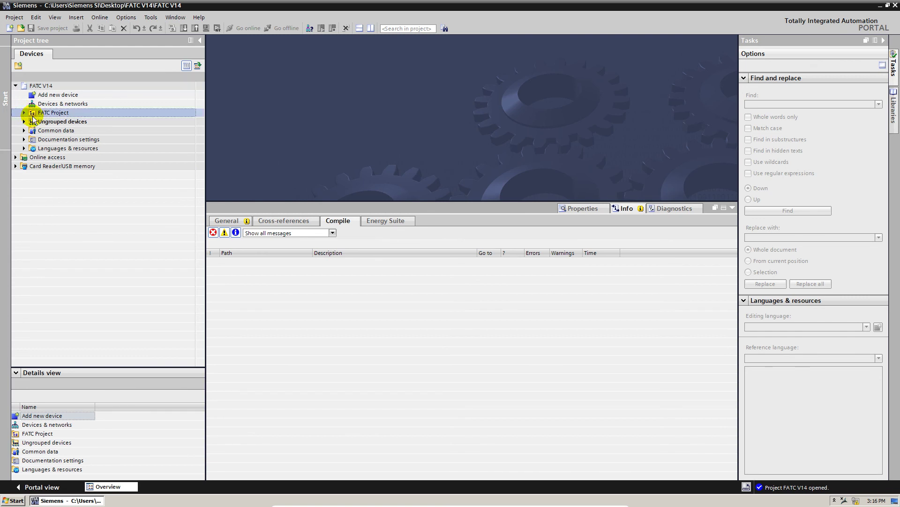
{"action": "left_click", "coordinate": [32, 121]}
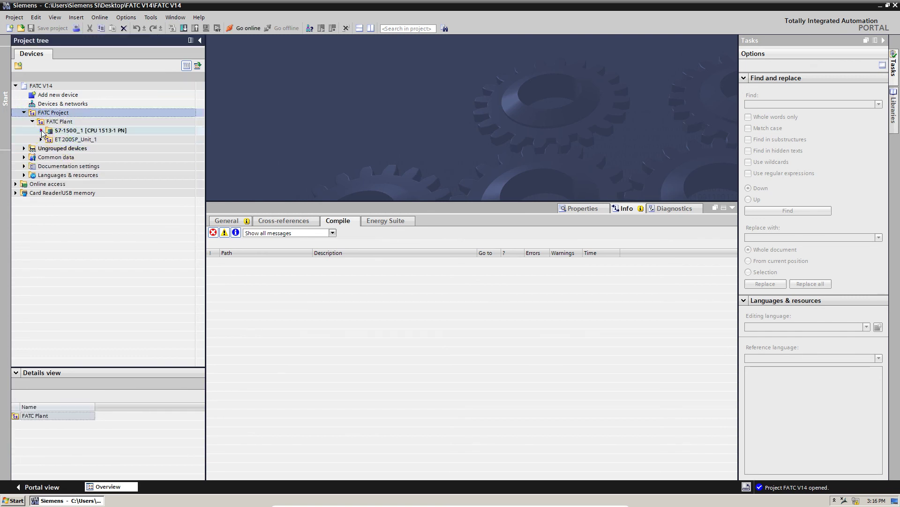
{"action": "left_click", "coordinate": [41, 131]}
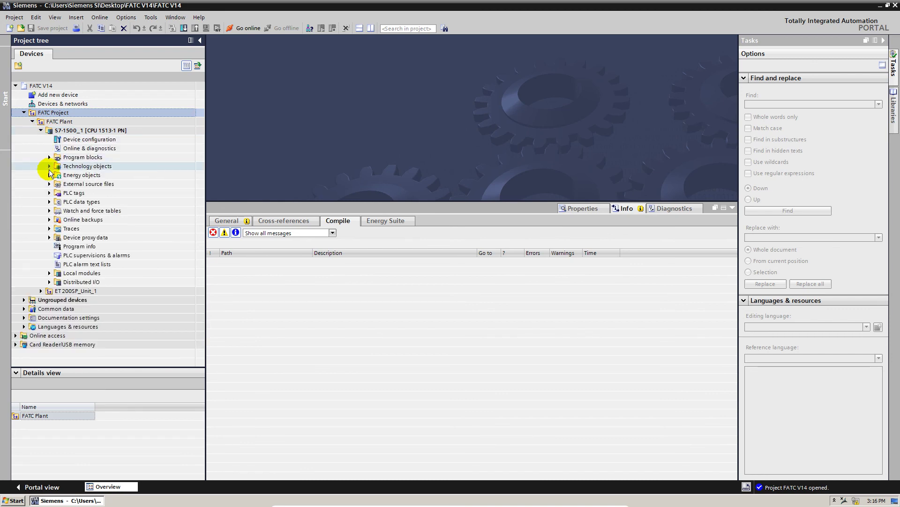
{"action": "left_click", "coordinate": [49, 193]}
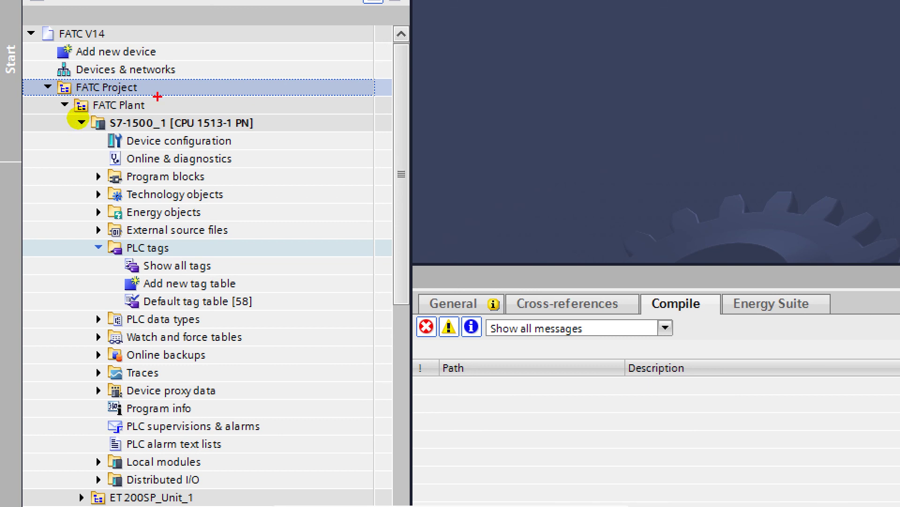
{"action": "left_click_drag", "start_coordinate": [256, 125], "coordinate": [304, 132]}
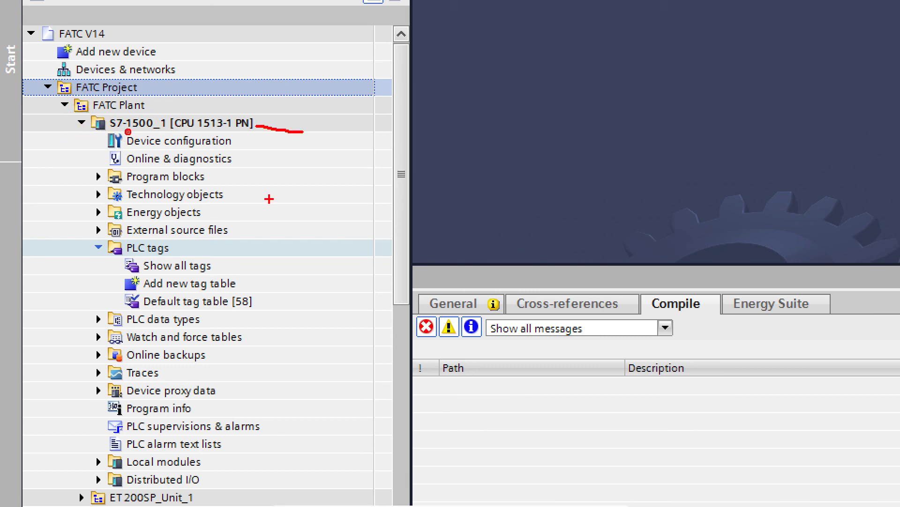
{"action": "left_click_drag", "start_coordinate": [180, 249], "coordinate": [213, 249]}
{"action": "left_click_drag", "start_coordinate": [148, 313], "coordinate": [261, 311]}
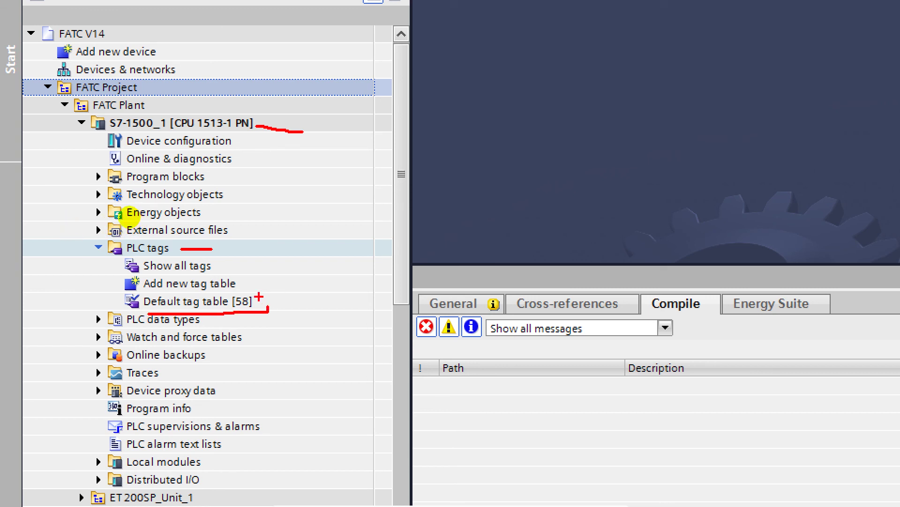
{"action": "mouse_move", "coordinate": [242, 294]}
{"action": "left_mouse_down"}
{"action": "mouse_move", "coordinate": [226, 302]}
{"action": "mouse_move", "coordinate": [256, 319]}
{"action": "mouse_move", "coordinate": [263, 293]}
{"action": "left_mouse_up"}
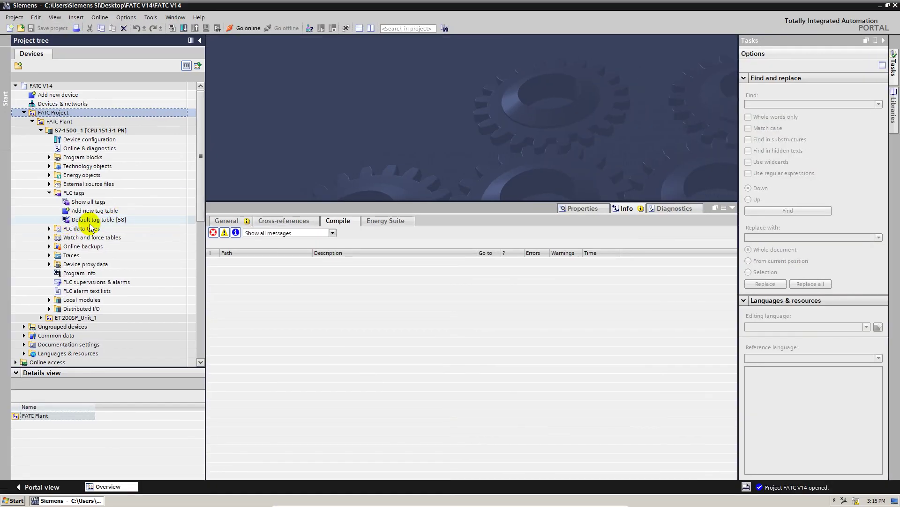
{"action": "double_click", "coordinate": [188, 301]}
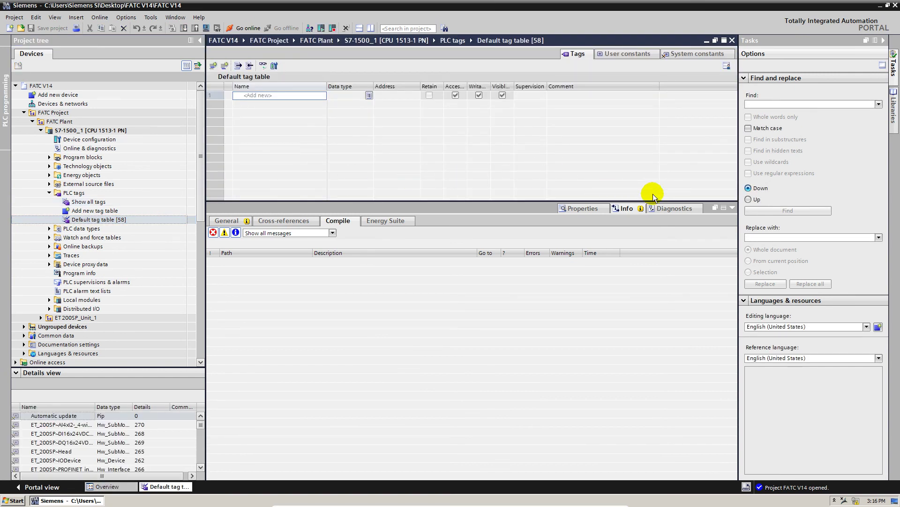
{"action": "left_click", "coordinate": [732, 208]}
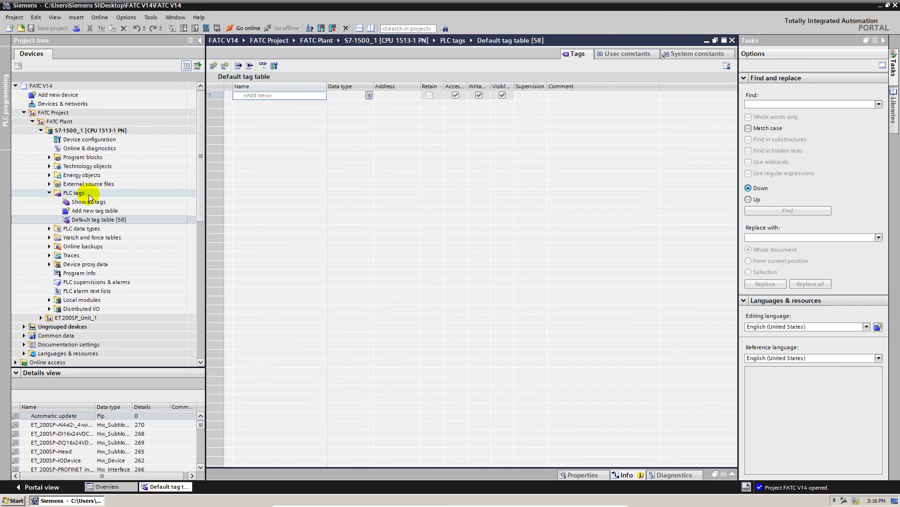
Add a Bool tag named Start at address %I0.0 to the default tag table
{"action": "left_click", "coordinate": [275, 96]}
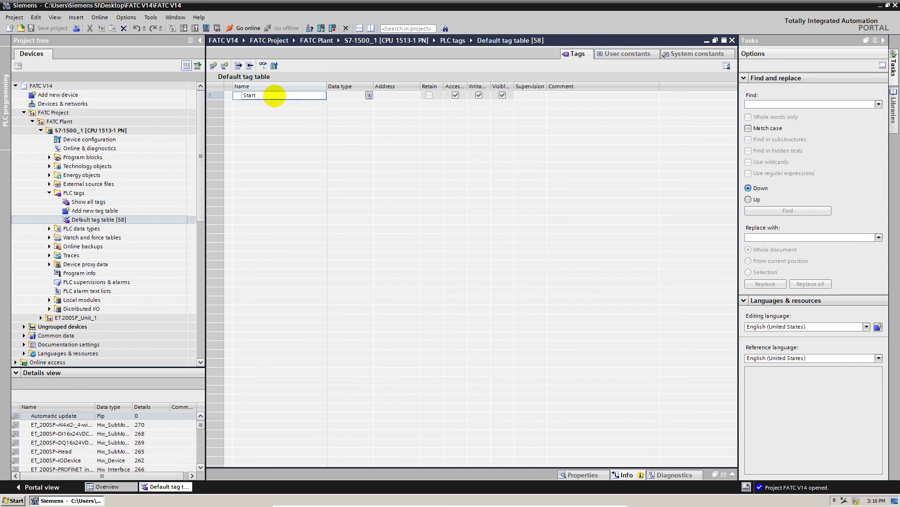
{"action": "key", "text": "Return"}
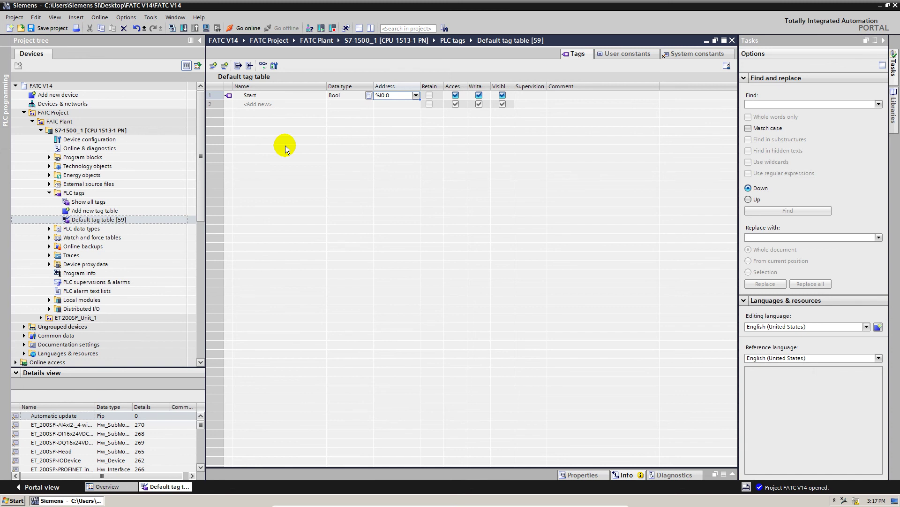
Switch to the IOList workbook in Excel and examine the tag names, descriptions, signal types and addresses in the IO list
{"action": "mouse_move", "coordinate": [549, 502]}
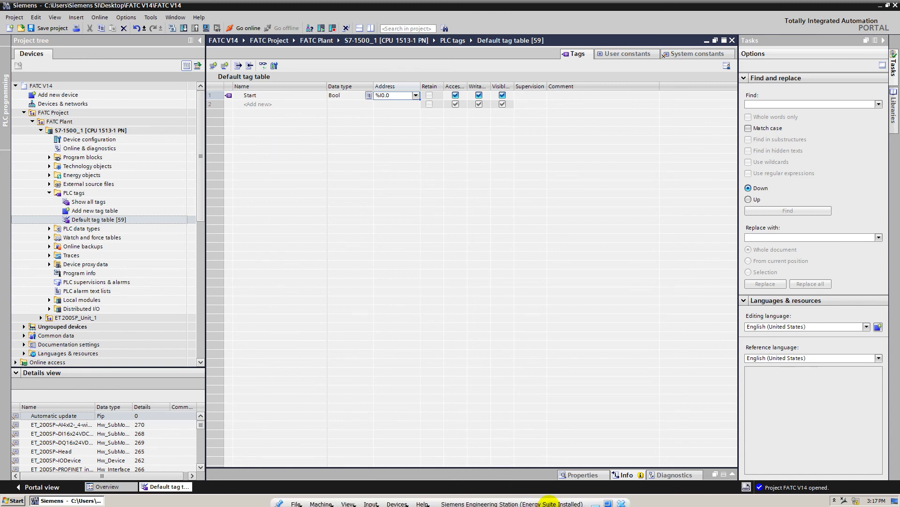
{"action": "left_click", "coordinate": [596, 503]}
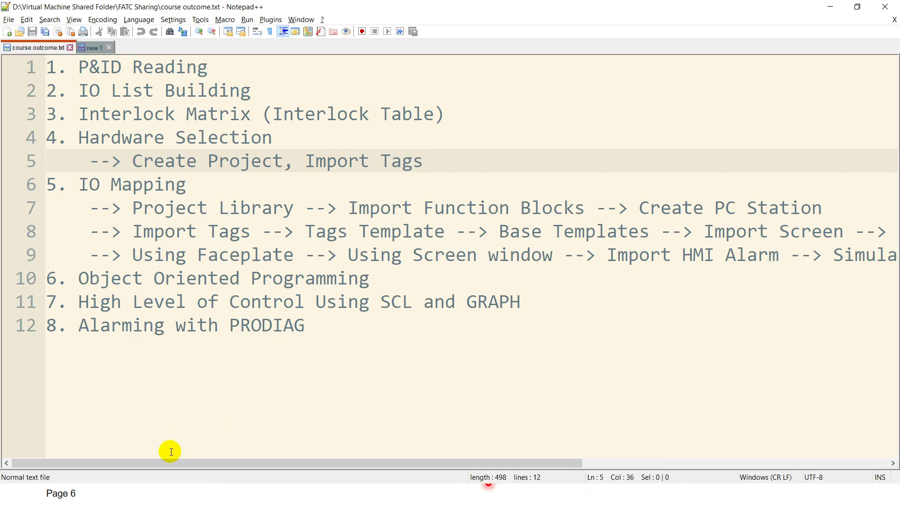
{"action": "key", "text": "alt+Tab"}
{"action": "key", "text": "alt+Tab"}
{"action": "key", "text": "alt+Tab"}
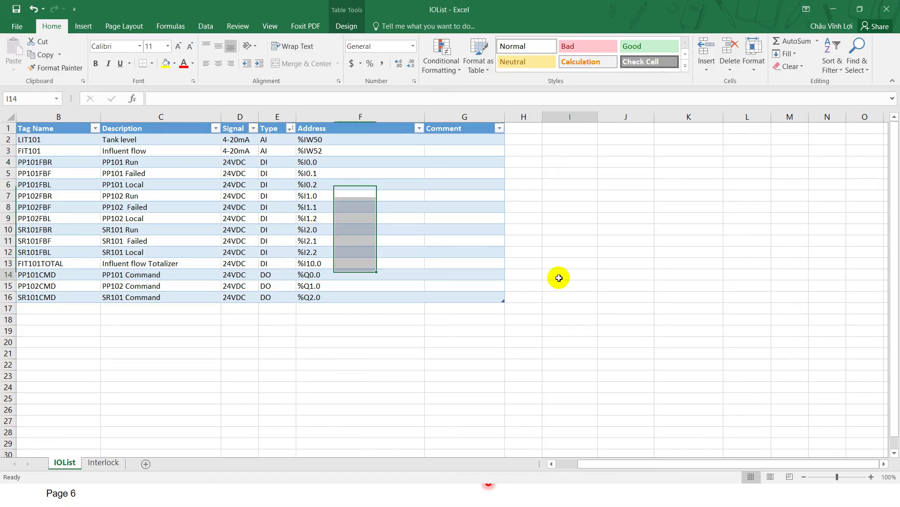
{"action": "left_click", "coordinate": [557, 275]}
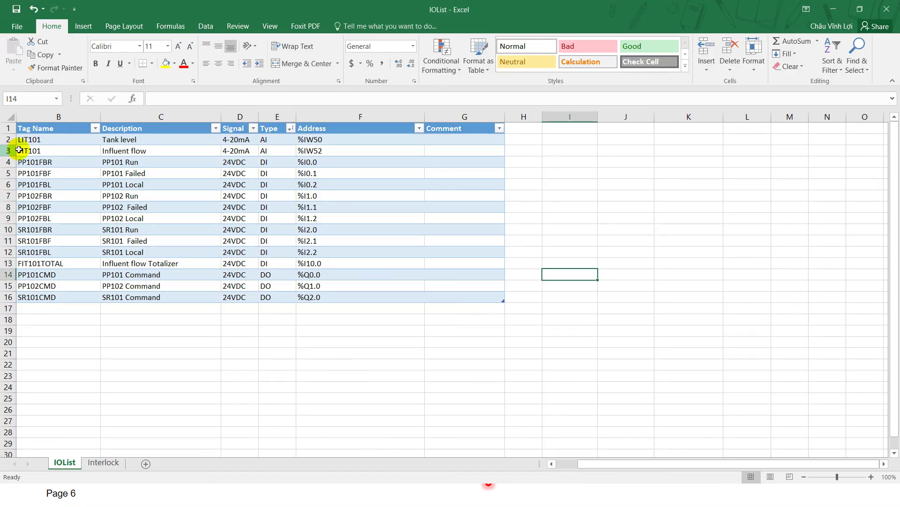
{"action": "left_click_drag", "start_coordinate": [33, 140], "coordinate": [458, 295]}
{"action": "left_click", "coordinate": [736, 305]}
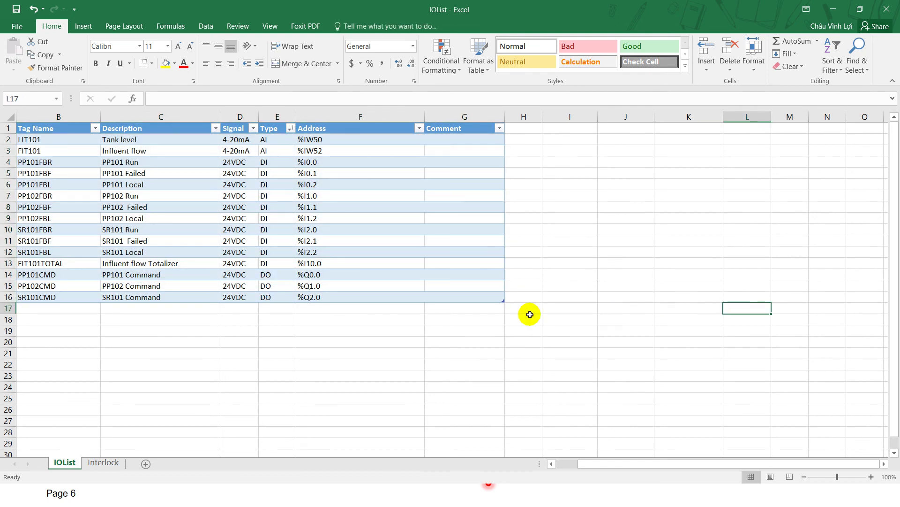
Examine the PP101 and SR101 rows in the IO list, including their descriptions, signal types and addresses
{"action": "left_click", "coordinate": [316, 362]}
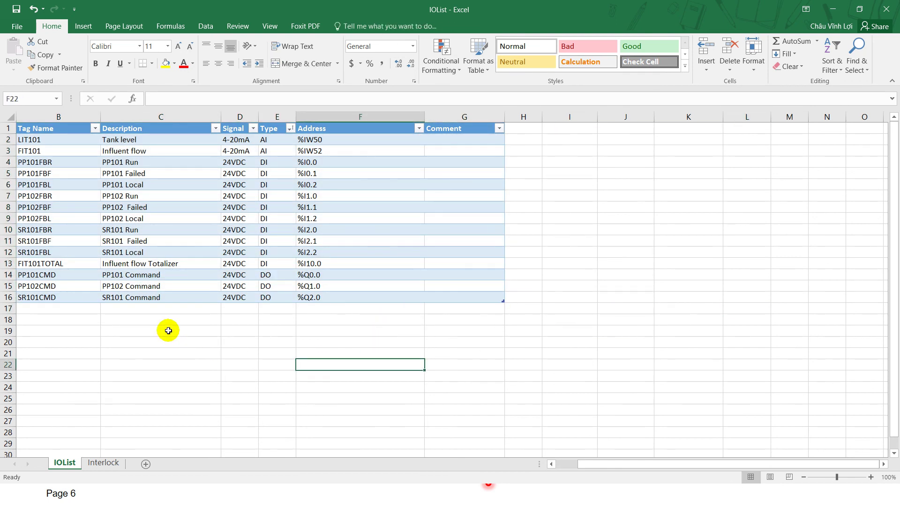
{"action": "left_click", "coordinate": [34, 138]}
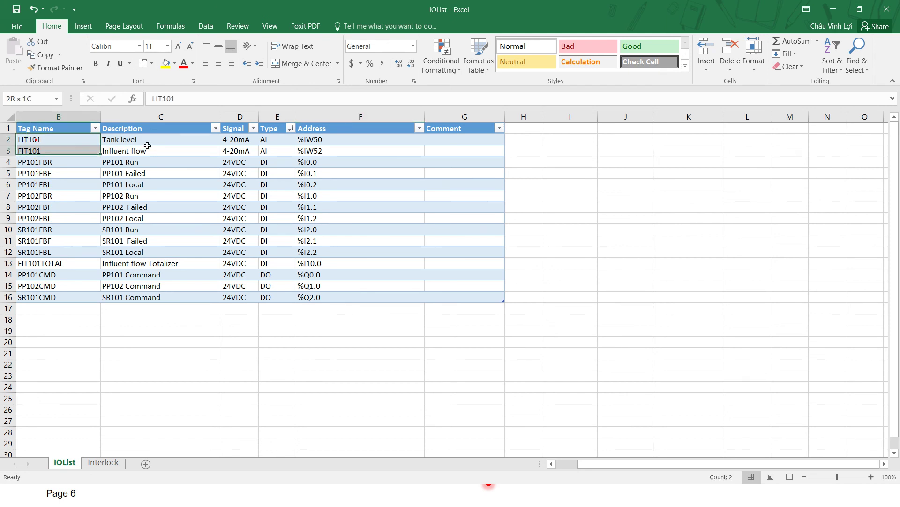
{"action": "left_click_drag", "start_coordinate": [113, 171], "coordinate": [361, 196]}
{"action": "left_click", "coordinate": [103, 226]}
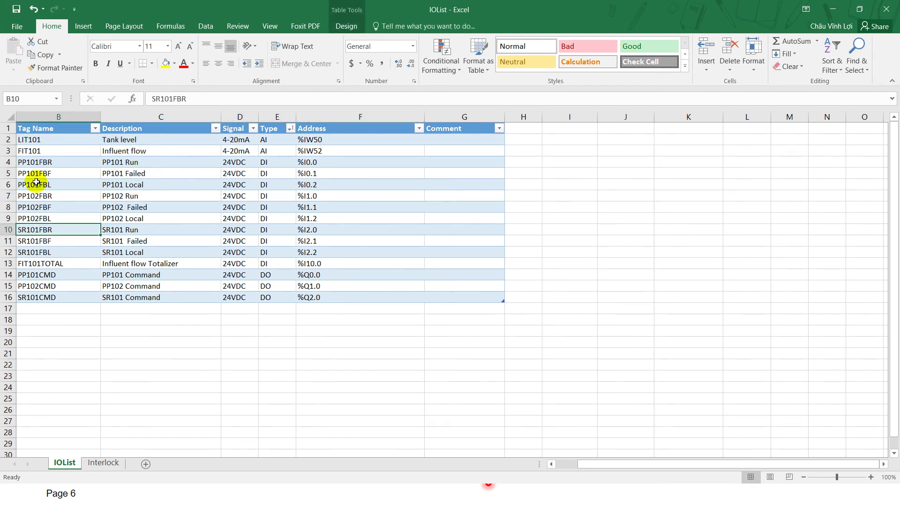
{"action": "left_click_drag", "start_coordinate": [37, 184], "coordinate": [483, 183]}
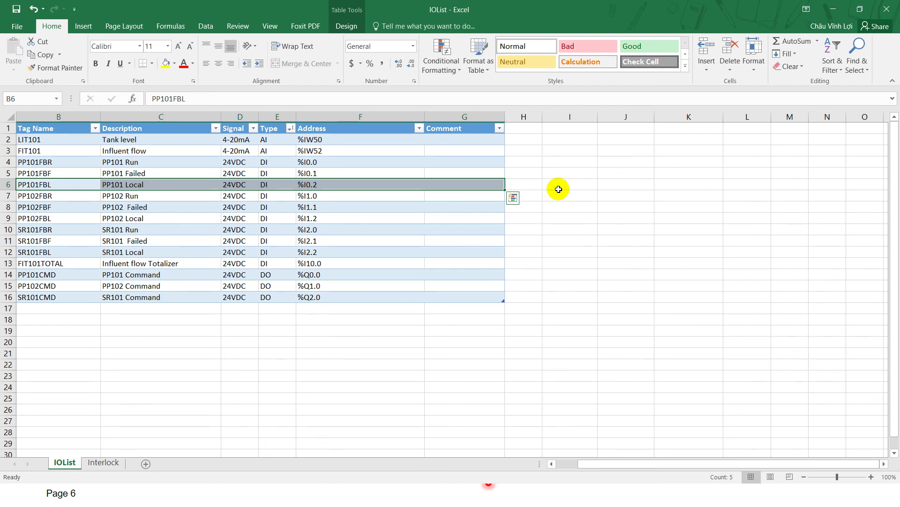
{"action": "left_click", "coordinate": [572, 261]}
{"action": "left_click_drag", "start_coordinate": [63, 230], "coordinate": [362, 230]}
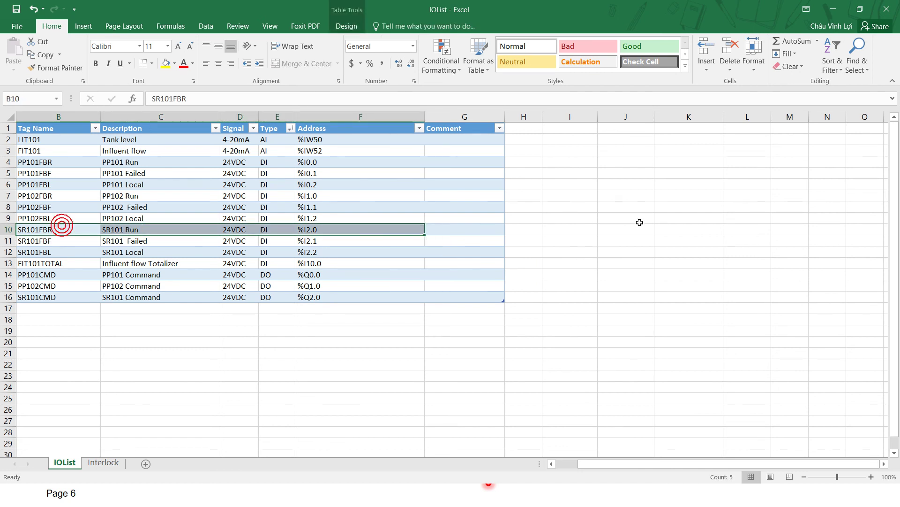
{"action": "left_click", "coordinate": [640, 221]}
{"action": "left_click", "coordinate": [642, 225]}
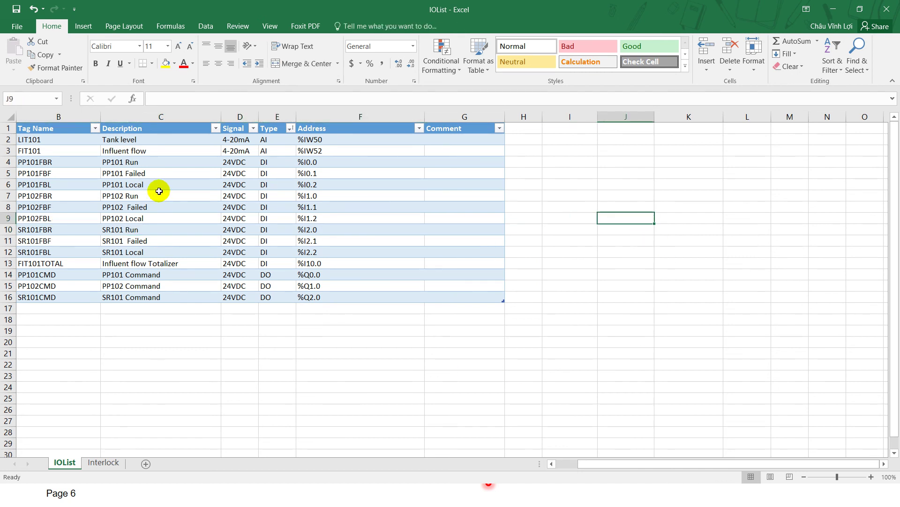
{"action": "left_click", "coordinate": [561, 252]}
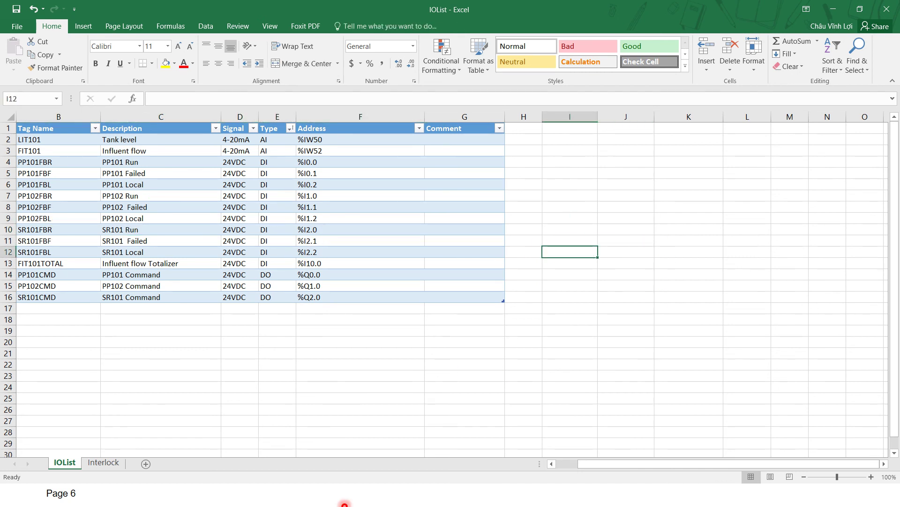
Switch to TIA Portal and export all tags of the default tag table to PLCTags.xlsx in the FATC Sharing folder
{"action": "key", "text": "super"}
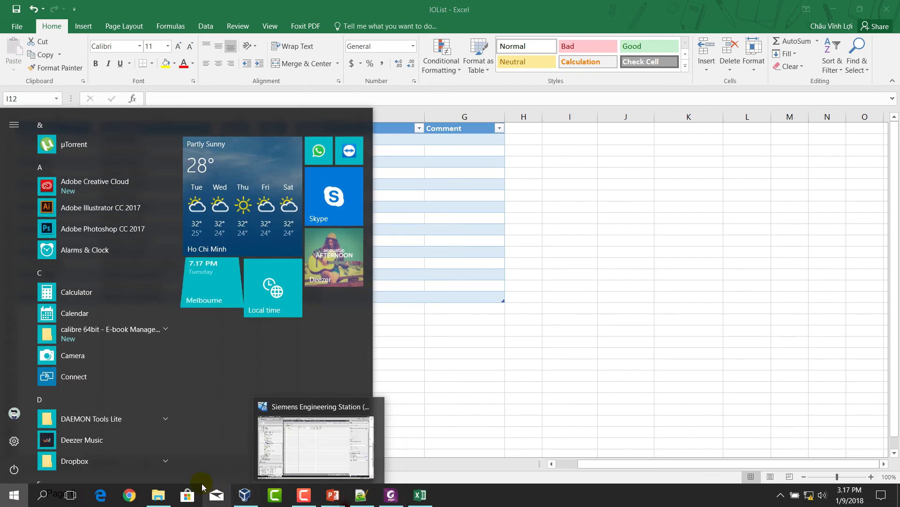
{"action": "left_click", "coordinate": [253, 497]}
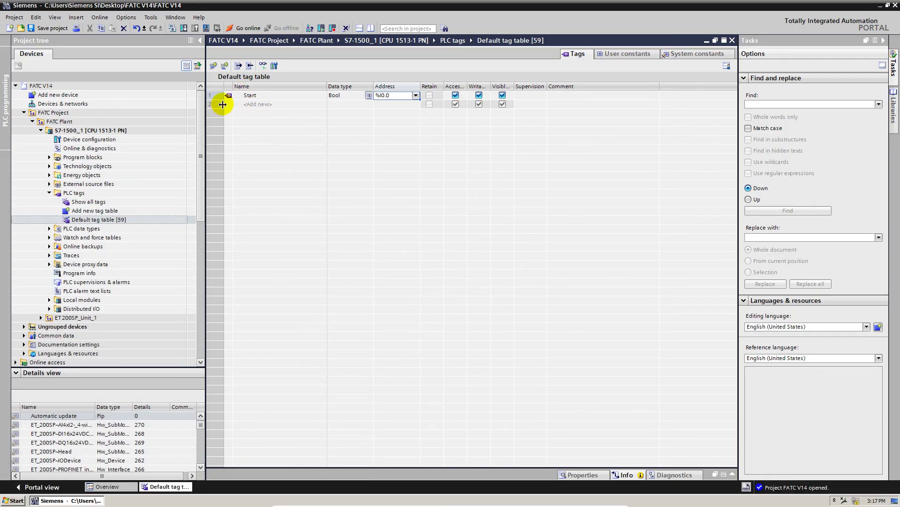
{"action": "left_click", "coordinate": [239, 67]}
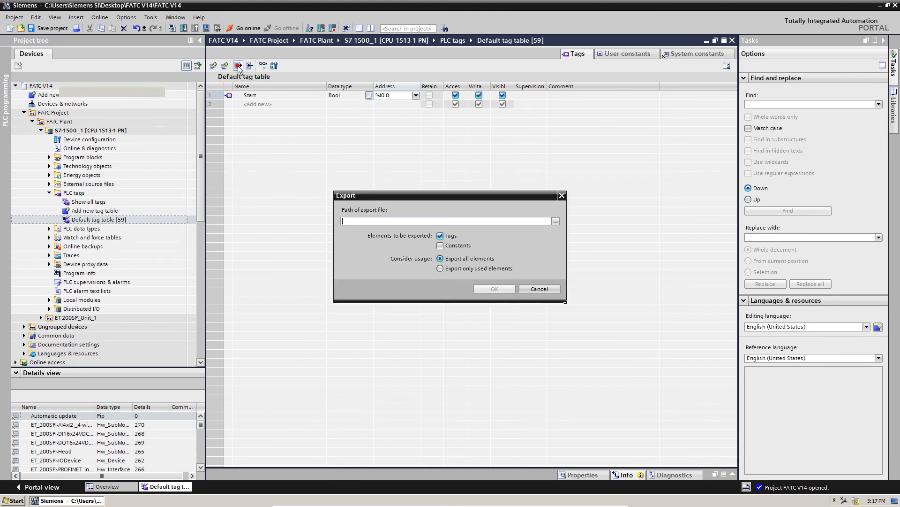
{"action": "left_click", "coordinate": [556, 221]}
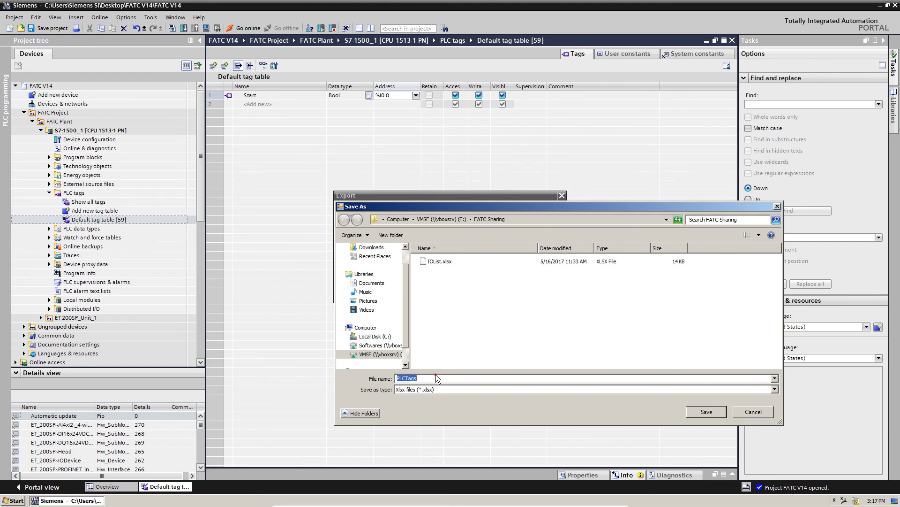
{"action": "left_click", "coordinate": [706, 411]}
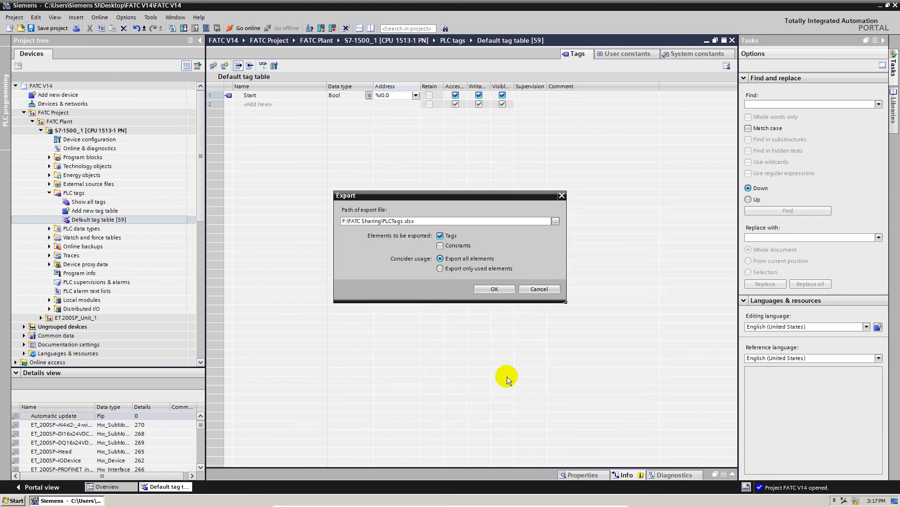
{"action": "left_click", "coordinate": [497, 293]}
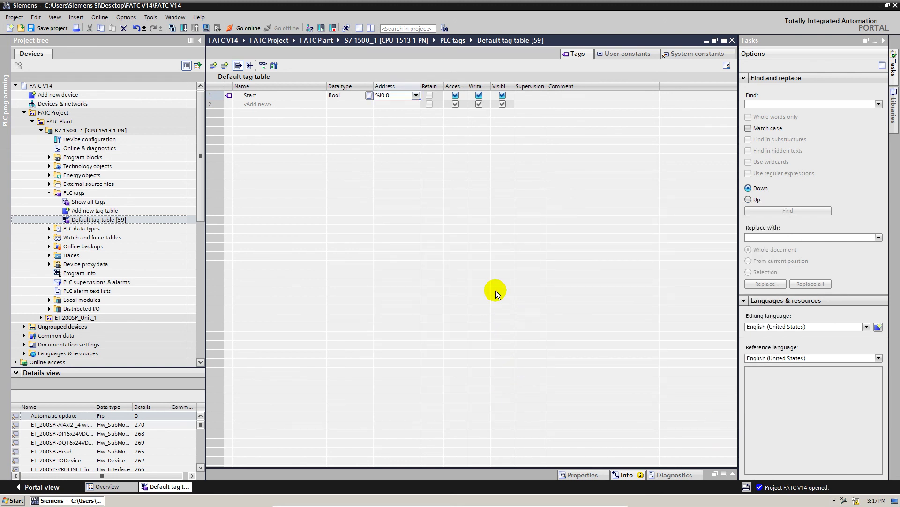
{"action": "left_click", "coordinate": [510, 264]}
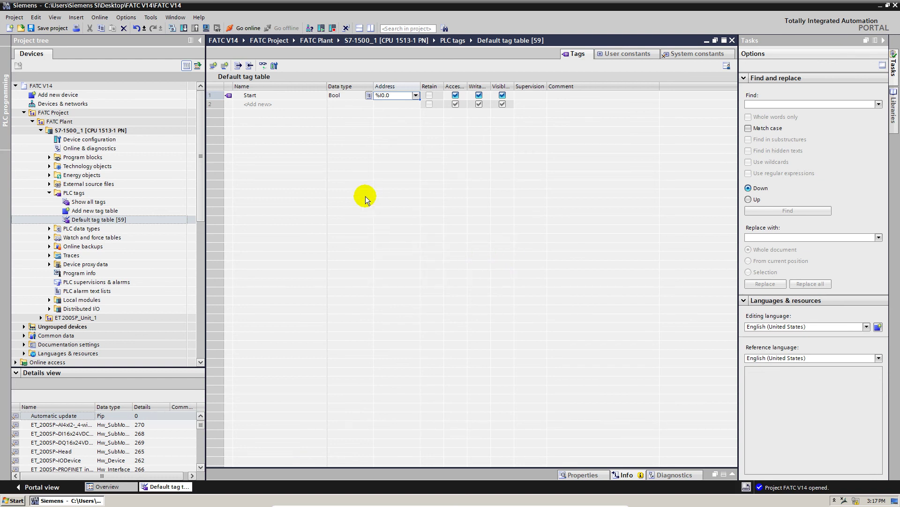
Delete the Start tag from the default tag table and return to the IOList workbook in Excel
{"action": "left_click", "coordinate": [215, 95]}
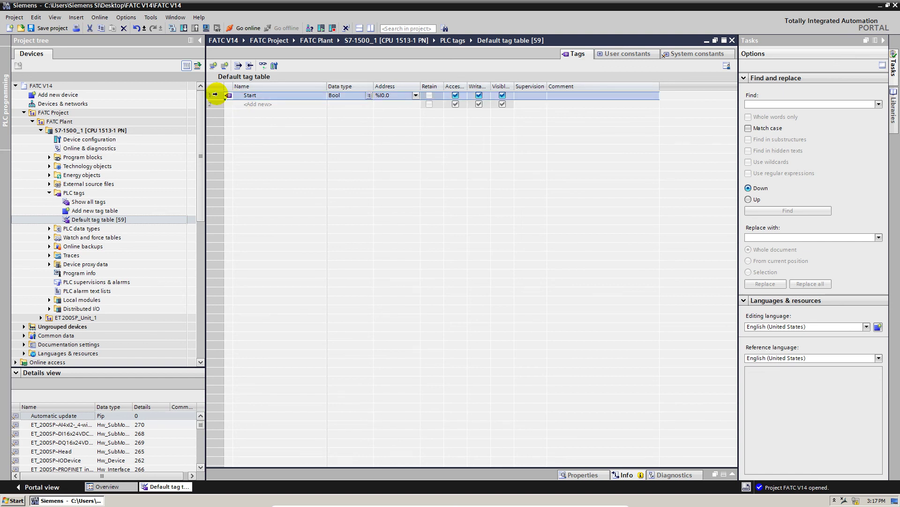
{"action": "key", "text": "Delete"}
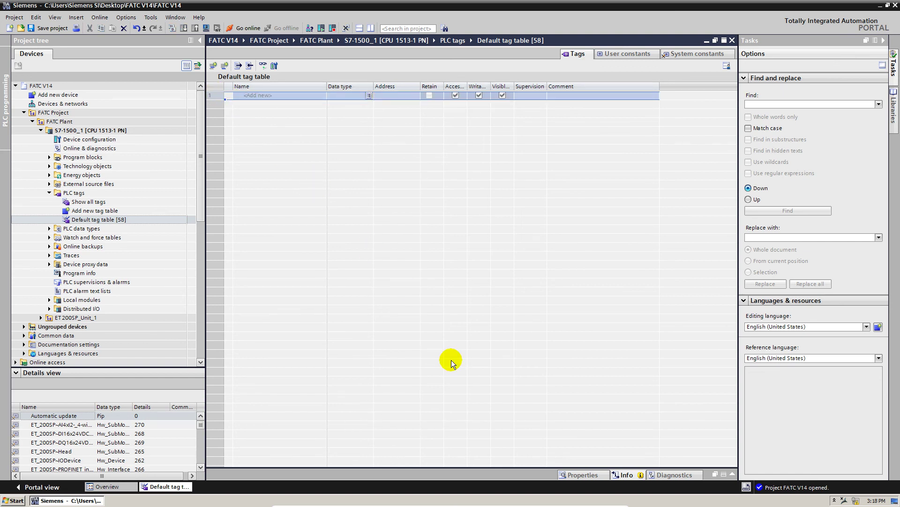
{"action": "left_click", "coordinate": [594, 501]}
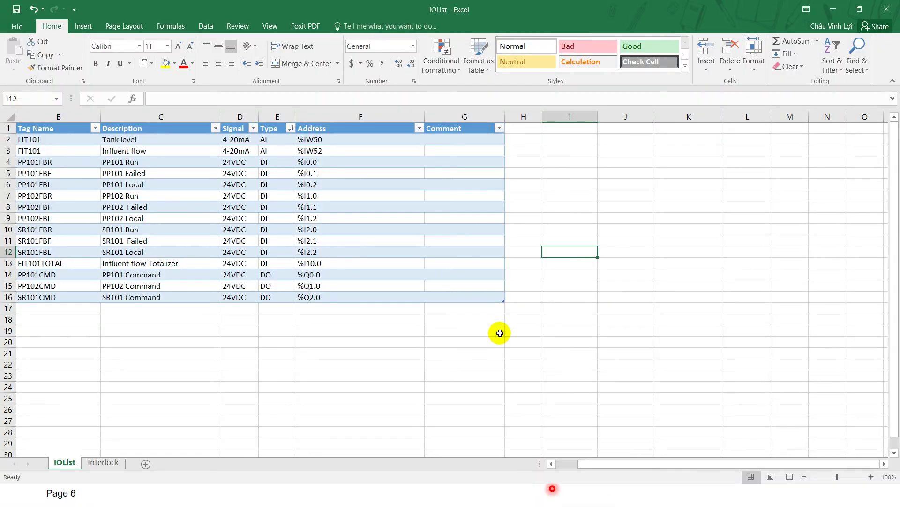
{"action": "left_click", "coordinate": [625, 298]}
Open the exported PLCTags workbook from the FATC Sharing folder in Virtual Machine Shared Folder on drive D
{"action": "key", "text": "super"}
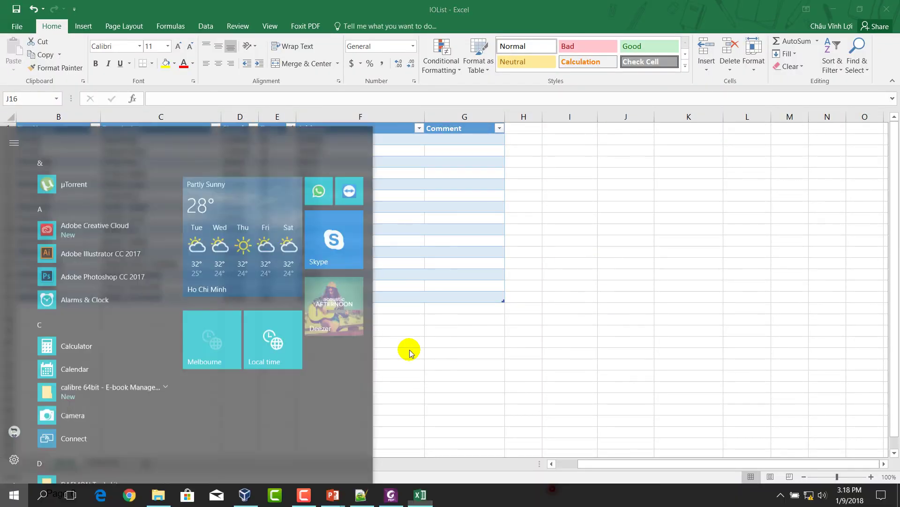
{"action": "left_click", "coordinate": [158, 494]}
{"action": "key", "text": "Up"}
{"action": "key", "text": "Up"}
{"action": "key", "text": "Up"}
{"action": "key", "text": "Up"}
{"action": "key", "text": "Up"}
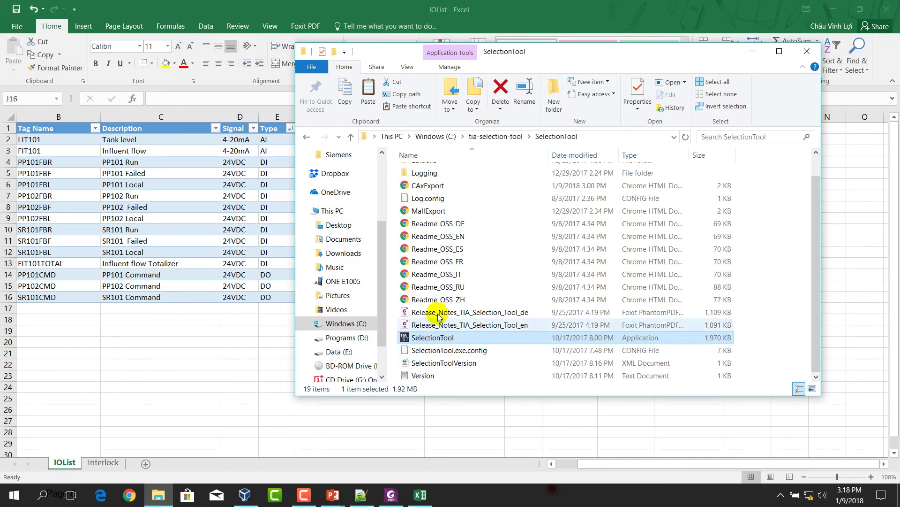
{"action": "scroll", "coordinate": [496, 172], "scroll_direction": "up", "scroll_amount": 1}
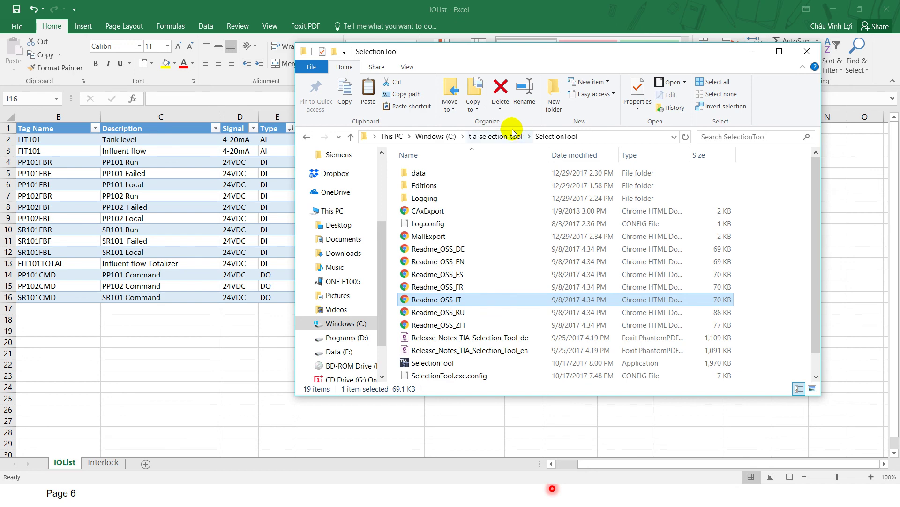
{"action": "left_click", "coordinate": [352, 338]}
{"action": "double_click", "coordinate": [436, 235]}
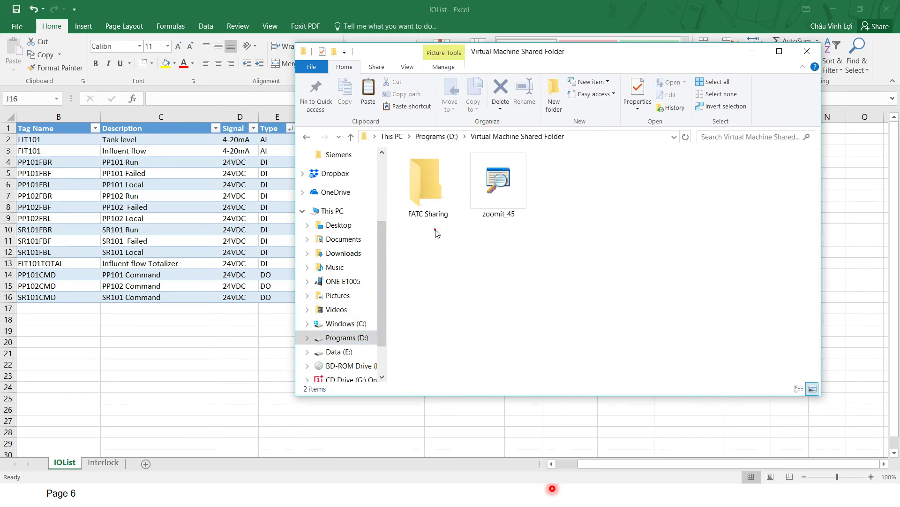
{"action": "double_click", "coordinate": [438, 200]}
{"action": "left_click", "coordinate": [430, 275]}
{"action": "double_click", "coordinate": [430, 275]}
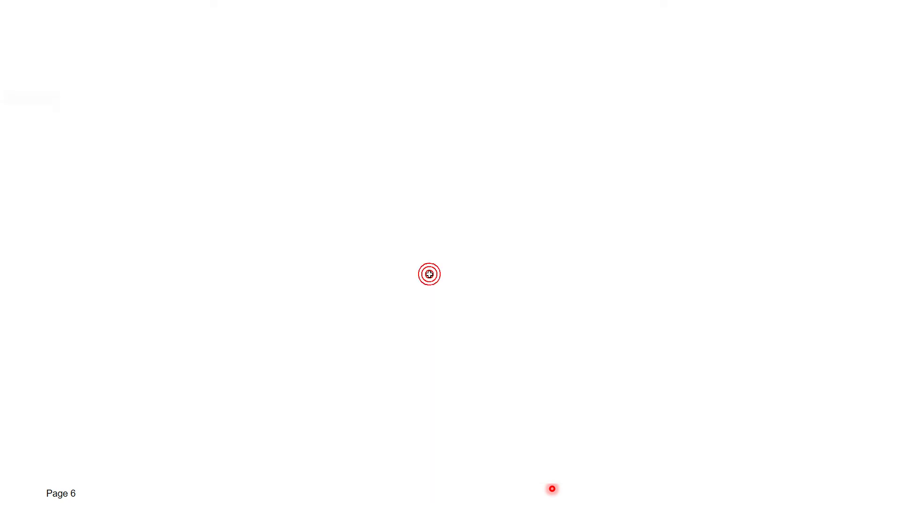
Arrange the IOList and PLCTags workbooks side by side, with IOList on the left half of the display
{"action": "left_click_drag", "start_coordinate": [458, 6], "coordinate": [638, 56]}
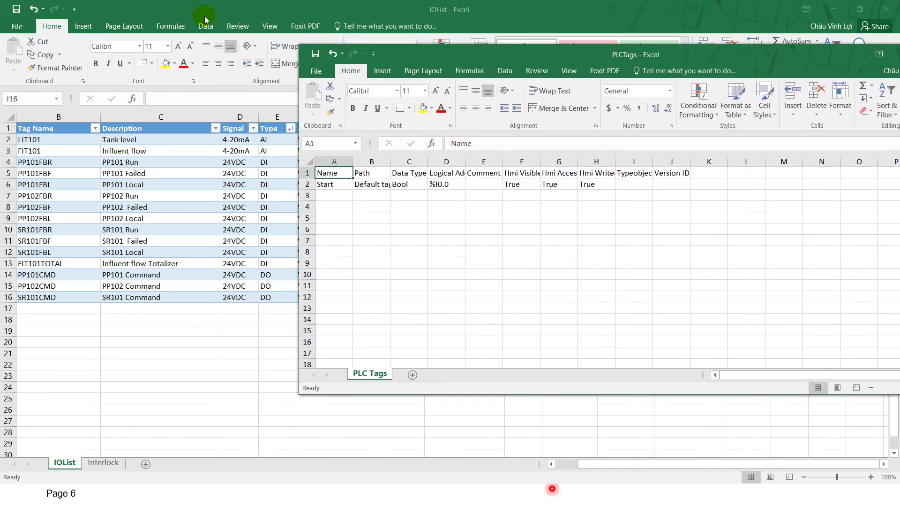
{"action": "left_click_drag", "start_coordinate": [213, 13], "coordinate": [1, 141]}
{"action": "left_click", "coordinate": [655, 106]}
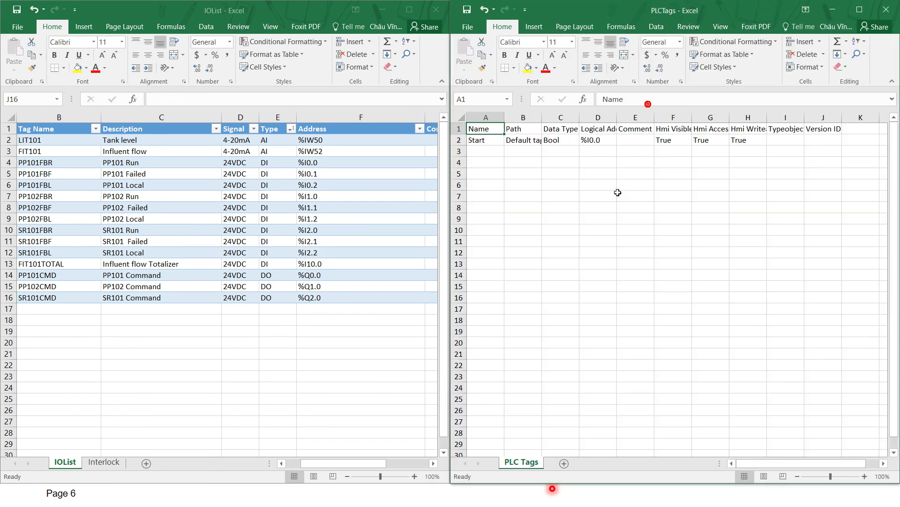
Copy the tag names in B2:B16 of IOList and paste them as values into the PLCTags Name column from A2
{"action": "left_click", "coordinate": [66, 143]}
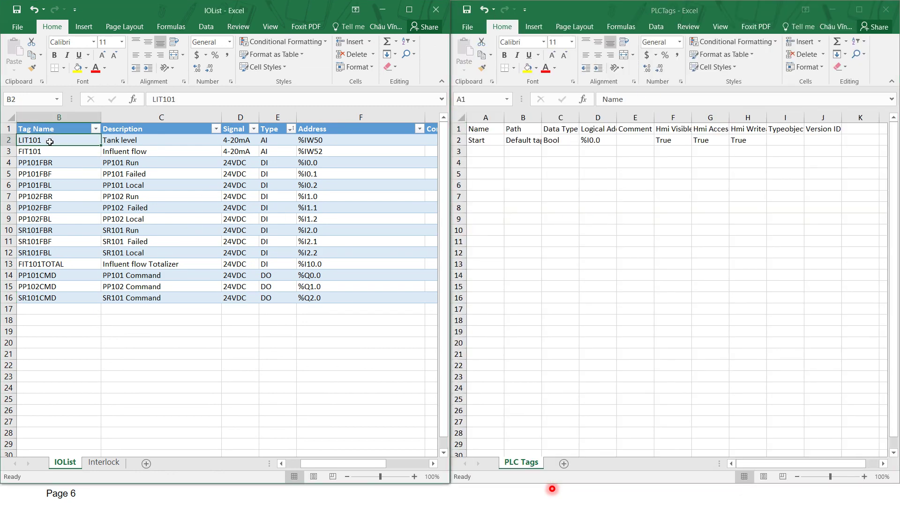
{"action": "left_click_drag", "start_coordinate": [49, 294], "coordinate": [49, 296]}
{"action": "key", "text": "ctrl+c"}
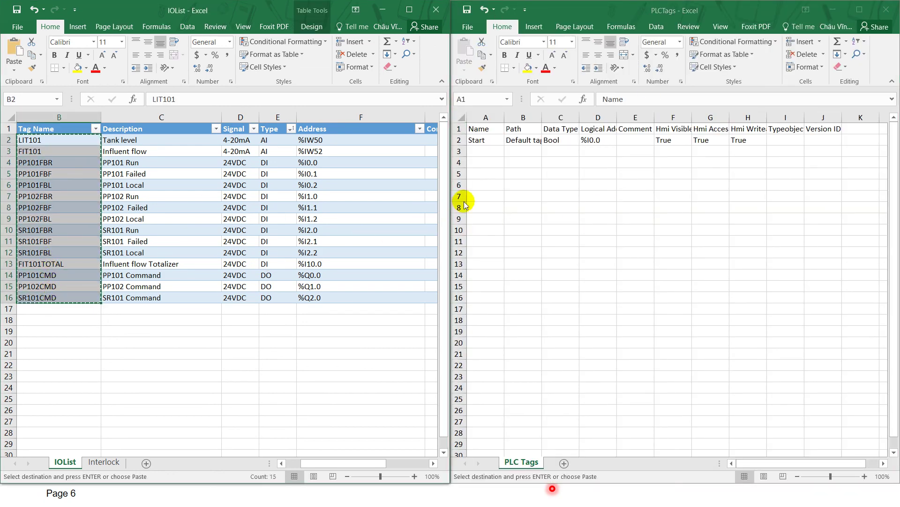
{"action": "left_click", "coordinate": [477, 149]}
{"action": "left_click_drag", "start_coordinate": [477, 148], "coordinate": [483, 365]}
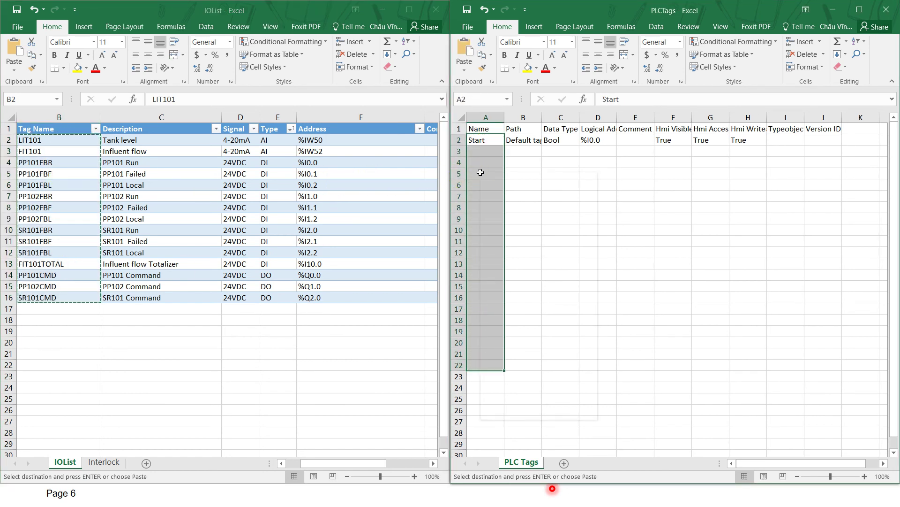
{"action": "right_click", "coordinate": [480, 175]}
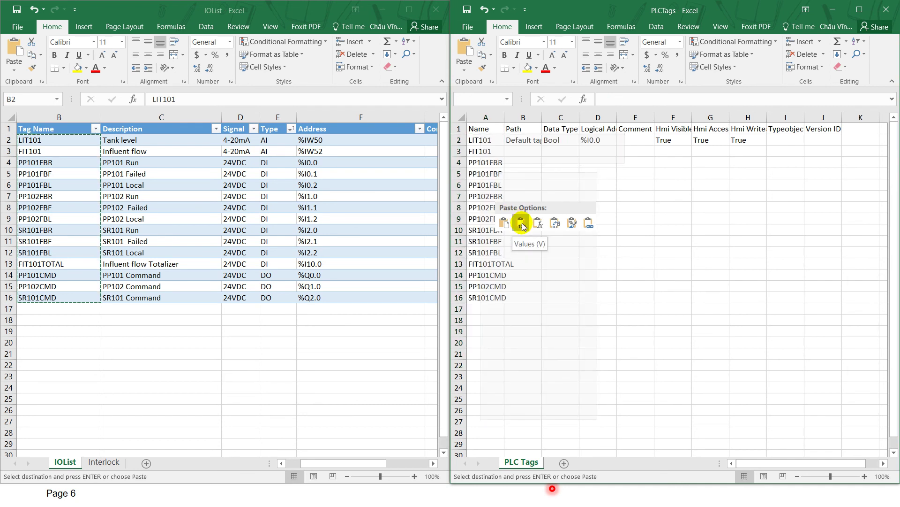
{"action": "left_click", "coordinate": [522, 224]}
Widen the Name column of the PLC Tags sheet to fit the full tag names and check the pasted entries
{"action": "left_click", "coordinate": [584, 217]}
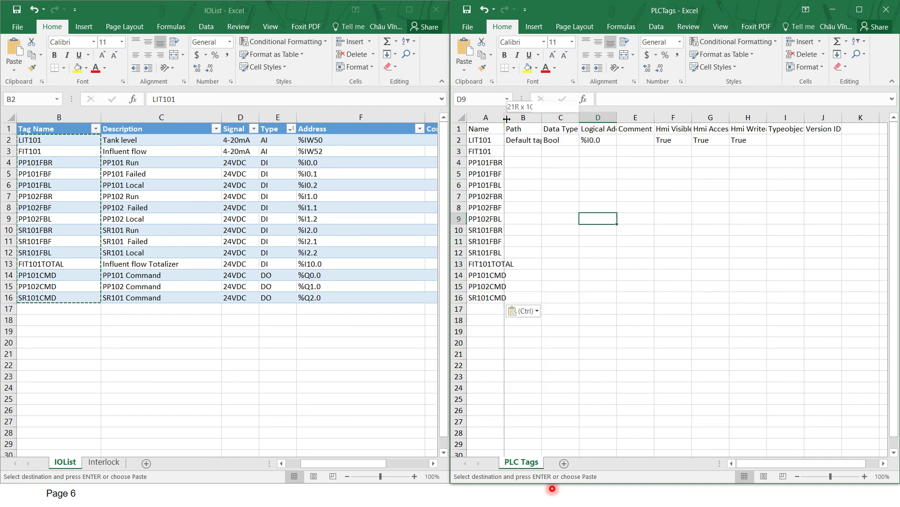
{"action": "left_click_drag", "start_coordinate": [507, 119], "coordinate": [541, 119]}
{"action": "left_click_drag", "start_coordinate": [498, 141], "coordinate": [497, 294]}
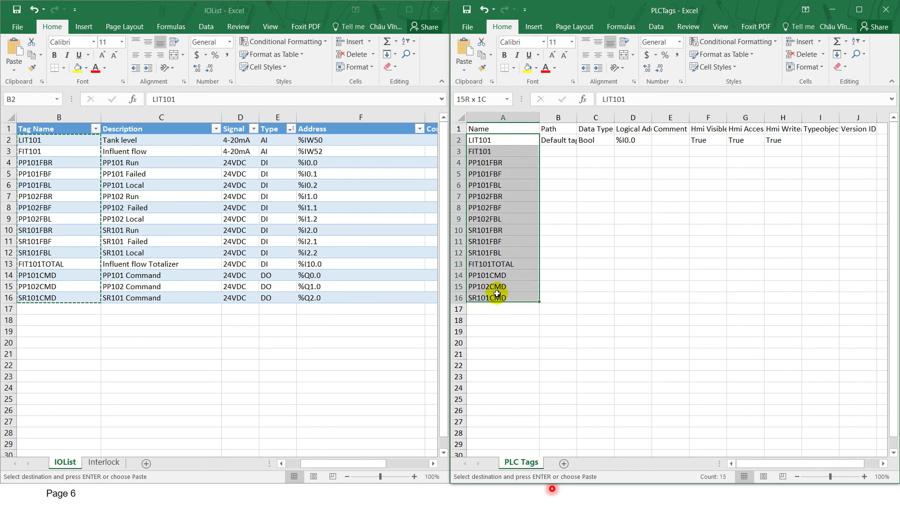
{"action": "left_click", "coordinate": [659, 245]}
Go through the Logical Address cells of the PLC Tags sheet, starting at D2 and moving down the tag rows
{"action": "left_click", "coordinate": [634, 140]}
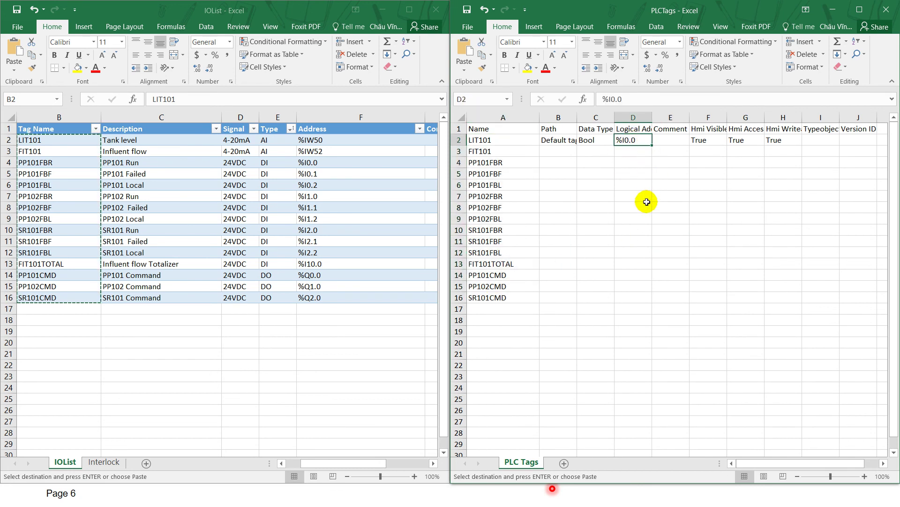
{"action": "key", "text": "Down"}
{"action": "key", "text": "Down"}
{"action": "key", "text": "Down"}
{"action": "key", "text": "Down"}
{"action": "key", "text": "Down"}
{"action": "key", "text": "Down"}
{"action": "key", "text": "Down"}
{"action": "key", "text": "Down"}
{"action": "key", "text": "Down"}
{"action": "key", "text": "Down"}
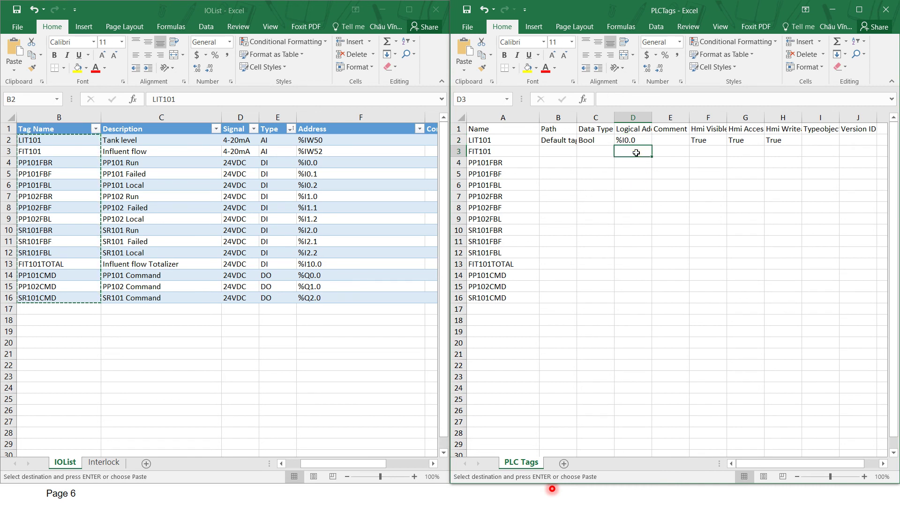
{"action": "left_click", "coordinate": [634, 140]}
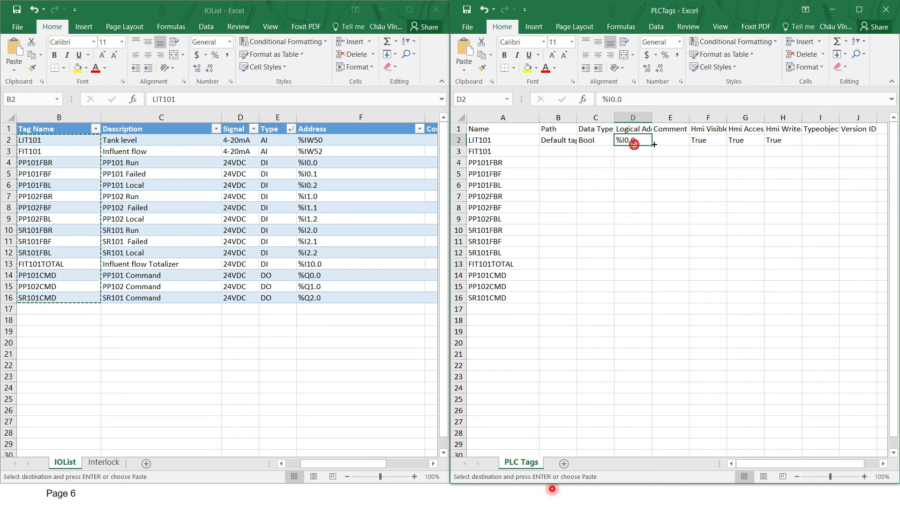
{"action": "left_click_drag", "start_coordinate": [652, 145], "coordinate": [652, 215]}
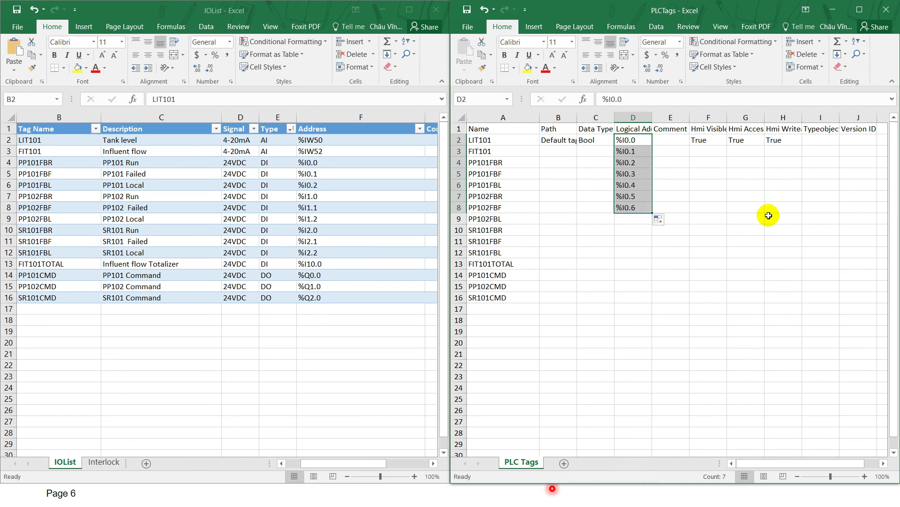
{"action": "left_click", "coordinate": [769, 216]}
{"action": "left_click_drag", "start_coordinate": [628, 140], "coordinate": [633, 207]}
{"action": "key", "text": "Delete"}
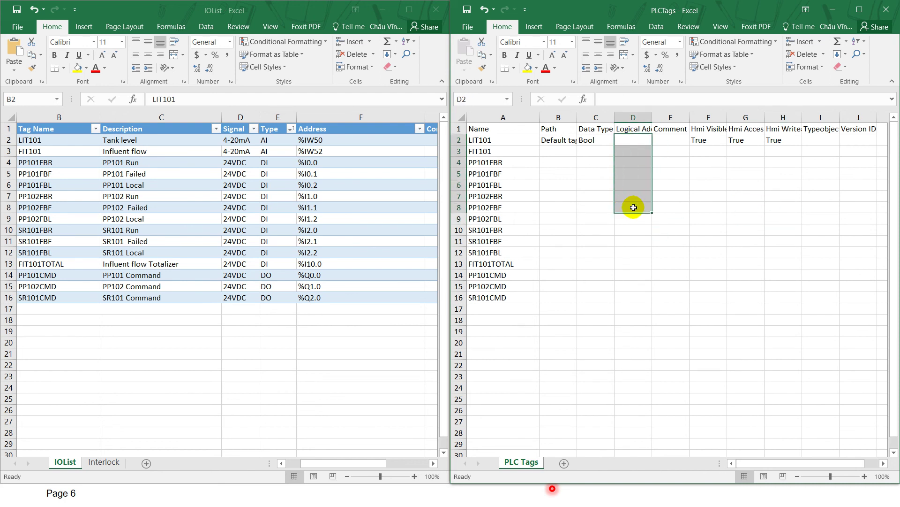
{"action": "left_click", "coordinate": [735, 192]}
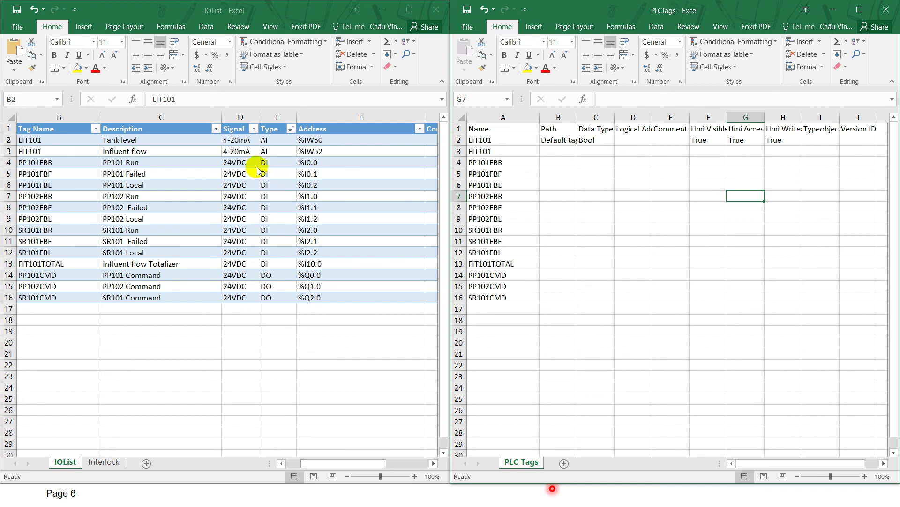
Copy all addresses from the IOList Address column and paste them as values into the PLCTags Logical Address column, starting at D2
{"action": "left_click", "coordinate": [634, 139]}
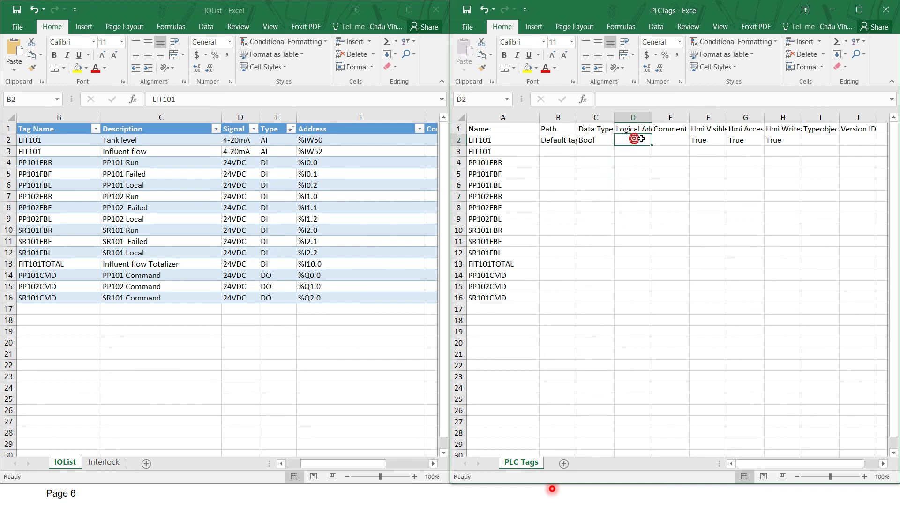
{"action": "left_click", "coordinate": [323, 139]}
{"action": "left_click_drag", "start_coordinate": [340, 140], "coordinate": [346, 297]}
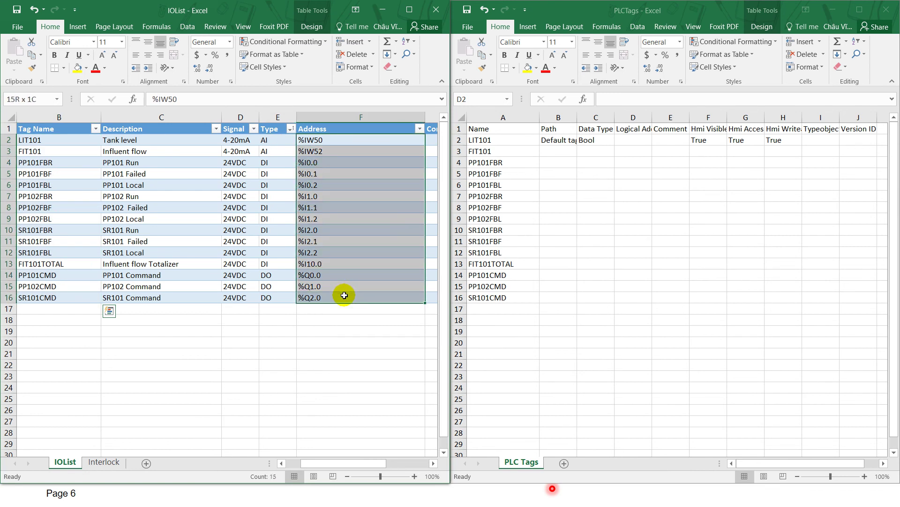
{"action": "key", "text": "ctrl+c"}
{"action": "left_click_drag", "start_coordinate": [637, 137], "coordinate": [633, 332]}
{"action": "right_click", "coordinate": [623, 248]}
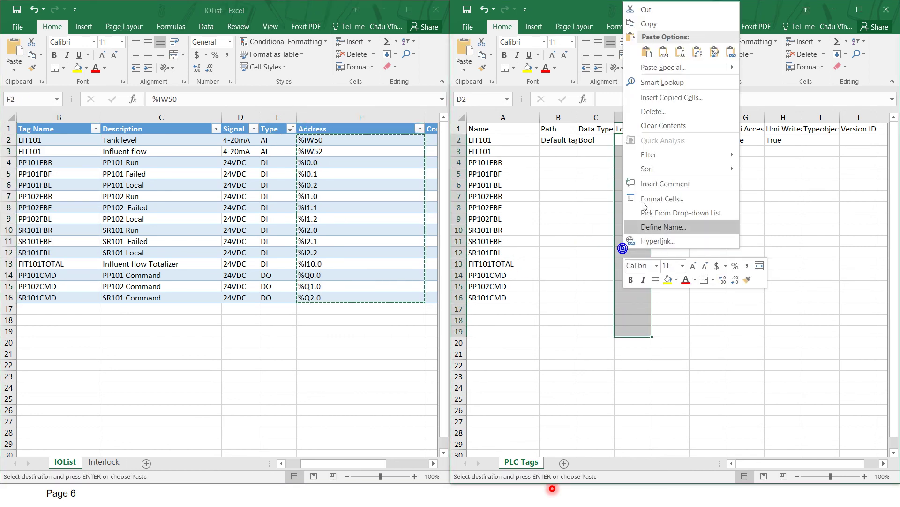
{"action": "left_click", "coordinate": [663, 52]}
{"action": "left_click", "coordinate": [709, 218]}
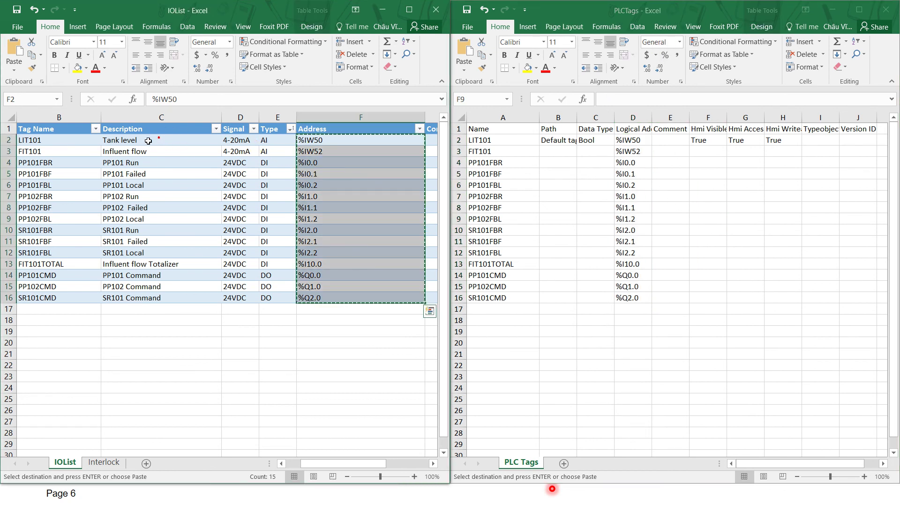
Copy all descriptions from the IOList Description column and paste them as values into the PLCTags Comment column, starting at E2
{"action": "left_click_drag", "start_coordinate": [122, 140], "coordinate": [161, 300]}
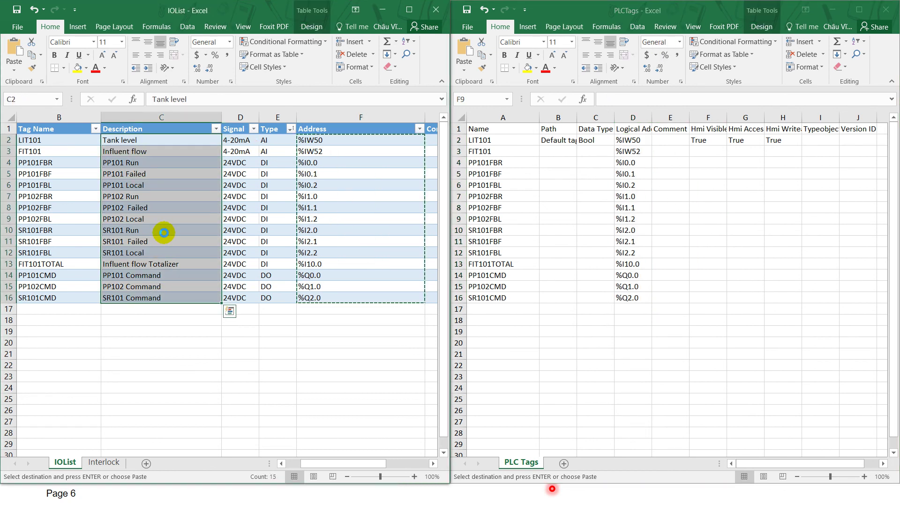
{"action": "key", "text": "ctrl+c"}
{"action": "left_click_drag", "start_coordinate": [668, 139], "coordinate": [659, 359]}
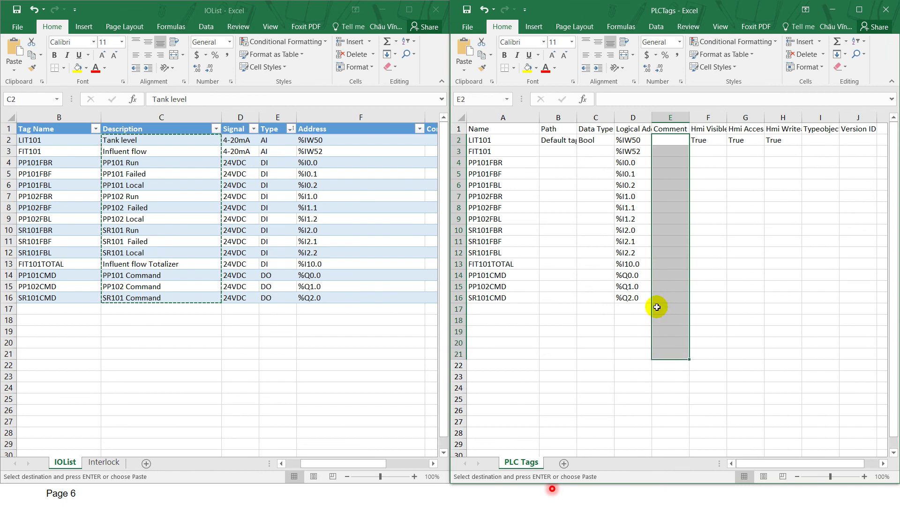
{"action": "right_click", "coordinate": [657, 306]}
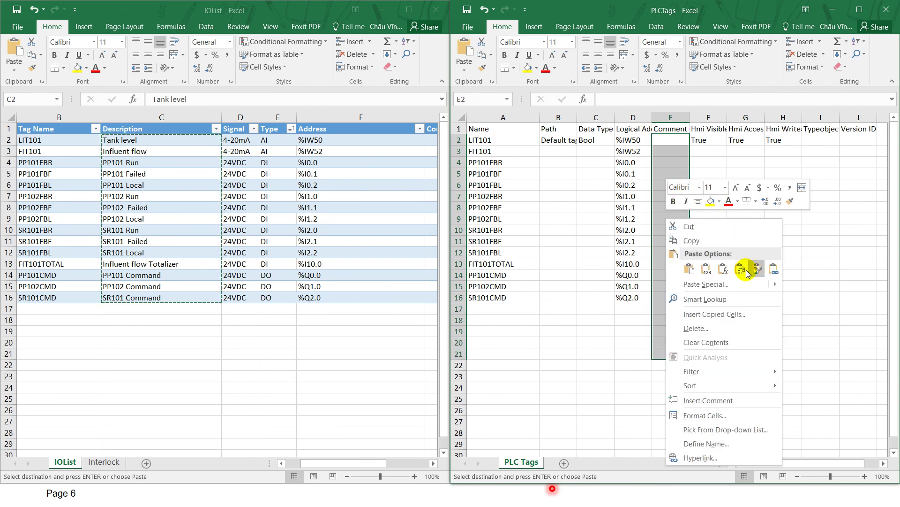
{"action": "left_click", "coordinate": [707, 269]}
{"action": "left_click", "coordinate": [791, 231]}
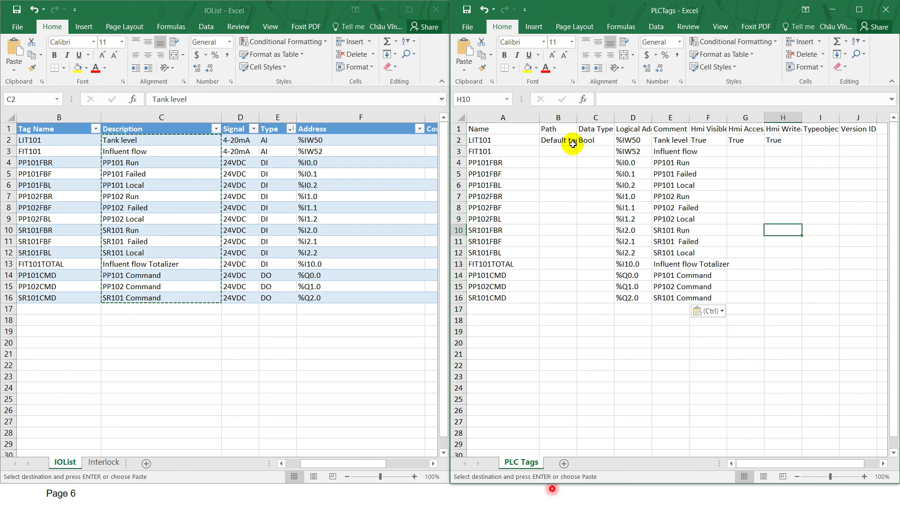
Set the data type of the LIT101 and FIT101 tags to Int
{"action": "left_click_drag", "start_coordinate": [558, 140], "coordinate": [593, 140]}
{"action": "left_click", "coordinate": [779, 178]}
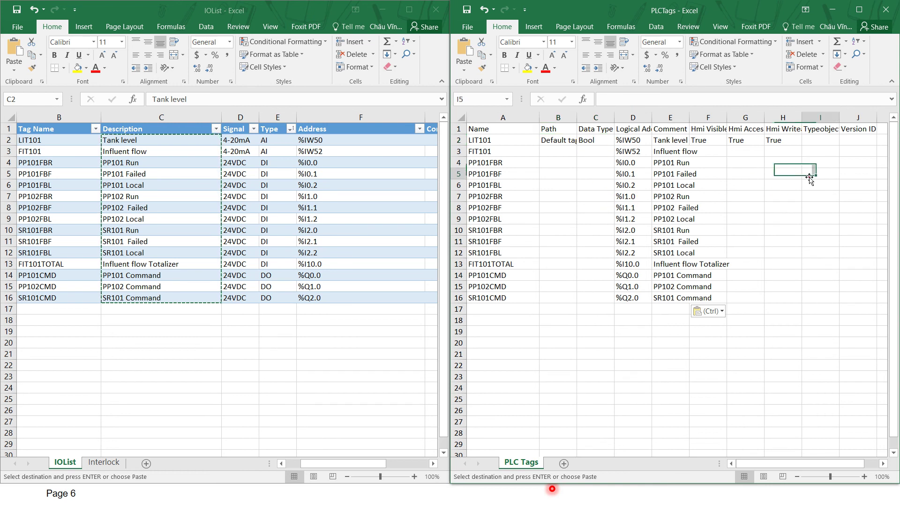
{"action": "left_click", "coordinate": [598, 140]}
{"action": "type", "text": "Int"}
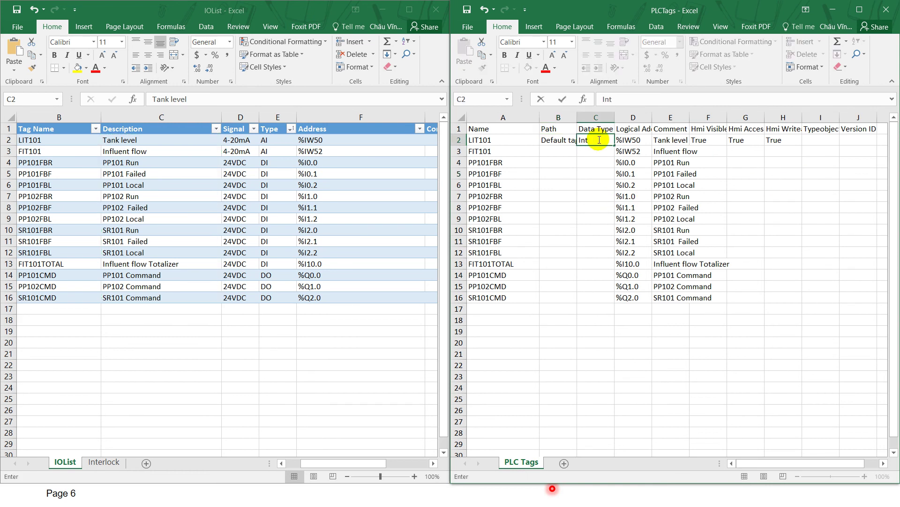
{"action": "key", "text": "Return"}
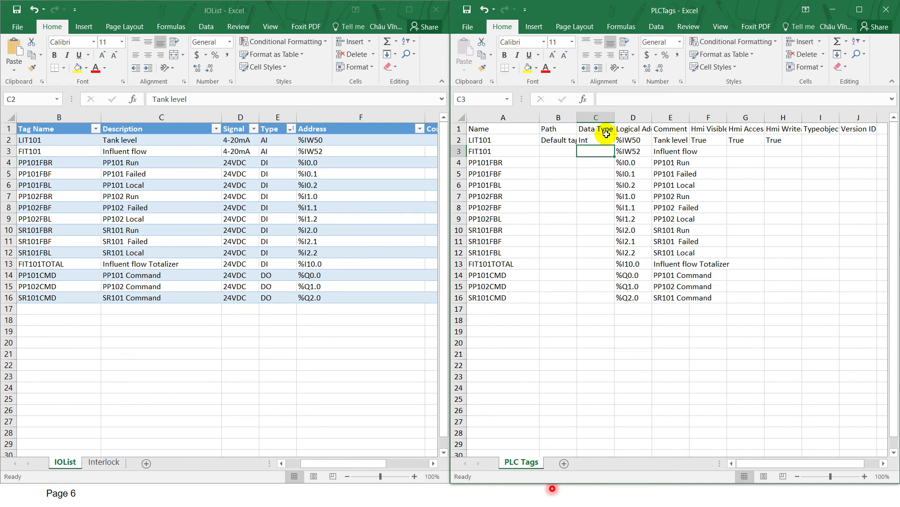
{"action": "type", "text": "Int"}
{"action": "key", "text": "Return"}
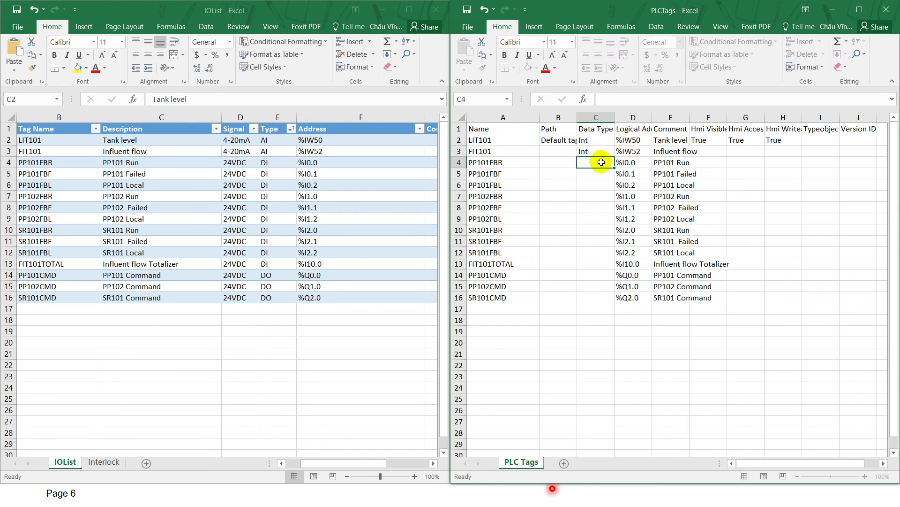
Copy the "Default tag table" path from B2 into the Path cells of all remaining tags, B3 to B16
{"action": "left_click", "coordinate": [561, 142]}
{"action": "key", "text": "ctrl+c"}
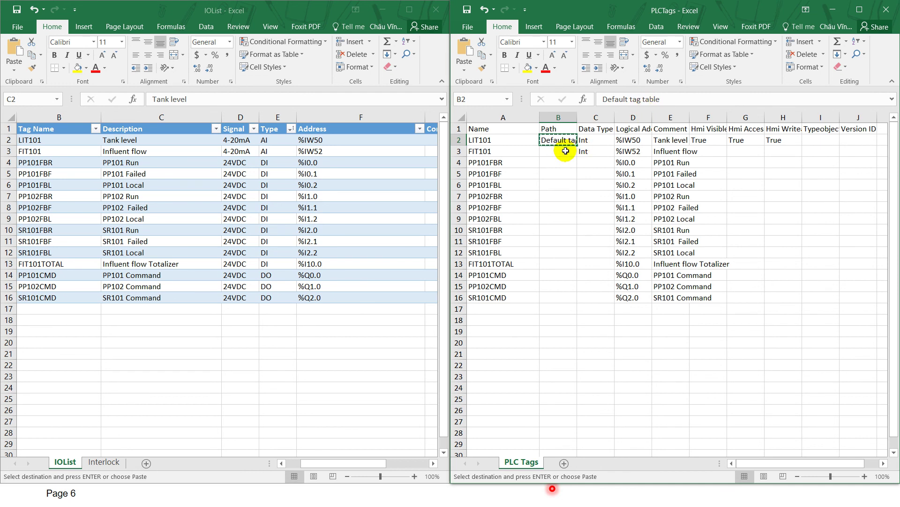
{"action": "left_click_drag", "start_coordinate": [566, 150], "coordinate": [575, 297]}
{"action": "key", "text": "ctrl+v"}
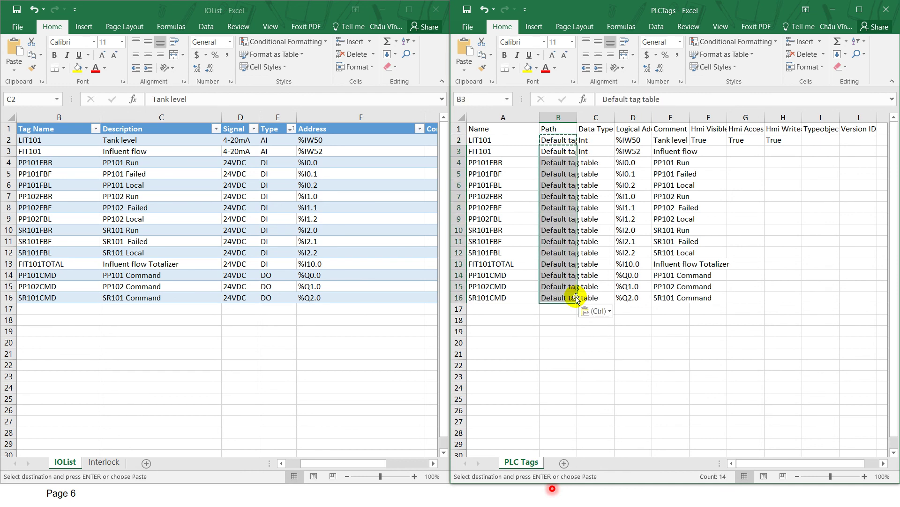
Set the data type to Bool for every tag from PP101FBR to SR101CMD, rows 4 to 16
{"action": "left_click", "coordinate": [593, 163]}
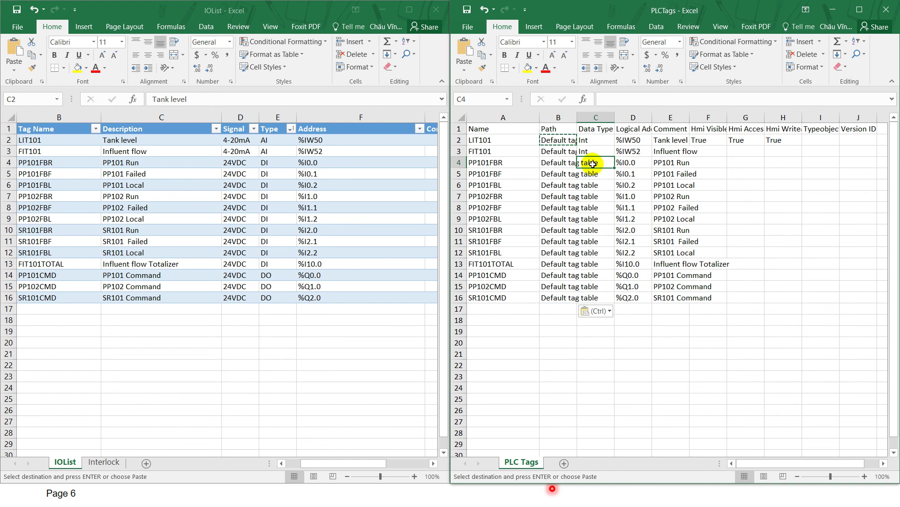
{"action": "type", "text": "Boo"}
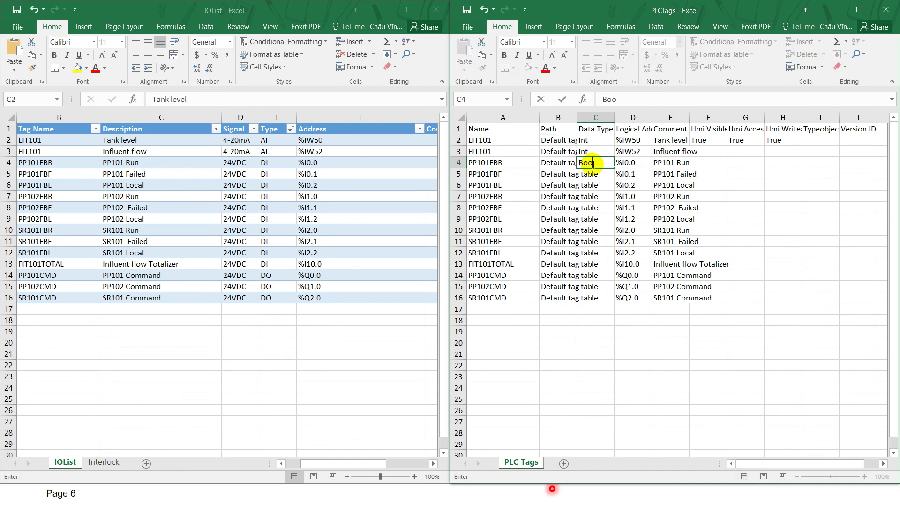
{"action": "type", "text": "l"}
{"action": "key", "text": "Return"}
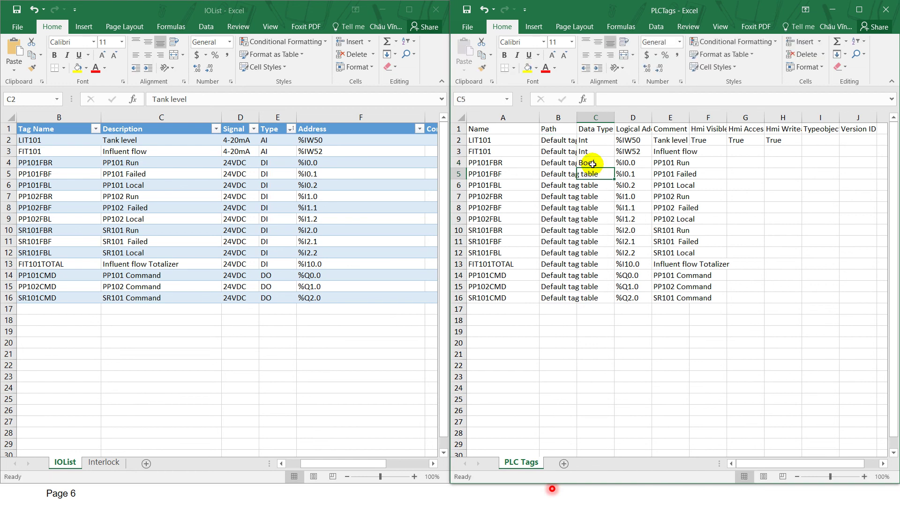
{"action": "left_click", "coordinate": [594, 164]}
{"action": "key", "text": "ctrl+c"}
{"action": "left_click_drag", "start_coordinate": [599, 175], "coordinate": [605, 297]}
{"action": "key", "text": "ctrl+v"}
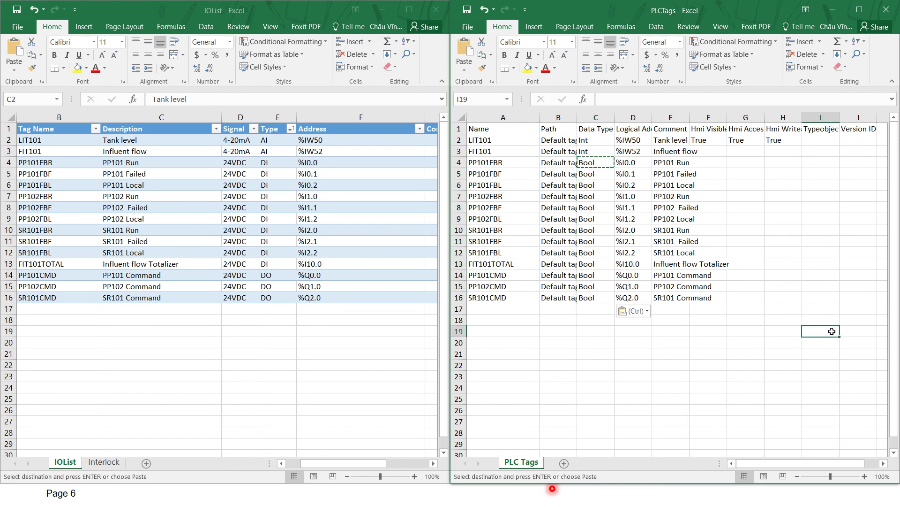
Copy LIT101's Hmi Visible through Version ID cells, F2:J2, to the remaining tag rows 3 to 16
{"action": "left_click_drag", "start_coordinate": [699, 141], "coordinate": [862, 142]}
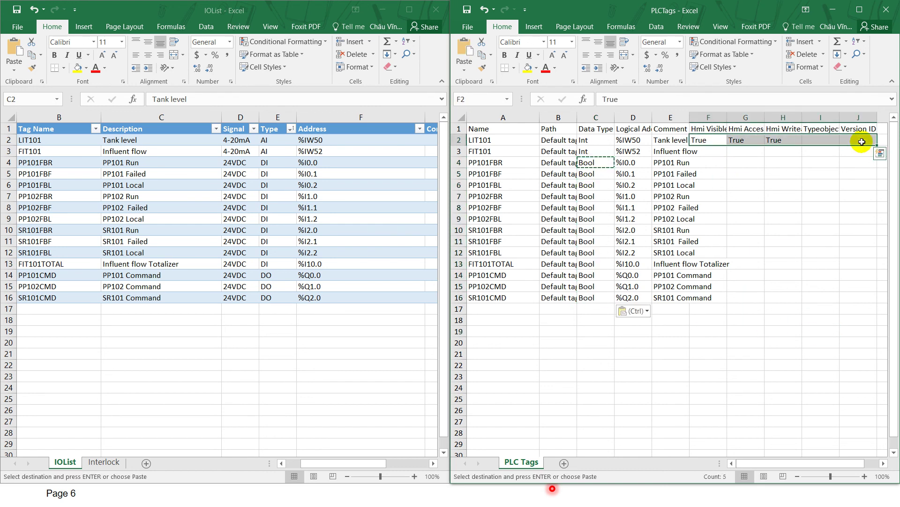
{"action": "key", "text": "ctrl+c"}
{"action": "left_click_drag", "start_coordinate": [708, 151], "coordinate": [860, 293]}
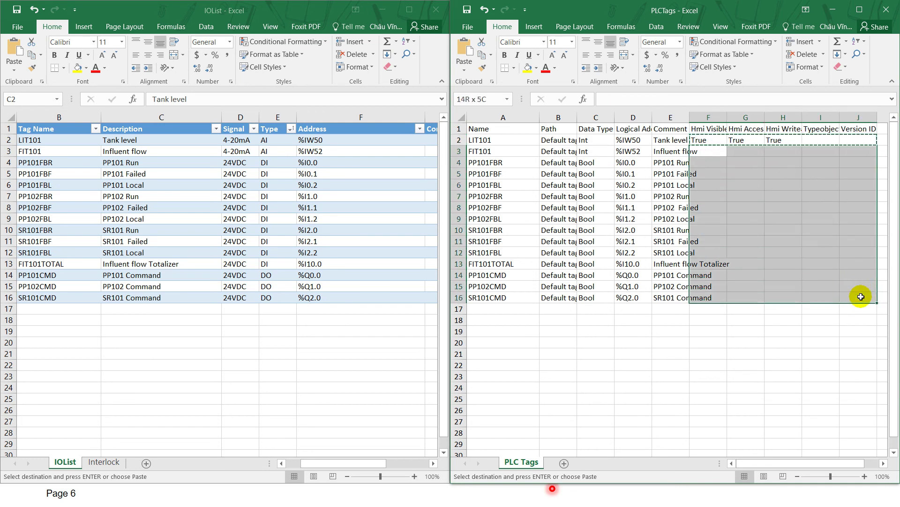
{"action": "key", "text": "ctrl+v"}
{"action": "left_click", "coordinate": [824, 364]}
{"action": "scroll", "coordinate": [744, 293], "scroll_direction": "down", "scroll_amount": 1}
{"action": "left_click", "coordinate": [825, 235]}
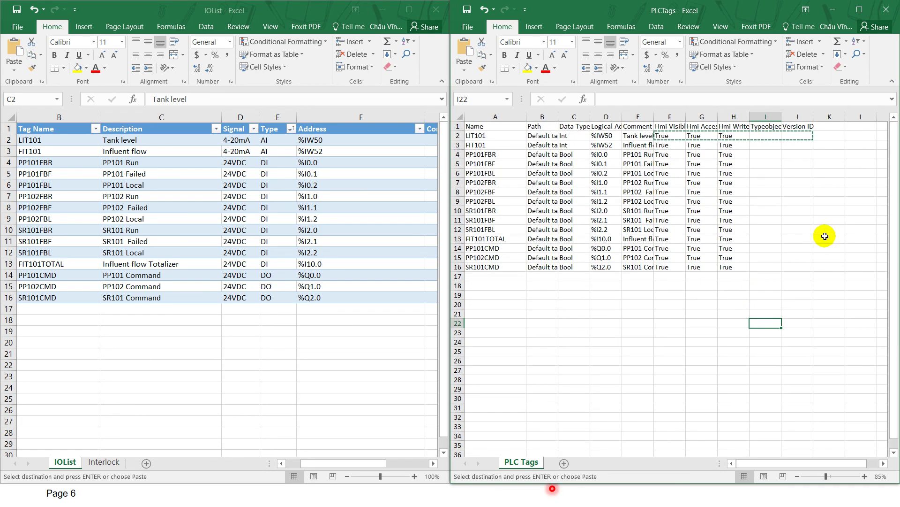
{"action": "key", "text": "Escape"}
{"action": "left_click", "coordinate": [862, 192]}
Save the PLCTags workbook, close both it and IOList, and select the PLCTags file in the FATC Sharing folder
{"action": "left_click", "coordinate": [468, 9]}
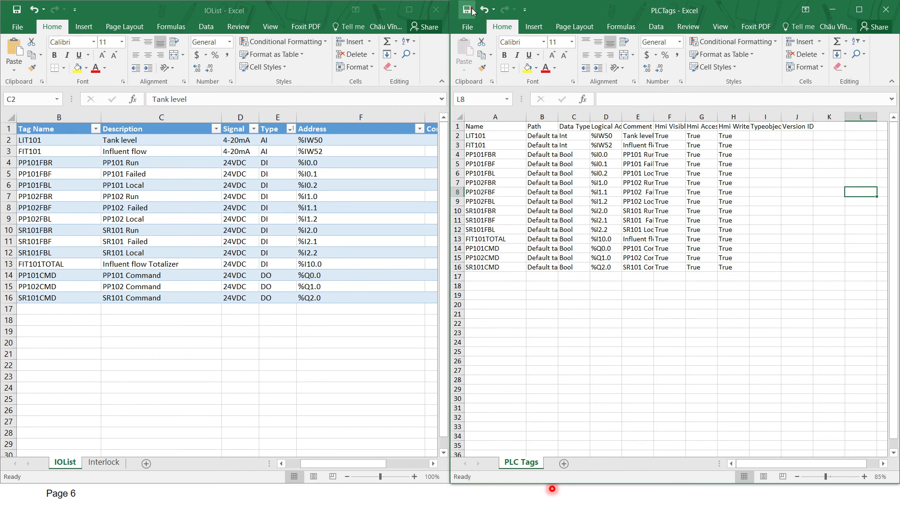
{"action": "left_click", "coordinate": [886, 9]}
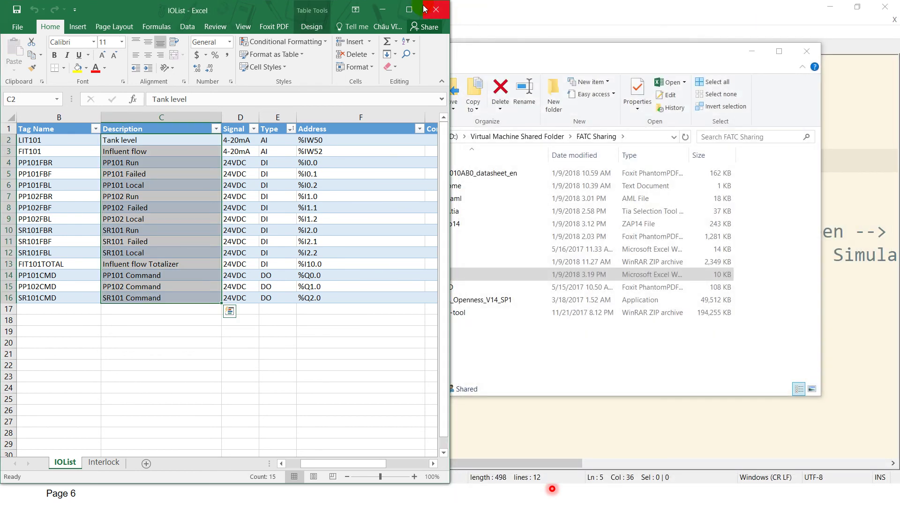
{"action": "left_click", "coordinate": [435, 6]}
{"action": "left_click", "coordinate": [451, 271]}
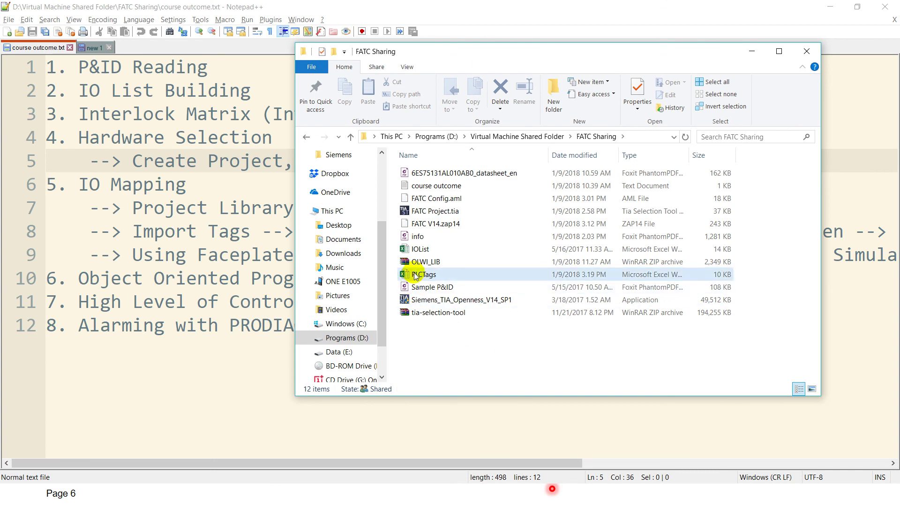
{"action": "left_click", "coordinate": [413, 274]}
Switch to TIA Portal and import the tags from PLCTags.xlsx in the FATC Sharing folder into the Default tag table
{"action": "key", "text": "super"}
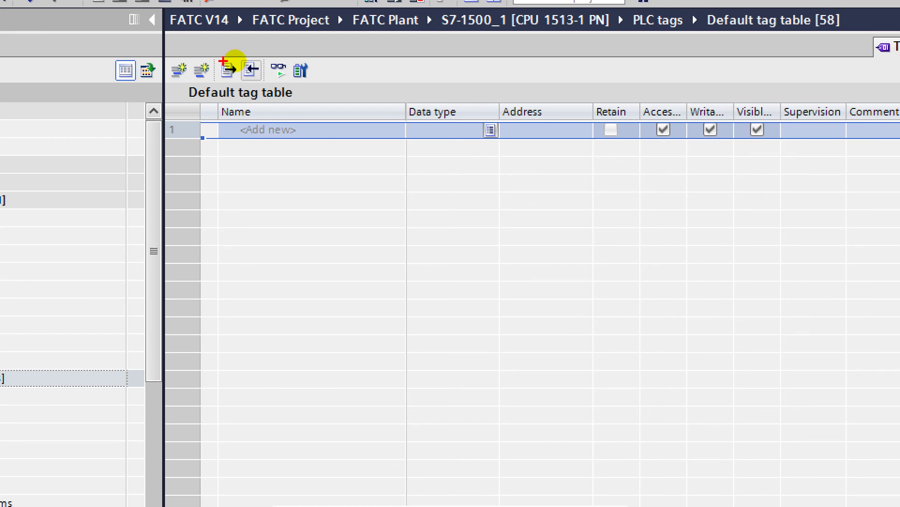
{"action": "mouse_move", "coordinate": [226, 51]}
{"action": "left_mouse_down"}
{"action": "mouse_move", "coordinate": [225, 82]}
{"action": "mouse_move", "coordinate": [224, 52]}
{"action": "mouse_move", "coordinate": [261, 78]}
{"action": "mouse_move", "coordinate": [257, 57]}
{"action": "left_mouse_up"}
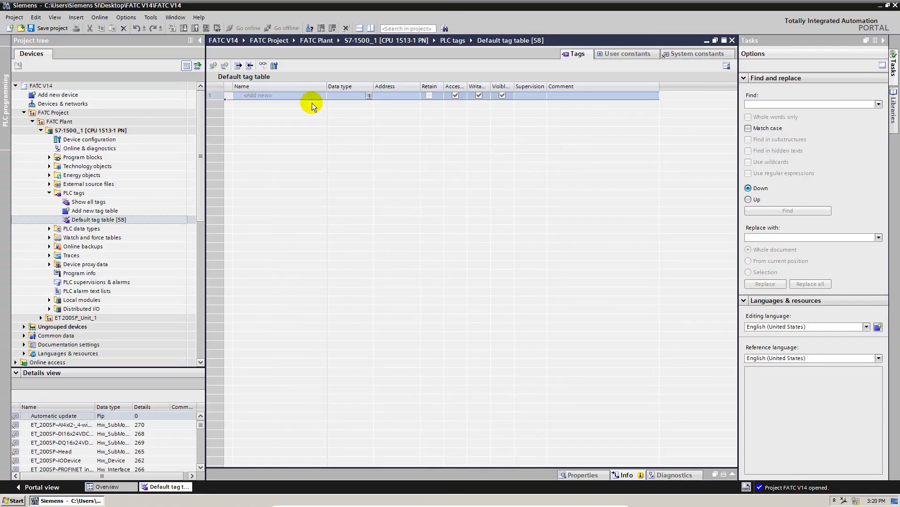
{"action": "left_click", "coordinate": [252, 70]}
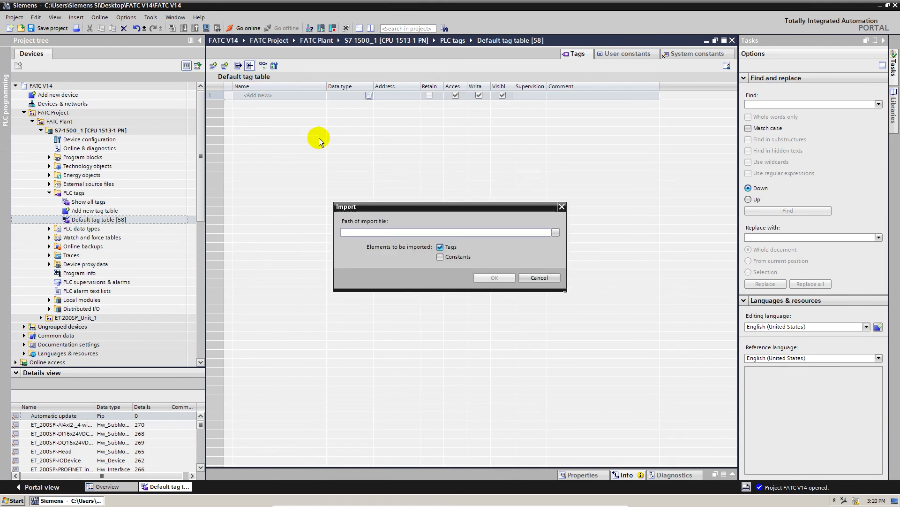
{"action": "left_click", "coordinate": [556, 233]}
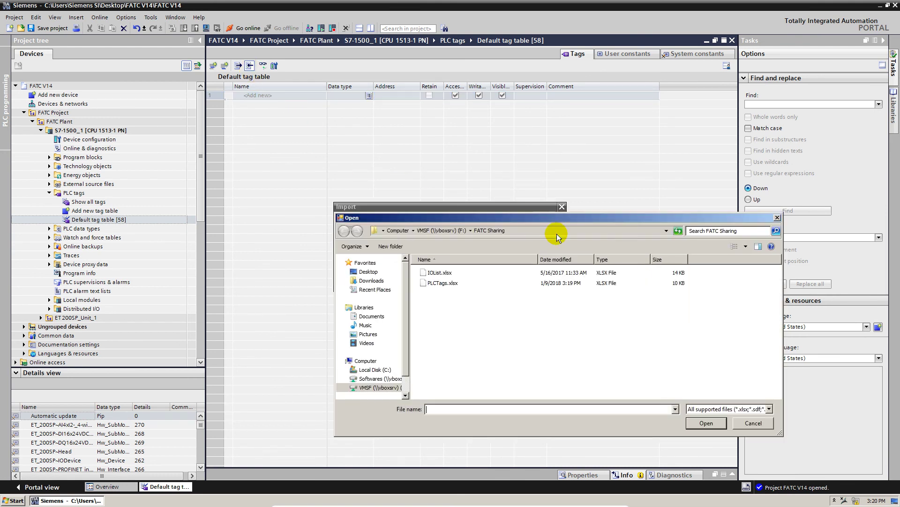
{"action": "double_click", "coordinate": [462, 279]}
{"action": "left_click", "coordinate": [496, 286]}
{"action": "left_click", "coordinate": [496, 287]}
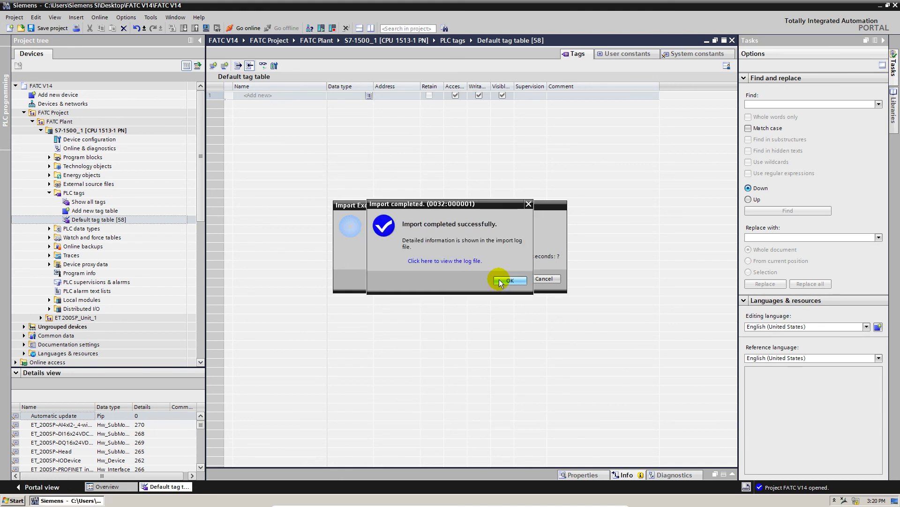
{"action": "left_click", "coordinate": [501, 281]}
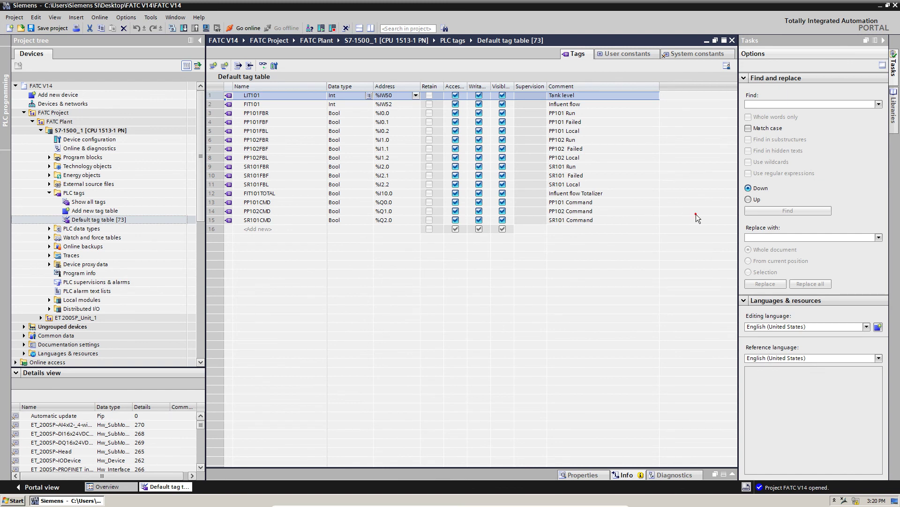
{"action": "left_click", "coordinate": [645, 221]}
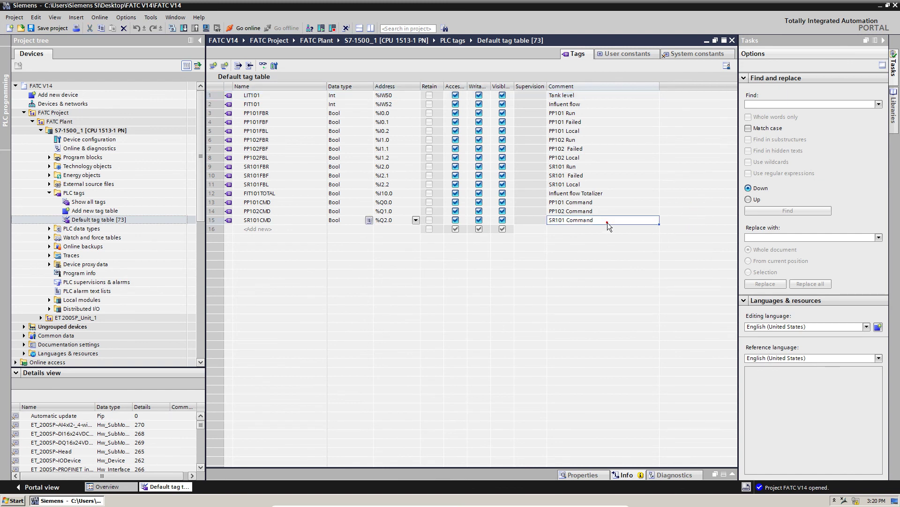
Review the names and comments of the imported tags, LIT101 to SR101CMD, in the Default tag table
{"action": "left_click", "coordinate": [280, 99]}
{"action": "left_click", "coordinate": [581, 103]}
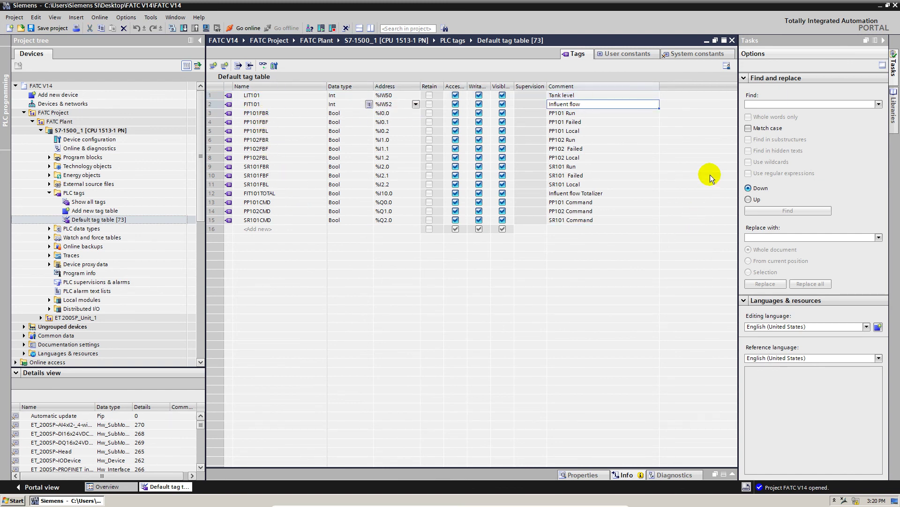
{"action": "left_click_drag", "start_coordinate": [580, 95], "coordinate": [590, 230]}
{"action": "left_click_drag", "start_coordinate": [592, 290], "coordinate": [594, 296]}
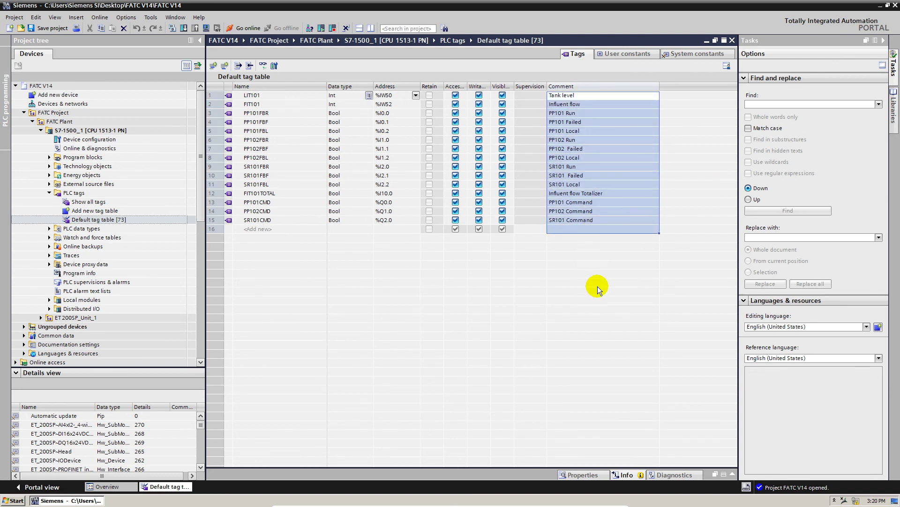
{"action": "left_click", "coordinate": [604, 211]}
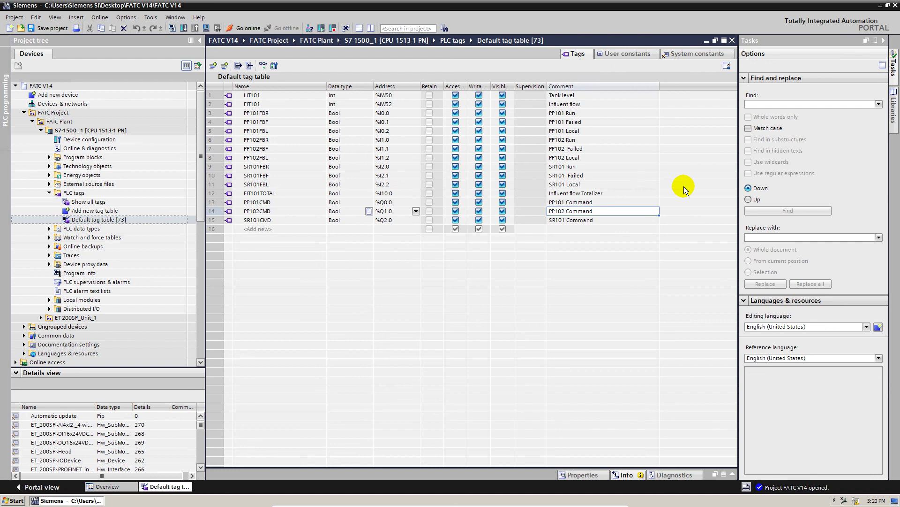
{"action": "left_click_drag", "start_coordinate": [252, 95], "coordinate": [263, 221]}
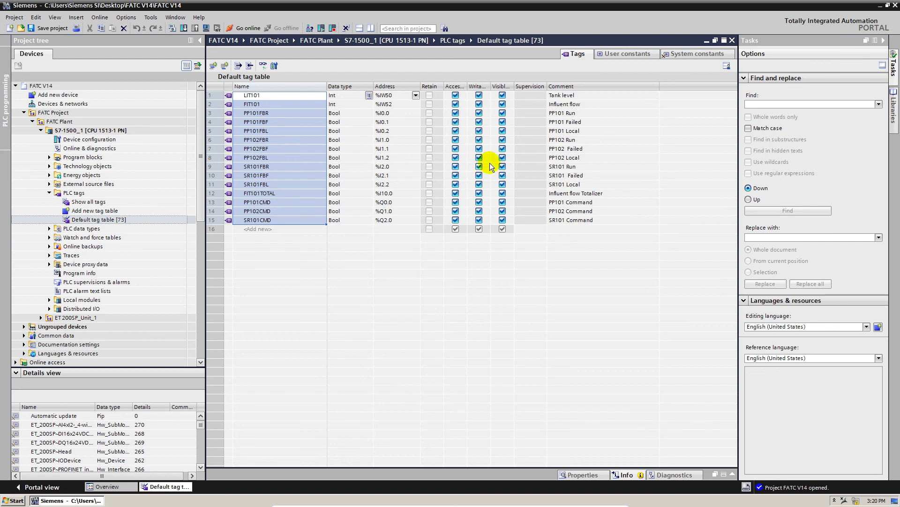
{"action": "left_click", "coordinate": [597, 158]}
{"action": "left_click", "coordinate": [597, 160]}
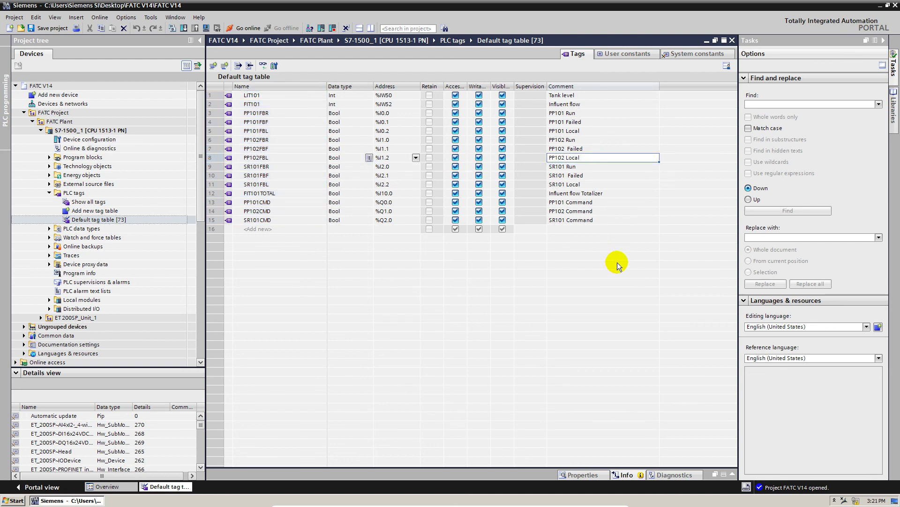
{"action": "left_click_drag", "start_coordinate": [567, 94], "coordinate": [591, 279]}
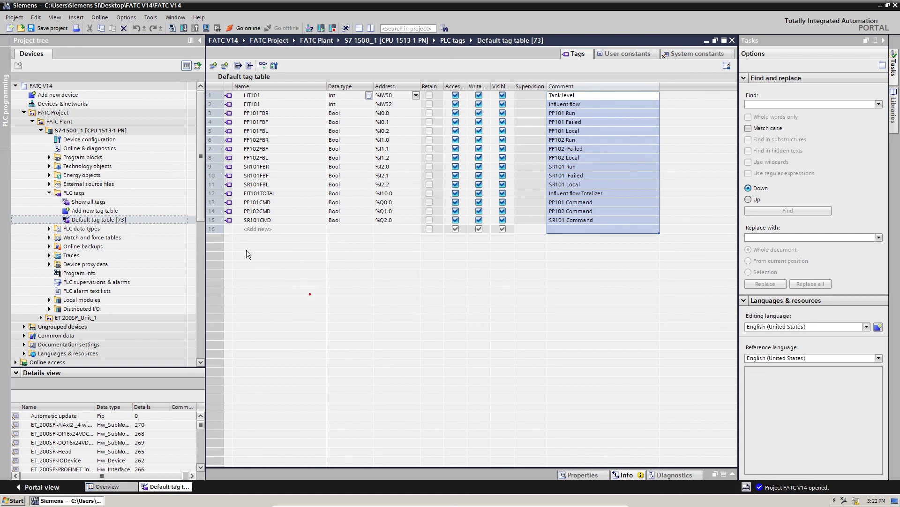
Save the FATC V14 project and close TIA Portal
{"action": "left_click", "coordinate": [96, 120]}
{"action": "left_click", "coordinate": [47, 29]}
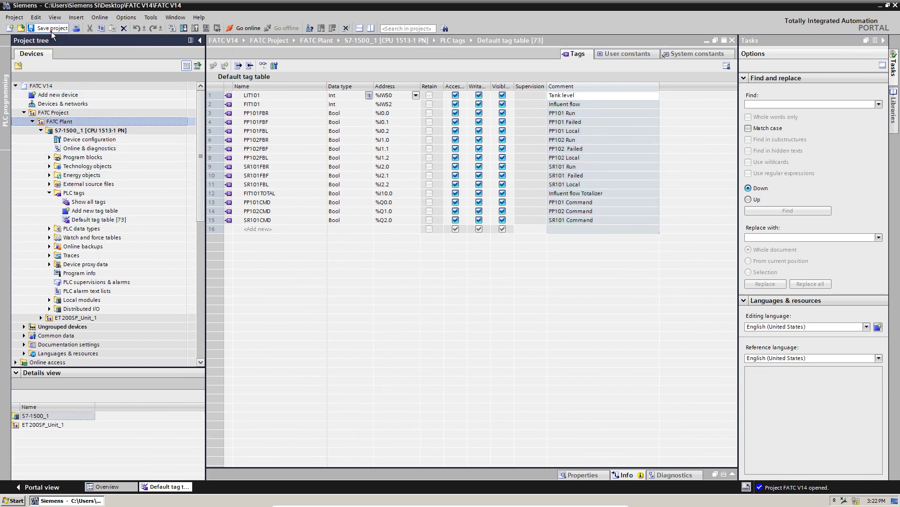
{"action": "left_click", "coordinate": [896, 6]}
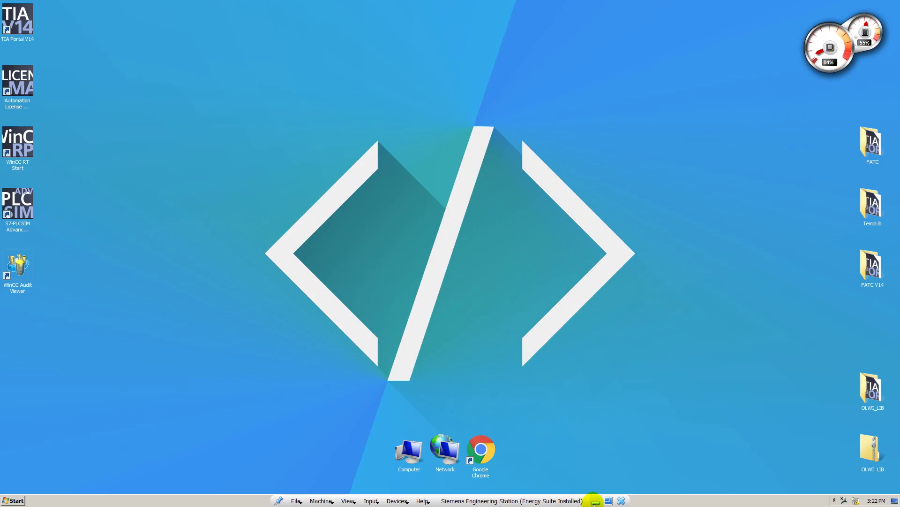
Switch to course outcome.txt in Notepad++ and read the Create Project, Import Tags and IO Mapping items
{"action": "left_click", "coordinate": [595, 501]}
{"action": "left_click", "coordinate": [569, 461]}
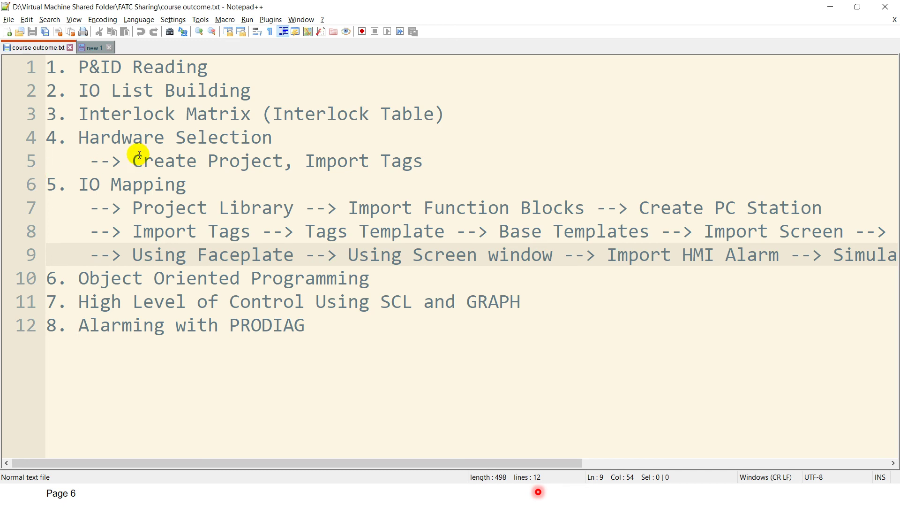
{"action": "left_click_drag", "start_coordinate": [133, 160], "coordinate": [443, 161]}
{"action": "left_click", "coordinate": [190, 184]}
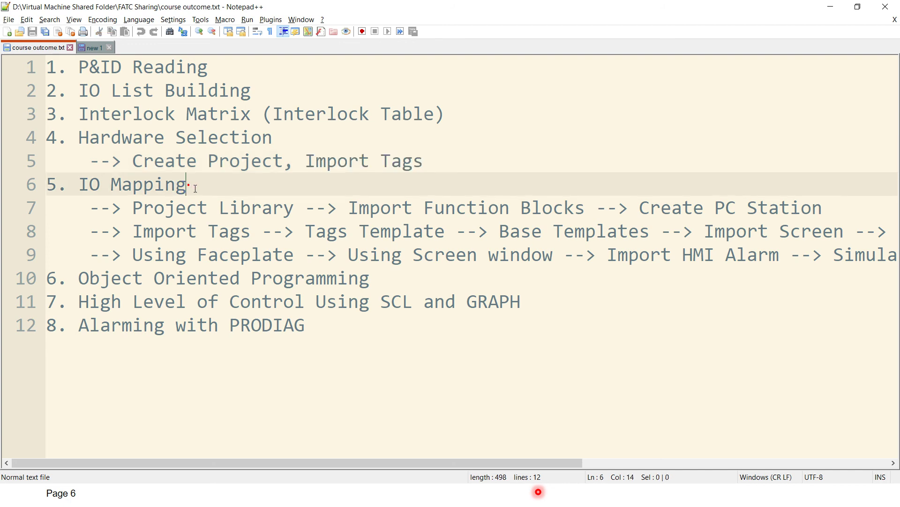
{"action": "left_click_drag", "start_coordinate": [190, 184], "coordinate": [48, 191]}
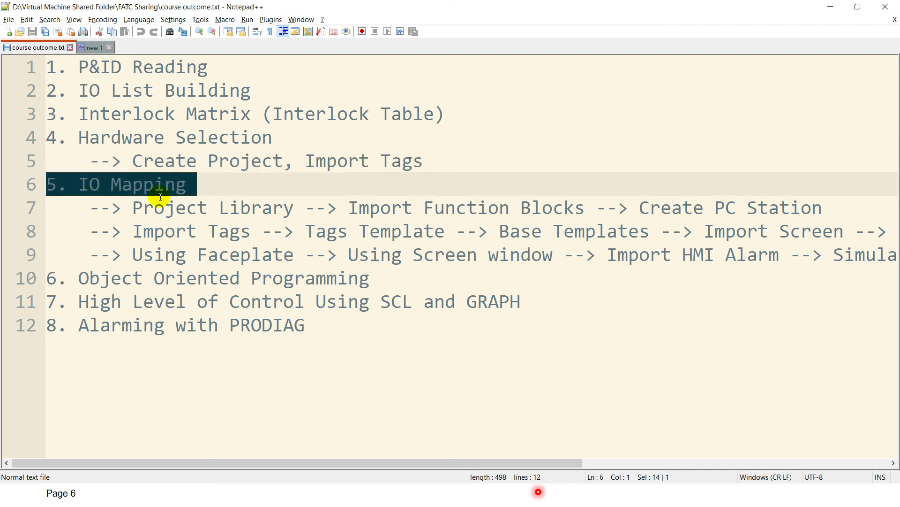
{"action": "left_click", "coordinate": [226, 182]}
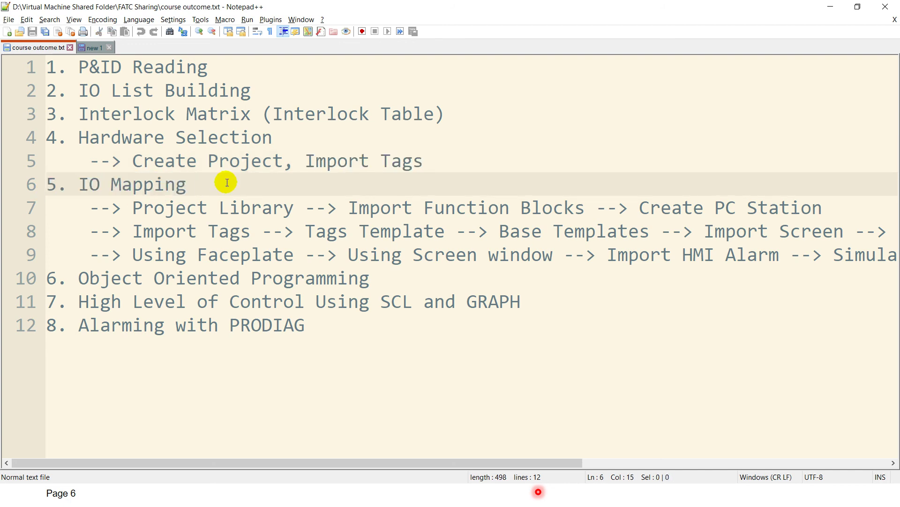
Switch to the PowerPoint slide show and advance to the IO Mapping slide's Motor Control block
{"action": "key", "text": "alt+Tab"}
{"action": "key", "text": "alt+Tab"}
{"action": "key", "text": "alt+Tab"}
{"action": "key", "text": "alt+Tab"}
{"action": "key", "text": "alt+Tab"}
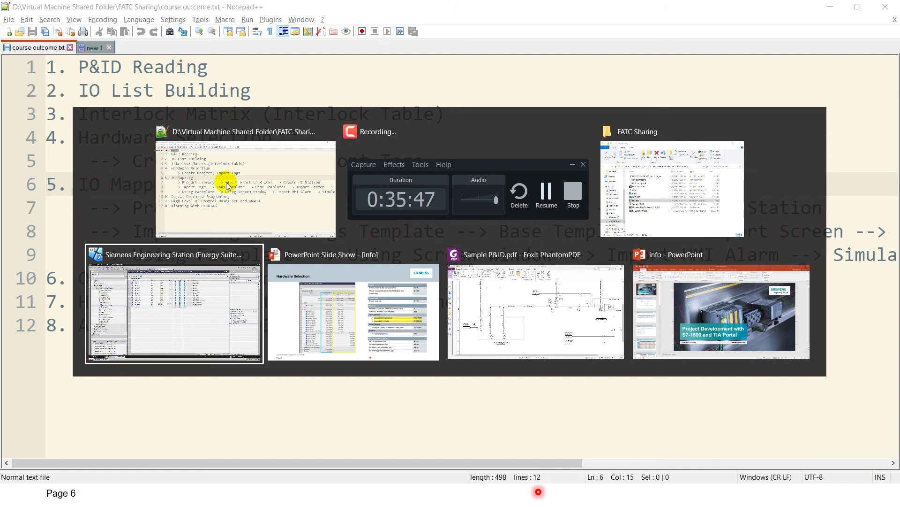
{"action": "key", "text": "alt+Tab"}
{"action": "key", "text": "alt+Tab"}
{"action": "key", "text": "alt+Tab"}
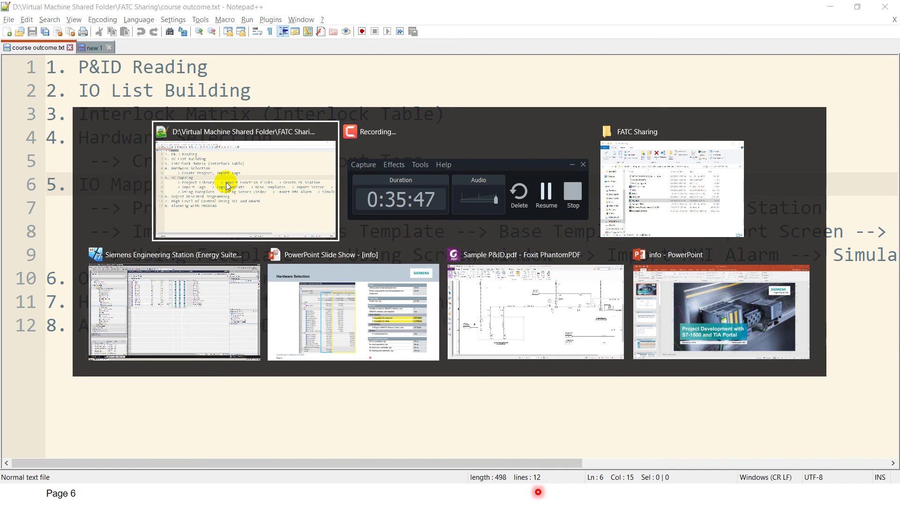
{"action": "left_click", "coordinate": [272, 311]}
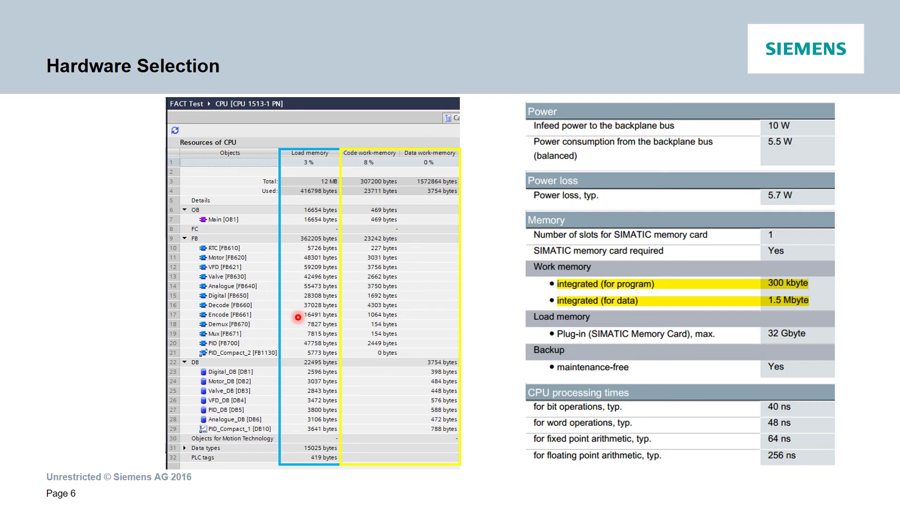
{"action": "key", "text": "Right"}
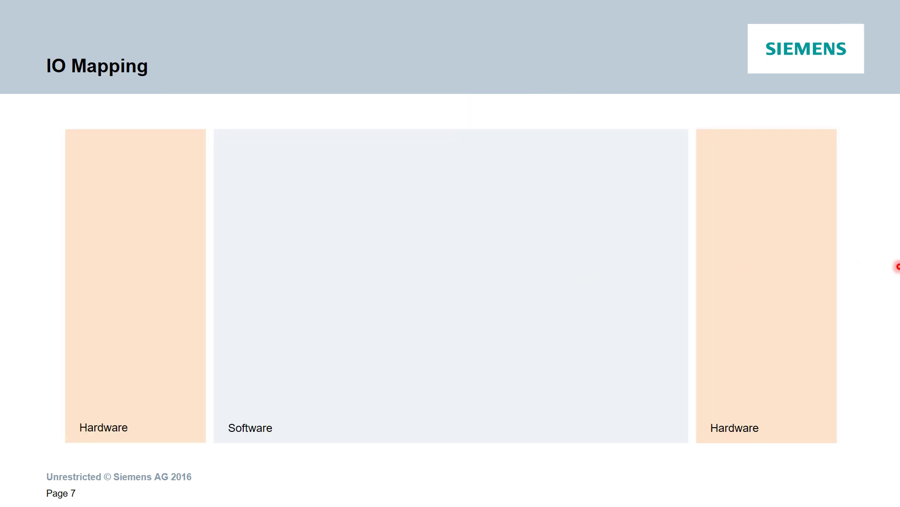
{"action": "key", "text": "Right"}
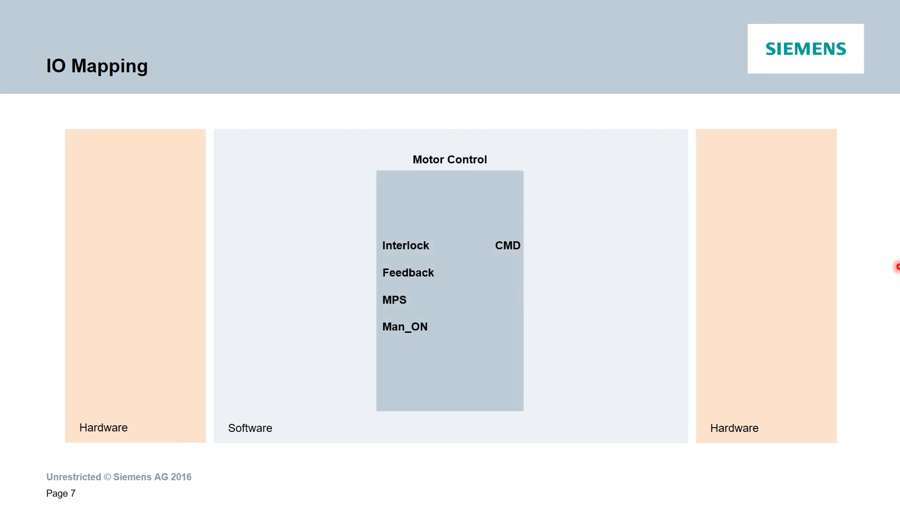
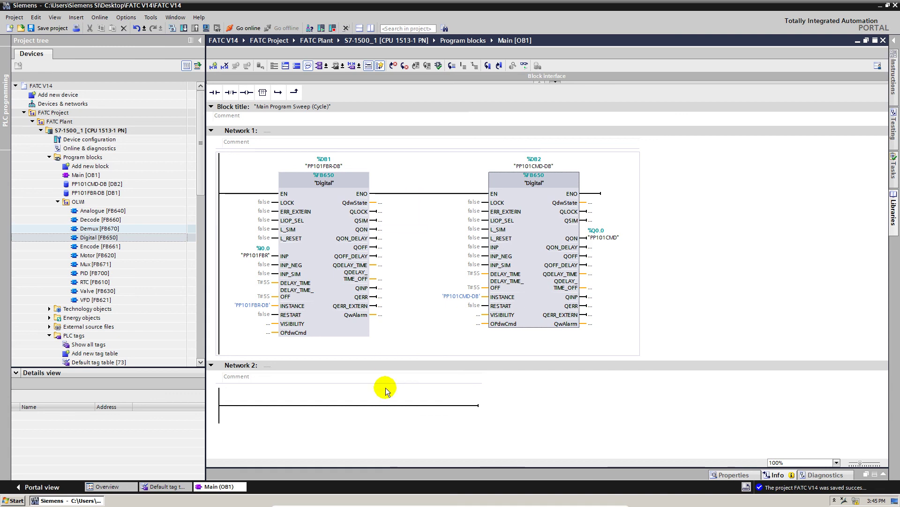
{"action": "left_click", "coordinate": [384, 405]}
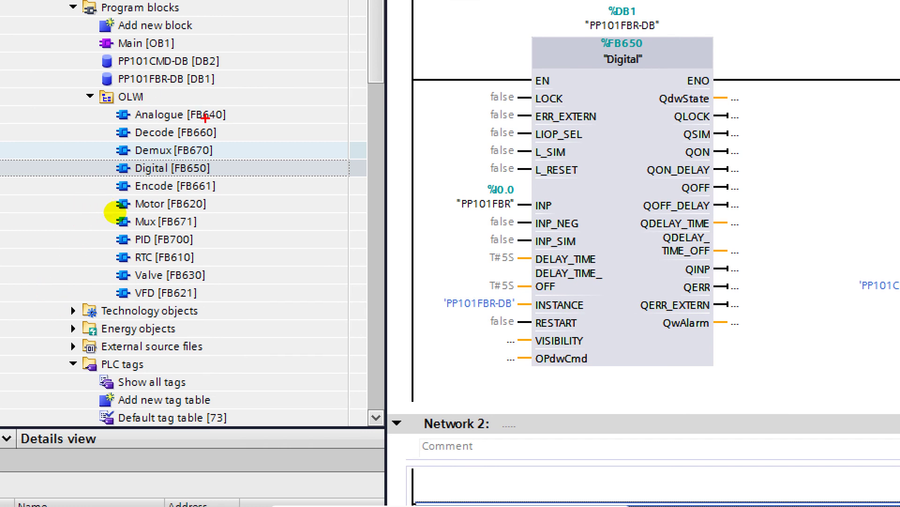
{"action": "left_click_drag", "start_coordinate": [190, 120], "coordinate": [224, 120]}
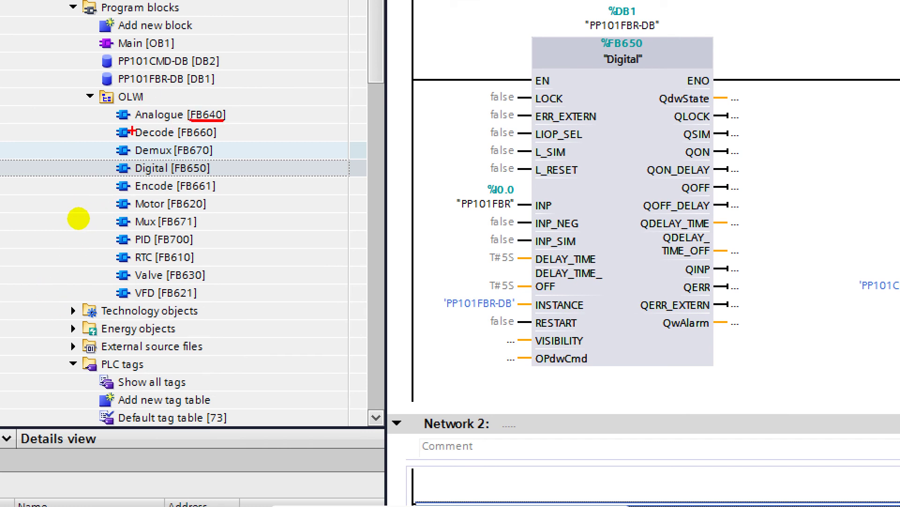
{"action": "left_click_drag", "start_coordinate": [136, 125], "coordinate": [176, 125]}
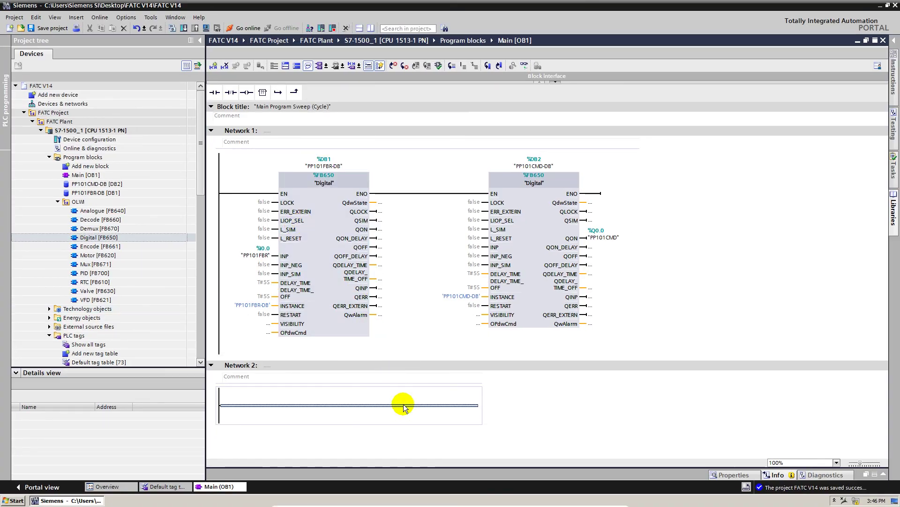
{"action": "left_click", "coordinate": [782, 501]}
{"action": "left_click", "coordinate": [623, 335]}
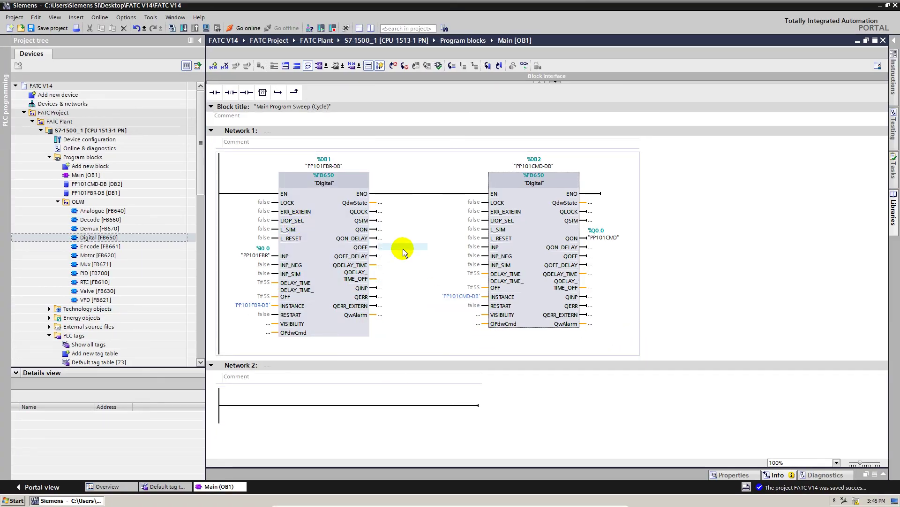
{"action": "left_click", "coordinate": [431, 219]}
{"action": "left_click", "coordinate": [417, 164]}
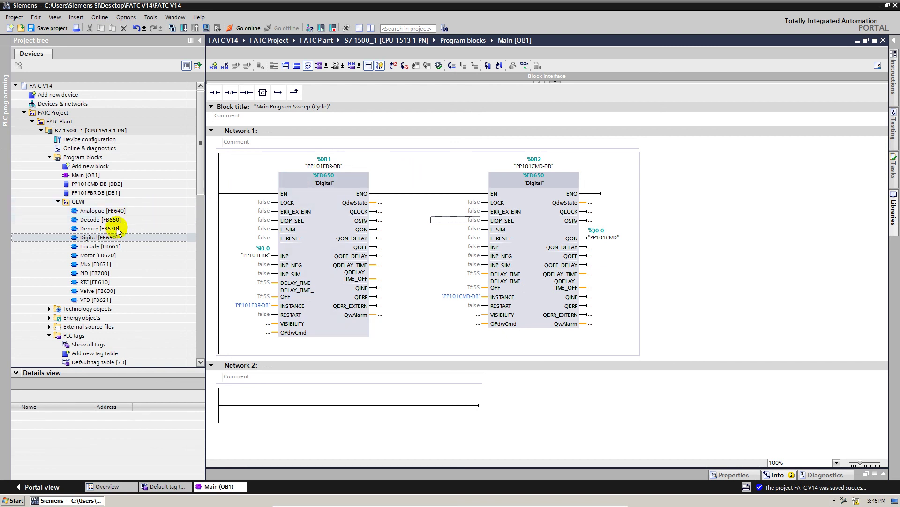
Insert the Analogue [FB640] block into Network 2 of Main [OB1] with a single-instance data block named LIT101-DB
{"action": "left_click_drag", "start_coordinate": [96, 215], "coordinate": [361, 409]}
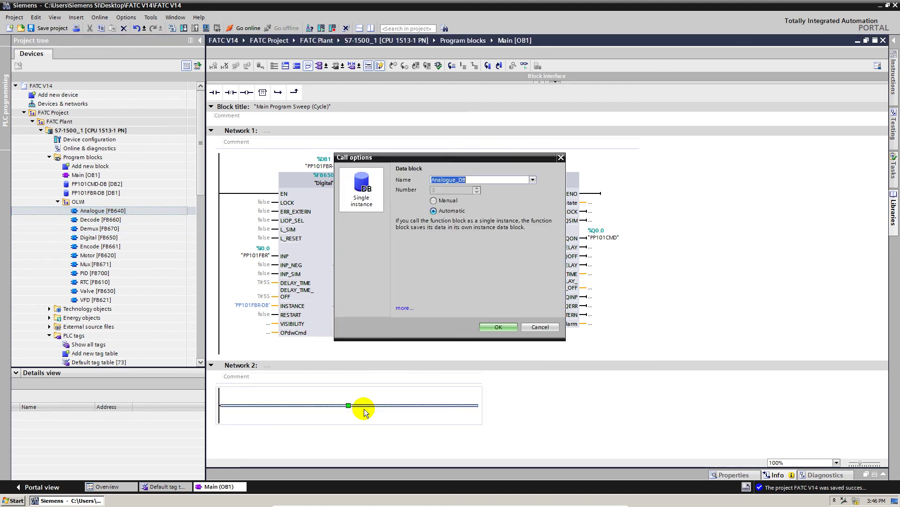
{"action": "type", "text": "L"}
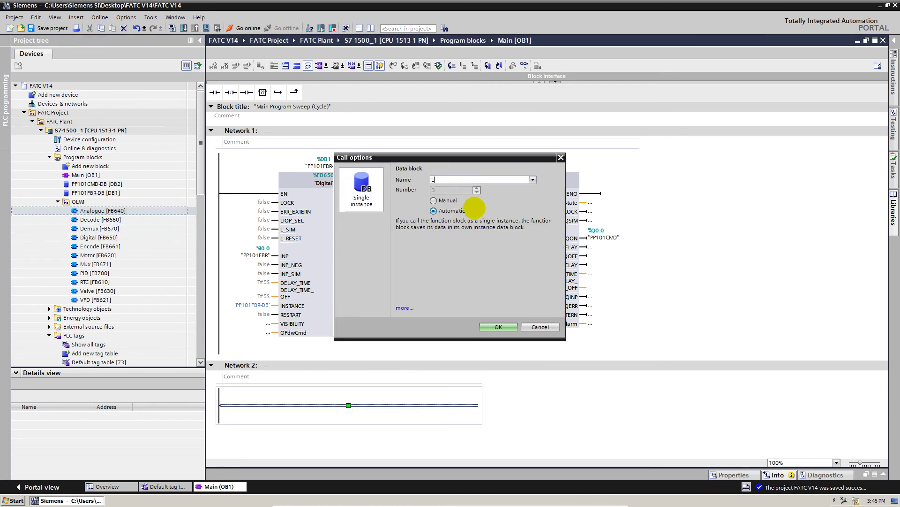
{"action": "type", "text": "IT101"}
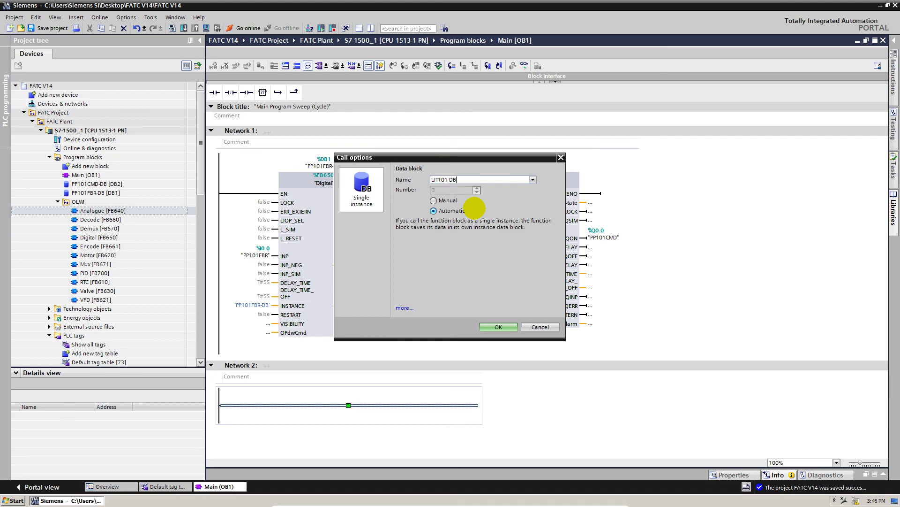
{"action": "type", "text": "-DB"}
{"action": "key", "text": "Return"}
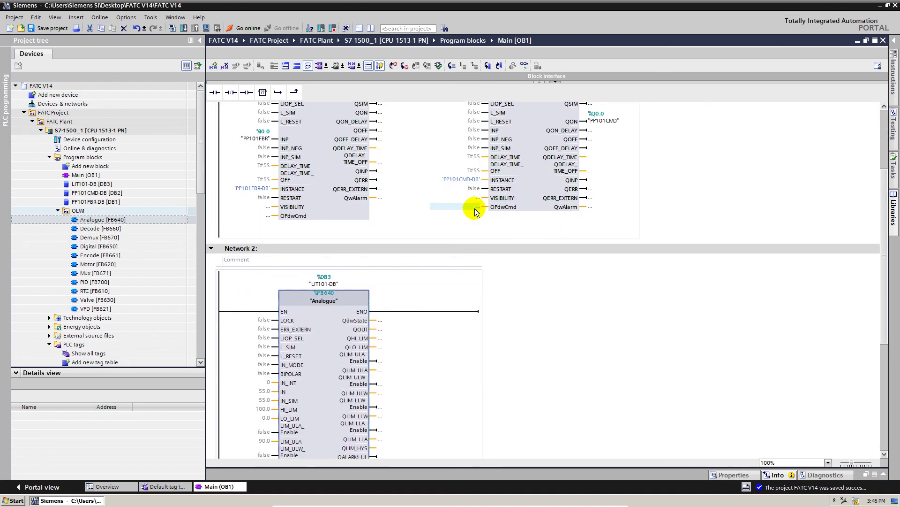
Examine the Analogue block's BIPOLAR, IN_INT, HI_LIM, LO_LIM, alarm and warning limit, and INSTANCE inputs in Network 2
{"action": "scroll", "coordinate": [446, 324], "scroll_direction": "down", "scroll_amount": 5}
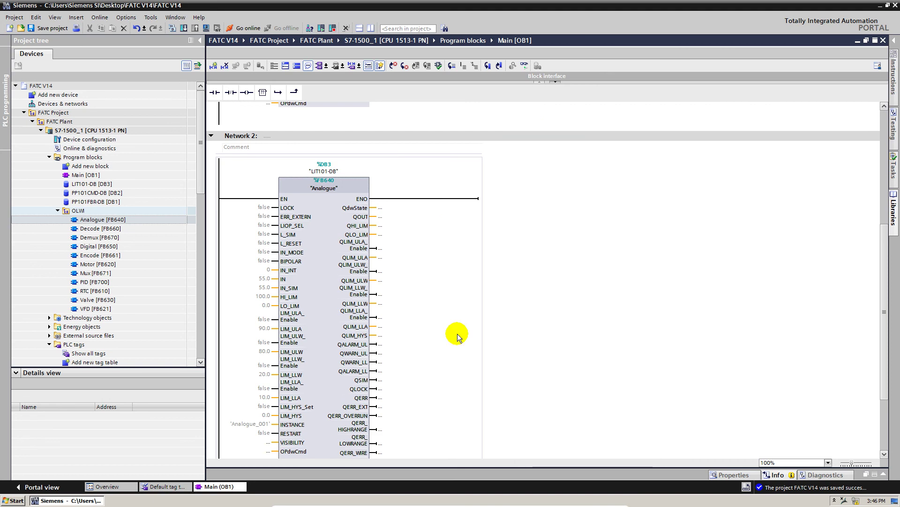
{"action": "scroll", "coordinate": [457, 333], "scroll_direction": "down", "scroll_amount": 3}
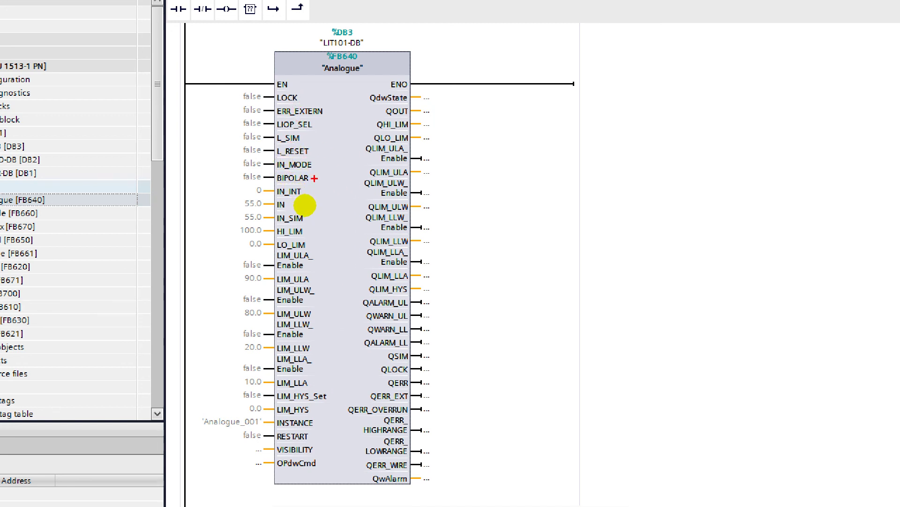
{"action": "left_click_drag", "start_coordinate": [314, 178], "coordinate": [324, 173]}
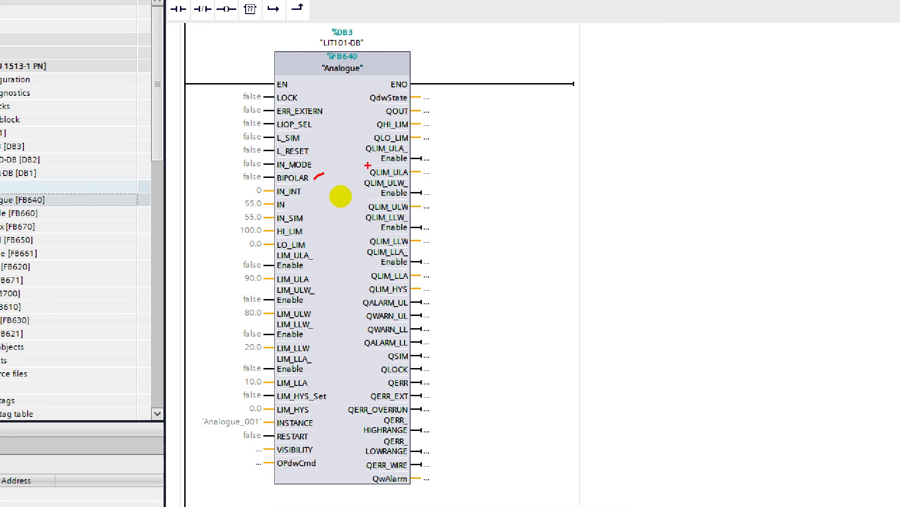
{"action": "left_click", "coordinate": [265, 202]}
{"action": "left_click_drag", "start_coordinate": [248, 178], "coordinate": [248, 175]}
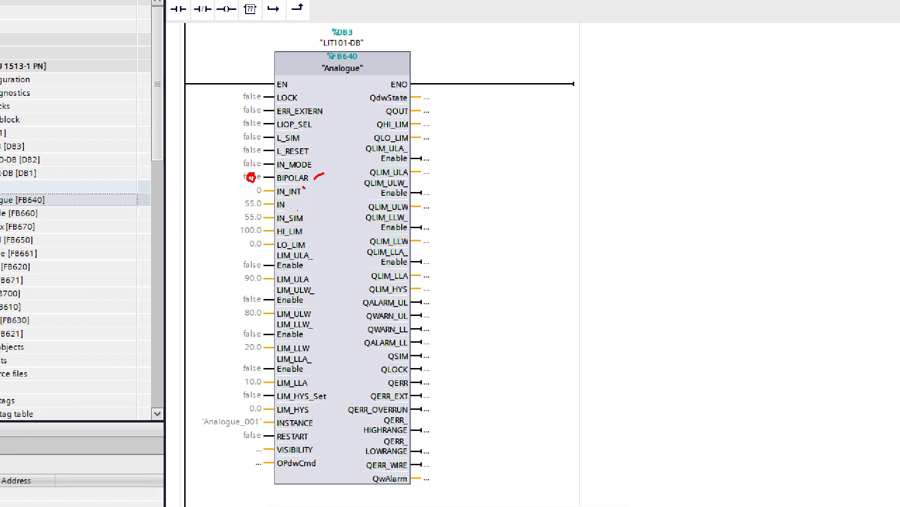
{"action": "mouse_move", "coordinate": [303, 187]}
{"action": "left_mouse_down"}
{"action": "mouse_move", "coordinate": [280, 183]}
{"action": "mouse_move", "coordinate": [275, 197]}
{"action": "mouse_move", "coordinate": [306, 188]}
{"action": "mouse_move", "coordinate": [190, 186]}
{"action": "left_mouse_up"}
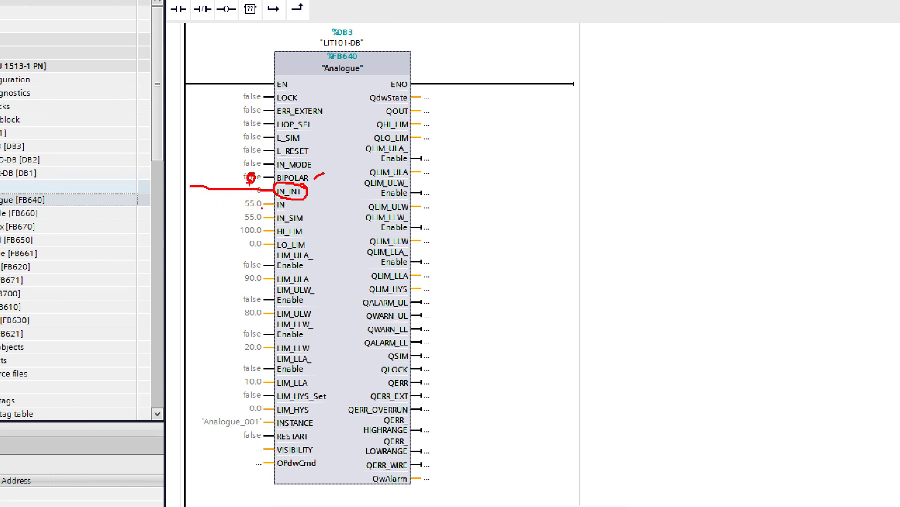
{"action": "left_click_drag", "start_coordinate": [253, 183], "coordinate": [256, 193]}
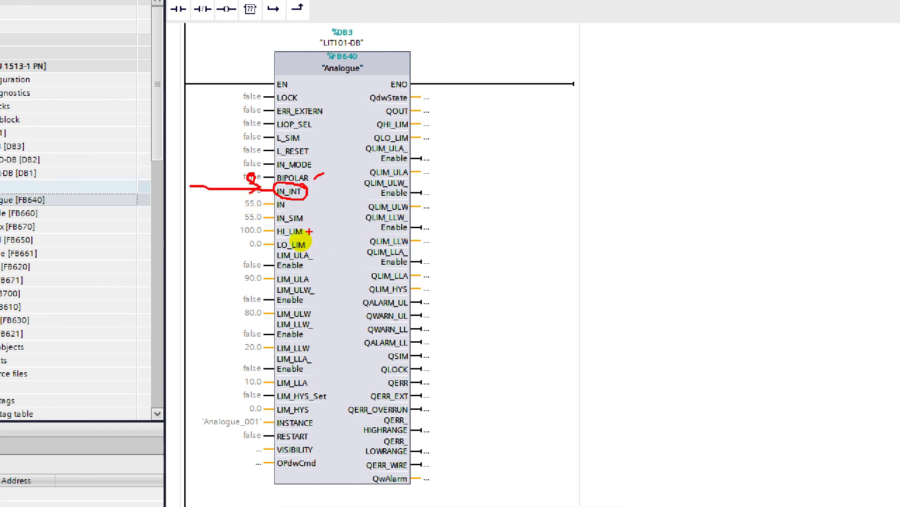
{"action": "mouse_move", "coordinate": [304, 232]}
{"action": "left_mouse_down"}
{"action": "mouse_move", "coordinate": [318, 222]}
{"action": "mouse_move", "coordinate": [317, 240]}
{"action": "left_mouse_up"}
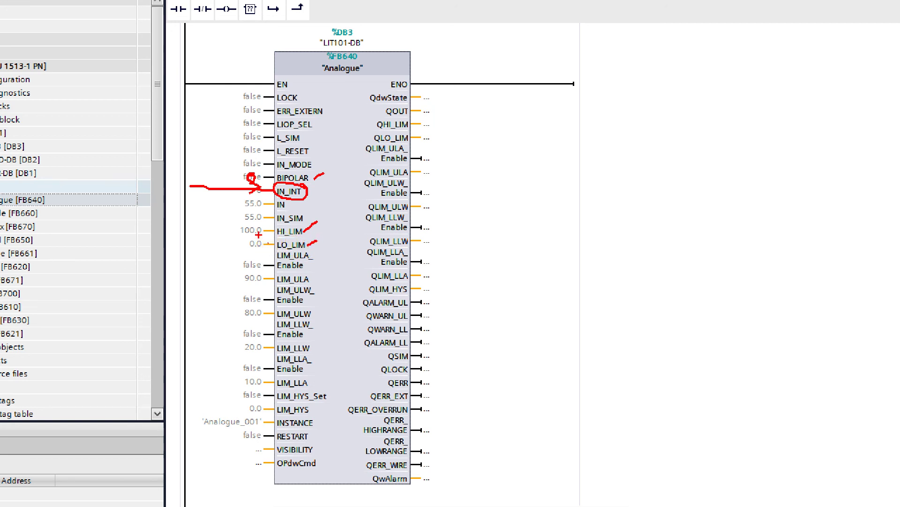
{"action": "mouse_move", "coordinate": [259, 236]}
{"action": "left_mouse_down"}
{"action": "mouse_move", "coordinate": [244, 236]}
{"action": "mouse_move", "coordinate": [240, 248]}
{"action": "left_mouse_up"}
{"action": "left_click_drag", "start_coordinate": [249, 285], "coordinate": [263, 284]}
{"action": "mouse_move", "coordinate": [245, 324]}
{"action": "left_mouse_down"}
{"action": "mouse_move", "coordinate": [262, 323]}
{"action": "mouse_move", "coordinate": [257, 351]}
{"action": "left_mouse_up"}
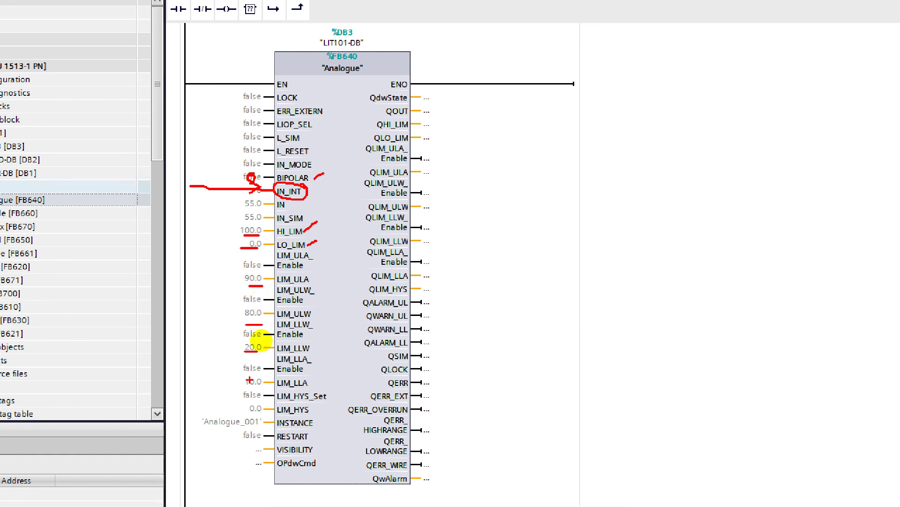
{"action": "left_click_drag", "start_coordinate": [247, 387], "coordinate": [254, 388]}
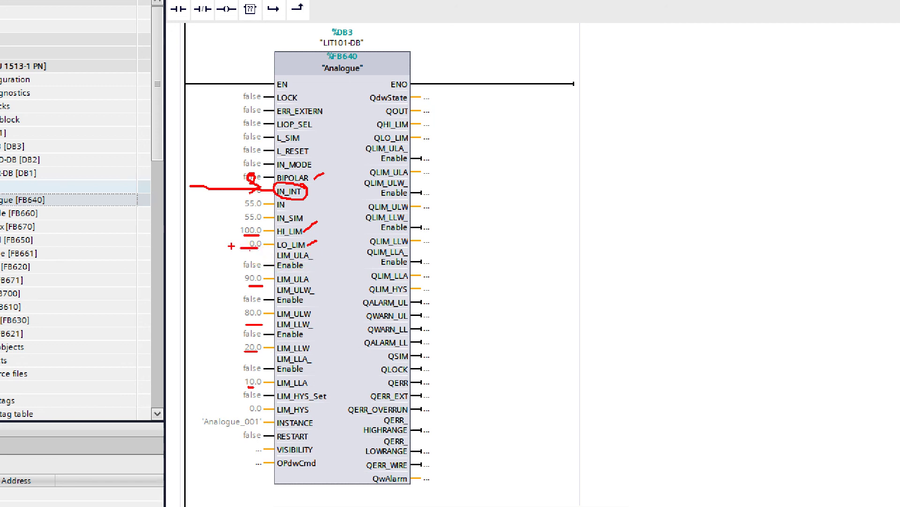
{"action": "left_click_drag", "start_coordinate": [231, 245], "coordinate": [230, 393]}
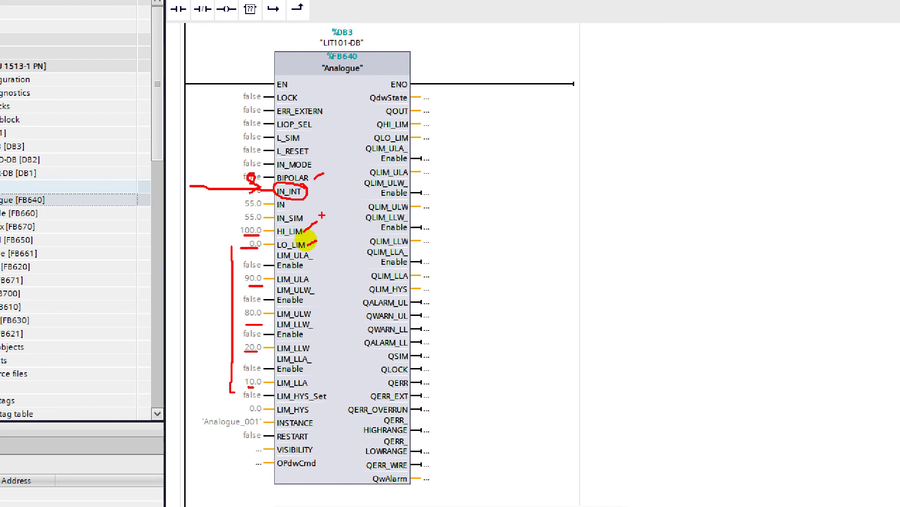
{"action": "mouse_move", "coordinate": [260, 414]}
{"action": "left_mouse_down"}
{"action": "mouse_move", "coordinate": [201, 411]}
{"action": "mouse_move", "coordinate": [192, 425]}
{"action": "mouse_move", "coordinate": [246, 435]}
{"action": "mouse_move", "coordinate": [262, 418]}
{"action": "left_mouse_up"}
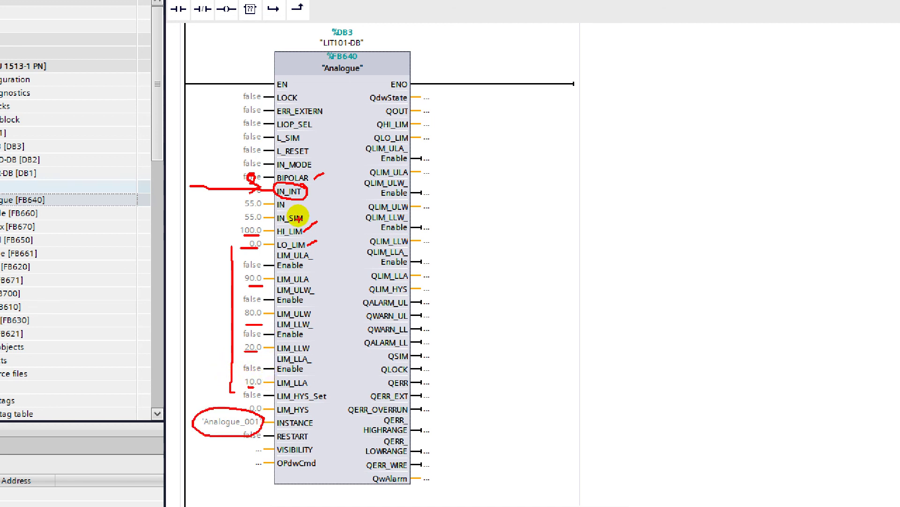
{"action": "left_click_drag", "start_coordinate": [237, 204], "coordinate": [260, 183]}
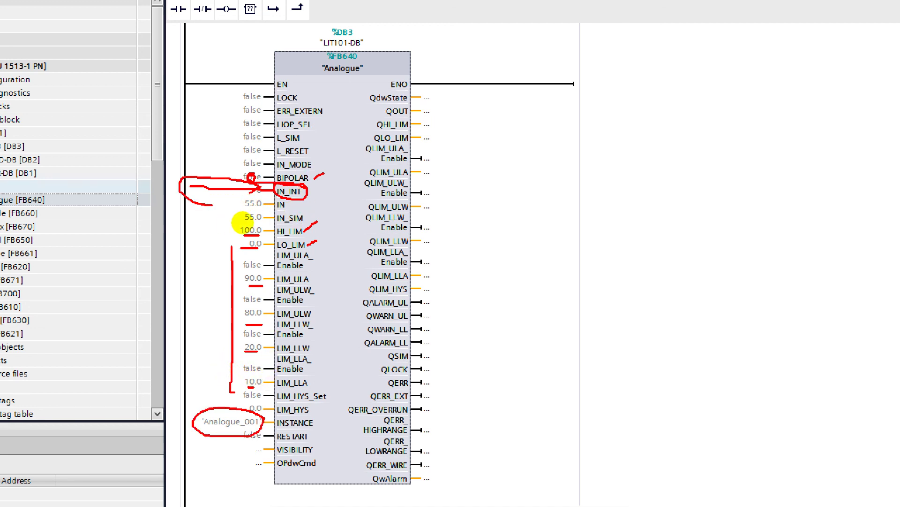
{"action": "mouse_move", "coordinate": [253, 219]}
{"action": "left_mouse_down"}
{"action": "mouse_move", "coordinate": [253, 253]}
{"action": "mouse_move", "coordinate": [275, 266]}
{"action": "mouse_move", "coordinate": [287, 243]}
{"action": "mouse_move", "coordinate": [251, 220]}
{"action": "left_mouse_up"}
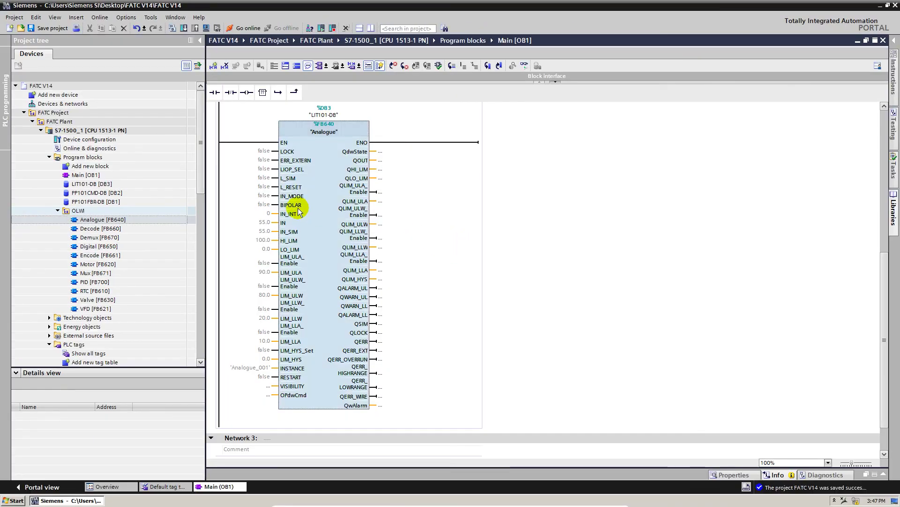
Assign the tag "LIT101" to the IN_INT input of the Analogue block in Network 2
{"action": "left_click", "coordinate": [257, 194]}
{"action": "left_click", "coordinate": [268, 215]}
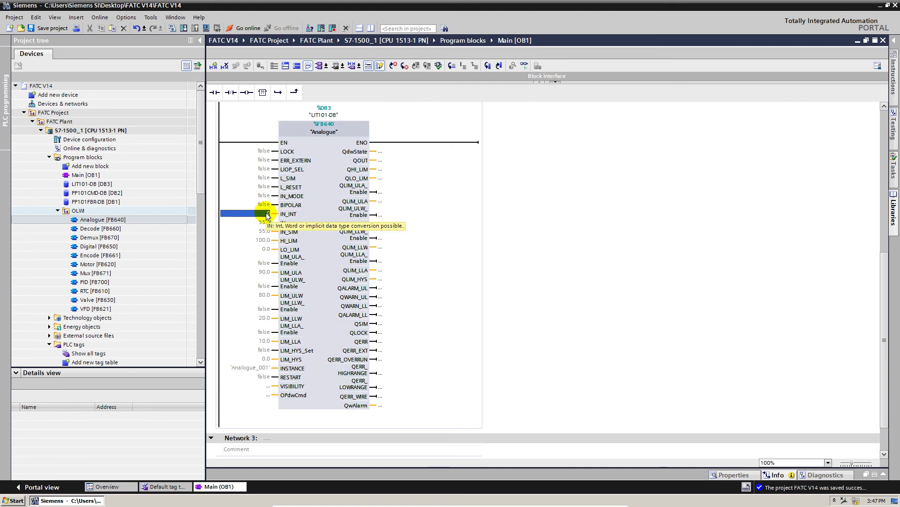
{"action": "type", "text": "\"LIT101\""}
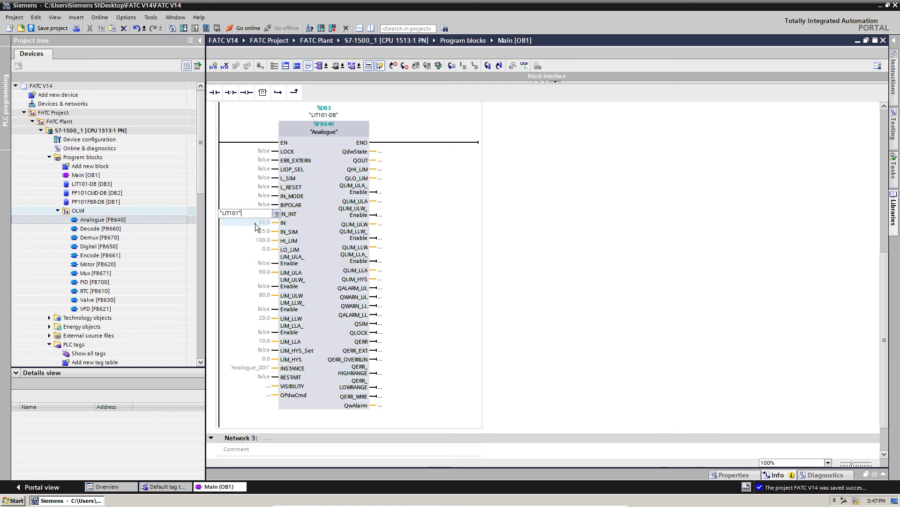
{"action": "left_click", "coordinate": [396, 230]}
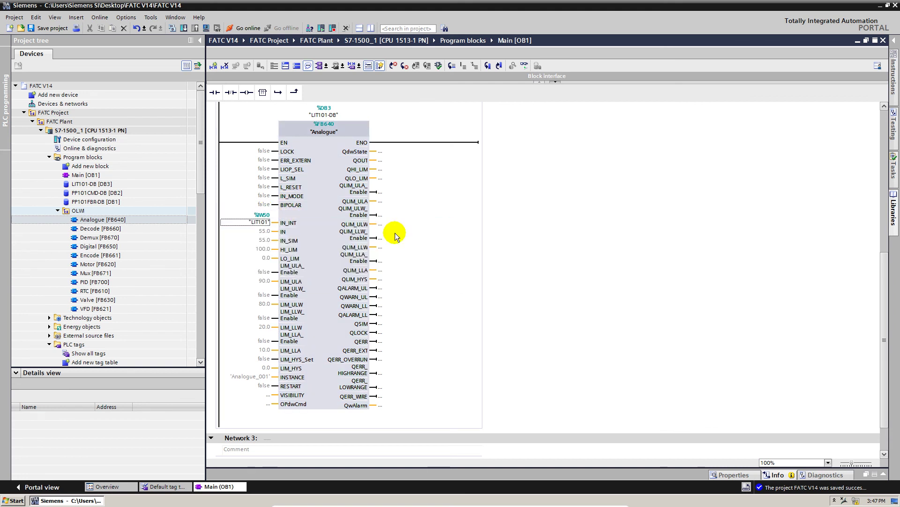
Set the Analogue block's HI_LIM to 100.0 and LO_LIM to 0.0
{"action": "left_click", "coordinate": [262, 249]}
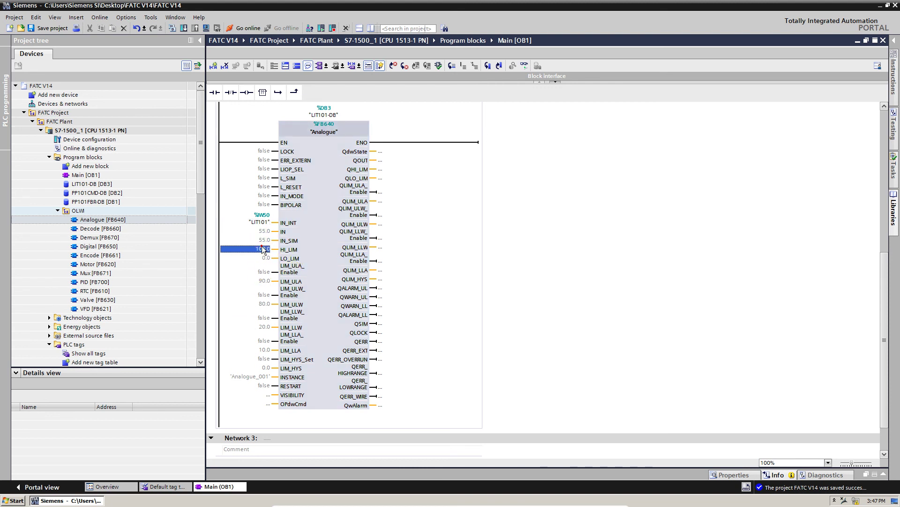
{"action": "double_click", "coordinate": [263, 258]}
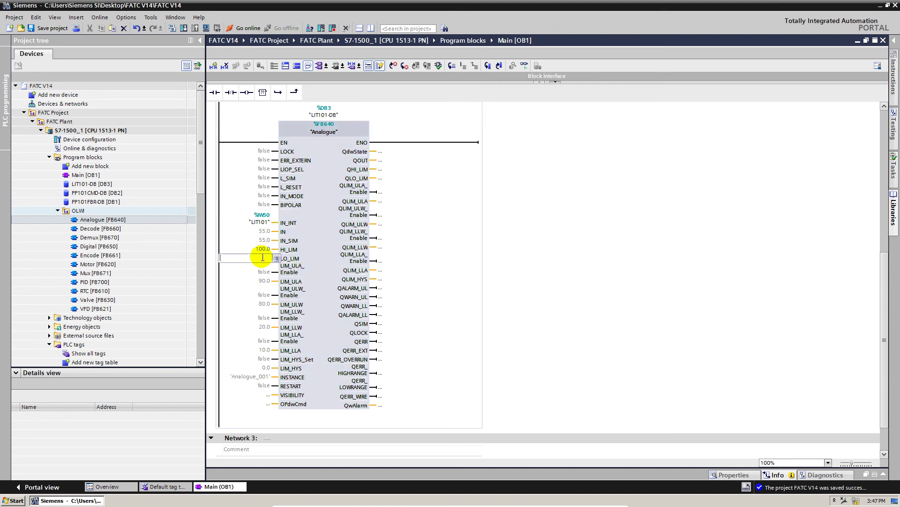
{"action": "type", "text": "0.0"}
{"action": "key", "text": "Return"}
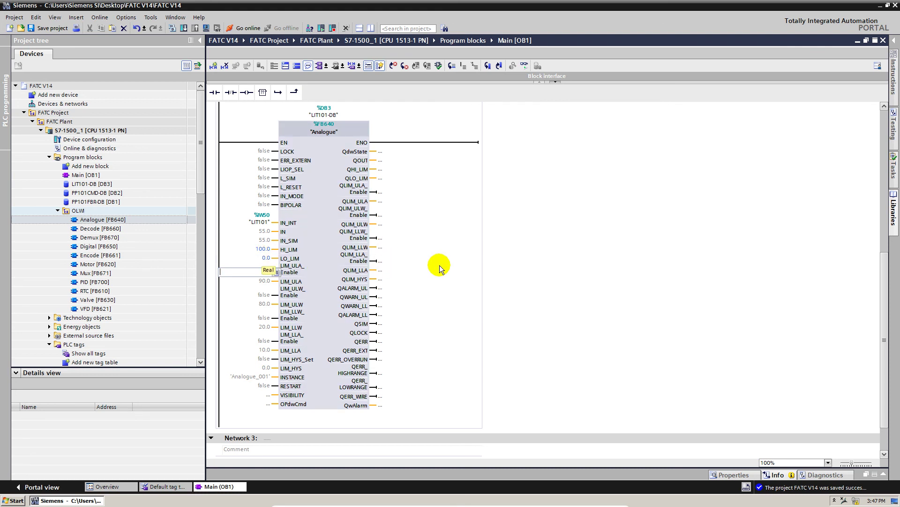
Set the Analogue block's INSTANCE input to 'LIT101-DB'
{"action": "left_click", "coordinate": [245, 374]}
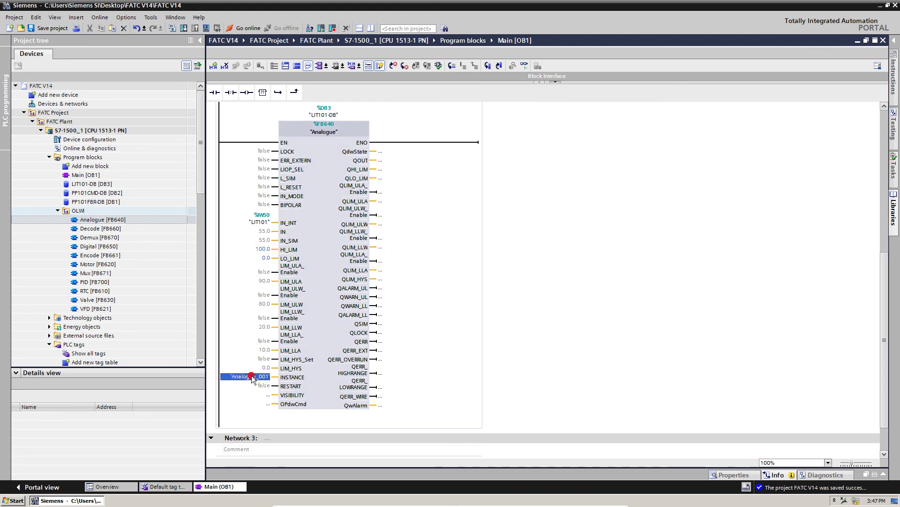
{"action": "left_click", "coordinate": [252, 376]}
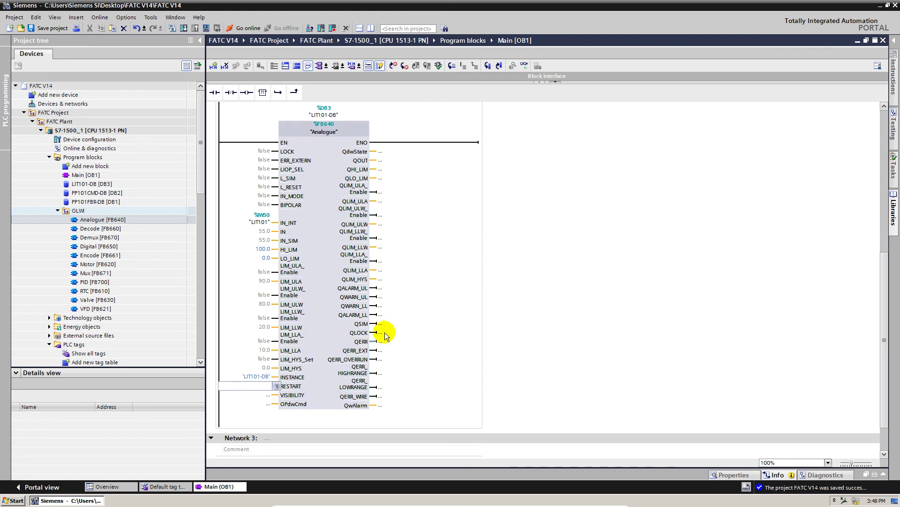
{"action": "left_click", "coordinate": [465, 324]}
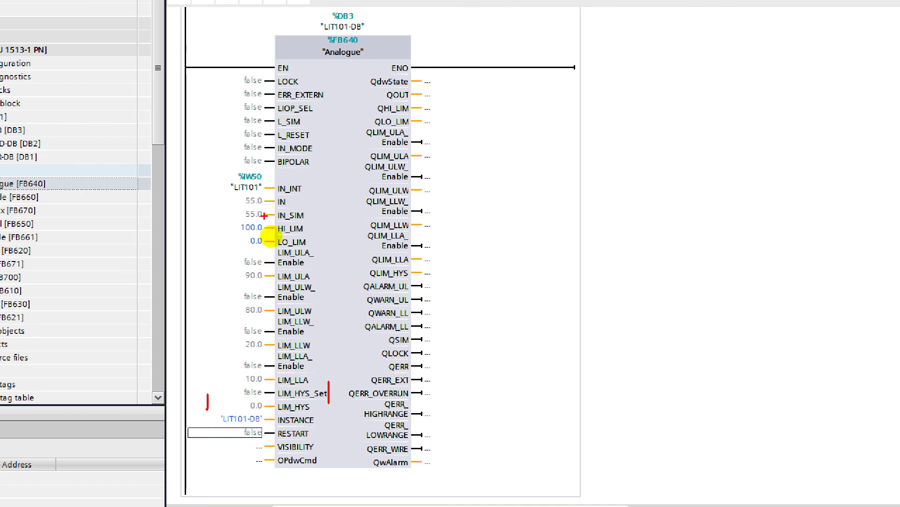
Review the Analogue block's IN_INT, HI_LIM, LO_LIM and INSTANCE assignments in Network 2
{"action": "mouse_move", "coordinate": [309, 176]}
{"action": "left_mouse_down"}
{"action": "mouse_move", "coordinate": [222, 167]}
{"action": "mouse_move", "coordinate": [235, 186]}
{"action": "mouse_move", "coordinate": [313, 180]}
{"action": "left_mouse_up"}
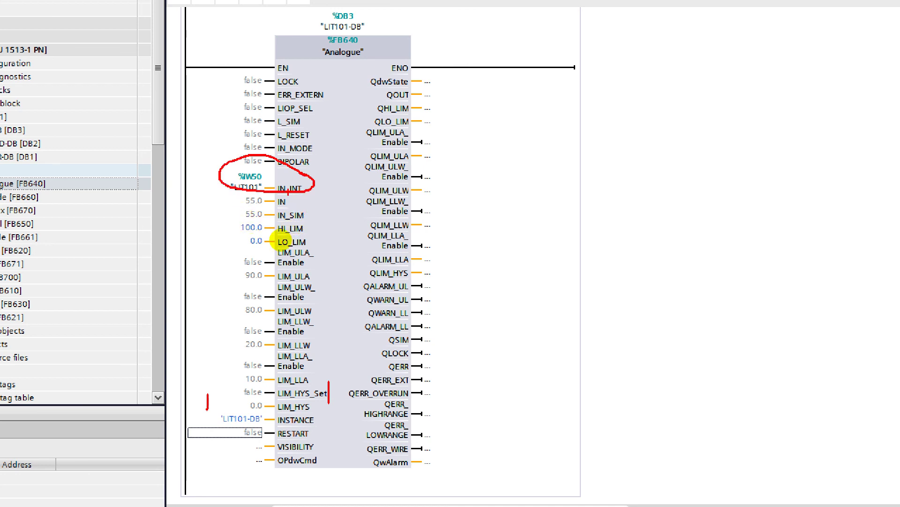
{"action": "mouse_move", "coordinate": [306, 220]}
{"action": "left_mouse_down"}
{"action": "mouse_move", "coordinate": [250, 212]}
{"action": "mouse_move", "coordinate": [225, 228]}
{"action": "mouse_move", "coordinate": [245, 262]}
{"action": "mouse_move", "coordinate": [306, 257]}
{"action": "mouse_move", "coordinate": [311, 235]}
{"action": "left_mouse_up"}
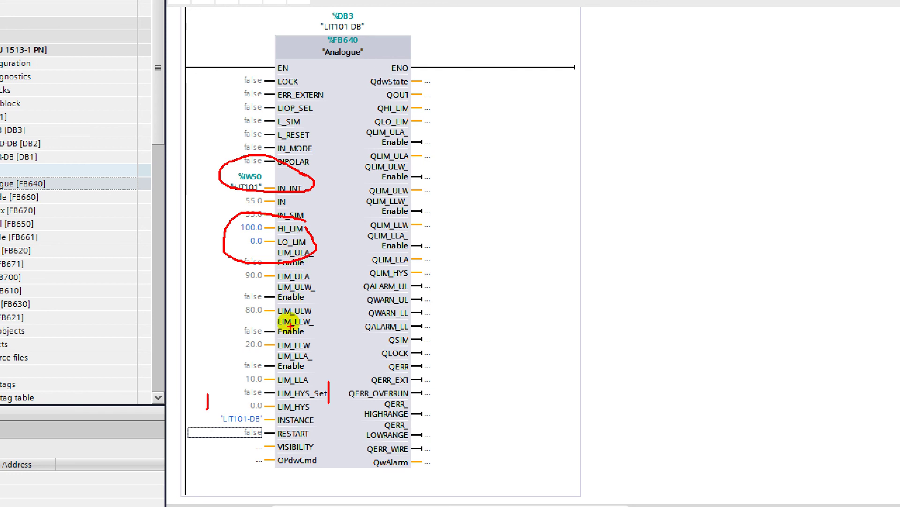
{"action": "mouse_move", "coordinate": [313, 397]}
{"action": "left_mouse_down"}
{"action": "mouse_move", "coordinate": [266, 393]}
{"action": "mouse_move", "coordinate": [207, 408]}
{"action": "mouse_move", "coordinate": [267, 415]}
{"action": "mouse_move", "coordinate": [314, 396]}
{"action": "left_mouse_up"}
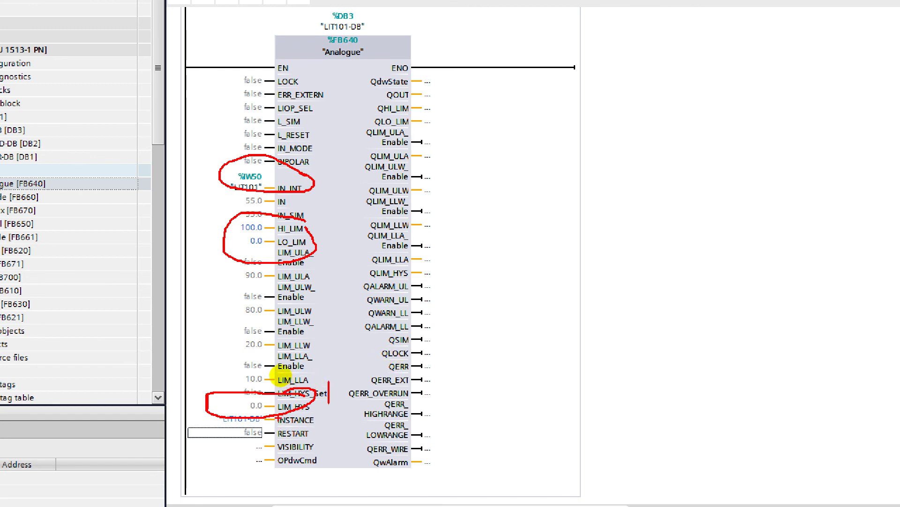
{"action": "key", "text": "Escape"}
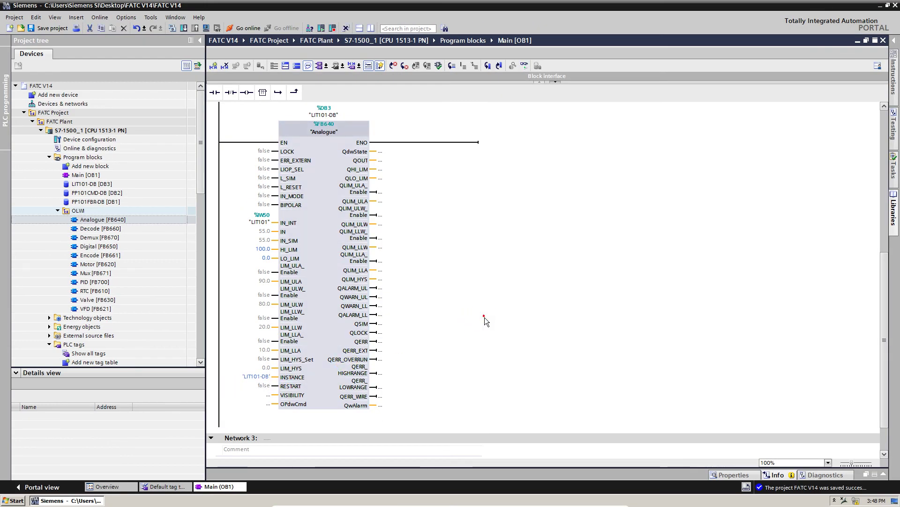
{"action": "scroll", "coordinate": [485, 317], "scroll_direction": "up", "scroll_amount": 2}
{"action": "scroll", "coordinate": [483, 327], "scroll_direction": "down", "scroll_amount": 1}
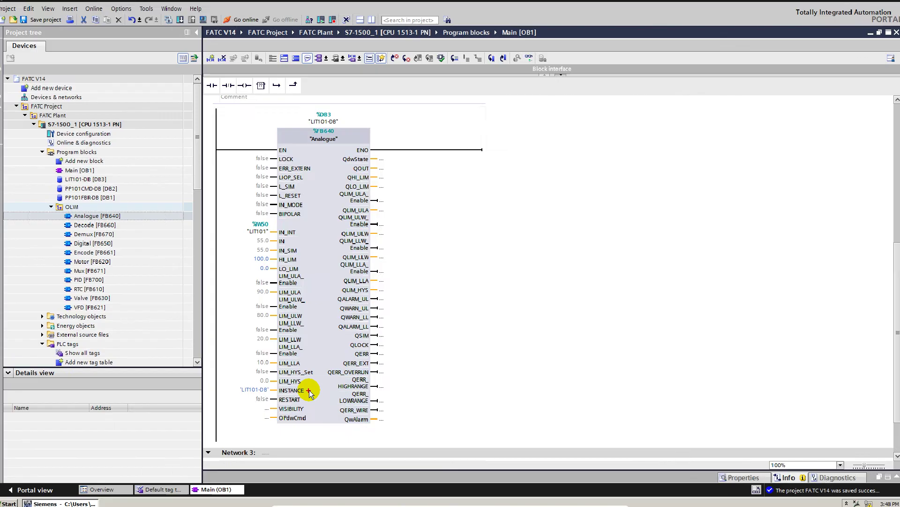
{"action": "left_click", "coordinate": [294, 407]}
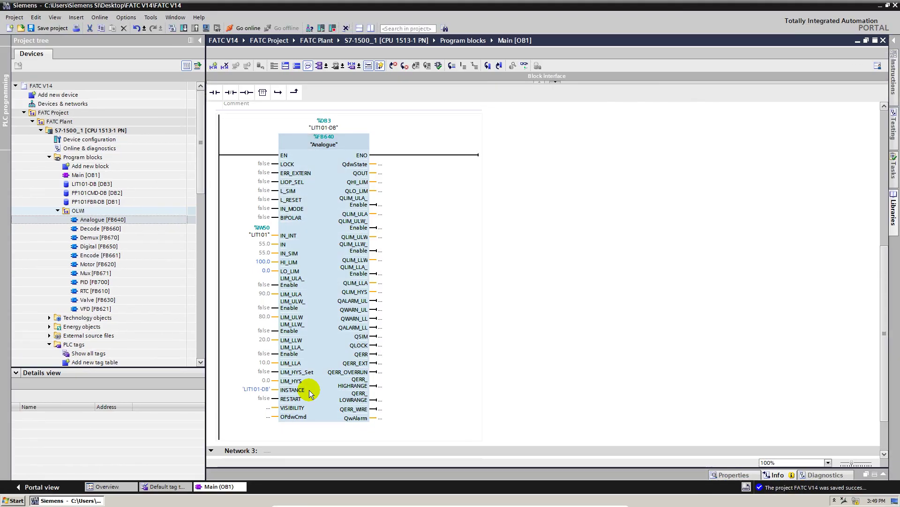
{"action": "left_click", "coordinate": [508, 285]}
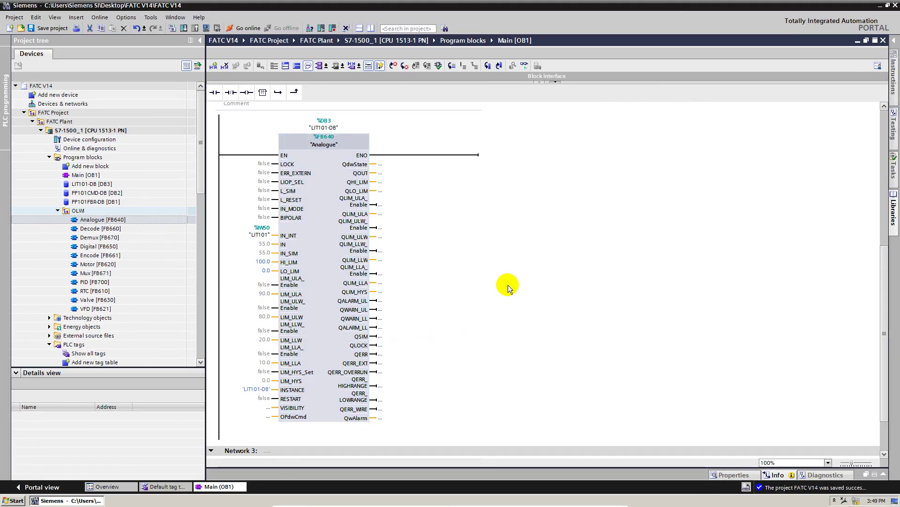
Review the OLWI block group and the mapped Digital and Analogue blocks in Networks 1 and 2 of Main [OB1]
{"action": "left_click", "coordinate": [87, 212]}
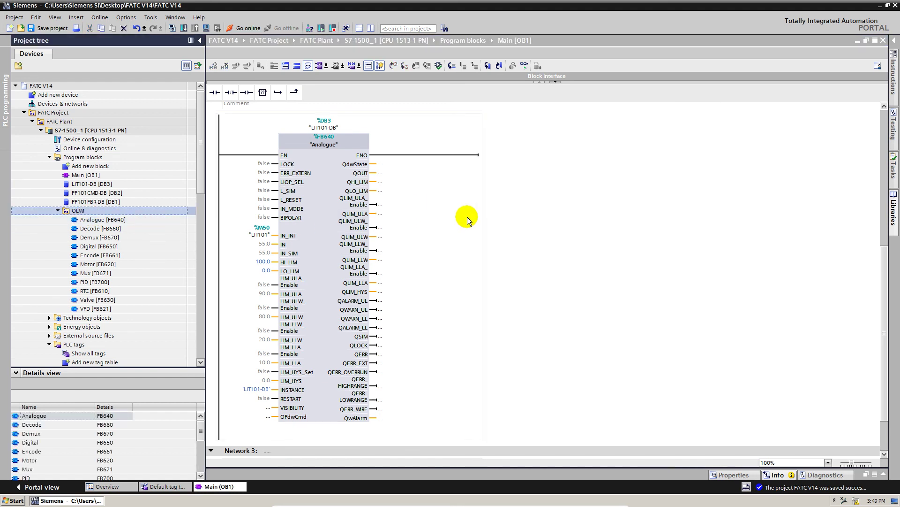
{"action": "left_click", "coordinate": [466, 198]}
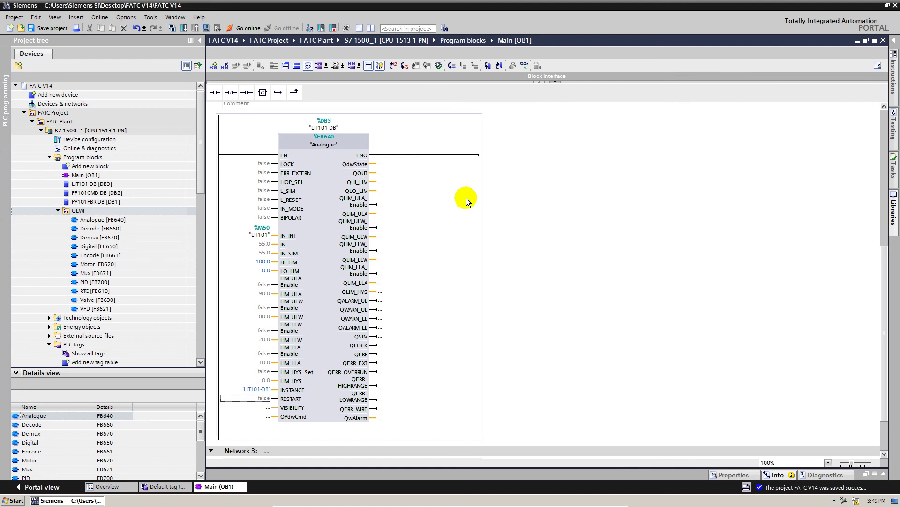
{"action": "scroll", "coordinate": [466, 198], "scroll_direction": "down", "scroll_amount": 3}
{"action": "scroll", "coordinate": [466, 198], "scroll_direction": "up", "scroll_amount": 3}
{"action": "scroll", "coordinate": [466, 198], "scroll_direction": "up", "scroll_amount": 5}
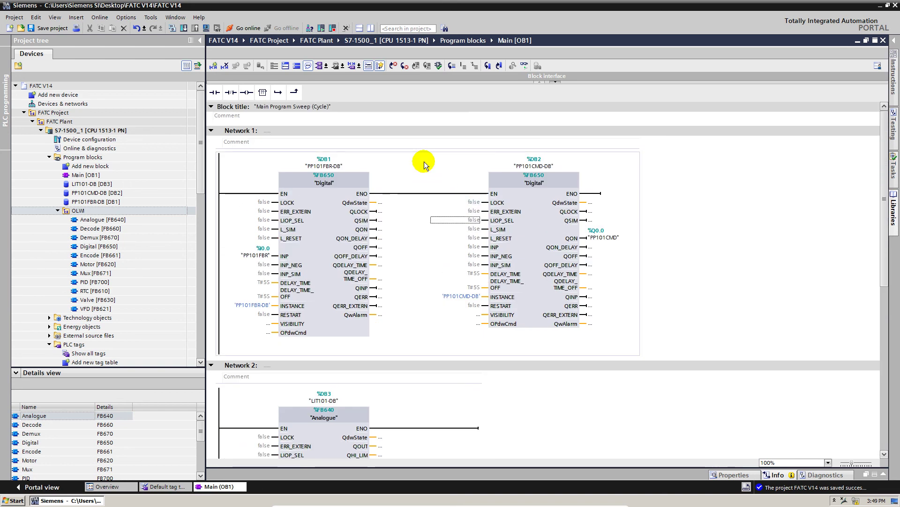
{"action": "scroll", "coordinate": [424, 161], "scroll_direction": "down", "scroll_amount": 1, "text": "ctrl"}
{"action": "scroll", "coordinate": [406, 191], "scroll_direction": "down", "scroll_amount": 5}
{"action": "scroll", "coordinate": [424, 238], "scroll_direction": "up", "scroll_amount": 5}
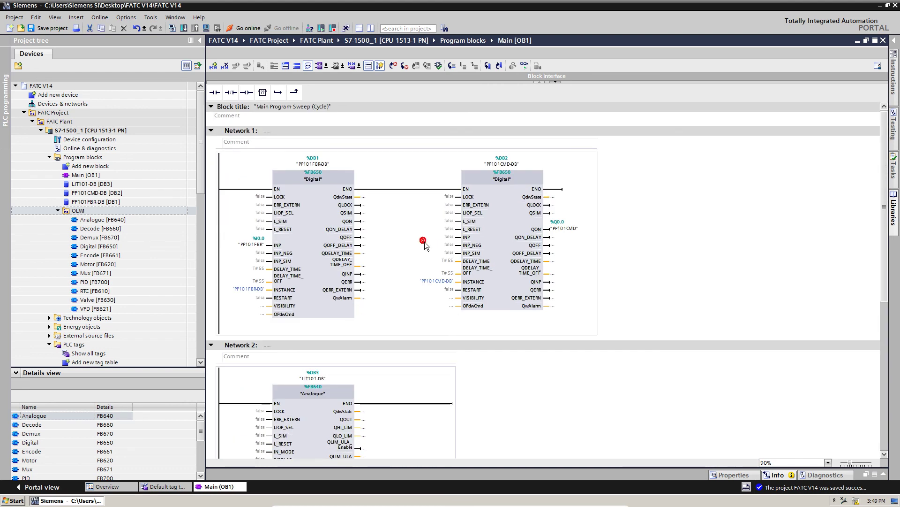
{"action": "left_click", "coordinate": [402, 207]}
{"action": "left_click", "coordinate": [387, 170]}
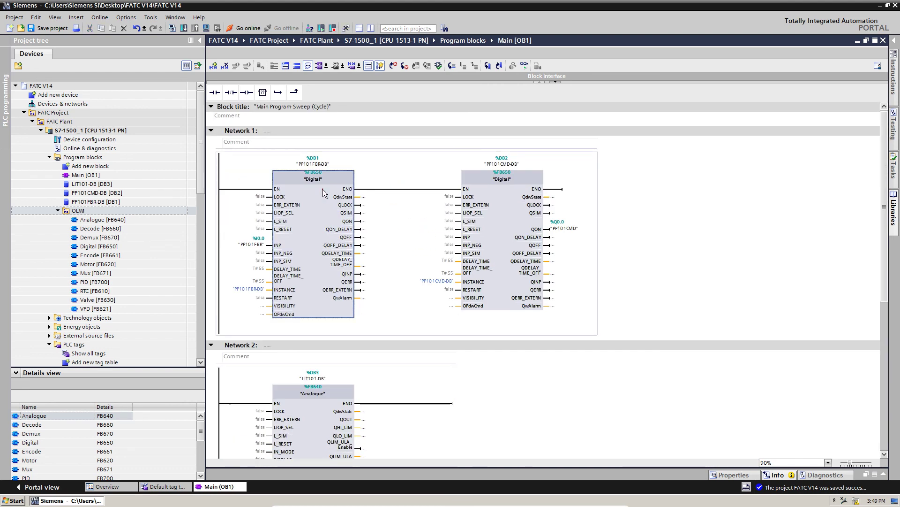
{"action": "left_click", "coordinate": [570, 170]}
{"action": "left_click", "coordinate": [329, 182]}
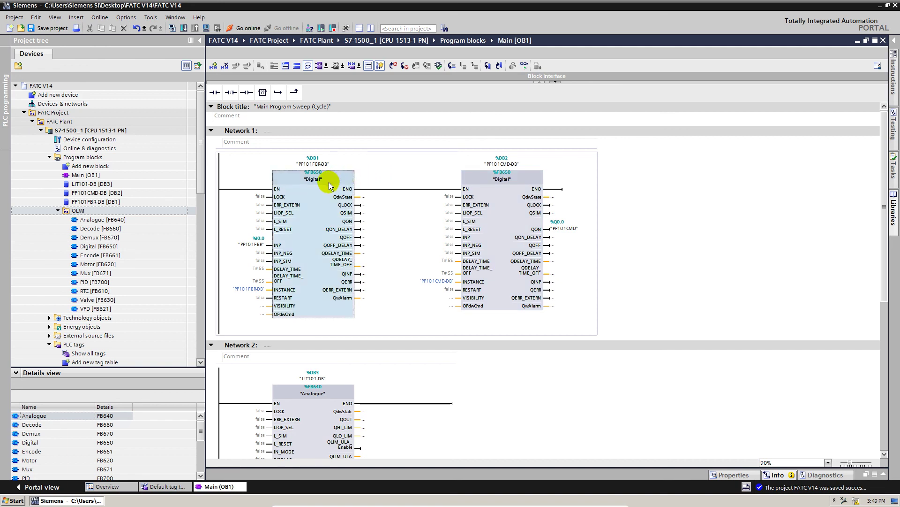
Look over the mapped blocks in Networks 1 and 2, and switch to the IOList workbook in Excel
{"action": "left_click", "coordinate": [519, 180]}
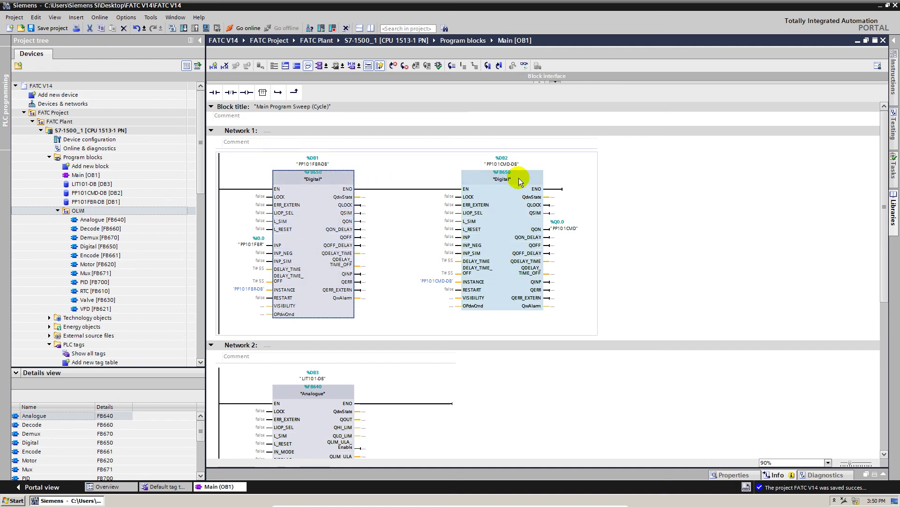
{"action": "scroll", "coordinate": [378, 236], "scroll_direction": "down", "scroll_amount": 3}
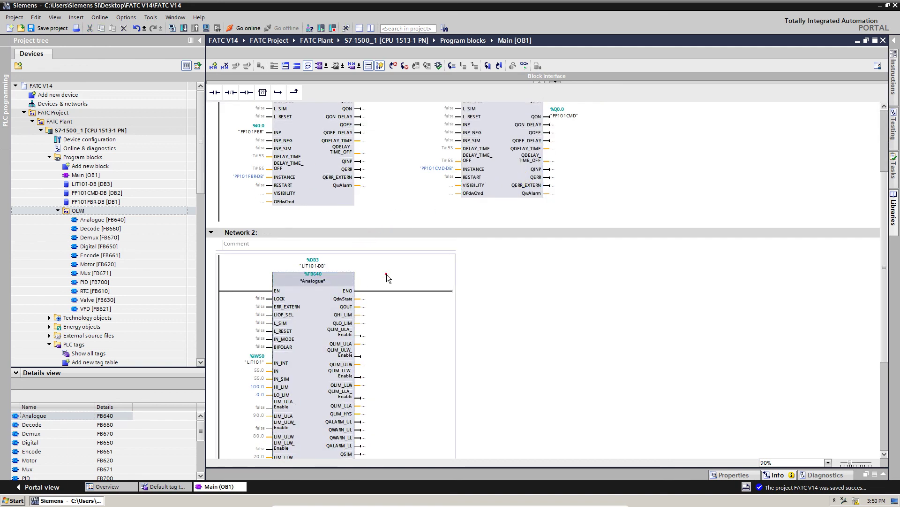
{"action": "key", "text": "super"}
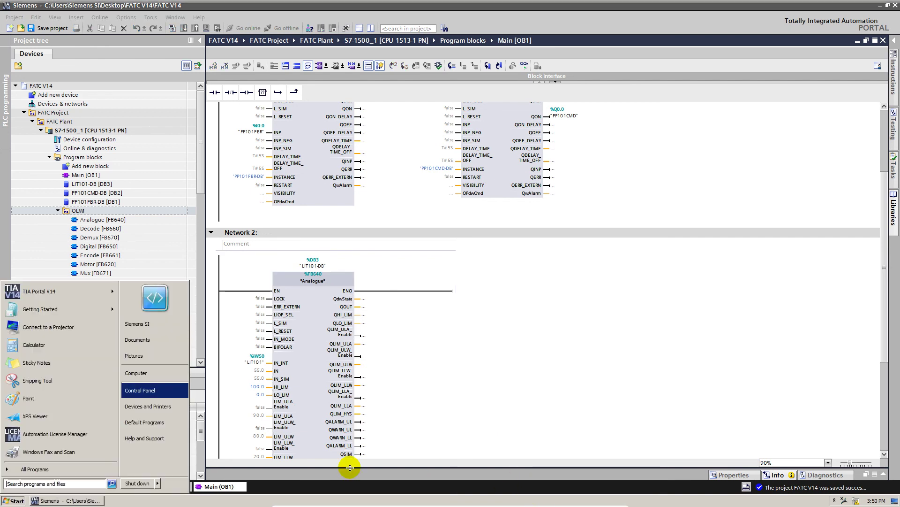
{"action": "left_click", "coordinate": [544, 500]}
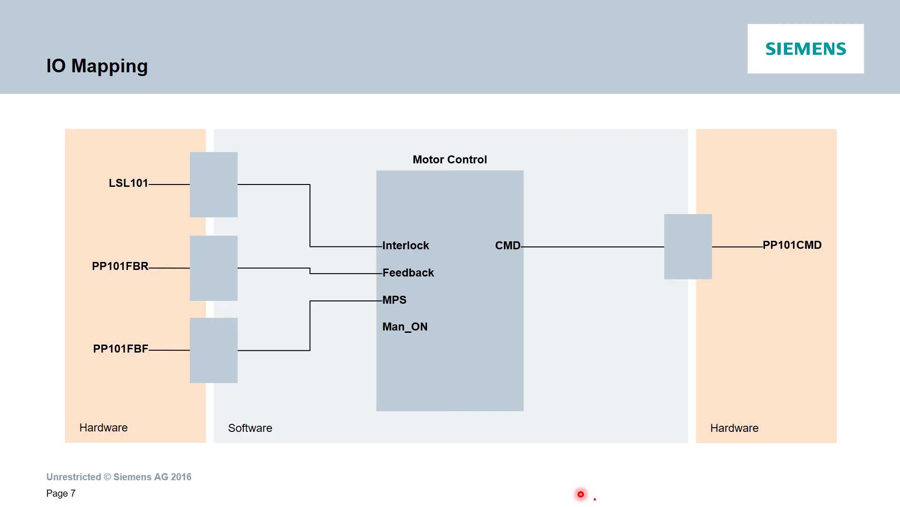
{"action": "key", "text": "alt+Tab"}
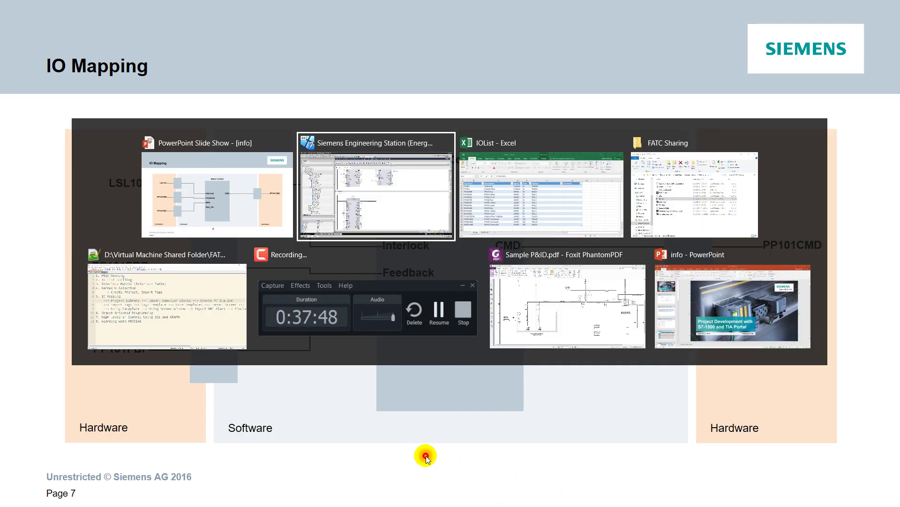
{"action": "key", "text": "Tab"}
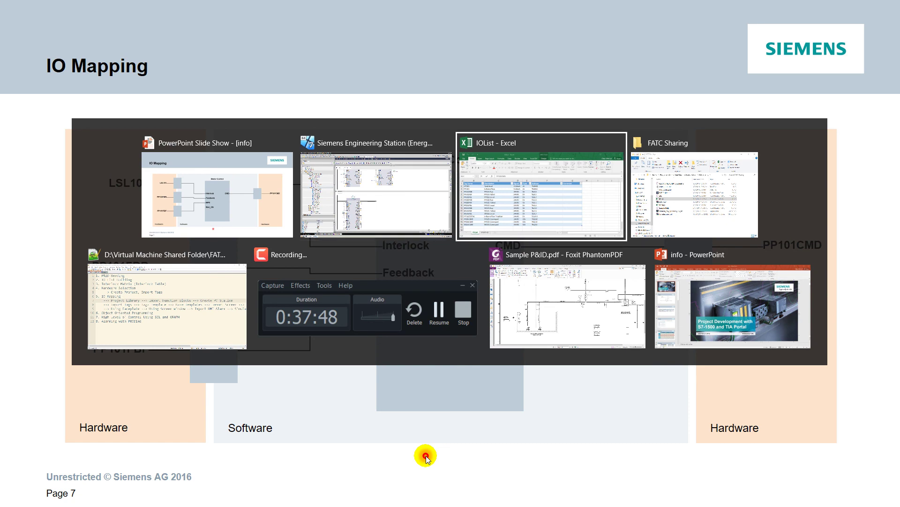
{"action": "left_click", "coordinate": [532, 235]}
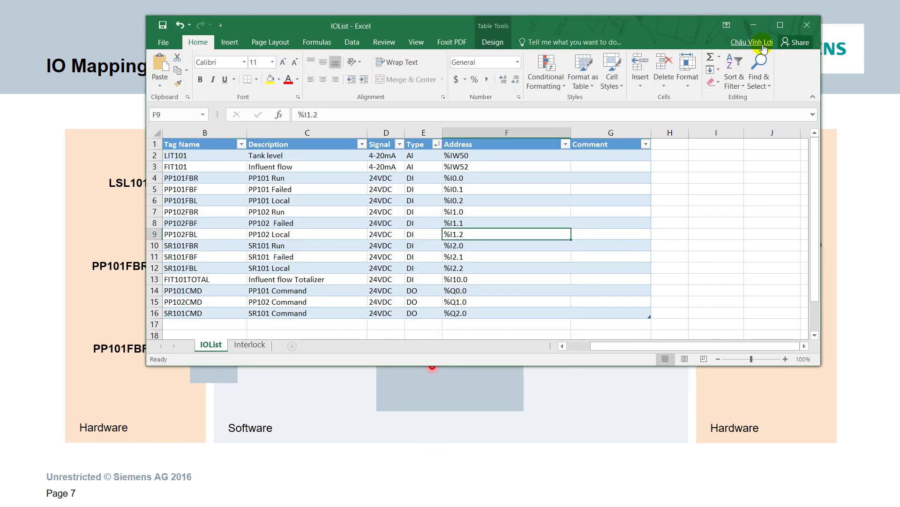
Maximize the IOList workbook and review the tag names and addresses listed on the IOList sheet
{"action": "left_click", "coordinate": [780, 25]}
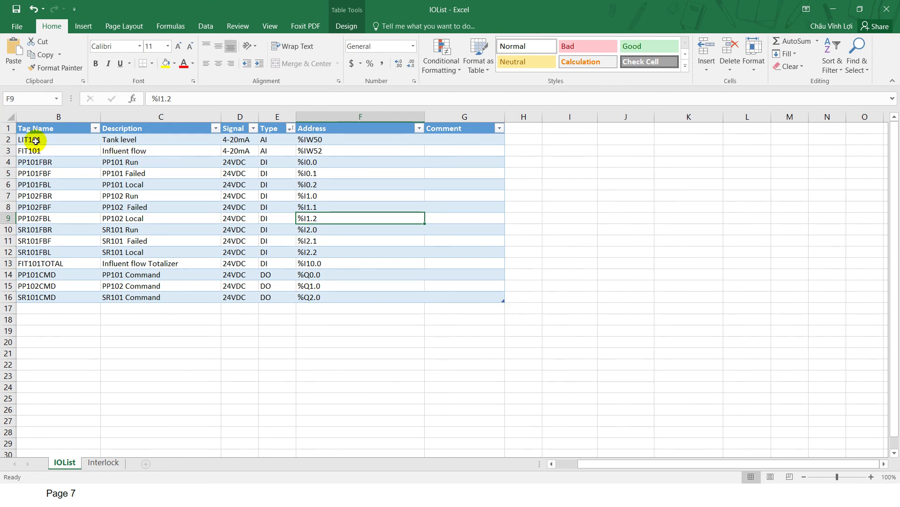
{"action": "left_click_drag", "start_coordinate": [36, 141], "coordinate": [61, 429]}
{"action": "left_click", "coordinate": [164, 399]}
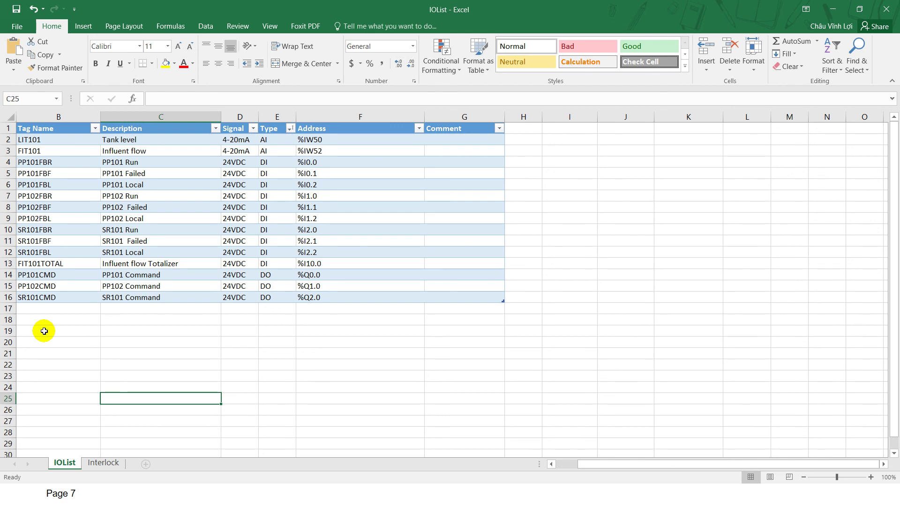
{"action": "left_click", "coordinate": [524, 419]}
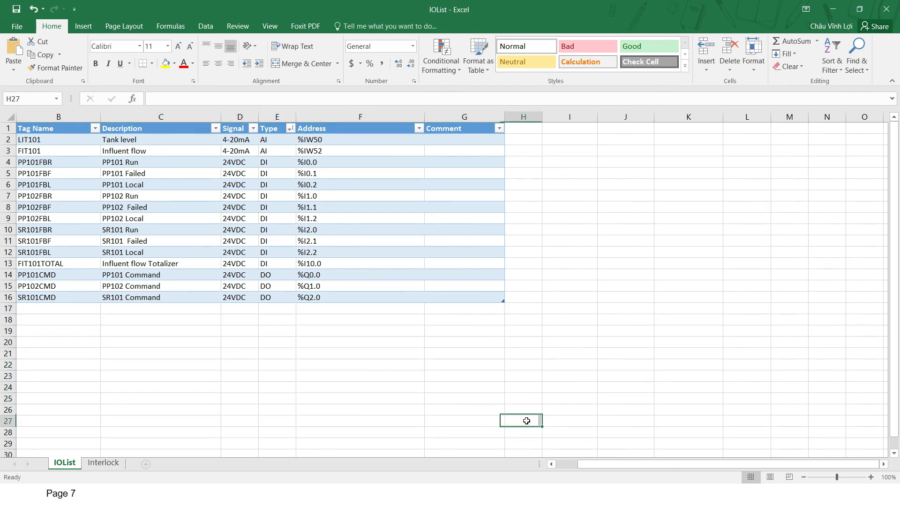
{"action": "left_click_drag", "start_coordinate": [389, 321], "coordinate": [469, 399]}
{"action": "left_click", "coordinate": [600, 386]}
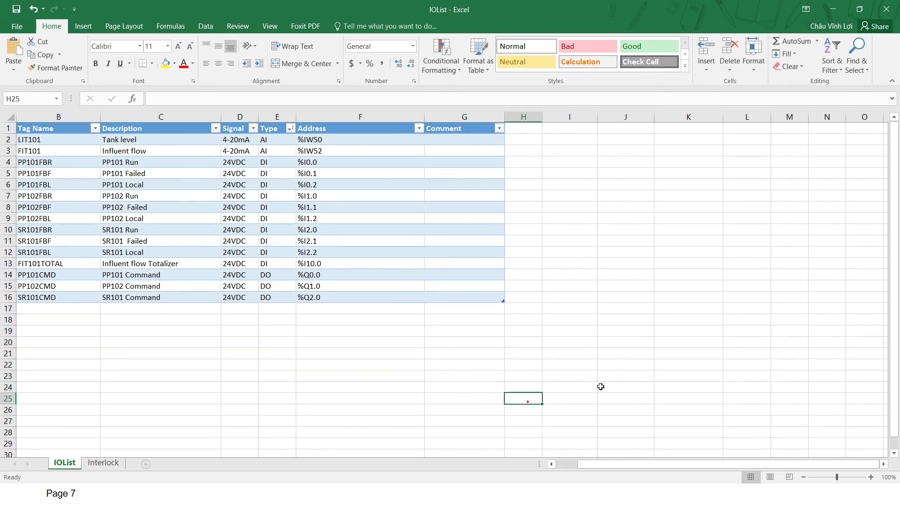
Close the IOList workbook without saving its changes
{"action": "key", "text": "ctrl+w"}
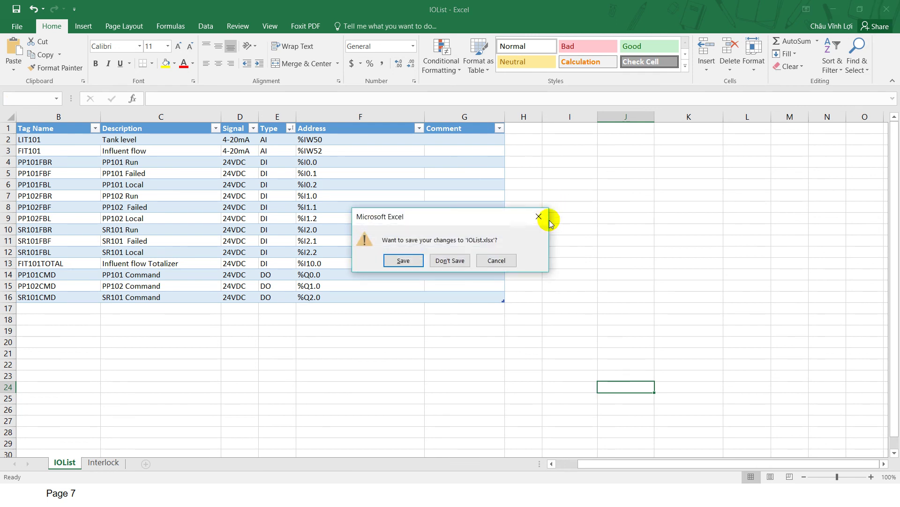
{"action": "left_click_drag", "start_coordinate": [429, 222], "coordinate": [291, 224]}
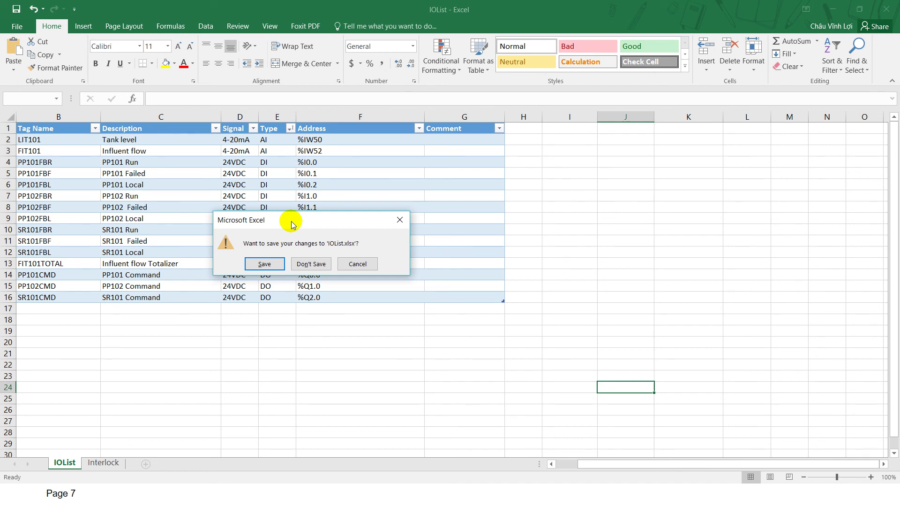
{"action": "left_click_drag", "start_coordinate": [291, 224], "coordinate": [270, 231]}
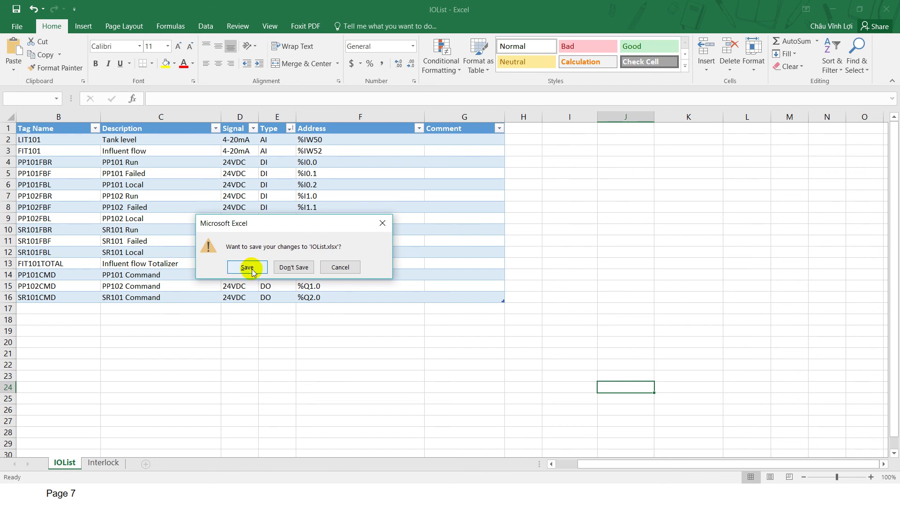
{"action": "left_click_drag", "start_coordinate": [244, 225], "coordinate": [182, 230]}
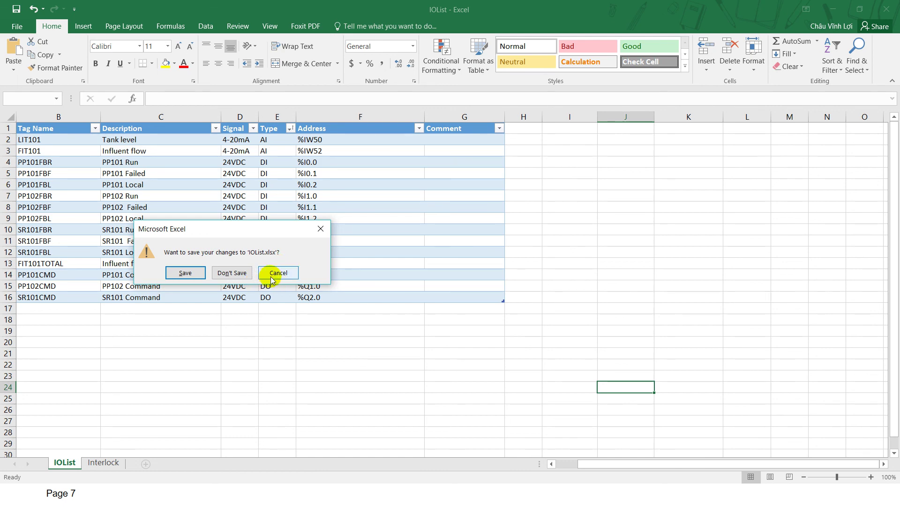
{"action": "left_click", "coordinate": [231, 273]}
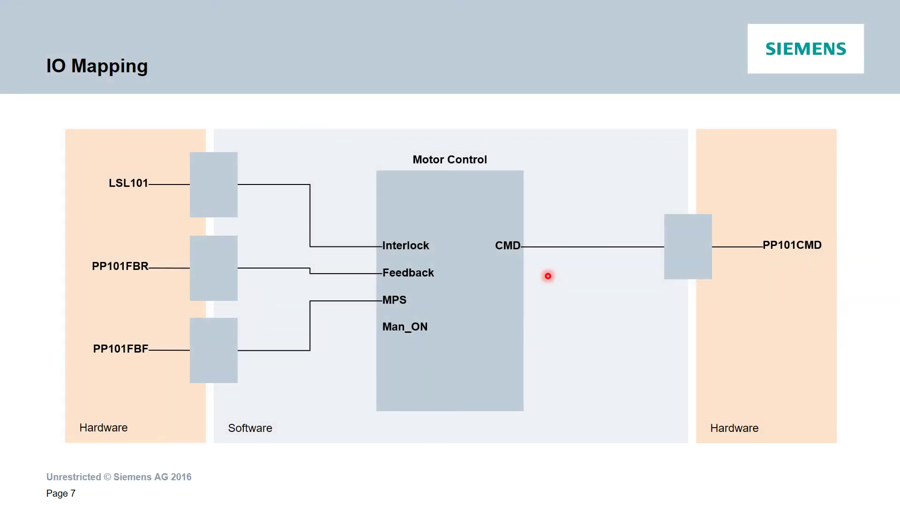
Switch to TIA Portal and delete the instance data blocks LIT101-DB, PP101CMD-DB and PP101FBR-DB from Program blocks
{"action": "key", "text": "alt+Tab"}
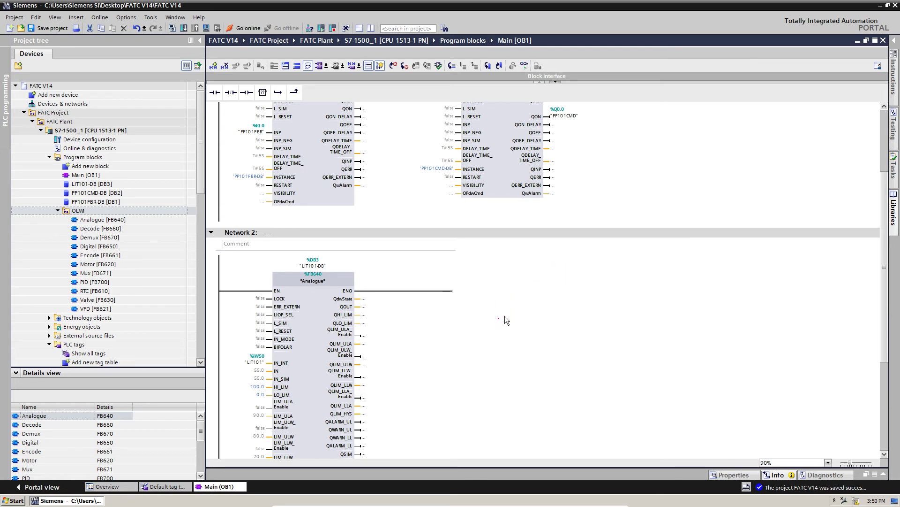
{"action": "left_click", "coordinate": [89, 184]}
{"action": "left_click", "coordinate": [88, 202], "text": "shift"}
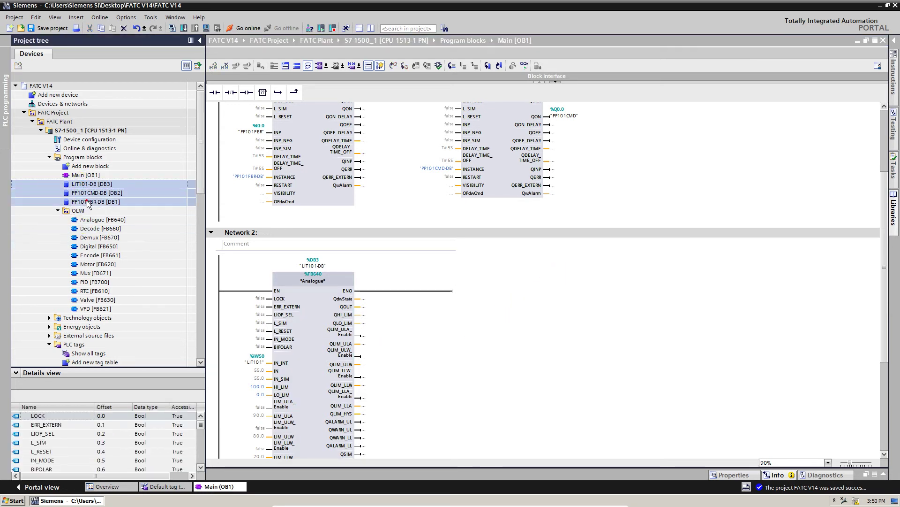
{"action": "key", "text": "Delete"}
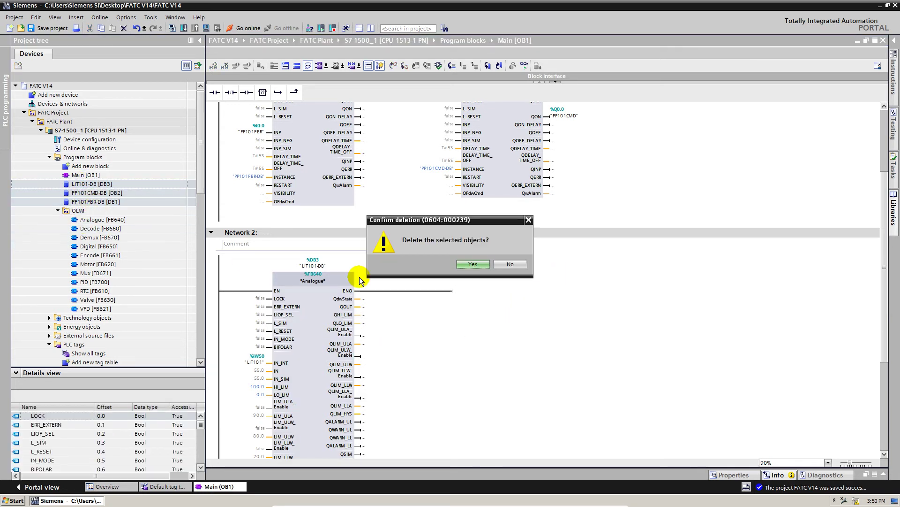
{"action": "left_click", "coordinate": [464, 263]}
Delete the networks holding the Analogue block and the two Digital blocks from Main [OB1]
{"action": "left_click", "coordinate": [245, 226]}
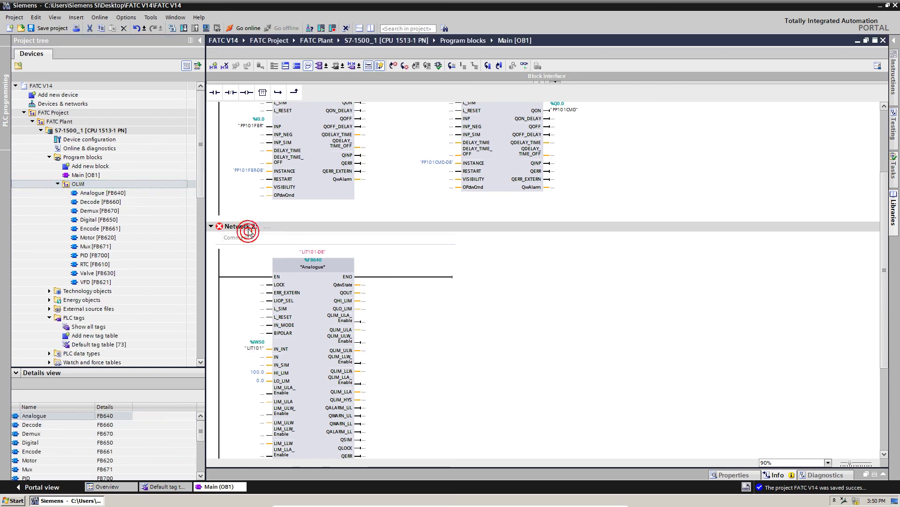
{"action": "key", "text": "Delete"}
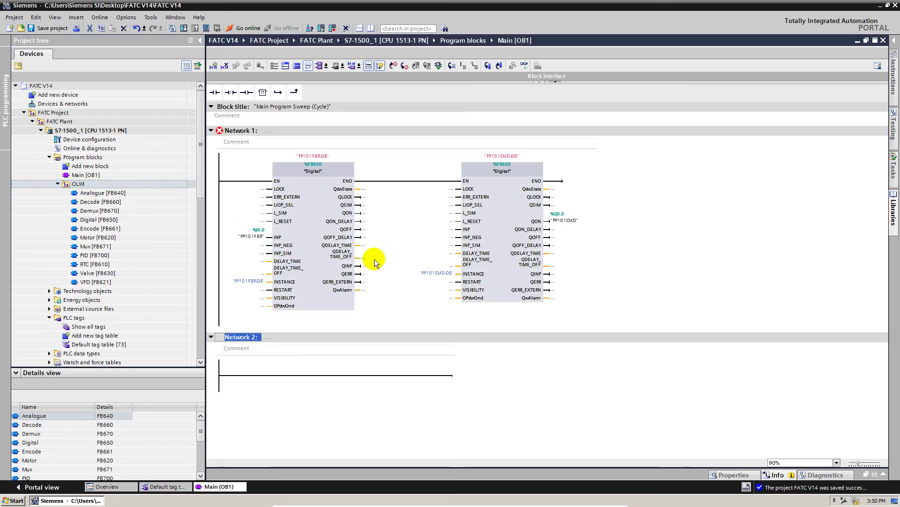
{"action": "left_click", "coordinate": [240, 132]}
{"action": "key", "text": "Delete"}
{"action": "left_click", "coordinate": [386, 173]}
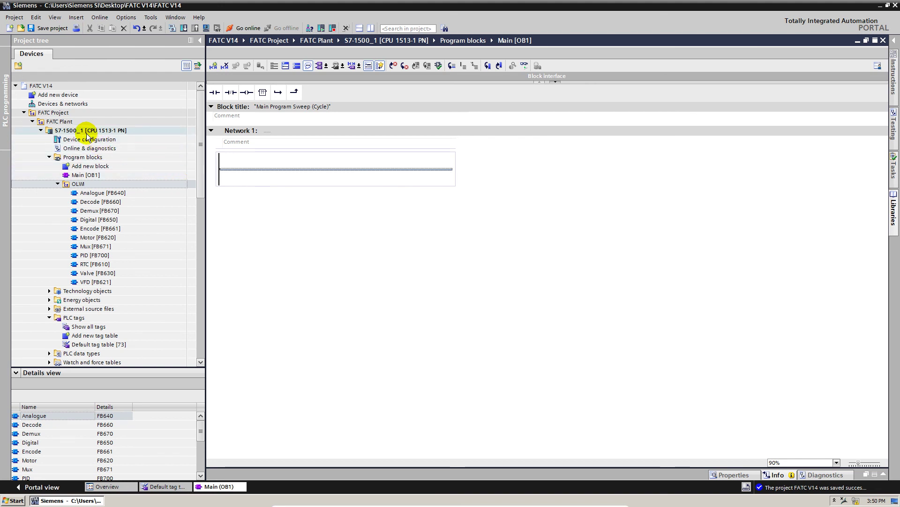
Add a new function named 'DI Mapping' in the STL language to Program blocks and open it
{"action": "left_click", "coordinate": [108, 131]}
{"action": "left_click", "coordinate": [86, 158]}
{"action": "right_click", "coordinate": [85, 158]}
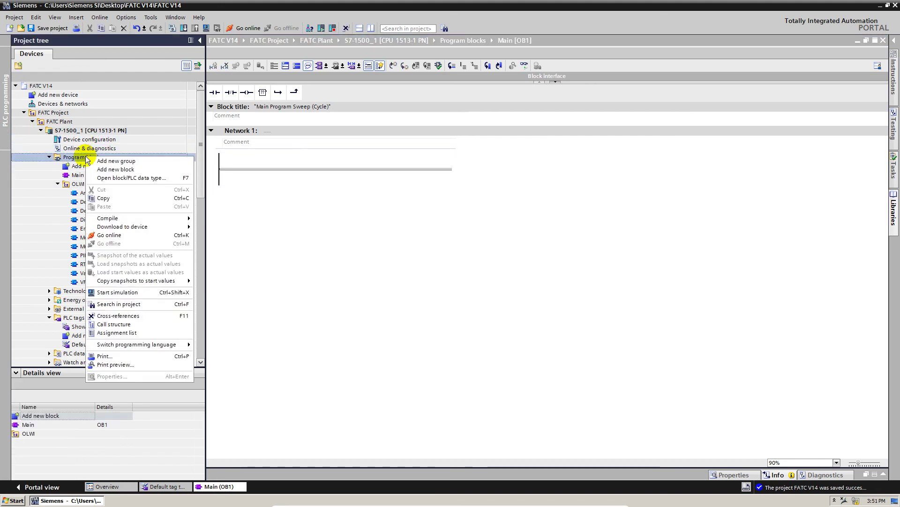
{"action": "left_click", "coordinate": [123, 169]}
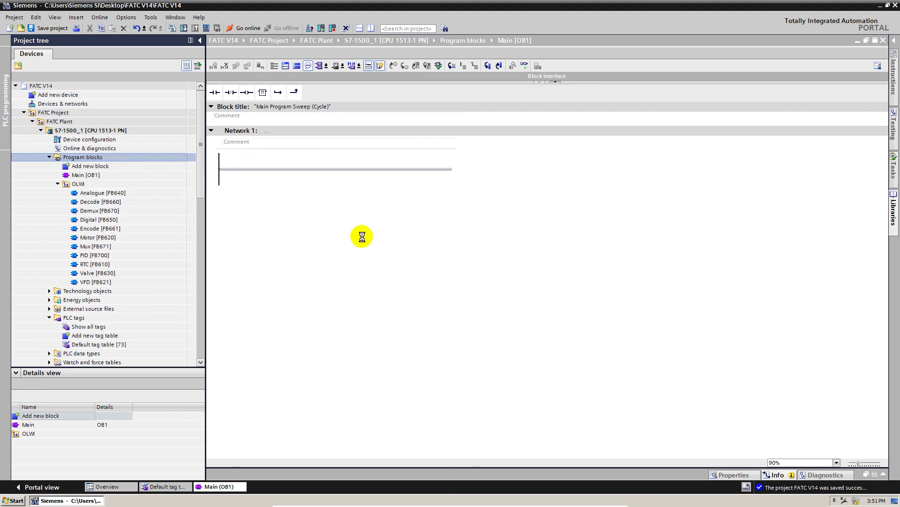
{"action": "left_click", "coordinate": [322, 272]}
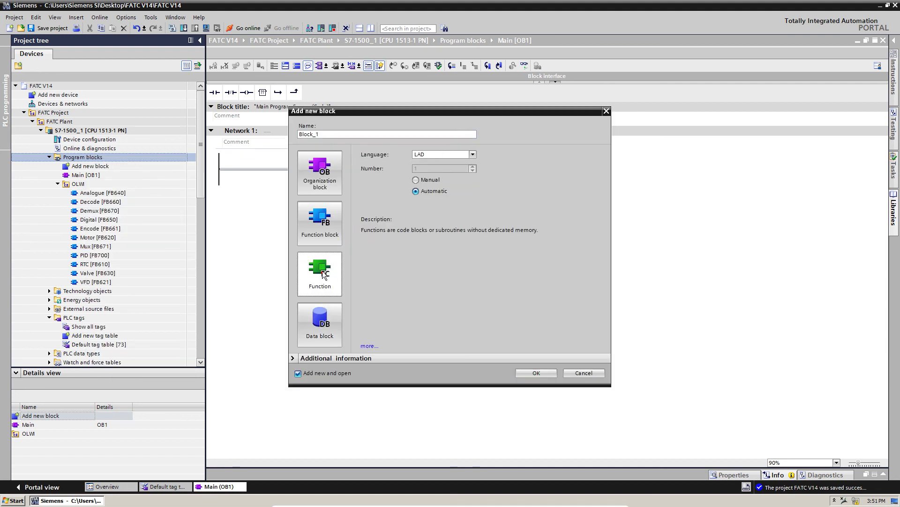
{"action": "left_click", "coordinate": [451, 155]}
{"action": "left_click", "coordinate": [444, 176]}
{"action": "double_click", "coordinate": [346, 136]}
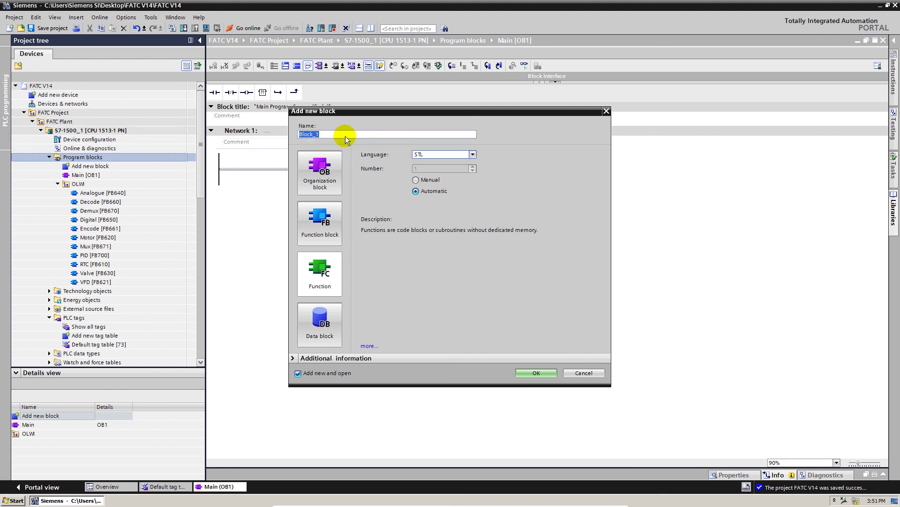
{"action": "type", "text": "IO"}
{"action": "left_click", "coordinate": [531, 374]}
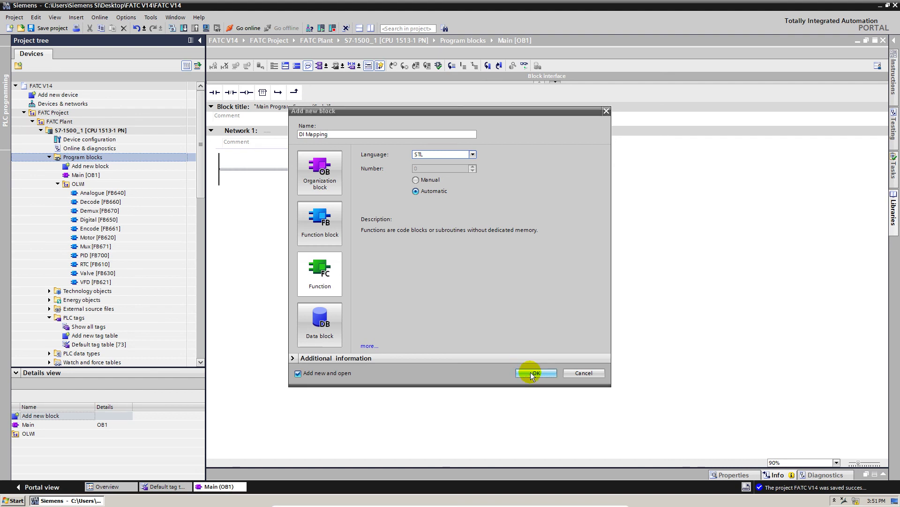
Insert a call to Digital [FB650] in Network 1 of DI Mapping with the single-instance data block 'PP101FBR-DB'
{"action": "left_click", "coordinate": [97, 211]}
{"action": "left_click", "coordinate": [90, 229]}
{"action": "left_click_drag", "start_coordinate": [90, 229], "coordinate": [258, 165]}
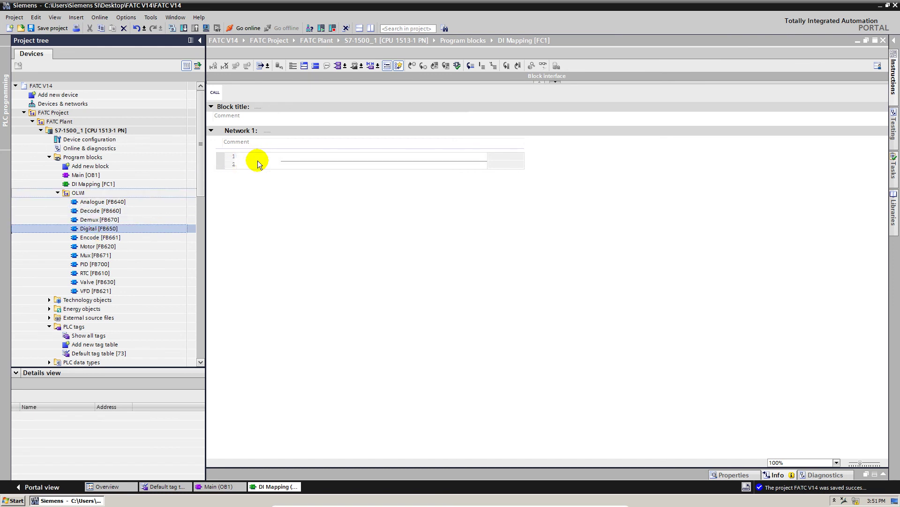
{"action": "left_click", "coordinate": [449, 180]}
{"action": "left_click_drag", "start_coordinate": [448, 180], "coordinate": [398, 182]}
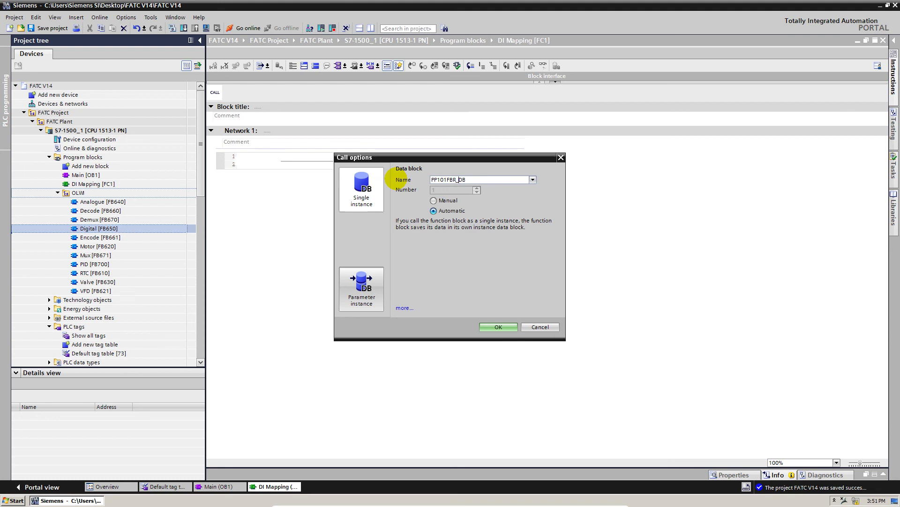
{"action": "key", "text": "Return"}
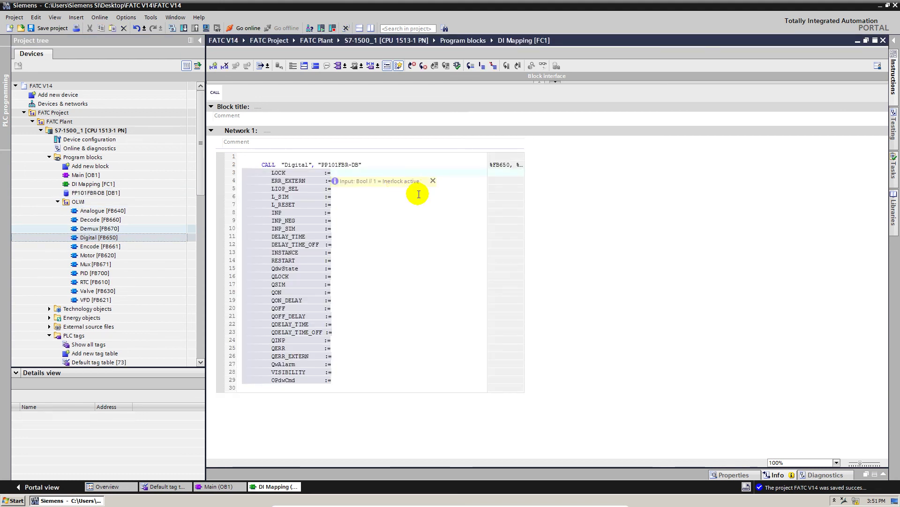
Assign the tag "PP101FBR" to the INP parameter of the Digital call in DI Mapping
{"action": "left_click", "coordinate": [390, 214]}
{"action": "scroll", "coordinate": [348, 203], "scroll_direction": "up", "scroll_amount": 2, "text": "ctrl"}
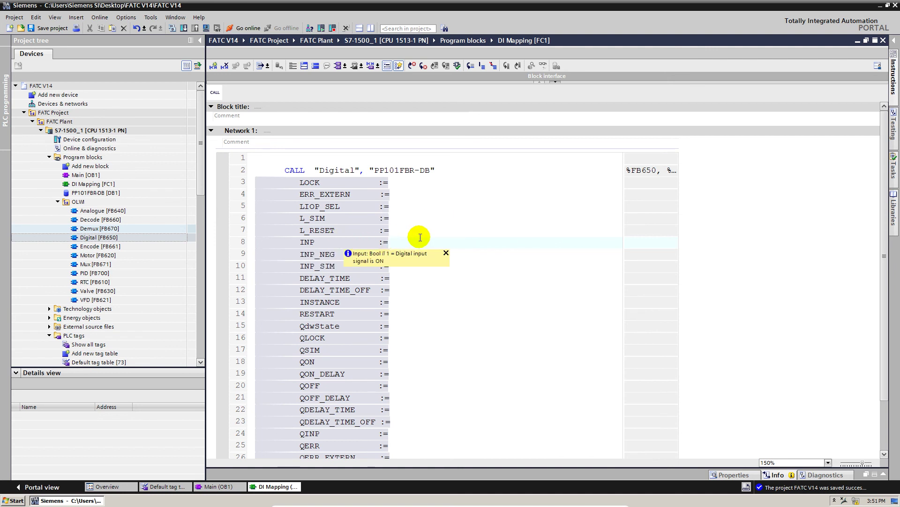
{"action": "left_click", "coordinate": [318, 243]}
{"action": "left_click", "coordinate": [400, 243]}
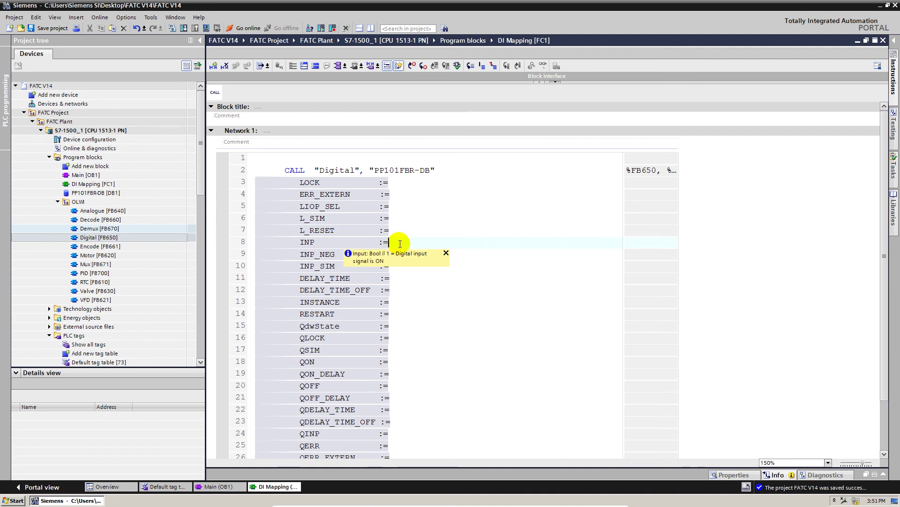
{"action": "type", "text": "pp"}
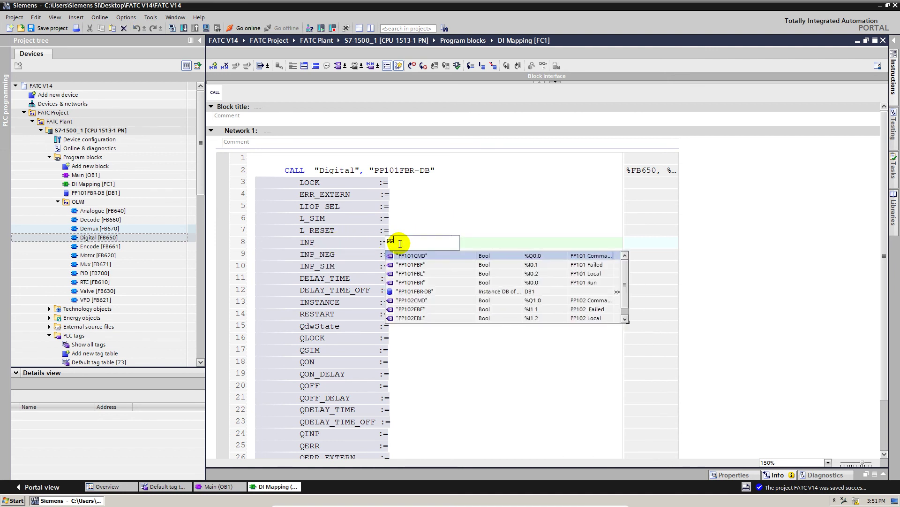
{"action": "left_click", "coordinate": [419, 284]}
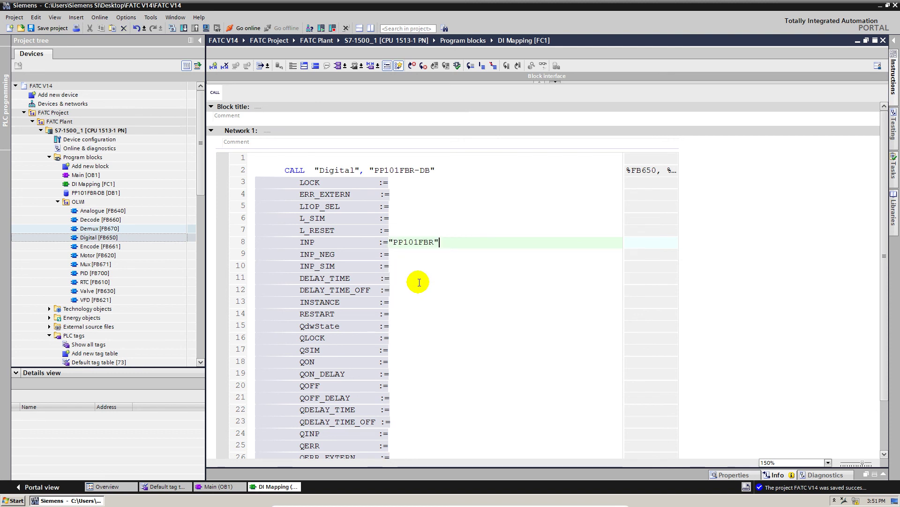
{"action": "left_click", "coordinate": [453, 277]}
{"action": "scroll", "coordinate": [448, 277], "scroll_direction": "down", "scroll_amount": 2}
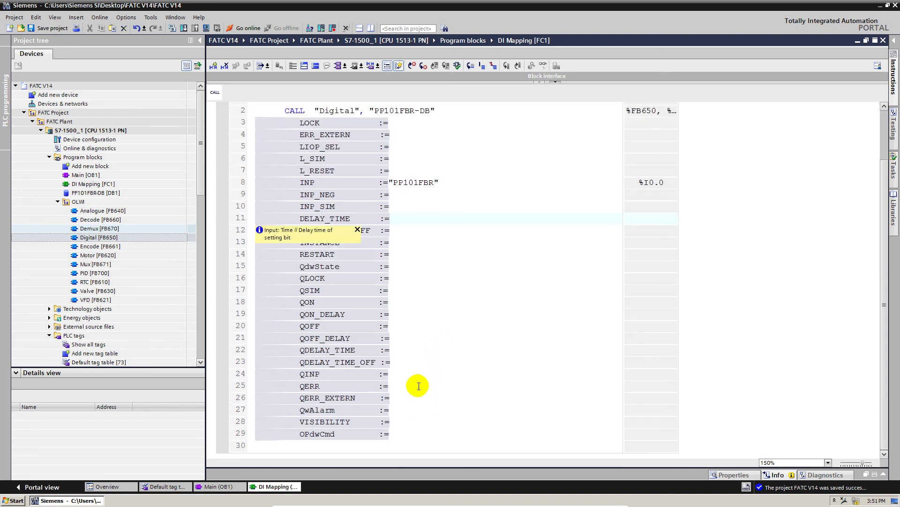
Assign the string 'PP101FBR-DB' to the INSTANCE parameter of the Digital call
{"action": "left_click", "coordinate": [411, 328]}
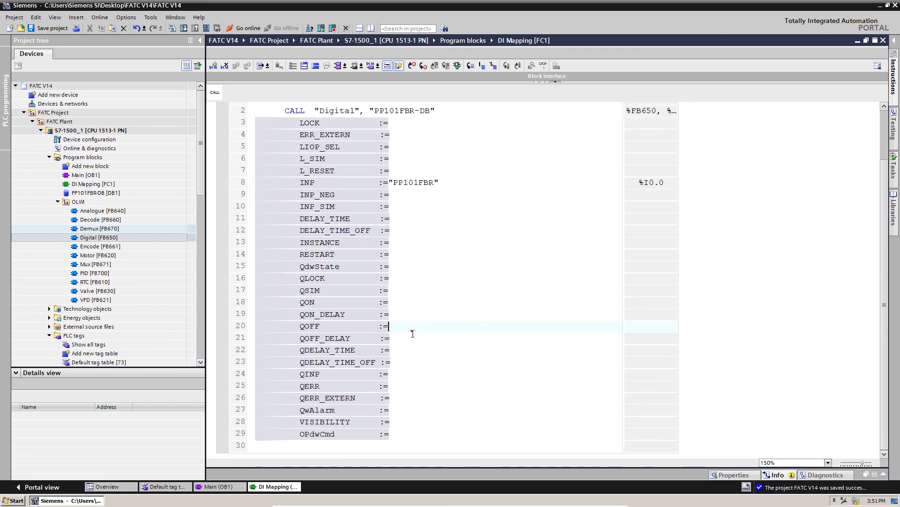
{"action": "left_click", "coordinate": [403, 241]}
{"action": "type", "text": "\"PP101FBR-DB"}
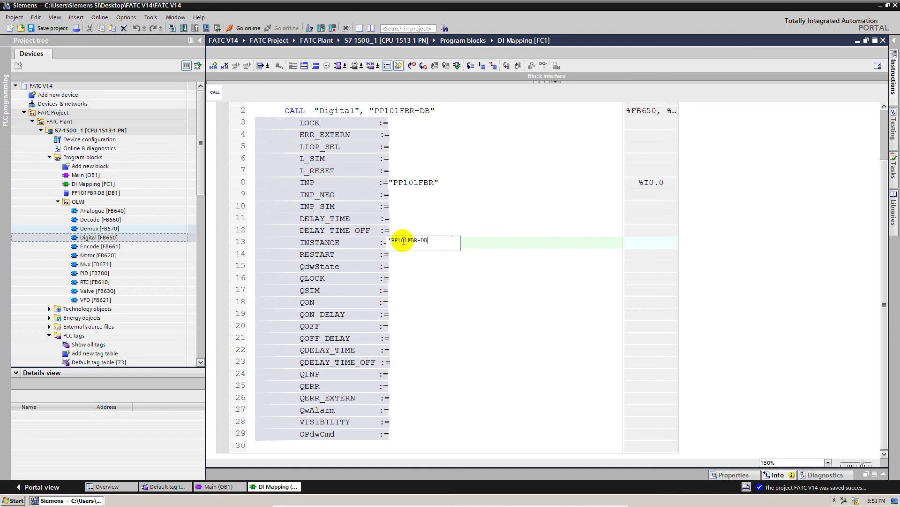
{"action": "key", "text": "Return"}
{"action": "left_click", "coordinate": [428, 135]}
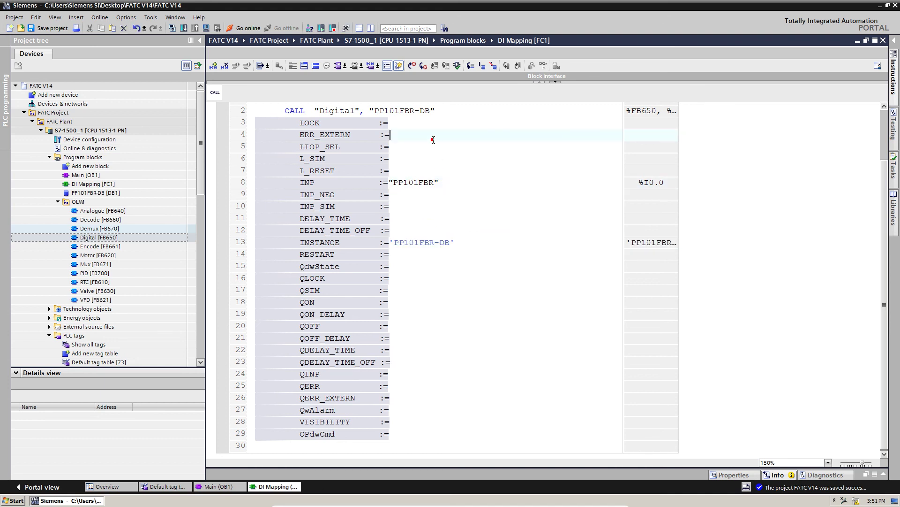
{"action": "left_click", "coordinate": [509, 241]}
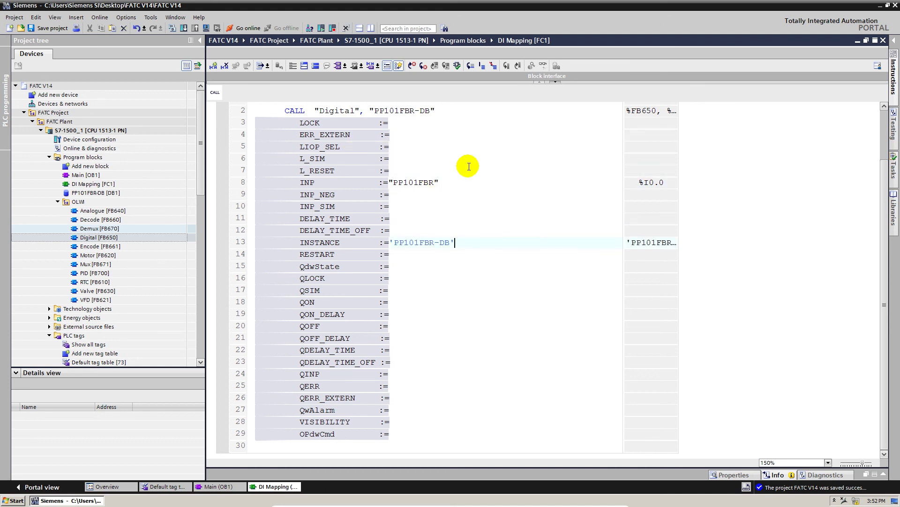
Copy the complete Digital call with all its parameters from Network 1 of DI Mapping
{"action": "scroll", "coordinate": [469, 166], "scroll_direction": "down", "scroll_amount": 3}
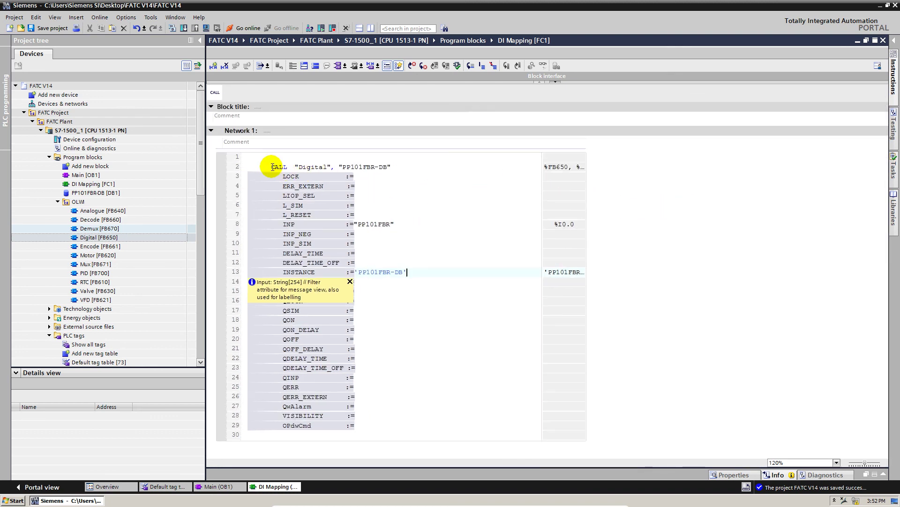
{"action": "left_click_drag", "start_coordinate": [258, 161], "coordinate": [502, 438]}
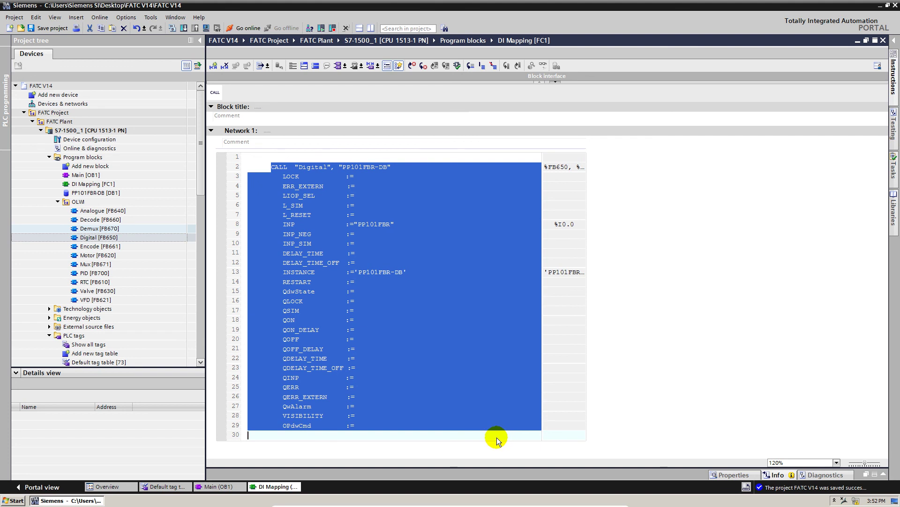
{"action": "mouse_move", "coordinate": [542, 501]}
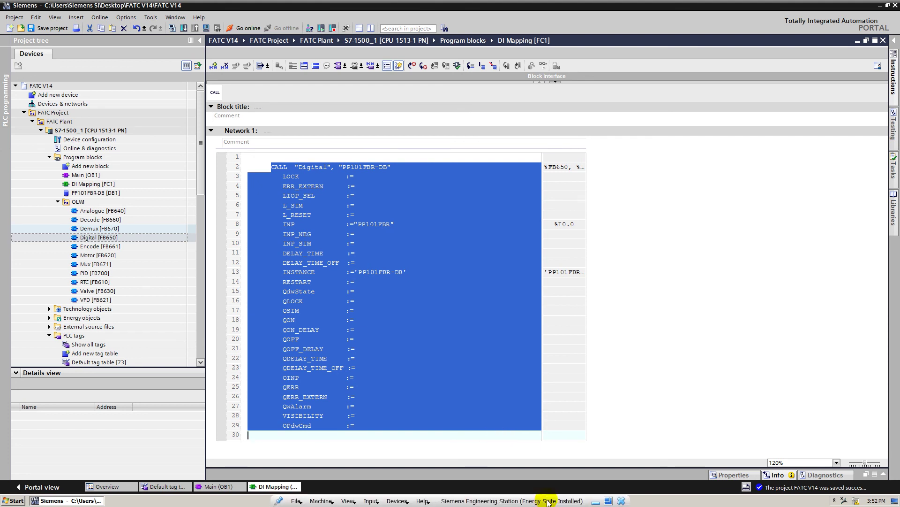
Switch to Word on the host computer, create a blank document, paste the copied Digital call and close the Navigation pane
{"action": "left_click", "coordinate": [595, 500]}
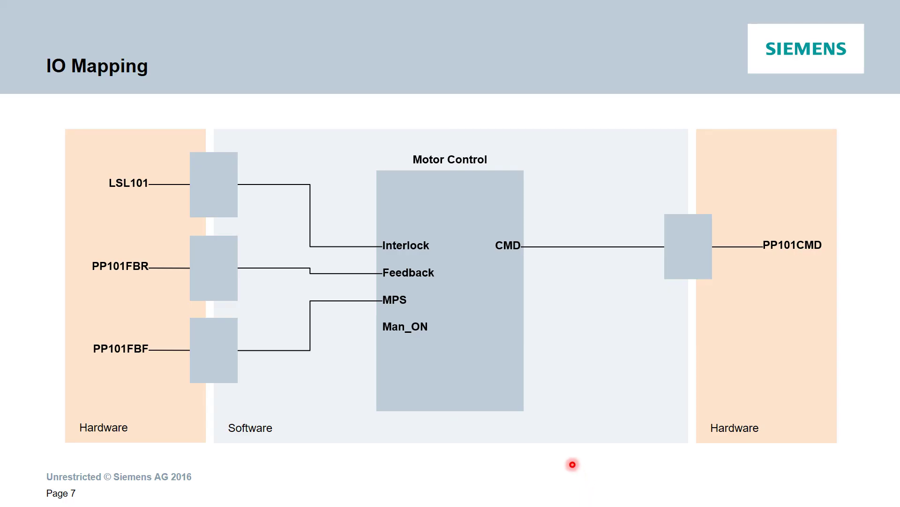
{"action": "key", "text": "super"}
{"action": "type", "text": "word"}
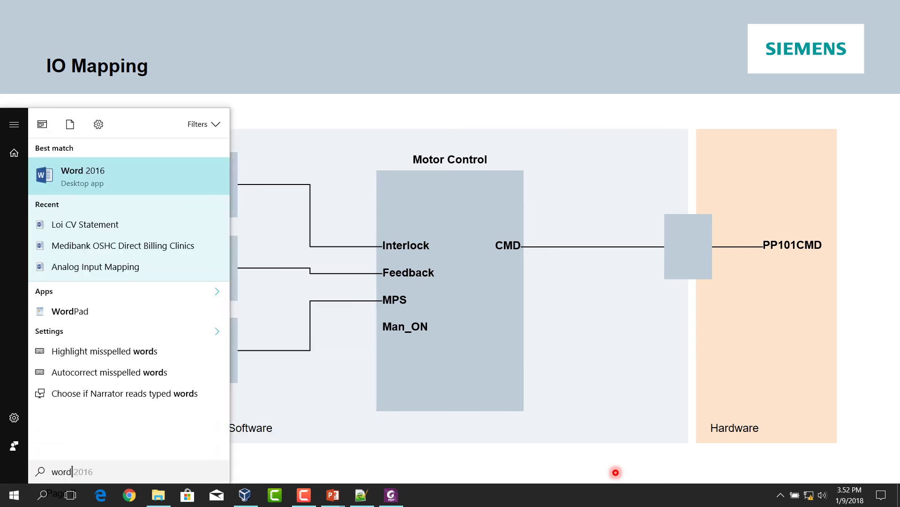
{"action": "key", "text": "Return"}
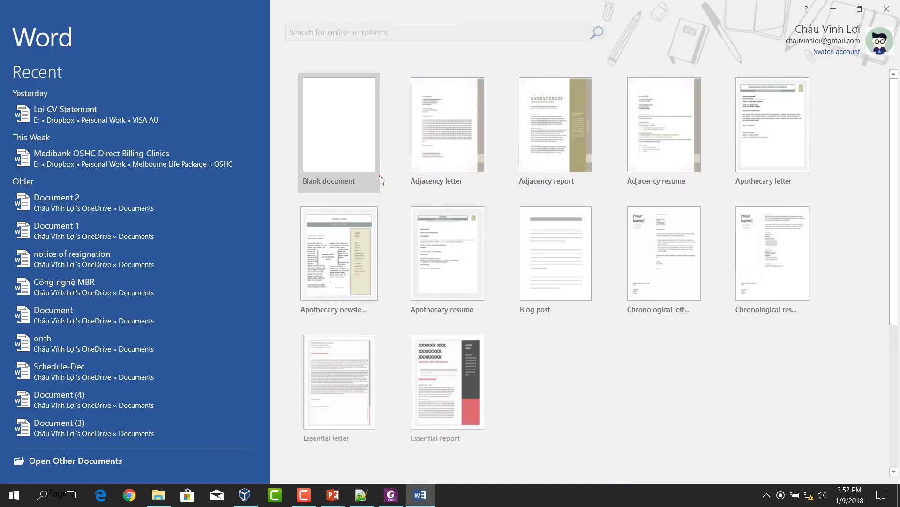
{"action": "left_click", "coordinate": [379, 176]}
{"action": "key", "text": "ctrl+v"}
{"action": "scroll", "coordinate": [381, 176], "scroll_direction": "up", "scroll_amount": 10}
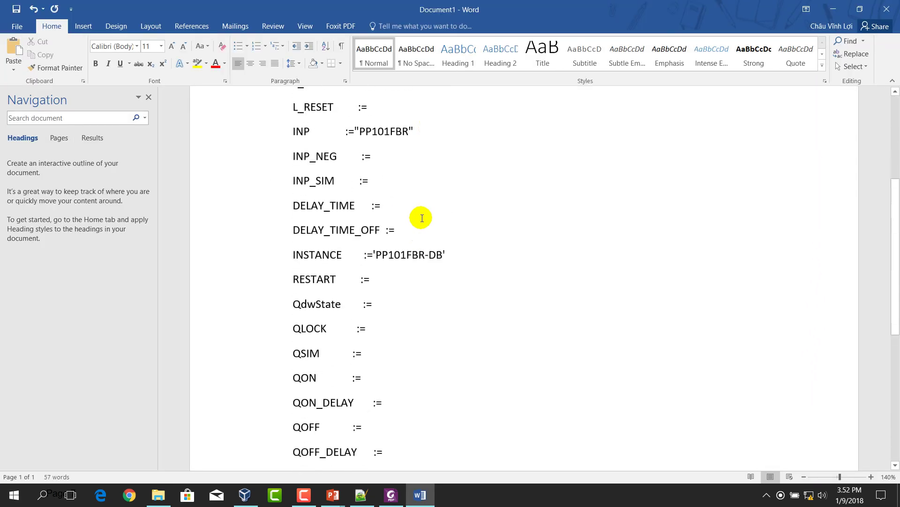
{"action": "left_click", "coordinate": [149, 97]}
{"action": "scroll", "coordinate": [380, 175], "scroll_direction": "down", "scroll_amount": 5}
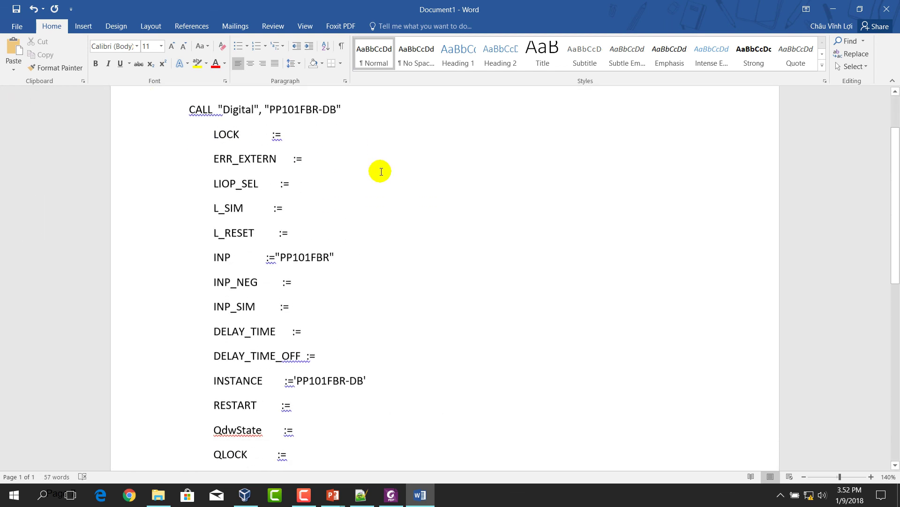
Examine the pasted call for the places where the tag name PP101FBR occurs
{"action": "scroll", "coordinate": [291, 175], "scroll_direction": "up", "scroll_amount": 2}
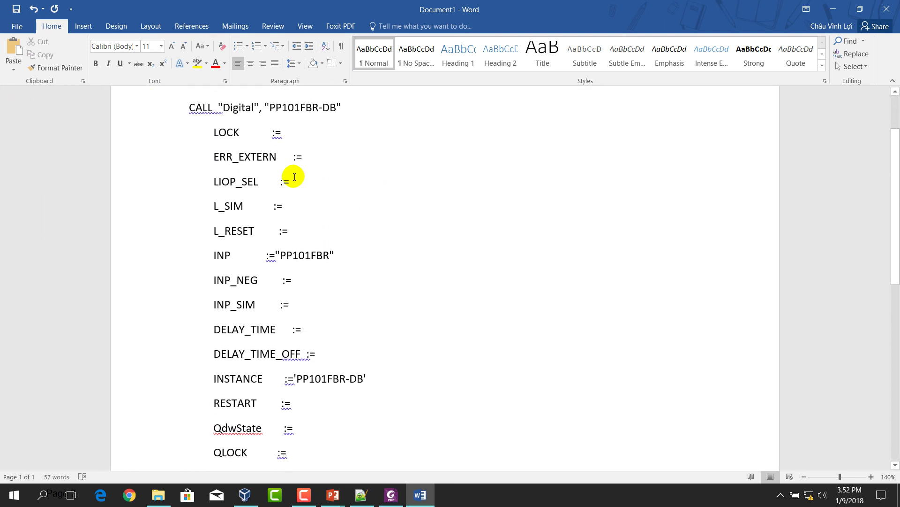
{"action": "scroll", "coordinate": [322, 175], "scroll_direction": "down", "scroll_amount": 1}
{"action": "left_click", "coordinate": [327, 108]}
{"action": "left_click_drag", "start_coordinate": [328, 108], "coordinate": [282, 109]}
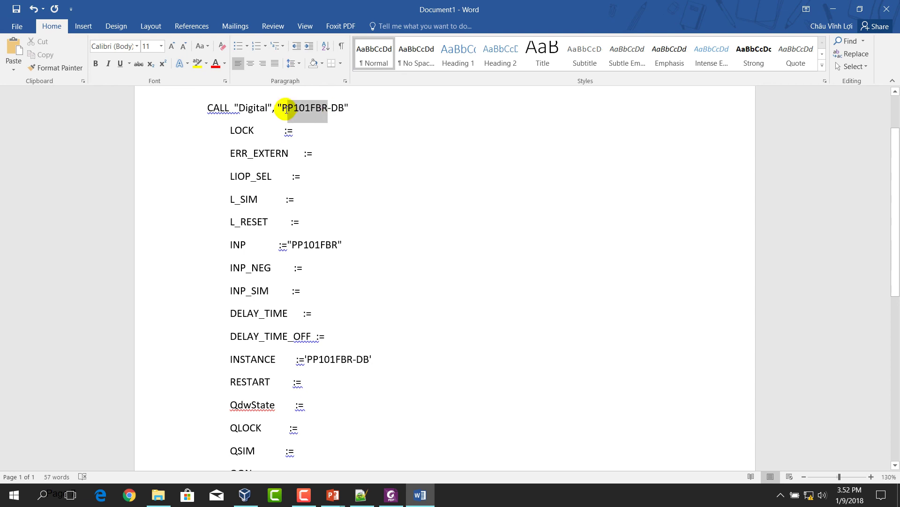
{"action": "left_click_drag", "start_coordinate": [292, 244], "coordinate": [338, 245]}
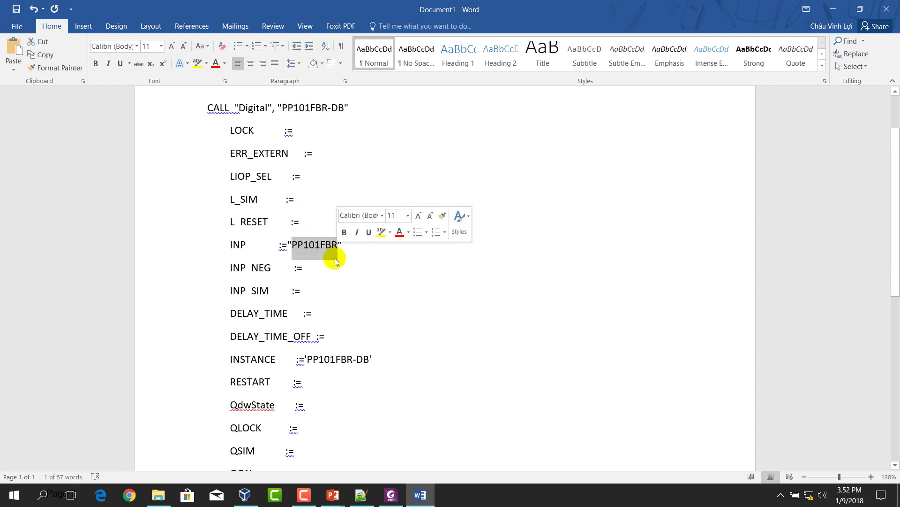
{"action": "left_click_drag", "start_coordinate": [307, 359], "coordinate": [336, 359]}
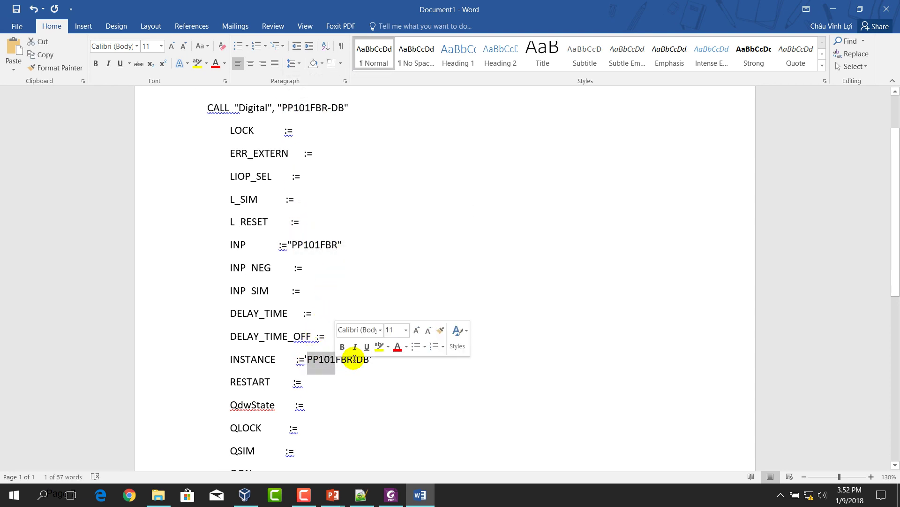
{"action": "left_click", "coordinate": [428, 330]}
{"action": "key", "text": "ctrl+z"}
{"action": "left_click", "coordinate": [383, 183]}
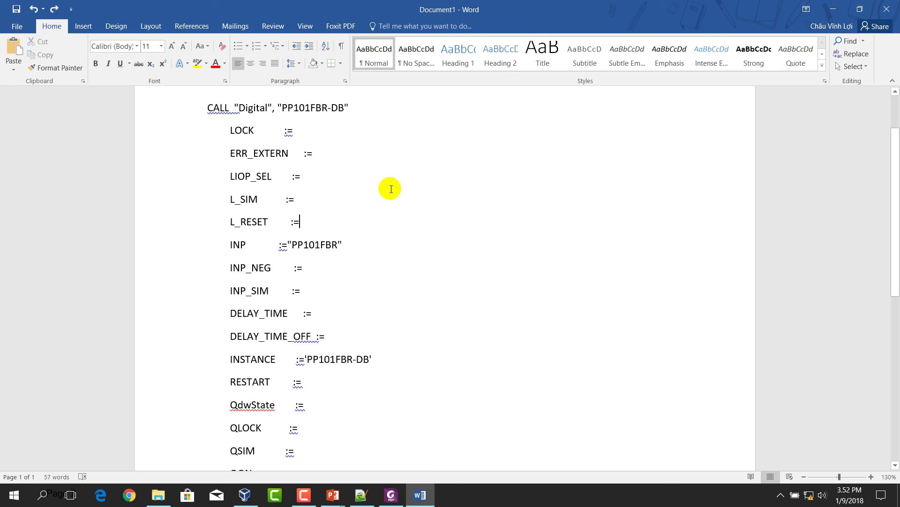
{"action": "scroll", "coordinate": [383, 183], "scroll_direction": "up", "scroll_amount": 2}
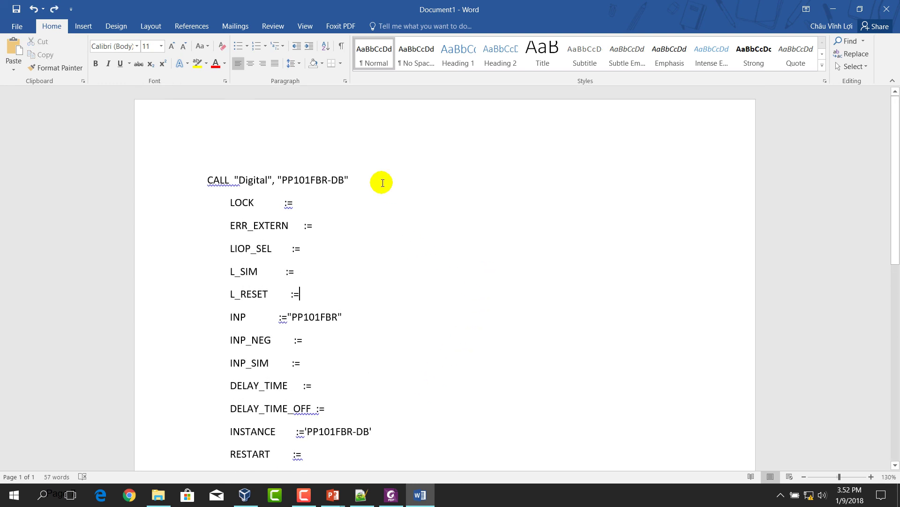
{"action": "left_click", "coordinate": [310, 181]}
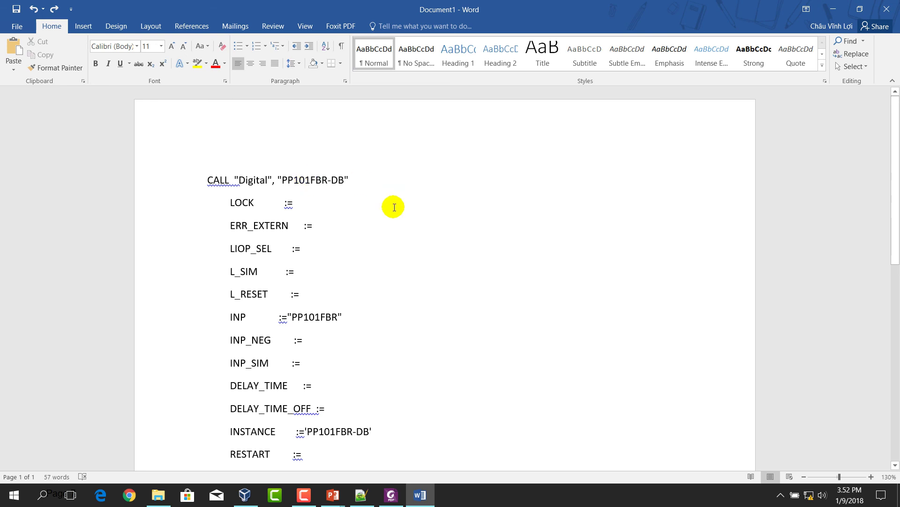
{"action": "scroll", "coordinate": [464, 209], "scroll_direction": "down", "scroll_amount": 3}
{"action": "scroll", "coordinate": [464, 209], "scroll_direction": "down", "scroll_amount": 1, "text": "ctrl"}
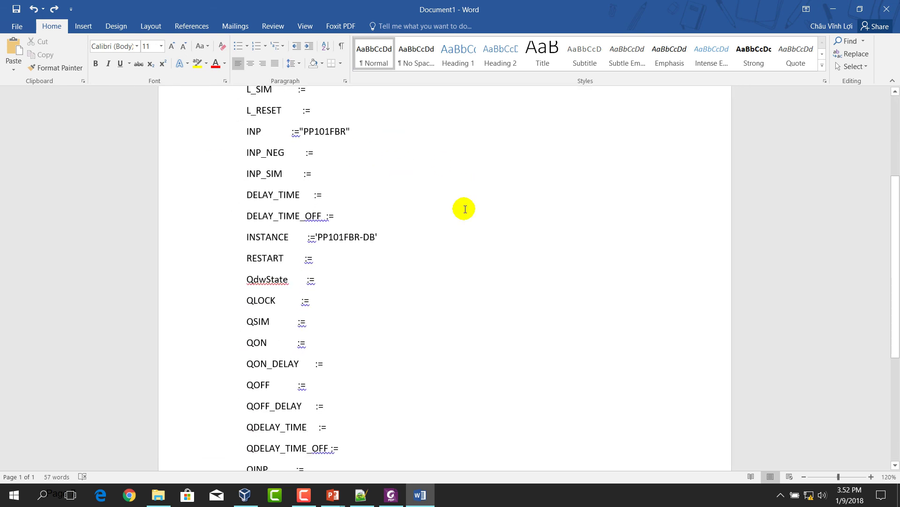
{"action": "scroll", "coordinate": [464, 210], "scroll_direction": "up", "scroll_amount": 3}
{"action": "scroll", "coordinate": [465, 208], "scroll_direction": "down", "scroll_amount": 6}
{"action": "scroll", "coordinate": [467, 212], "scroll_direction": "up", "scroll_amount": 5}
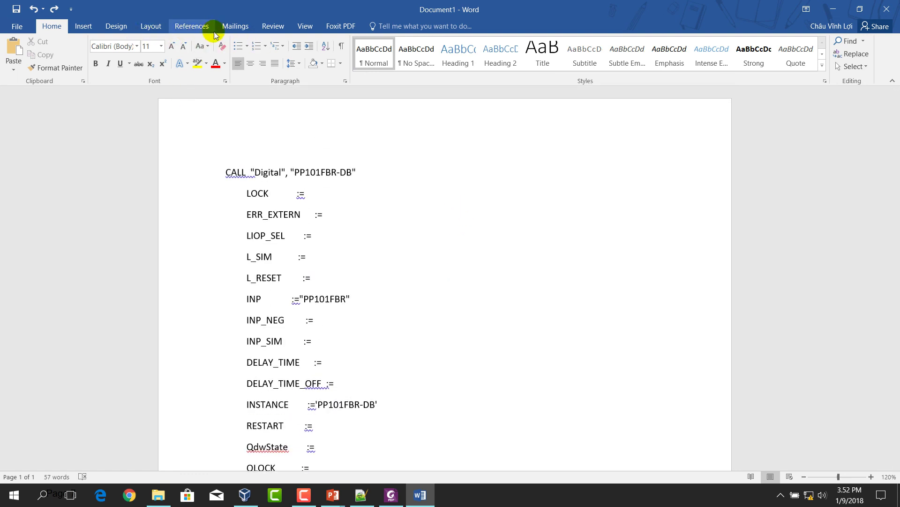
Start the Mail Merge wizard for letters, using the current document, and proceed to recipient selection
{"action": "left_click", "coordinate": [235, 26]}
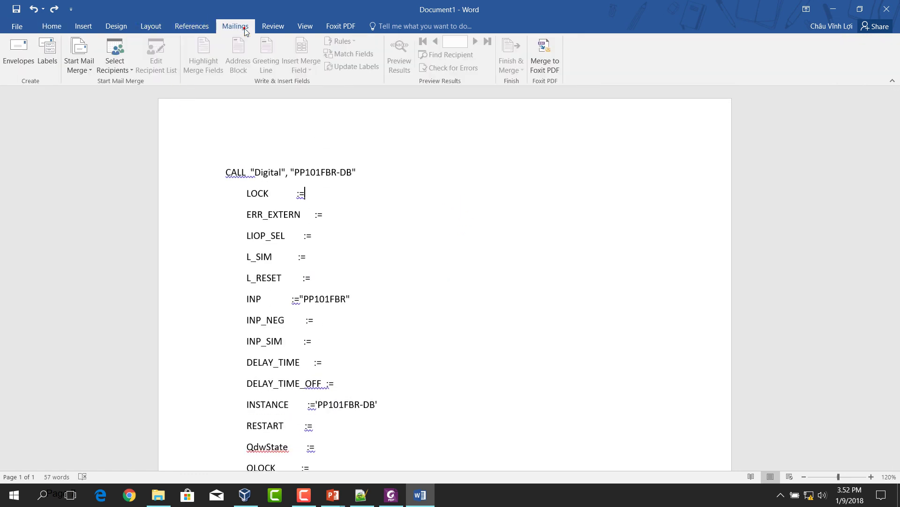
{"action": "left_click", "coordinate": [80, 61]}
{"action": "left_click", "coordinate": [100, 170]}
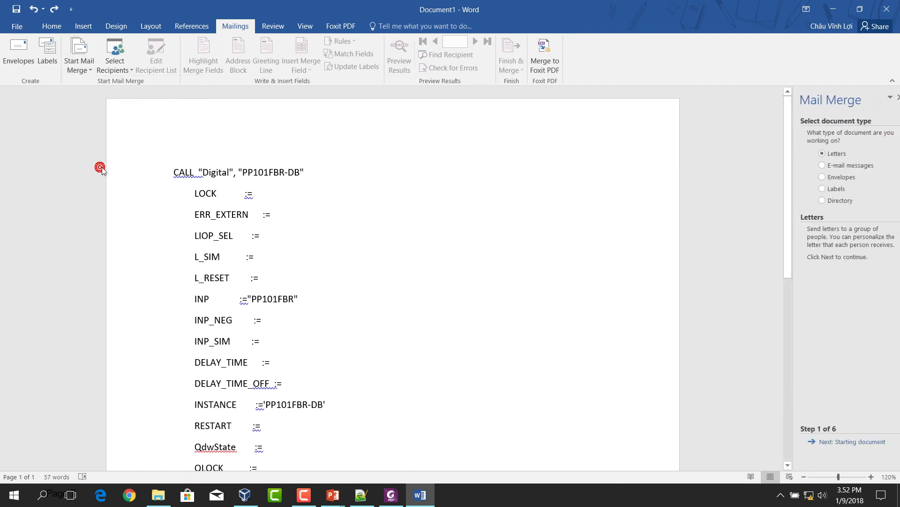
{"action": "left_click", "coordinate": [843, 441]}
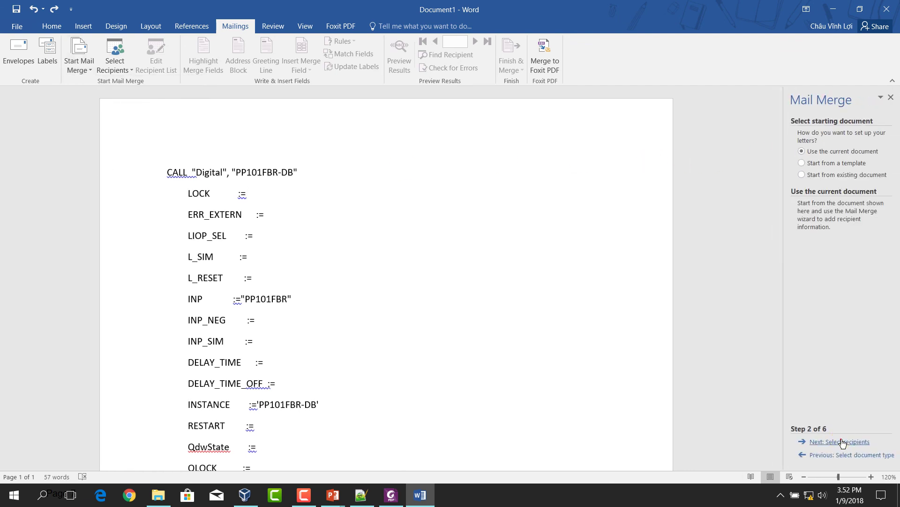
{"action": "left_click", "coordinate": [859, 442]}
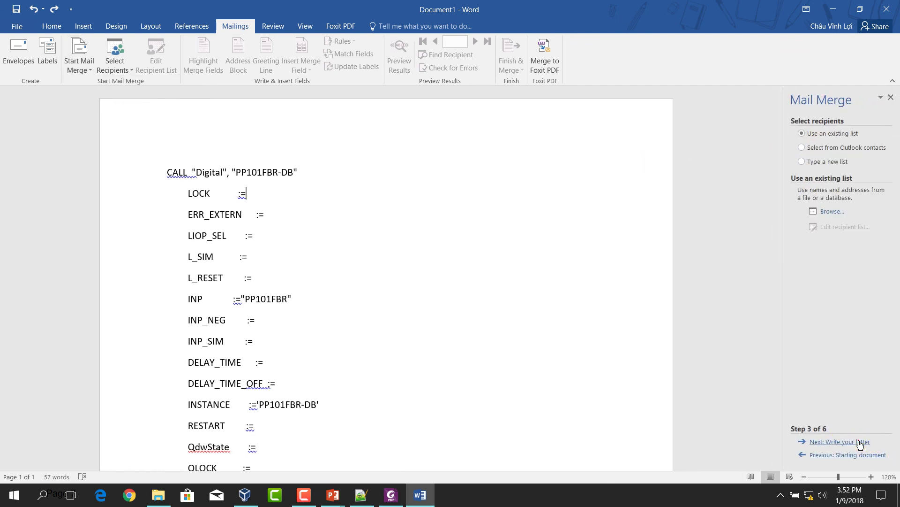
Use the IOList$ table of the IOList workbook in the FATC Sharing folder as the merge data source, with column headers in the first row
{"action": "left_click", "coordinate": [831, 212]}
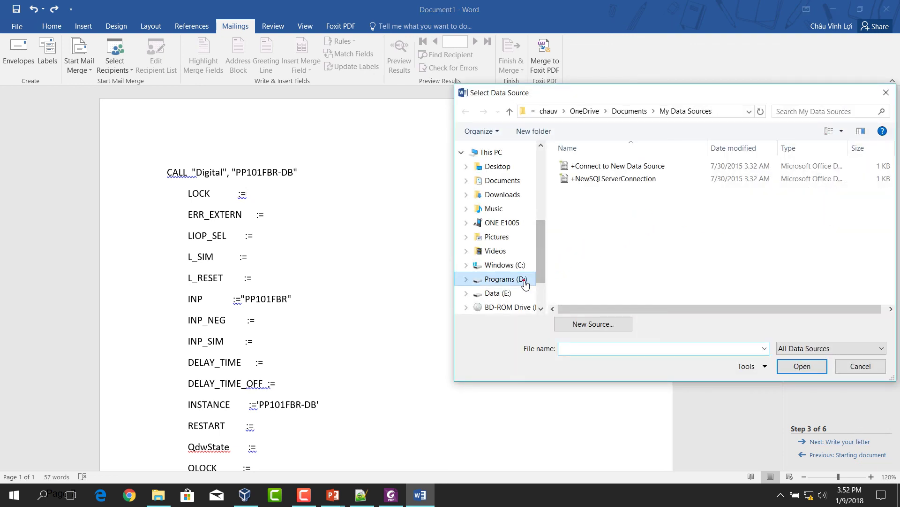
{"action": "left_click", "coordinate": [525, 281]}
{"action": "double_click", "coordinate": [603, 227]}
{"action": "double_click", "coordinate": [591, 199]}
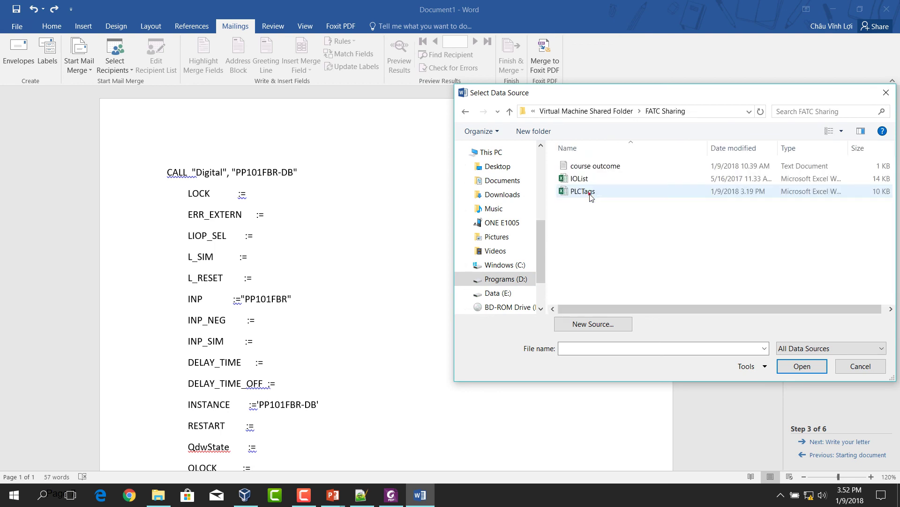
{"action": "left_click", "coordinate": [586, 182]}
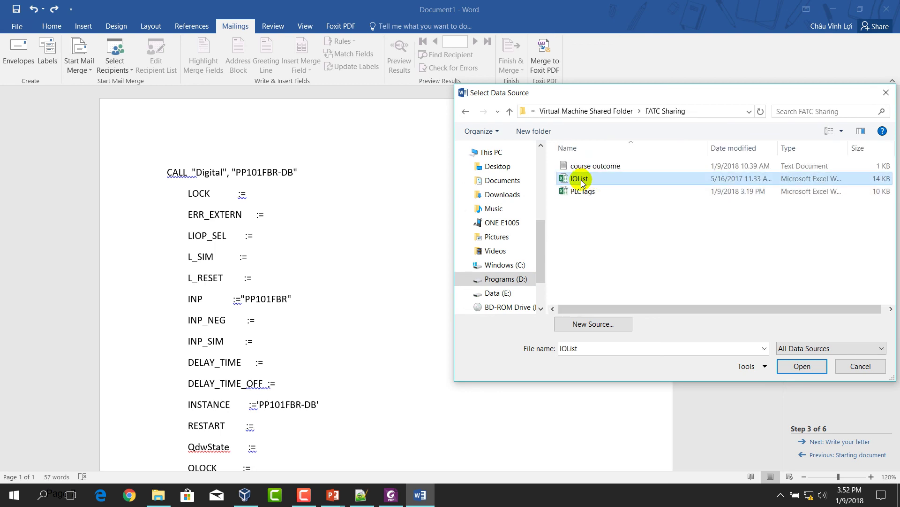
{"action": "left_click", "coordinate": [802, 366]}
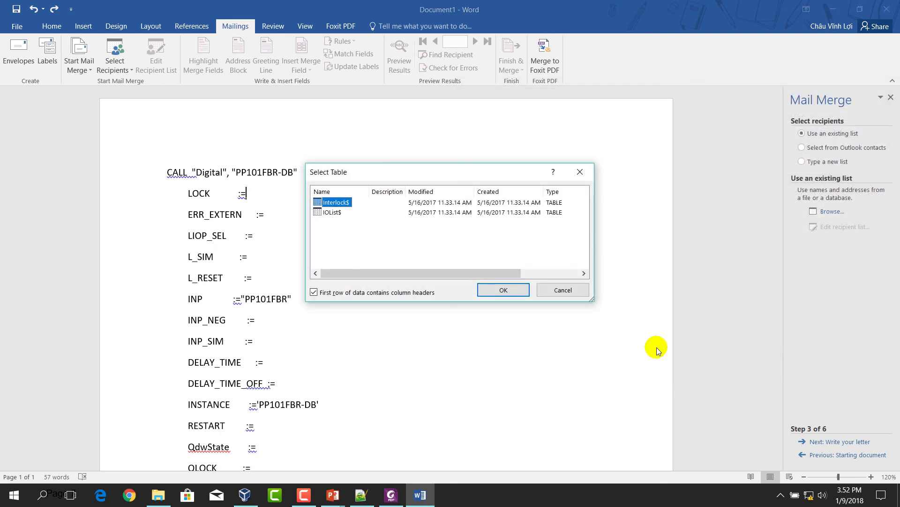
{"action": "left_click", "coordinate": [332, 212]}
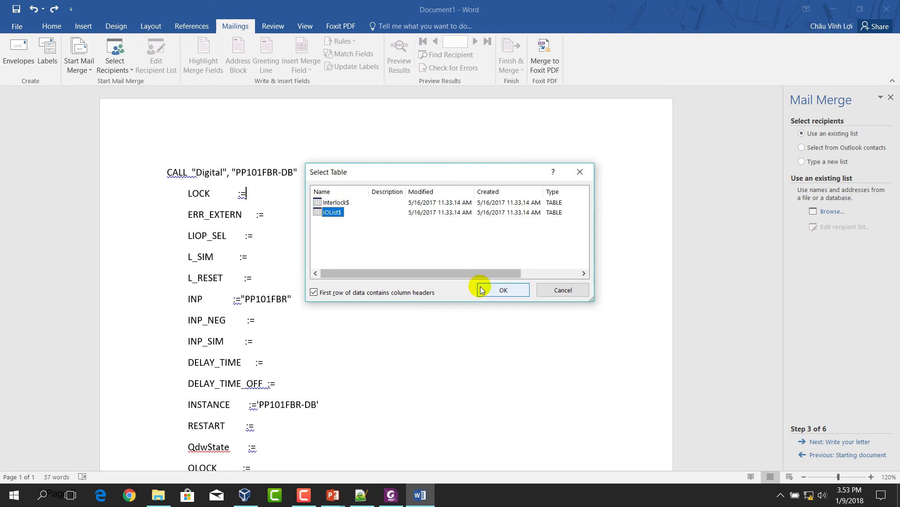
{"action": "left_click", "coordinate": [504, 290]}
Filter the merge recipients to the entries whose Type is DI
{"action": "left_click_drag", "start_coordinate": [413, 248], "coordinate": [485, 247]}
{"action": "left_click", "coordinate": [508, 164]}
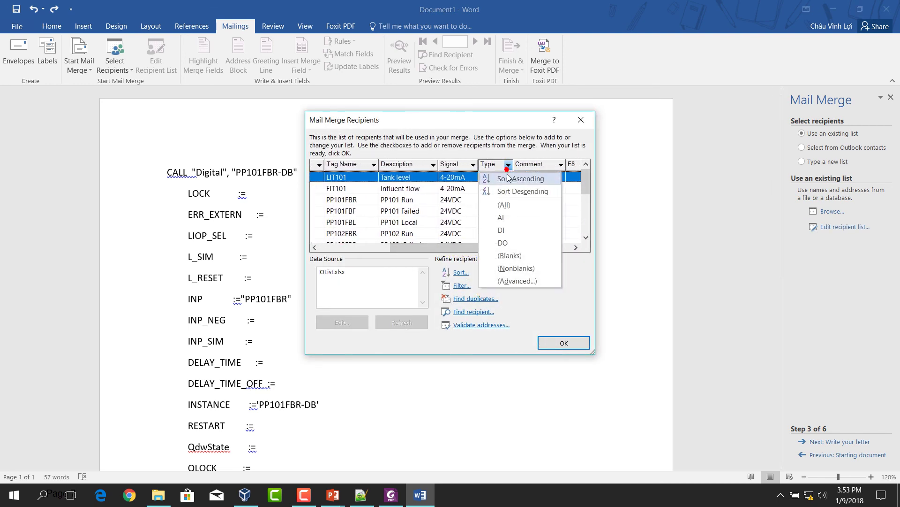
{"action": "left_click", "coordinate": [511, 229]}
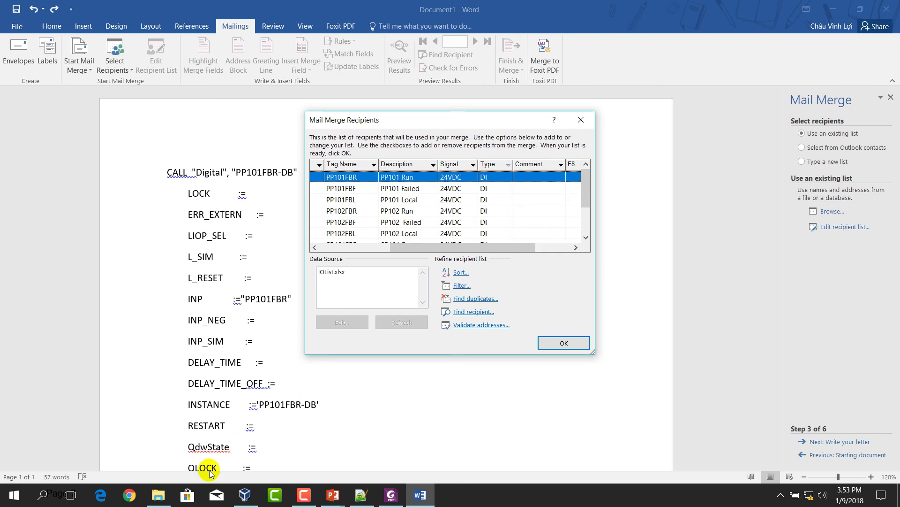
{"action": "left_click", "coordinate": [158, 495]}
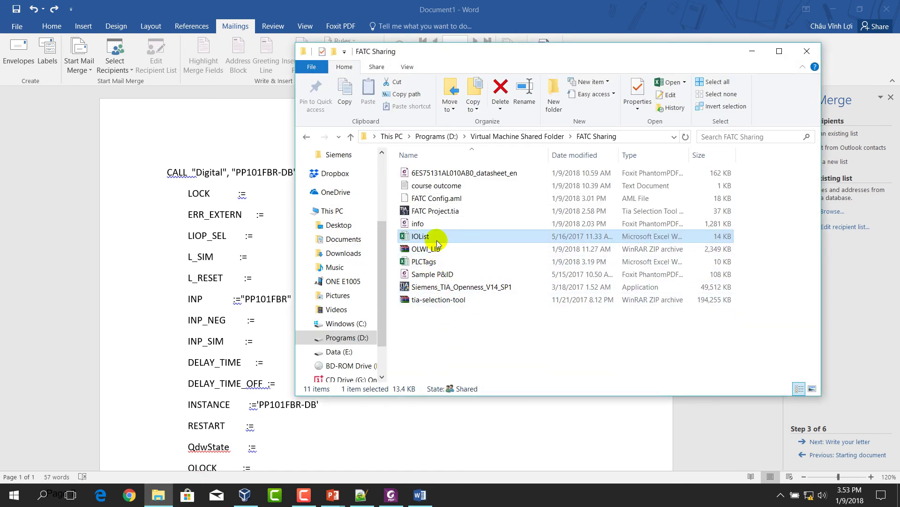
{"action": "left_click", "coordinate": [752, 51]}
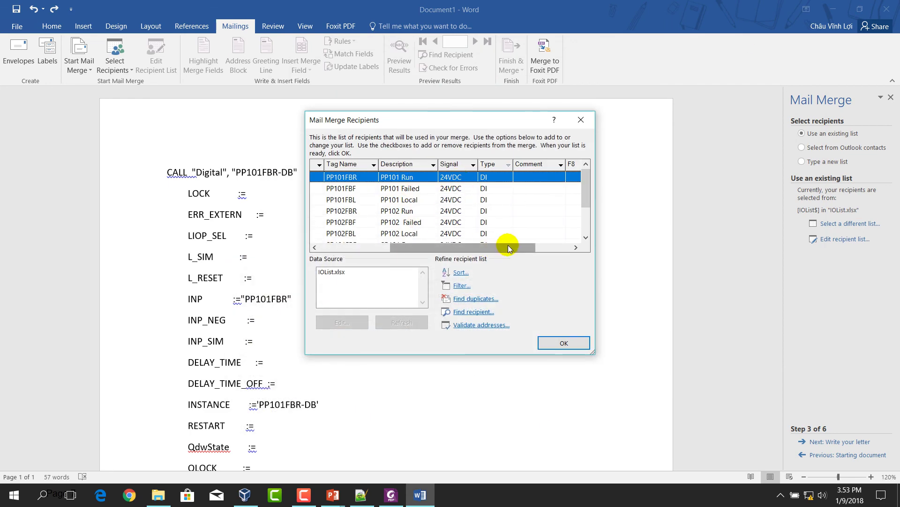
{"action": "mouse_move", "coordinate": [589, 199]}
{"action": "left_mouse_down"}
{"action": "mouse_move", "coordinate": [587, 220]}
{"action": "mouse_move", "coordinate": [587, 187]}
{"action": "left_mouse_up"}
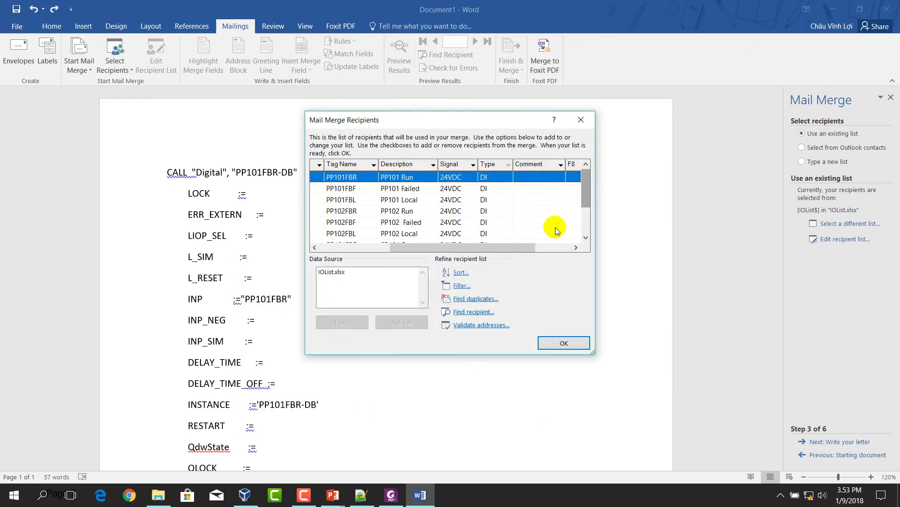
Check the filtered recipient list from its first columns, accept it and proceed to writing the letter
{"action": "left_click_drag", "start_coordinate": [525, 248], "coordinate": [429, 251]}
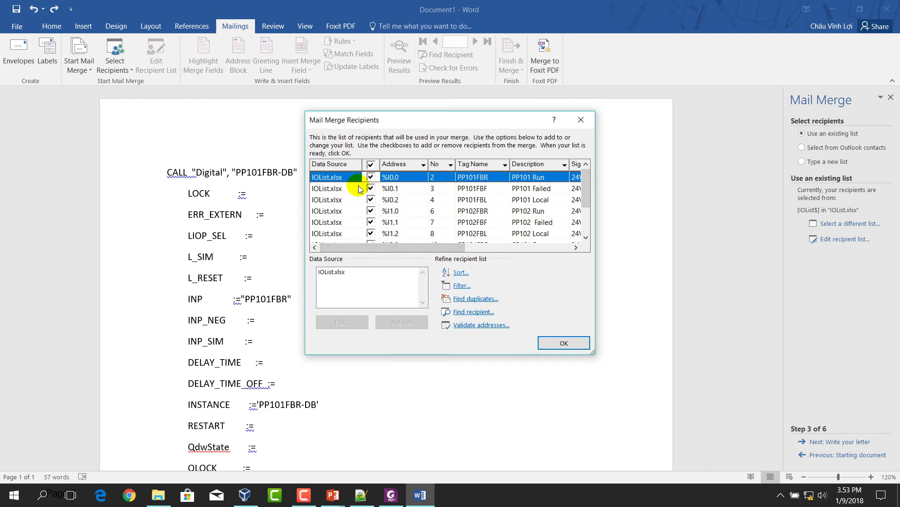
{"action": "mouse_move", "coordinate": [584, 184]}
{"action": "left_mouse_down"}
{"action": "mouse_move", "coordinate": [587, 206]}
{"action": "mouse_move", "coordinate": [588, 180]}
{"action": "left_mouse_up"}
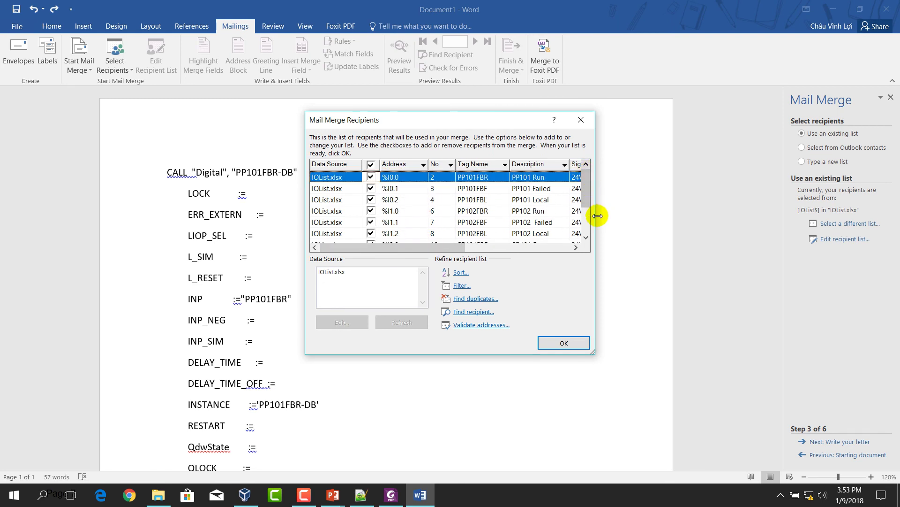
{"action": "left_click", "coordinate": [573, 345]}
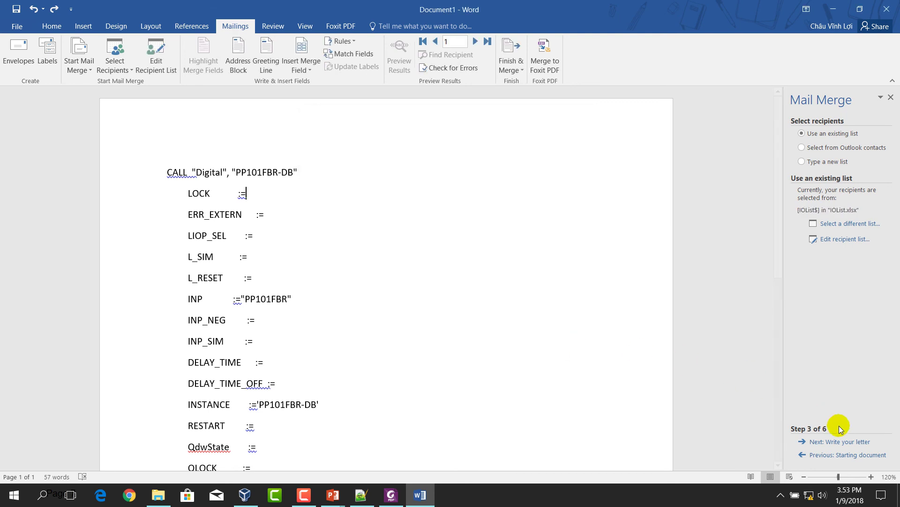
{"action": "left_click", "coordinate": [837, 441]}
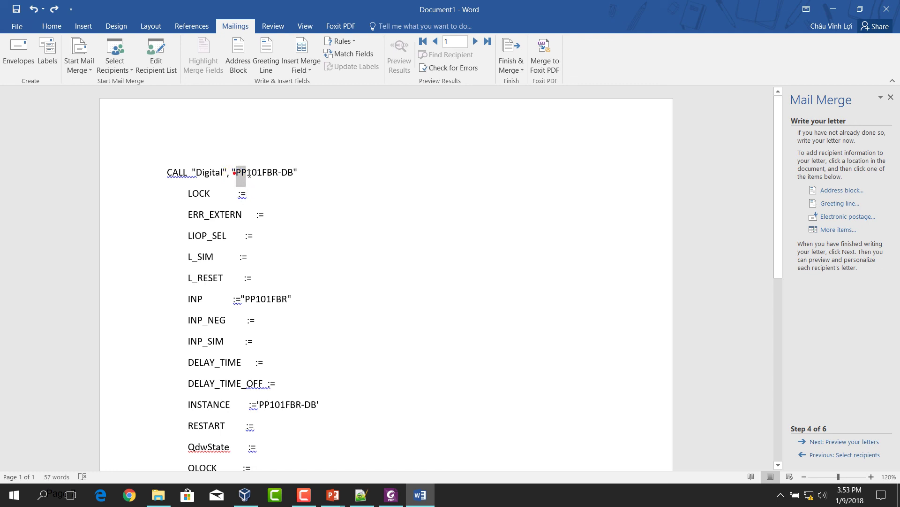
Replace the tag name PP101FBR in the CALL line's DB name with the Tag Name merge field, keeping the -DB suffix
{"action": "left_click_drag", "start_coordinate": [249, 173], "coordinate": [278, 173]}
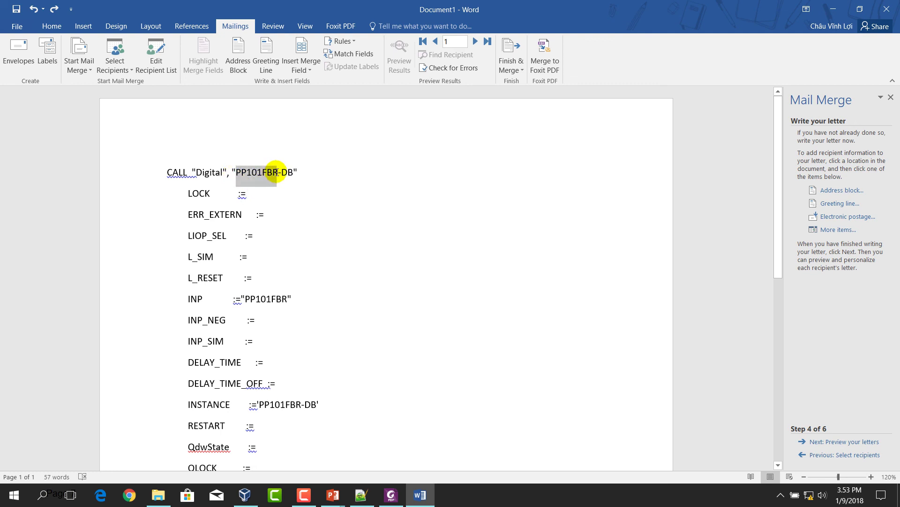
{"action": "left_click", "coordinate": [831, 233]}
{"action": "left_click", "coordinate": [377, 203]}
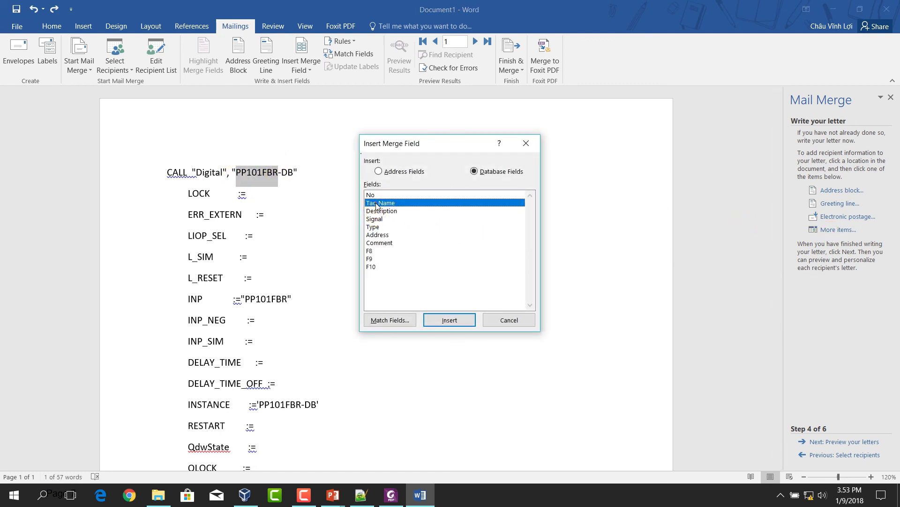
{"action": "left_click", "coordinate": [441, 321]}
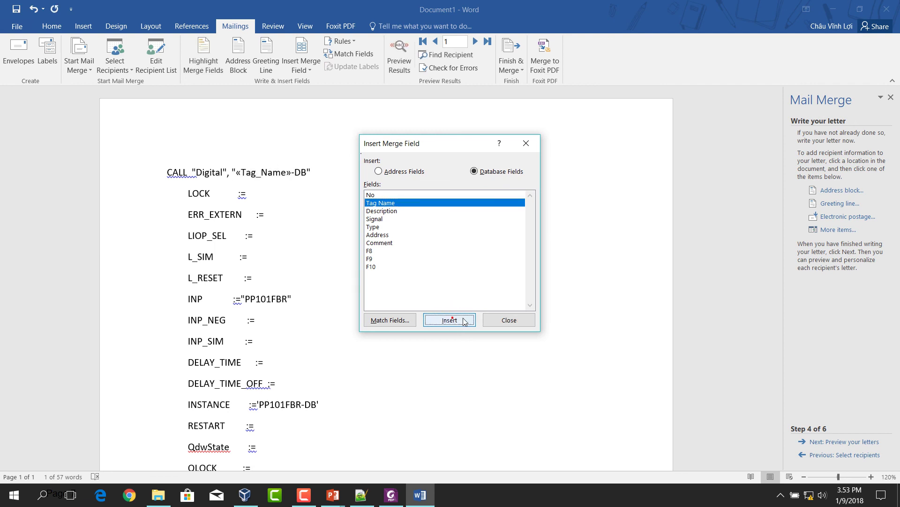
{"action": "left_click", "coordinate": [506, 320]}
Replace the tag name PP101FBR assigned to INP with the Tag Name merge field, keeping the quotation marks
{"action": "left_click", "coordinate": [243, 300]}
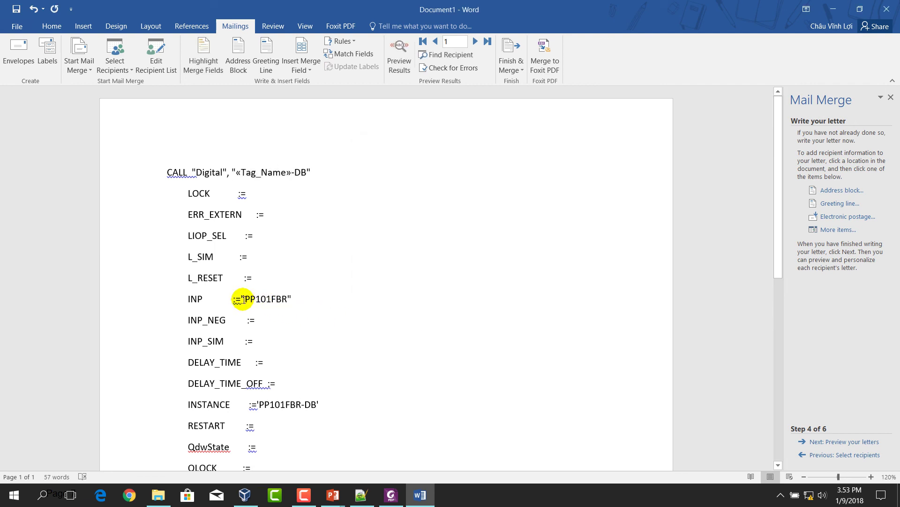
{"action": "left_click", "coordinate": [838, 230]}
{"action": "double_click", "coordinate": [392, 203]}
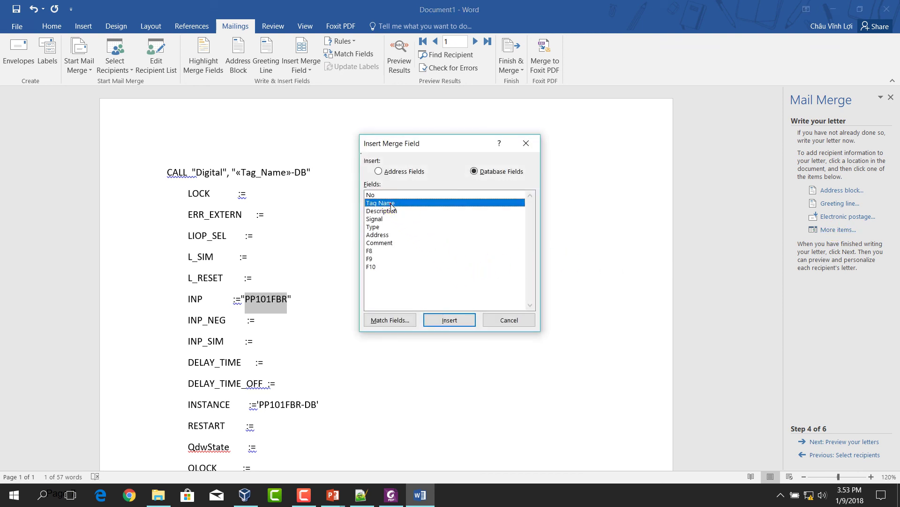
{"action": "left_click", "coordinate": [511, 320]}
Replace the tag name PP101FBR in the INSTANCE value with the Tag Name merge field, keeping the -DB suffix
{"action": "left_click", "coordinate": [299, 394]}
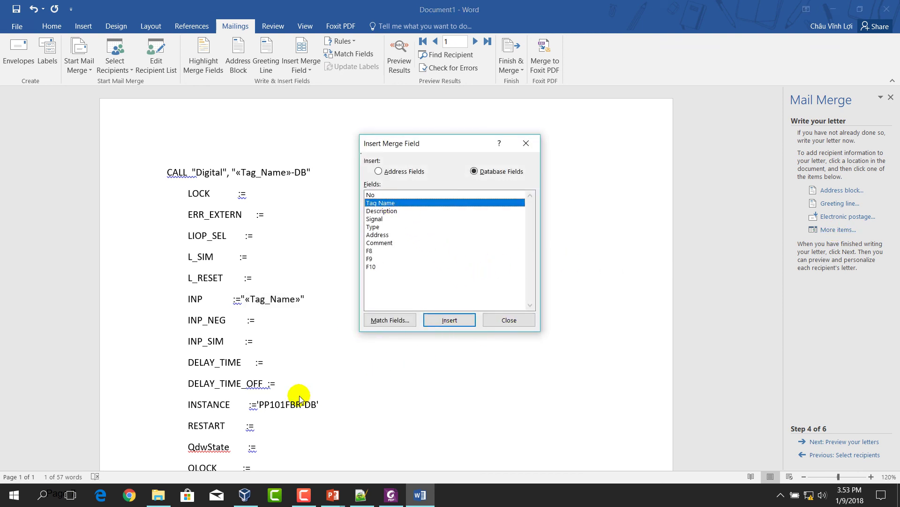
{"action": "left_click", "coordinate": [256, 404]}
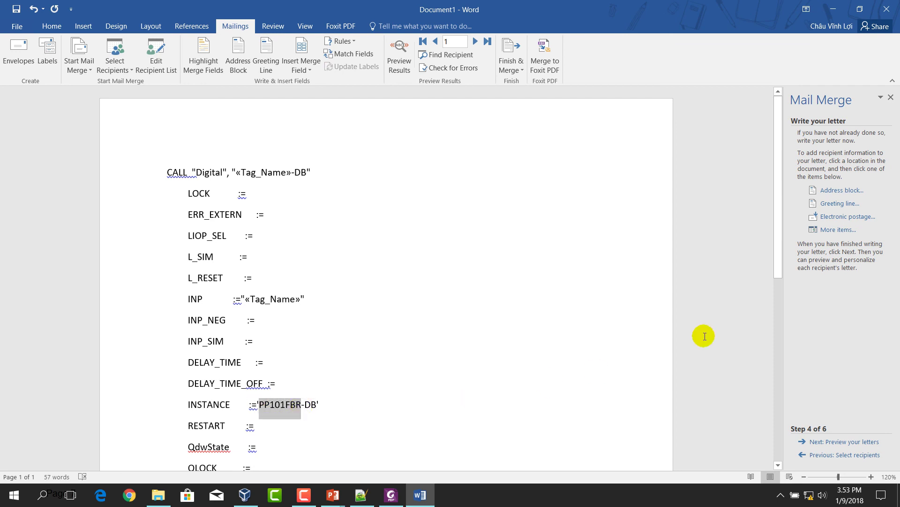
{"action": "left_click", "coordinate": [839, 230]}
{"action": "left_click", "coordinate": [400, 206]}
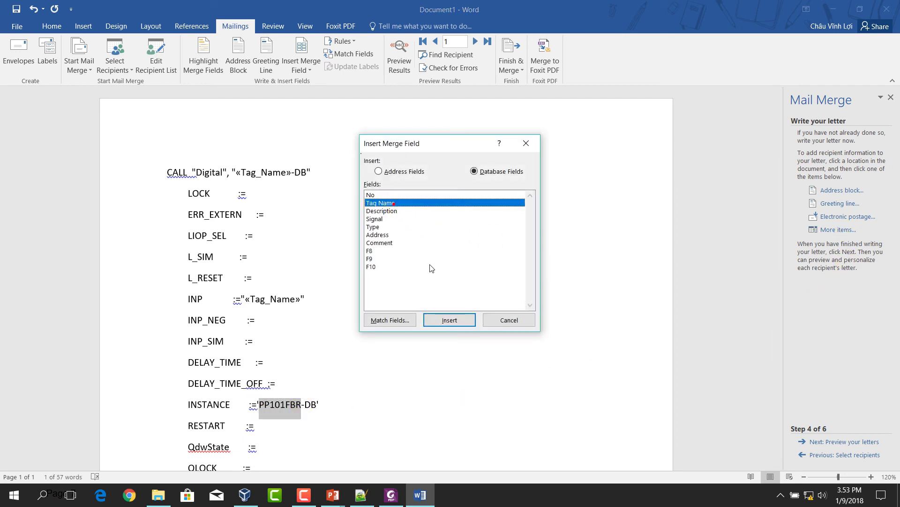
{"action": "left_click", "coordinate": [451, 318]}
{"action": "left_click", "coordinate": [502, 324]}
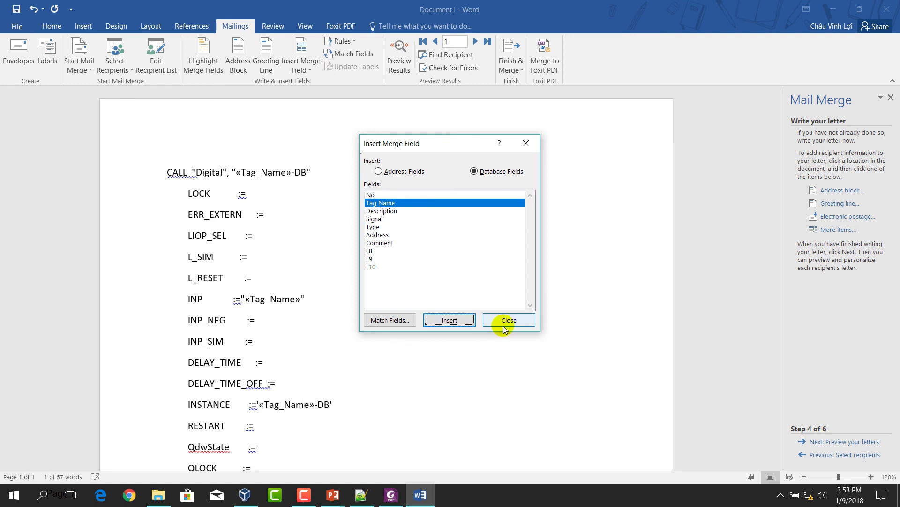
Look over the template with its merge fields and proceed to the preview of the merged letters
{"action": "left_click", "coordinate": [470, 383]}
{"action": "scroll", "coordinate": [471, 383], "scroll_direction": "down", "scroll_amount": 3}
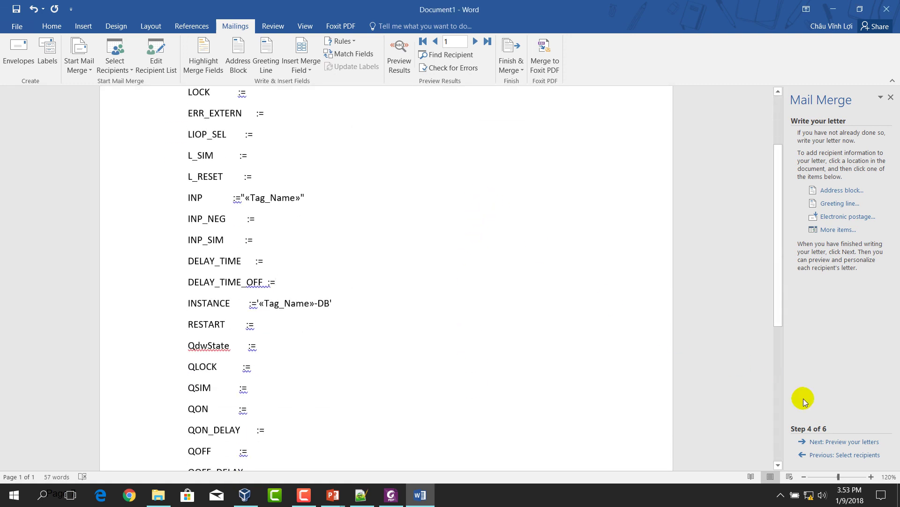
{"action": "left_click", "coordinate": [839, 441]}
{"action": "scroll", "coordinate": [310, 261], "scroll_direction": "up", "scroll_amount": 2}
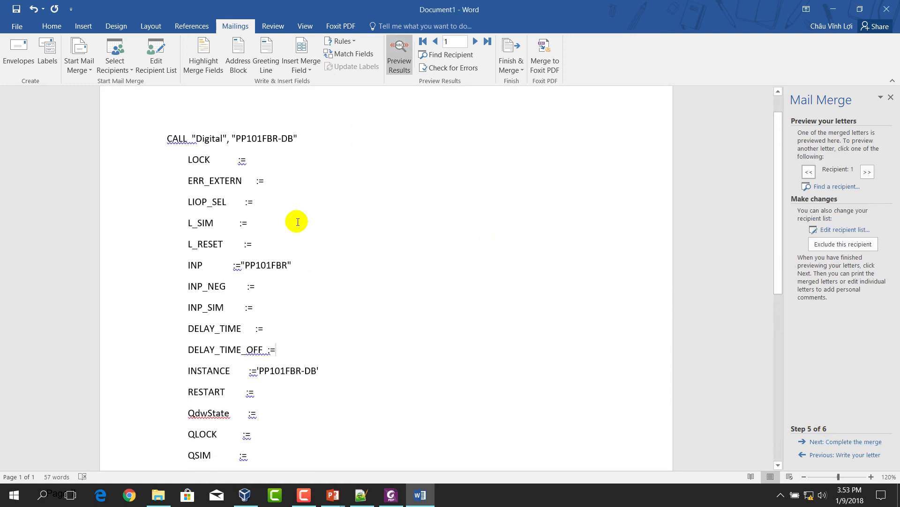
Browse the merged calls record by record up to record 10, return to record 1 and read its call through to the end
{"action": "left_click", "coordinate": [477, 43]}
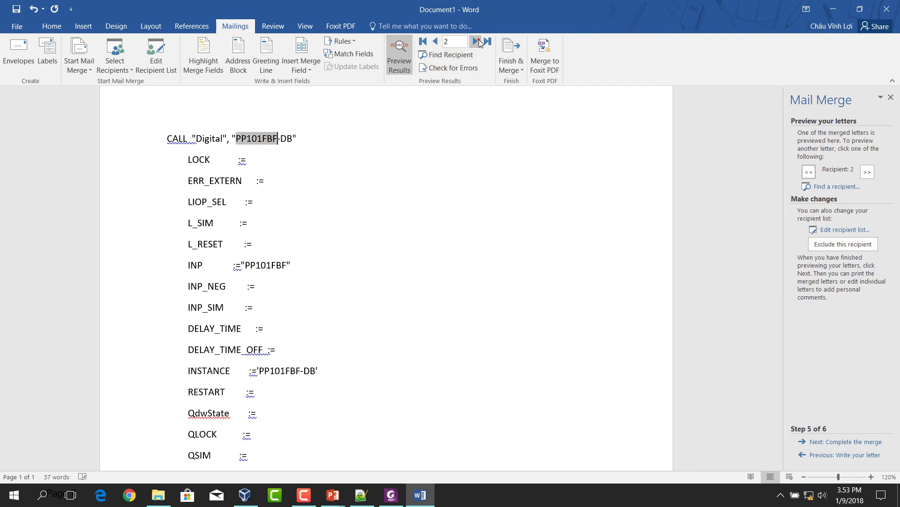
{"action": "left_click", "coordinate": [479, 40]}
{"action": "left_click", "coordinate": [480, 40]}
{"action": "left_click", "coordinate": [479, 39]}
{"action": "left_click", "coordinate": [480, 39]}
{"action": "left_click", "coordinate": [479, 39]}
{"action": "left_click", "coordinate": [479, 39]}
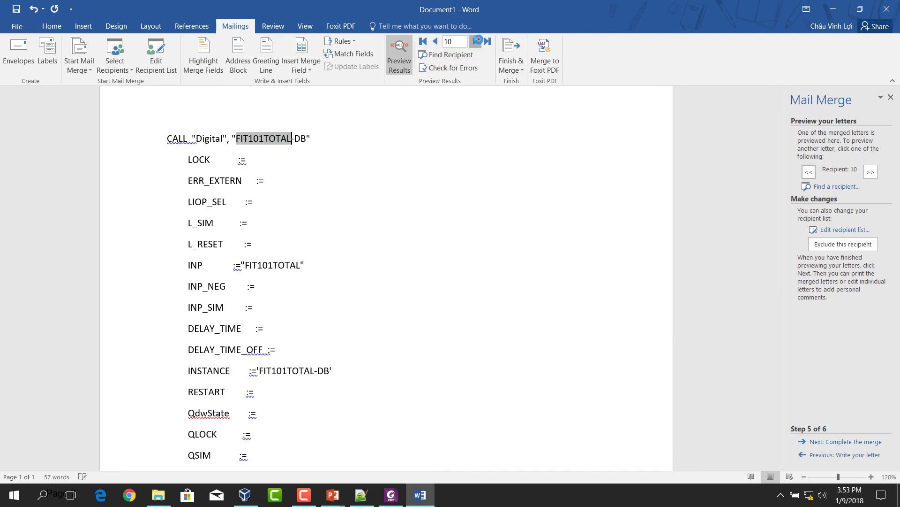
{"action": "left_click", "coordinate": [437, 42]}
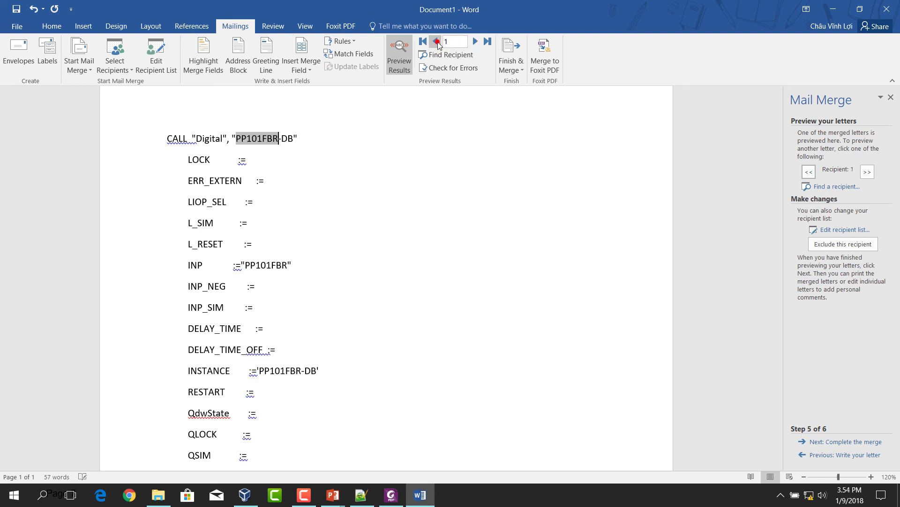
{"action": "scroll", "coordinate": [502, 190], "scroll_direction": "down", "scroll_amount": 5}
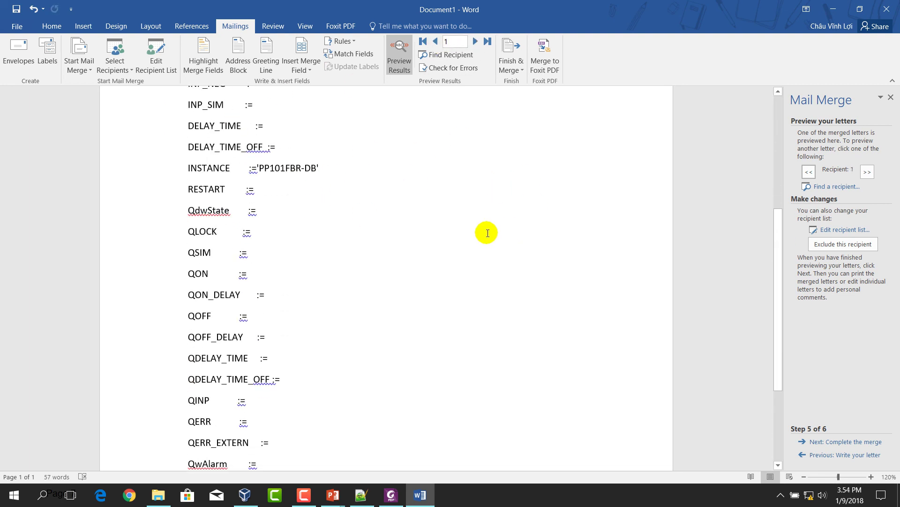
{"action": "scroll", "coordinate": [488, 233], "scroll_direction": "down", "scroll_amount": 2}
{"action": "scroll", "coordinate": [467, 227], "scroll_direction": "up", "scroll_amount": 6}
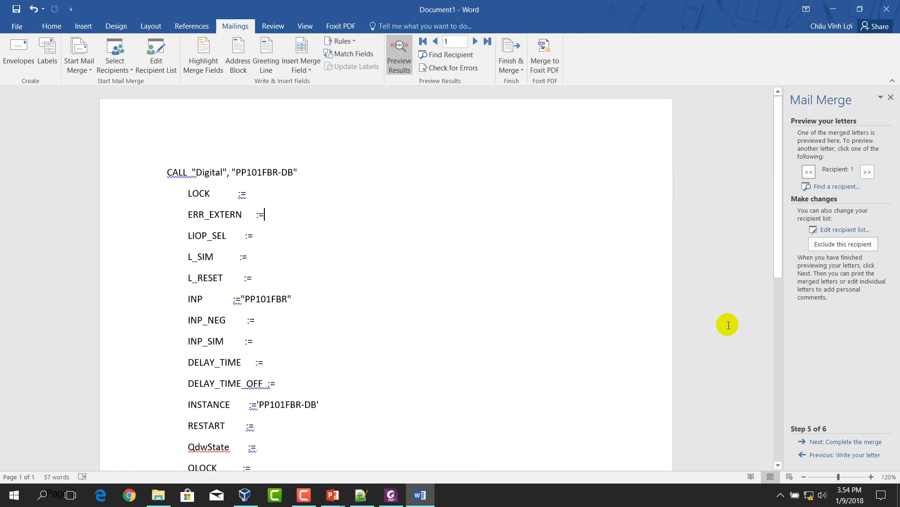
Complete the merge by printing all records with Microsoft Print to PDF, saved as DI Mapping in the FATC Sharing folder
{"action": "left_click", "coordinate": [846, 442]}
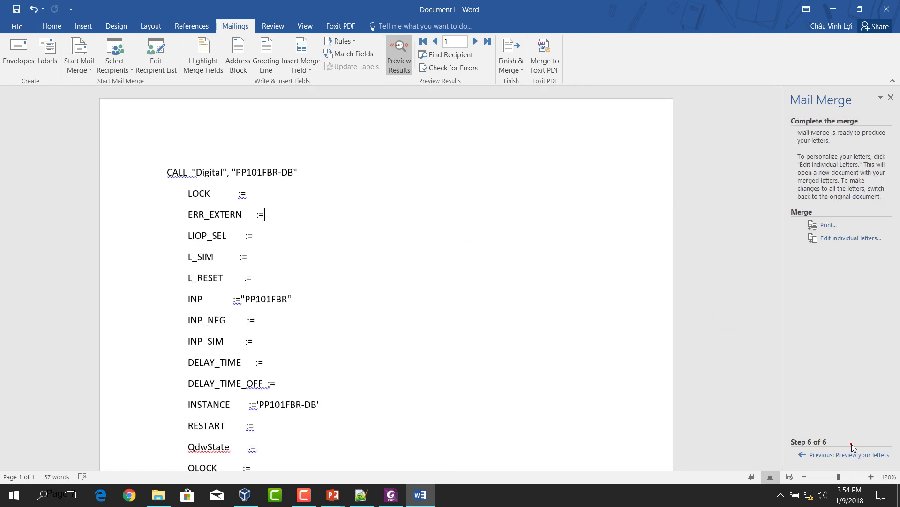
{"action": "left_click", "coordinate": [826, 226]}
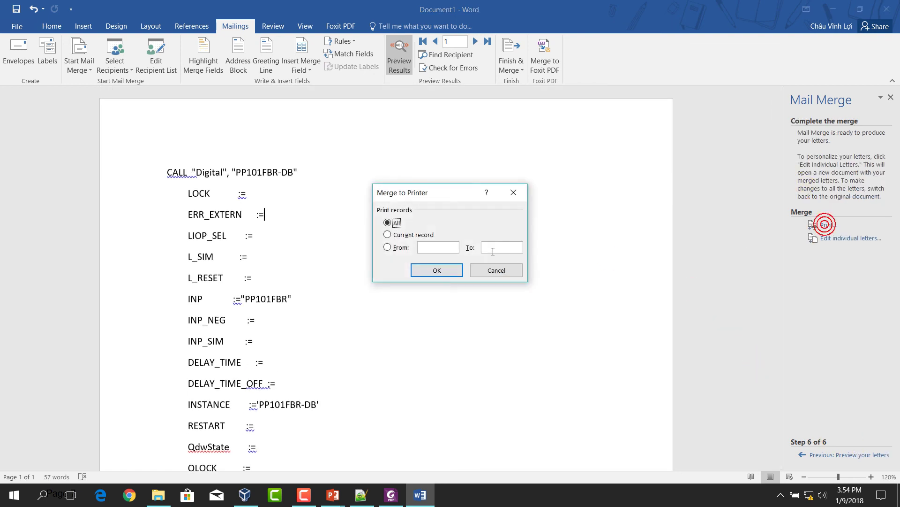
{"action": "left_click", "coordinate": [437, 270]}
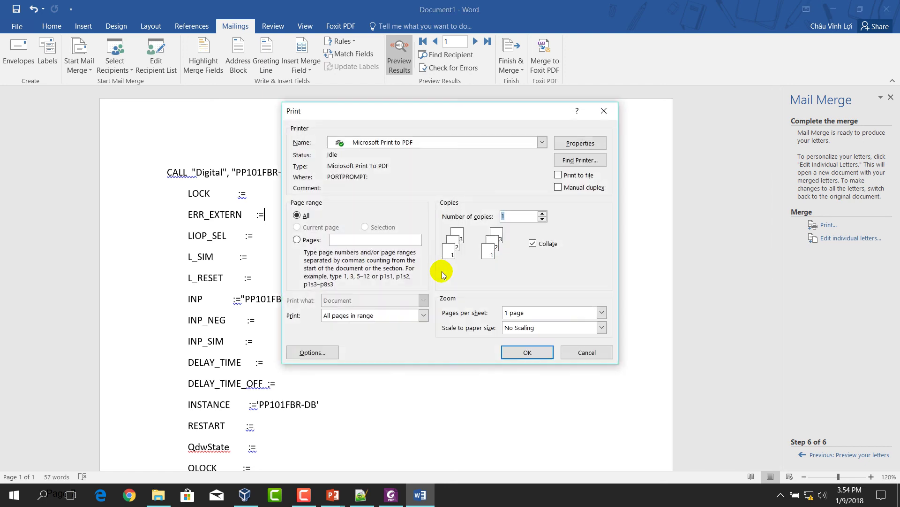
{"action": "left_click", "coordinate": [523, 351]}
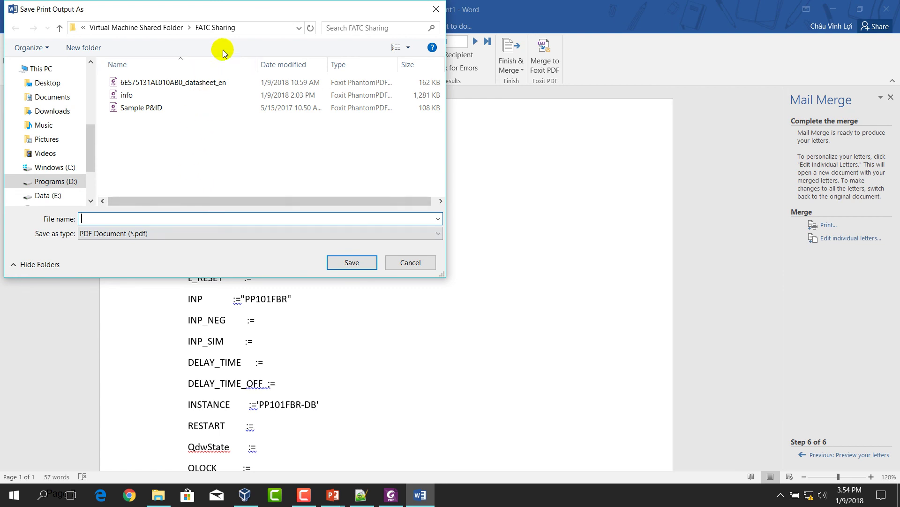
{"action": "left_click_drag", "start_coordinate": [239, 12], "coordinate": [422, 50]}
{"action": "type", "text": "DI MA"}
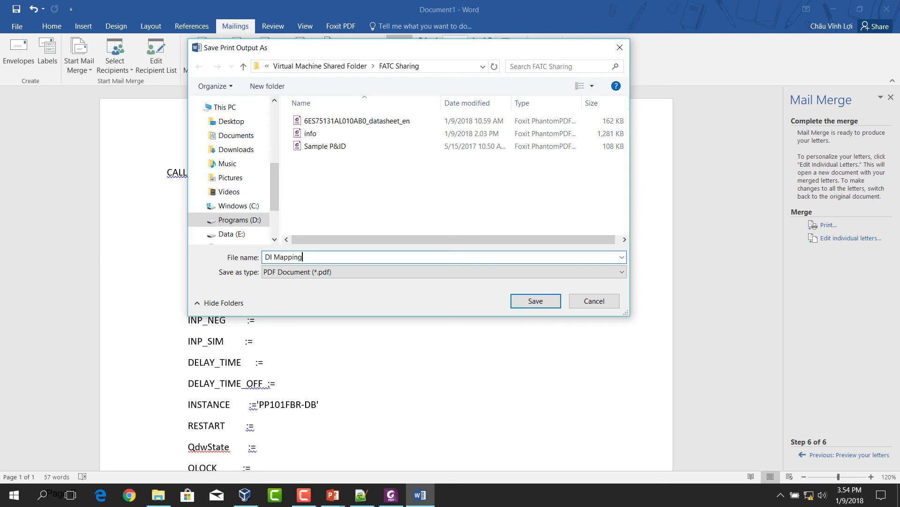
{"action": "key", "text": "Return"}
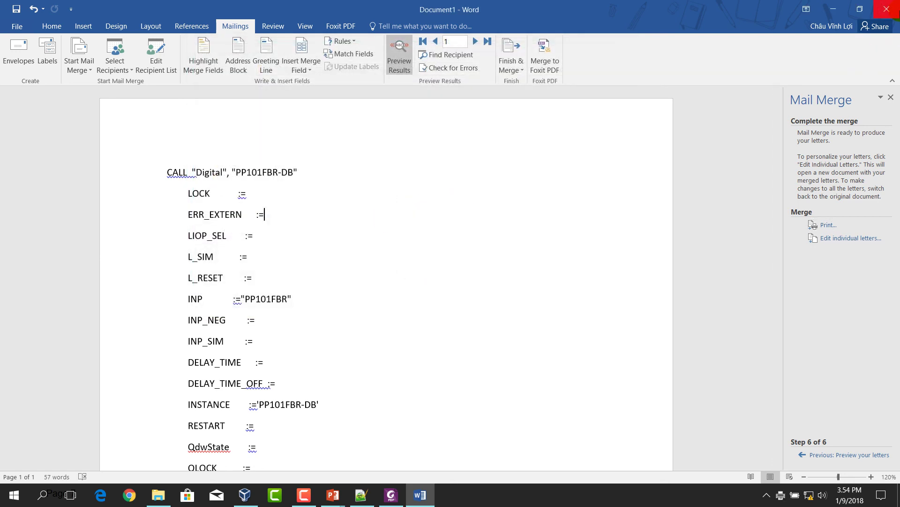
Close the mail merge document without saving it and switch to the FATC Sharing folder in File Explorer
{"action": "left_click", "coordinate": [887, 9]}
{"action": "left_click", "coordinate": [451, 259]}
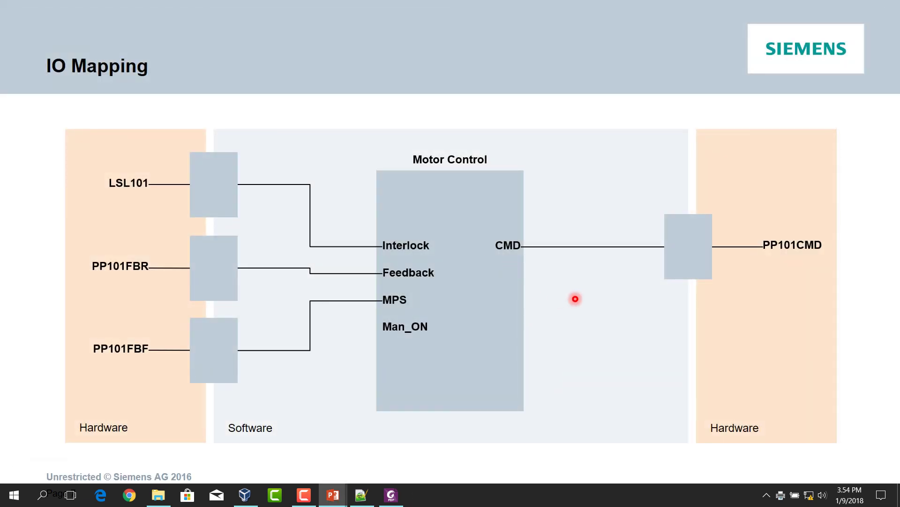
{"action": "left_click", "coordinate": [159, 495]}
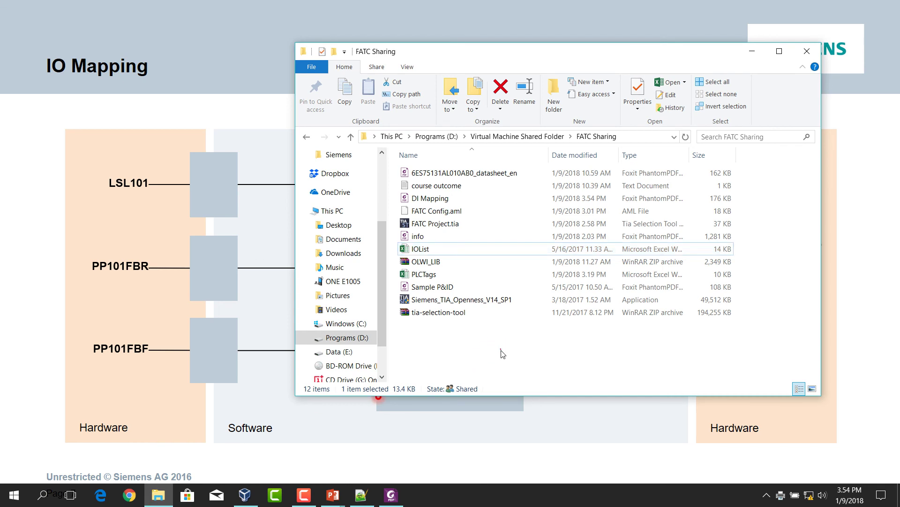
Open the DI Mapping PDF in Google Chrome and look through the generated calls on its first pages
{"action": "left_click", "coordinate": [432, 200]}
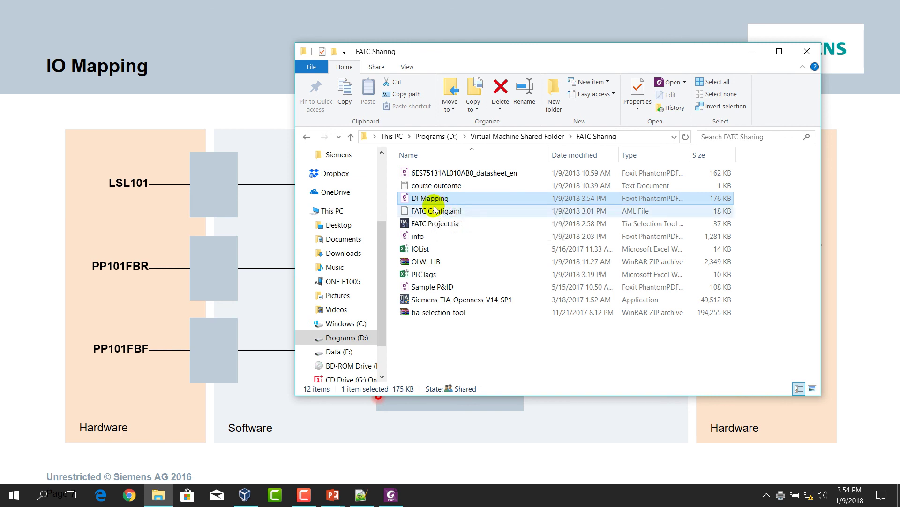
{"action": "right_click", "coordinate": [432, 203]}
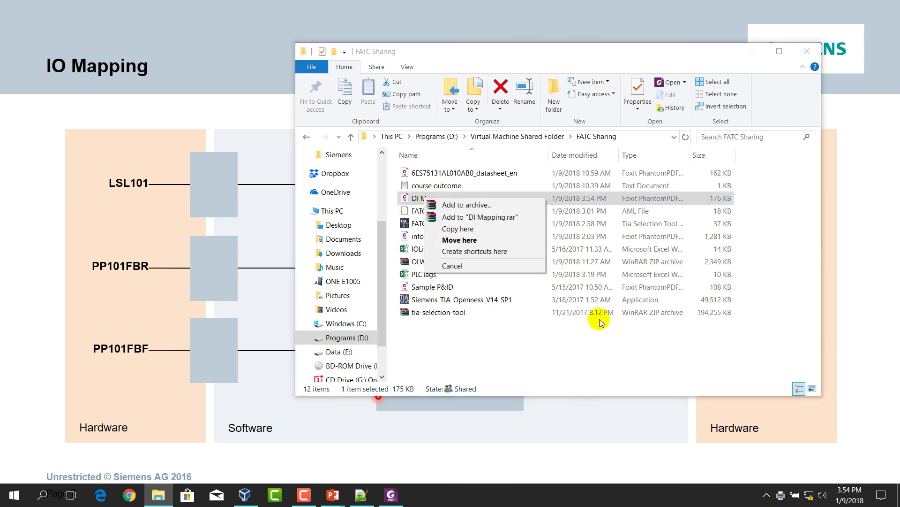
{"action": "left_click", "coordinate": [670, 360]}
{"action": "right_click", "coordinate": [438, 200]}
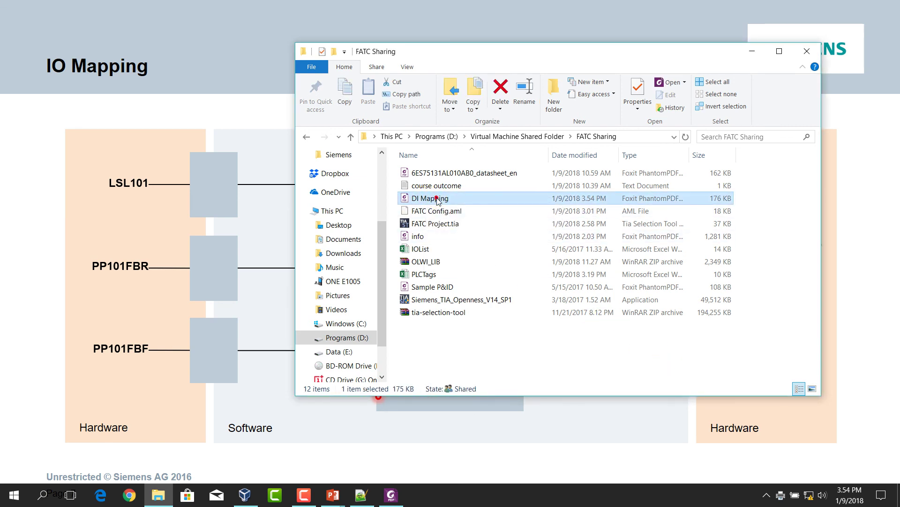
{"action": "mouse_move", "coordinate": [509, 280]}
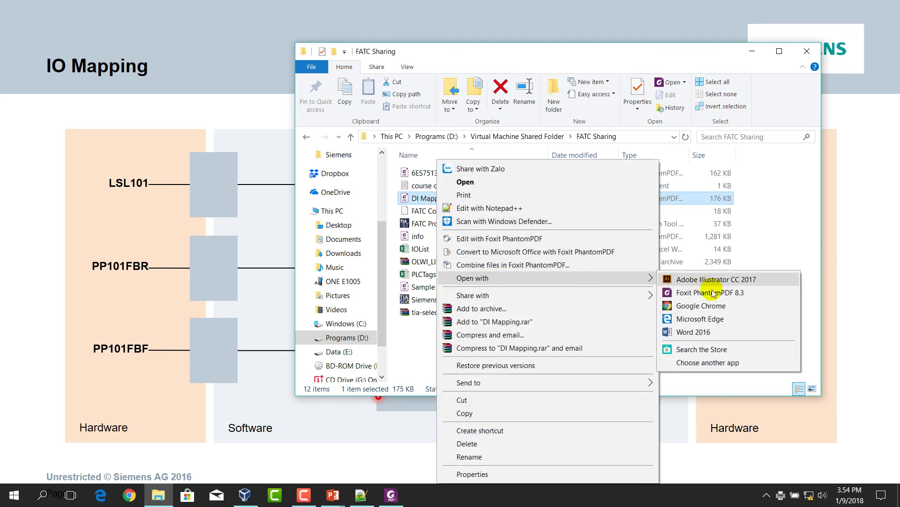
{"action": "left_click", "coordinate": [711, 306]}
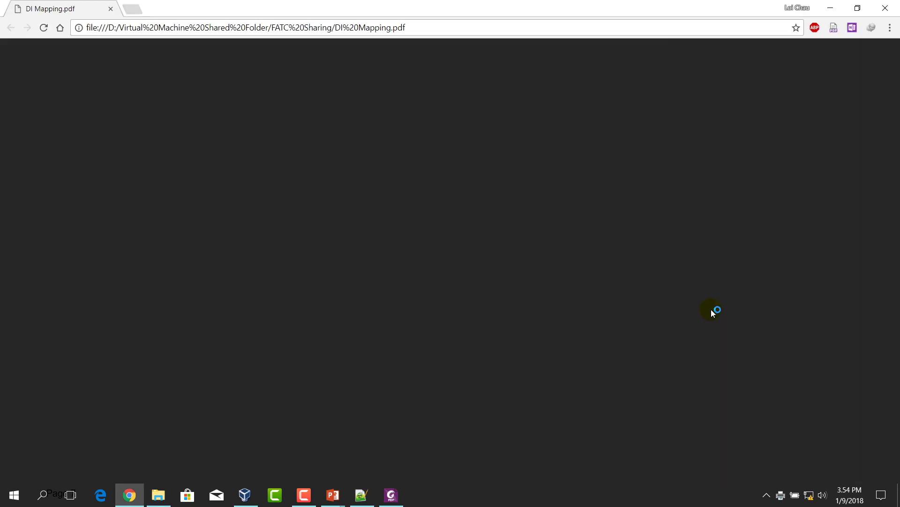
{"action": "scroll", "coordinate": [396, 216], "scroll_direction": "down", "scroll_amount": 10}
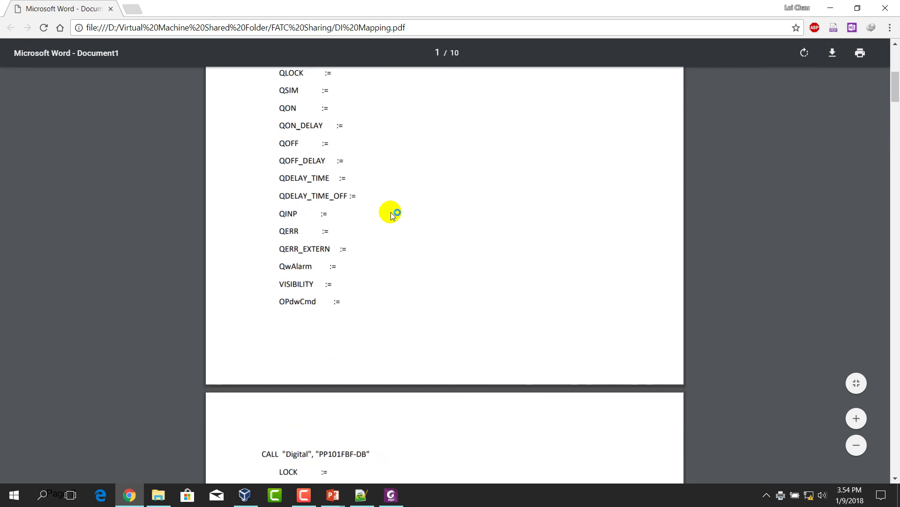
{"action": "scroll", "coordinate": [385, 251], "scroll_direction": "down", "scroll_amount": 5}
{"action": "scroll", "coordinate": [385, 251], "scroll_direction": "up", "scroll_amount": 5}
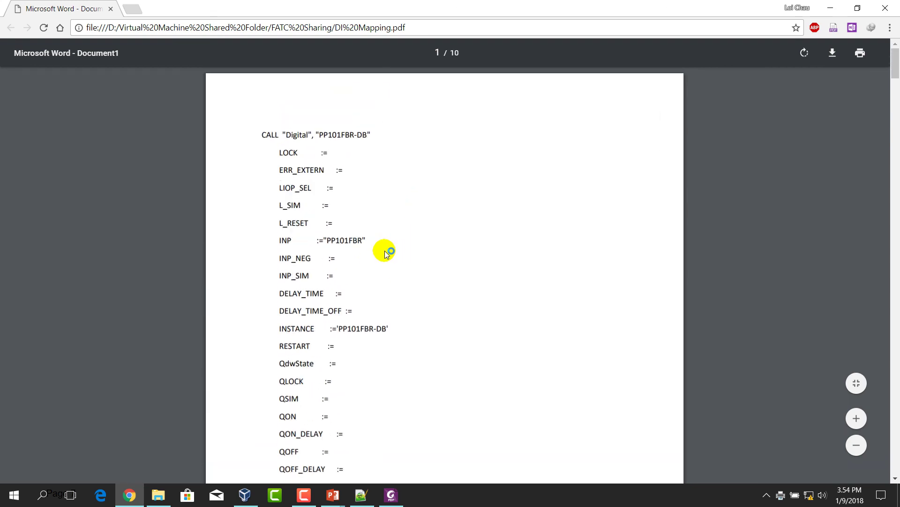
Look over the first calls in the DI Mapping PDF and copy its entire text
{"action": "scroll", "coordinate": [385, 251], "scroll_direction": "down", "scroll_amount": 2}
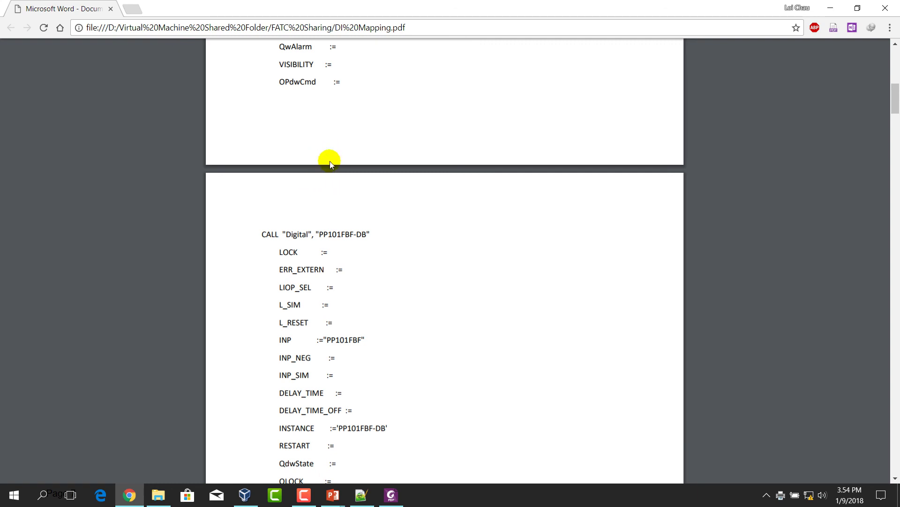
{"action": "left_click", "coordinate": [342, 84]}
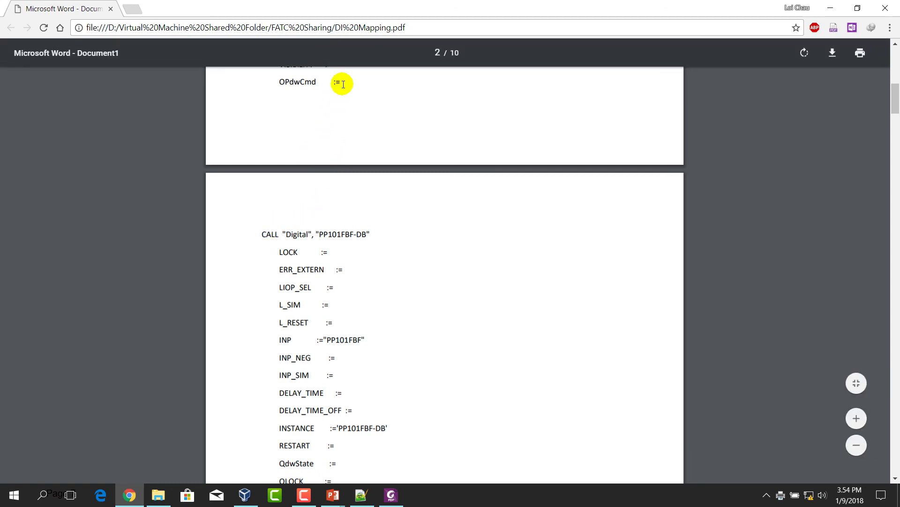
{"action": "scroll", "coordinate": [303, 193], "scroll_direction": "up", "scroll_amount": 5}
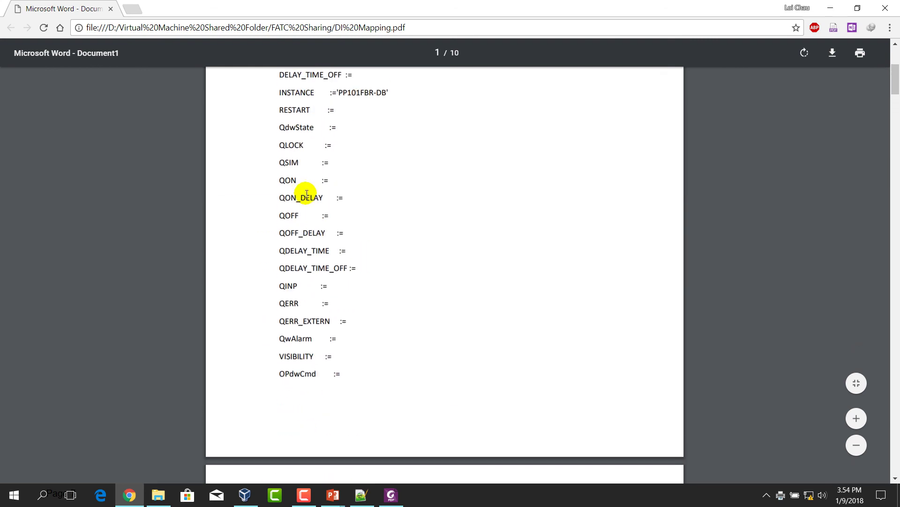
{"action": "scroll", "coordinate": [305, 195], "scroll_direction": "down", "scroll_amount": 6}
{"action": "scroll", "coordinate": [276, 181], "scroll_direction": "up", "scroll_amount": 3}
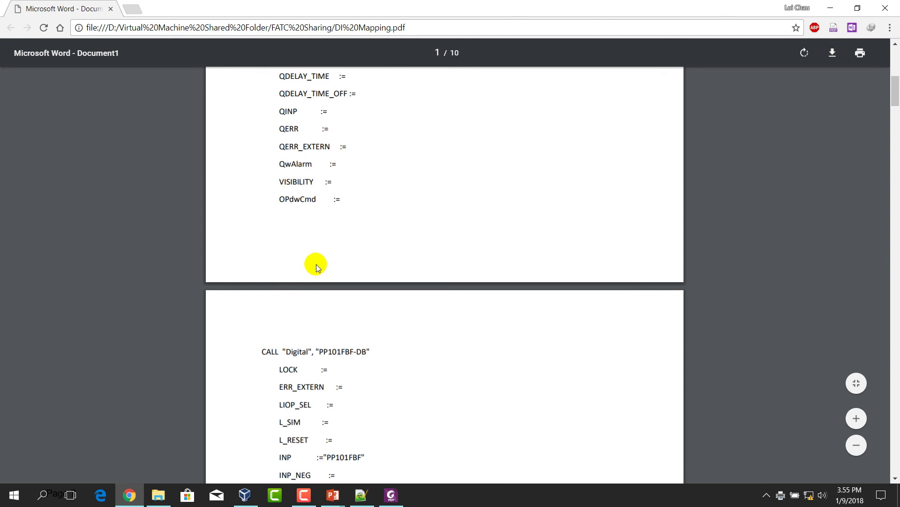
{"action": "scroll", "coordinate": [307, 273], "scroll_direction": "down", "scroll_amount": 4}
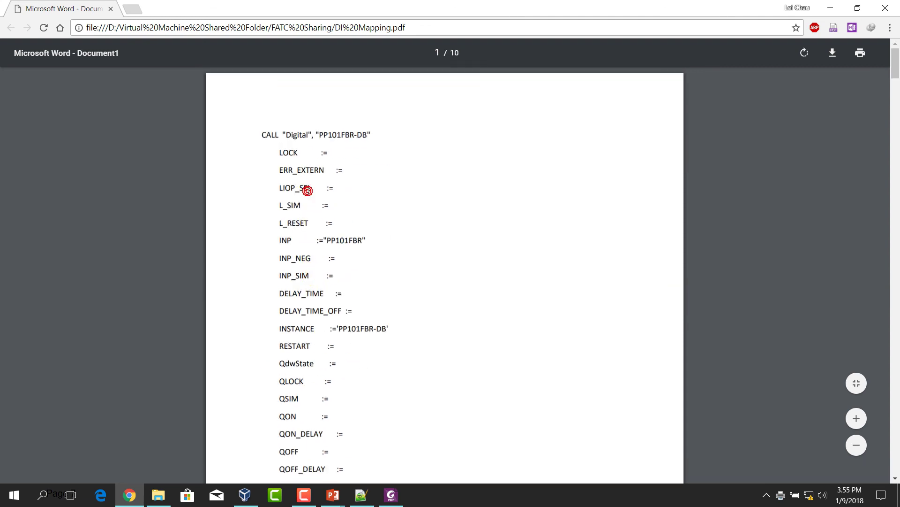
{"action": "key", "text": "ctrl+a"}
{"action": "scroll", "coordinate": [531, 218], "scroll_direction": "down", "scroll_amount": 14}
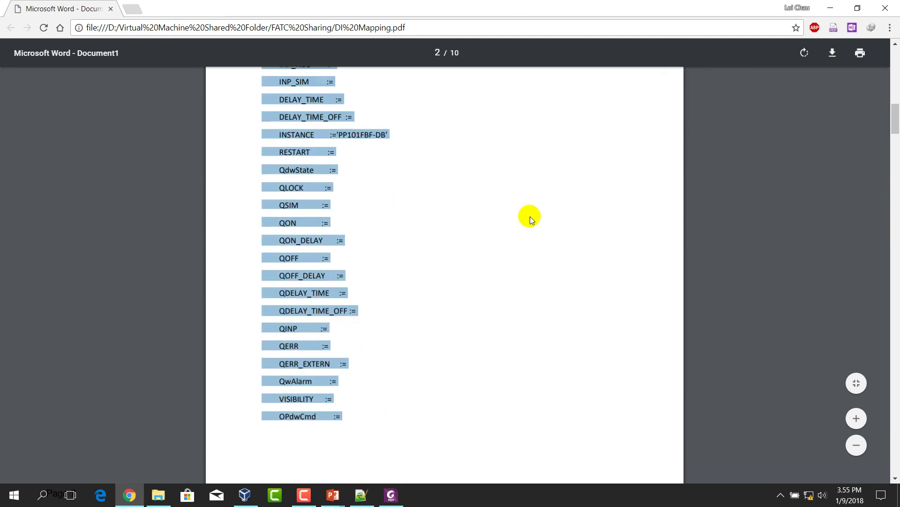
Switch to TIA Portal, delete the existing call from DI Mapping's Network 1 and delete the PP101FBR-DB data block
{"action": "left_click", "coordinate": [244, 495]}
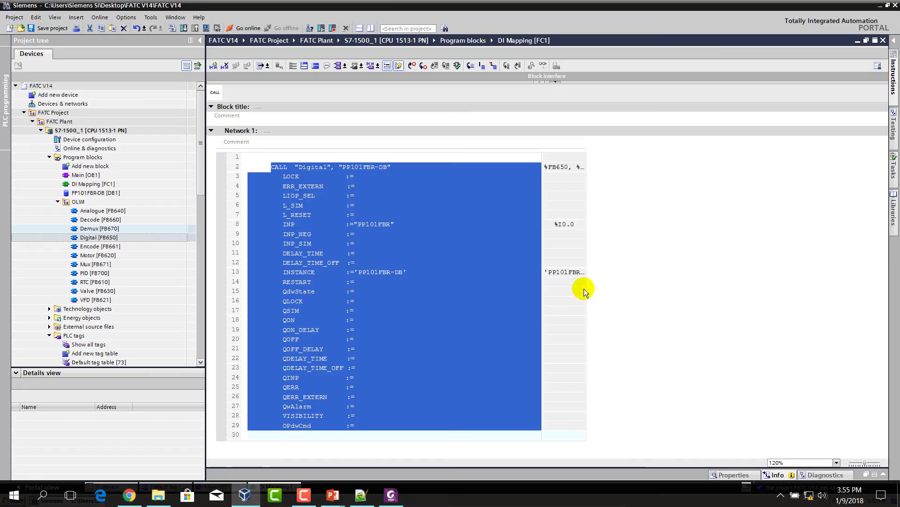
{"action": "key", "text": "Delete"}
{"action": "left_click", "coordinate": [89, 185]}
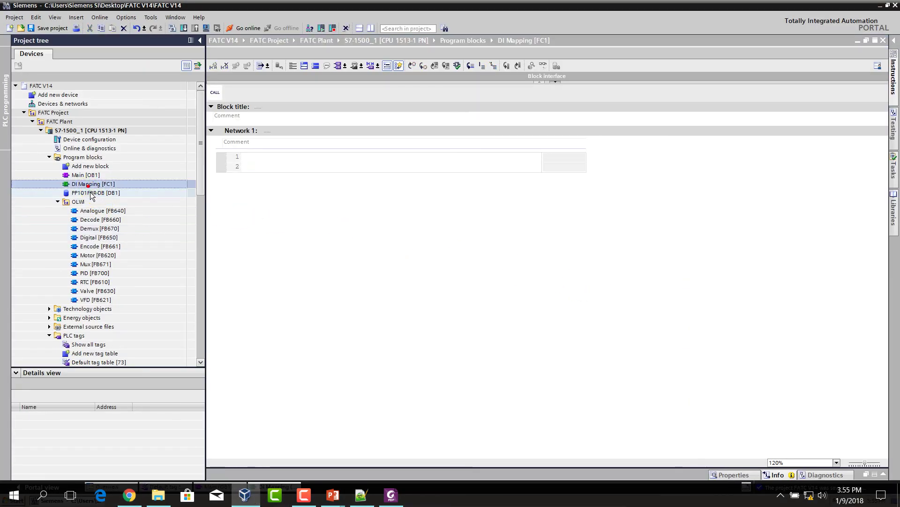
{"action": "left_click", "coordinate": [91, 193]}
{"action": "key", "text": "Delete"}
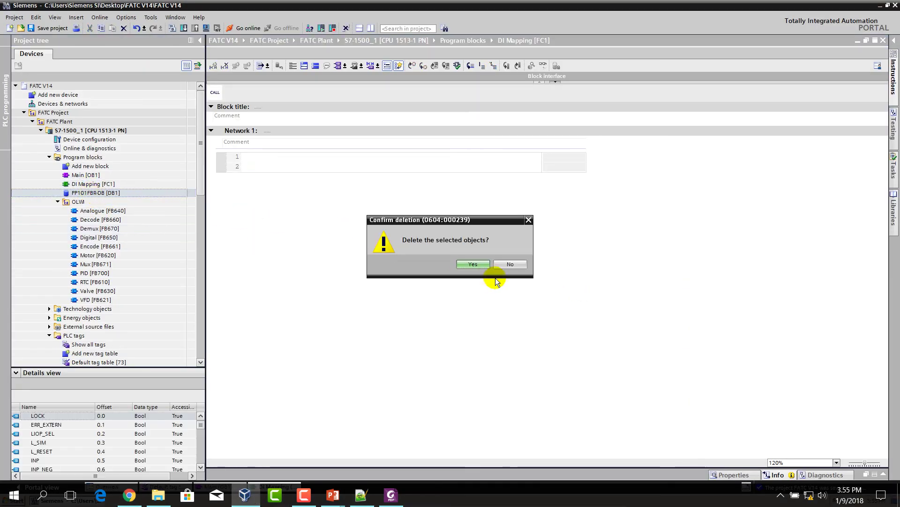
{"action": "left_click", "coordinate": [474, 263]}
Paste the copied calls into Network 1 of DI Mapping, accepting automatically numbered single-instance data blocks from PP101FBR-DB through FIT101TOTAL-DB
{"action": "left_click", "coordinate": [266, 161]}
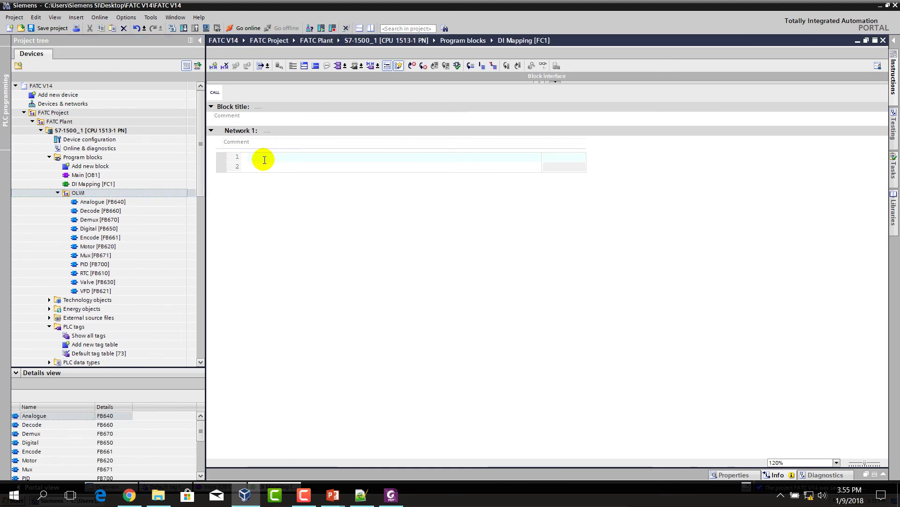
{"action": "key", "text": "ctrl+v"}
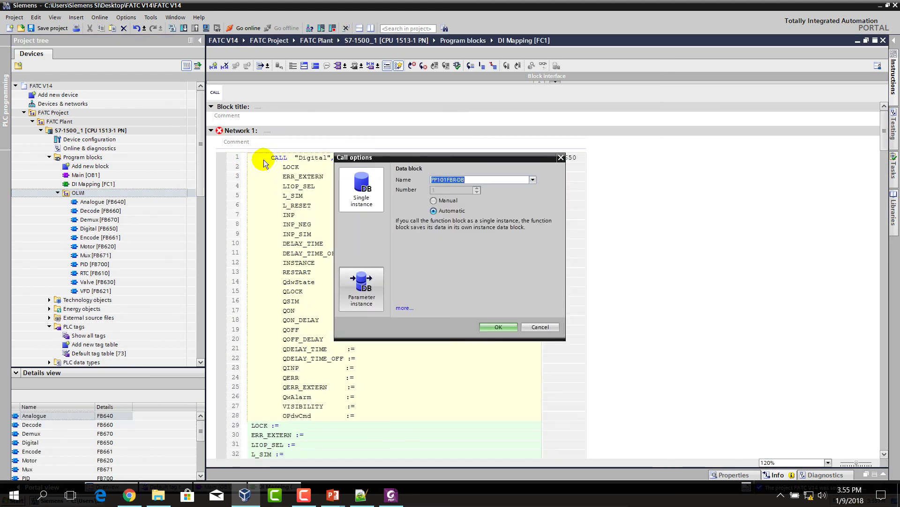
{"action": "left_click", "coordinate": [264, 160]}
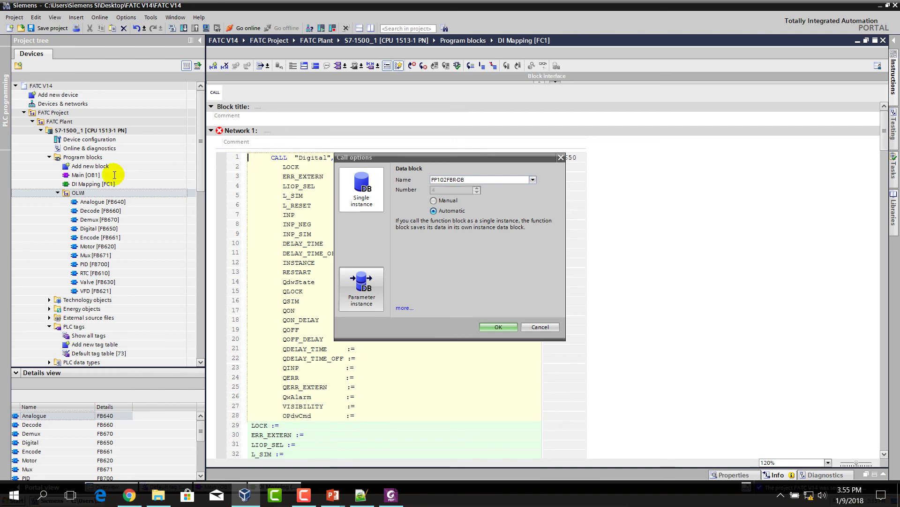
{"action": "left_click", "coordinate": [85, 206]}
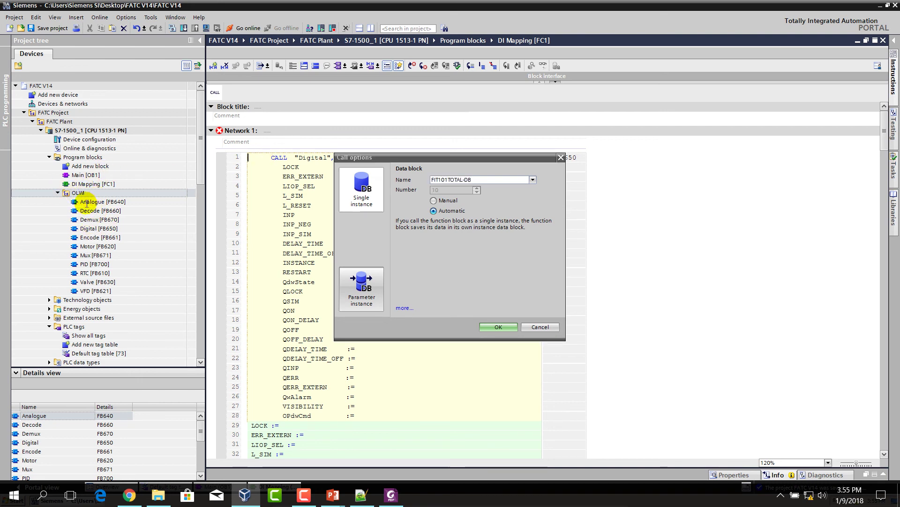
{"action": "key", "text": "Return"}
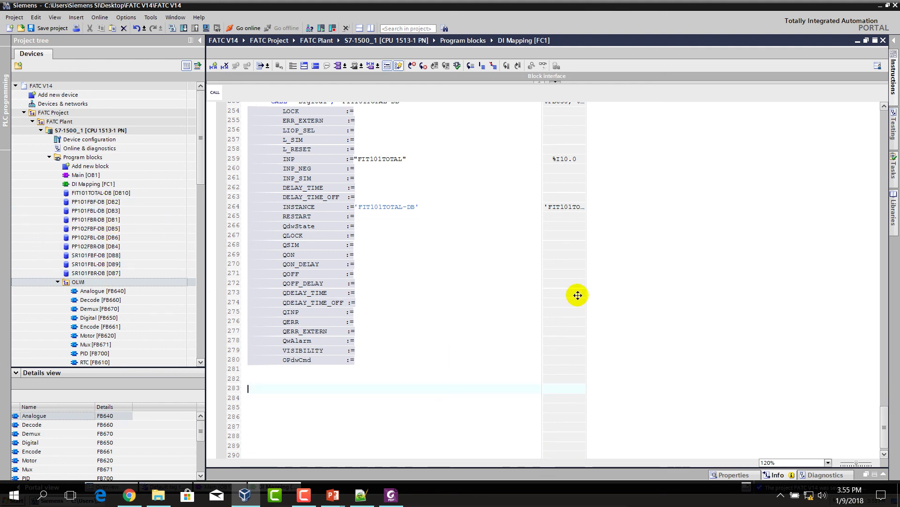
Remove the empty lines after the FIT101TOTAL-DB call at the end of Network 1
{"action": "left_click", "coordinate": [357, 400]}
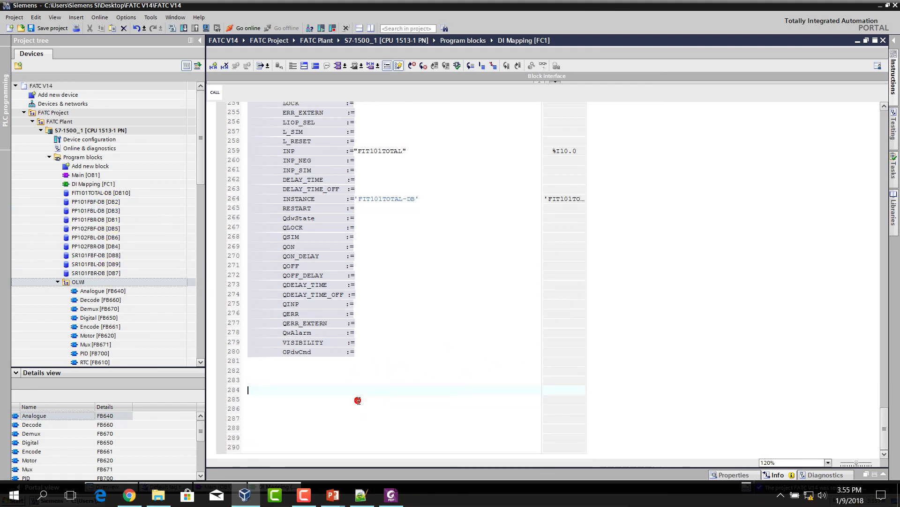
{"action": "left_click", "coordinate": [310, 446]}
{"action": "key", "text": "BackSpace"}
{"action": "key", "text": "BackSpace"}
{"action": "key", "text": "BackSpace"}
{"action": "key", "text": "BackSpace"}
{"action": "key", "text": "BackSpace"}
{"action": "key", "text": "BackSpace"}
{"action": "key", "text": "BackSpace"}
{"action": "key", "text": "BackSpace"}
{"action": "key", "text": "BackSpace"}
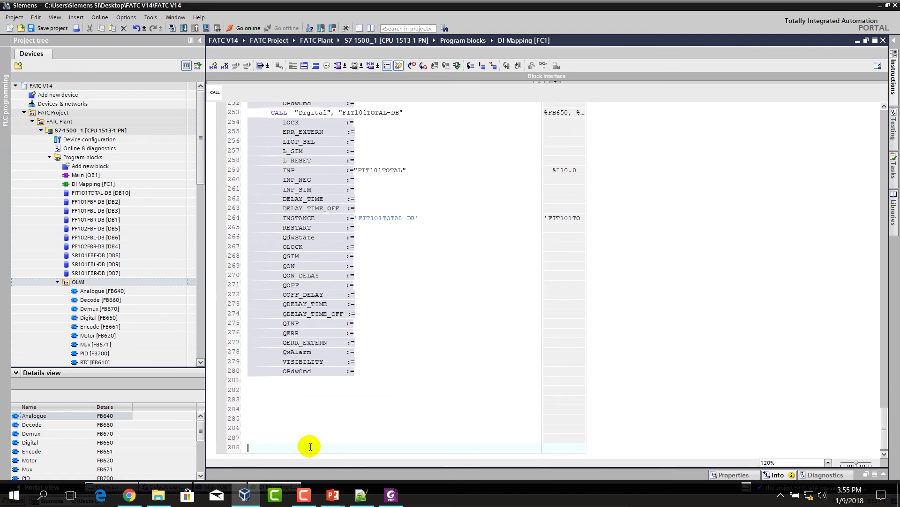
{"action": "key", "text": "BackSpace"}
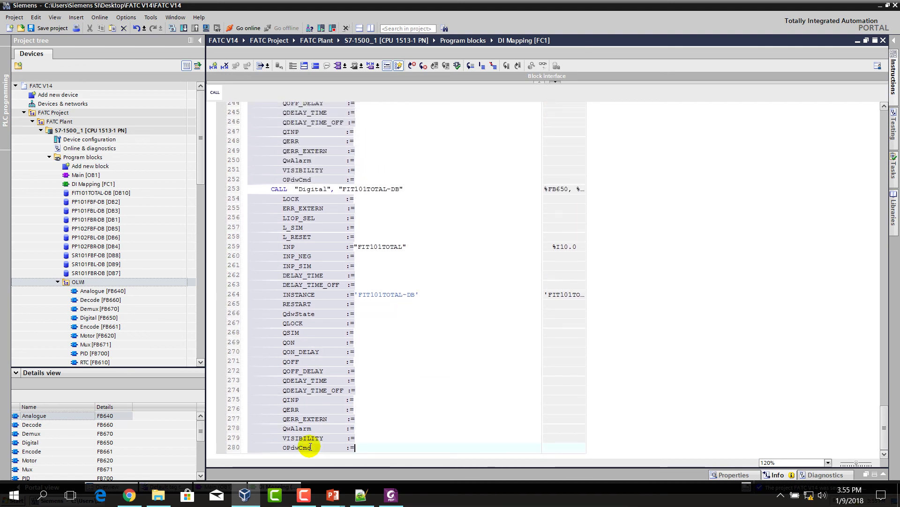
Review the pasted calls back up to the start of Network 1 and save the project
{"action": "left_click", "coordinate": [699, 308]}
{"action": "scroll", "coordinate": [699, 308], "scroll_direction": "up", "scroll_amount": 10}
{"action": "scroll", "coordinate": [699, 309], "scroll_direction": "up", "scroll_amount": 12}
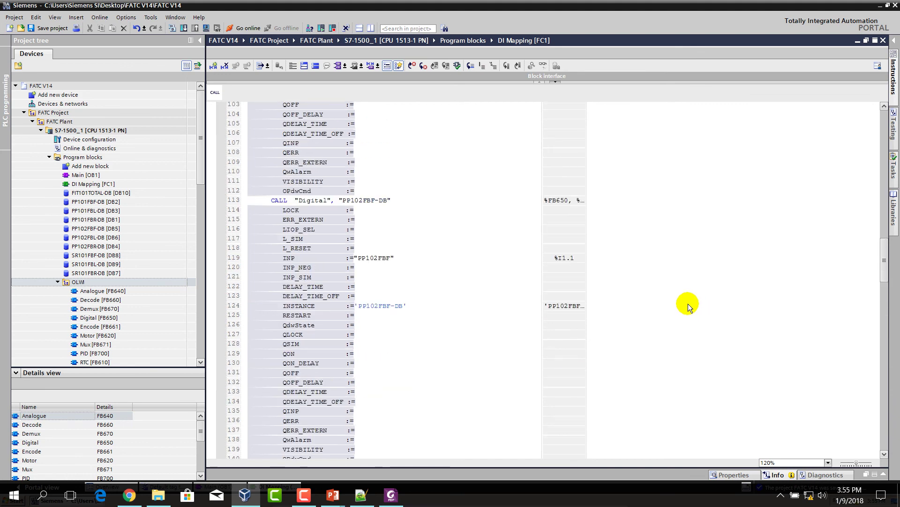
{"action": "left_click", "coordinate": [430, 201]}
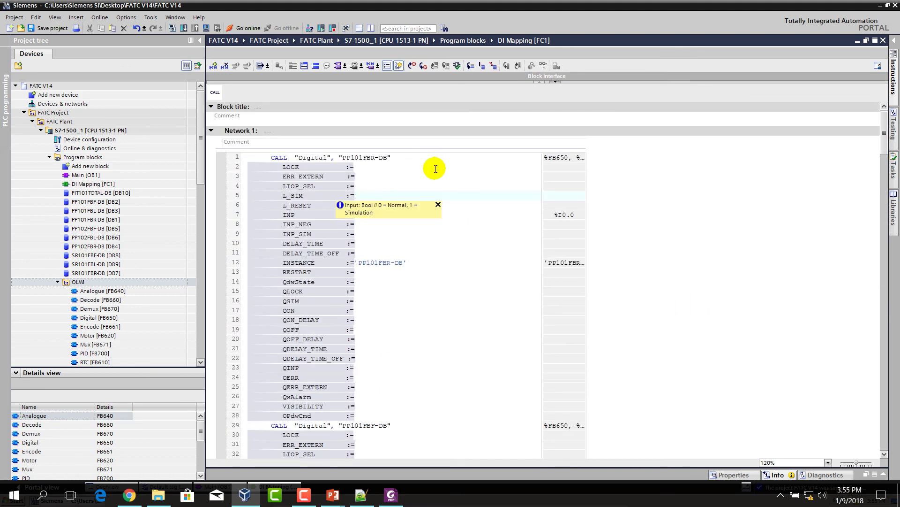
{"action": "left_click", "coordinate": [109, 129]}
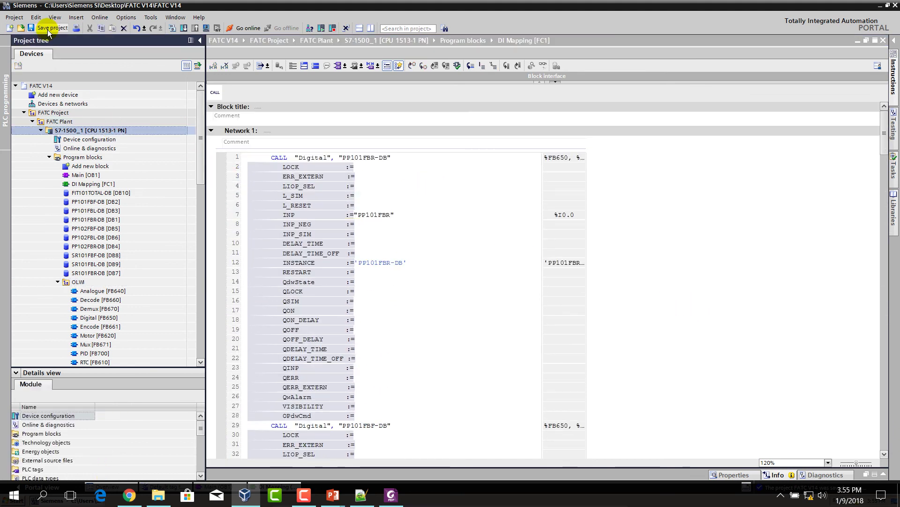
{"action": "left_click", "coordinate": [416, 130]}
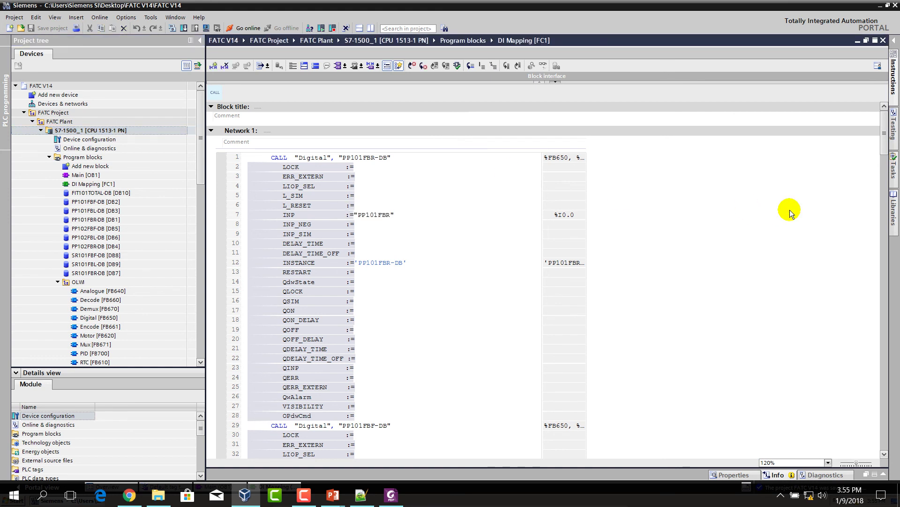
Add a new STL function named DO Mapping to the program blocks, with automatic numbering, and open it
{"action": "left_click", "coordinate": [87, 158]}
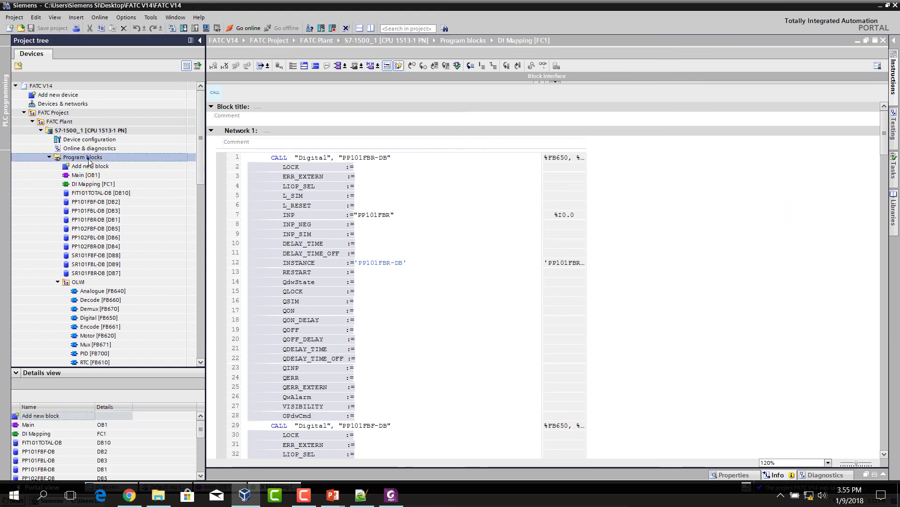
{"action": "right_click", "coordinate": [89, 161]}
{"action": "left_click", "coordinate": [118, 174]}
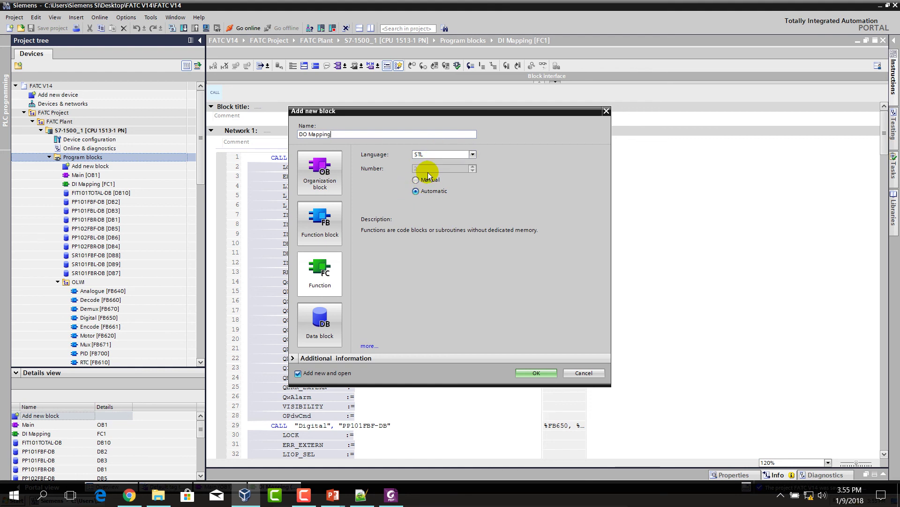
{"action": "left_click", "coordinate": [539, 373]}
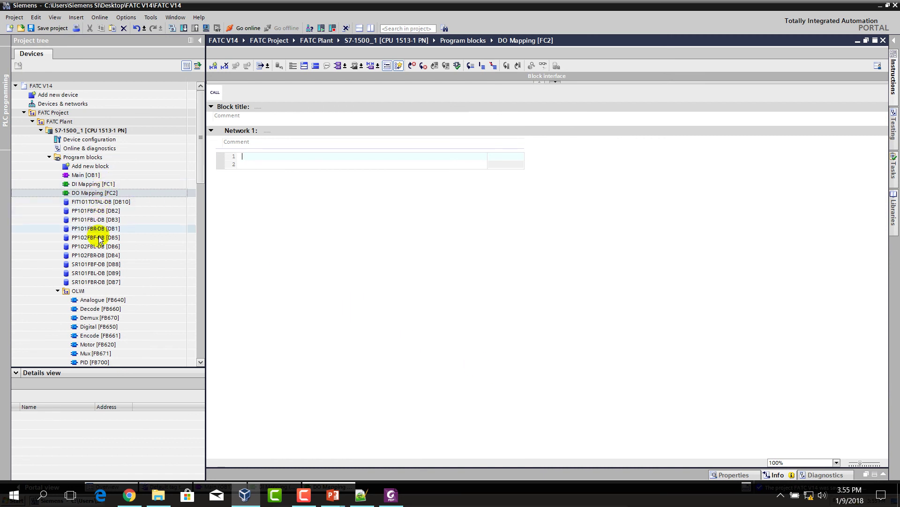
Insert a call of the Digital block in Network 1 of DO Mapping with the single-instance data block PP101CMD-DB
{"action": "scroll", "coordinate": [105, 316], "scroll_direction": "down", "scroll_amount": 3}
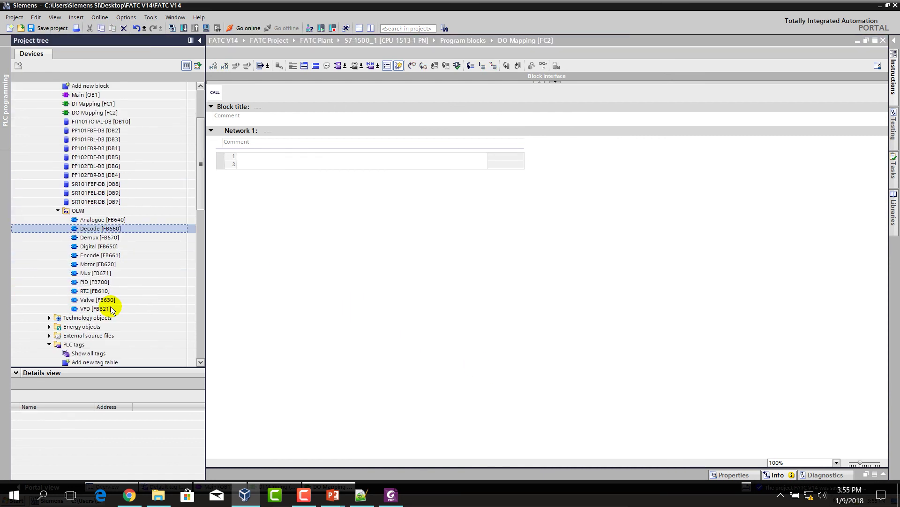
{"action": "left_click_drag", "start_coordinate": [96, 248], "coordinate": [294, 159]}
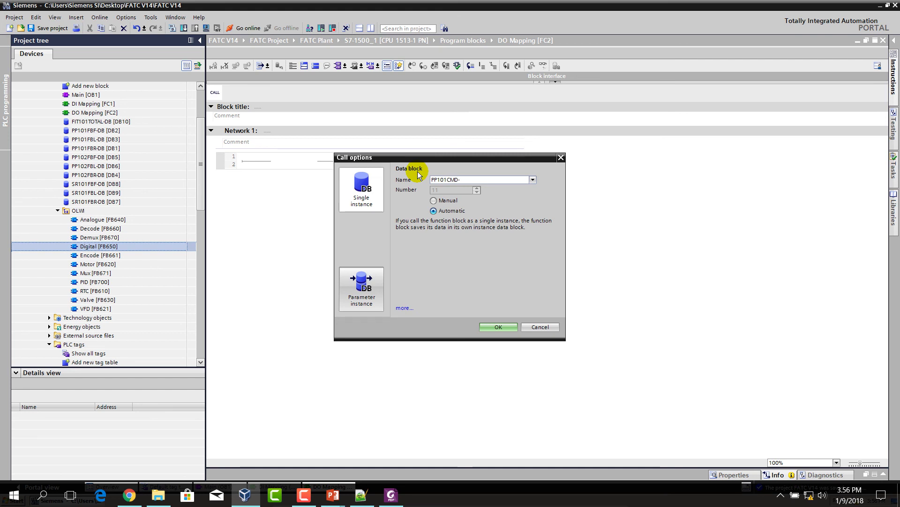
{"action": "type", "text": "DB"}
{"action": "key", "text": "Return"}
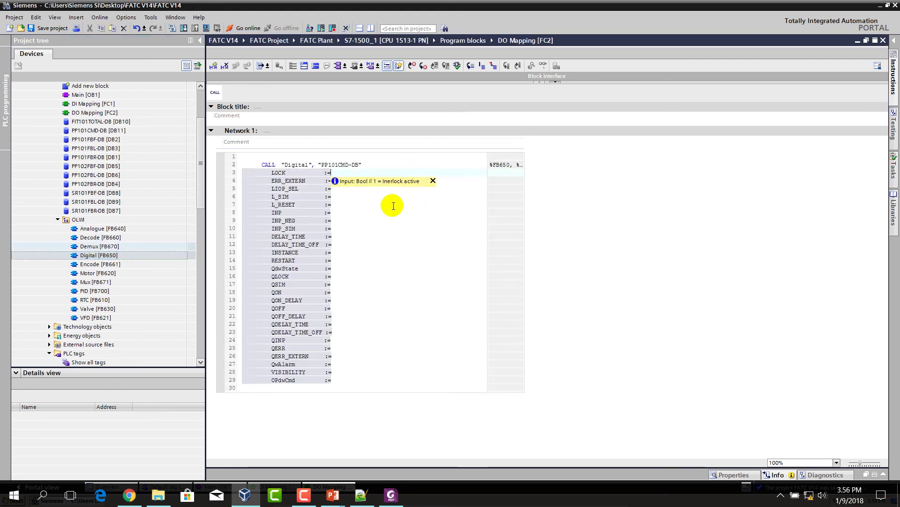
Assign the tag "PP101CMD" to the QON output of the Digital call
{"action": "left_click", "coordinate": [389, 205]}
{"action": "left_click", "coordinate": [461, 213]}
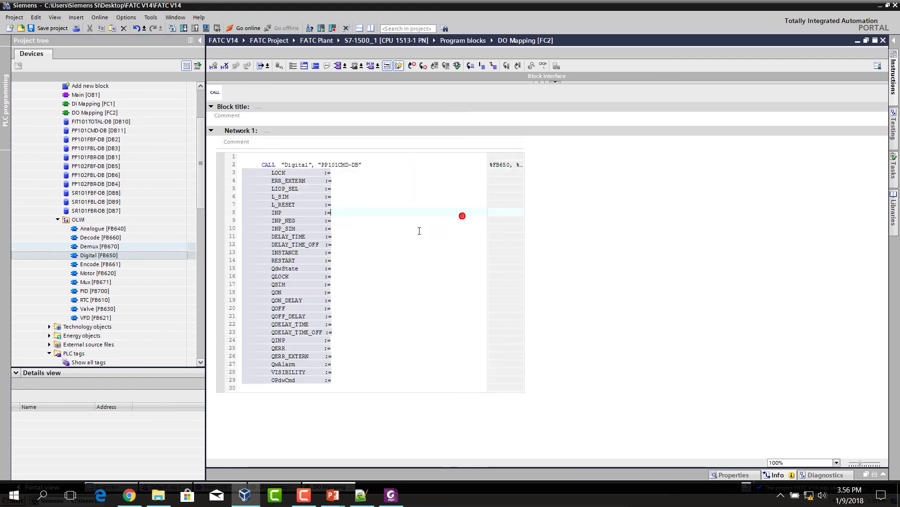
{"action": "left_click", "coordinate": [341, 294]}
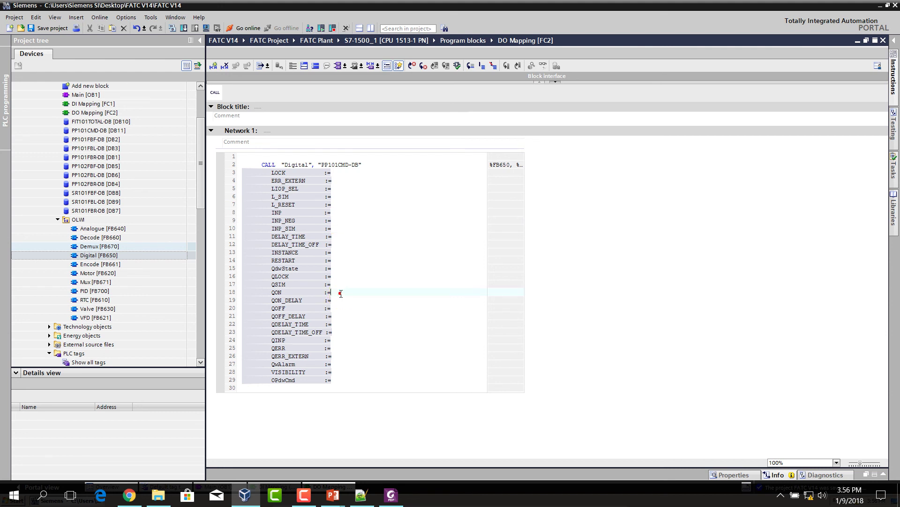
{"action": "type", "text": "pp"}
{"action": "left_click", "coordinate": [348, 305]}
{"action": "left_click", "coordinate": [406, 245]}
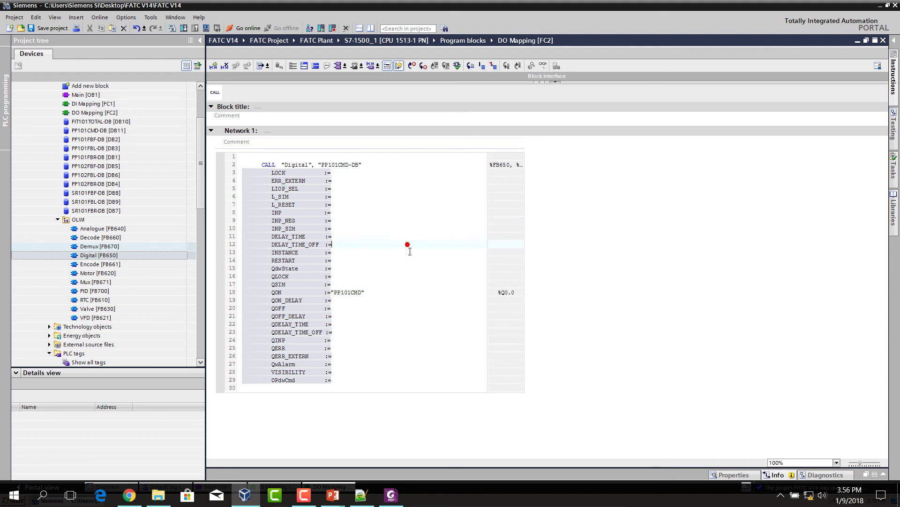
Set the INSTANCE parameter of the Digital call to 'PP101CMD-DB'
{"action": "left_click", "coordinate": [340, 252]}
{"action": "type", "text": "\""}
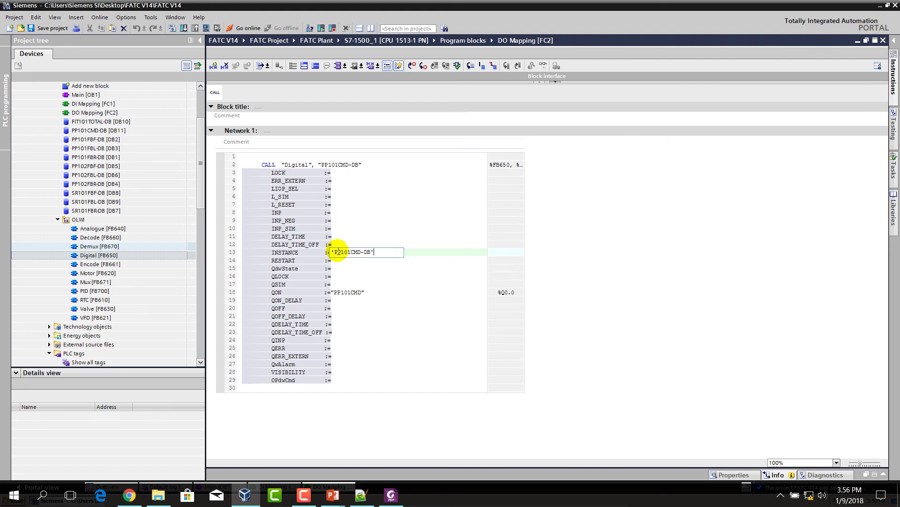
{"action": "left_click", "coordinate": [368, 373]}
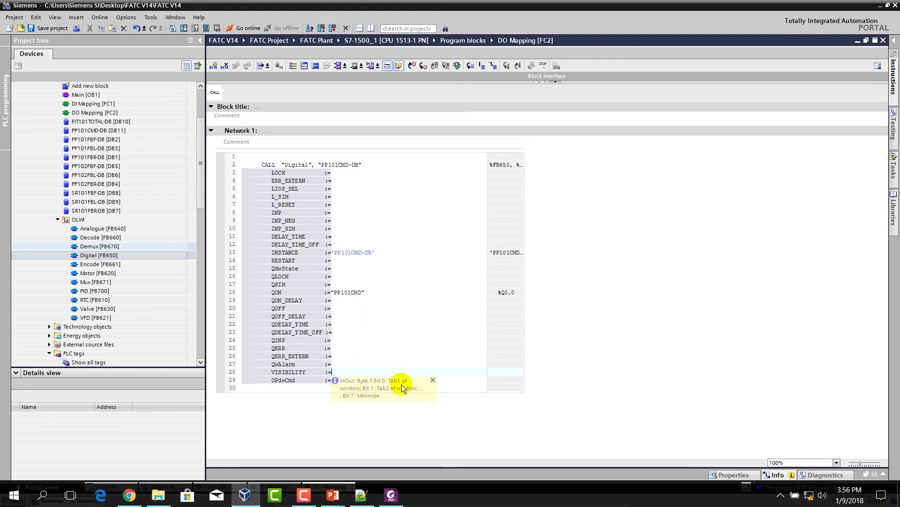
Copy the complete PP101CMD-DB call from Network 1 and create a blank document in Microsoft Word
{"action": "key", "text": "ctrl+a"}
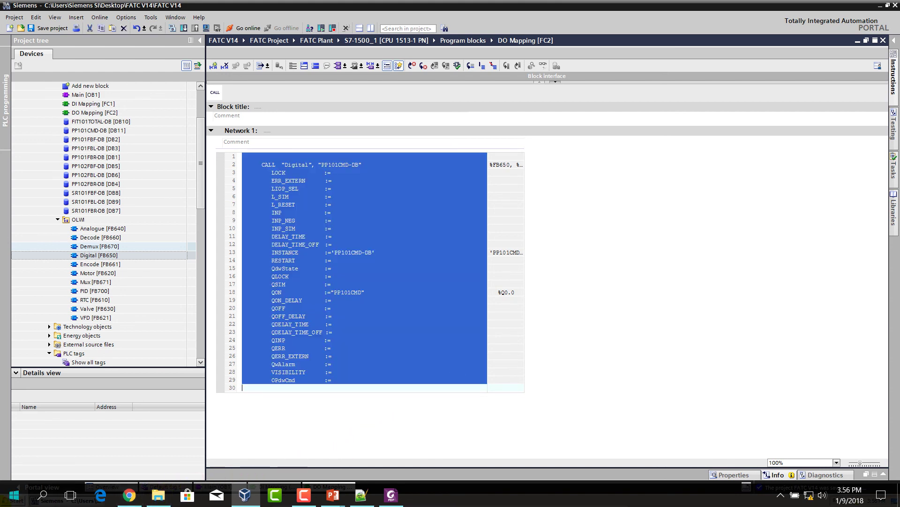
{"action": "left_click", "coordinate": [12, 495]}
{"action": "type", "text": "wo"}
{"action": "key", "text": "Return"}
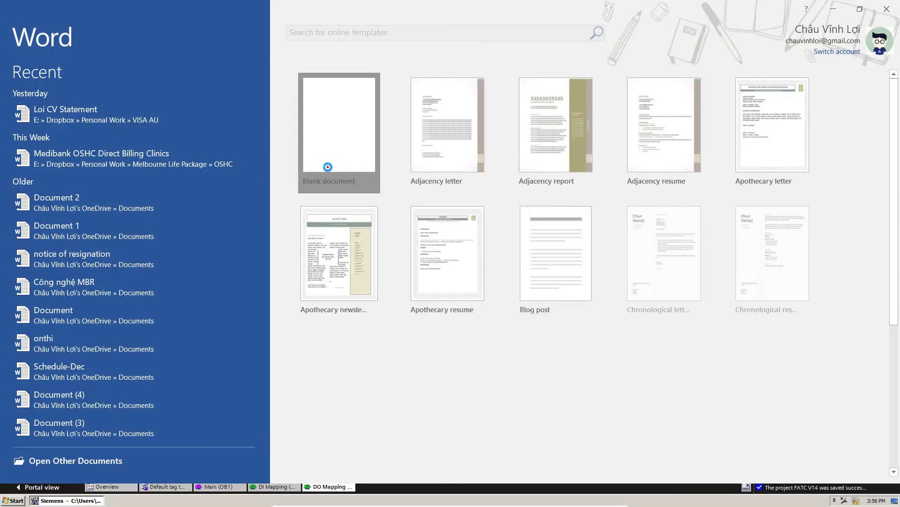
{"action": "left_click", "coordinate": [327, 166]}
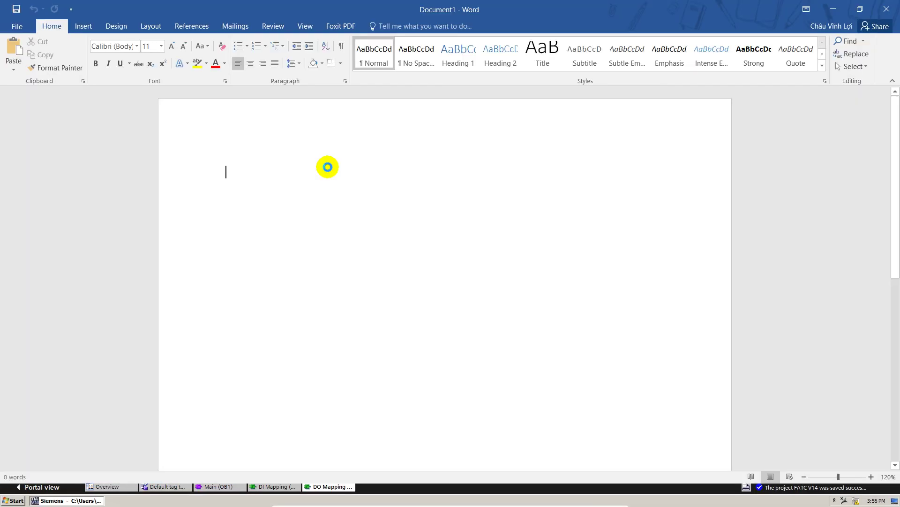
Paste the copied Digital call into the document and start the mail merge wizard for letters using the current document
{"action": "key", "text": "ctrl+v"}
{"action": "scroll", "coordinate": [364, 210], "scroll_direction": "up", "scroll_amount": 10}
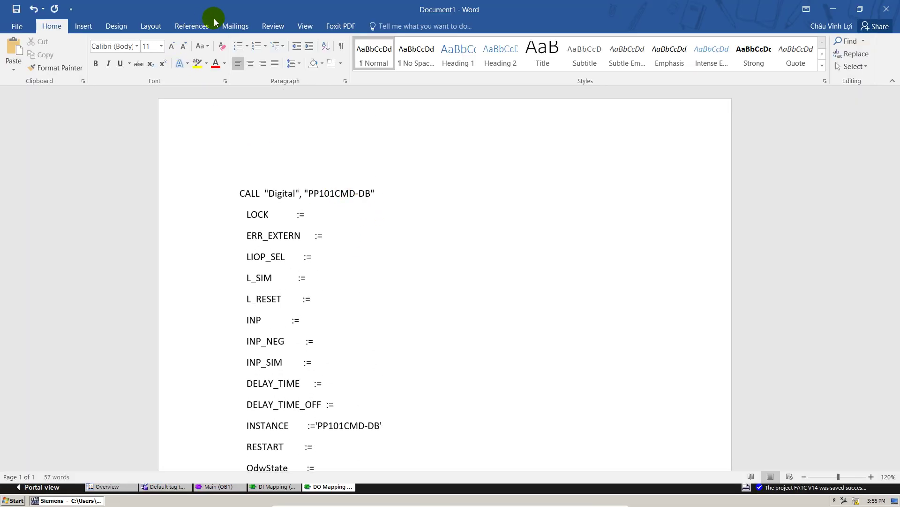
{"action": "left_click", "coordinate": [236, 26]}
{"action": "left_click", "coordinate": [79, 66]}
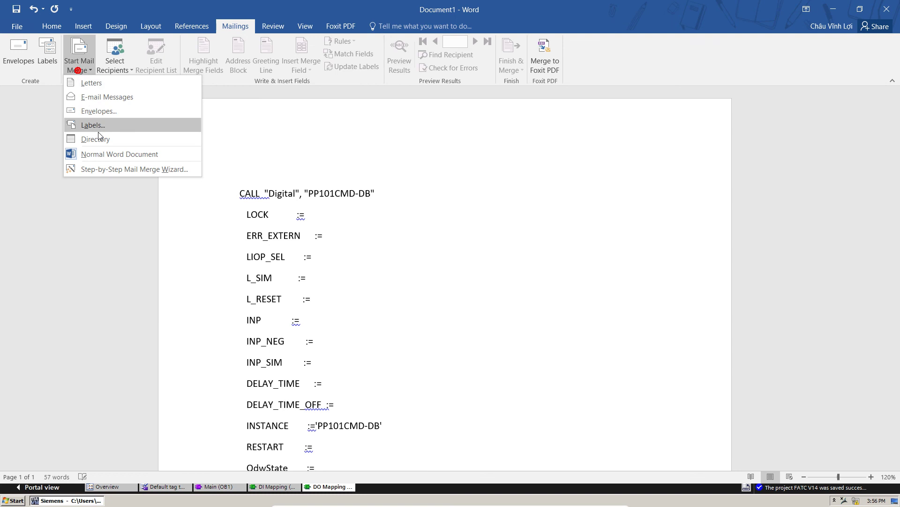
{"action": "left_click", "coordinate": [103, 170]}
{"action": "left_click", "coordinate": [835, 442]}
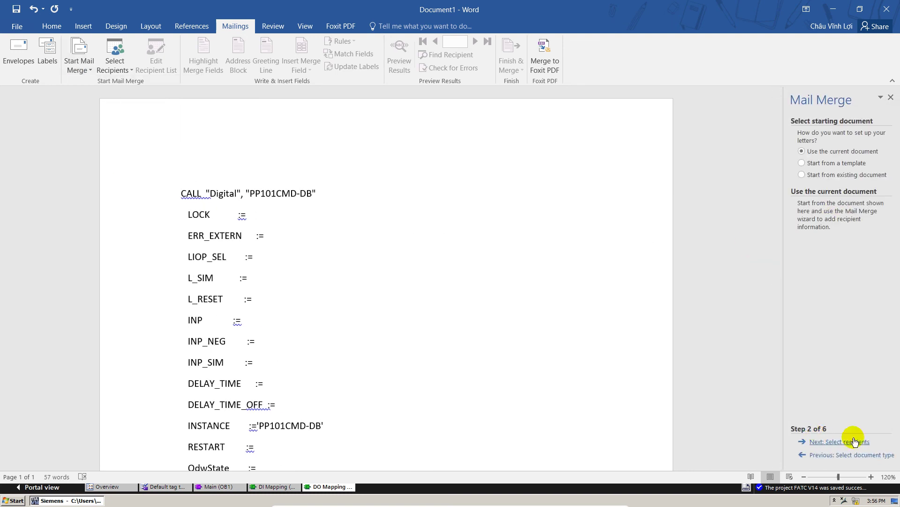
{"action": "left_click", "coordinate": [839, 441]}
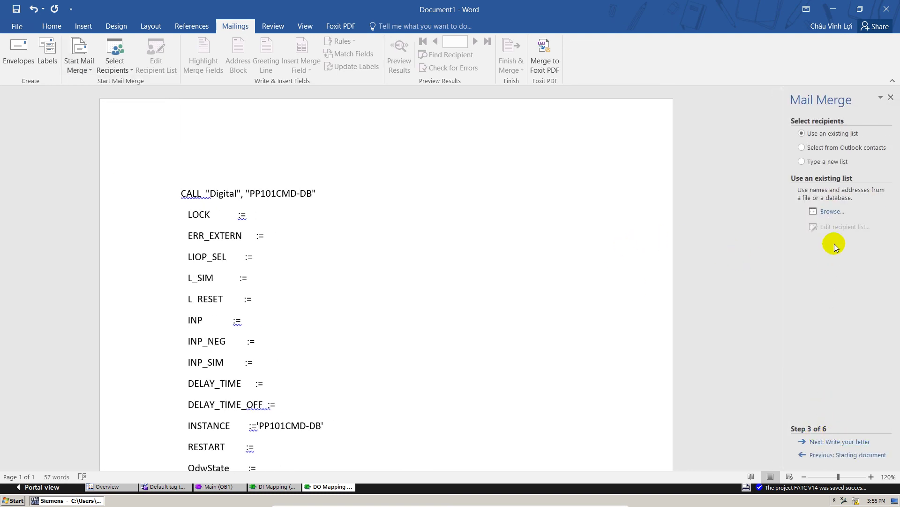
Connect the IOList workbook from the FATC Sharing folder as data source, using the IOList$ table
{"action": "left_click", "coordinate": [833, 212]}
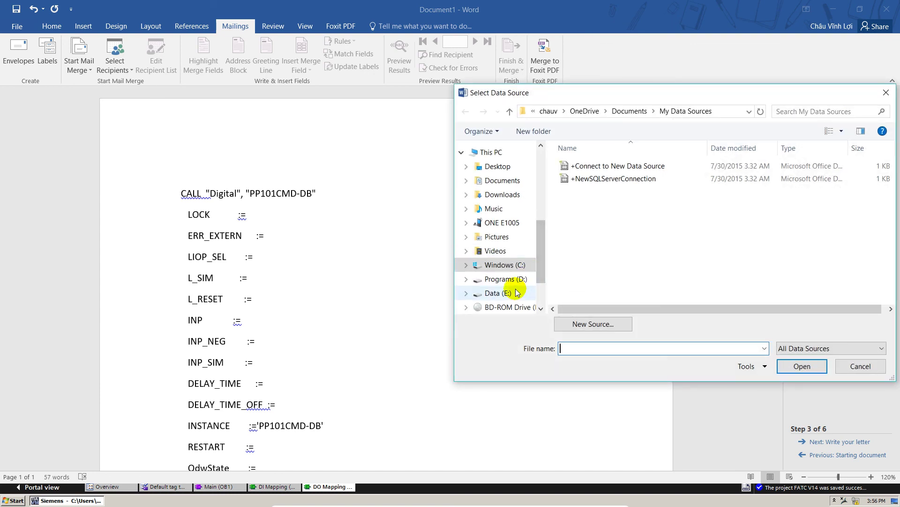
{"action": "left_click", "coordinate": [506, 279]}
{"action": "double_click", "coordinate": [613, 231]}
{"action": "double_click", "coordinate": [605, 146]}
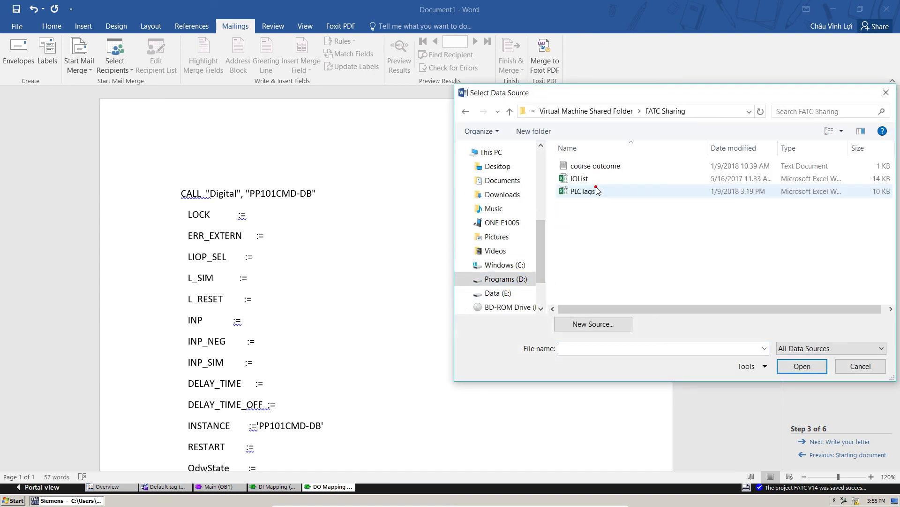
{"action": "double_click", "coordinate": [580, 179]}
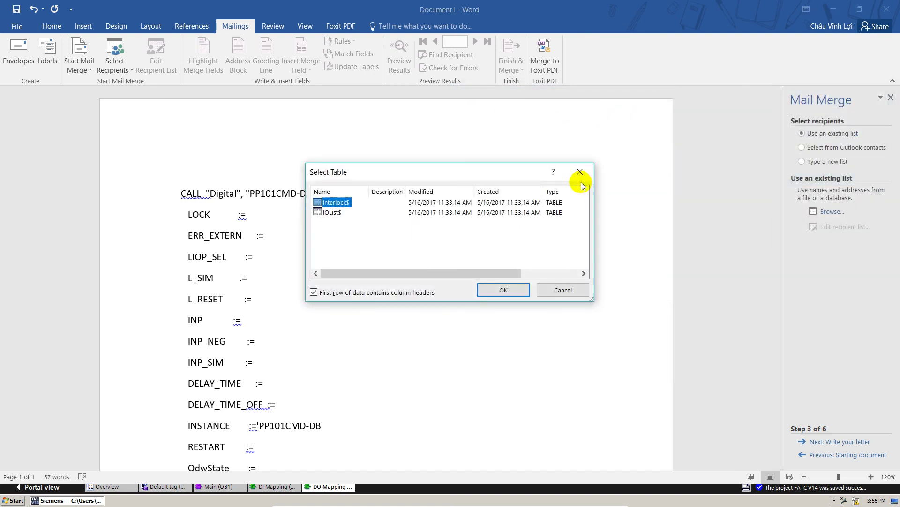
{"action": "left_click", "coordinate": [333, 213]}
{"action": "left_click", "coordinate": [497, 290]}
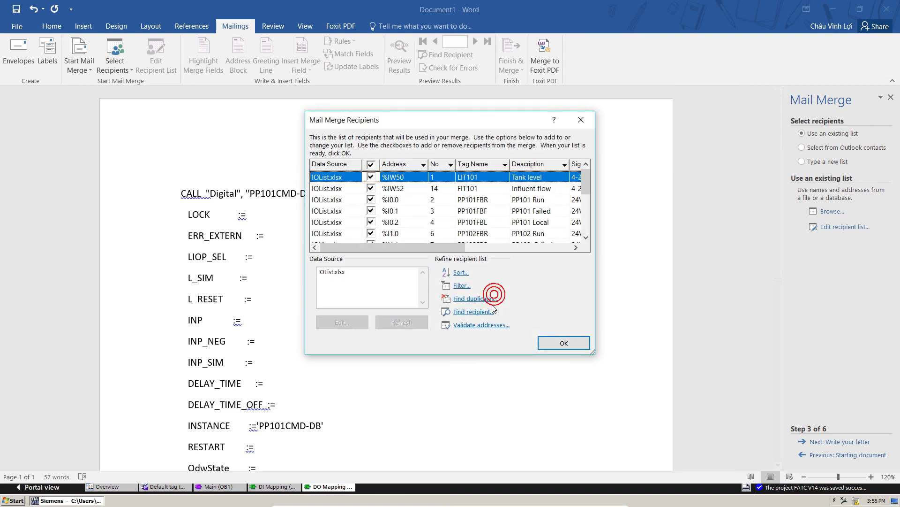
Filter the merge recipients to Type DO and proceed to writing the letter
{"action": "left_click_drag", "start_coordinate": [432, 251], "coordinate": [534, 249]}
{"action": "left_click", "coordinate": [449, 166]}
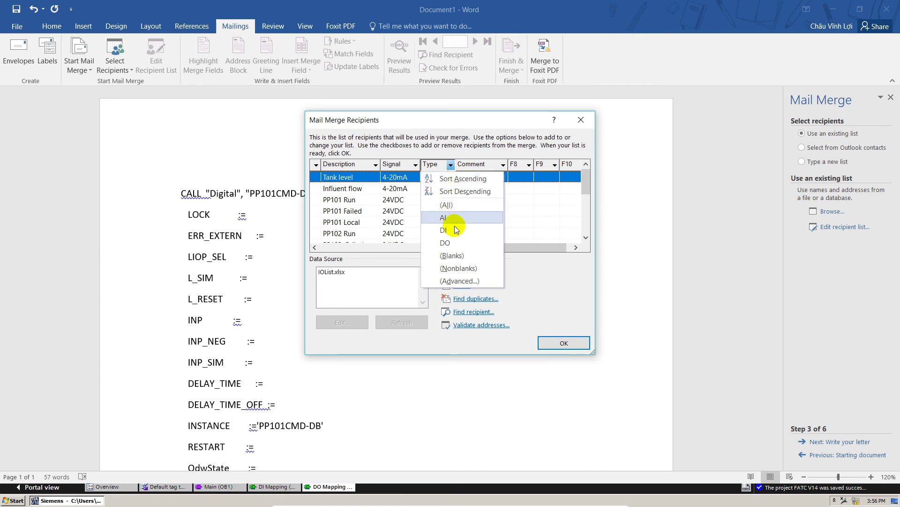
{"action": "left_click", "coordinate": [445, 242]}
{"action": "left_click", "coordinate": [566, 347]}
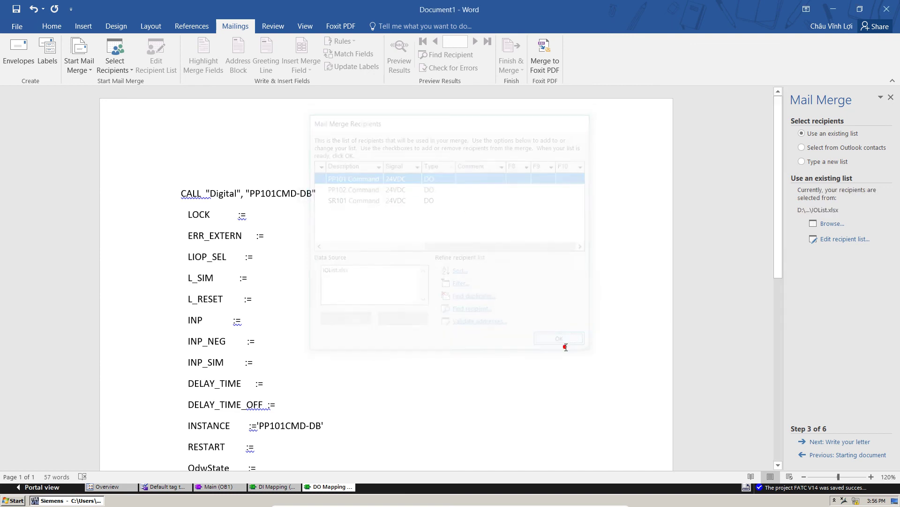
{"action": "left_click", "coordinate": [832, 442]}
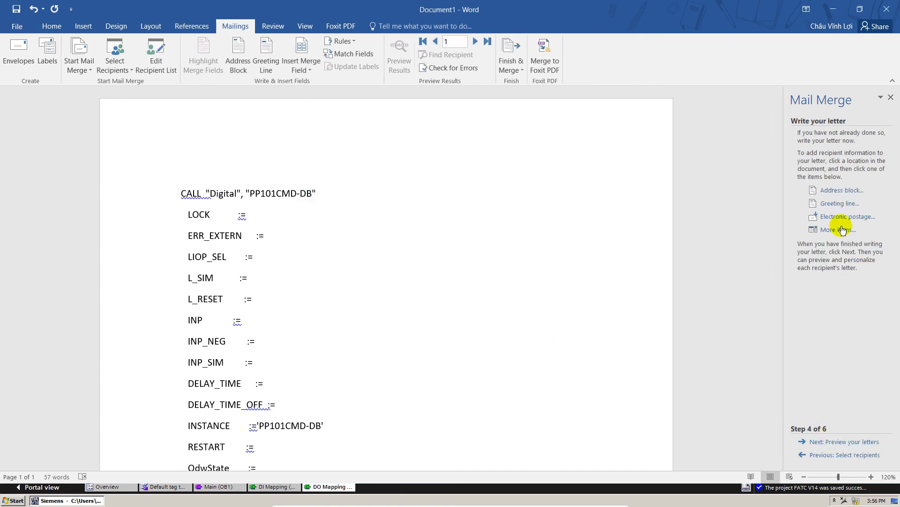
Replace PP101CMD in the CALL line's data block name with the Tag Name merge field, keeping the -DB suffix
{"action": "left_click_drag", "start_coordinate": [274, 192], "coordinate": [297, 192]}
{"action": "left_click", "coordinate": [810, 230]}
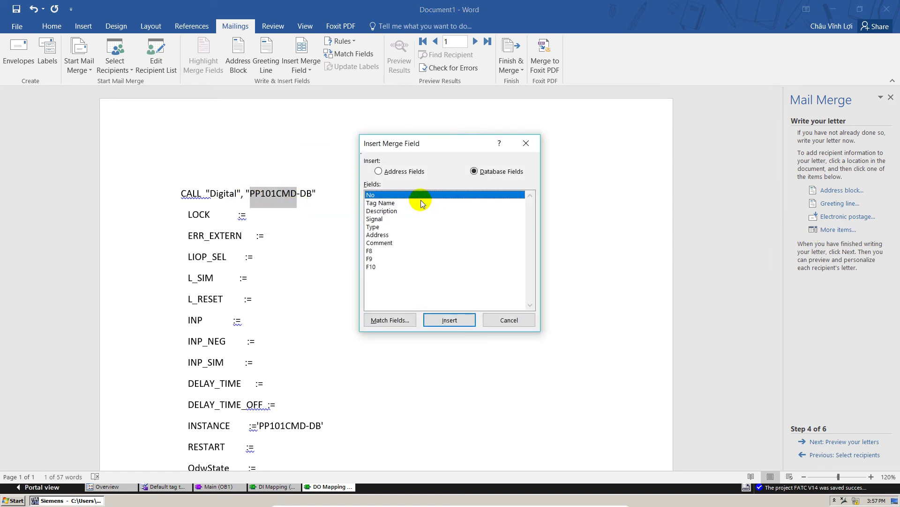
{"action": "double_click", "coordinate": [393, 203]}
{"action": "left_click", "coordinate": [493, 321]}
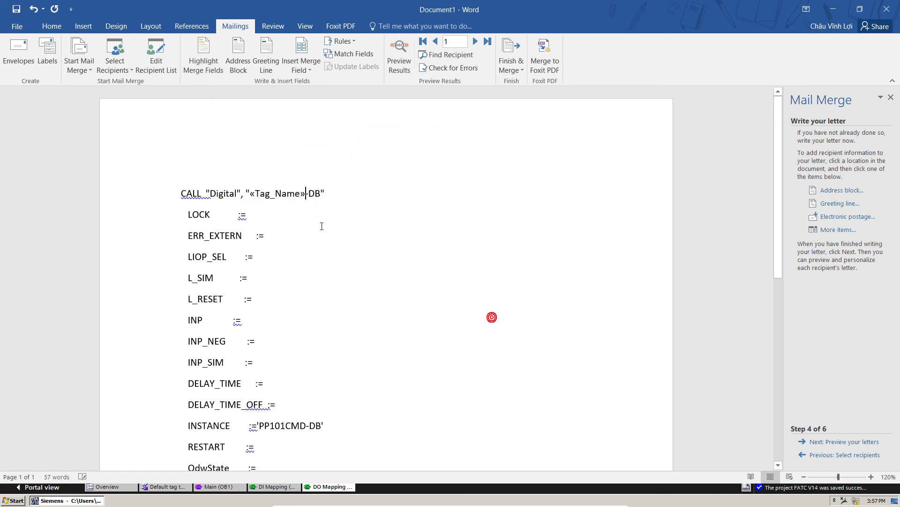
Copy the Tag_Name merge field over PP101CMD in the INSTANCE and QON parameters
{"action": "left_click_drag", "start_coordinate": [305, 193], "coordinate": [246, 193]}
{"action": "key", "text": "ctrl+c"}
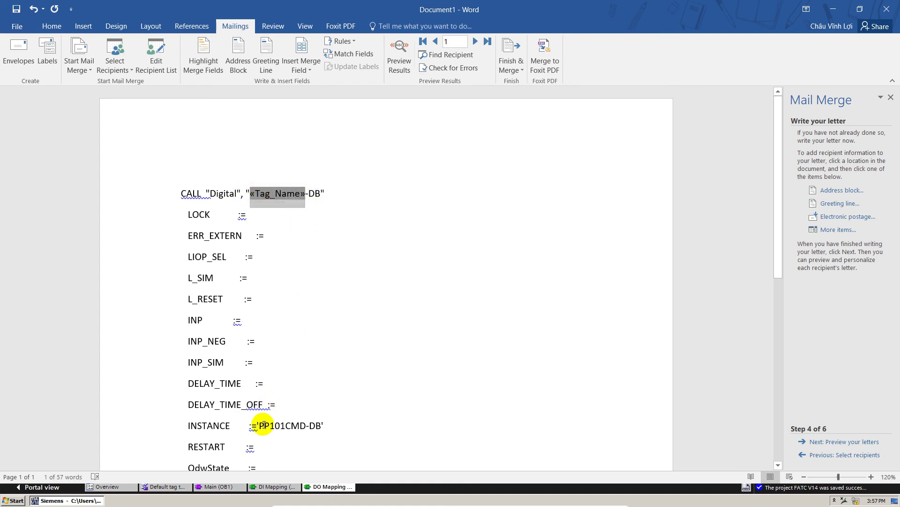
{"action": "left_click_drag", "start_coordinate": [259, 425], "coordinate": [308, 425]}
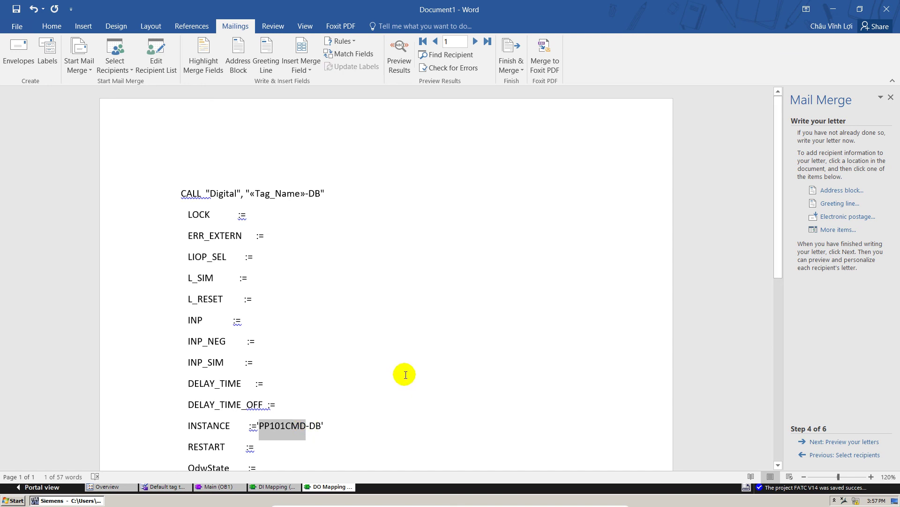
{"action": "key", "text": "ctrl+v"}
{"action": "scroll", "coordinate": [412, 373], "scroll_direction": "down", "scroll_amount": 4}
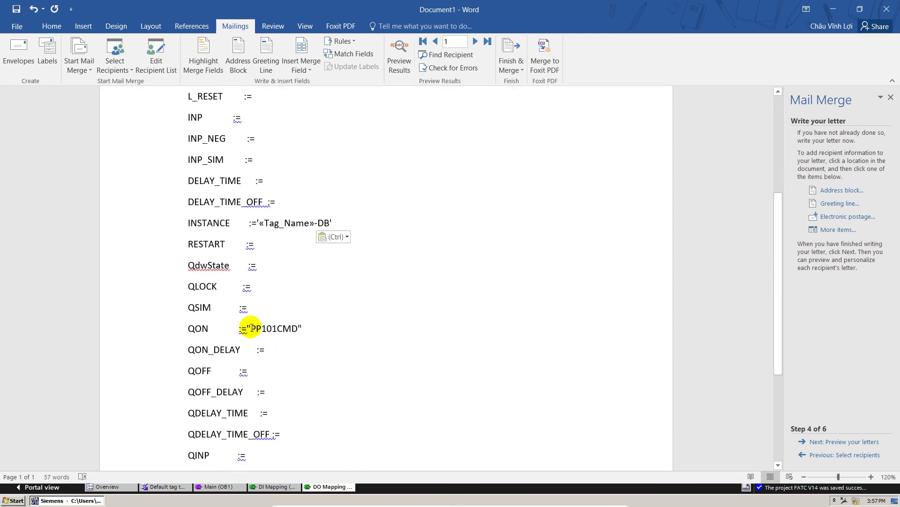
{"action": "left_click_drag", "start_coordinate": [251, 327], "coordinate": [301, 328]}
{"action": "key", "text": "ctrl+v"}
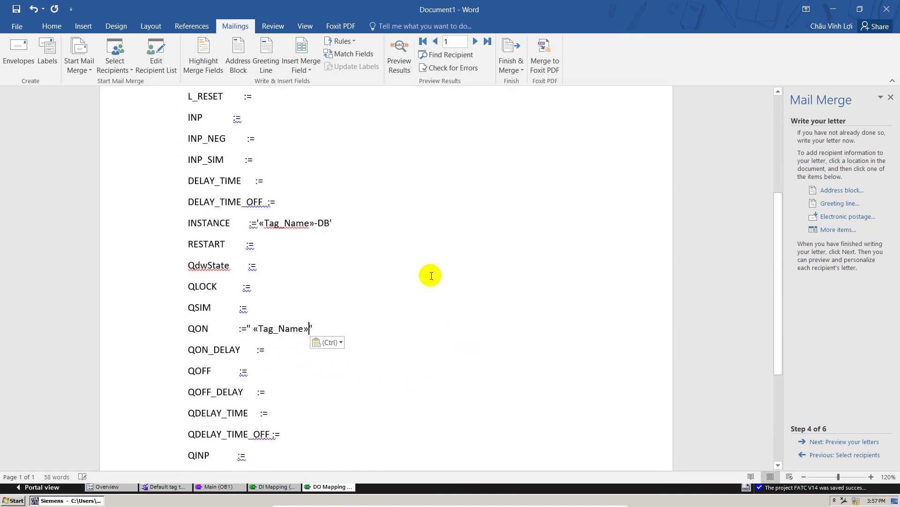
Preview the merged calls from the first through the third DO record
{"action": "left_click", "coordinate": [418, 265]}
{"action": "left_click", "coordinate": [844, 442]}
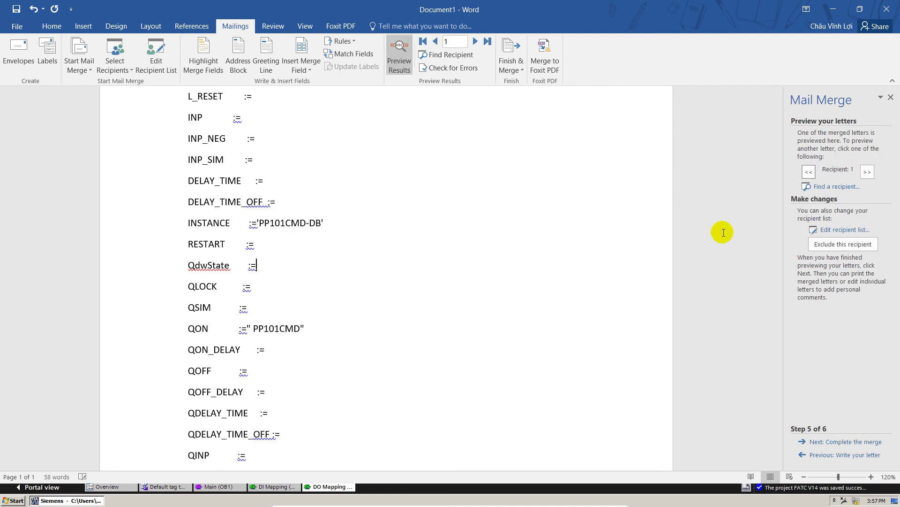
{"action": "left_click", "coordinate": [474, 41]}
{"action": "left_click", "coordinate": [474, 41]}
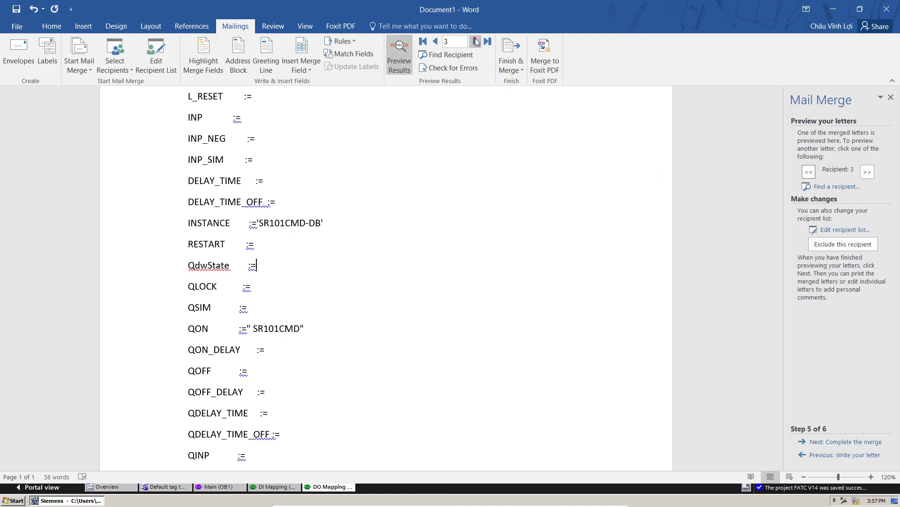
Complete the merge by printing all records with Microsoft Print to PDF, saved as DO Mapping in FATC Sharing
{"action": "left_click", "coordinate": [840, 441]}
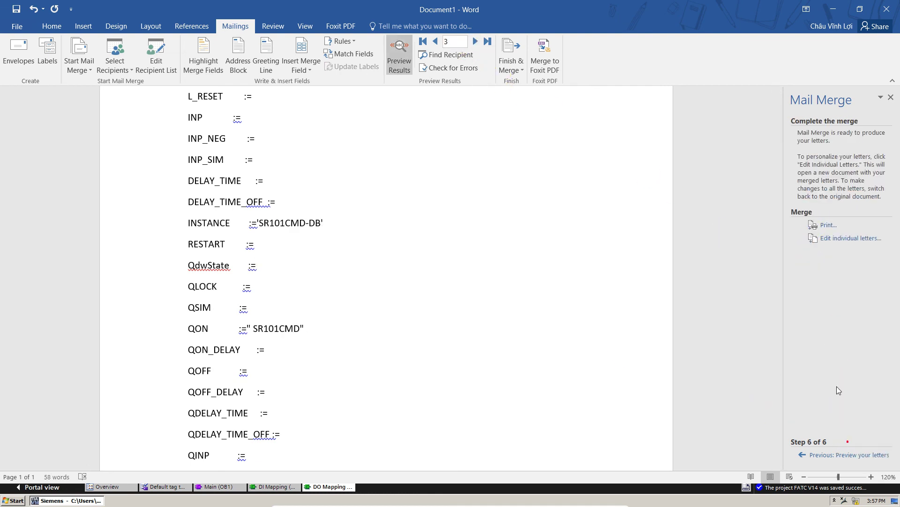
{"action": "left_click", "coordinate": [826, 225]}
{"action": "left_click", "coordinate": [450, 271]}
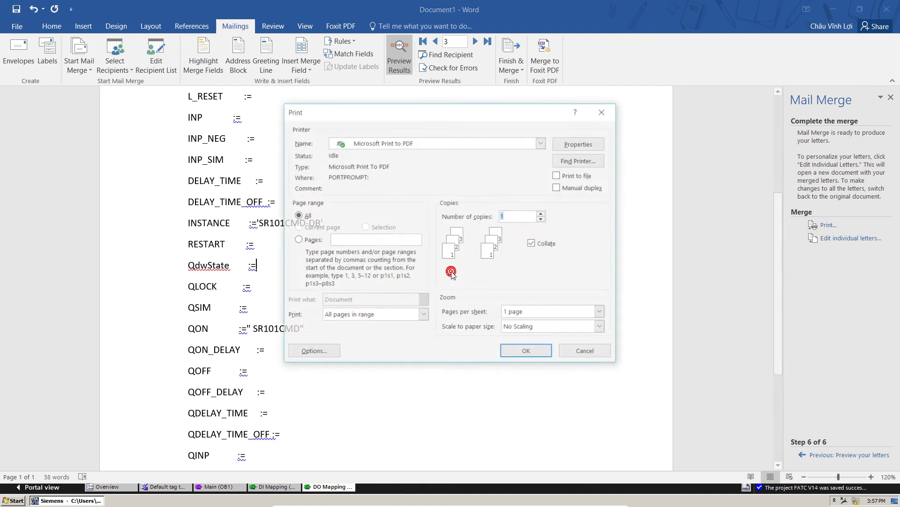
{"action": "left_click", "coordinate": [526, 351]}
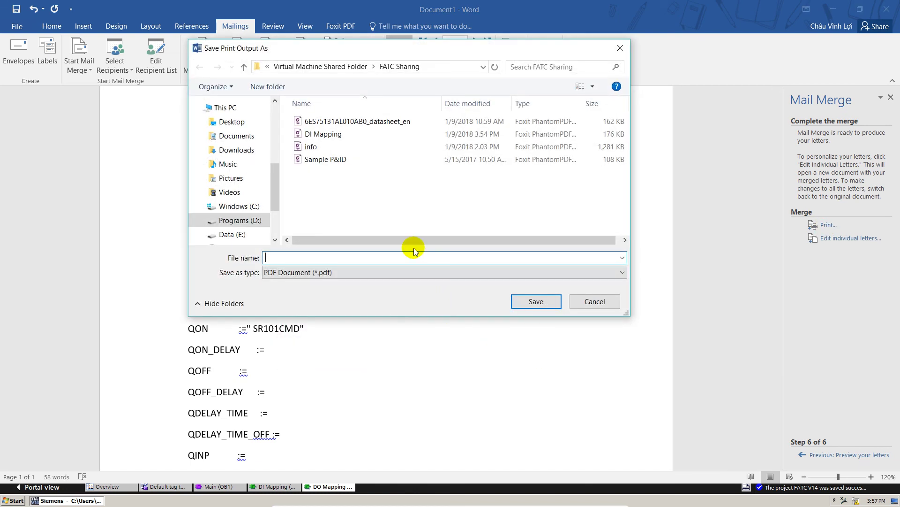
{"action": "type", "text": "DO Mapping"}
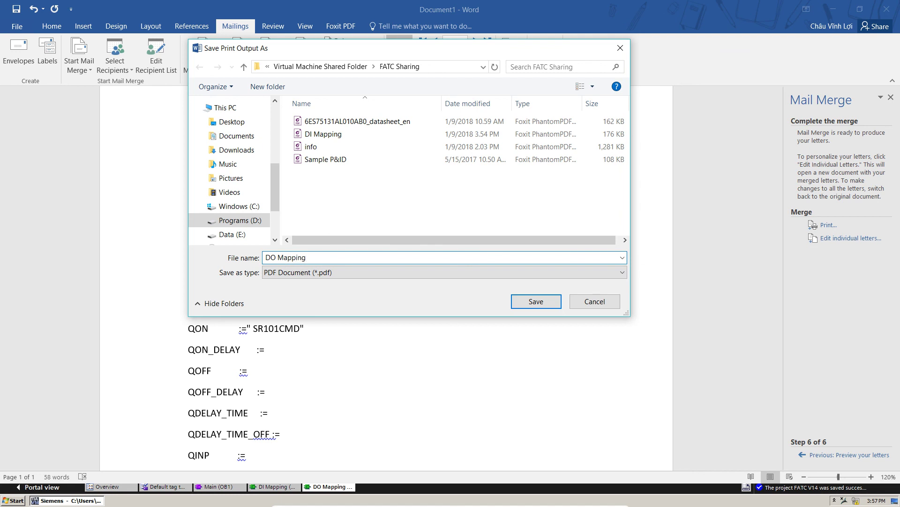
{"action": "left_click", "coordinate": [536, 301]}
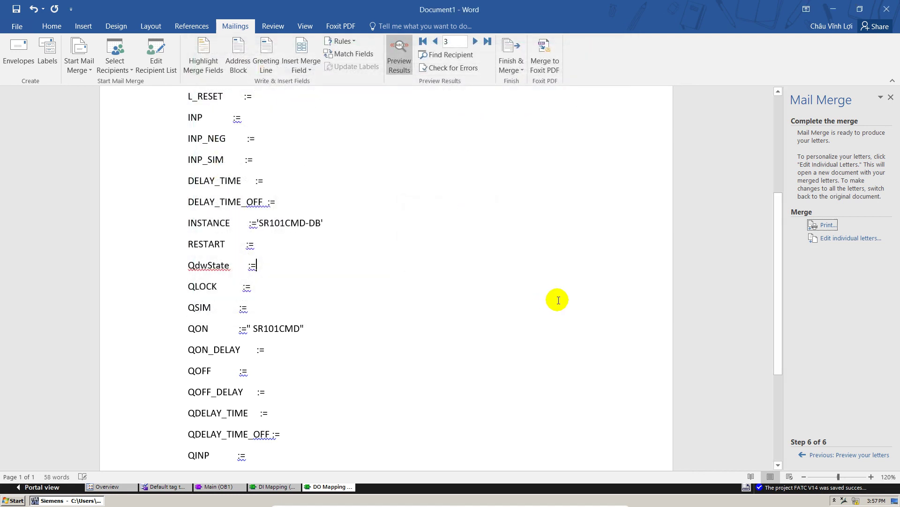
Close the Word merge document without saving its changes
{"action": "scroll", "coordinate": [574, 303], "scroll_direction": "down", "scroll_amount": 4}
{"action": "left_click", "coordinate": [887, 9]}
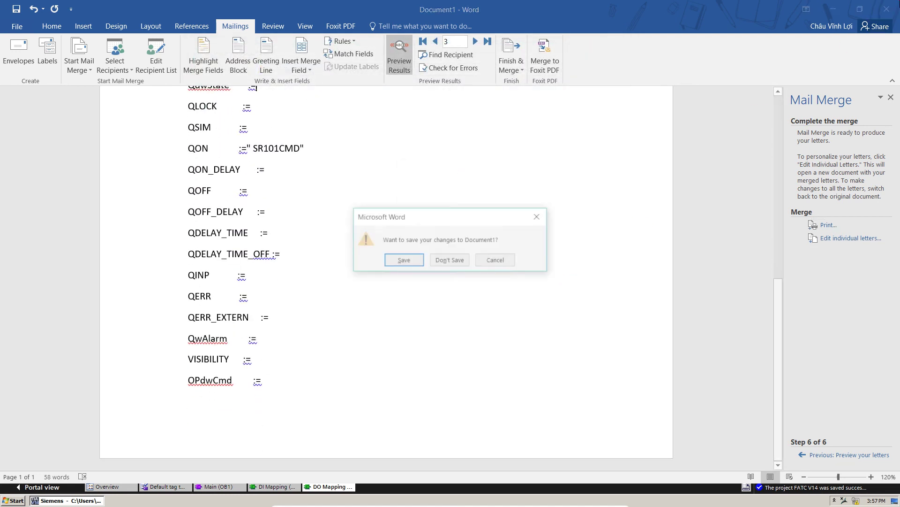
{"action": "left_click", "coordinate": [453, 262]}
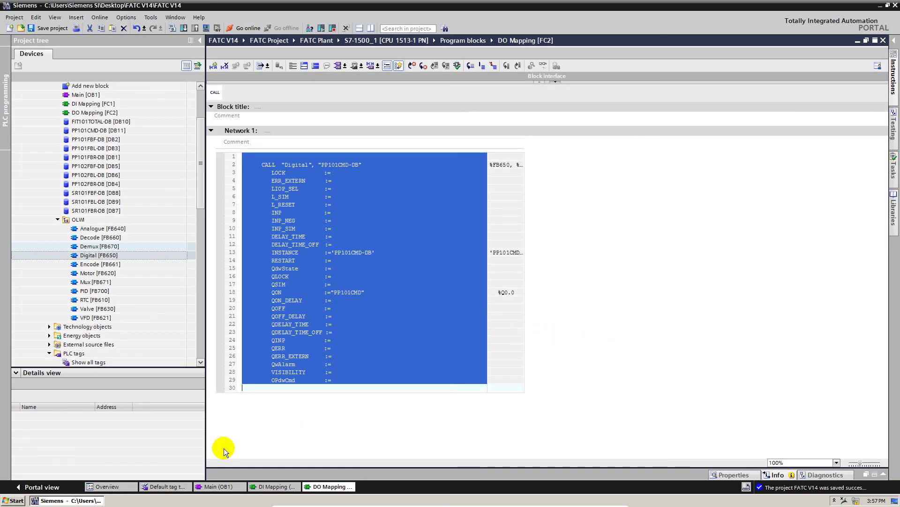
Leave the virtual machine view and open the DO Mapping PDF from the FATC Sharing folder in Google Chrome
{"action": "mouse_move", "coordinate": [453, 501]}
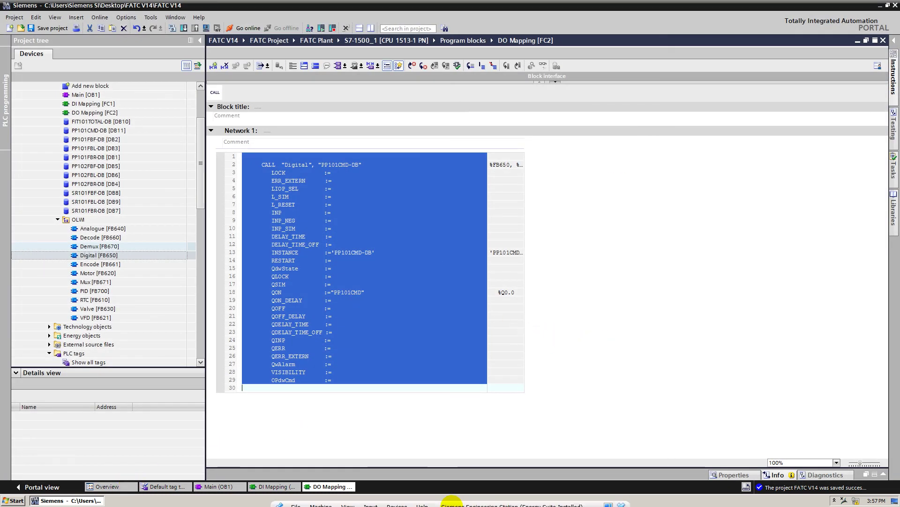
{"action": "left_click", "coordinate": [594, 500]}
{"action": "left_click", "coordinate": [830, 8]}
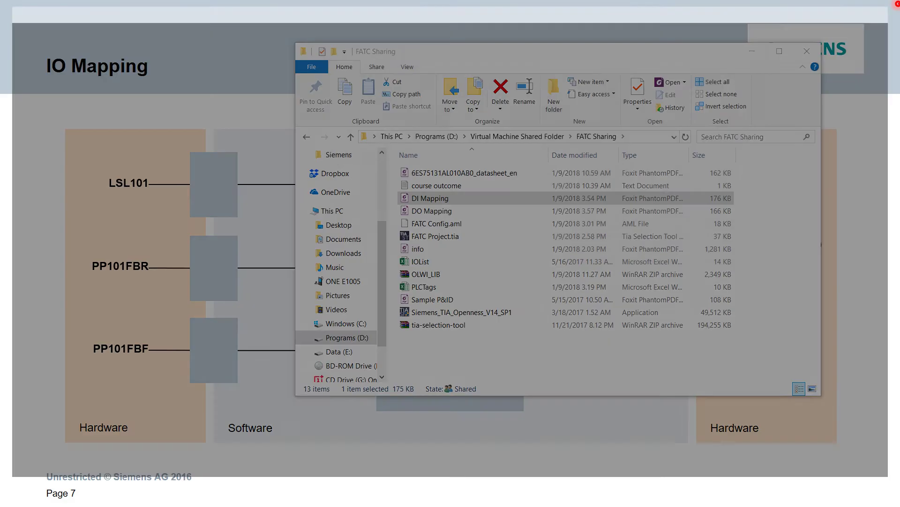
{"action": "left_click", "coordinate": [441, 212]}
{"action": "right_click", "coordinate": [441, 212]}
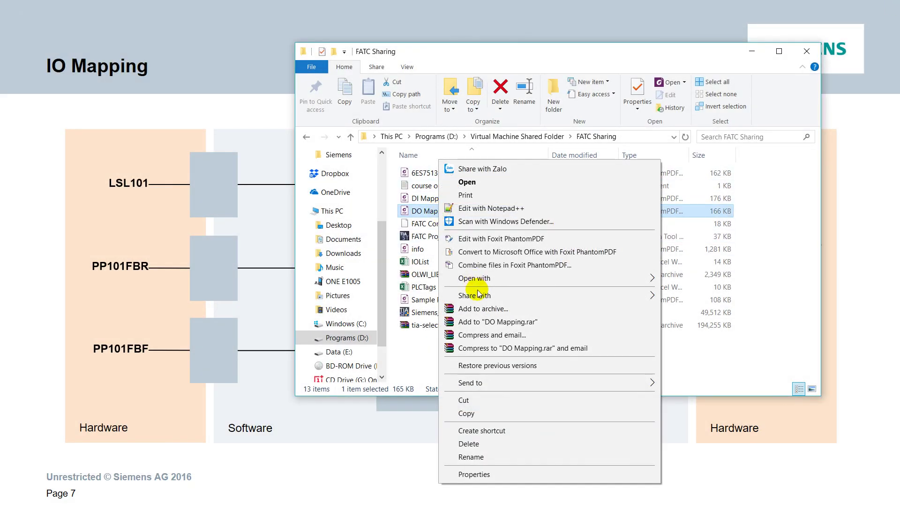
{"action": "mouse_move", "coordinate": [489, 278]}
{"action": "left_click", "coordinate": [703, 306]}
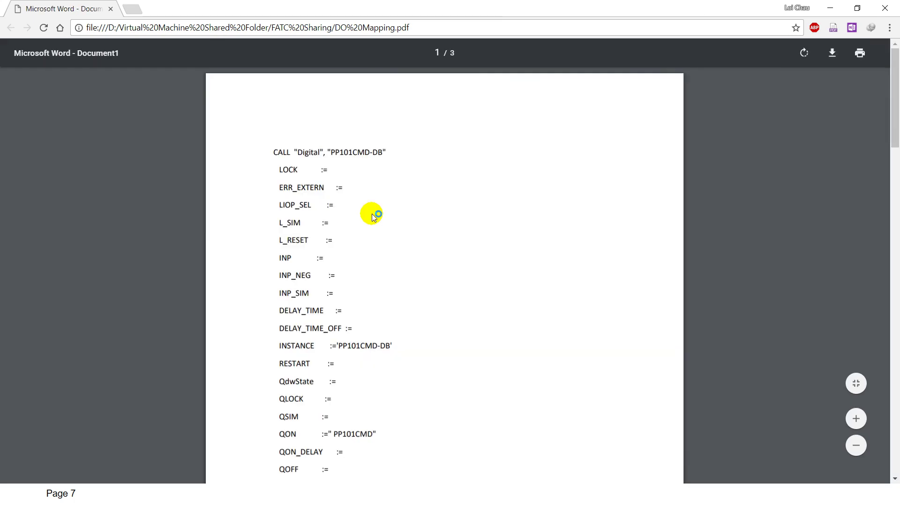
Look through the generated DO Mapping PDF and select the complete text of all its pages
{"action": "scroll", "coordinate": [373, 213], "scroll_direction": "down", "scroll_amount": 20}
{"action": "scroll", "coordinate": [382, 208], "scroll_direction": "up", "scroll_amount": 20}
{"action": "key", "text": "ctrl+a"}
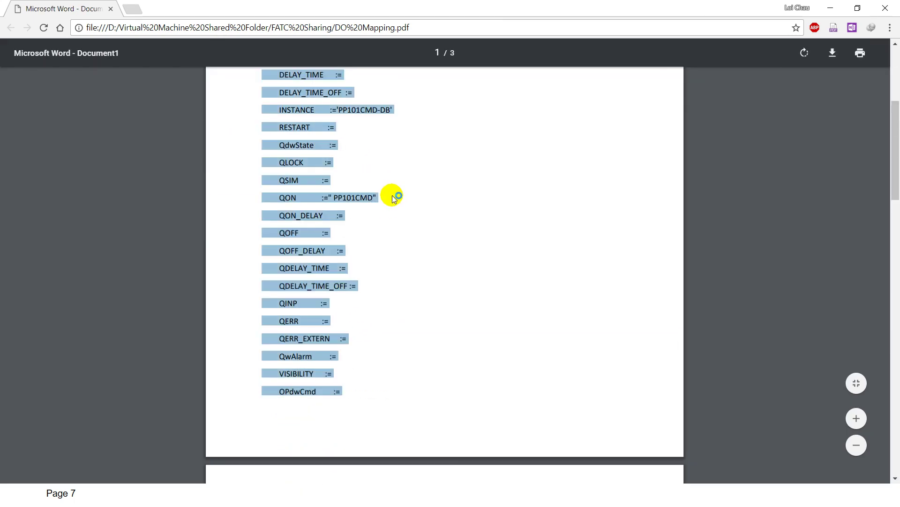
Switch back to TIA Portal, delete the selected Digital call from Network 1 of DO Mapping and place the cursor in line 1
{"action": "key", "text": "super"}
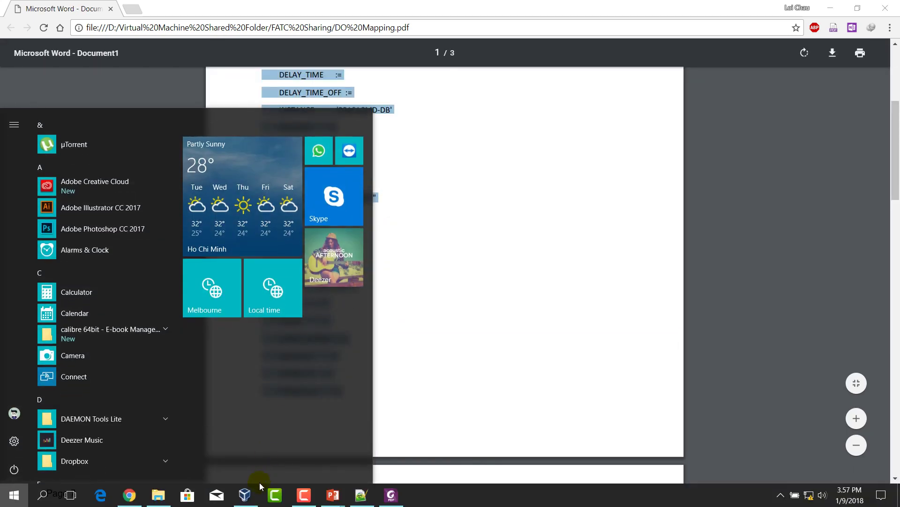
{"action": "left_click", "coordinate": [244, 495]}
{"action": "key", "text": "Delete"}
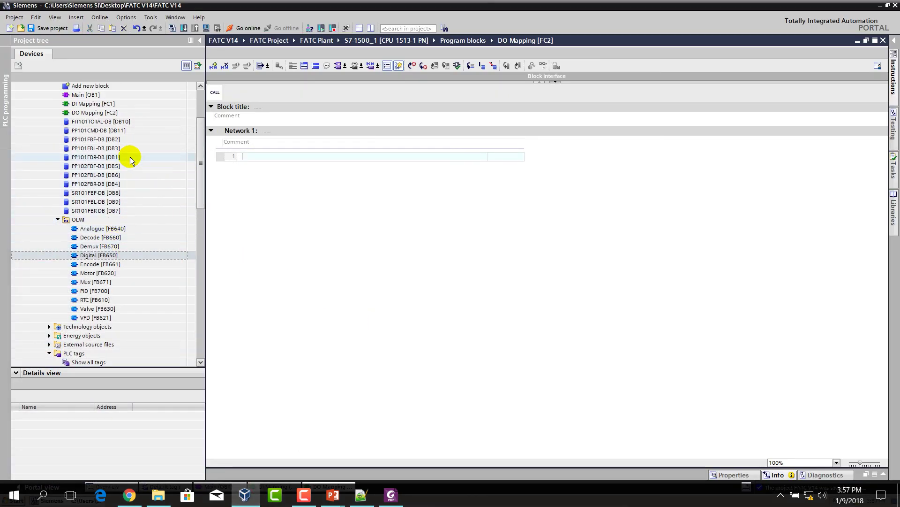
{"action": "left_click", "coordinate": [115, 131]}
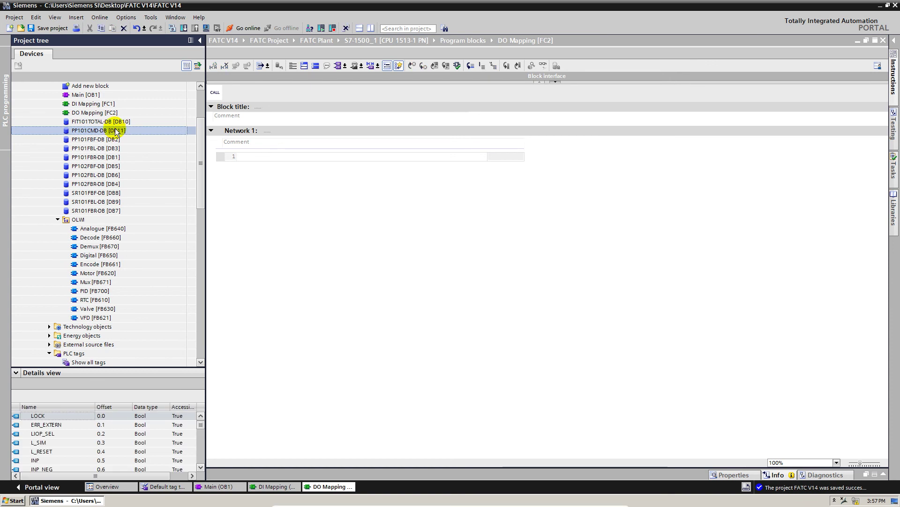
{"action": "left_click", "coordinate": [249, 156]}
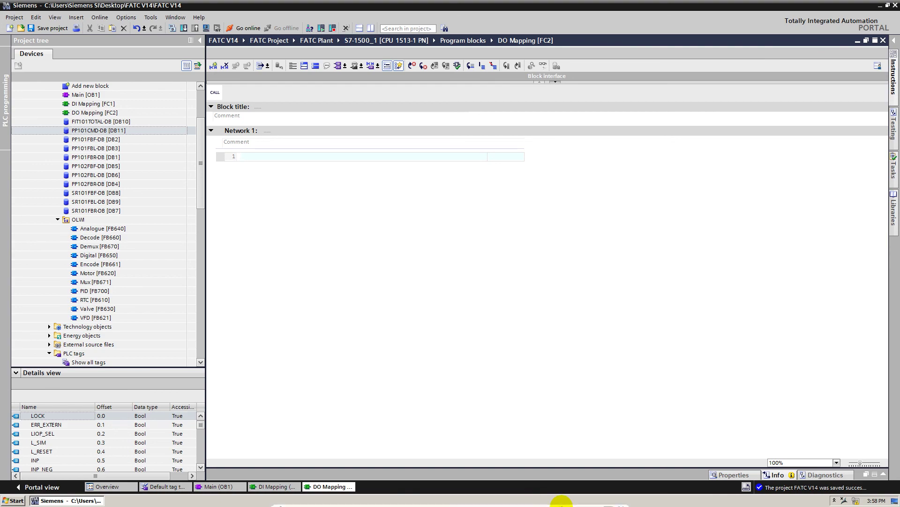
Copy the selected text of the DO Mapping PDF in Chrome and switch back to line 1 of DO Mapping in TIA Portal
{"action": "left_click", "coordinate": [582, 501]}
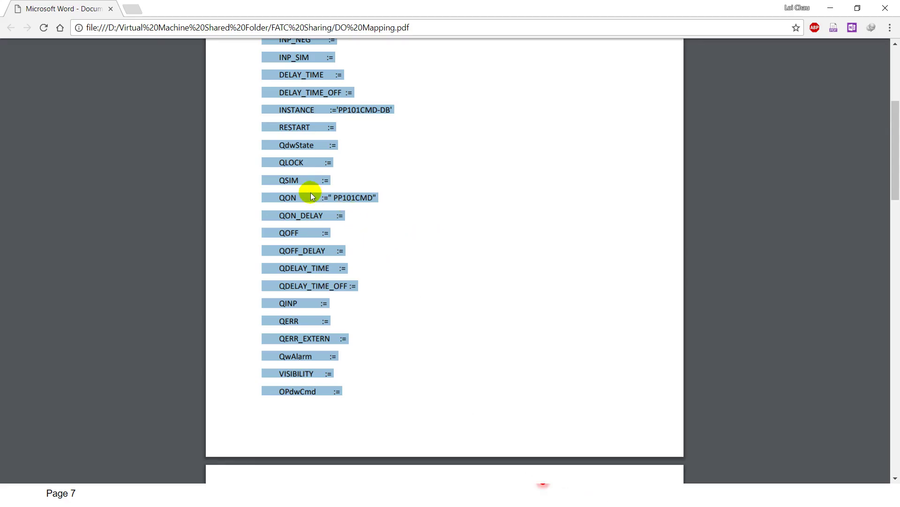
{"action": "right_click", "coordinate": [328, 196]}
{"action": "left_click", "coordinate": [331, 202]}
{"action": "key", "text": "super"}
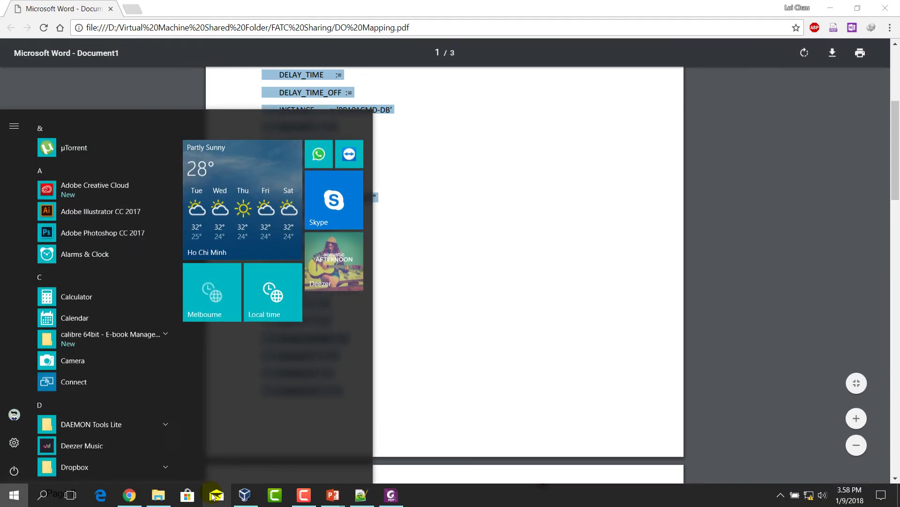
{"action": "left_click", "coordinate": [245, 495]}
{"action": "left_click", "coordinate": [267, 158]}
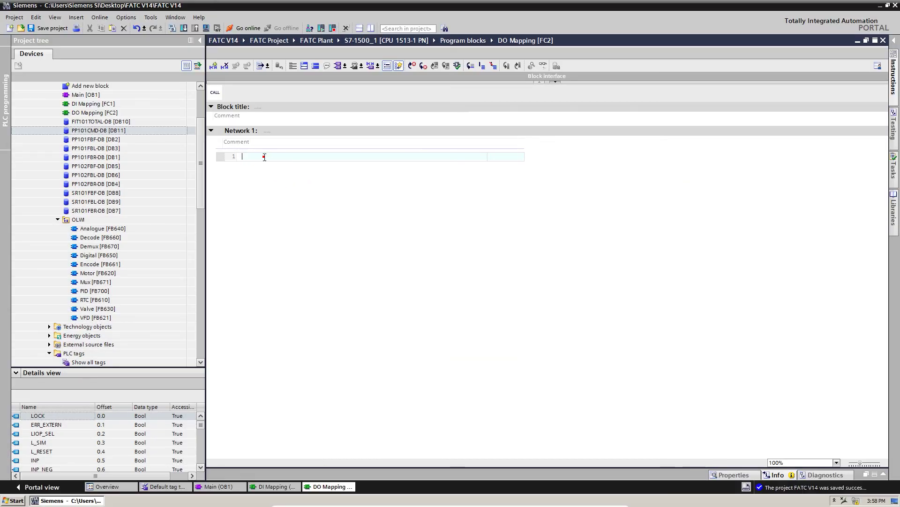
Paste the copied Digital calls into Network 1 of DO Mapping and accept the PP102CMD-DB and SR101CMD-DB instance data blocks
{"action": "key", "text": "ctrl+v"}
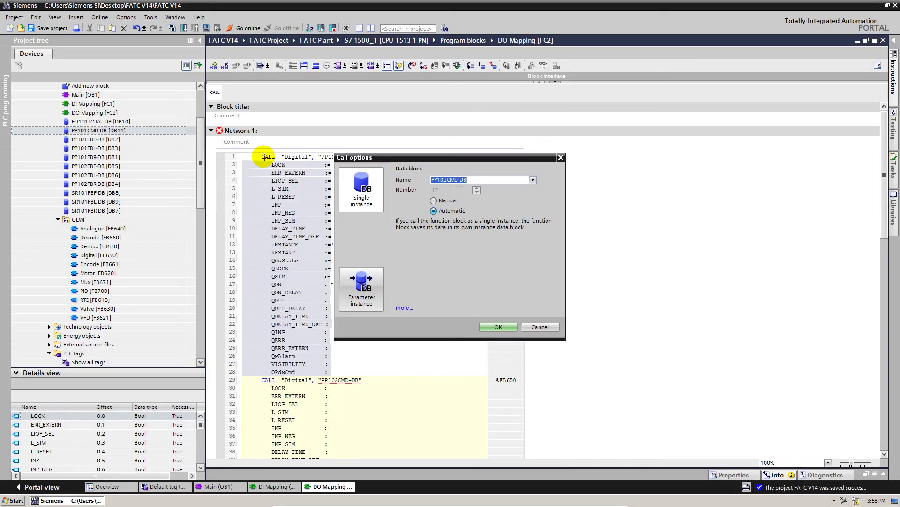
{"action": "key", "text": "Return"}
{"action": "key", "text": "Return"}
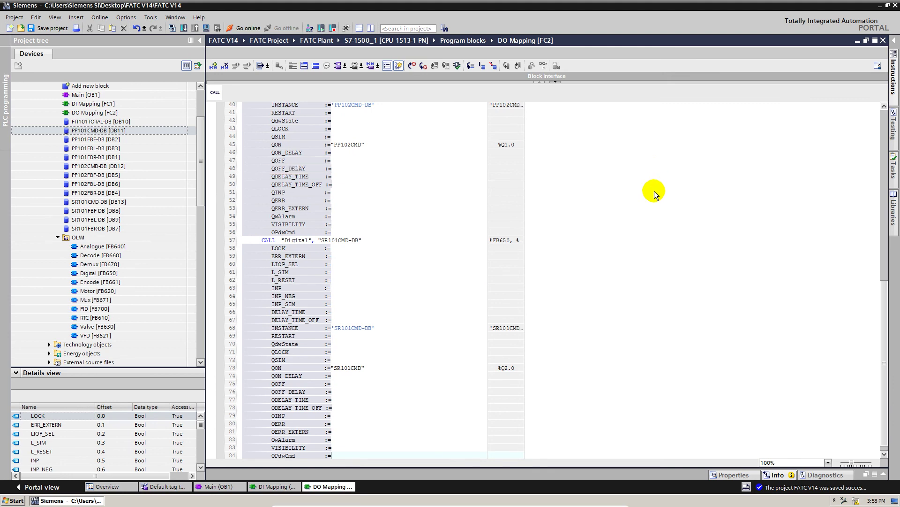
{"action": "scroll", "coordinate": [629, 206], "scroll_direction": "up", "scroll_amount": 15}
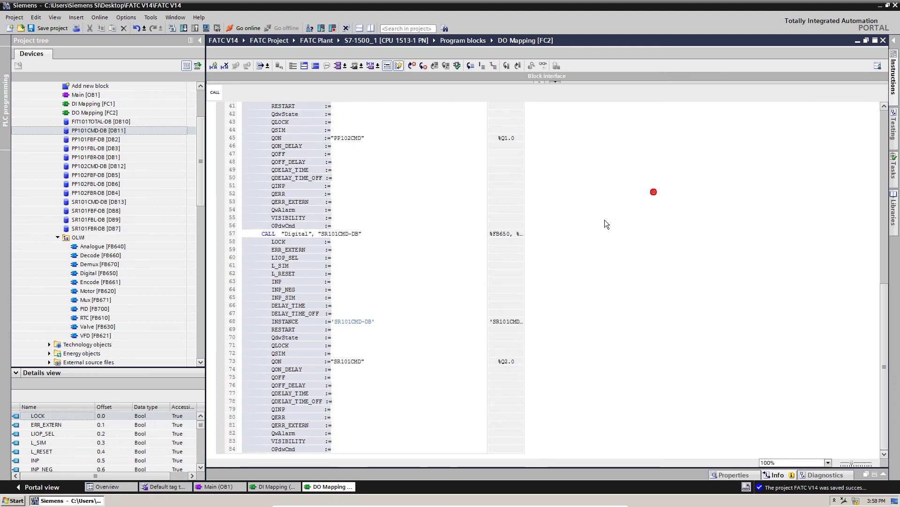
{"action": "scroll", "coordinate": [101, 131], "scroll_direction": "up", "scroll_amount": 3}
Add a new STL function named AI Mapping to the S7-1500_1 program blocks and open it
{"action": "left_click", "coordinate": [92, 132]}
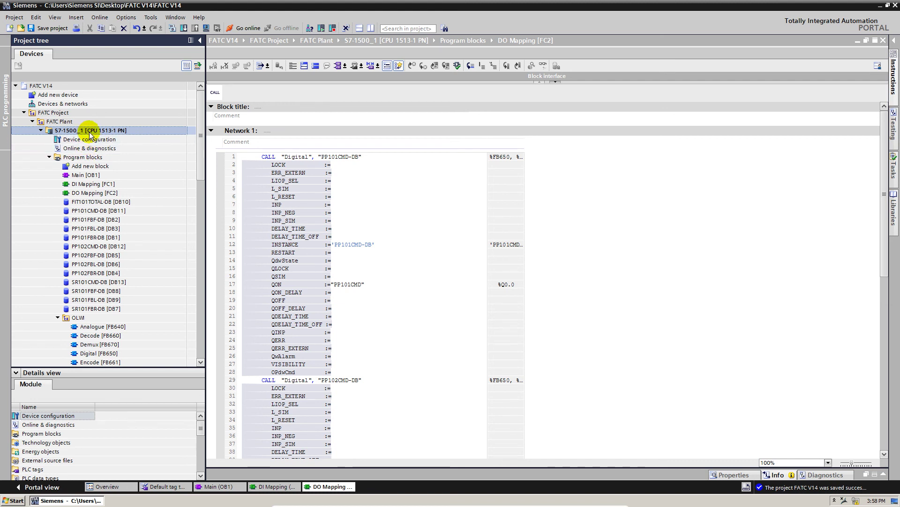
{"action": "right_click", "coordinate": [90, 134]}
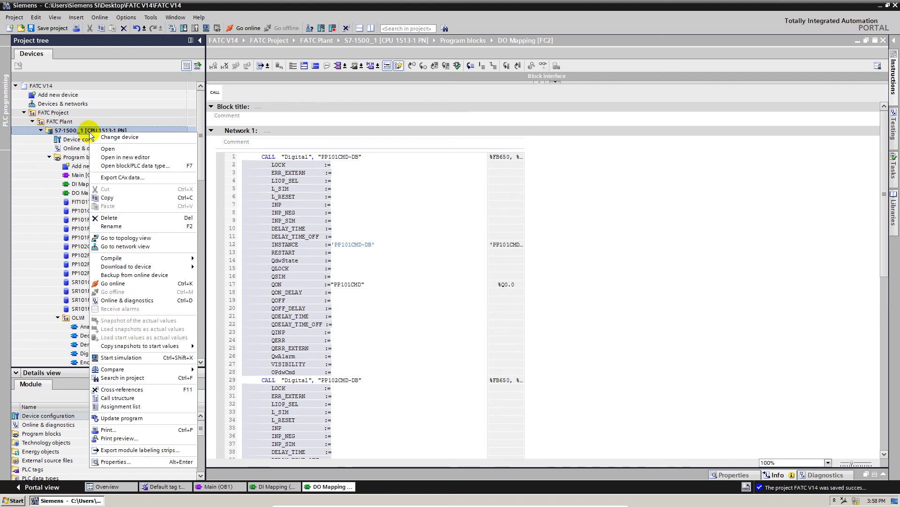
{"action": "left_click", "coordinate": [77, 157]}
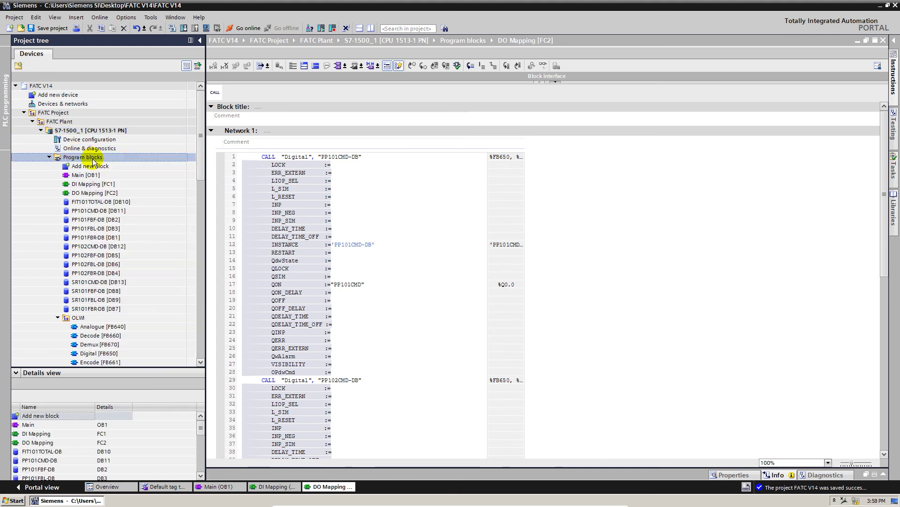
{"action": "right_click", "coordinate": [92, 161]}
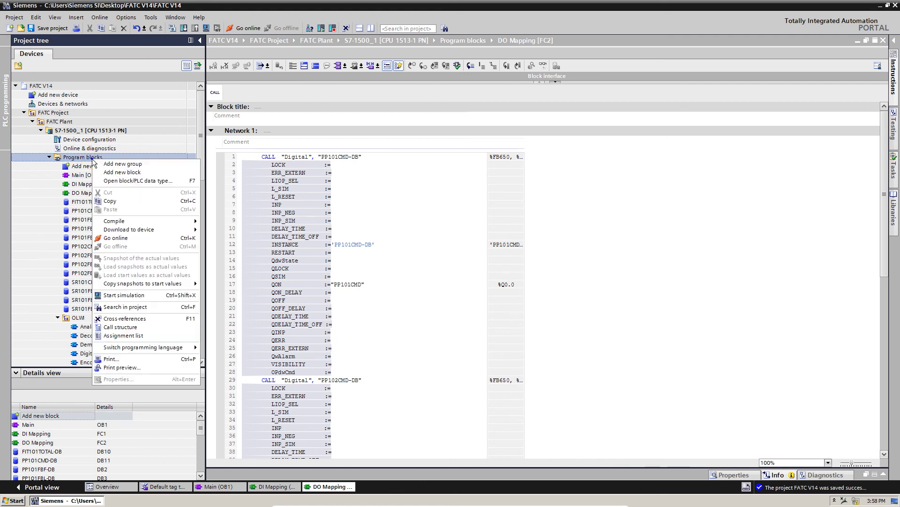
{"action": "left_click", "coordinate": [139, 176]}
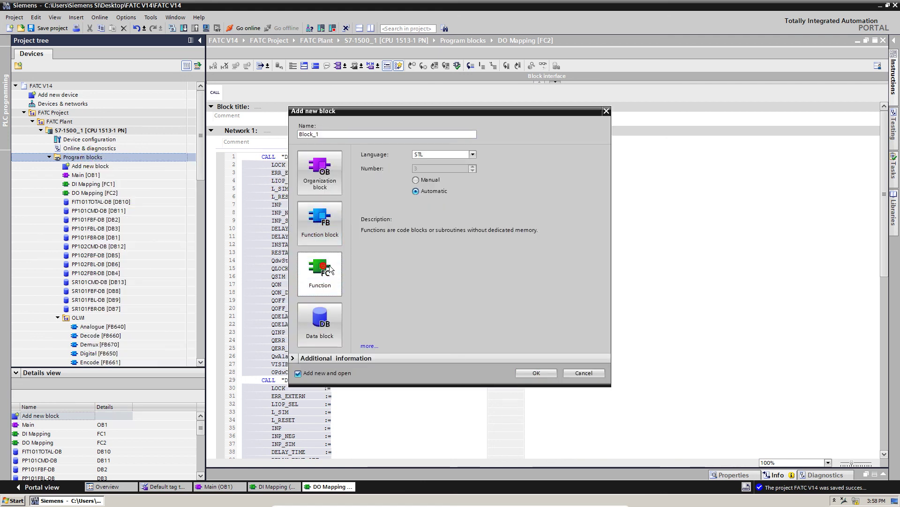
{"action": "double_click", "coordinate": [326, 135]}
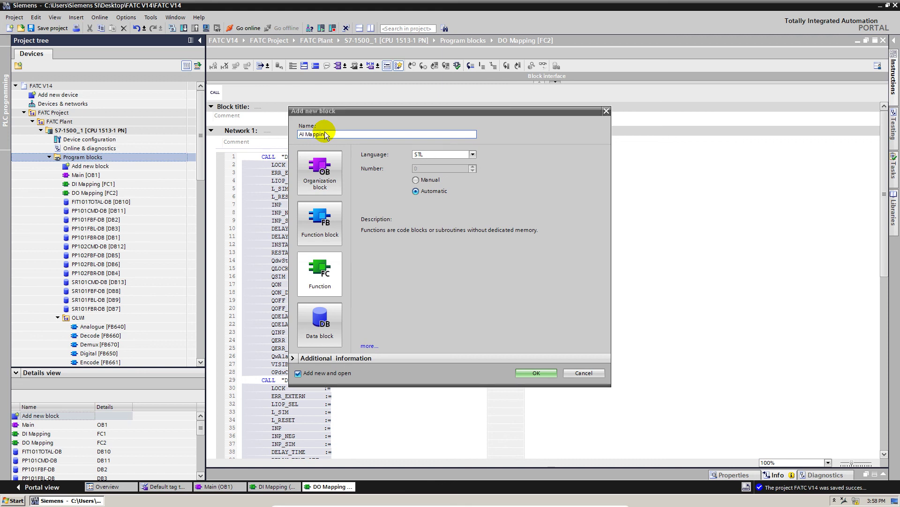
{"action": "key", "text": "Return"}
Insert a call of the Analogue block in Network 1 of AI Mapping with the single instance LIT101-DB
{"action": "scroll", "coordinate": [200, 198], "scroll_direction": "down", "scroll_amount": 5}
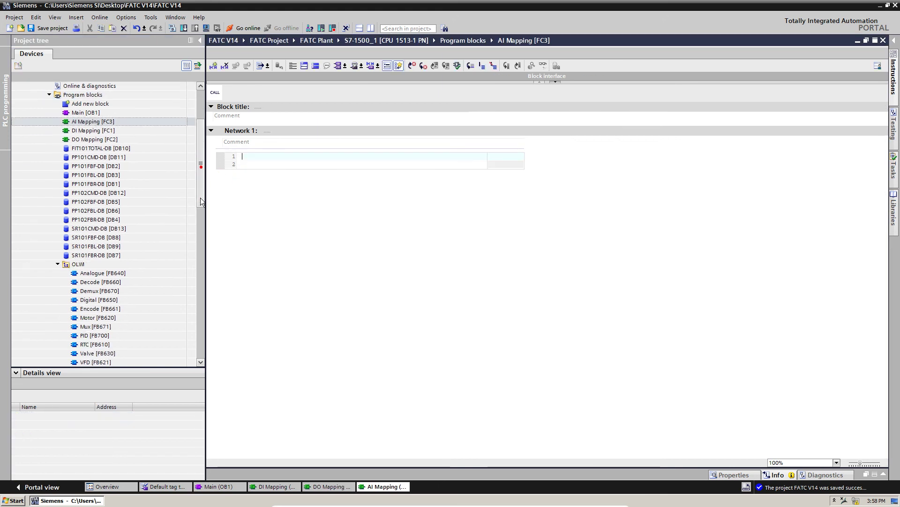
{"action": "left_click_drag", "start_coordinate": [104, 202], "coordinate": [257, 160]}
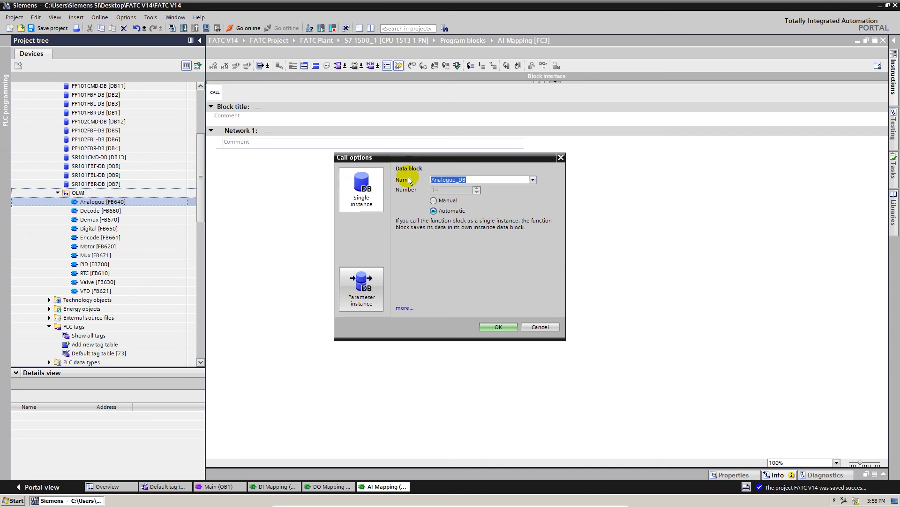
{"action": "type", "text": "LIT101-"}
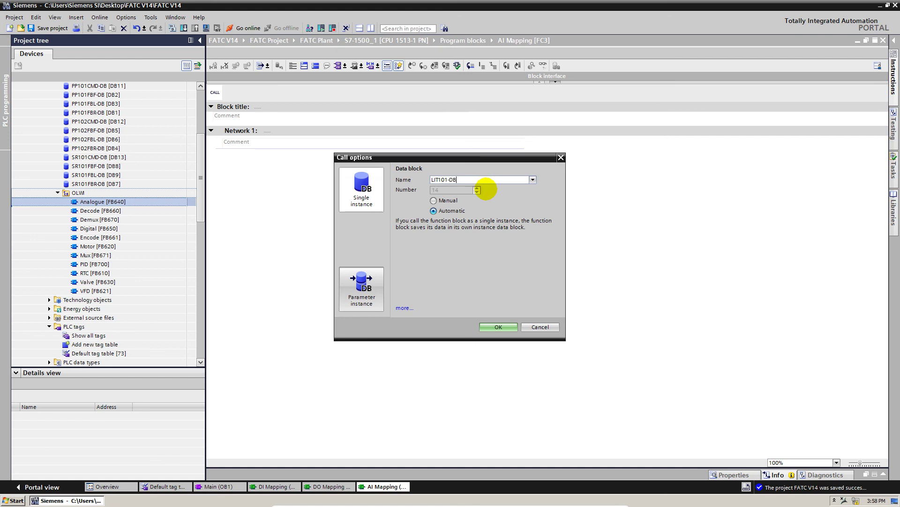
{"action": "key", "text": "Return"}
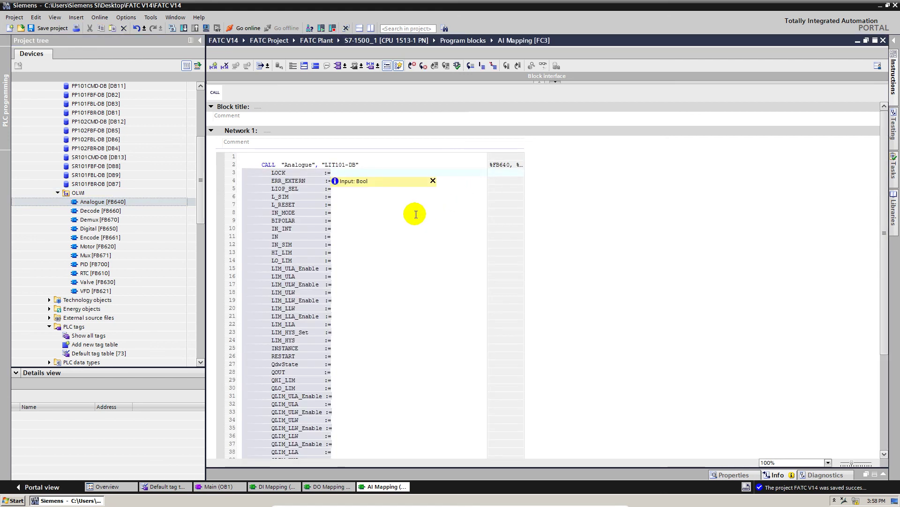
Assign the tag LIT101 to the IN_INT input of the LIT101-DB call
{"action": "left_click", "coordinate": [401, 220]}
{"action": "left_click", "coordinate": [368, 230]}
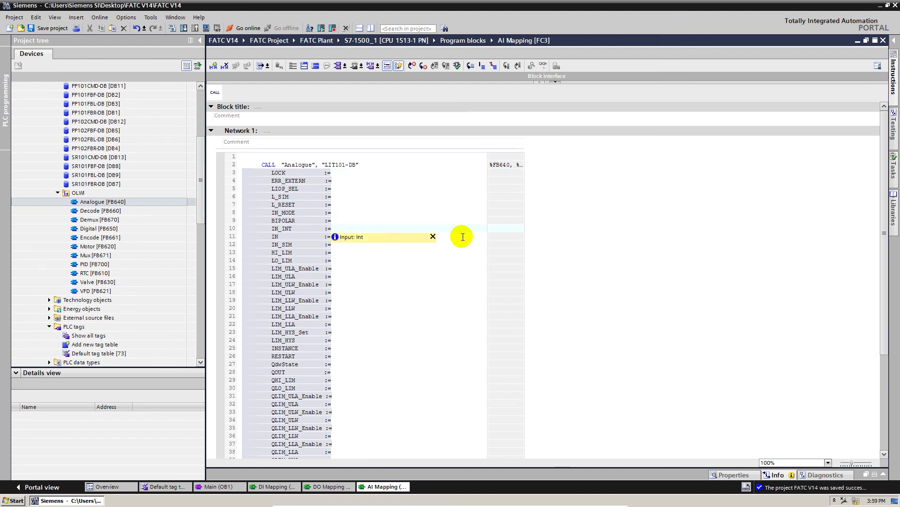
{"action": "type", "text": "LIT"}
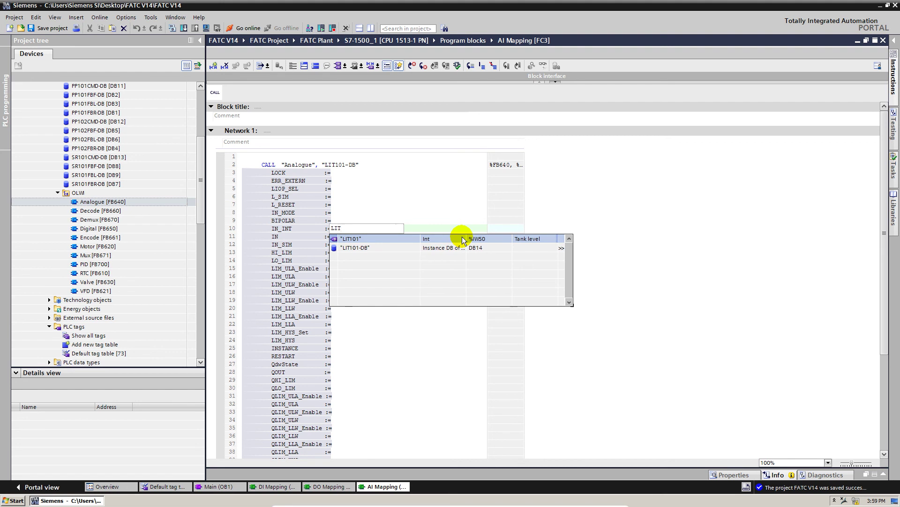
{"action": "left_click", "coordinate": [381, 238]}
{"action": "left_click", "coordinate": [416, 207]}
{"action": "scroll", "coordinate": [415, 212], "scroll_direction": "down", "scroll_amount": 2}
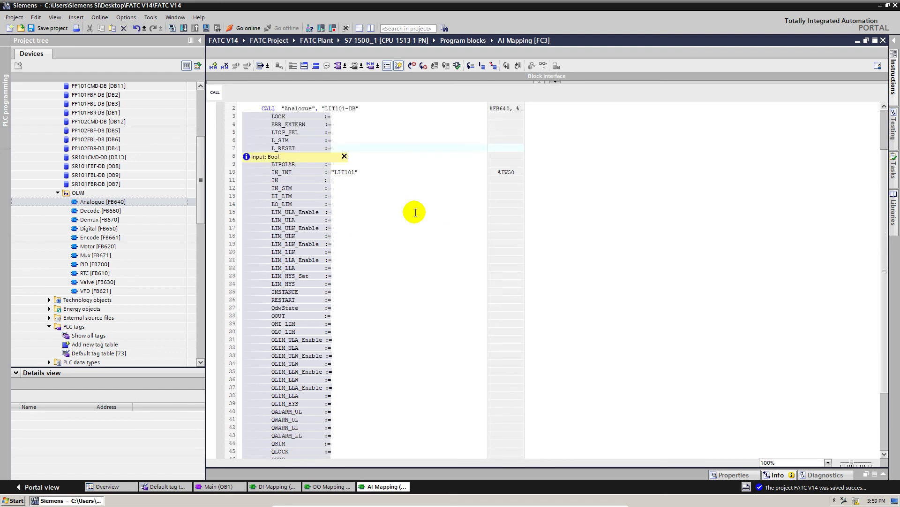
Examine the range, alarm and warning limit parameters of the LIT101-DB Analogue call
{"action": "left_click", "coordinate": [383, 247]}
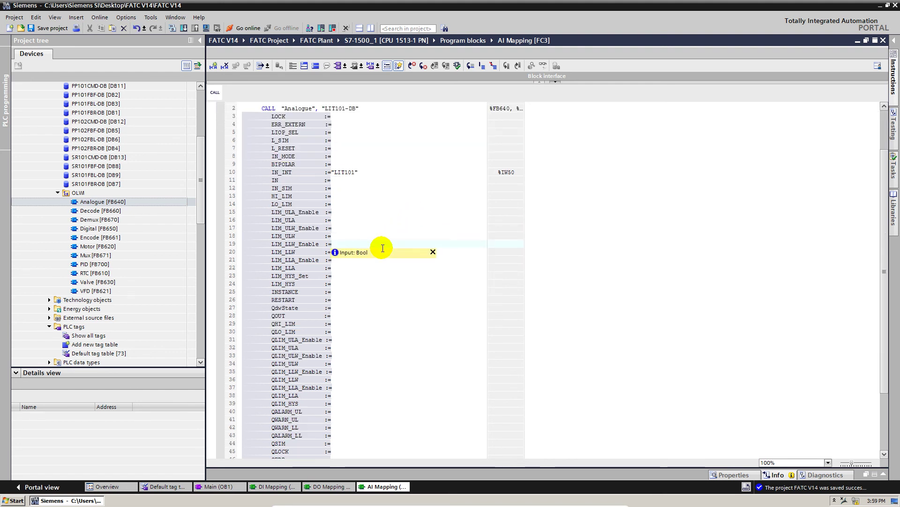
{"action": "left_click", "coordinate": [354, 197]}
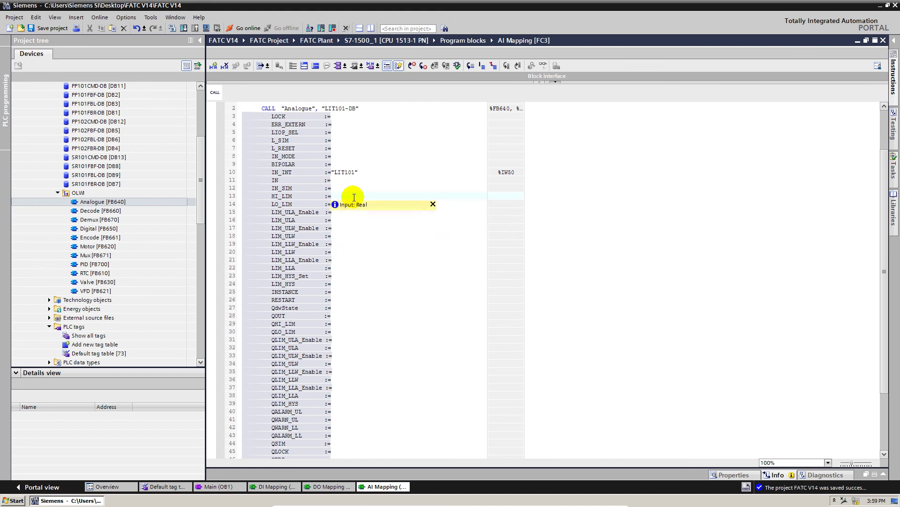
{"action": "triple_click", "coordinate": [281, 197]}
{"action": "key", "text": "ctrl+a"}
{"action": "scroll", "coordinate": [295, 201], "scroll_direction": "down", "scroll_amount": 3}
{"action": "left_click", "coordinate": [288, 202]}
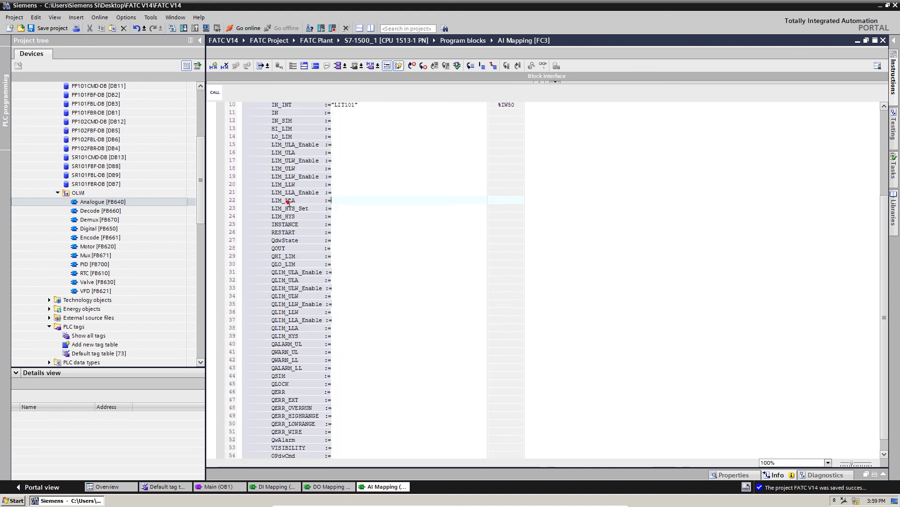
{"action": "left_click", "coordinate": [367, 184]}
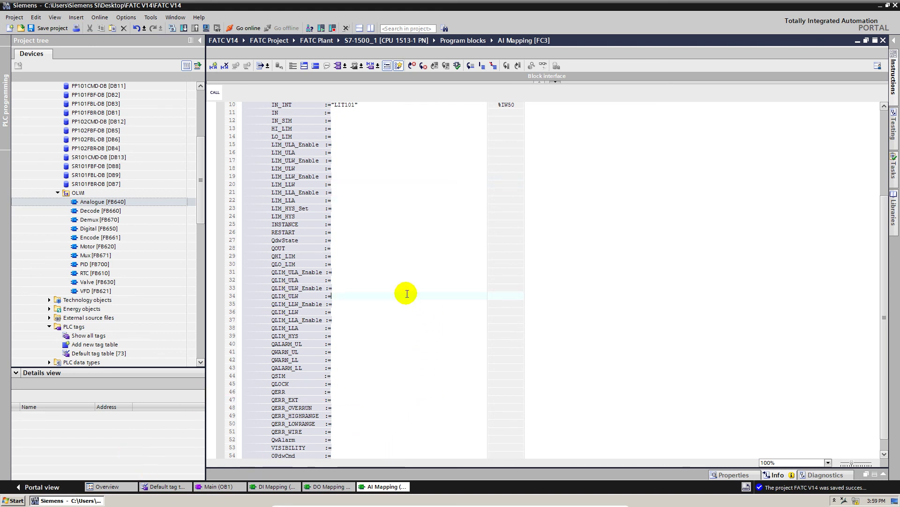
Set HI_LIM to 100.0 and LO_LIM to 0.0 in the LIT101-DB call
{"action": "left_click", "coordinate": [349, 128]}
{"action": "type", "text": "100.0"}
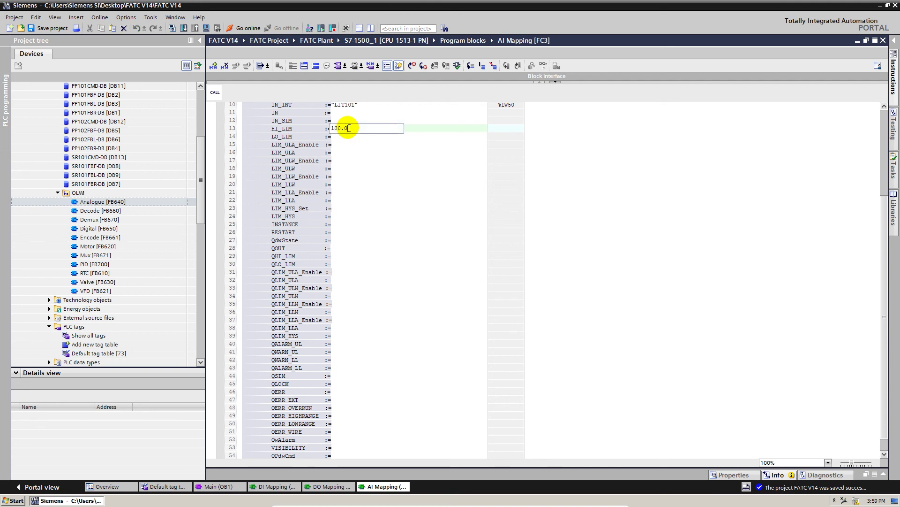
{"action": "left_click", "coordinate": [350, 136]}
{"action": "type", "text": "0.0"}
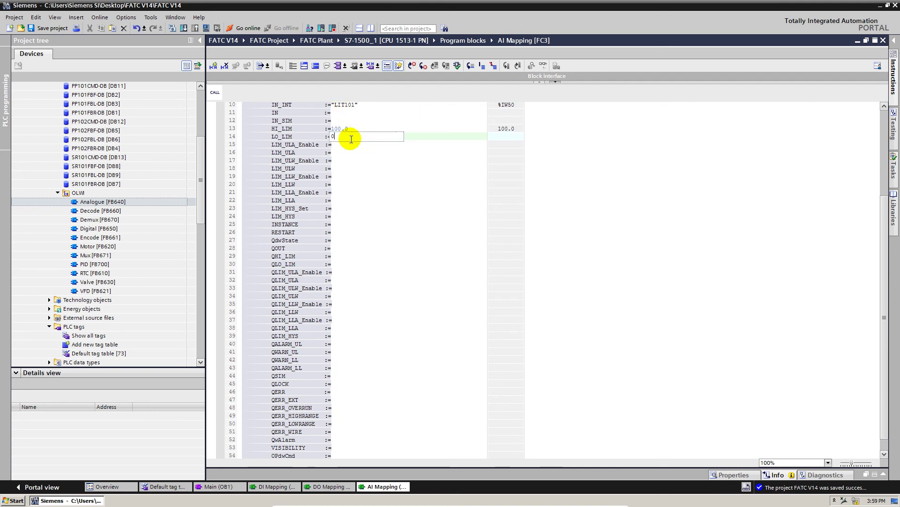
{"action": "left_click", "coordinate": [394, 287]}
{"action": "scroll", "coordinate": [394, 288], "scroll_direction": "down", "scroll_amount": 1}
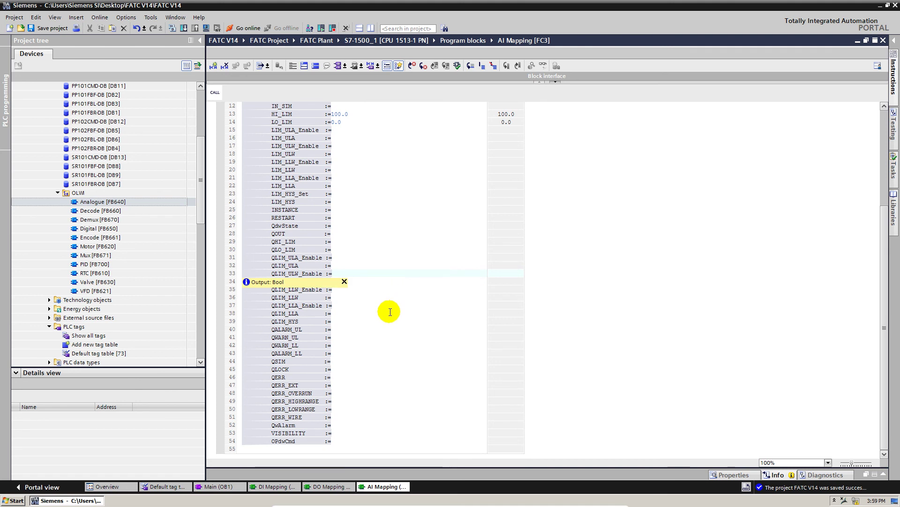
Set the INSTANCE parameter of the LIT101-DB call to the string 'LIT101-DB'
{"action": "left_click", "coordinate": [386, 356]}
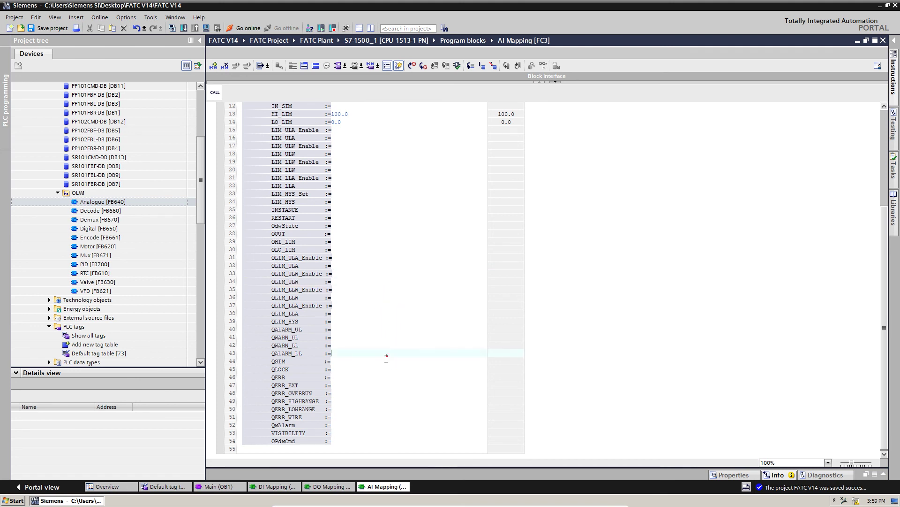
{"action": "left_click", "coordinate": [347, 210]}
{"action": "type", "text": "\"I"}
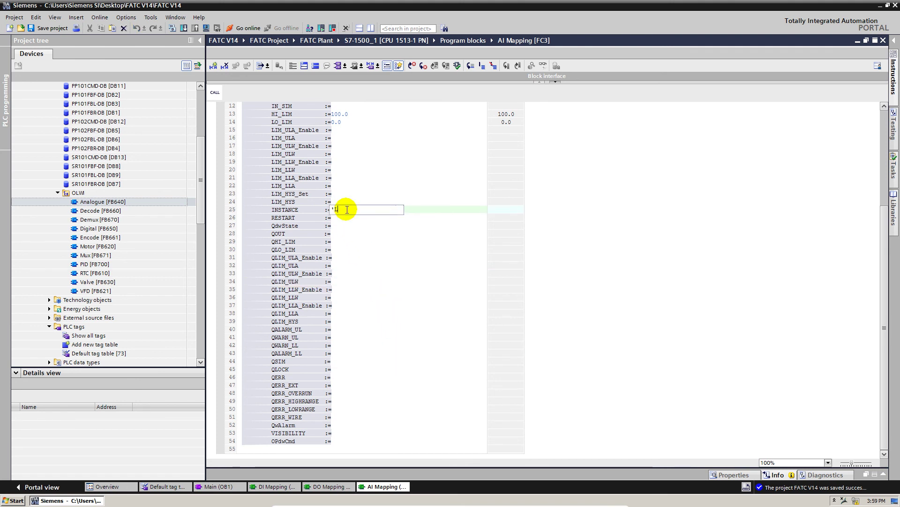
{"action": "type", "text": "IT101-DB\""}
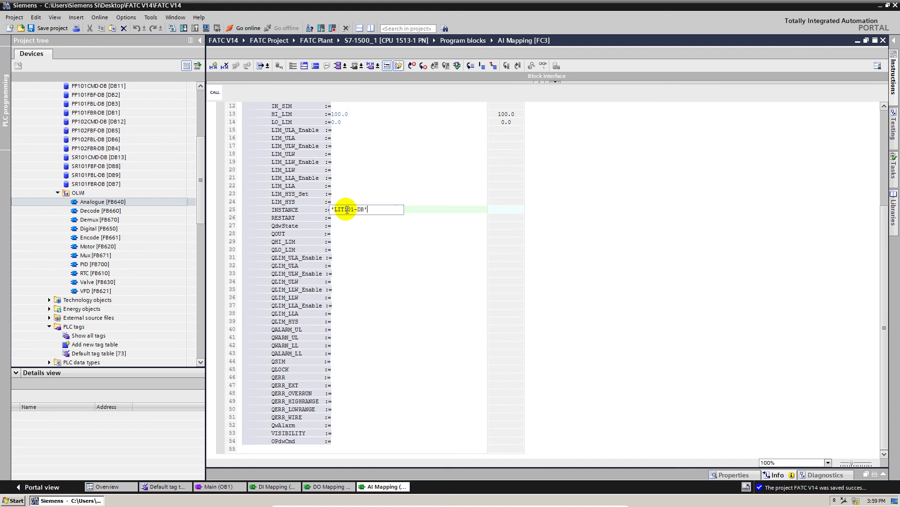
{"action": "left_click", "coordinate": [347, 186]}
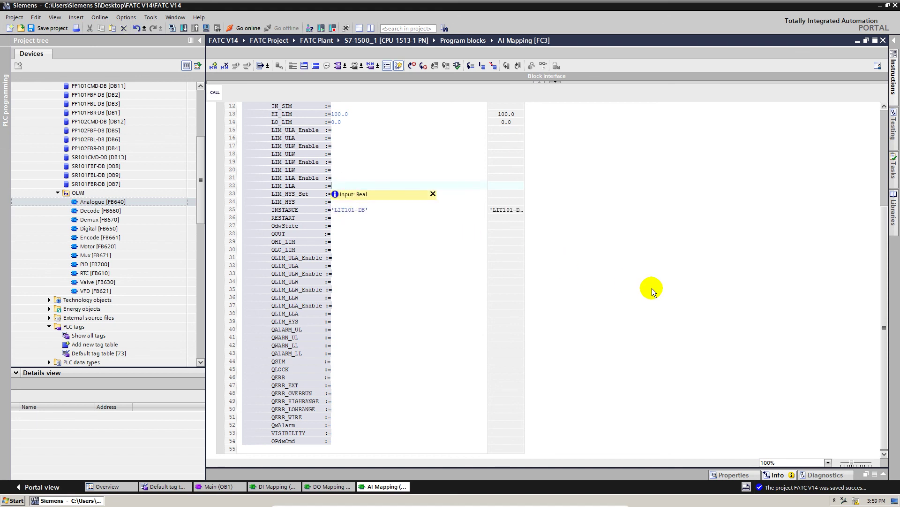
{"action": "left_click", "coordinate": [652, 288]}
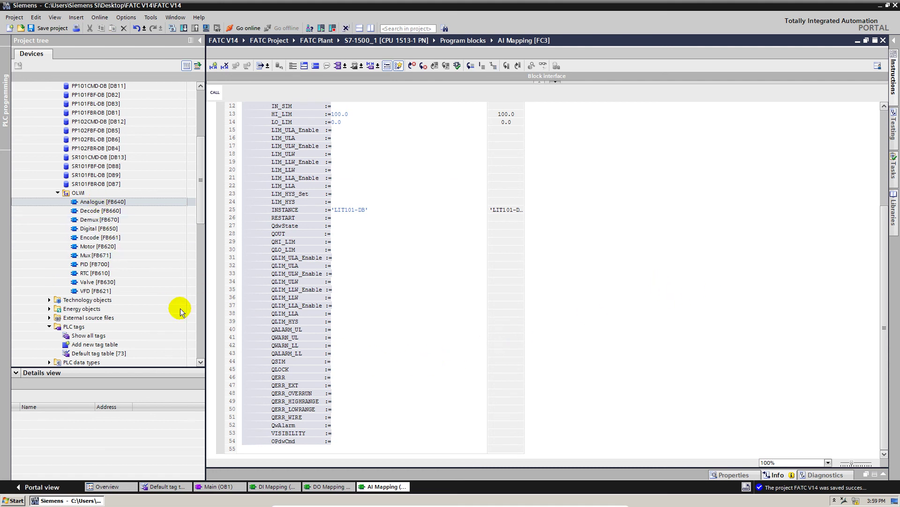
Add an empty line below the first call and insert a second Analogue call with the single instance FIT101-DB
{"action": "left_click", "coordinate": [262, 447]}
{"action": "key", "text": "Return"}
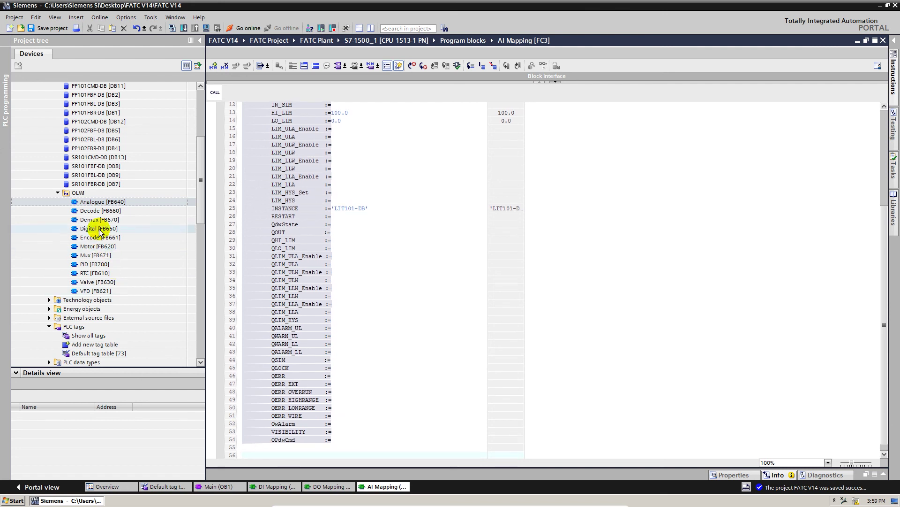
{"action": "left_click_drag", "start_coordinate": [94, 202], "coordinate": [260, 452]}
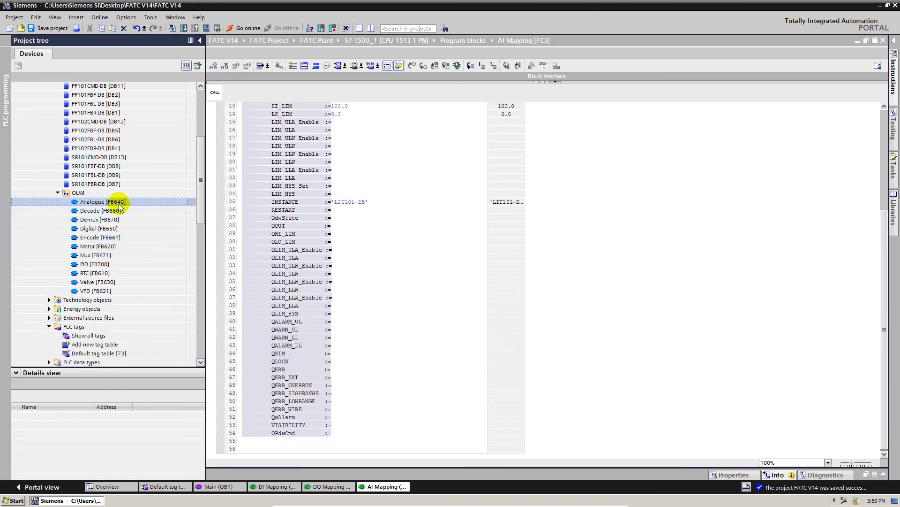
{"action": "left_click_drag", "start_coordinate": [120, 208], "coordinate": [263, 450]}
{"action": "type", "text": "F"}
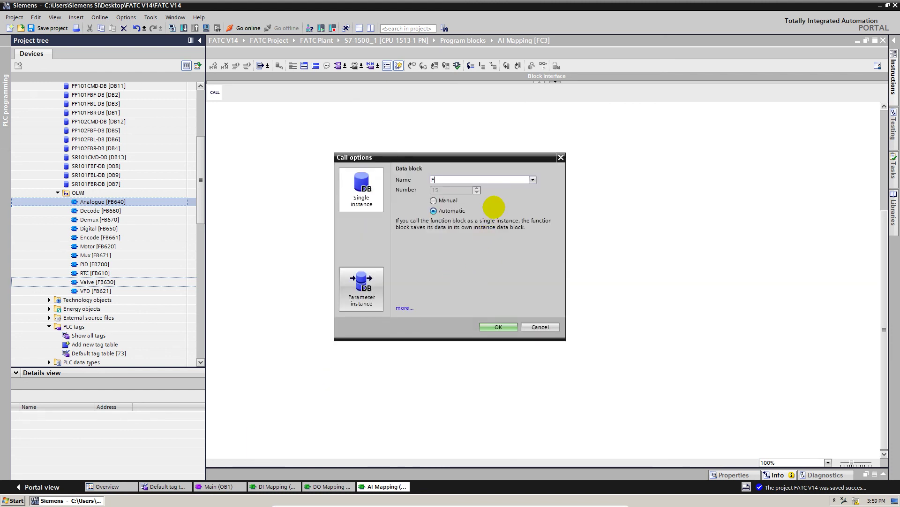
{"action": "type", "text": "IT101-DB"}
{"action": "key", "text": "Return"}
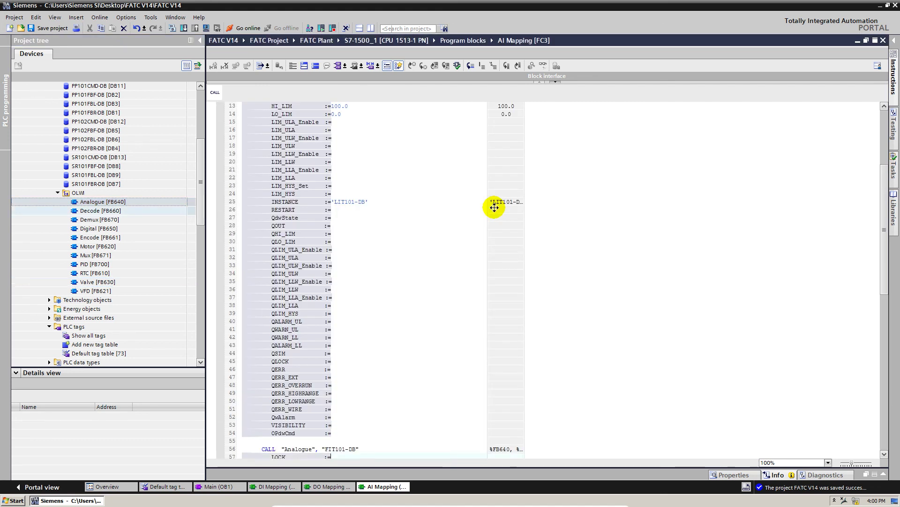
Assign the tag FIT101 to the IN_INT input of the FIT101-DB call
{"action": "left_click", "coordinate": [413, 214]}
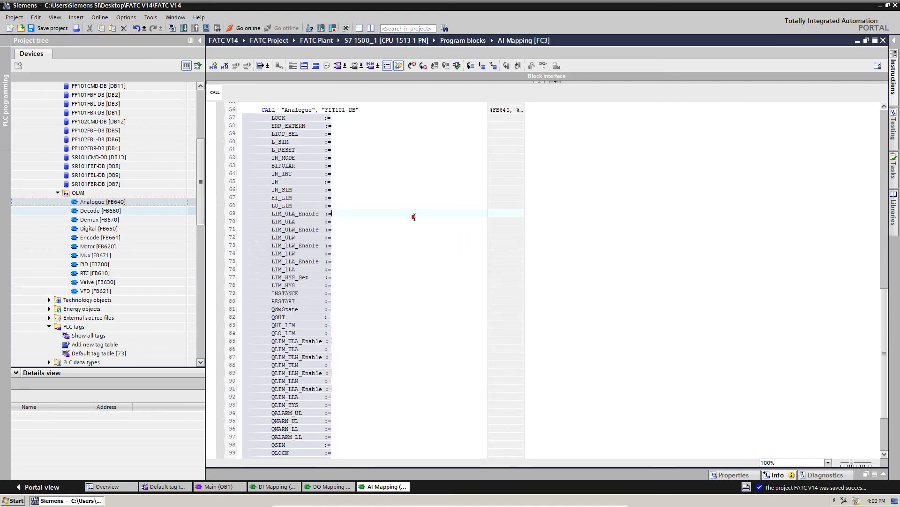
{"action": "scroll", "coordinate": [388, 215], "scroll_direction": "up", "scroll_amount": 2}
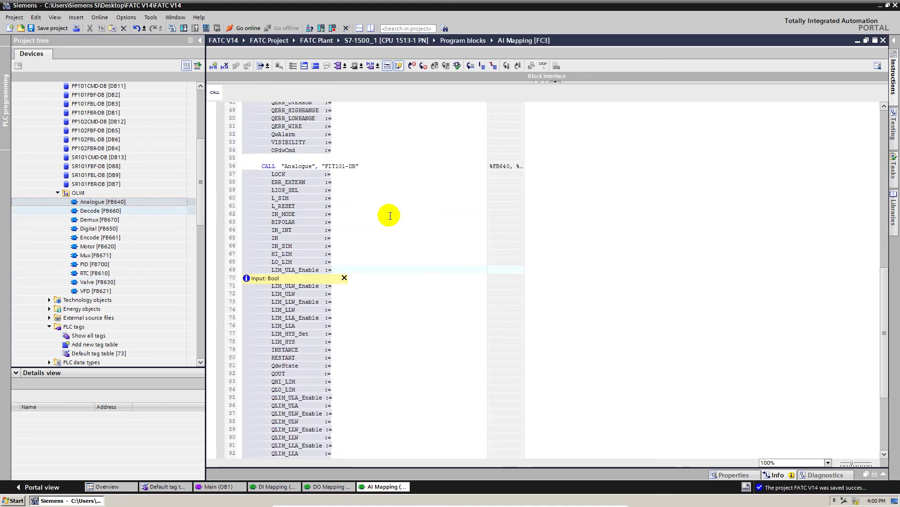
{"action": "left_click", "coordinate": [342, 230]}
{"action": "type", "text": "fi"}
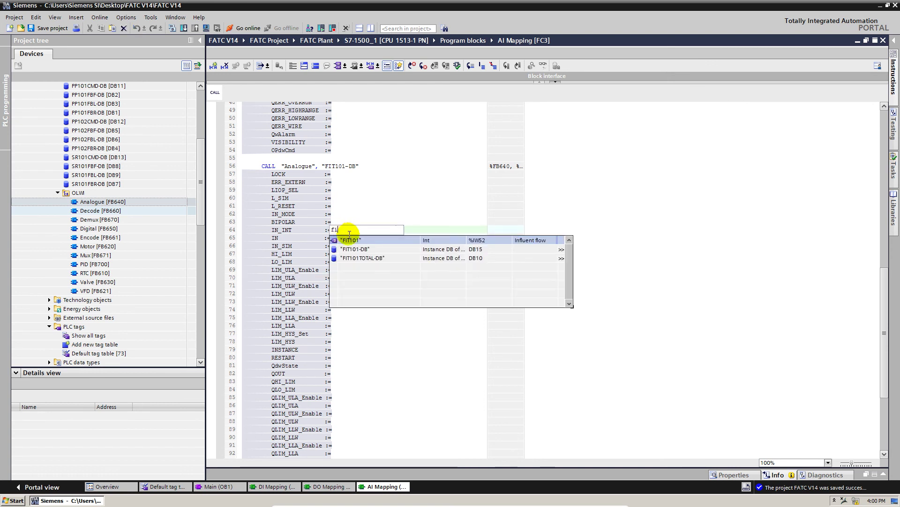
Assign the tag "FIT101" to the IN_INT parameter of the FIT101-DB Analogue call
{"action": "left_click", "coordinate": [357, 240]}
{"action": "left_click", "coordinate": [370, 286]}
{"action": "scroll", "coordinate": [370, 287], "scroll_direction": "down", "scroll_amount": 4}
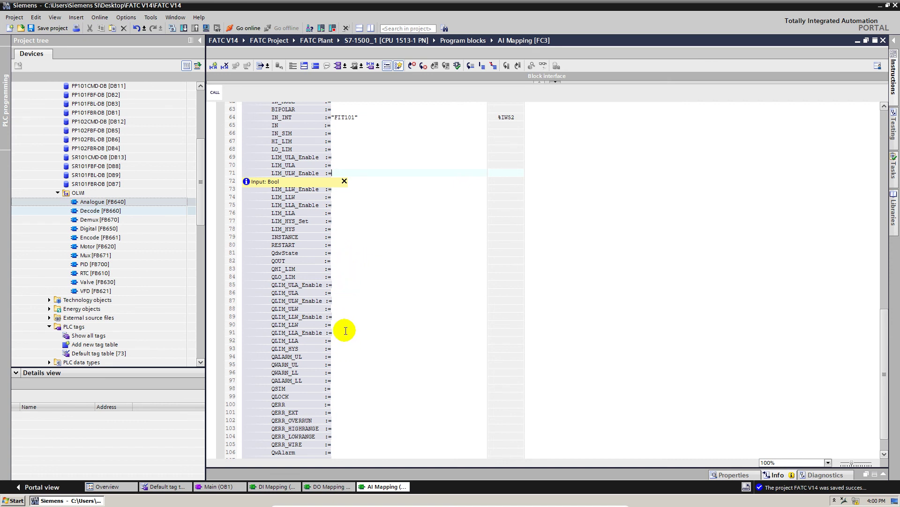
Set HI_LIM to 1000.0 and LO_LIM to 0.0 in the FIT101-DB Analogue call
{"action": "scroll", "coordinate": [347, 291], "scroll_direction": "up", "scroll_amount": 2}
{"action": "left_click", "coordinate": [344, 196]}
{"action": "left_click", "coordinate": [344, 196]}
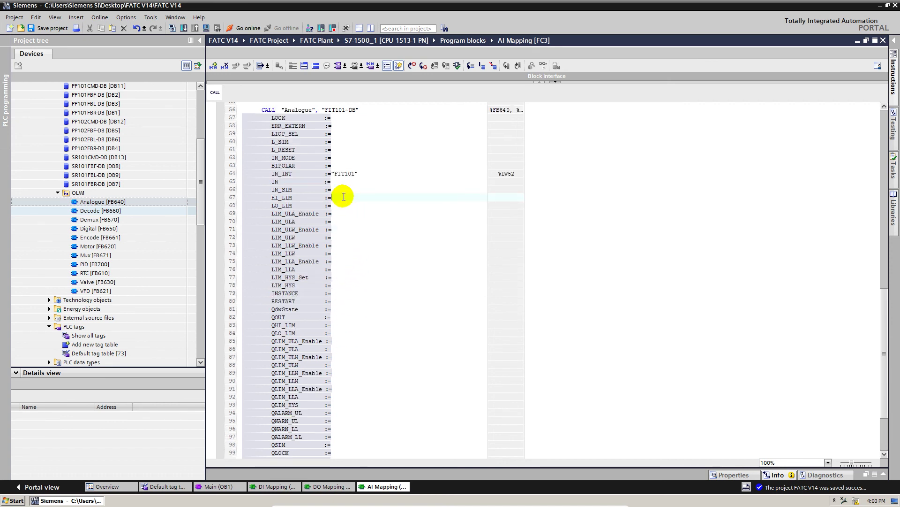
{"action": "type", "text": "1000"}
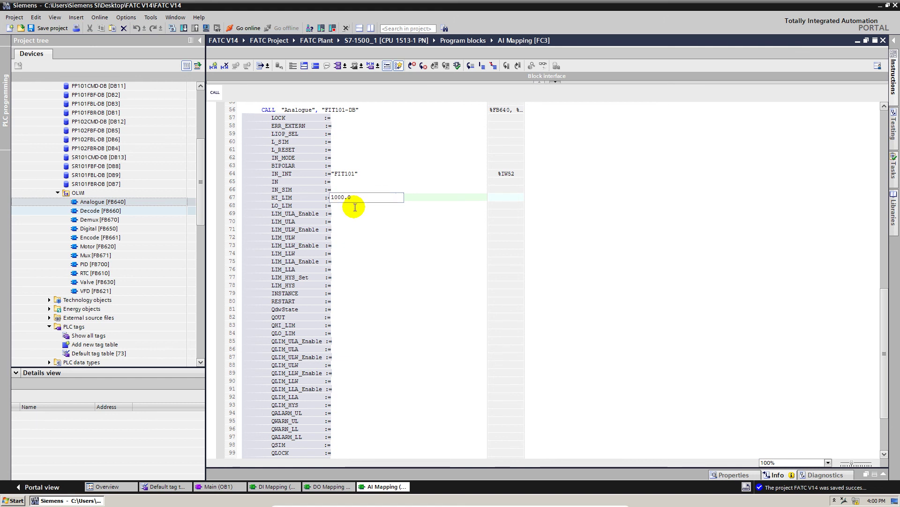
{"action": "left_click", "coordinate": [351, 204]}
{"action": "type", "text": "0.0"}
{"action": "key", "text": "Return"}
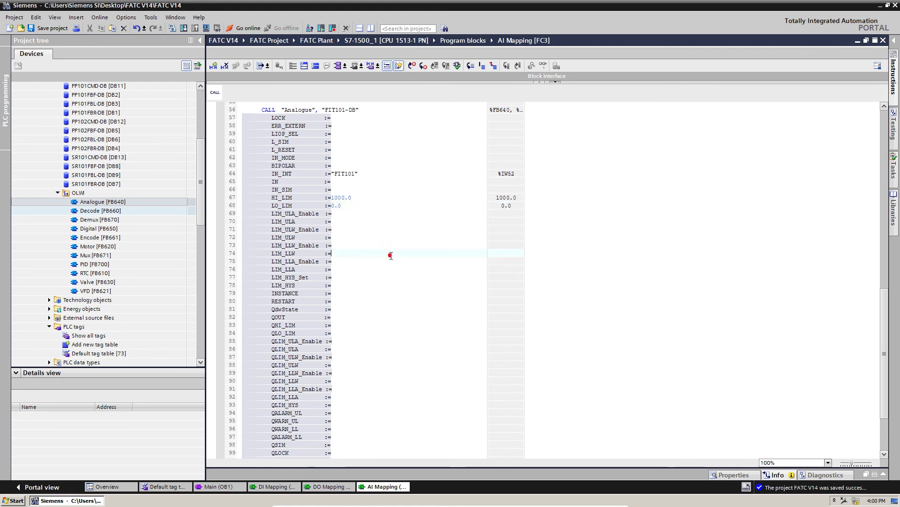
Set the INSTANCE parameter of the FIT101-DB Analogue call to 'FIT101-DB'
{"action": "scroll", "coordinate": [387, 254], "scroll_direction": "down", "scroll_amount": 3}
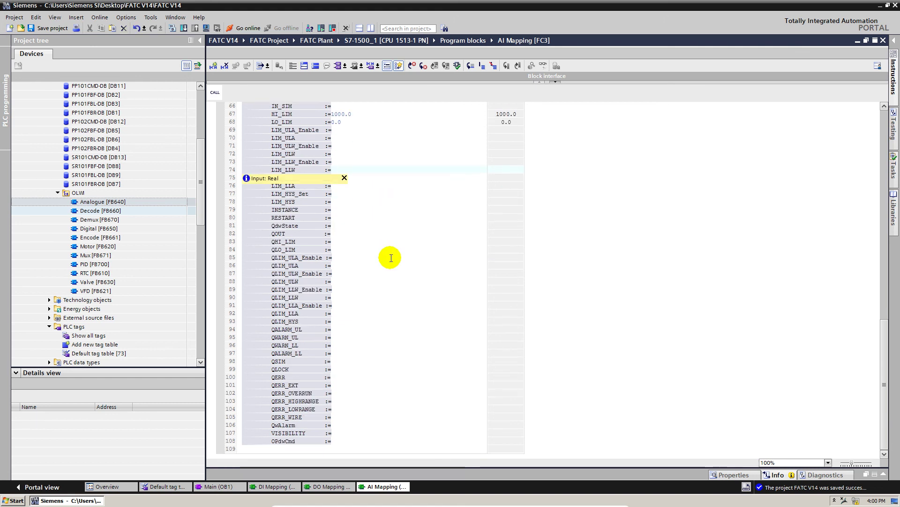
{"action": "left_click", "coordinate": [351, 208]}
{"action": "type", "text": "'F"}
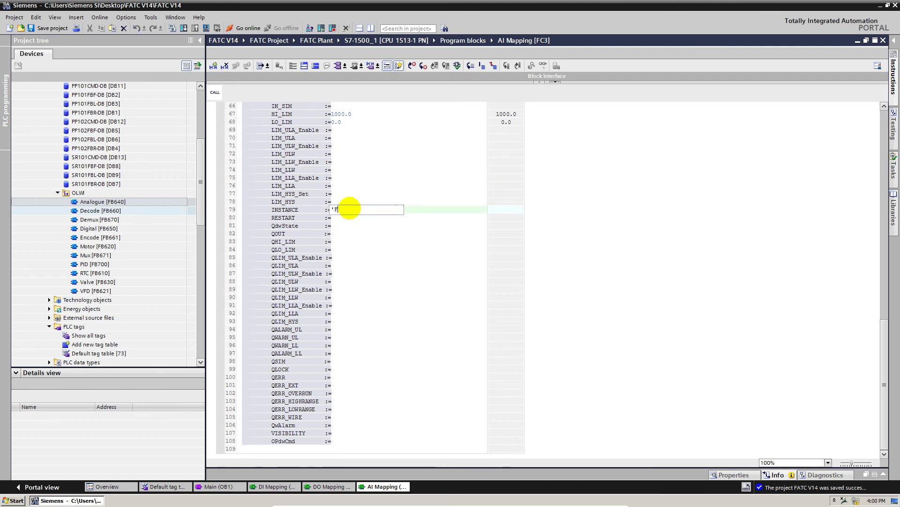
{"action": "type", "text": "IT101-DB'"}
{"action": "key", "text": "Return"}
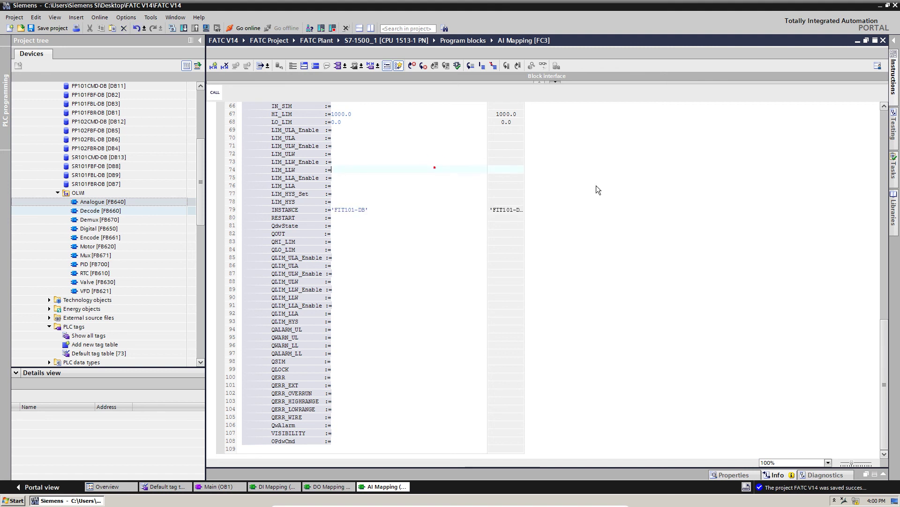
Close the AI Mapping, DO Mapping and DI Mapping block editors to return to Main [OB1]
{"action": "left_click", "coordinate": [884, 41]}
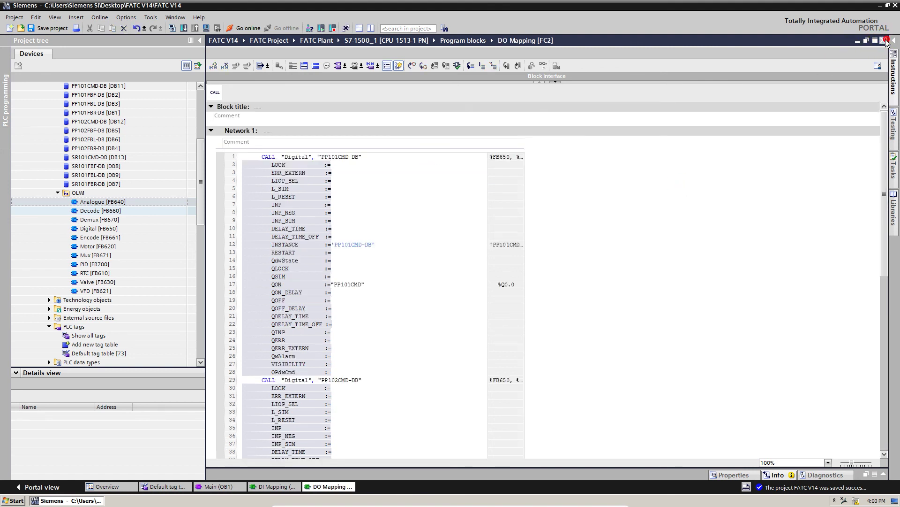
{"action": "left_click", "coordinate": [883, 41]}
{"action": "left_click", "coordinate": [882, 41]}
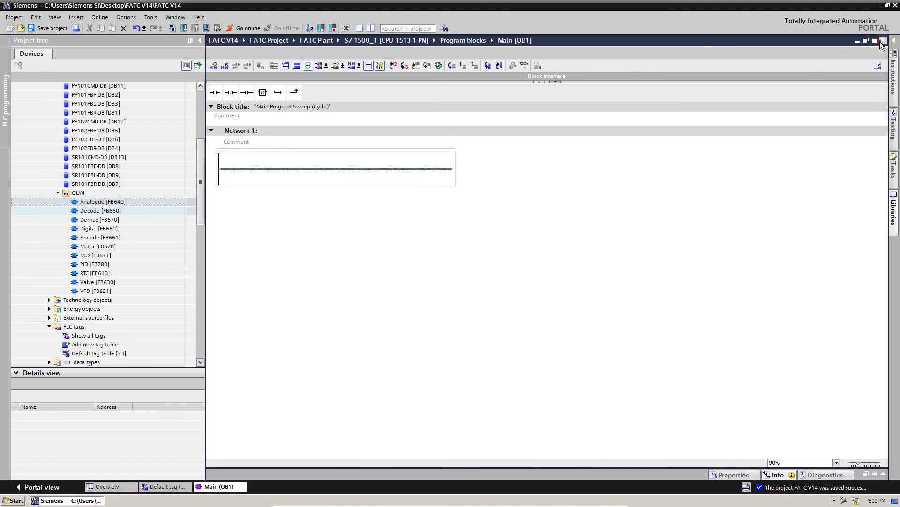
Save the project, compile the S7-1500_1 PLC and hide the compile results
{"action": "left_click_drag", "start_coordinate": [202, 173], "coordinate": [207, 92]}
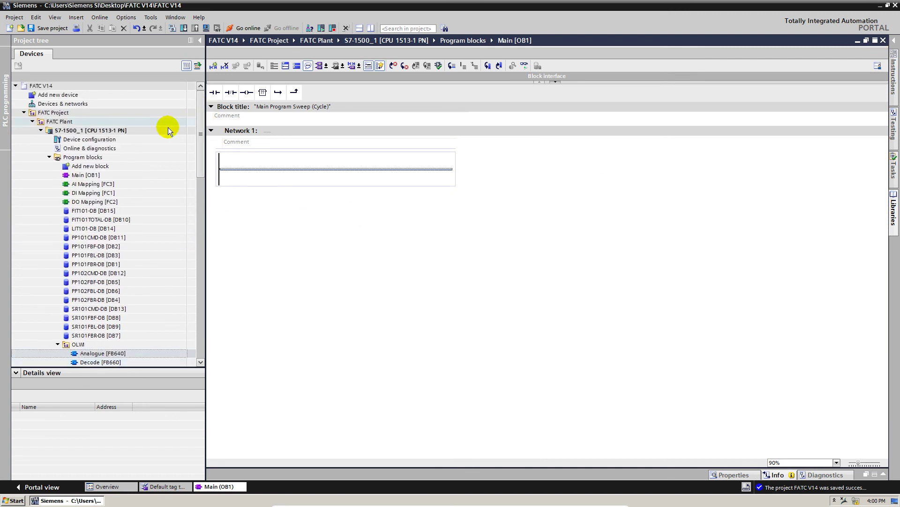
{"action": "left_click", "coordinate": [168, 128]}
{"action": "left_click", "coordinate": [43, 30]}
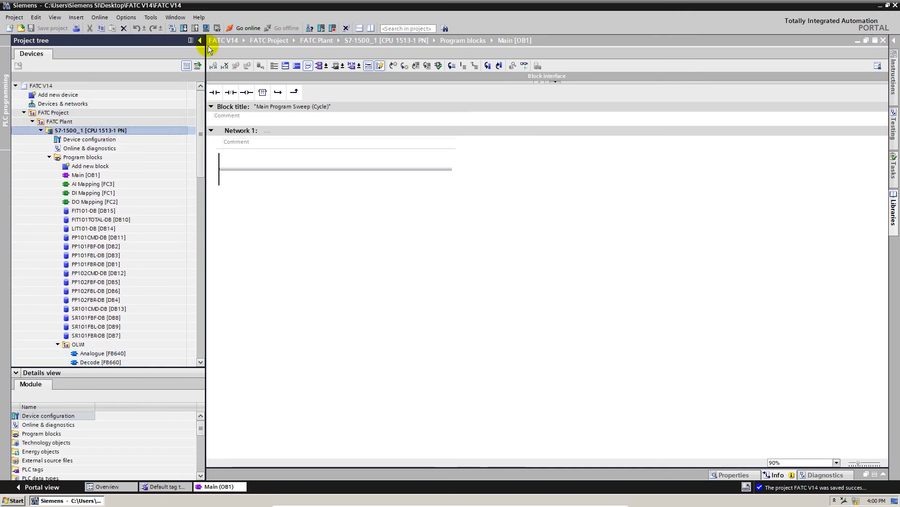
{"action": "left_click", "coordinate": [172, 29]}
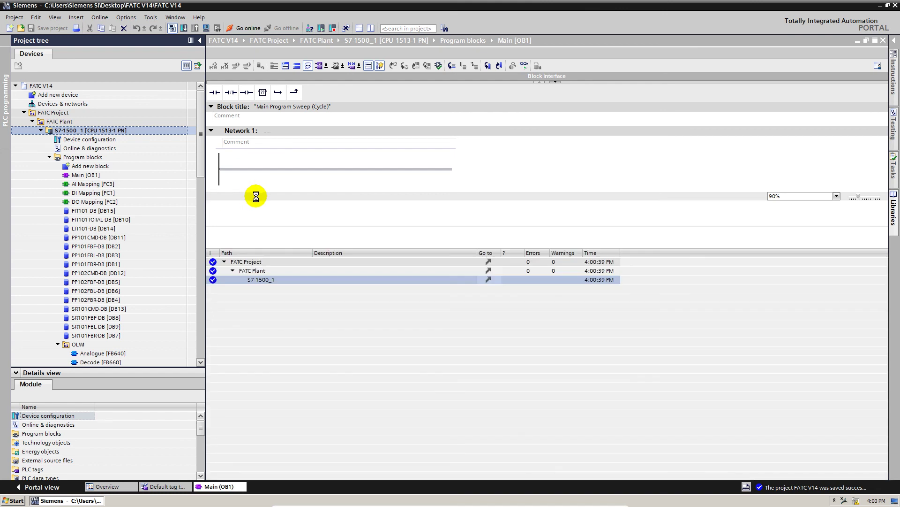
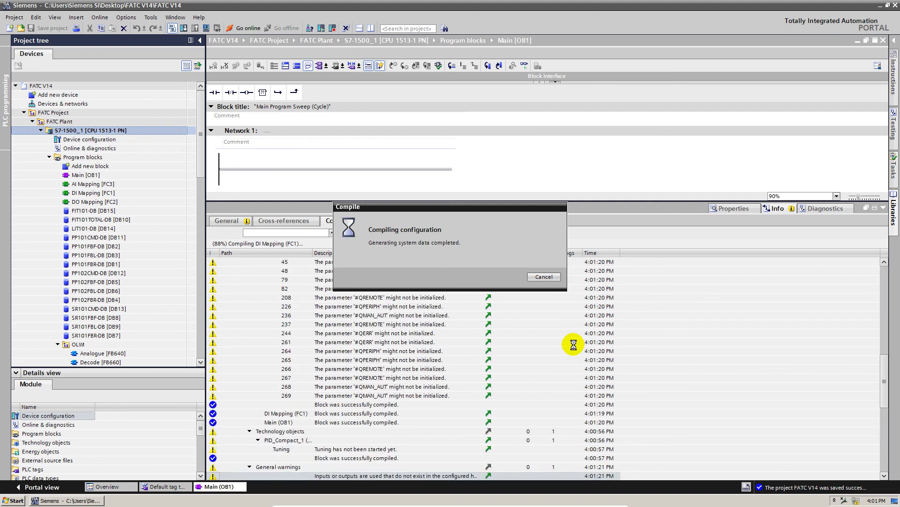
{"action": "left_click", "coordinate": [884, 209]}
Try to insert the AI, DI and DO Mapping blocks together into Network 1 of Main [OB1]
{"action": "left_click", "coordinate": [94, 185]}
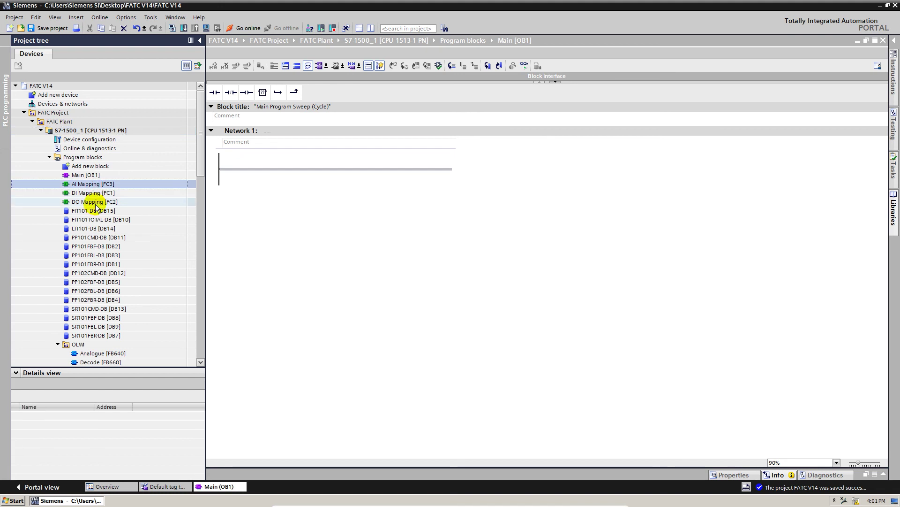
{"action": "left_click", "coordinate": [95, 202], "text": "shift"}
{"action": "left_click_drag", "start_coordinate": [94, 193], "coordinate": [426, 156]}
Insert calls to AI Mapping, DI Mapping and DO Mapping in series in Network 1 of Main [OB1], and save the project
{"action": "left_click", "coordinate": [100, 185]}
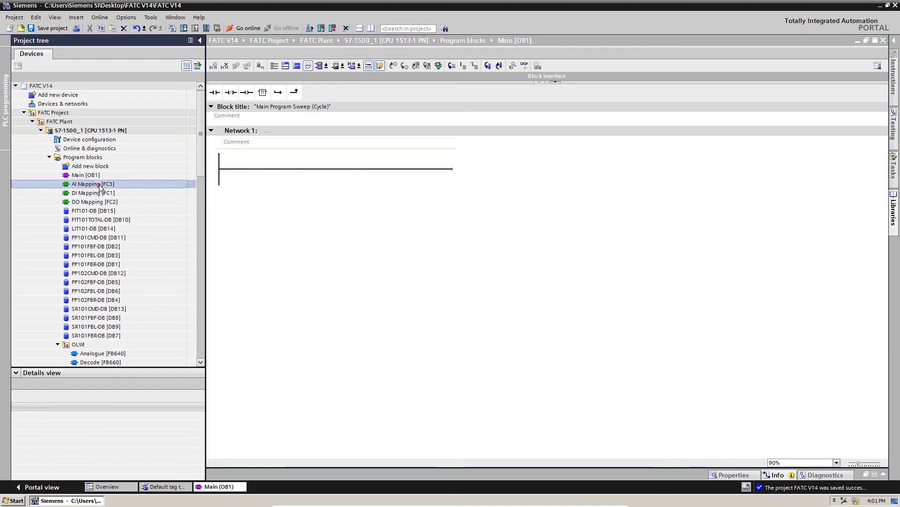
{"action": "left_click_drag", "start_coordinate": [100, 187], "coordinate": [220, 183]}
{"action": "left_click", "coordinate": [105, 197]}
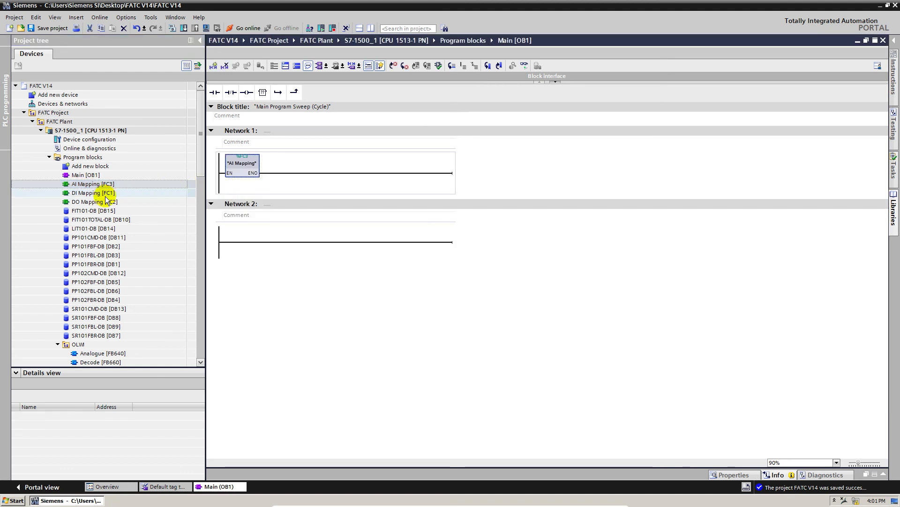
{"action": "left_click_drag", "start_coordinate": [106, 200], "coordinate": [263, 183]}
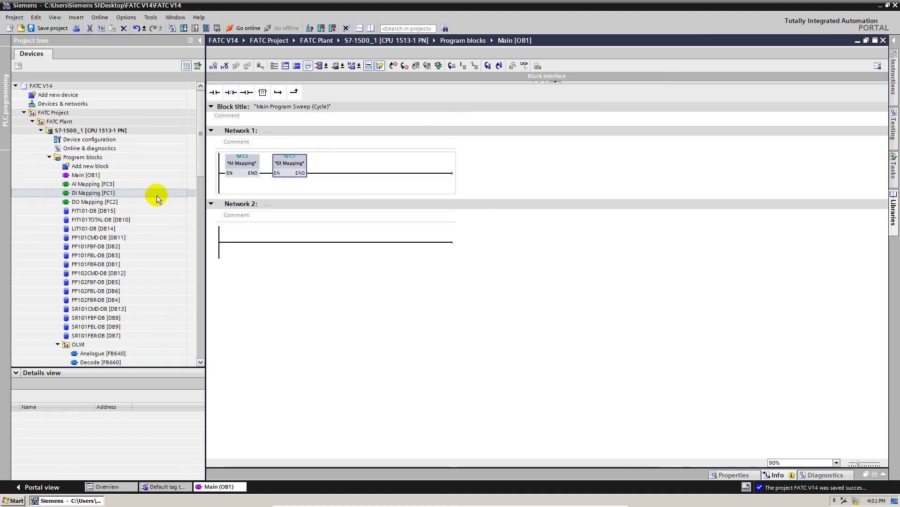
{"action": "left_click_drag", "start_coordinate": [112, 201], "coordinate": [371, 181]}
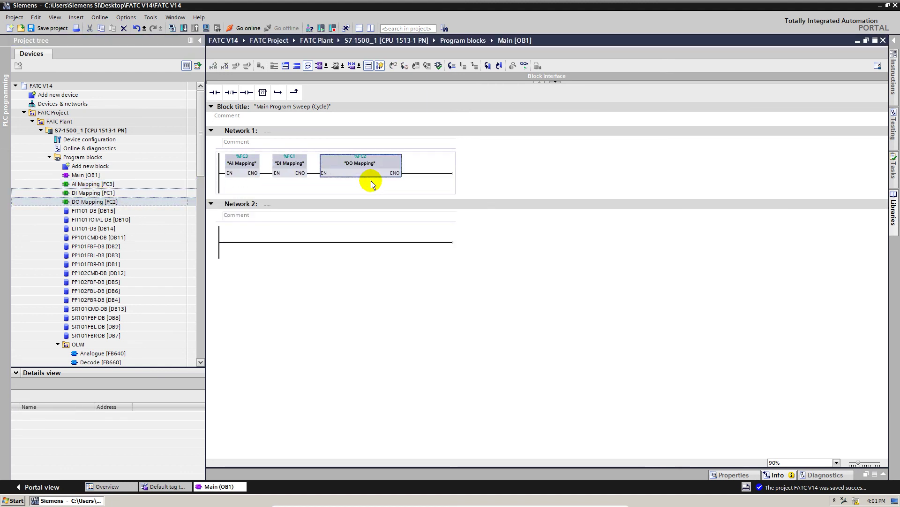
{"action": "left_click", "coordinate": [424, 193]}
{"action": "left_click", "coordinate": [405, 244]}
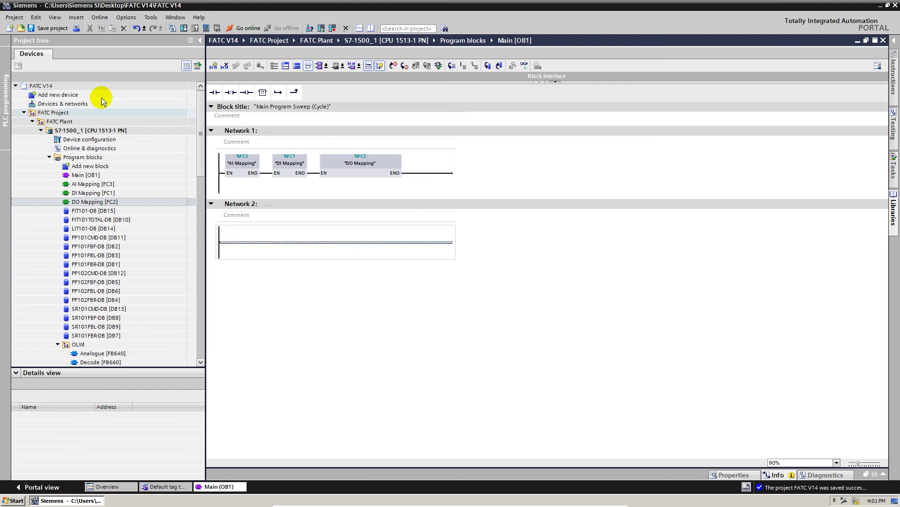
{"action": "left_click", "coordinate": [46, 28]}
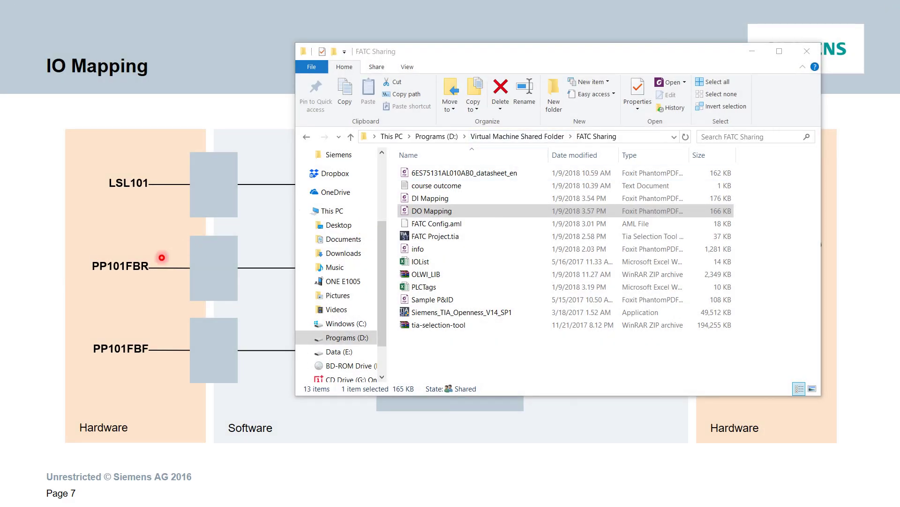
Switch to Notepad++, review the IO Mapping topics in course outcome.txt, and return to TIA Portal
{"action": "key", "text": "alt+Tab"}
{"action": "key", "text": "alt+Tab"}
{"action": "key", "text": "alt+Tab"}
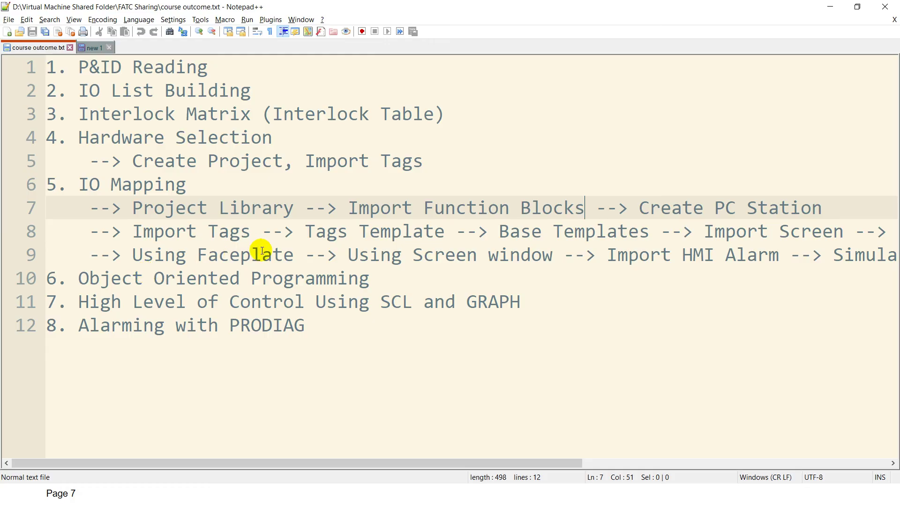
{"action": "left_click", "coordinate": [498, 207]}
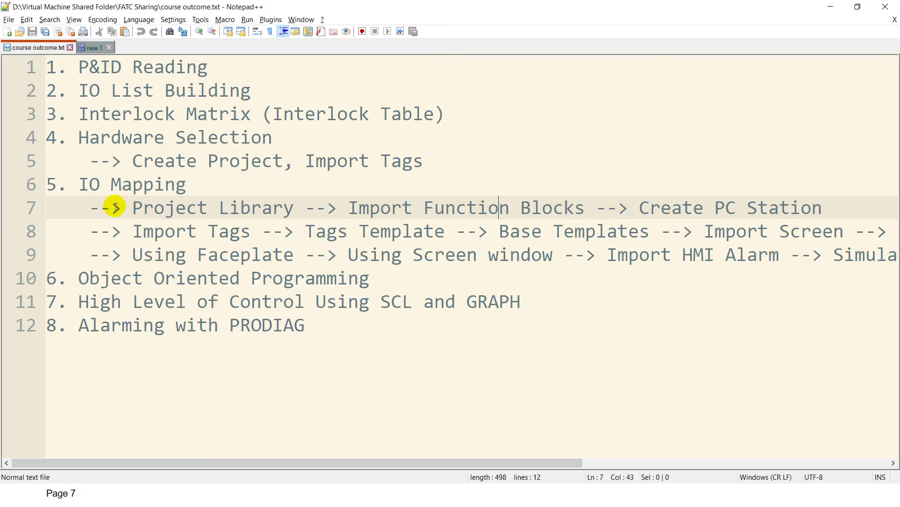
{"action": "left_click_drag", "start_coordinate": [132, 206], "coordinate": [633, 203]}
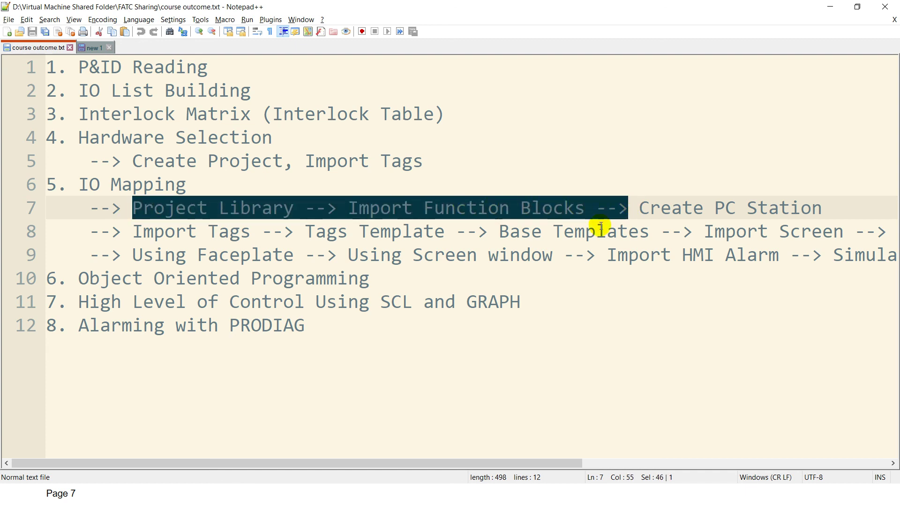
{"action": "left_click", "coordinate": [645, 206]}
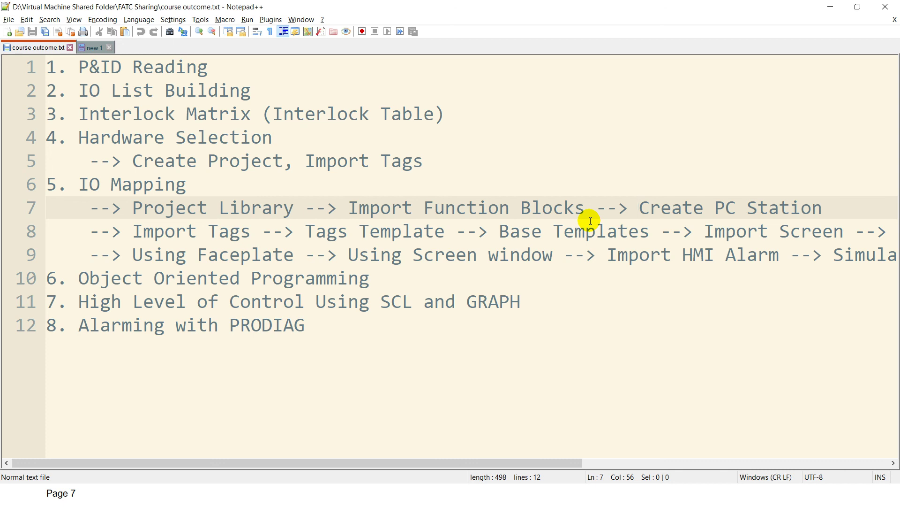
{"action": "left_click", "coordinate": [585, 256]}
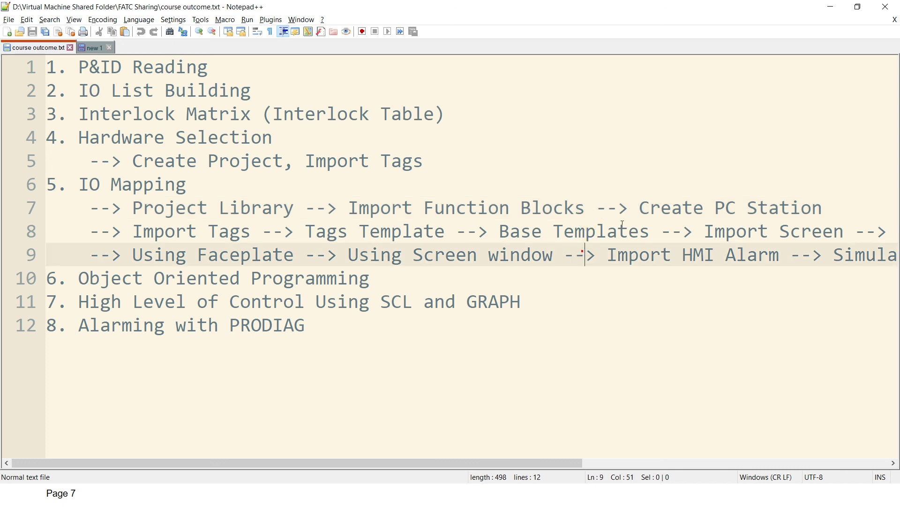
{"action": "key", "text": "alt+Tab"}
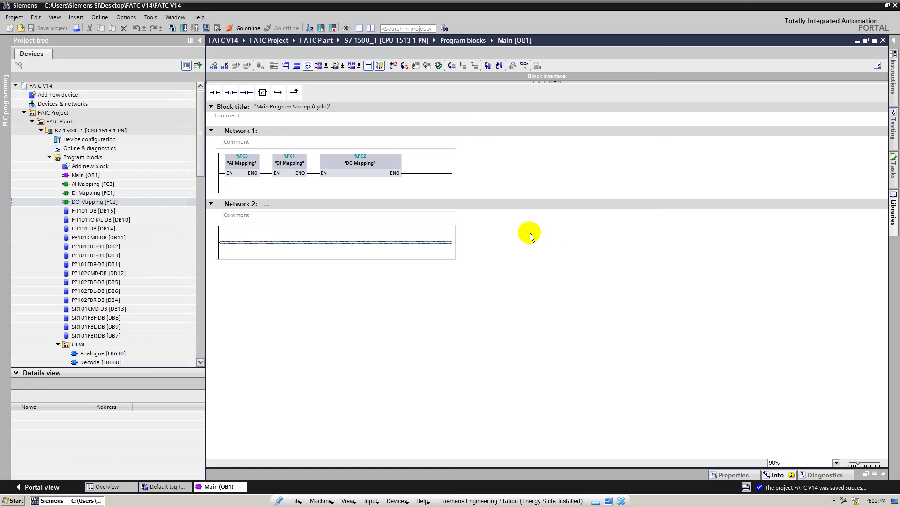
Collapse the S7-1500_1 node in the project tree and examine the three mapping block calls in Network 1
{"action": "double_click", "coordinate": [69, 131]}
{"action": "left_click", "coordinate": [352, 181]}
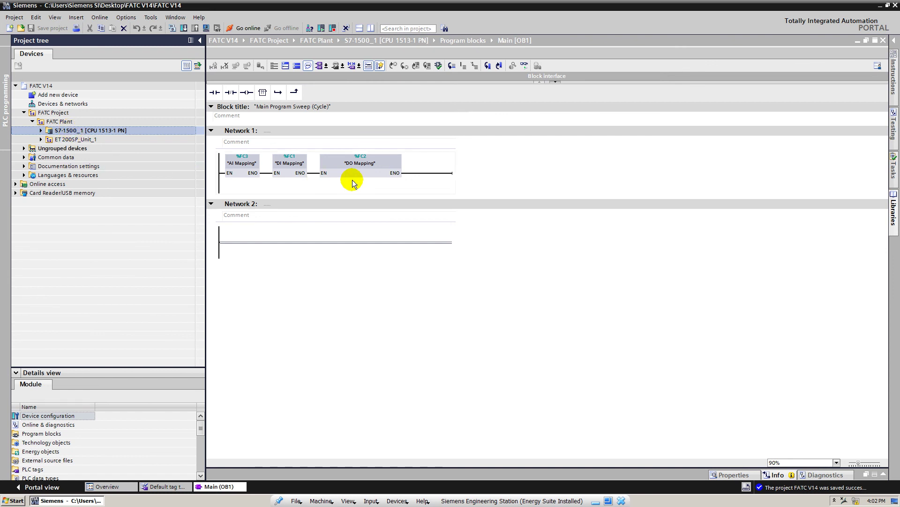
{"action": "left_click", "coordinate": [456, 188]}
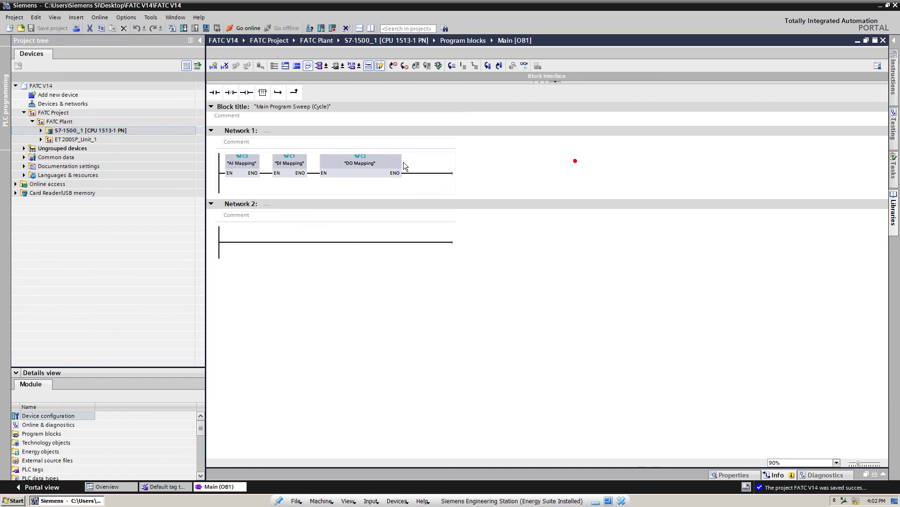
{"action": "left_click", "coordinate": [239, 167]}
{"action": "left_click", "coordinate": [293, 171]}
{"action": "left_click", "coordinate": [360, 167]}
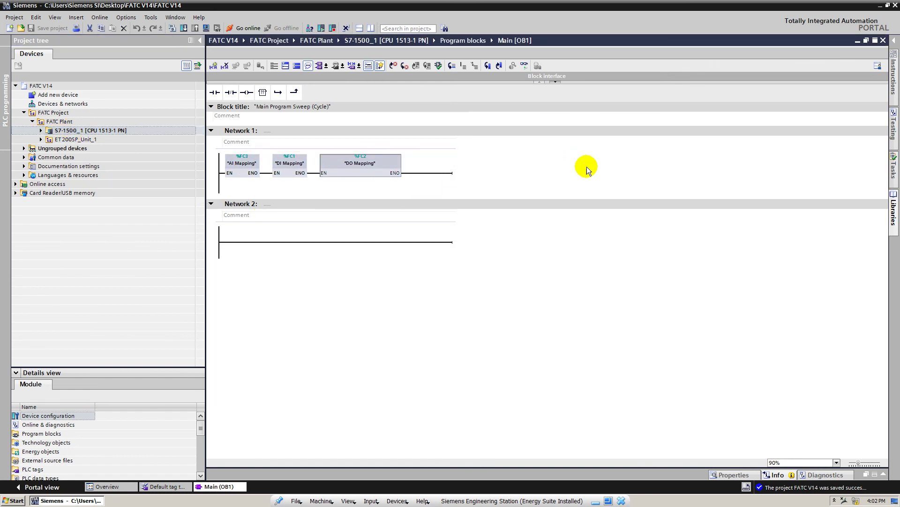
{"action": "left_click", "coordinate": [250, 173]}
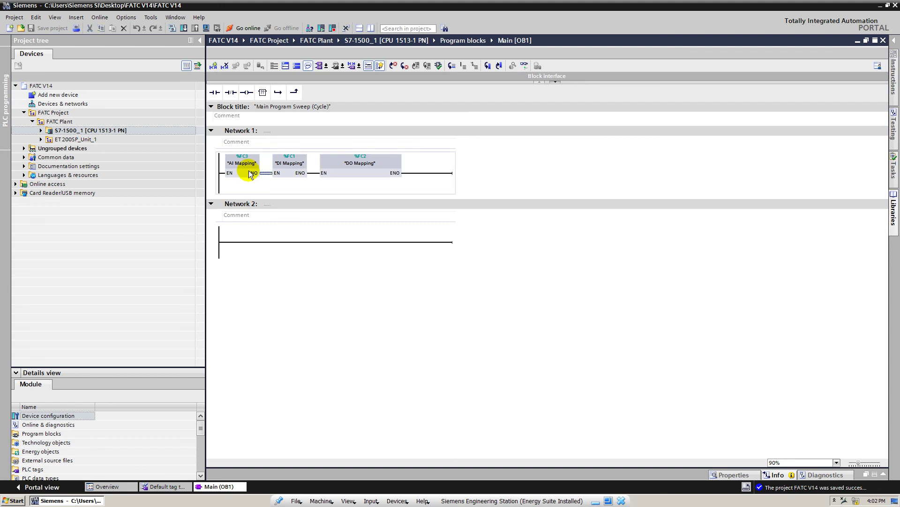
{"action": "left_click", "coordinate": [242, 171]}
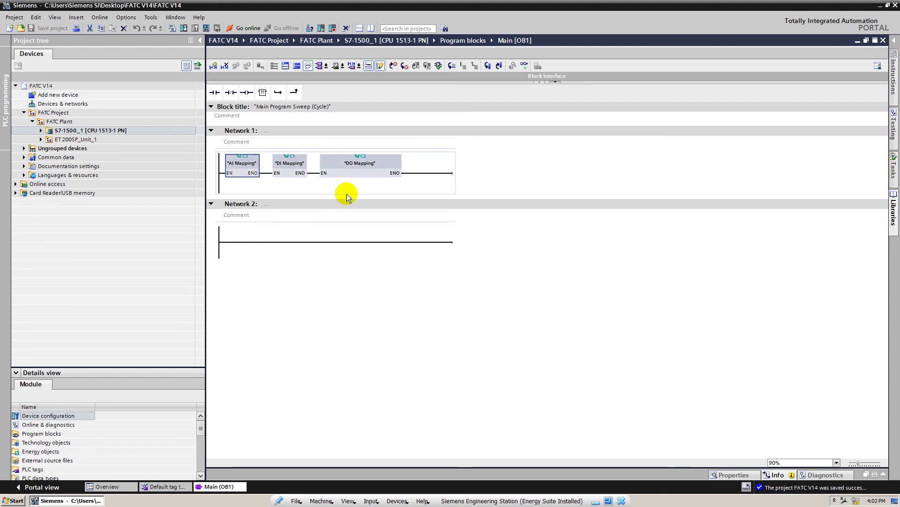
{"action": "left_click", "coordinate": [58, 122]}
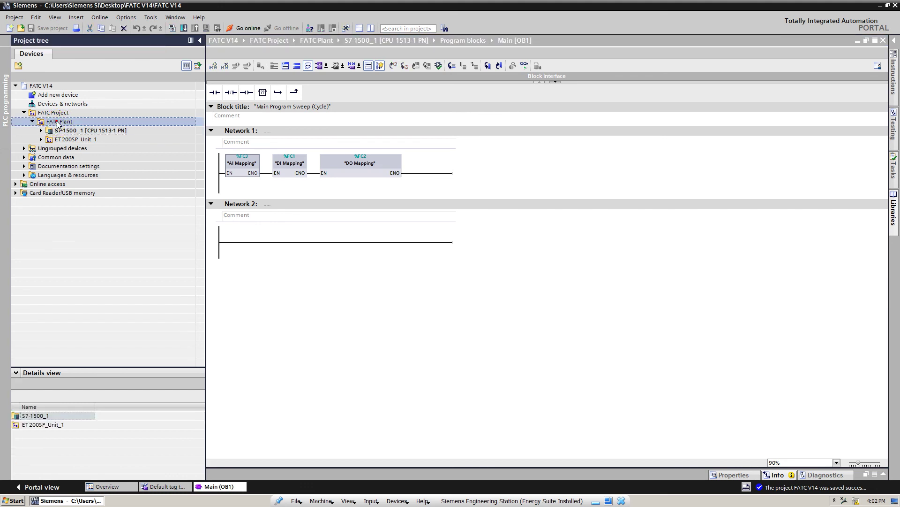
{"action": "right_click", "coordinate": [55, 123]}
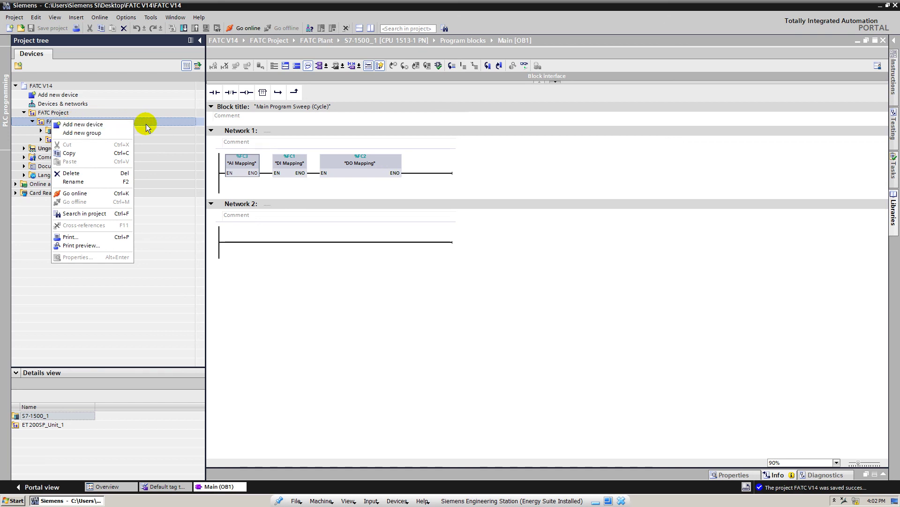
{"action": "left_click", "coordinate": [158, 151]}
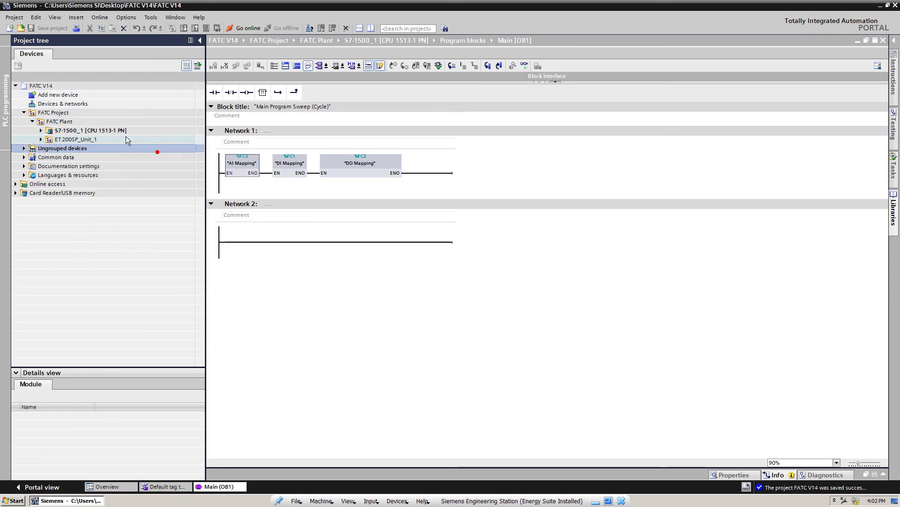
Add a WinCC RT Professional PC system, version 14.0.1.0, named PC-System_1 to the FATC Plant group
{"action": "left_click", "coordinate": [71, 122]}
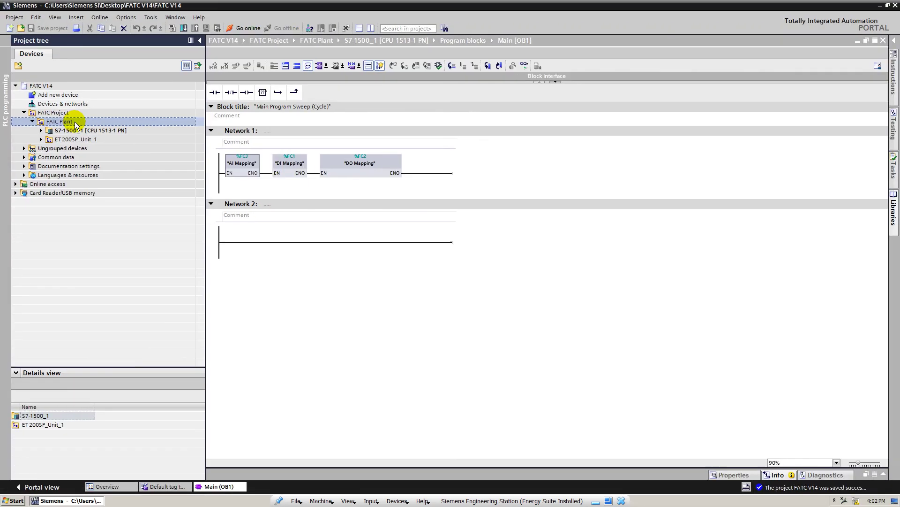
{"action": "right_click", "coordinate": [65, 125]}
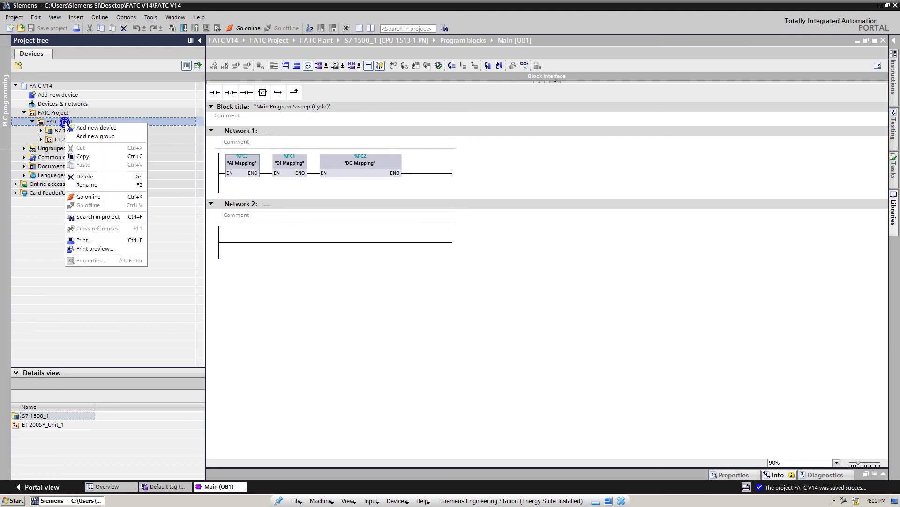
{"action": "left_click", "coordinate": [97, 131]}
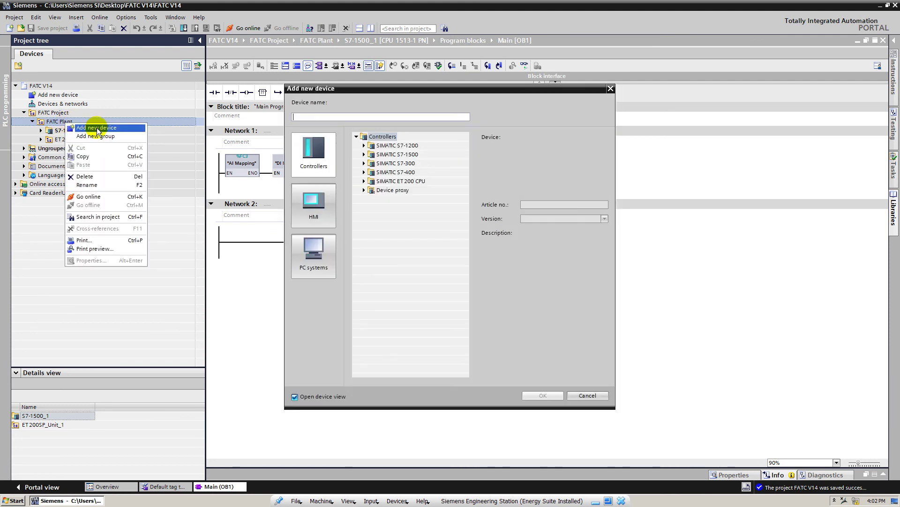
{"action": "left_click", "coordinate": [305, 258]}
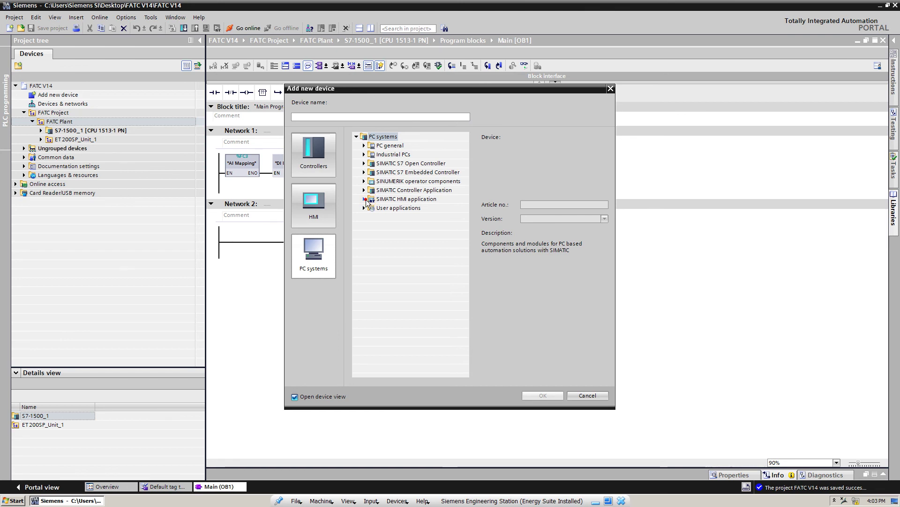
{"action": "left_click", "coordinate": [365, 200]}
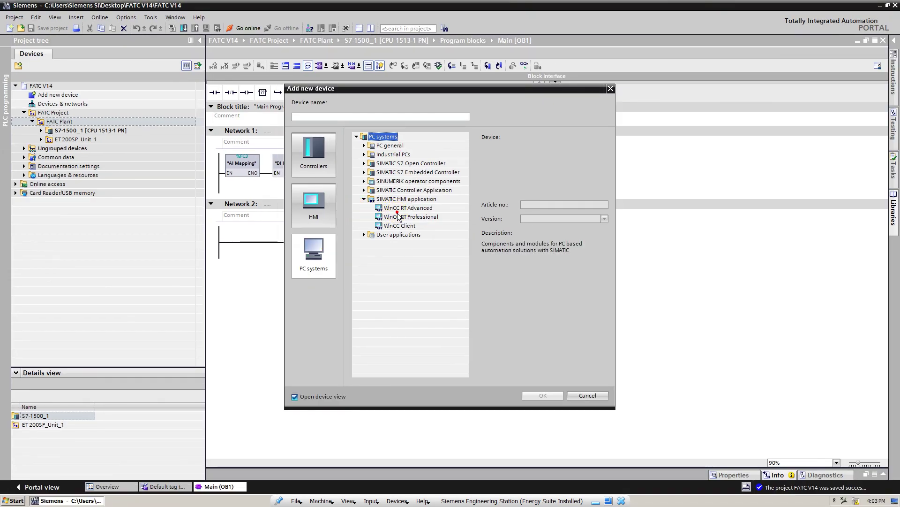
{"action": "left_click", "coordinate": [398, 217]}
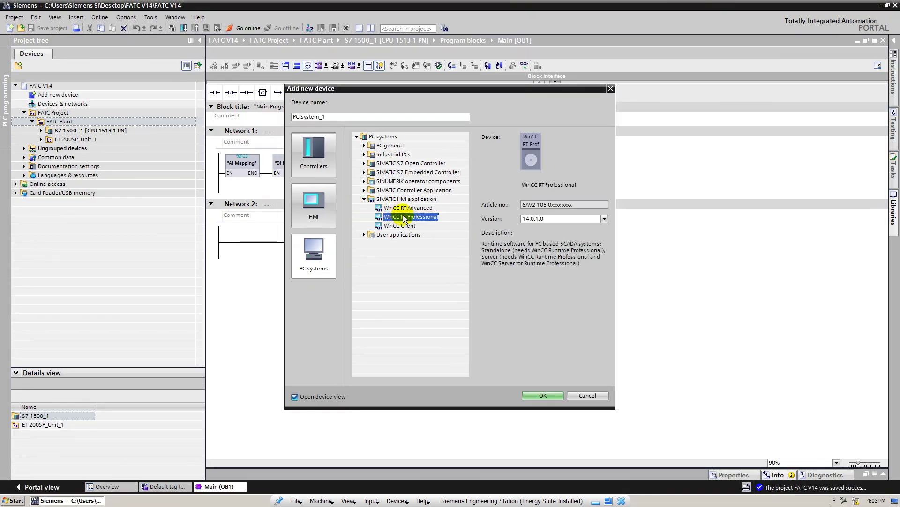
{"action": "left_click", "coordinate": [555, 218]}
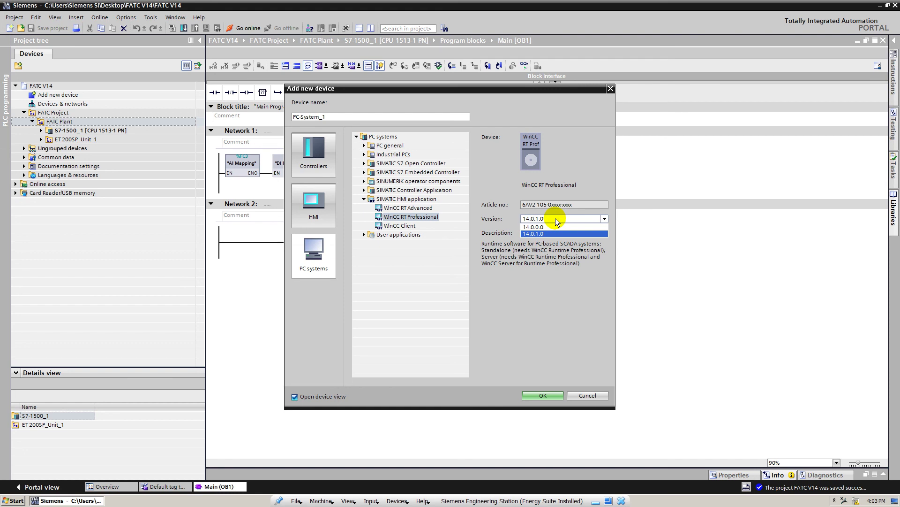
{"action": "left_click", "coordinate": [555, 218]}
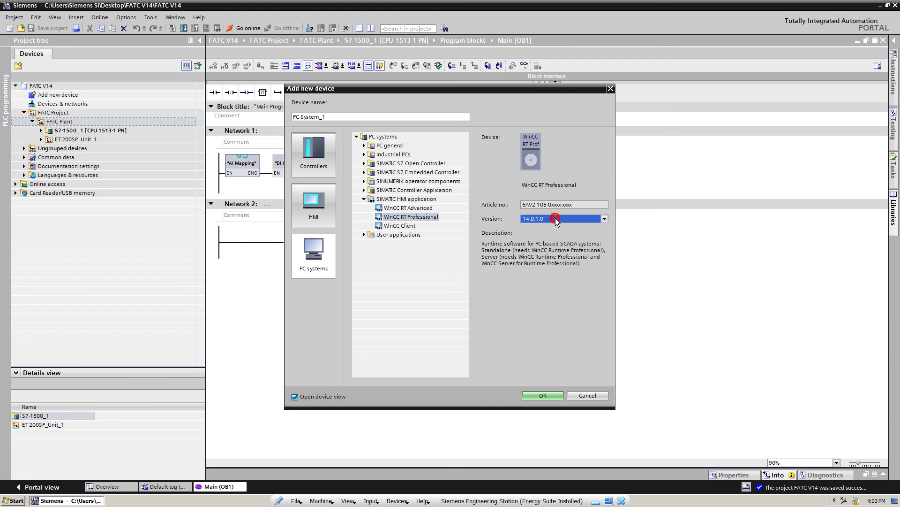
{"action": "left_click", "coordinate": [544, 396]}
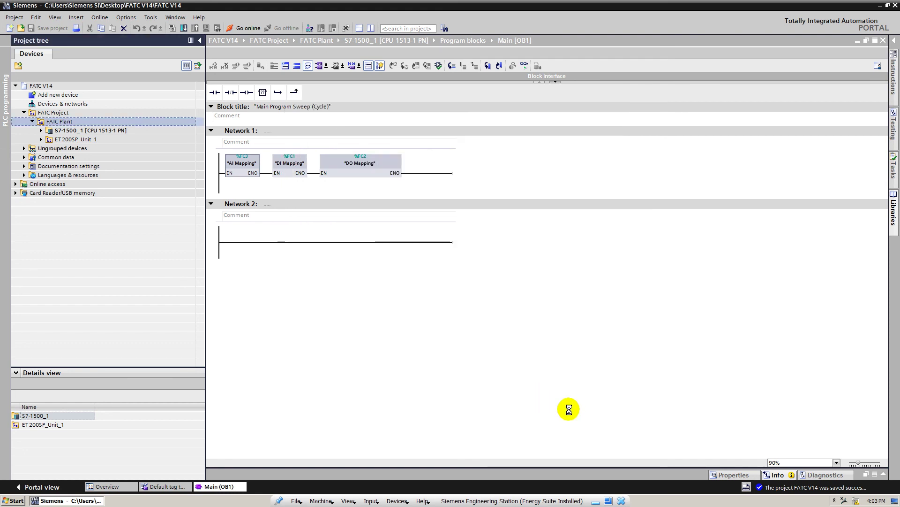
{"action": "left_click", "coordinate": [595, 501]}
{"action": "key", "text": "super"}
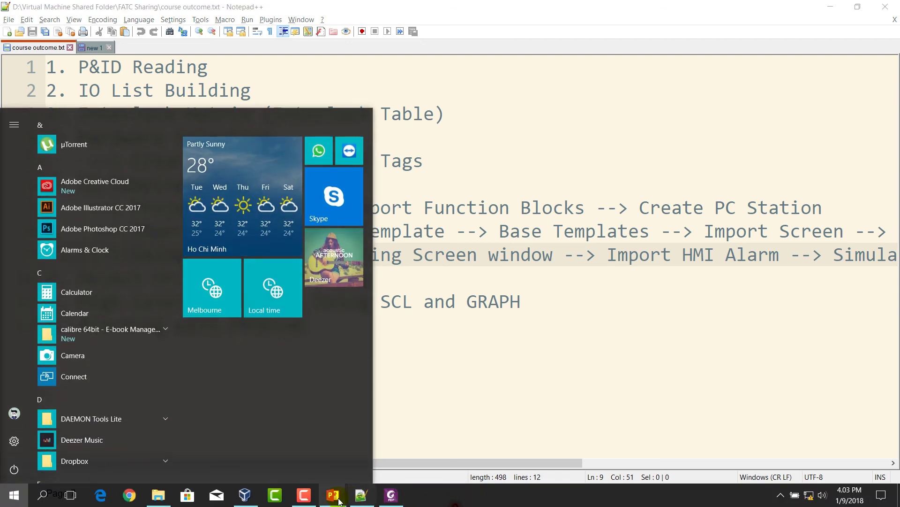
{"action": "left_click", "coordinate": [311, 500]}
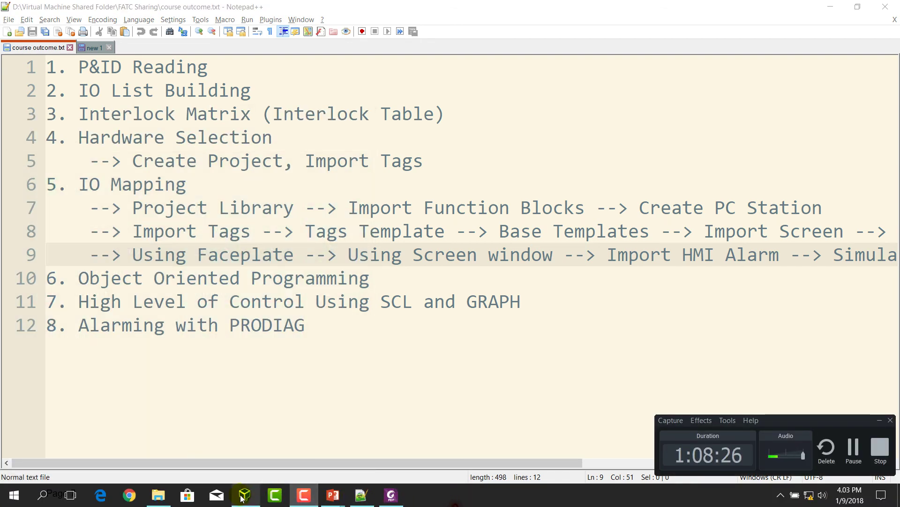
{"action": "mouse_move", "coordinate": [245, 497]}
{"action": "left_click", "coordinate": [263, 453]}
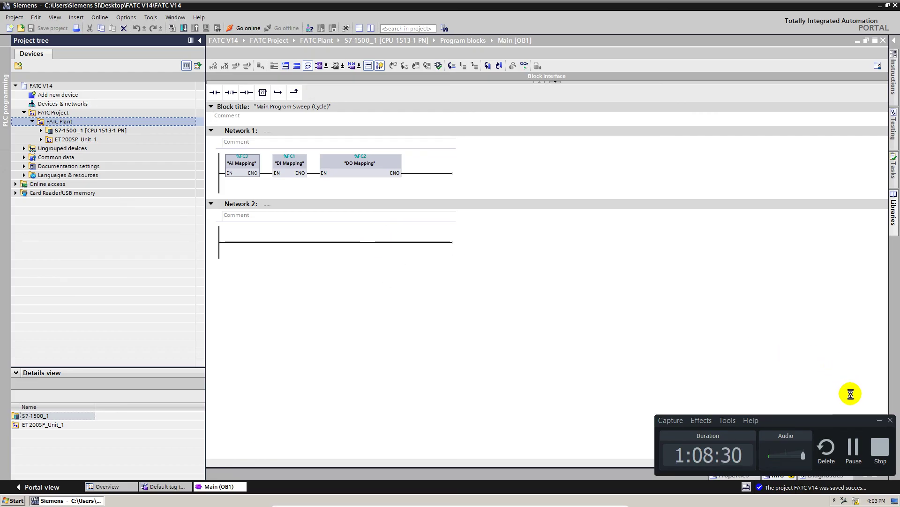
{"action": "left_click", "coordinate": [881, 422]}
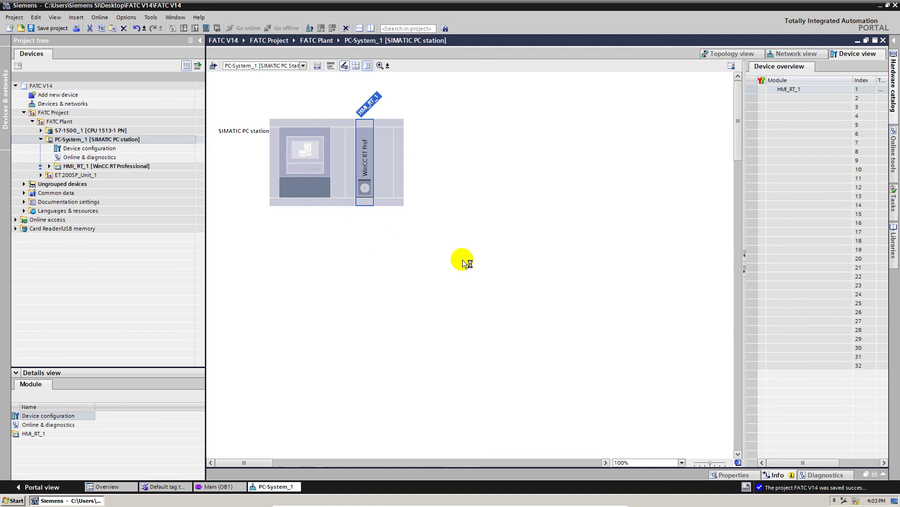
Examine the WinCC RT Prof module and the empty slot beside it in PC-System_1's device view
{"action": "left_click", "coordinate": [319, 113]}
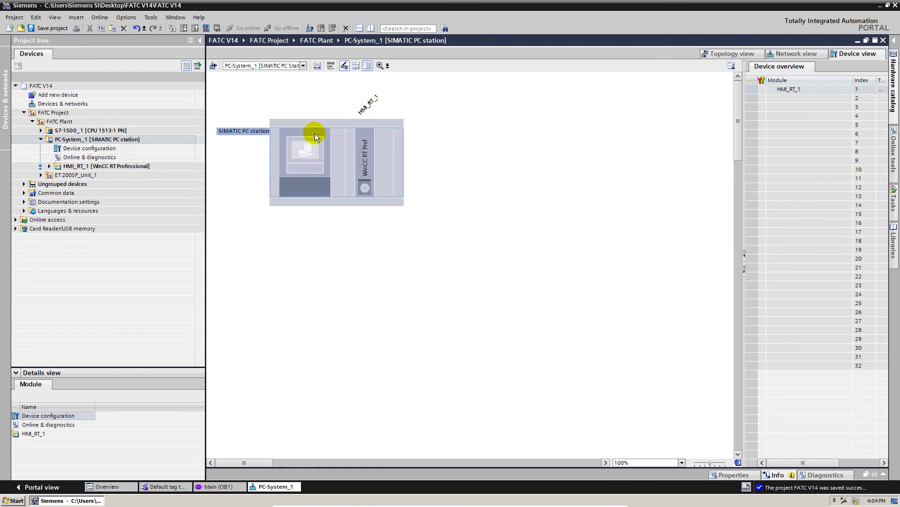
{"action": "scroll", "coordinate": [299, 156], "scroll_direction": "up", "scroll_amount": 3}
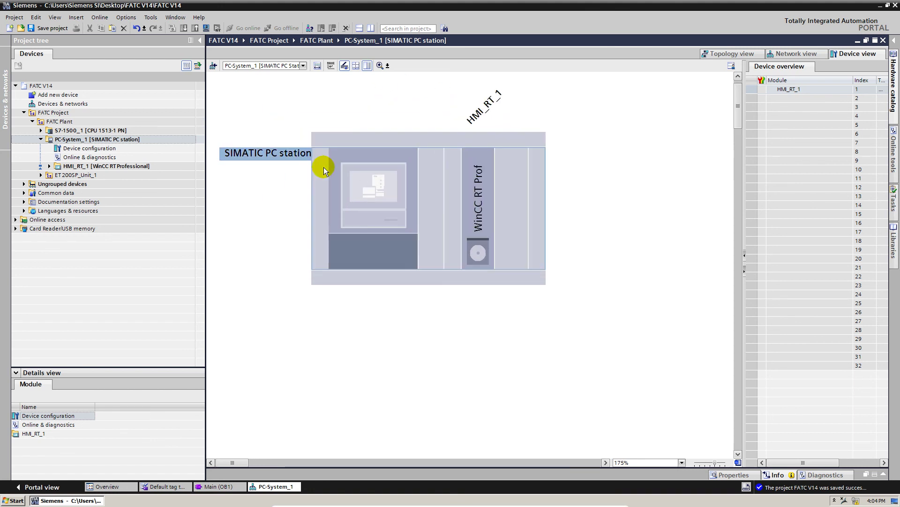
{"action": "scroll", "coordinate": [323, 167], "scroll_direction": "up", "scroll_amount": 1}
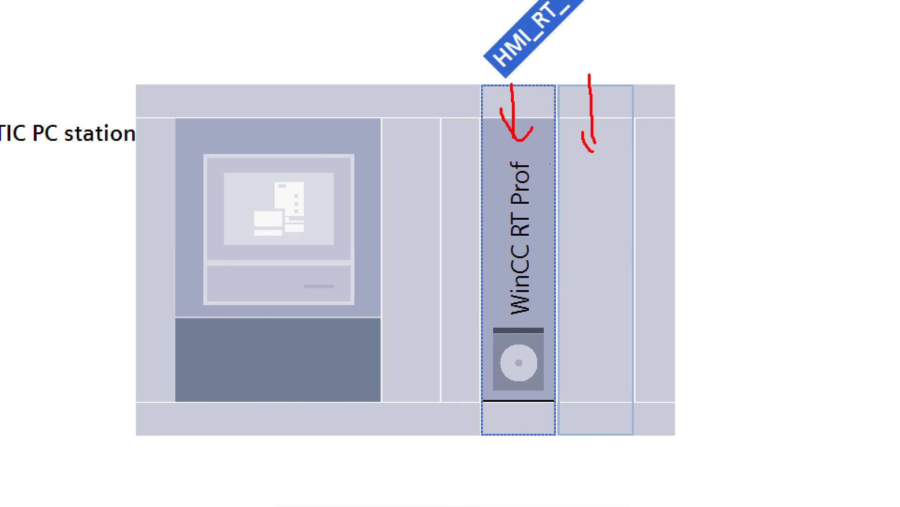
{"action": "left_click_drag", "start_coordinate": [592, 151], "coordinate": [607, 123]}
{"action": "left_click_drag", "start_coordinate": [644, 84], "coordinate": [659, 151]}
{"action": "left_click", "coordinate": [561, 207]}
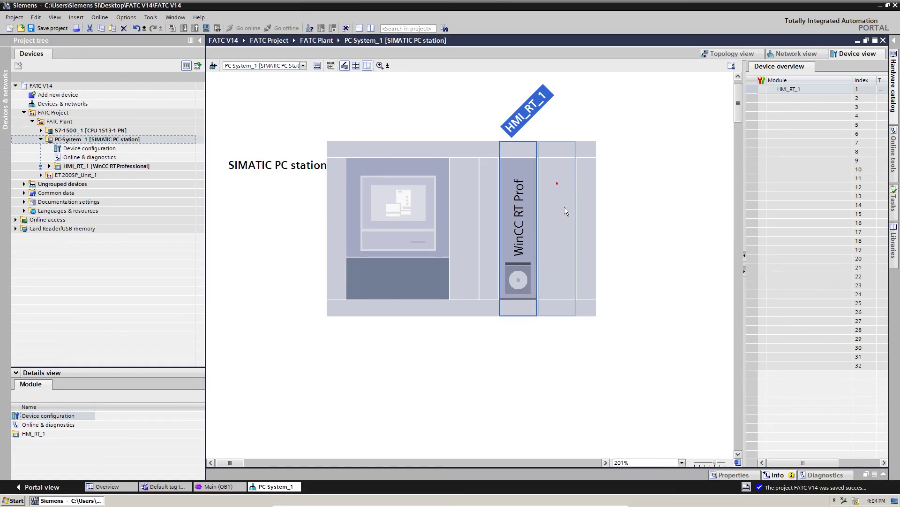
{"action": "left_click", "coordinate": [611, 215]}
Open the hardware catalog and narrow it to leave more room for the PC station's device view
{"action": "left_click", "coordinate": [893, 242]}
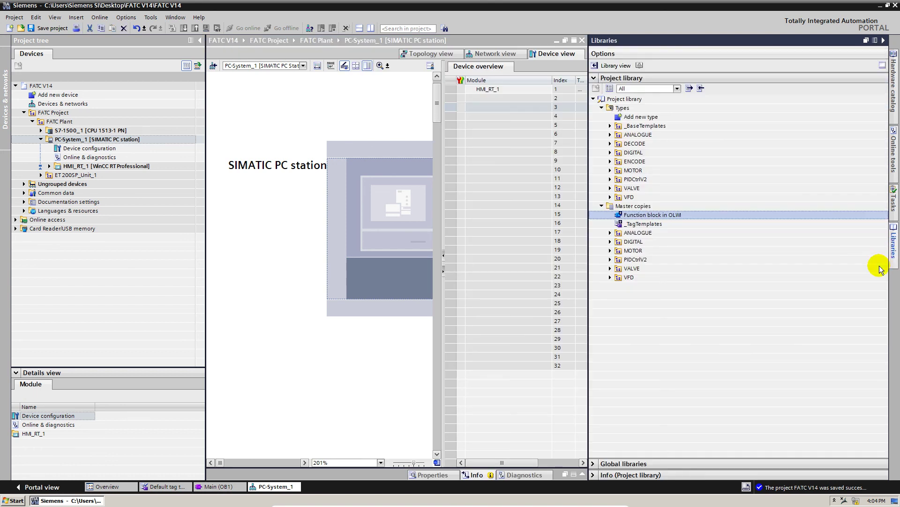
{"action": "left_click", "coordinate": [893, 101]}
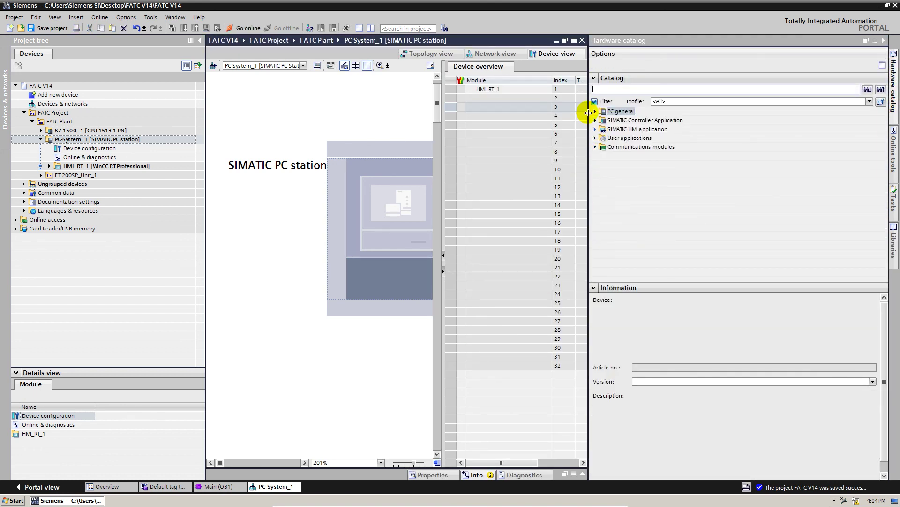
{"action": "left_click_drag", "start_coordinate": [588, 112], "coordinate": [759, 114]}
Try to insert an OPC server from User applications into the empty slot beside WinCC RT Prof
{"action": "left_click", "coordinate": [766, 139]}
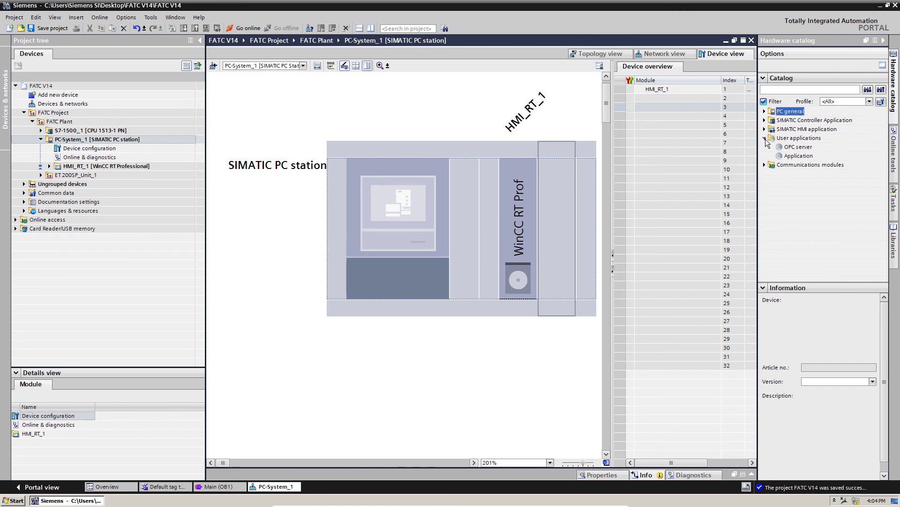
{"action": "left_click", "coordinate": [793, 147]}
{"action": "left_click_drag", "start_coordinate": [793, 148], "coordinate": [555, 206]}
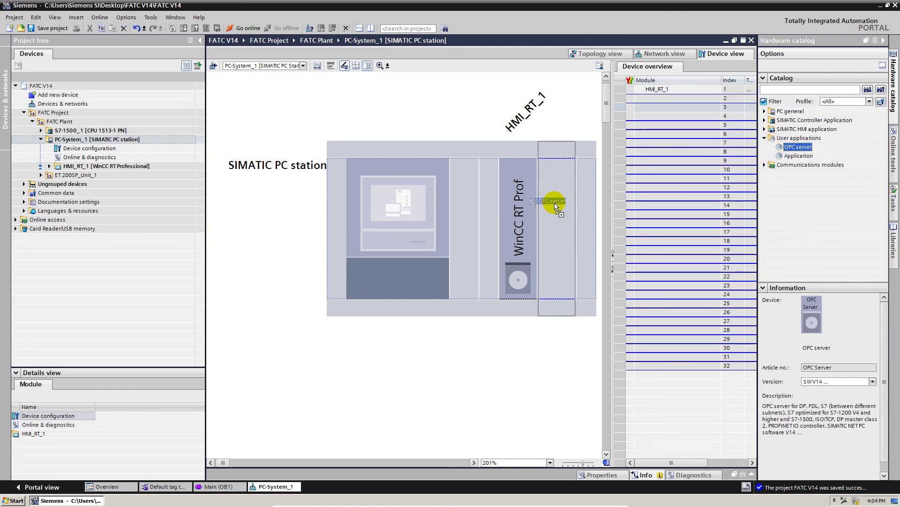
{"action": "mouse_move", "coordinate": [555, 206]}
{"action": "left_mouse_down"}
{"action": "mouse_move", "coordinate": [770, 145]}
{"action": "mouse_move", "coordinate": [817, 163]}
{"action": "mouse_move", "coordinate": [544, 218]}
{"action": "left_mouse_up"}
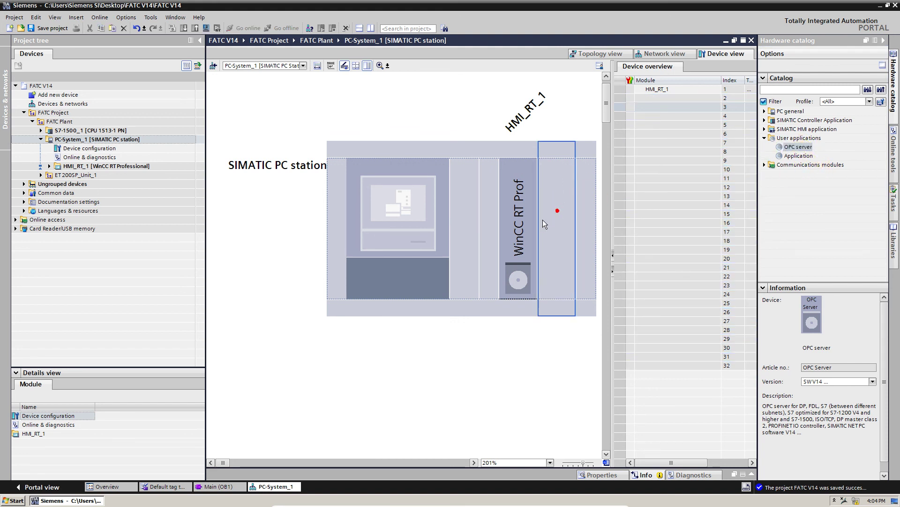
Compare the WinCC RT Prof module with the empty slots on either side of it in the PC station
{"action": "left_click", "coordinate": [528, 207]}
{"action": "left_click", "coordinate": [572, 196]}
{"action": "left_click", "coordinate": [544, 145]}
{"action": "left_click", "coordinate": [529, 202]}
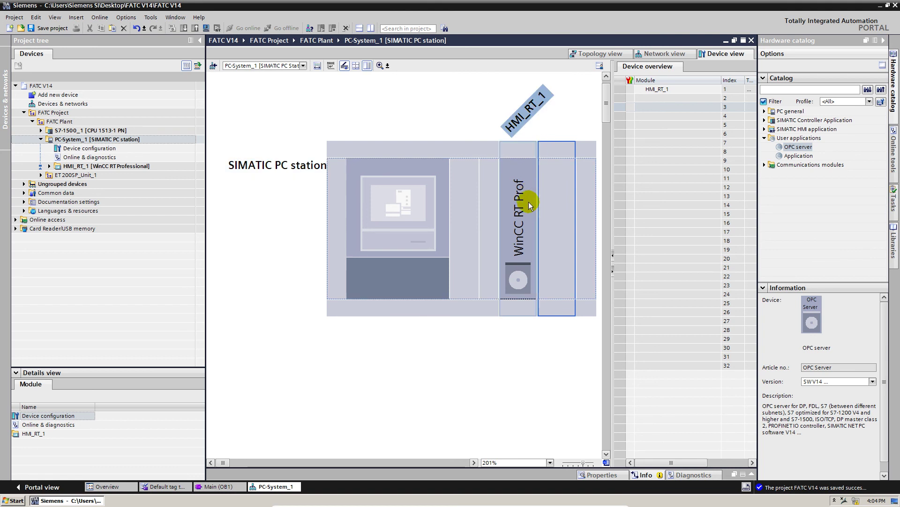
{"action": "left_click", "coordinate": [562, 185]}
{"action": "left_click", "coordinate": [464, 186]}
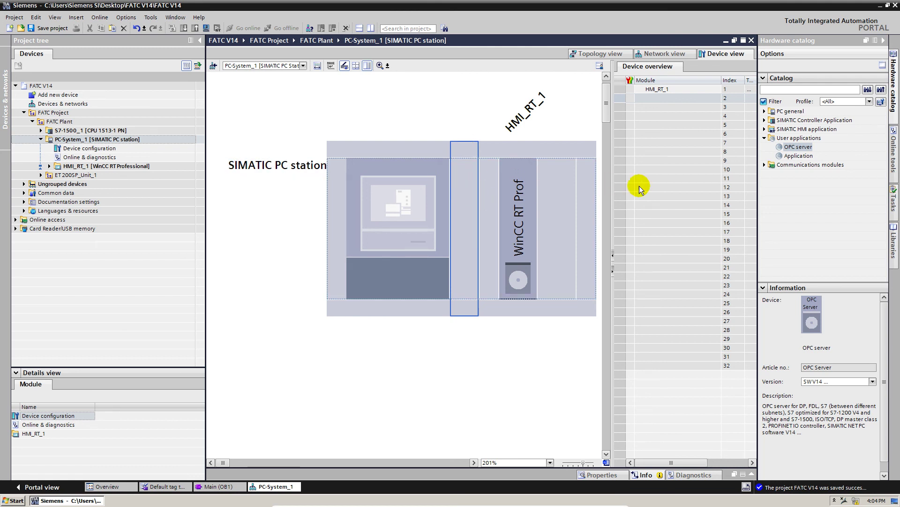
Select the IE general module under Communications modules, PROFINET/Ethernet in the hardware catalog
{"action": "left_click", "coordinate": [765, 165]}
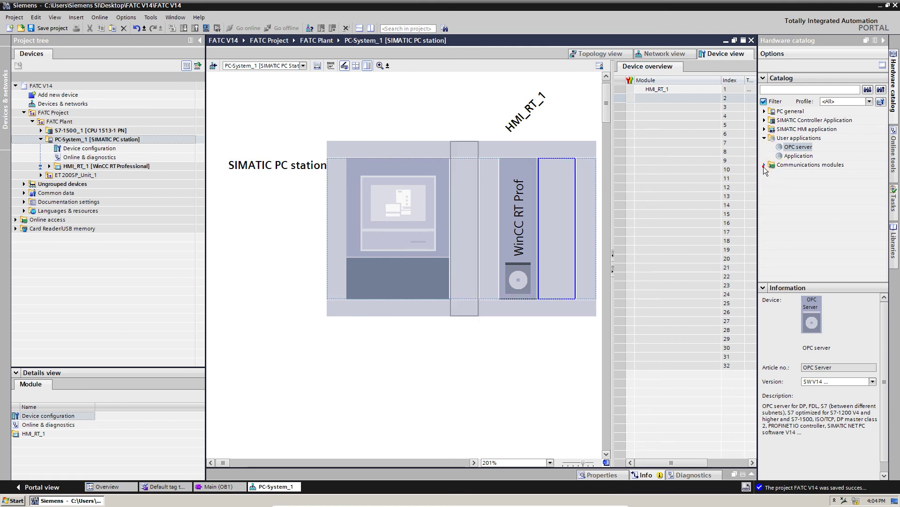
{"action": "left_click", "coordinate": [773, 174]}
{"action": "left_click", "coordinate": [772, 174]}
{"action": "left_click", "coordinate": [772, 183]}
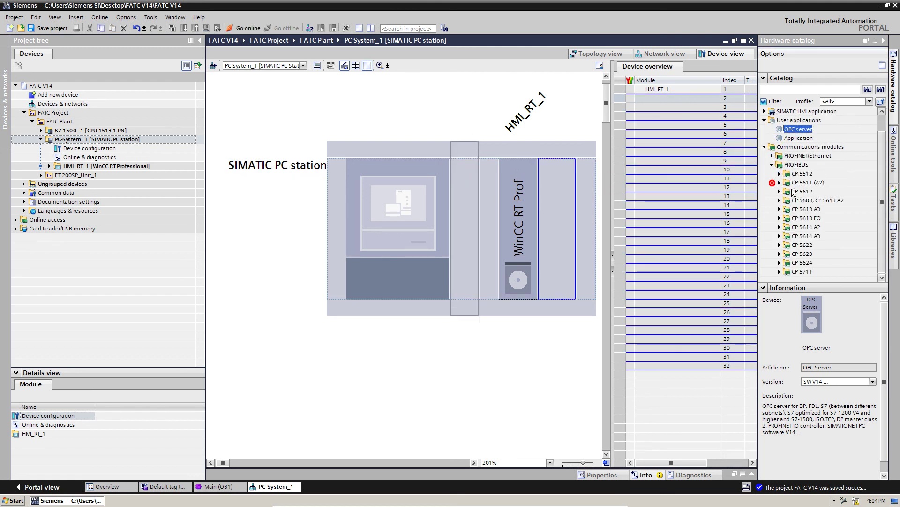
{"action": "left_click", "coordinate": [771, 169]}
{"action": "left_click", "coordinate": [772, 168]}
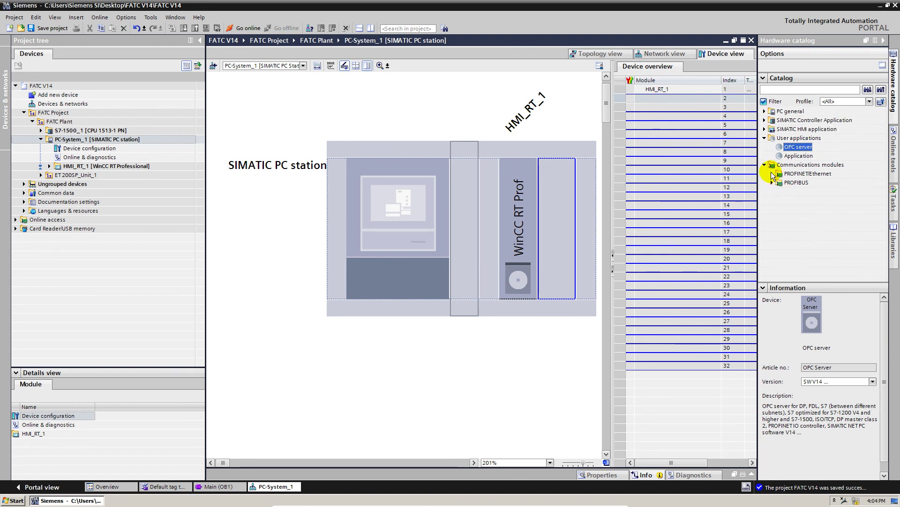
{"action": "left_click", "coordinate": [772, 174]}
{"action": "left_click", "coordinate": [807, 245]}
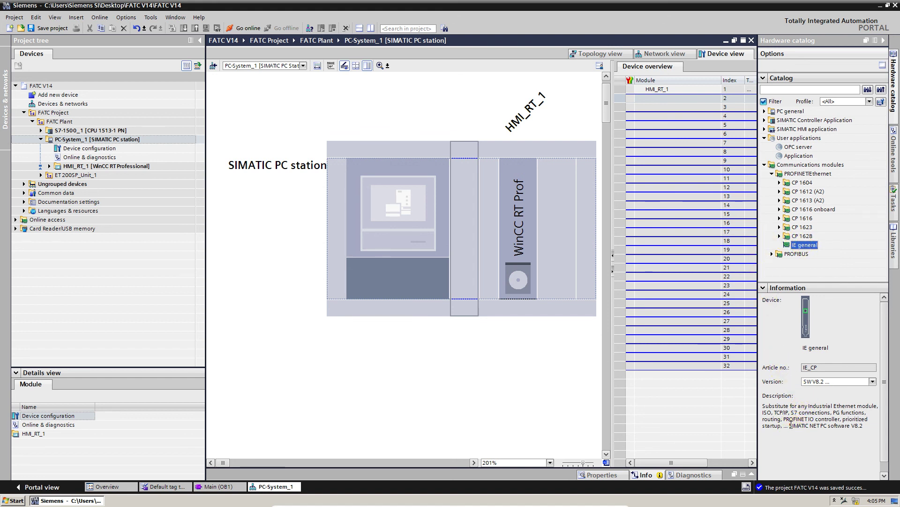
Read the SIMATIC NET PC software version in the IE general module's description
{"action": "left_click_drag", "start_coordinate": [791, 425], "coordinate": [856, 419]}
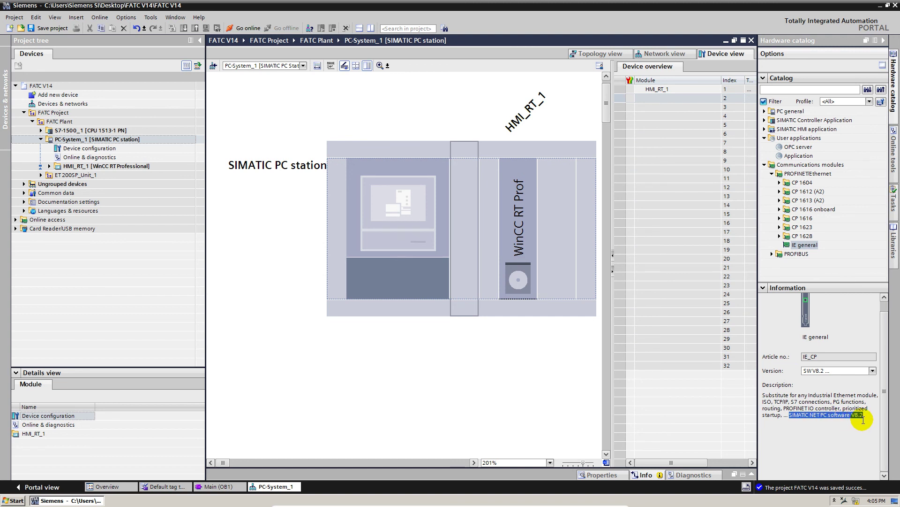
{"action": "left_click", "coordinate": [805, 245]}
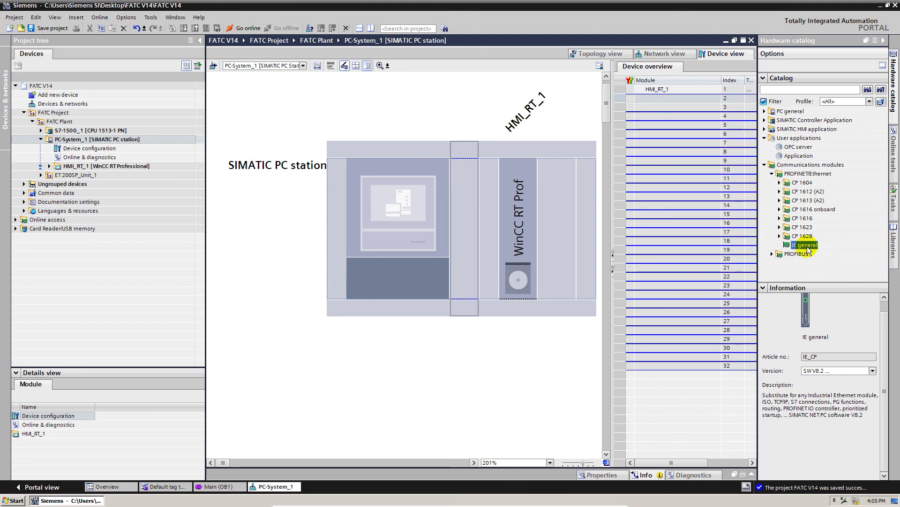
{"action": "left_click_drag", "start_coordinate": [790, 415], "coordinate": [865, 415]}
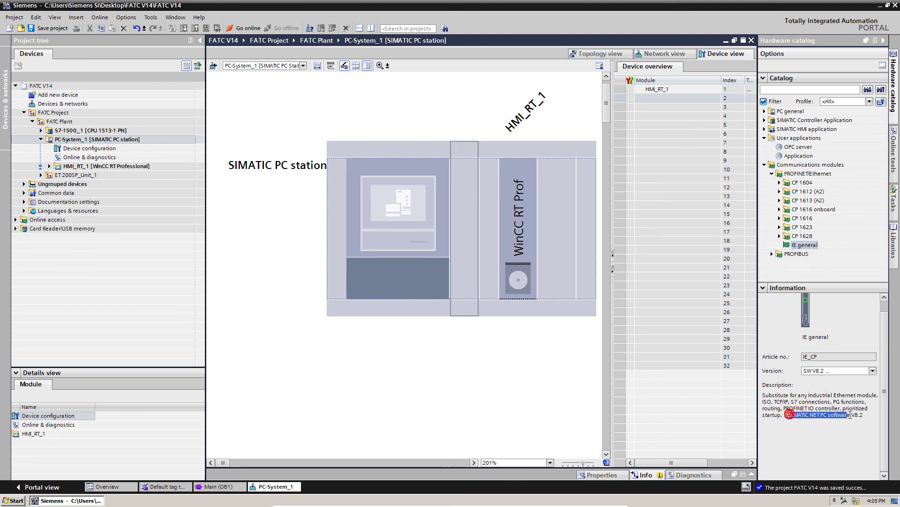
{"action": "left_click", "coordinate": [853, 416]}
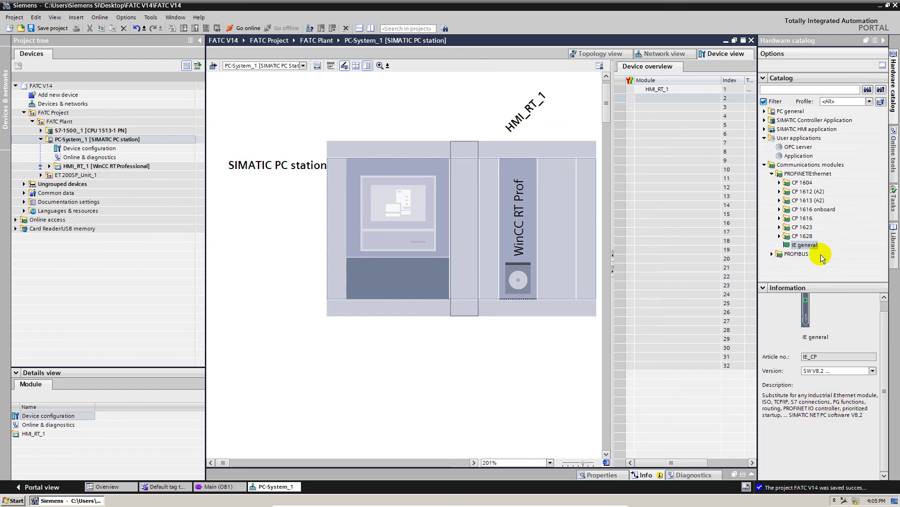
Insert the IE general communication module into the empty slot directly beside the PC in the PC station
{"action": "left_click_drag", "start_coordinate": [813, 245], "coordinate": [462, 224]}
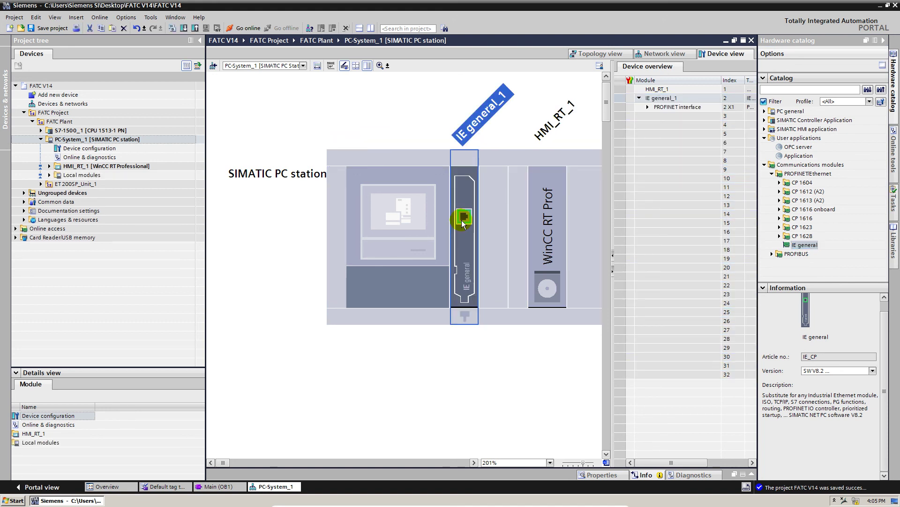
{"action": "left_click", "coordinate": [482, 393]}
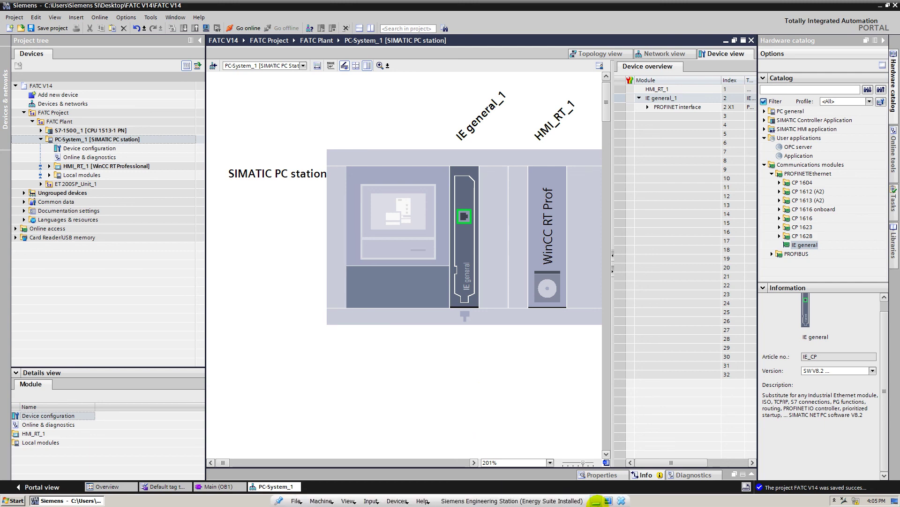
{"action": "left_click", "coordinate": [593, 500]}
{"action": "key", "text": "super"}
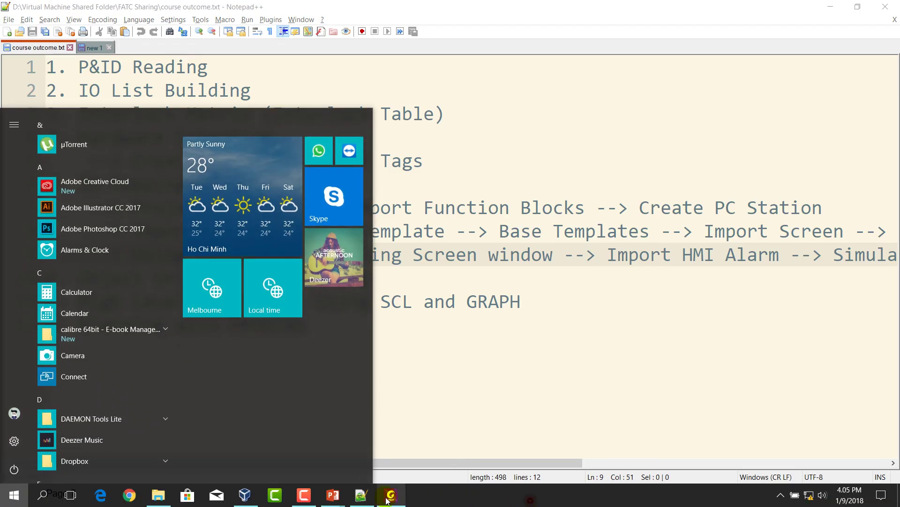
{"action": "left_click", "coordinate": [304, 495]}
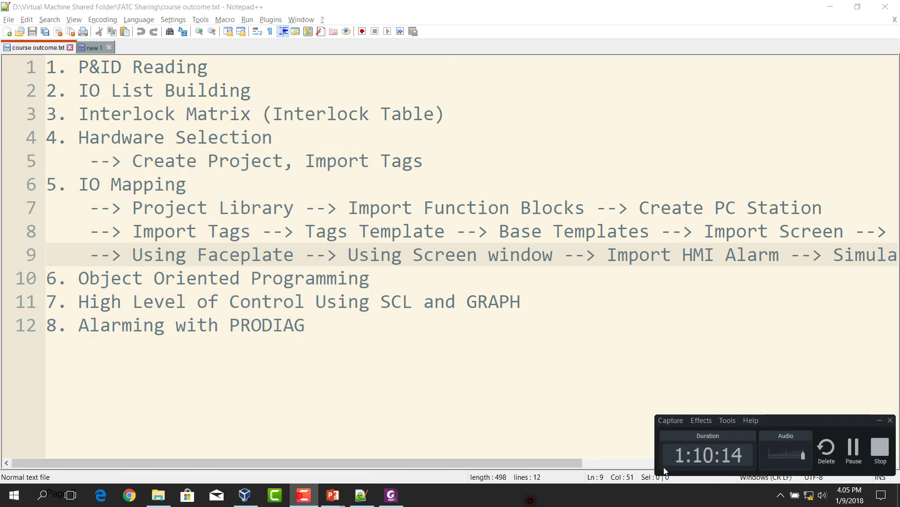
{"action": "left_click", "coordinate": [853, 451]}
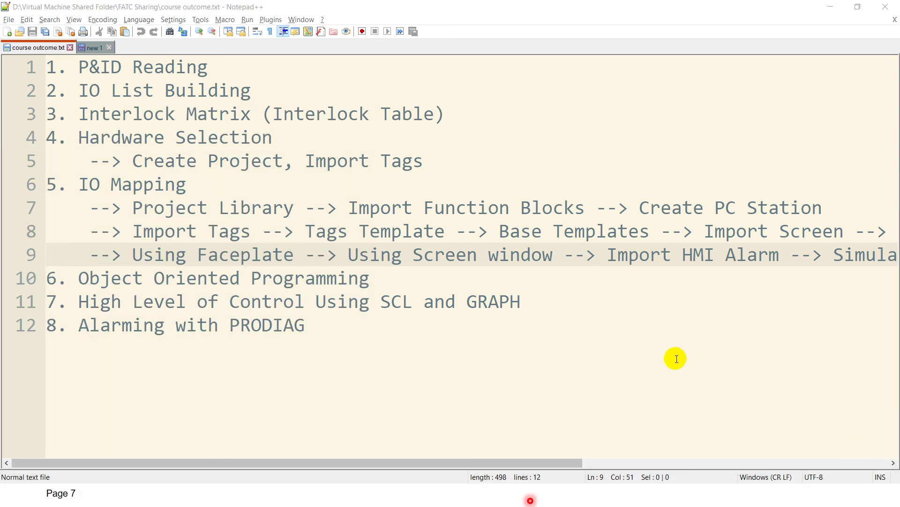
{"action": "key", "text": "super"}
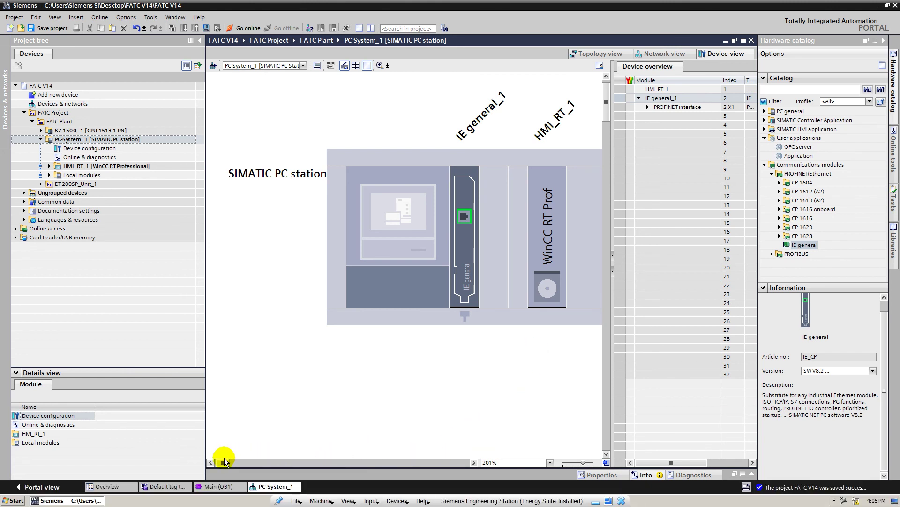
In the network view, create an HMI connection from WinCC RT Prof to the S7-1500_1 CPU using the IndustrialEthernet_1 subnet
{"action": "left_click", "coordinate": [269, 459]}
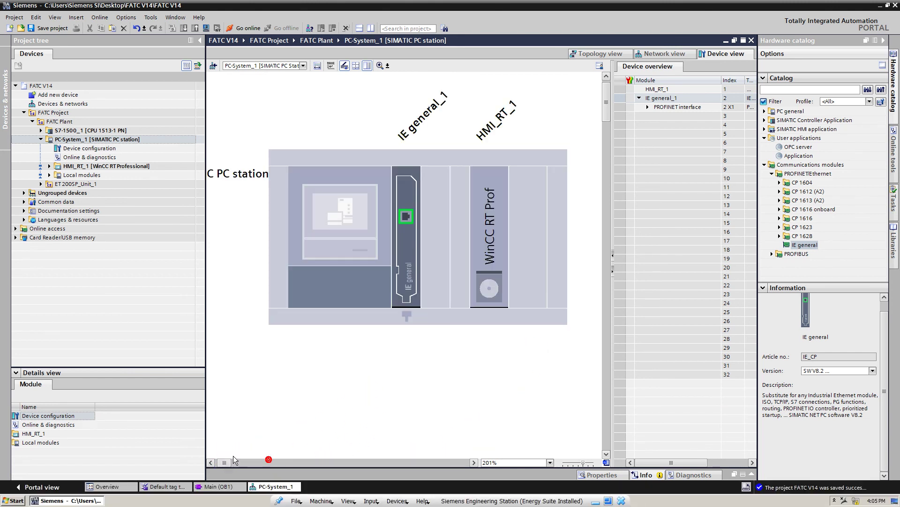
{"action": "scroll", "coordinate": [436, 304], "scroll_direction": "down", "scroll_amount": 2}
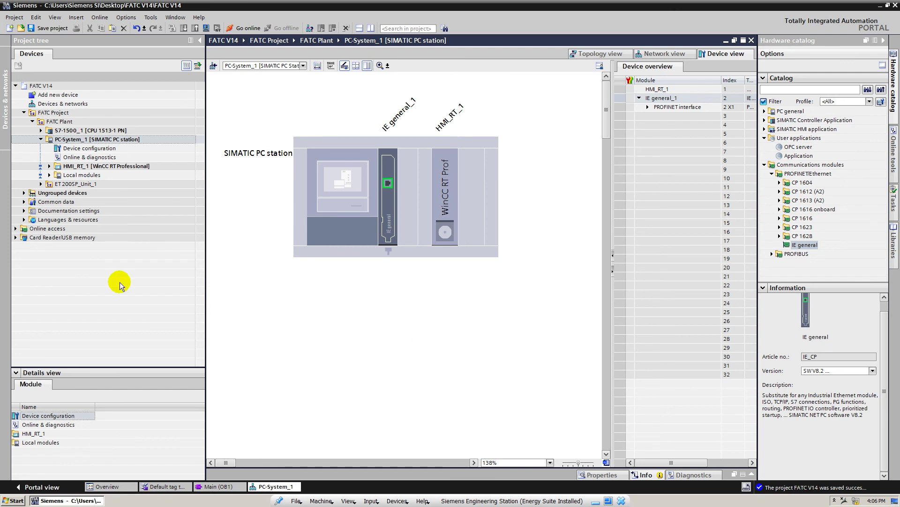
{"action": "left_click", "coordinate": [71, 138]}
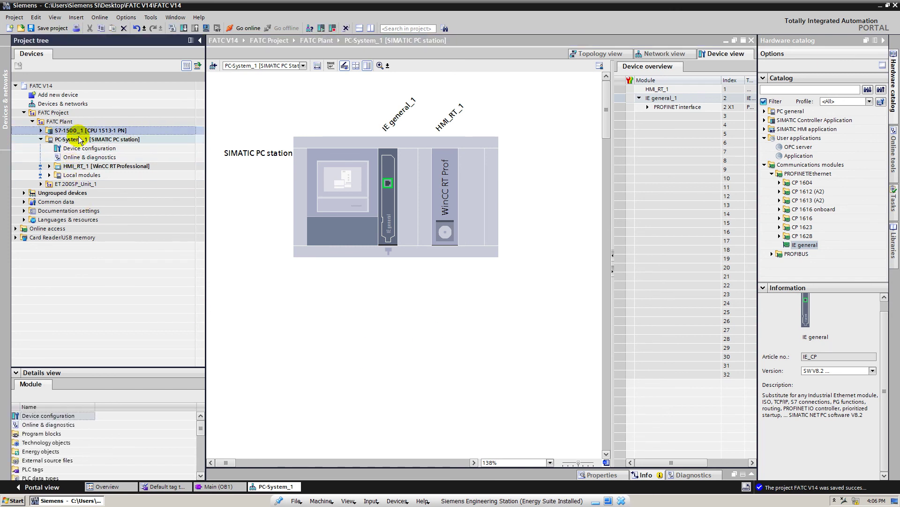
{"action": "left_click", "coordinate": [91, 130]}
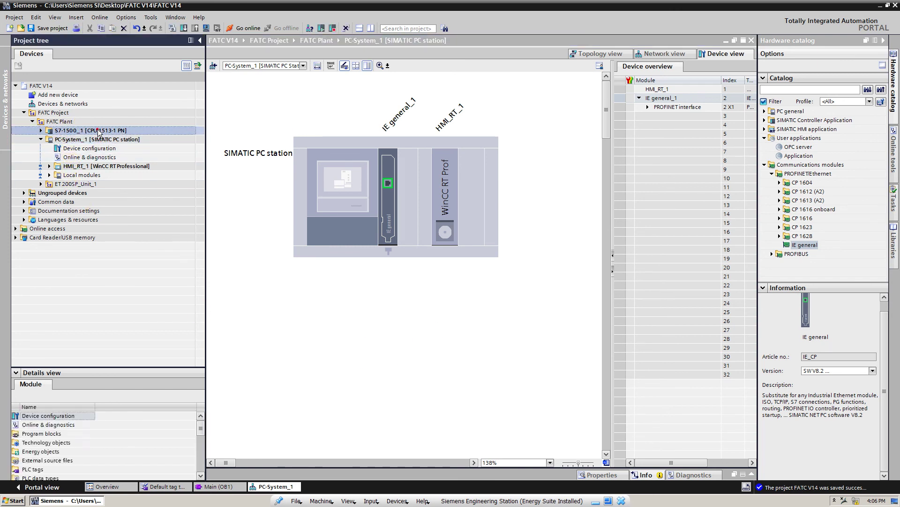
{"action": "left_click", "coordinate": [671, 54]}
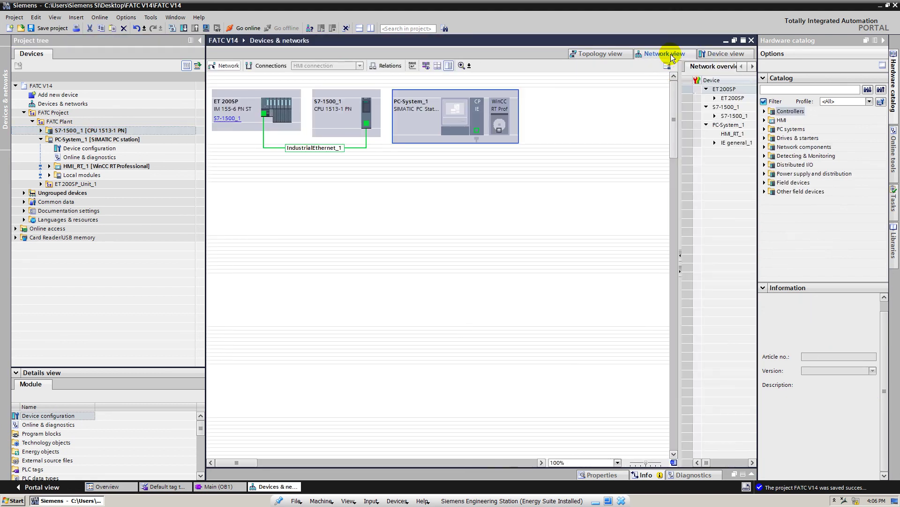
{"action": "left_click", "coordinate": [266, 65]}
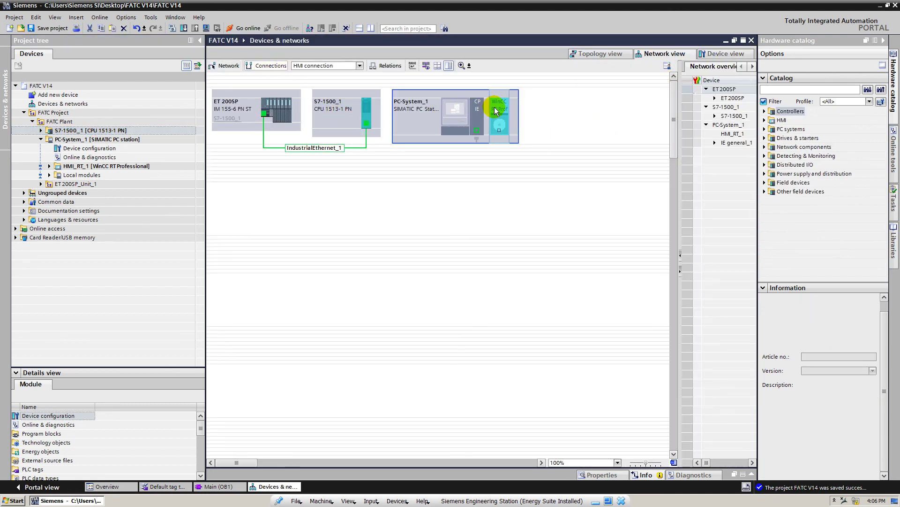
{"action": "left_click_drag", "start_coordinate": [499, 112], "coordinate": [368, 113]}
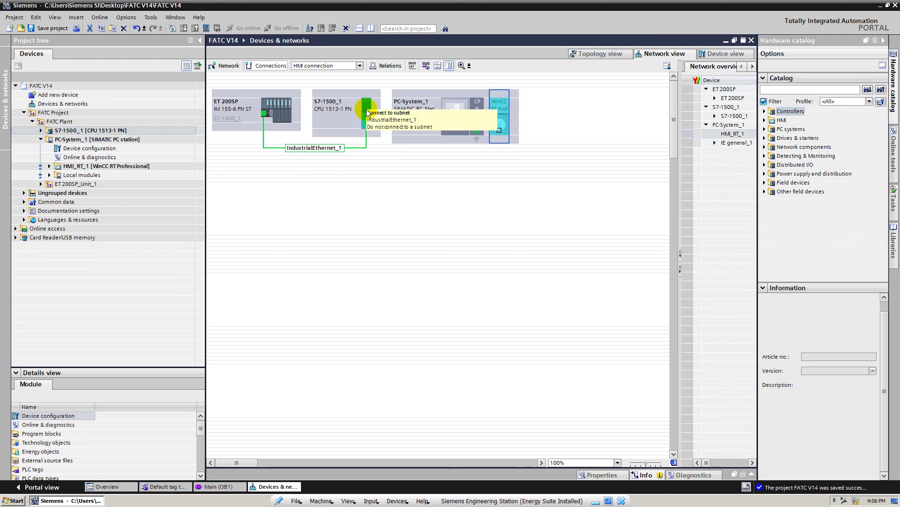
{"action": "left_click", "coordinate": [412, 120]}
{"action": "left_click", "coordinate": [473, 127]}
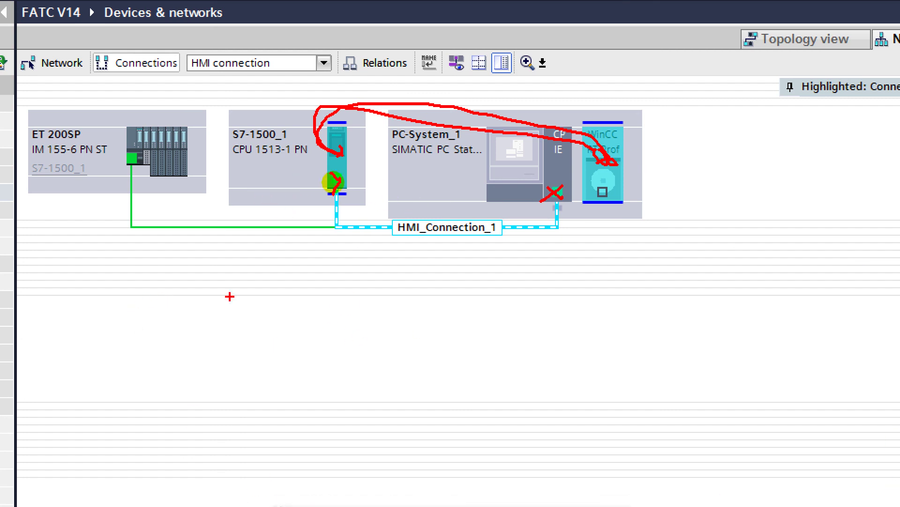
{"action": "left_click_drag", "start_coordinate": [392, 243], "coordinate": [503, 252]}
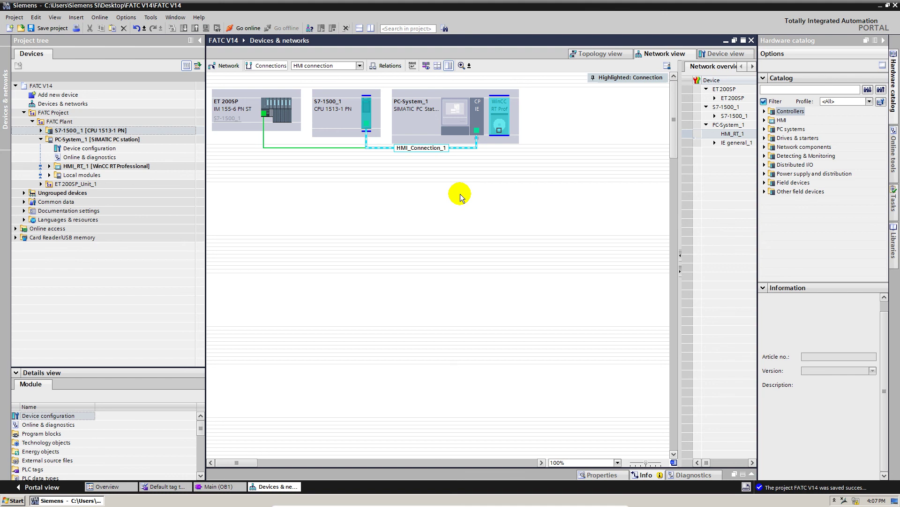
Expand HMI_RT_1 in the project tree and save the project
{"action": "left_click", "coordinate": [50, 166]}
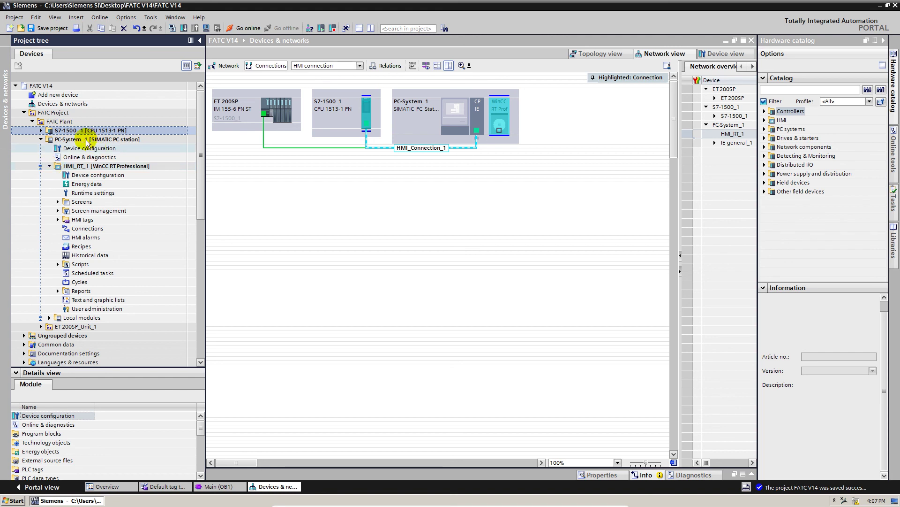
{"action": "left_click", "coordinate": [47, 28]}
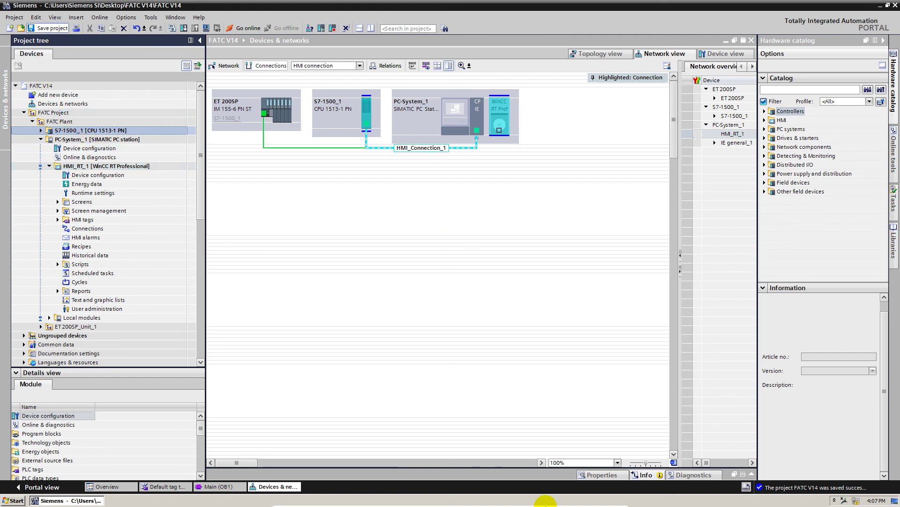
Switch to the course outcome.txt notes in Notepad++, review Create PC Station and Import Tags, and return to TIA Portal
{"action": "left_click", "coordinate": [551, 494]}
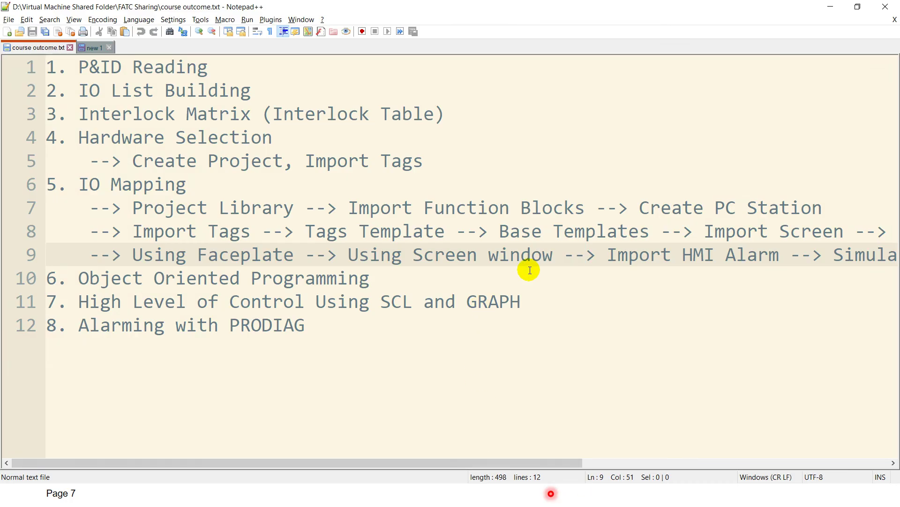
{"action": "left_click_drag", "start_coordinate": [642, 209], "coordinate": [823, 210]}
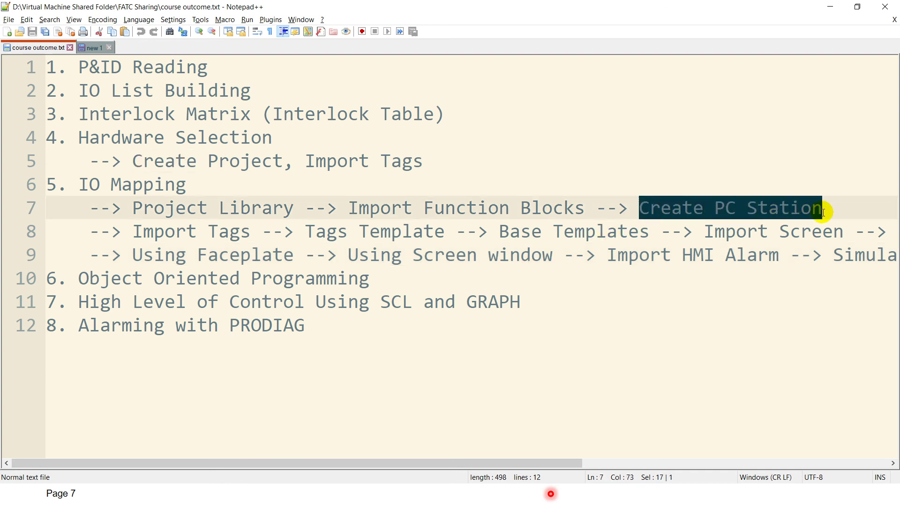
{"action": "left_click_drag", "start_coordinate": [137, 237], "coordinate": [250, 240]}
{"action": "left_click", "coordinate": [208, 232]}
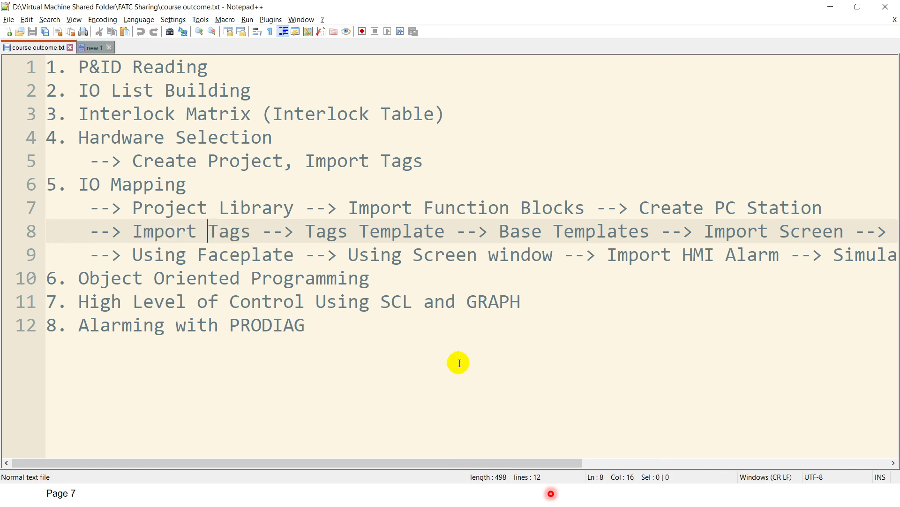
{"action": "key", "text": "super"}
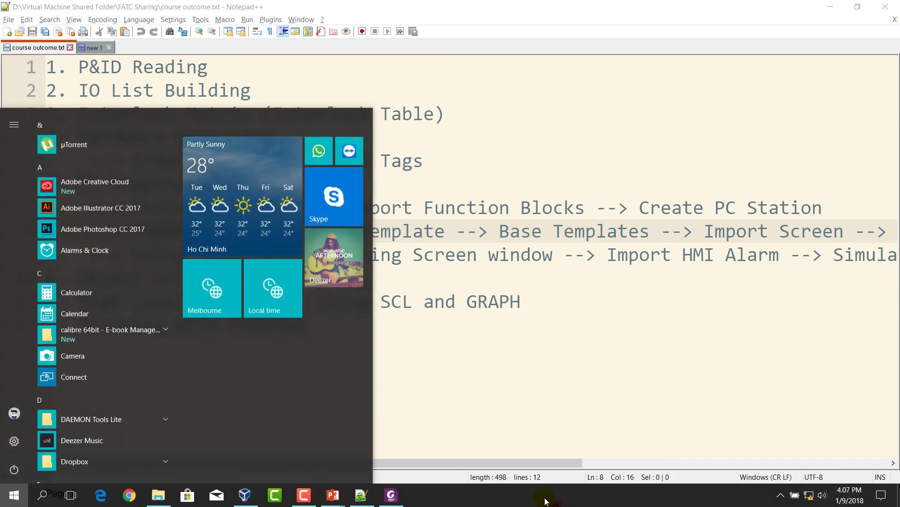
{"action": "left_click", "coordinate": [244, 495]}
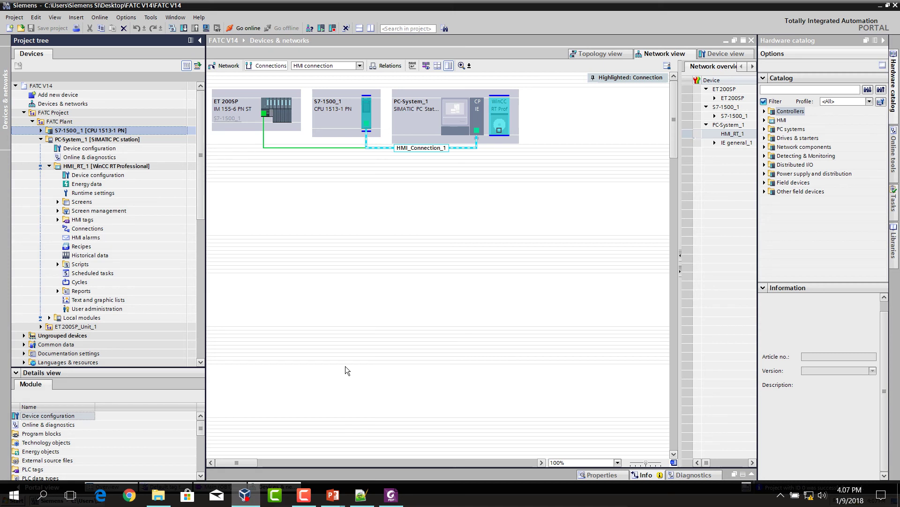
Expand S7-1500_1 and its PLC tags in the project tree and examine the default tag table's contents
{"action": "left_click", "coordinate": [40, 130]}
{"action": "double_click", "coordinate": [80, 193]}
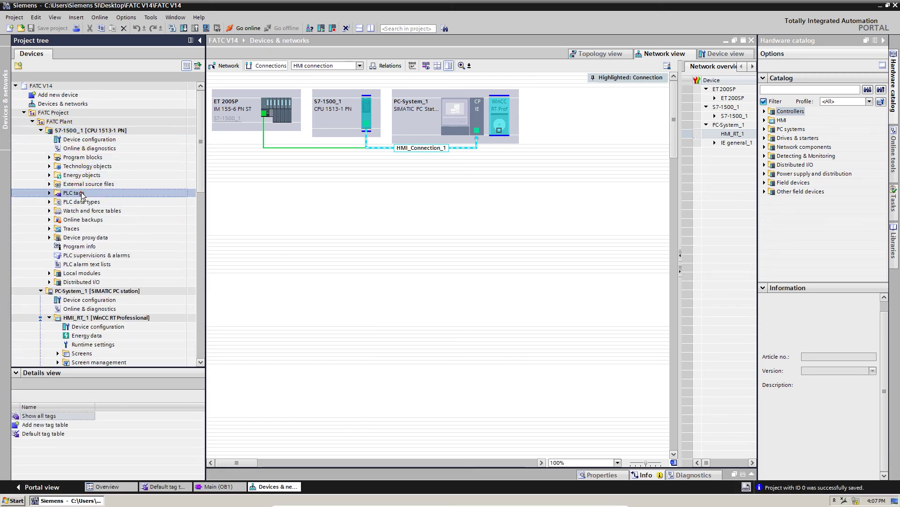
{"action": "left_click", "coordinate": [96, 220]}
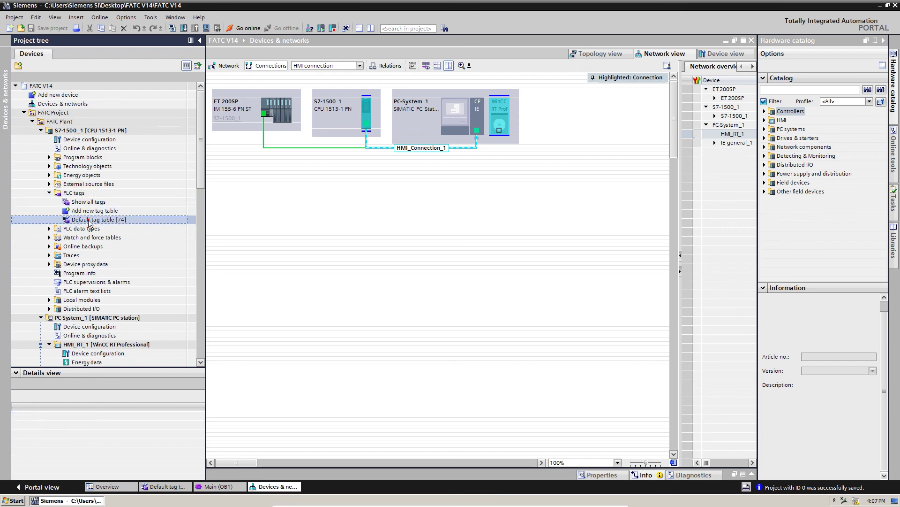
{"action": "scroll", "coordinate": [111, 259], "scroll_direction": "down", "scroll_amount": 5}
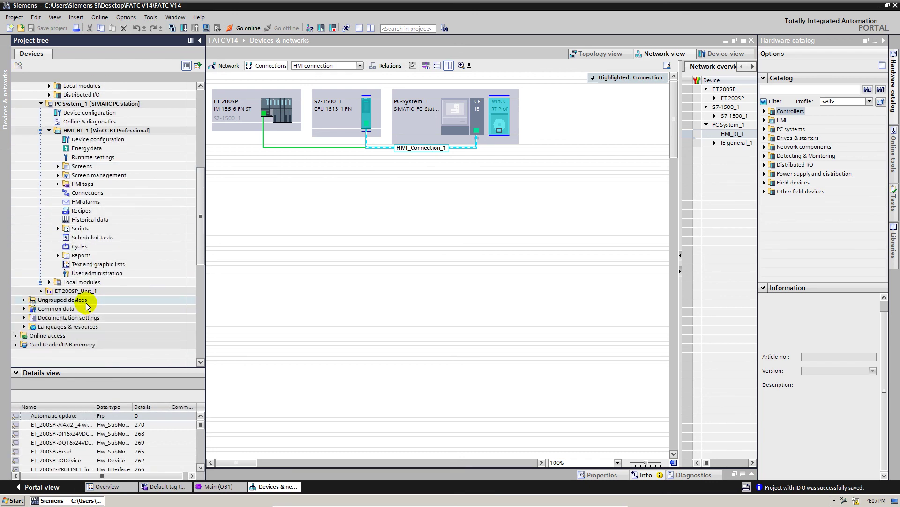
{"action": "scroll", "coordinate": [95, 237], "scroll_direction": "up", "scroll_amount": 4}
{"action": "scroll", "coordinate": [95, 236], "scroll_direction": "up", "scroll_amount": 1}
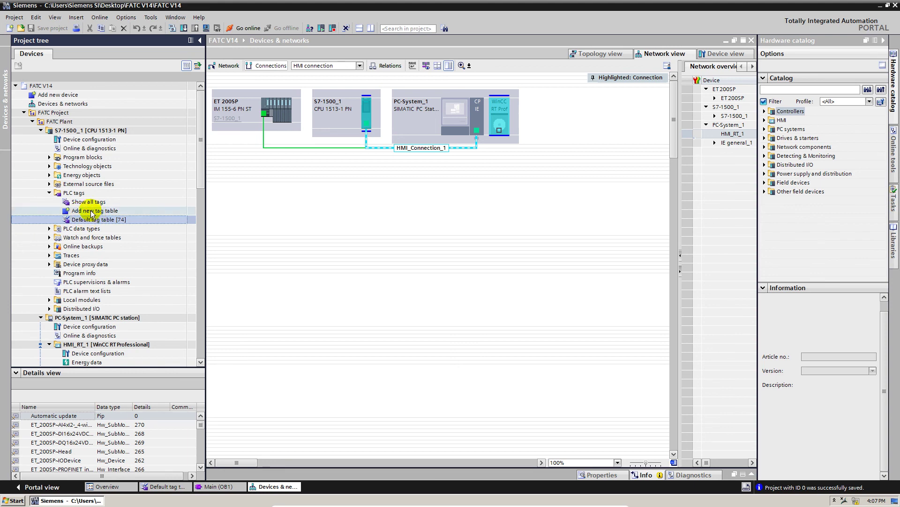
{"action": "left_click", "coordinate": [81, 135]}
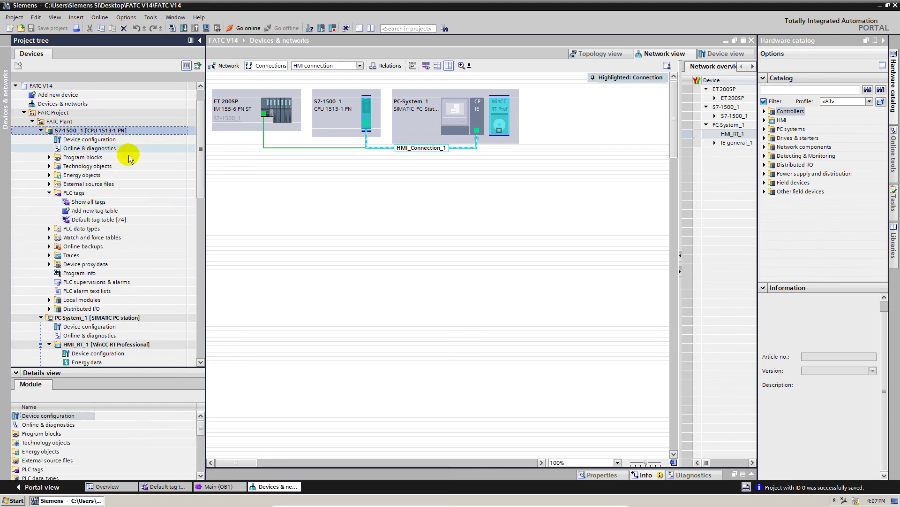
Open the default tag table under the HMI tags of HMI_RT_1
{"action": "scroll", "coordinate": [107, 188], "scroll_direction": "down", "scroll_amount": 4}
{"action": "left_click", "coordinate": [90, 237]}
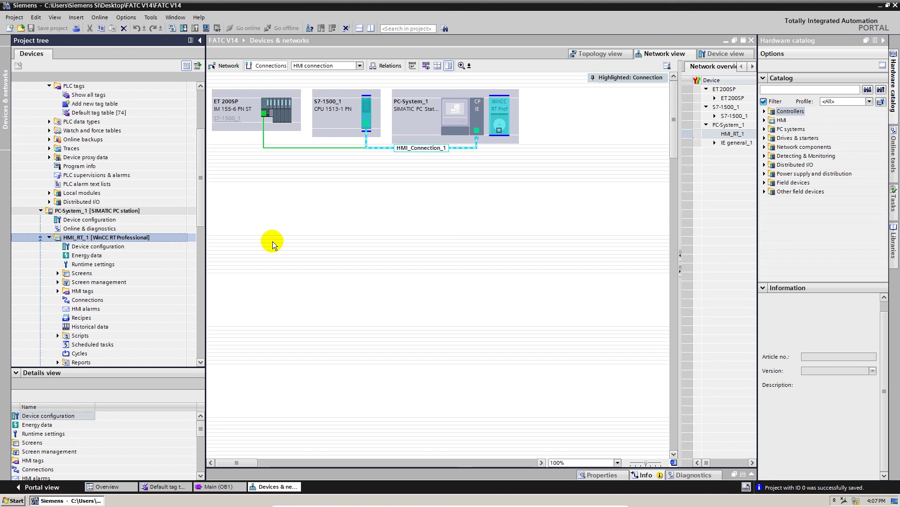
{"action": "left_click_drag", "start_coordinate": [203, 193], "coordinate": [207, 220]}
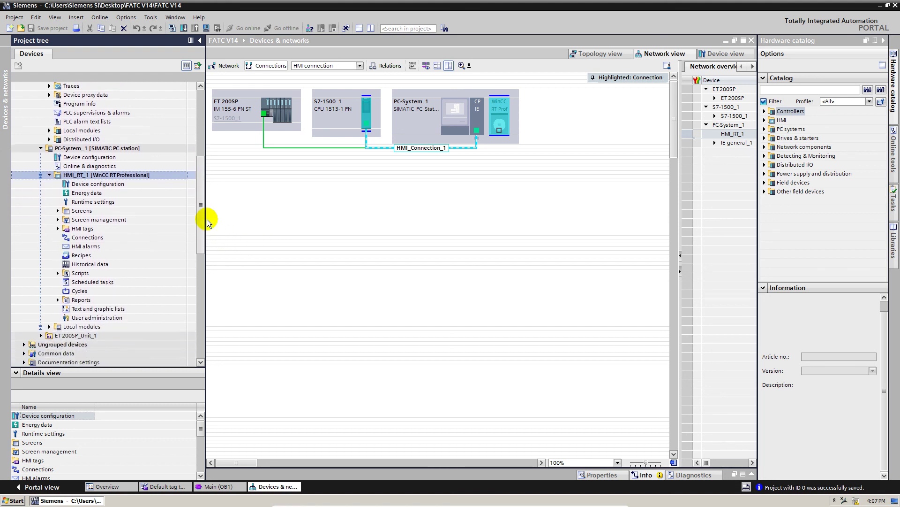
{"action": "scroll", "coordinate": [202, 218], "scroll_direction": "down", "scroll_amount": 1}
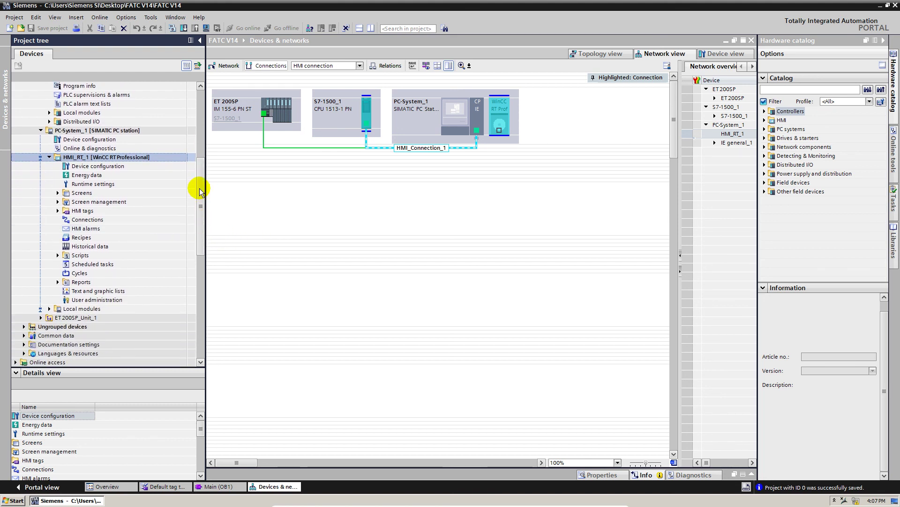
{"action": "double_click", "coordinate": [86, 212]}
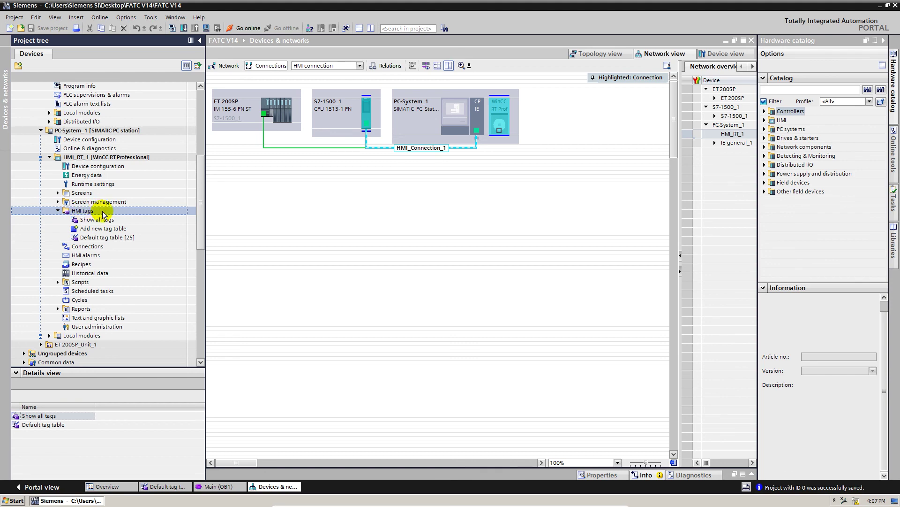
{"action": "double_click", "coordinate": [108, 238]}
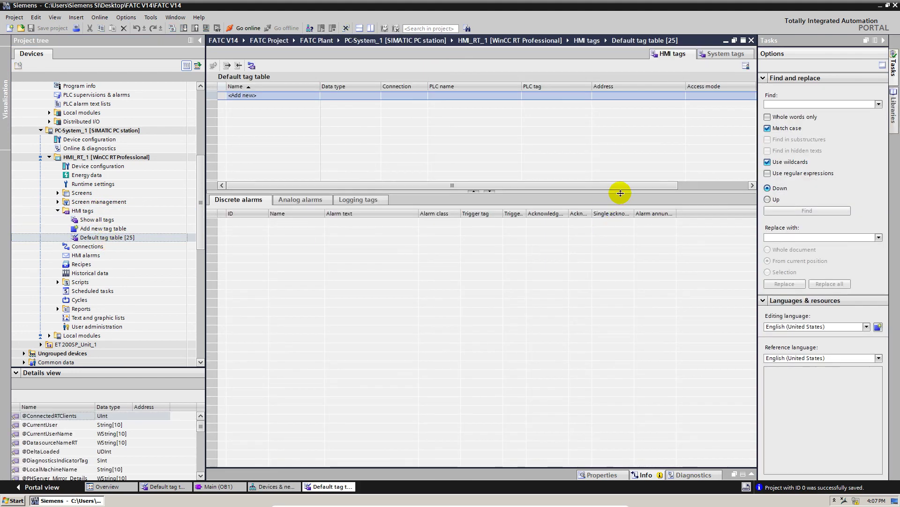
Add an HMI tag named PP101FBR-DB to the default tag table and assign it to HMI_Connection_1
{"action": "left_click_drag", "start_coordinate": [620, 191], "coordinate": [630, 280]}
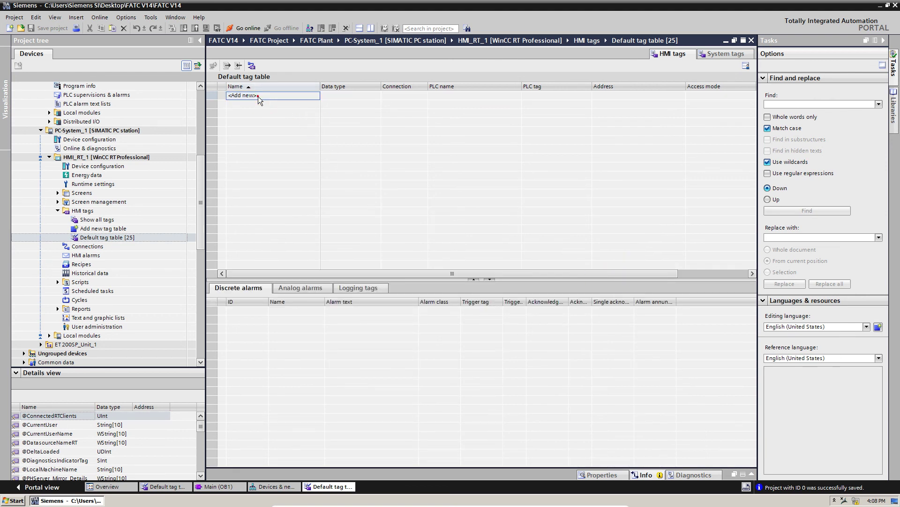
{"action": "double_click", "coordinate": [260, 97]}
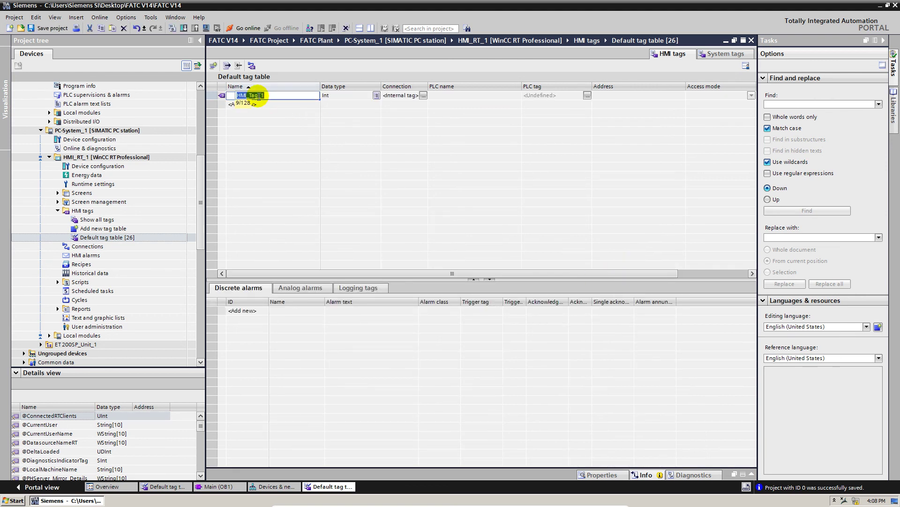
{"action": "type", "text": "PP101FBR-DB"}
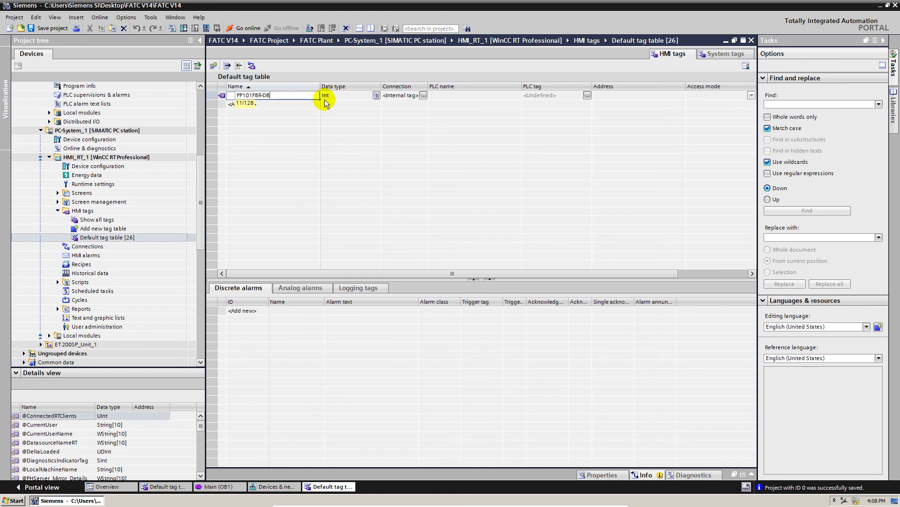
{"action": "left_click", "coordinate": [326, 99]}
{"action": "left_click", "coordinate": [424, 96]}
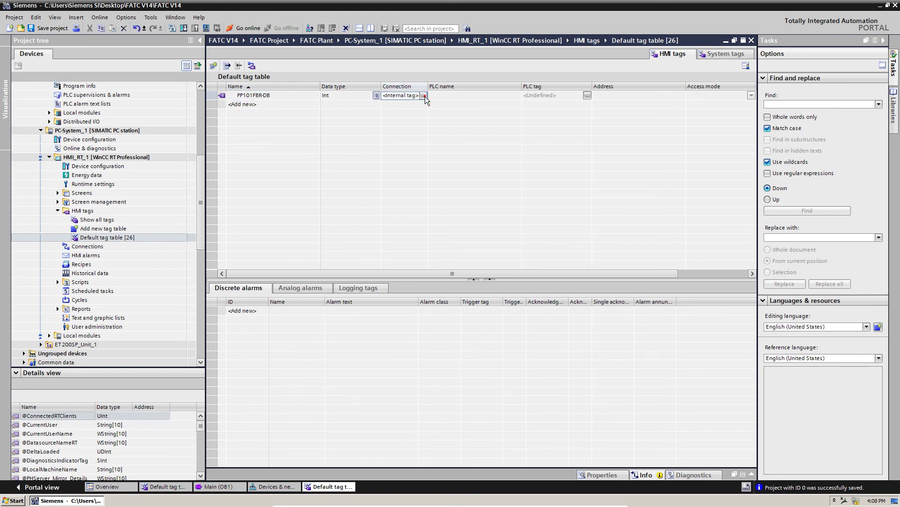
{"action": "left_click", "coordinate": [423, 96]}
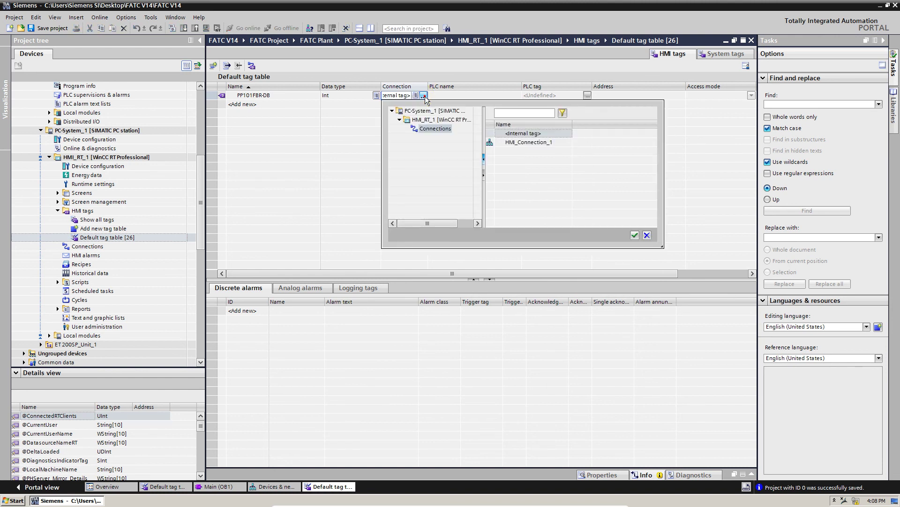
{"action": "double_click", "coordinate": [530, 143]}
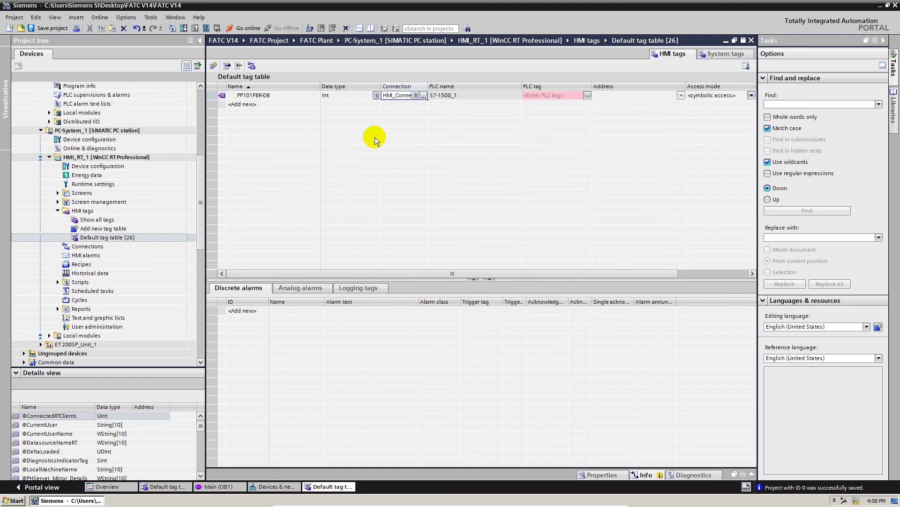
Set the PP101FBR-DB tag's data type to Digital_UDT V 1.0.0 and widen the data type column
{"action": "left_click", "coordinate": [353, 96]}
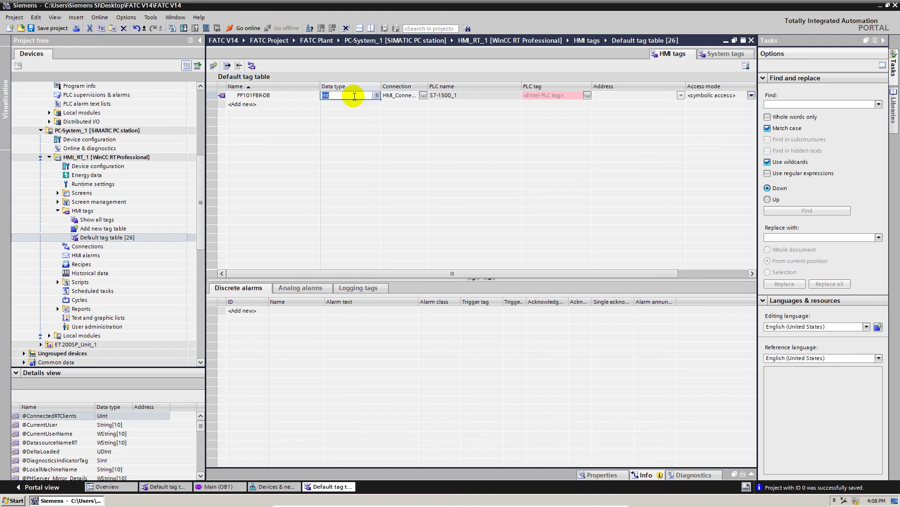
{"action": "type", "text": "di"}
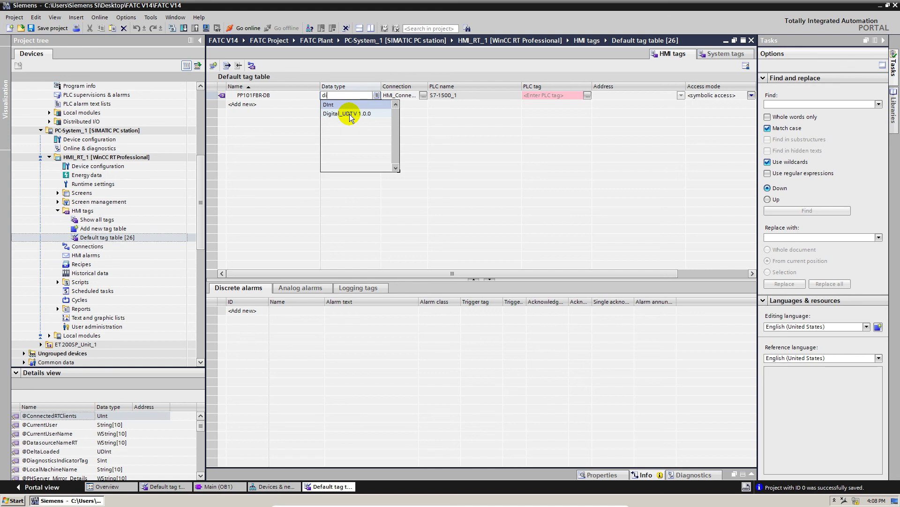
{"action": "left_click", "coordinate": [351, 114]}
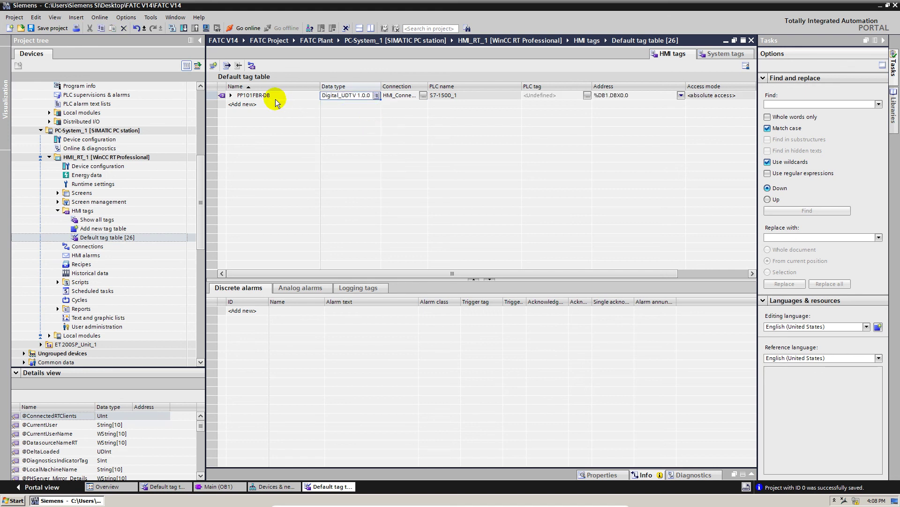
{"action": "left_click_drag", "start_coordinate": [381, 86], "coordinate": [440, 86]}
{"action": "left_click", "coordinate": [366, 96]}
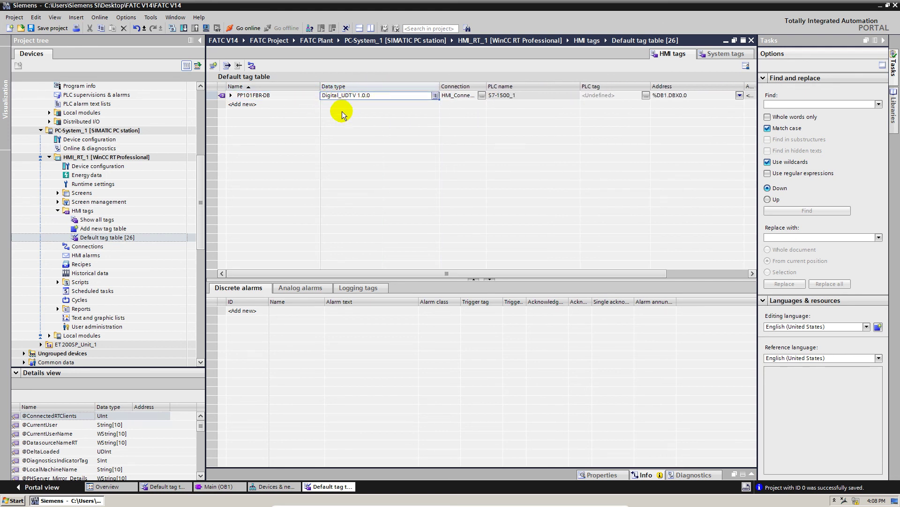
Expand the PP101FBR-DB tag to examine its structure elements, their data types and connections, and collapse it again
{"action": "left_click", "coordinate": [231, 95]}
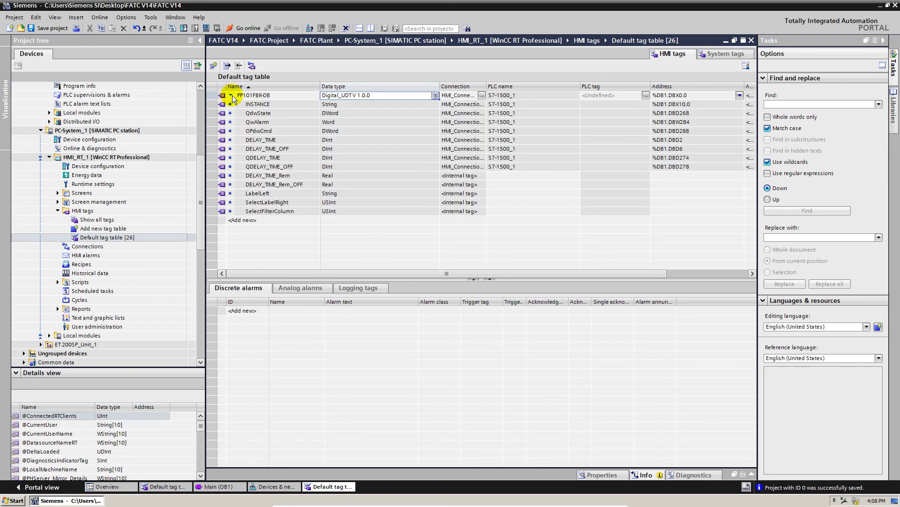
{"action": "left_click", "coordinate": [268, 167]}
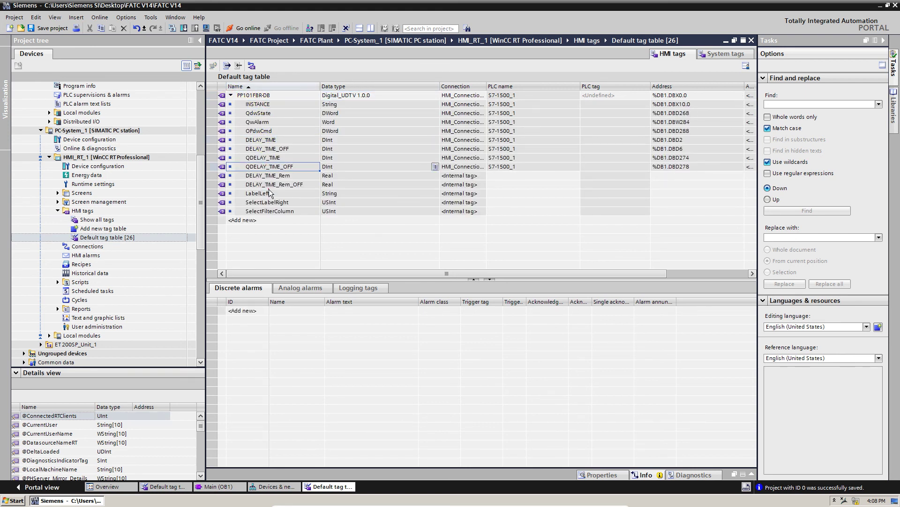
{"action": "left_click", "coordinate": [271, 113]}
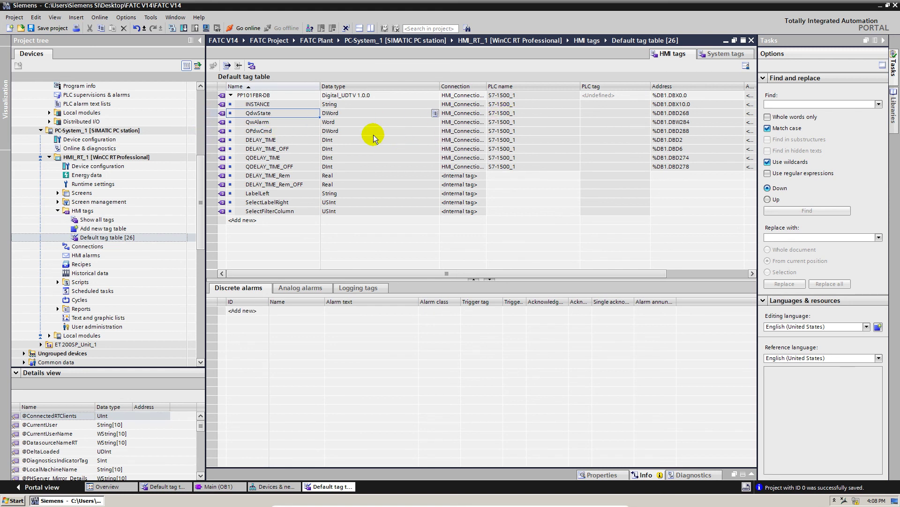
{"action": "left_click", "coordinate": [277, 176]}
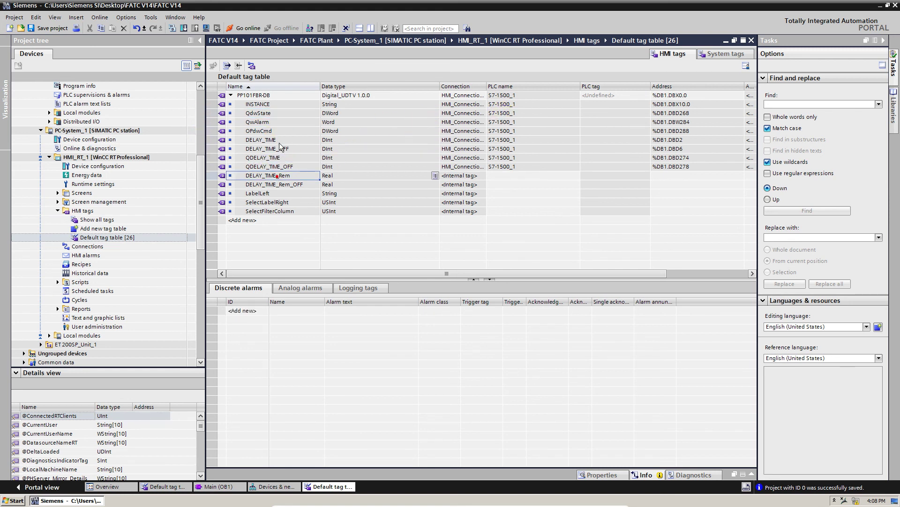
{"action": "left_click", "coordinate": [268, 104]}
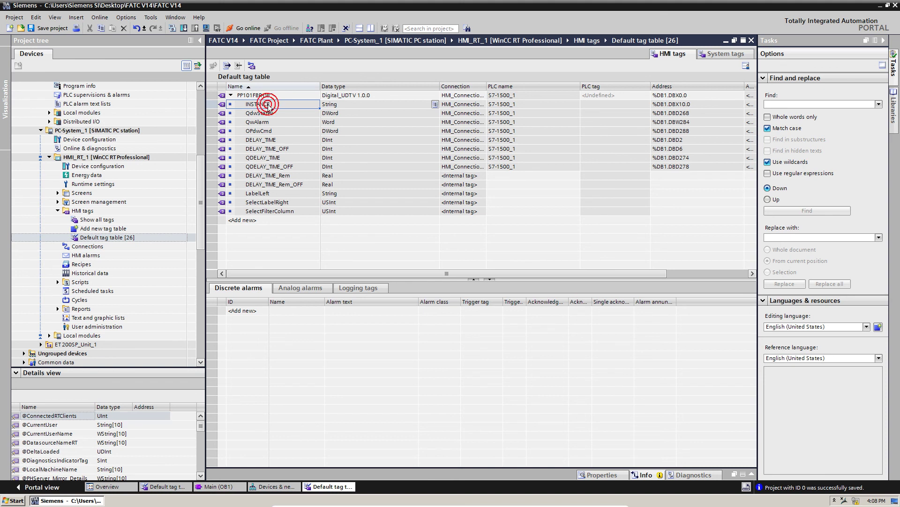
{"action": "left_click", "coordinate": [231, 95]}
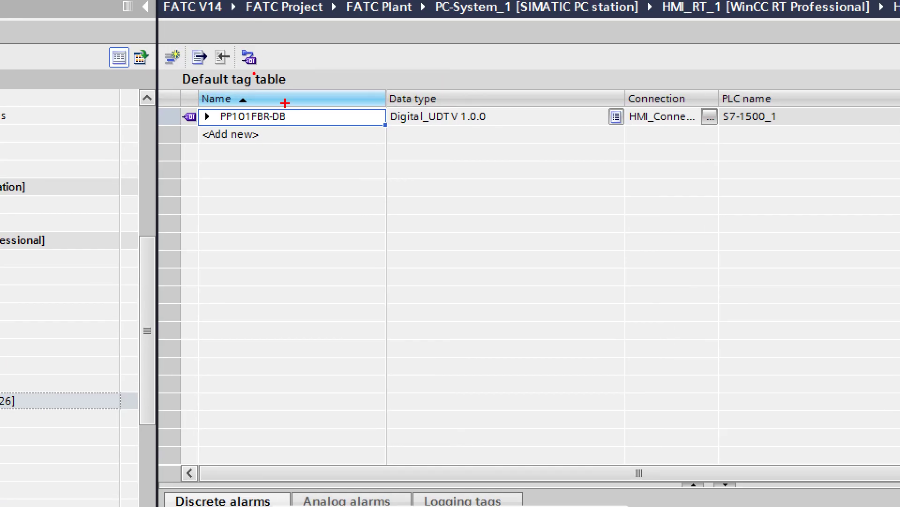
{"action": "mouse_move", "coordinate": [285, 103]}
{"action": "left_mouse_down"}
{"action": "mouse_move", "coordinate": [216, 99]}
{"action": "mouse_move", "coordinate": [276, 107]}
{"action": "left_mouse_up"}
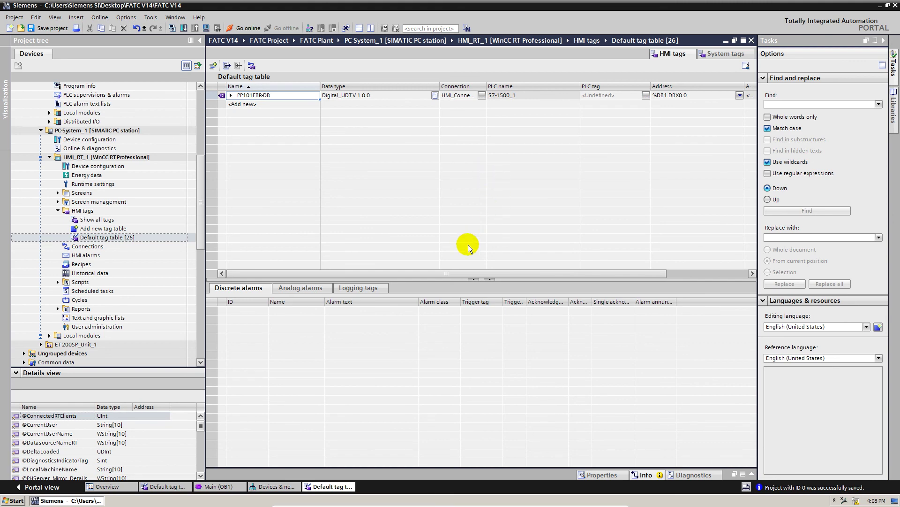
Check the PP101FBR-DB tag's address against the data block numbers in S7-1500_1's program blocks, then collapse the PLC in the project tree
{"action": "left_click_drag", "start_coordinate": [468, 273], "coordinate": [510, 273]}
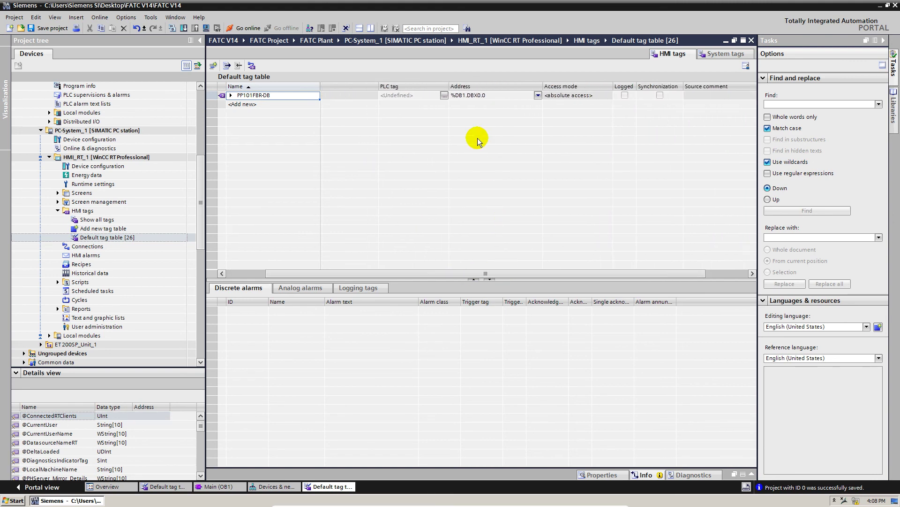
{"action": "left_click", "coordinate": [464, 97]}
{"action": "left_click_drag", "start_coordinate": [456, 99], "coordinate": [463, 100]}
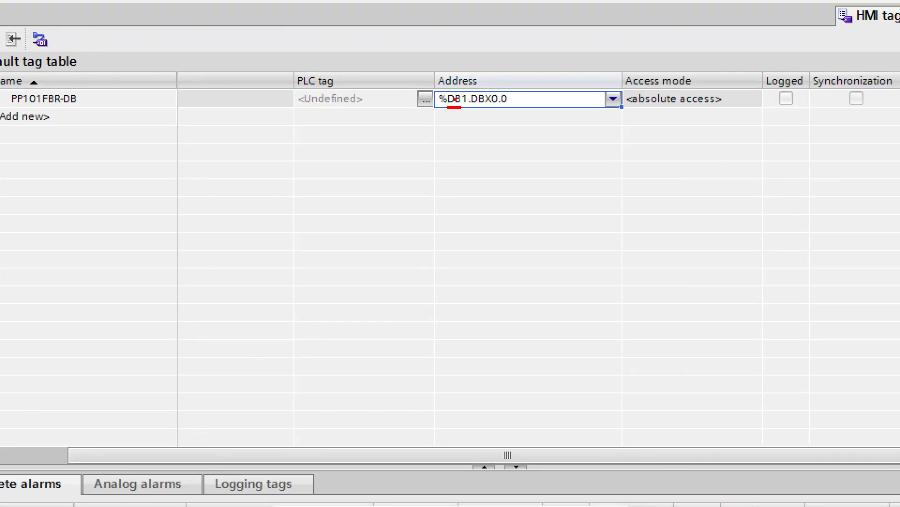
{"action": "left_click_drag", "start_coordinate": [204, 177], "coordinate": [201, 111]}
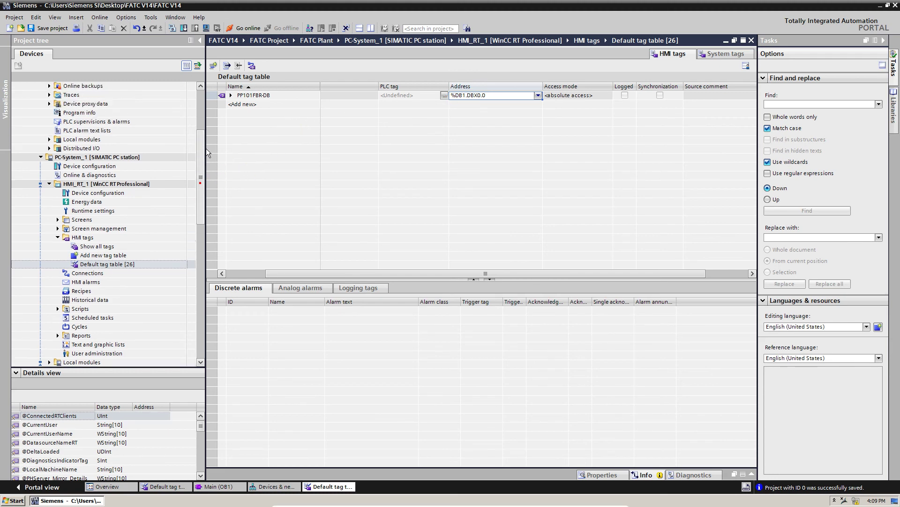
{"action": "double_click", "coordinate": [68, 157]}
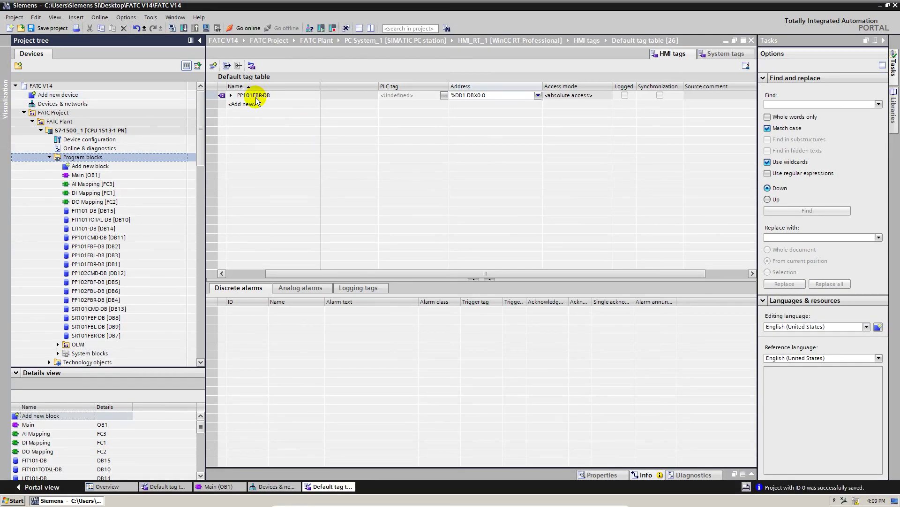
{"action": "left_click", "coordinate": [314, 161]}
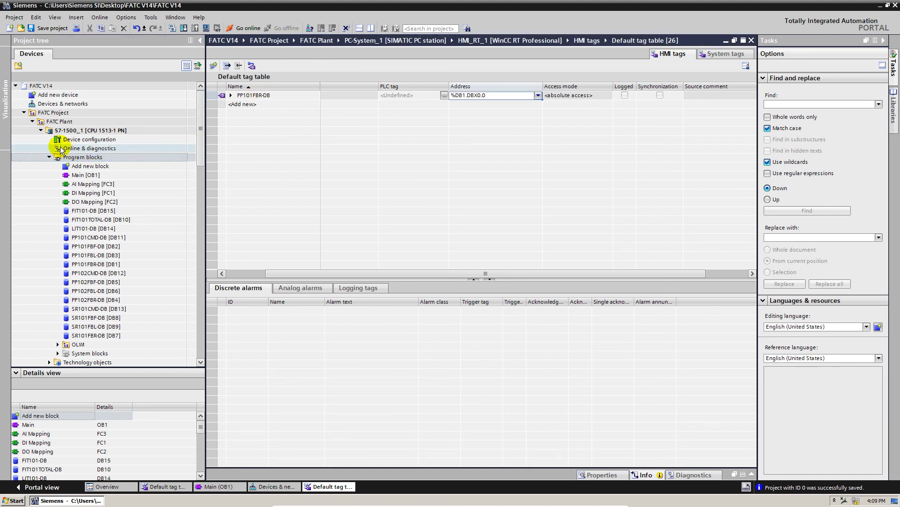
{"action": "left_click", "coordinate": [41, 130]}
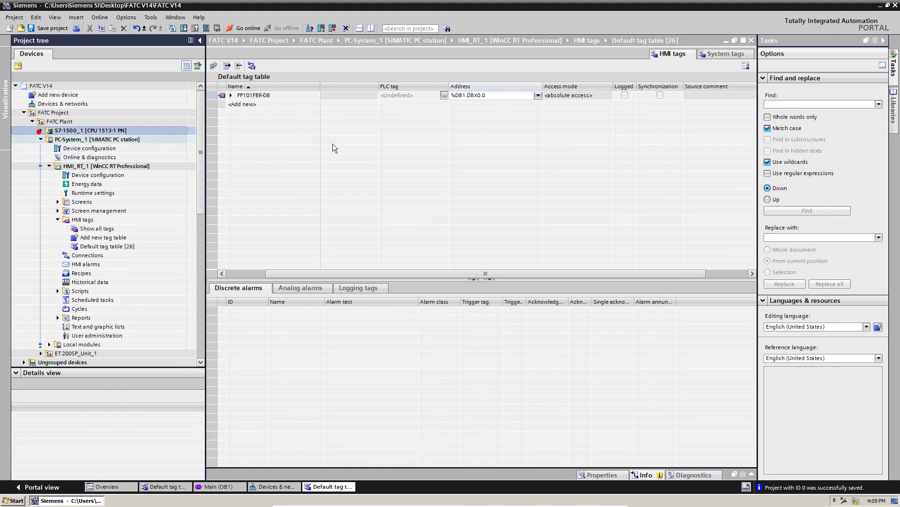
Export the HMI tags to HMITags.xlsx in the FATC Sharing folder
{"action": "left_click", "coordinate": [228, 66]}
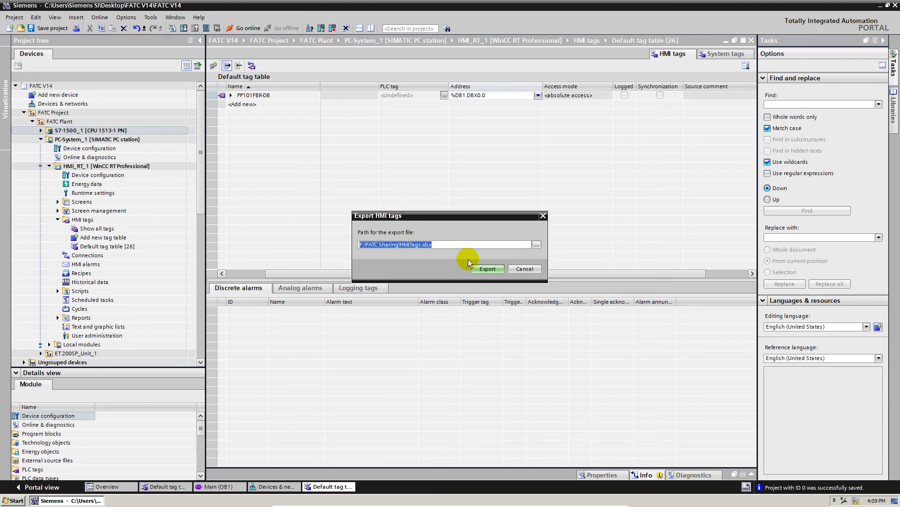
{"action": "left_click", "coordinate": [486, 271]}
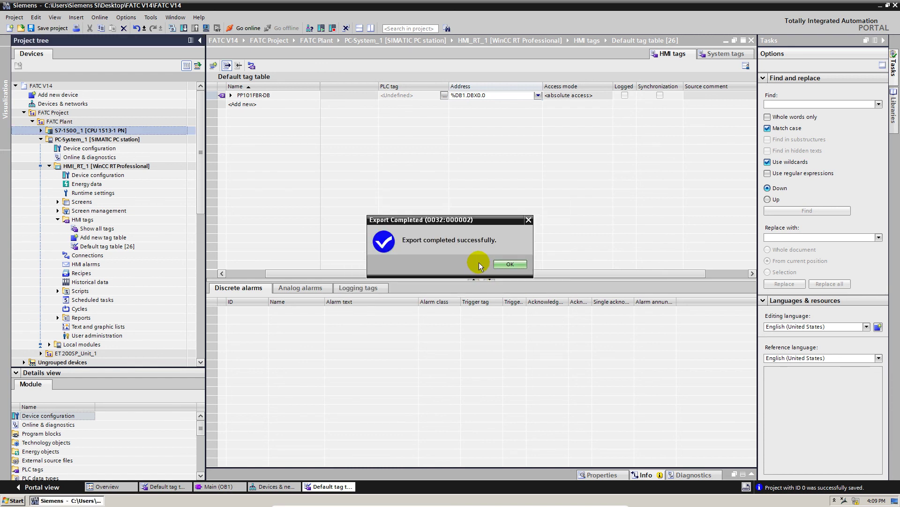
{"action": "left_click", "coordinate": [509, 264]}
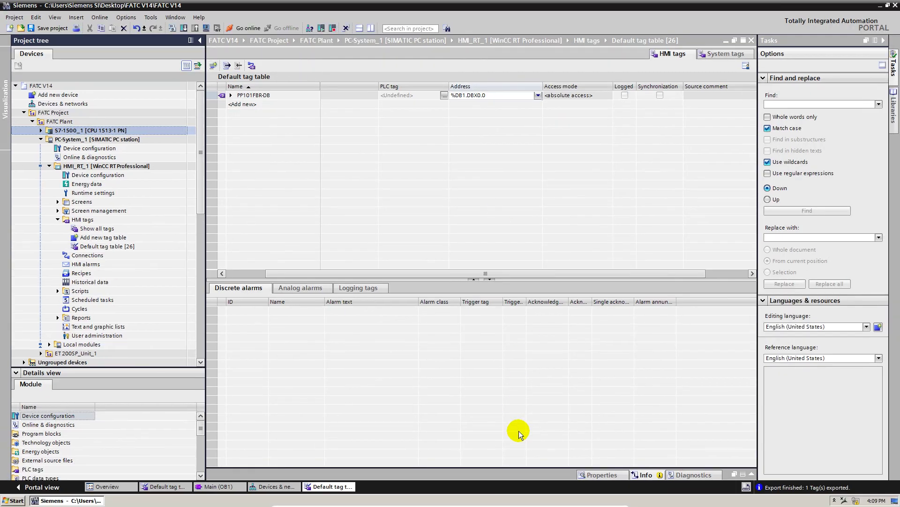
Switch to the host computer, open HMITags from the FATC Sharing folder in Excel, and widen the Name column to fit its contents
{"action": "mouse_move", "coordinate": [561, 504]}
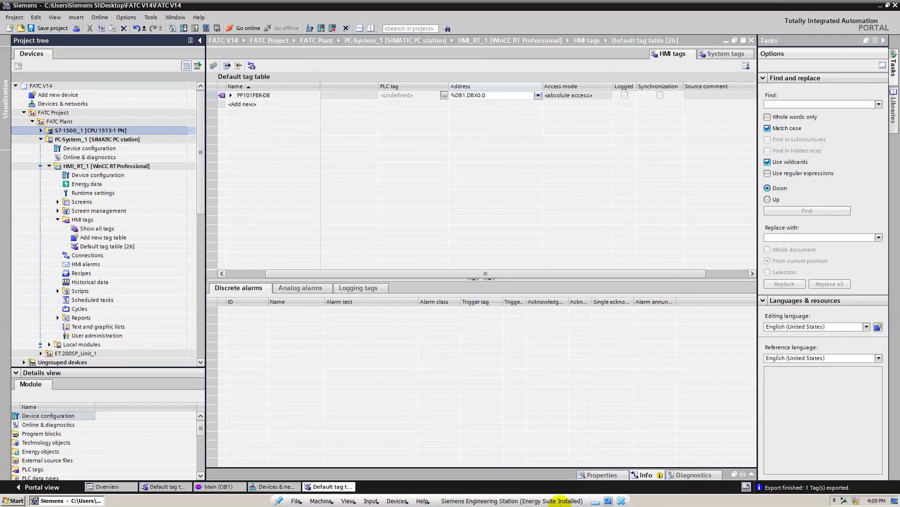
{"action": "left_click", "coordinate": [594, 503]}
{"action": "key", "text": "super"}
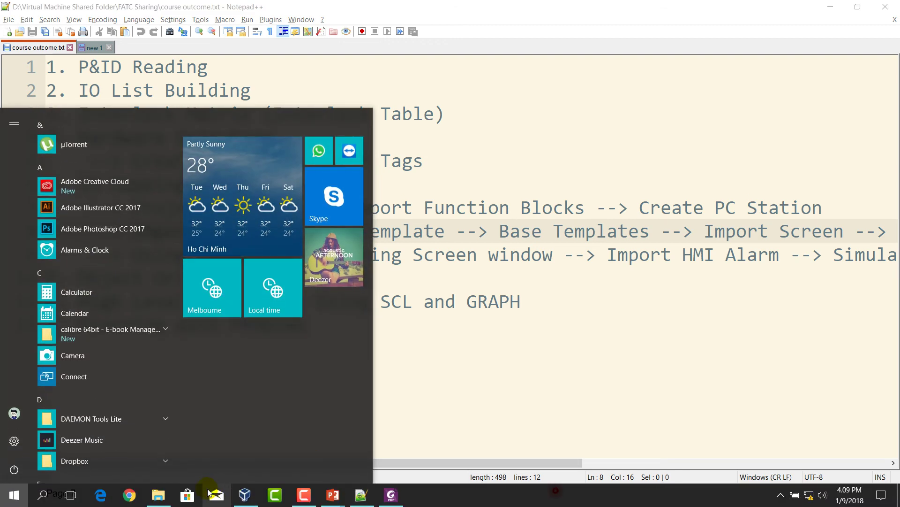
{"action": "left_click", "coordinate": [209, 493]}
{"action": "left_click", "coordinate": [470, 363]}
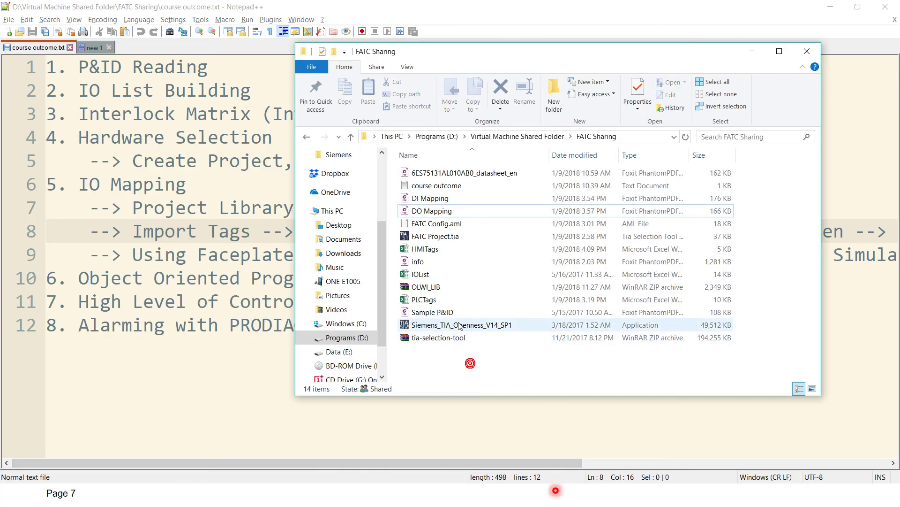
{"action": "double_click", "coordinate": [439, 249]}
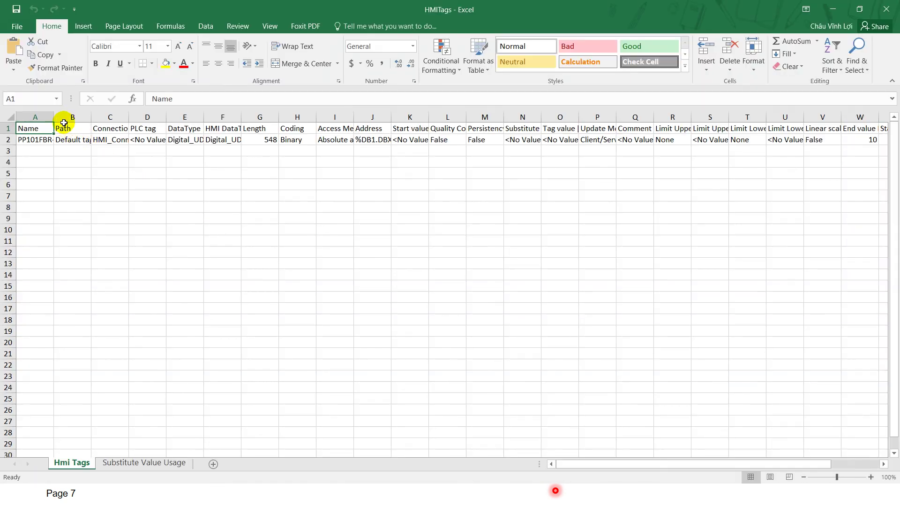
{"action": "double_click", "coordinate": [54, 118]}
{"action": "left_click", "coordinate": [232, 256]}
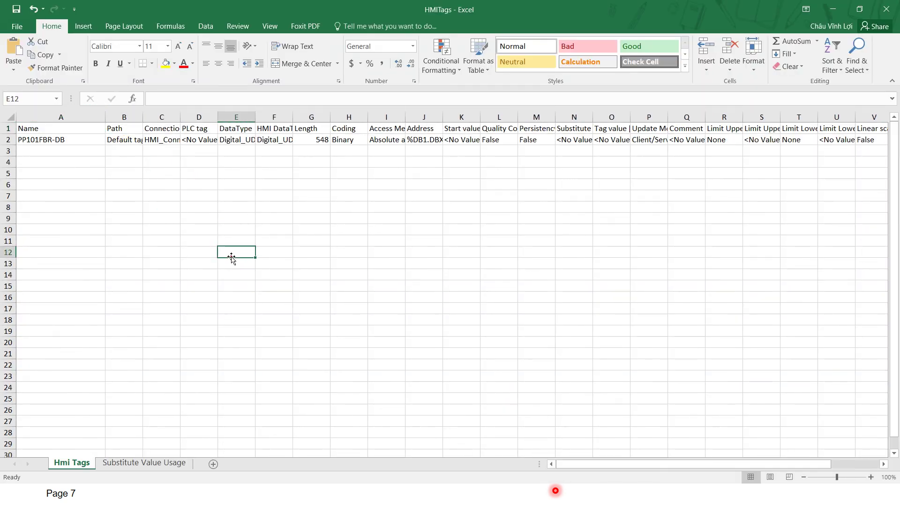
Open the PLCTags workbook from the FATC Sharing folder and place it side by side with HMITags
{"action": "key", "text": "super"}
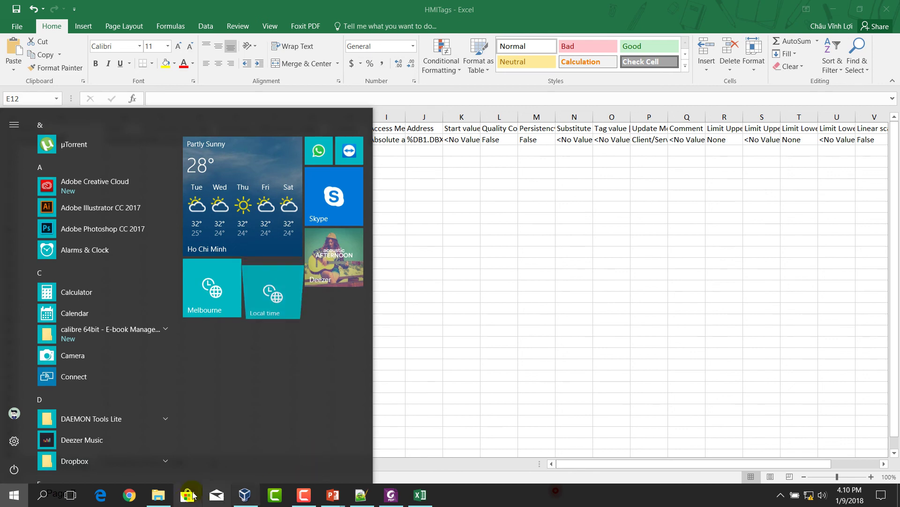
{"action": "key", "text": "alt+Tab"}
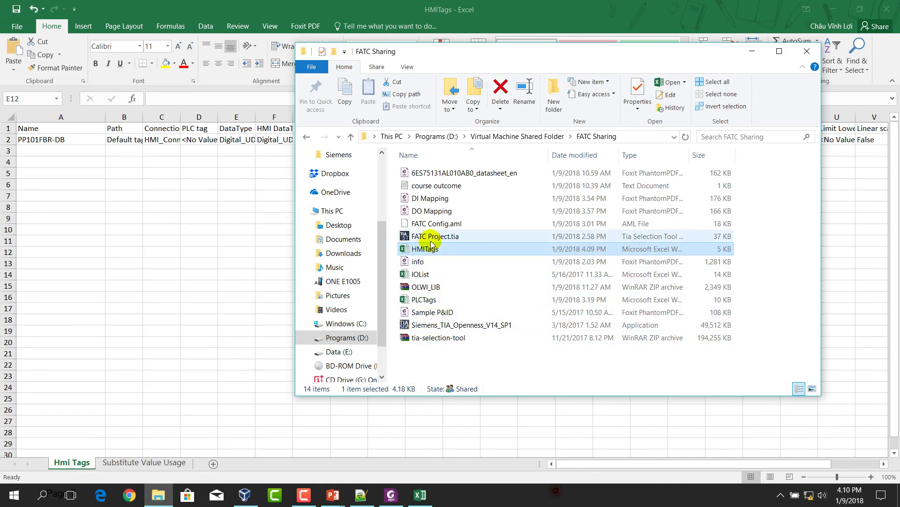
{"action": "double_click", "coordinate": [435, 303]}
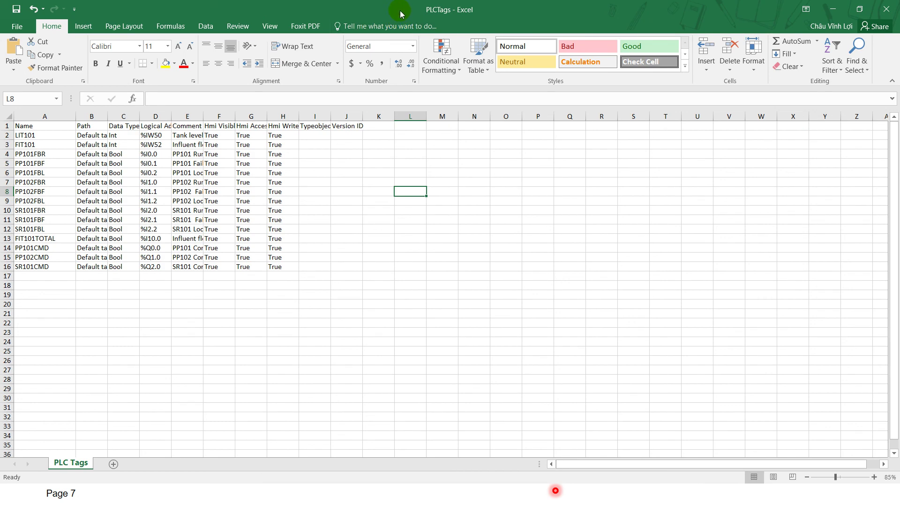
{"action": "left_click_drag", "start_coordinate": [401, 14], "coordinate": [898, 94]}
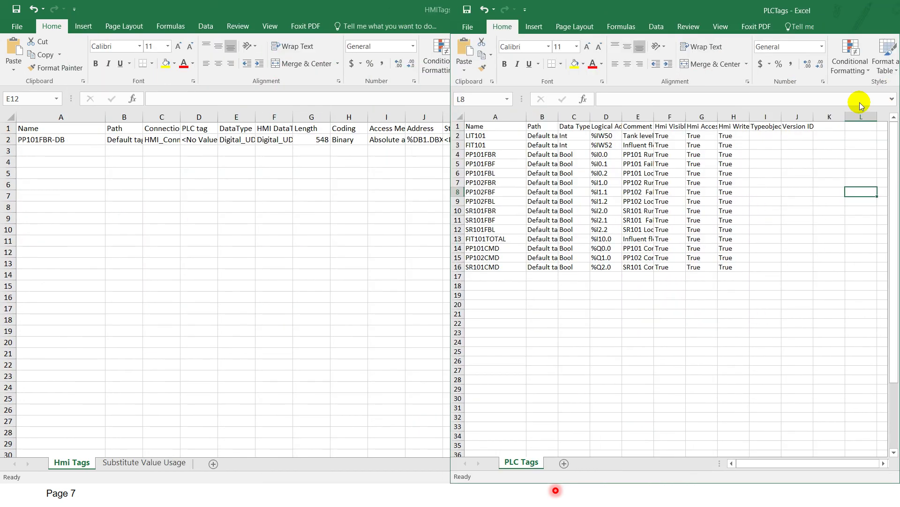
Review the tag names from LIT101 to SR101CMD in the PLCTags workbook and close that workbook
{"action": "left_click", "coordinate": [183, 120]}
{"action": "left_click", "coordinate": [526, 235]}
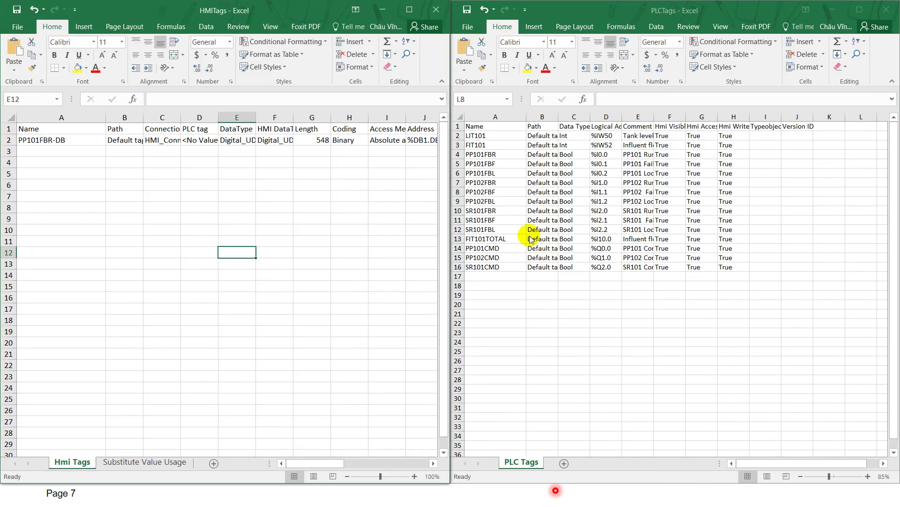
{"action": "left_click_drag", "start_coordinate": [485, 136], "coordinate": [478, 267]}
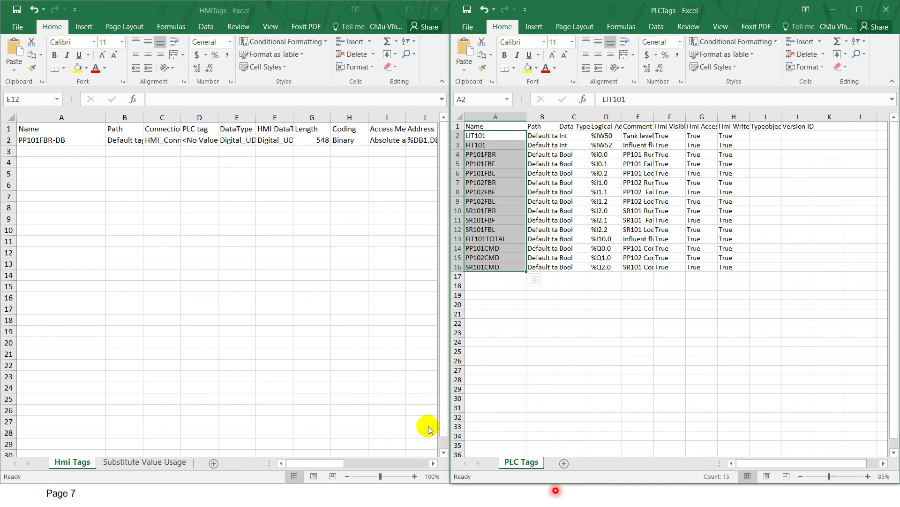
{"action": "left_click_drag", "start_coordinate": [332, 463], "coordinate": [334, 463]}
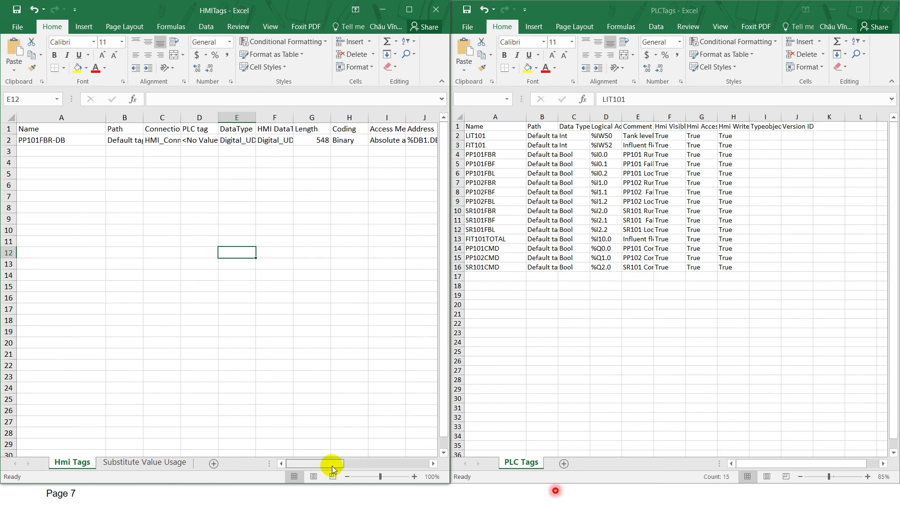
{"action": "left_click", "coordinate": [669, 362]}
{"action": "left_click", "coordinate": [838, 239]}
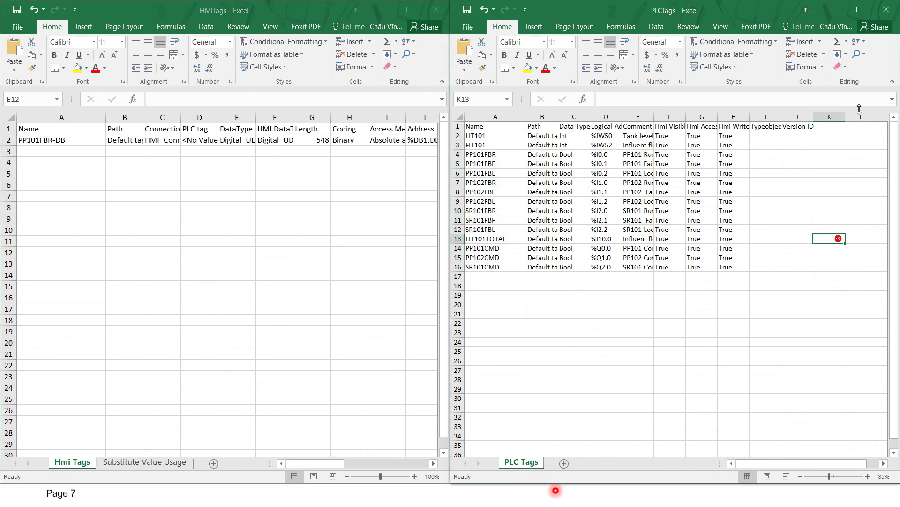
{"action": "left_click", "coordinate": [886, 13]}
{"action": "left_click", "coordinate": [756, 319]}
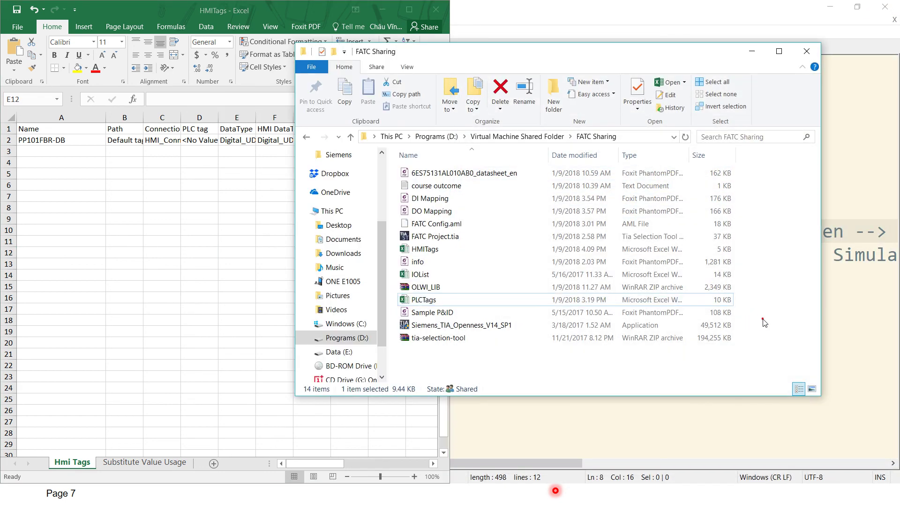
Maximize the HMITags workbook and widen its Address and Access Method columns to show their full contents
{"action": "key", "text": "super"}
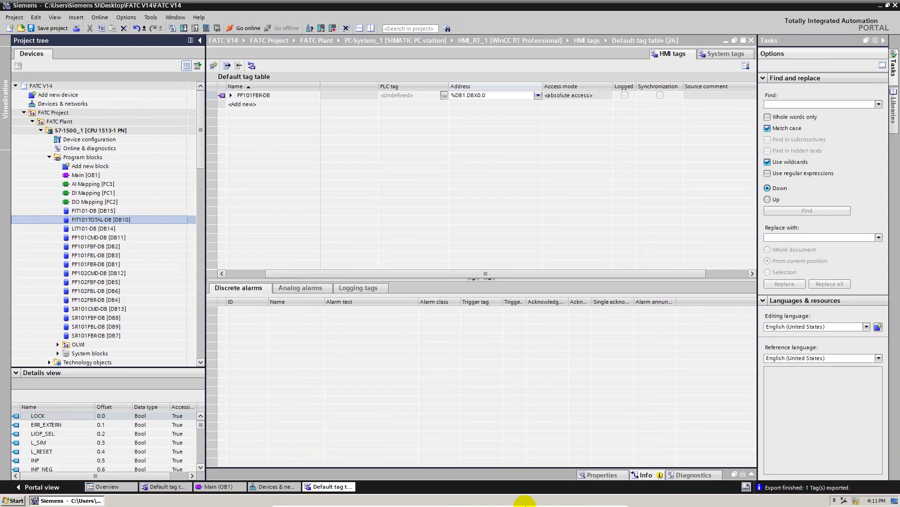
{"action": "left_click", "coordinate": [595, 499]}
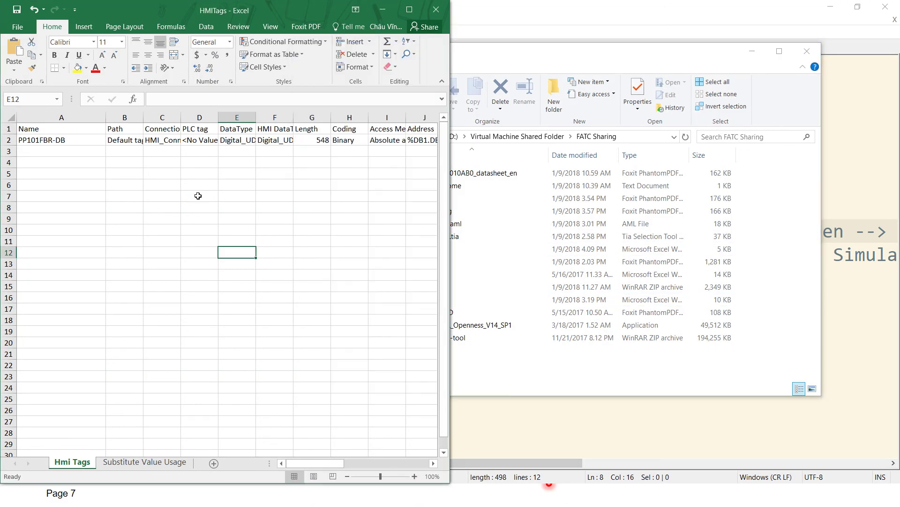
{"action": "left_click", "coordinate": [409, 10]}
{"action": "left_click", "coordinate": [418, 151]}
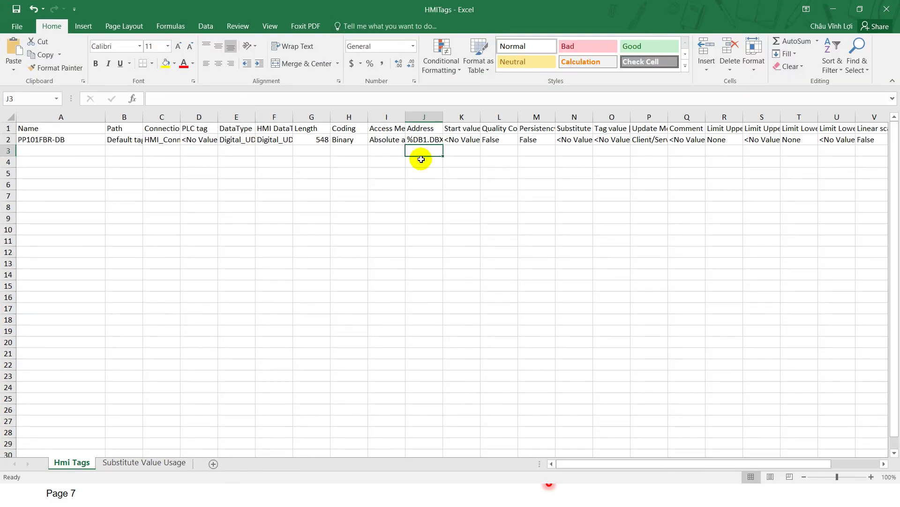
{"action": "left_click_drag", "start_coordinate": [443, 117], "coordinate": [498, 117]}
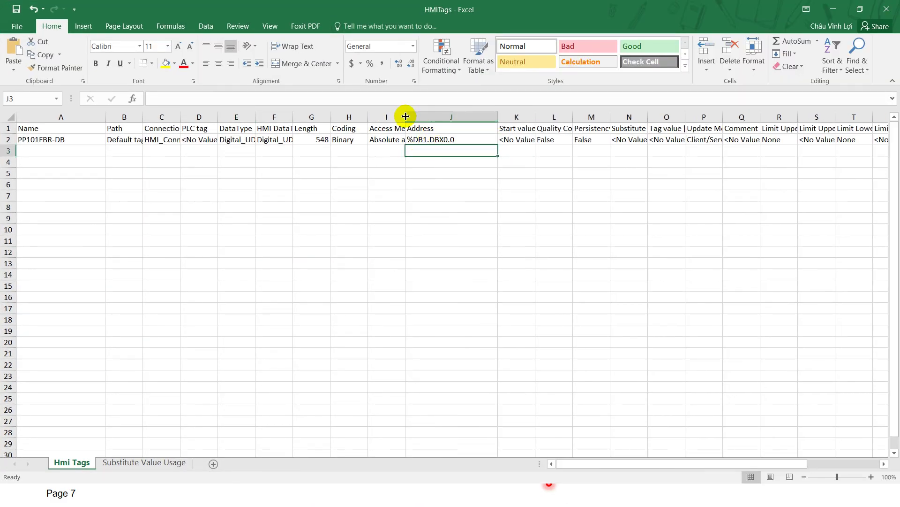
{"action": "left_click_drag", "start_coordinate": [405, 117], "coordinate": [430, 117]}
{"action": "left_click", "coordinate": [78, 150]}
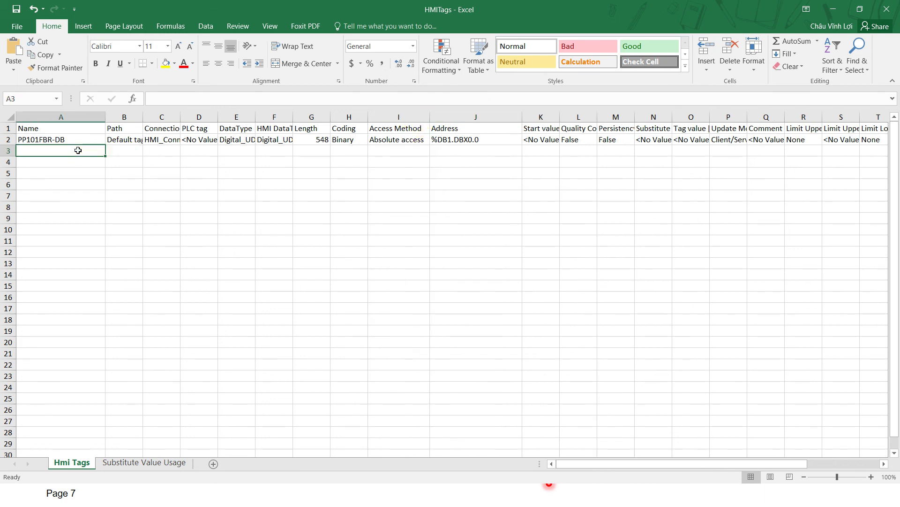
Open the IOList workbook from the FATC Sharing folder
{"action": "key", "text": "super"}
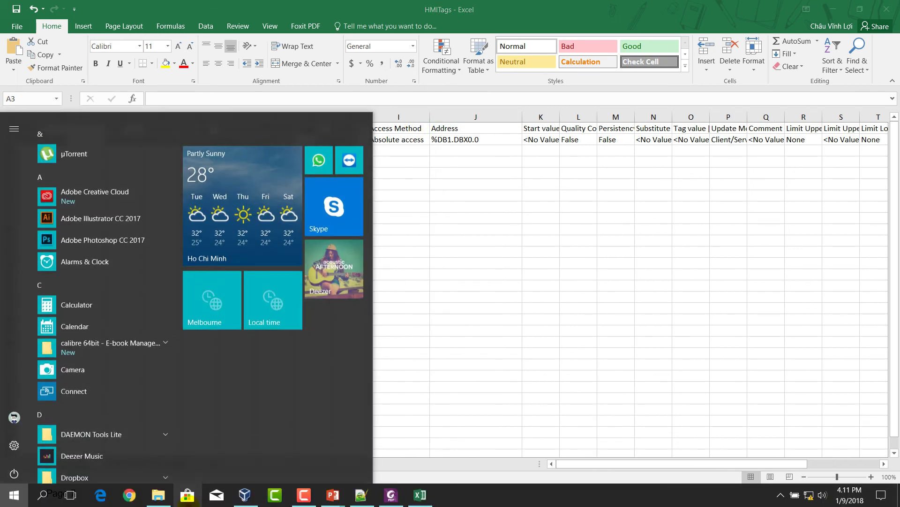
{"action": "left_click", "coordinate": [422, 495]}
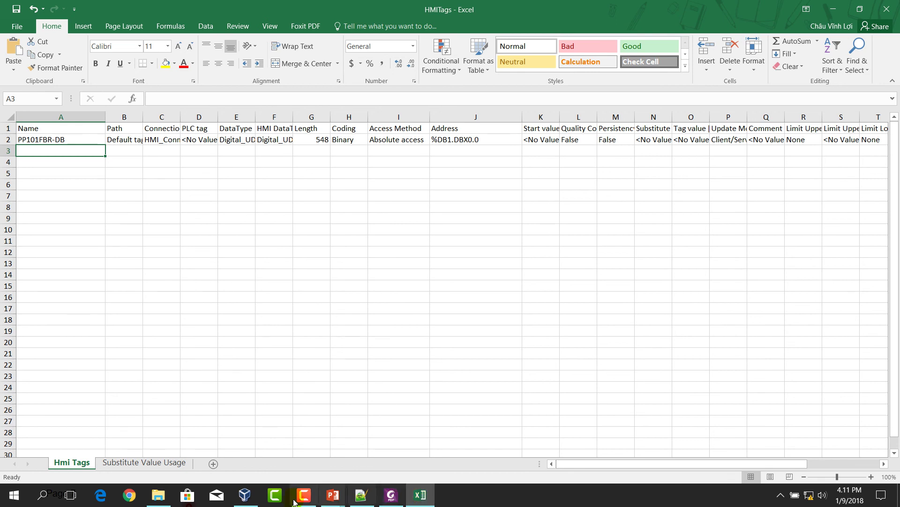
{"action": "left_click", "coordinate": [159, 495]}
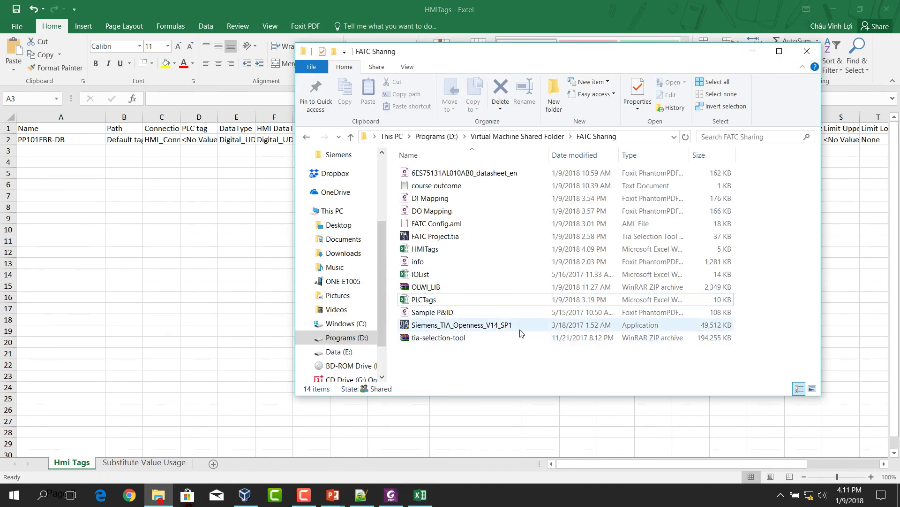
{"action": "left_click", "coordinate": [429, 274]}
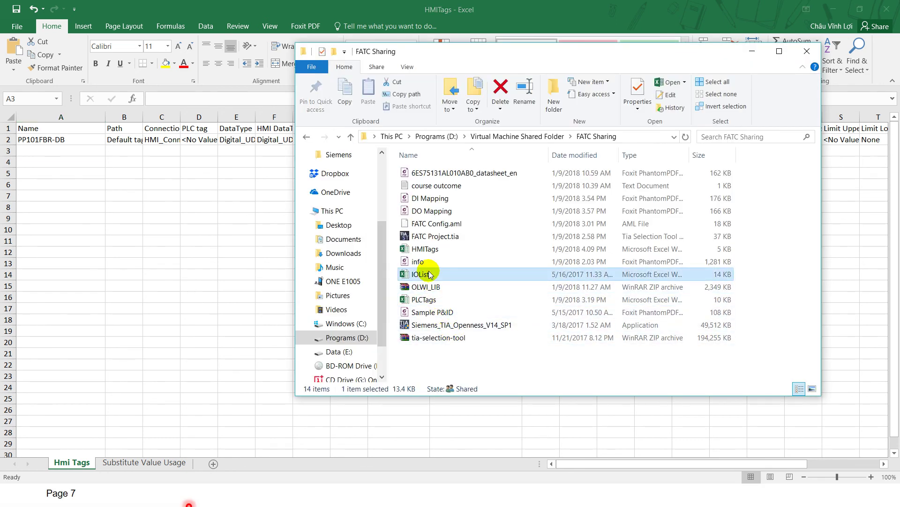
{"action": "double_click", "coordinate": [429, 274]}
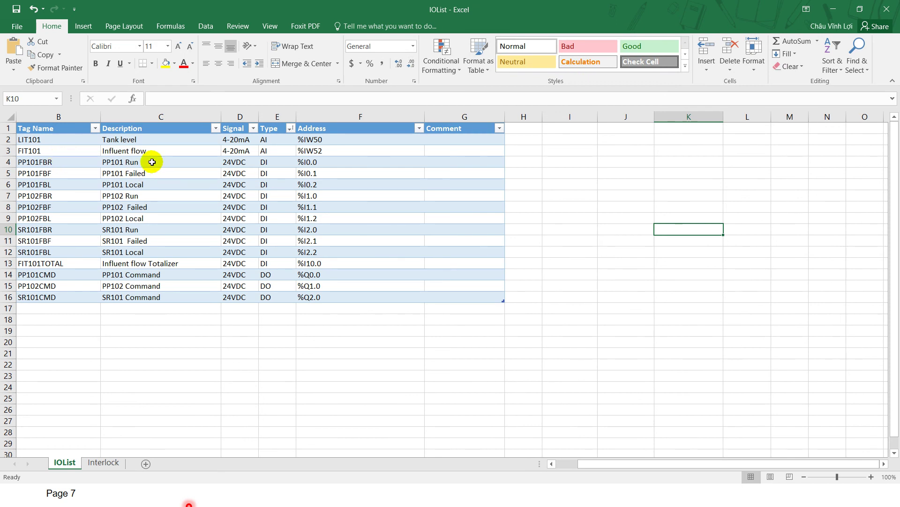
Copy the tag names PP101FBF to FIT101TOTAL from IOList into the Name column of HMITags, starting at A3
{"action": "left_click_drag", "start_coordinate": [53, 173], "coordinate": [54, 263]}
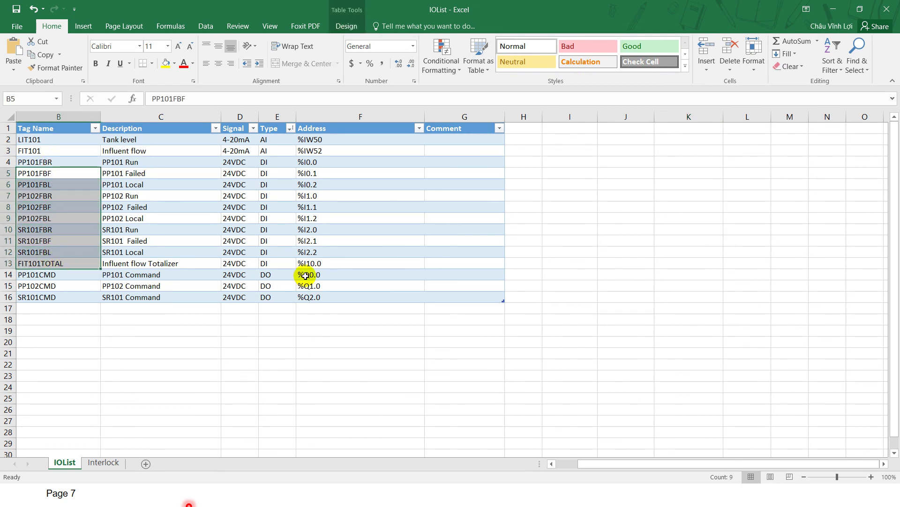
{"action": "key", "text": "ctrl+c"}
{"action": "key", "text": "super"}
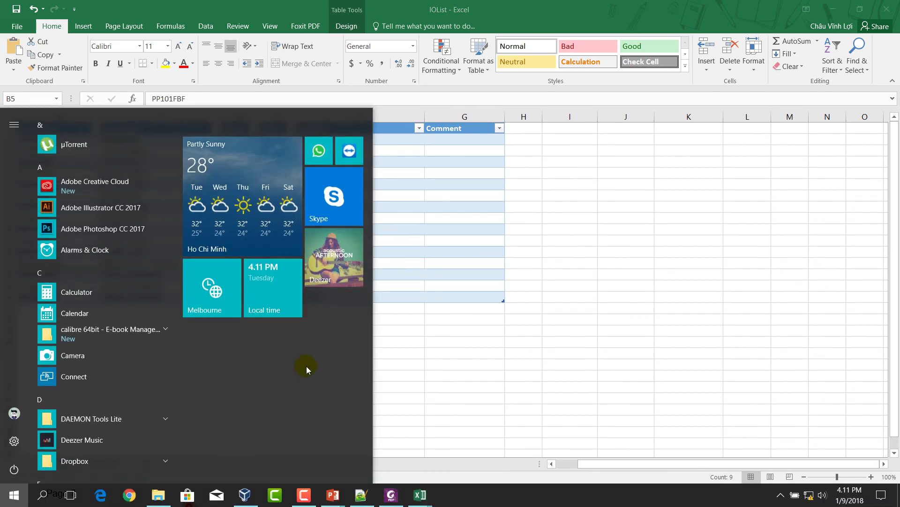
{"action": "mouse_move", "coordinate": [420, 495]}
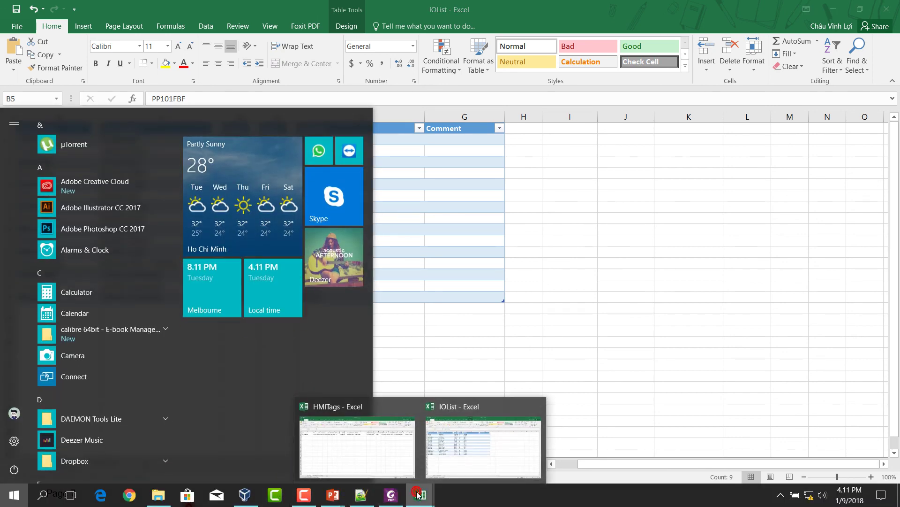
{"action": "left_click", "coordinate": [356, 441]}
{"action": "left_click_drag", "start_coordinate": [48, 152], "coordinate": [79, 388]}
{"action": "right_click", "coordinate": [74, 254]}
{"action": "left_click", "coordinate": [115, 57]}
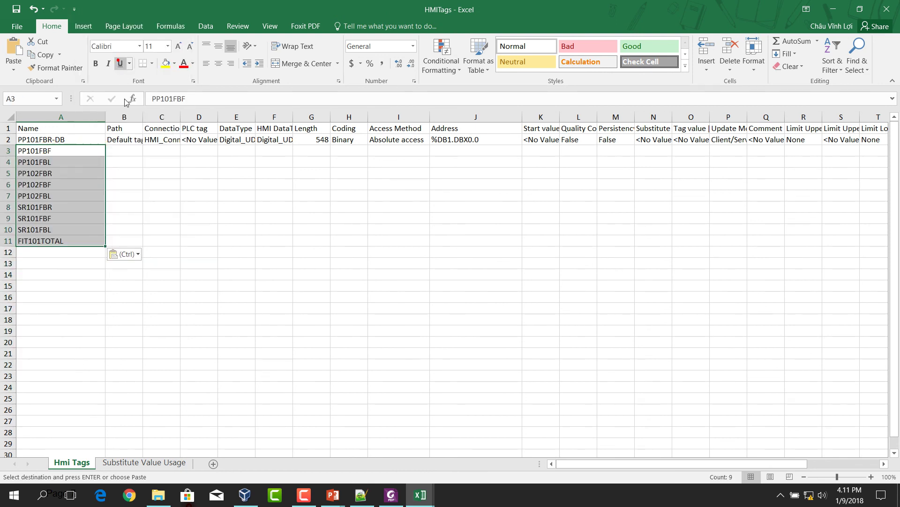
{"action": "left_click", "coordinate": [164, 212]}
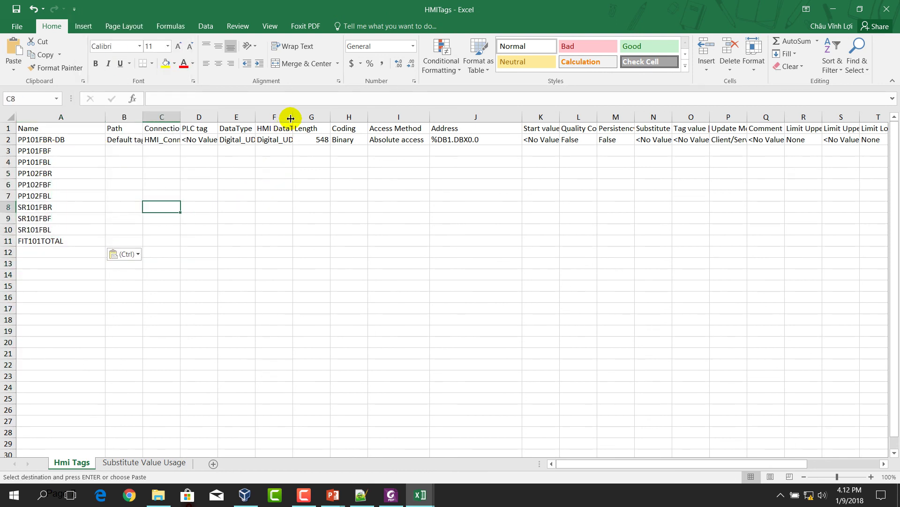
Widen the DataType and HMI DataType columns and copy PP101FBR-DB's Path to Access Method values into rows 3 to 11
{"action": "left_click_drag", "start_coordinate": [293, 116], "coordinate": [368, 116]}
{"action": "left_click_drag", "start_coordinate": [255, 116], "coordinate": [278, 117]}
{"action": "left_click_drag", "start_coordinate": [129, 139], "coordinate": [495, 139]}
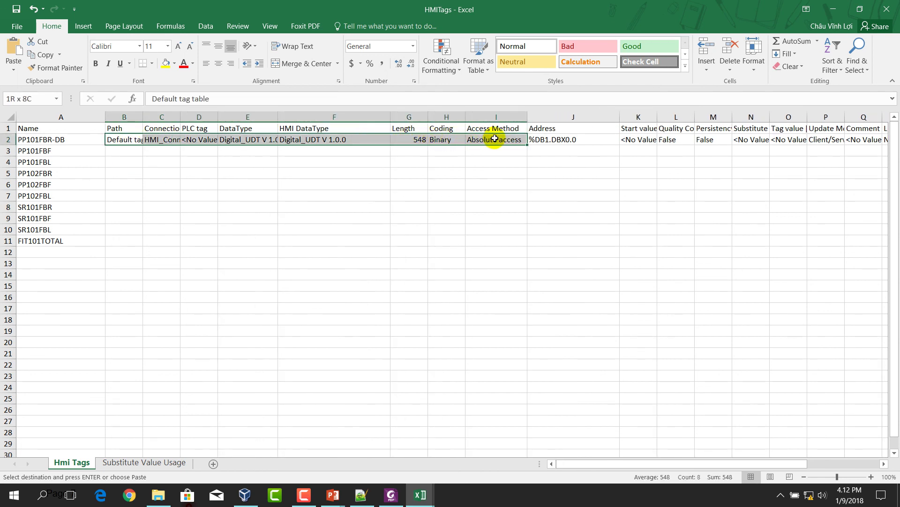
{"action": "key", "text": "ctrl+c"}
{"action": "left_click_drag", "start_coordinate": [124, 151], "coordinate": [486, 239]}
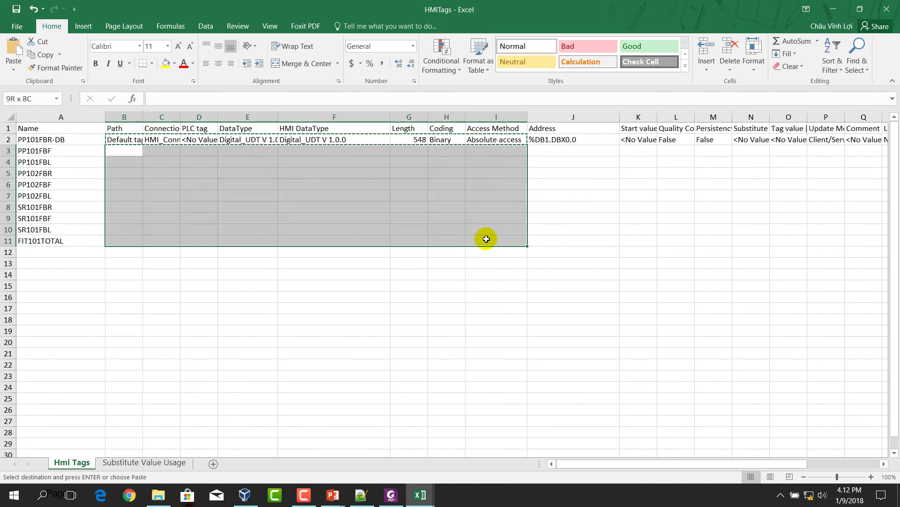
{"action": "key", "text": "ctrl+v"}
{"action": "left_click", "coordinate": [573, 286]}
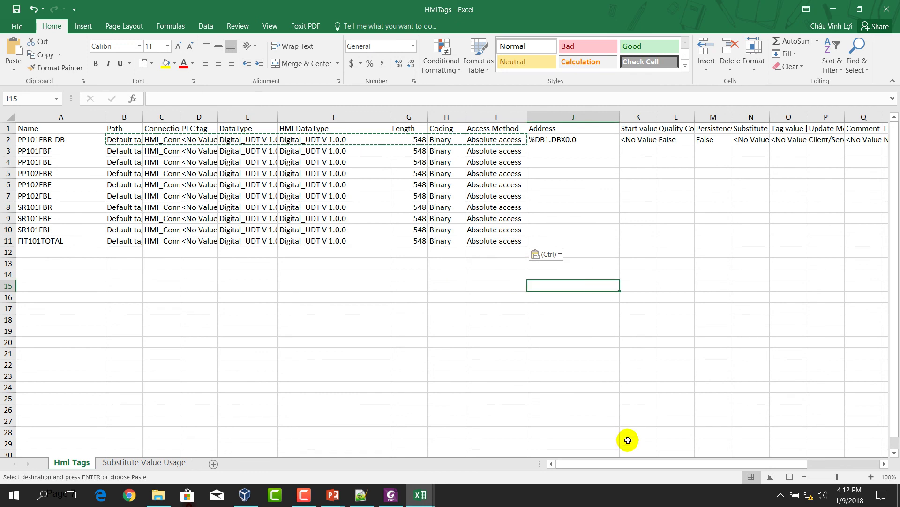
Copy row 2's values from Start value through Synchronization (K2:AA2) into rows 3 to 11
{"action": "left_click_drag", "start_coordinate": [642, 463], "coordinate": [711, 462]}
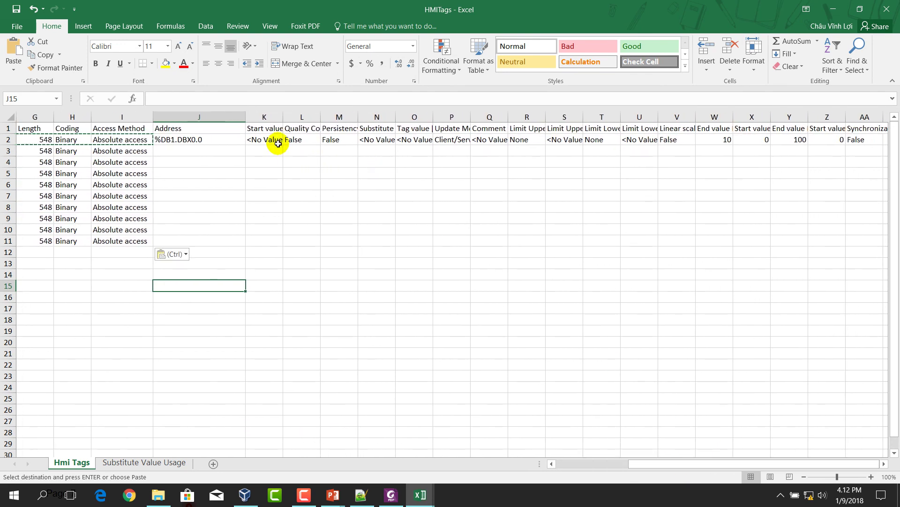
{"action": "left_click_drag", "start_coordinate": [278, 143], "coordinate": [871, 138]}
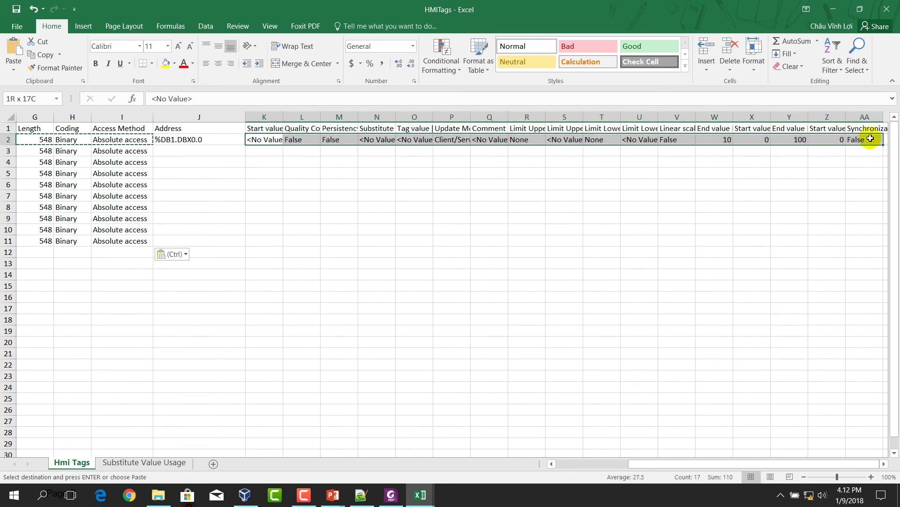
{"action": "key", "text": "ctrl+c"}
{"action": "left_click_drag", "start_coordinate": [267, 153], "coordinate": [858, 243]}
{"action": "key", "text": "ctrl+v"}
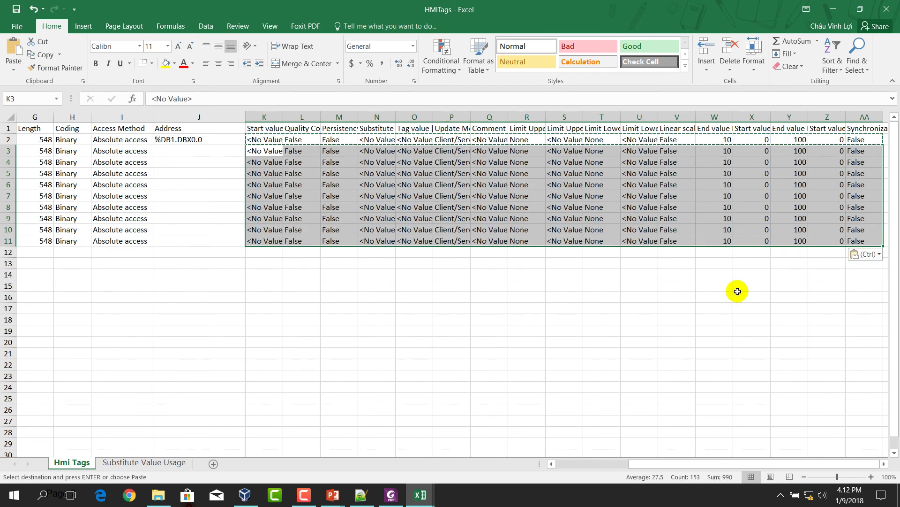
{"action": "left_click", "coordinate": [737, 291]}
{"action": "left_click", "coordinate": [599, 260]}
{"action": "left_click", "coordinate": [540, 294]}
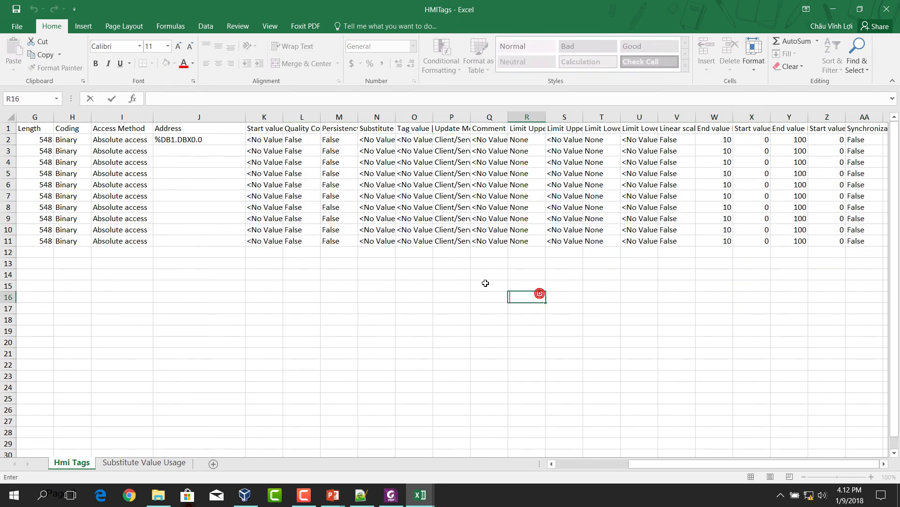
{"action": "left_click", "coordinate": [469, 283]}
{"action": "left_click", "coordinate": [174, 139]}
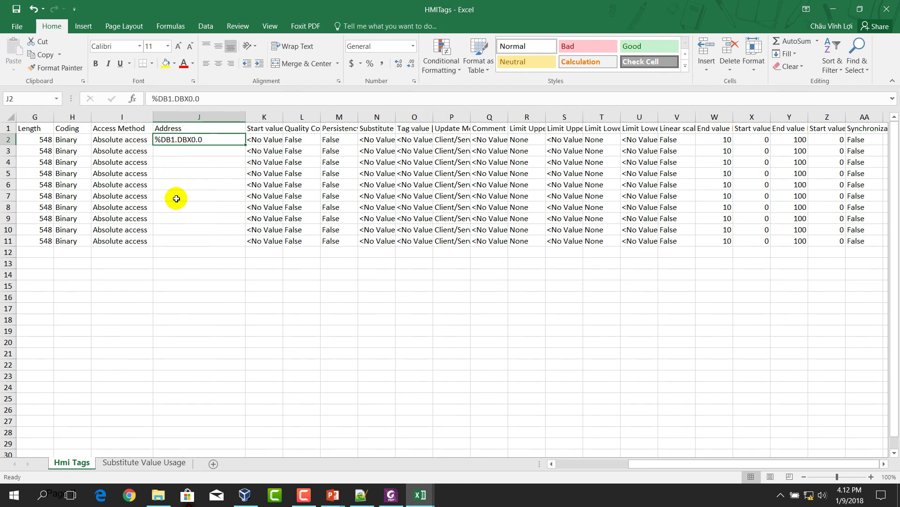
{"action": "mouse_move", "coordinate": [247, 144]}
{"action": "left_mouse_down"}
{"action": "mouse_move", "coordinate": [236, 242]}
{"action": "mouse_move", "coordinate": [236, 141]}
{"action": "left_mouse_up"}
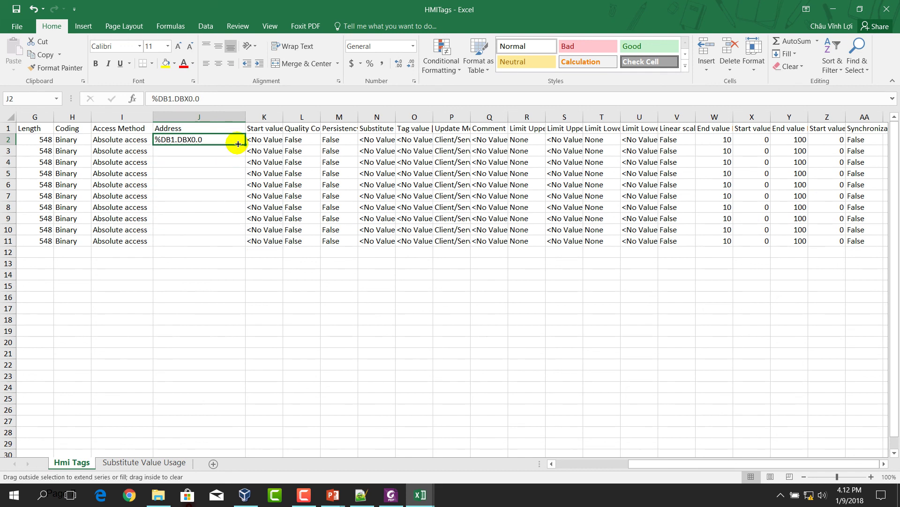
{"action": "left_click", "coordinate": [225, 260]}
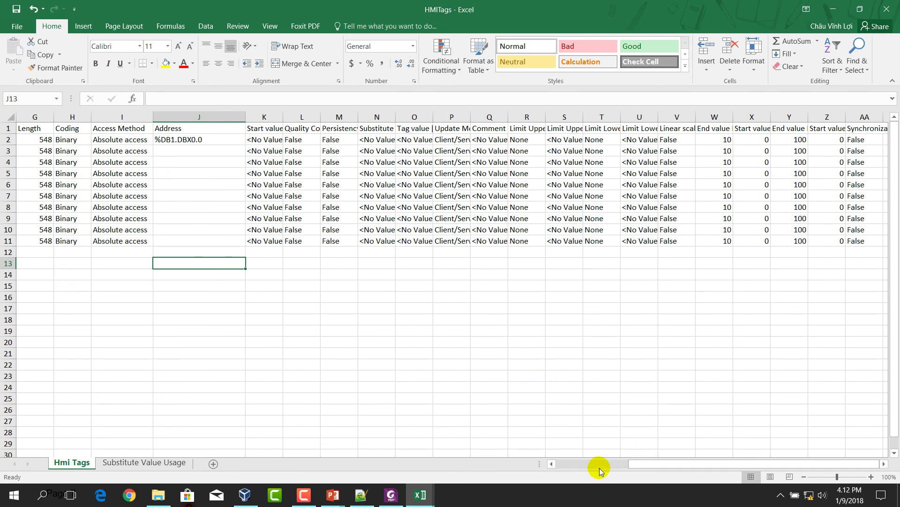
Copy the %DB1 part of the address in J2 into AD2 and fill the series down to %DB10 in AD11
{"action": "scroll", "coordinate": [764, 164], "scroll_direction": "right", "scroll_amount": 4}
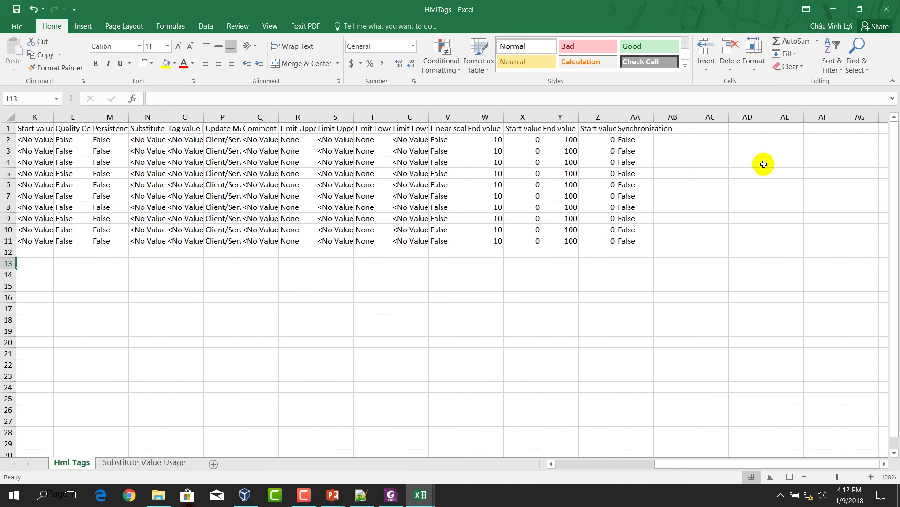
{"action": "left_click", "coordinate": [748, 129]}
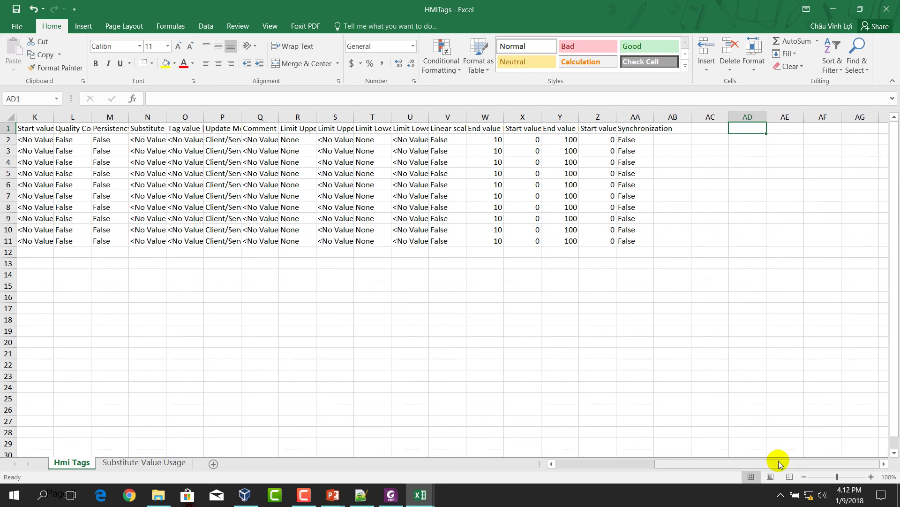
{"action": "left_click_drag", "start_coordinate": [776, 462], "coordinate": [752, 463]}
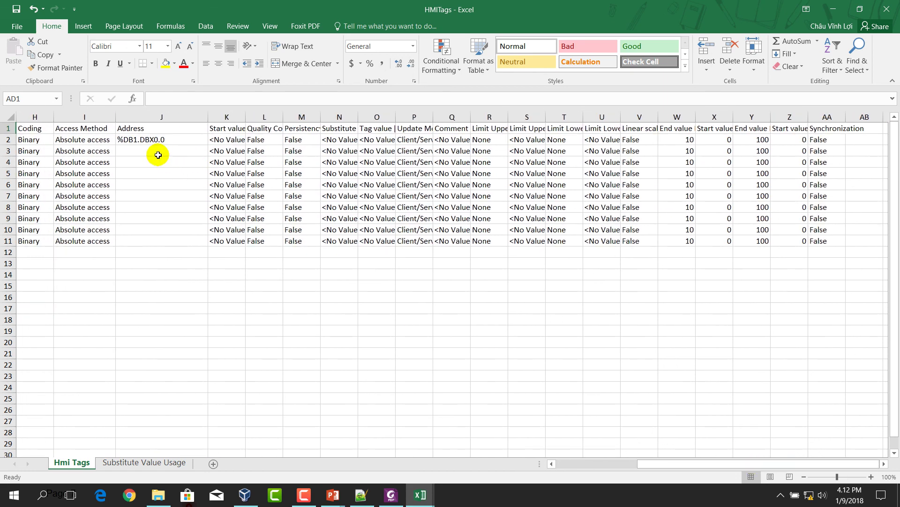
{"action": "double_click", "coordinate": [140, 139]}
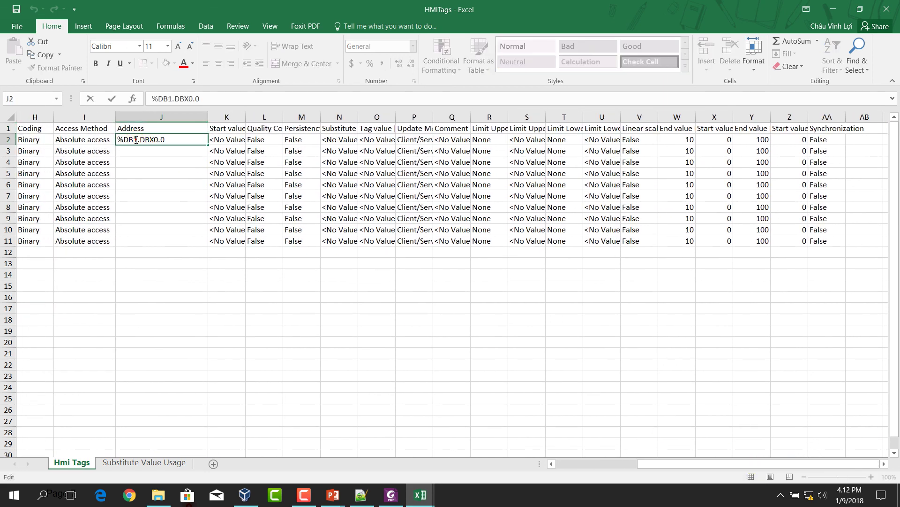
{"action": "left_click_drag", "start_coordinate": [117, 141], "coordinate": [115, 143]}
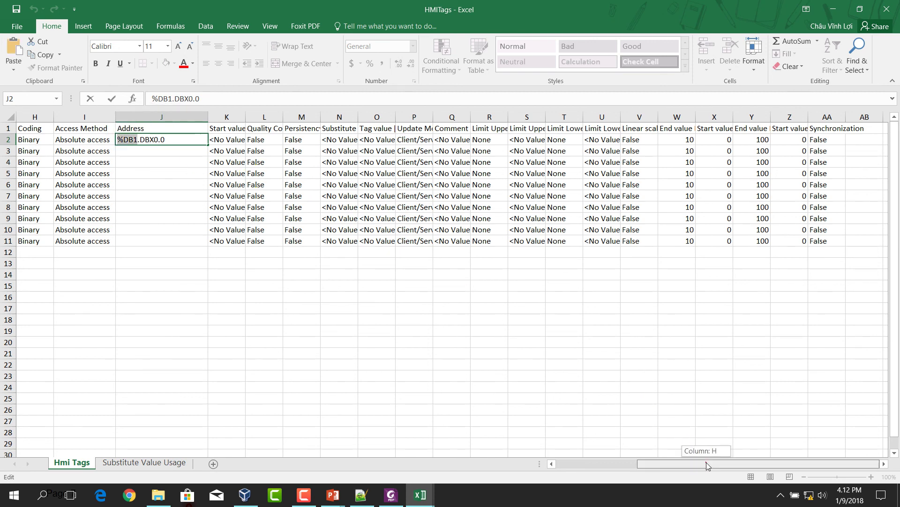
{"action": "left_click", "coordinate": [884, 463]}
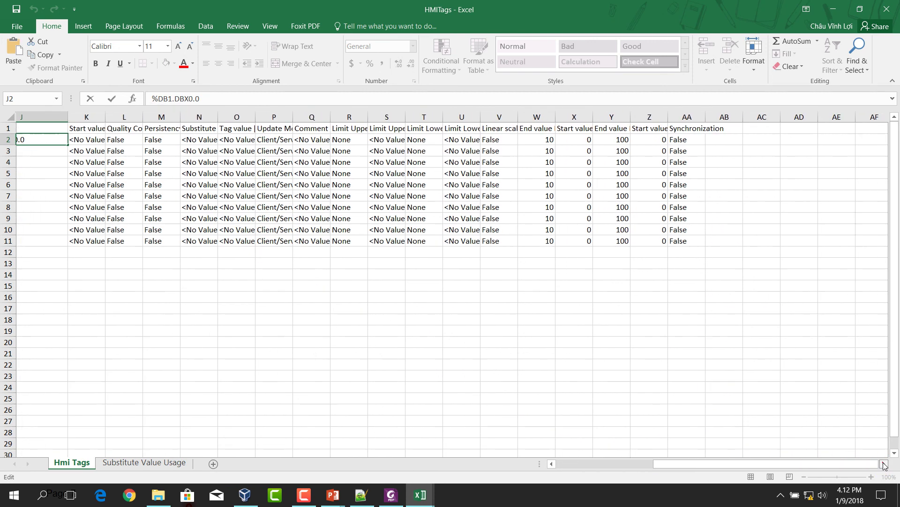
{"action": "left_click", "coordinate": [702, 135]}
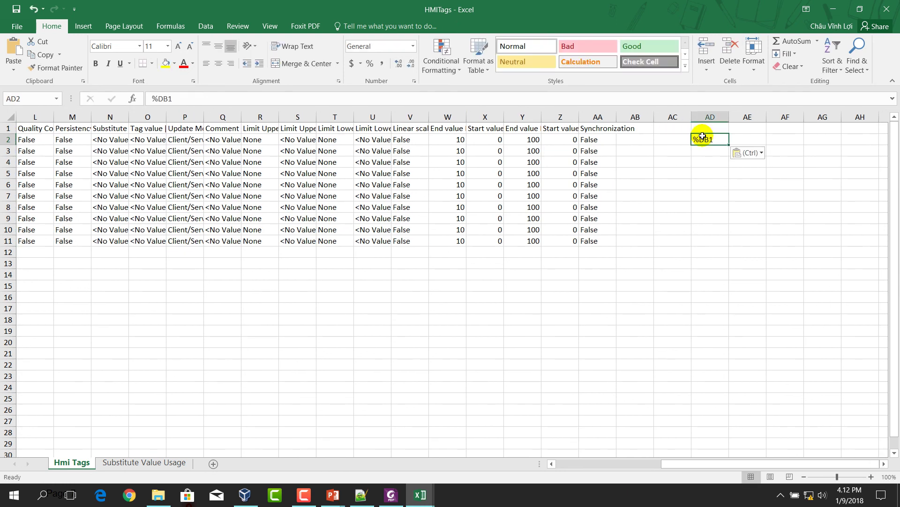
{"action": "left_click", "coordinate": [717, 151]}
{"action": "left_click", "coordinate": [717, 141]}
{"action": "left_click_drag", "start_coordinate": [728, 143], "coordinate": [726, 241]}
{"action": "left_click", "coordinate": [771, 399]}
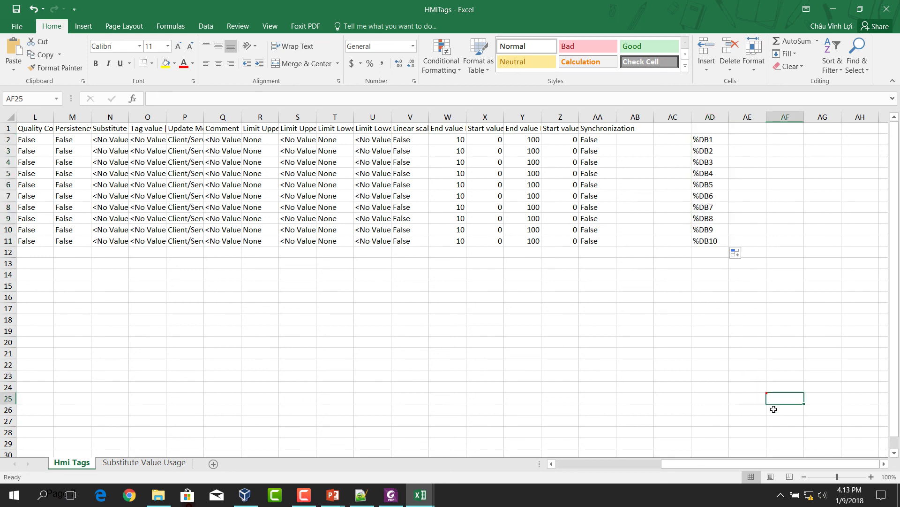
Copy the .DBX0.0 part of the address in J2 into AE2 and repeat it in AE3 to AE11
{"action": "left_click_drag", "start_coordinate": [776, 460], "coordinate": [670, 464]}
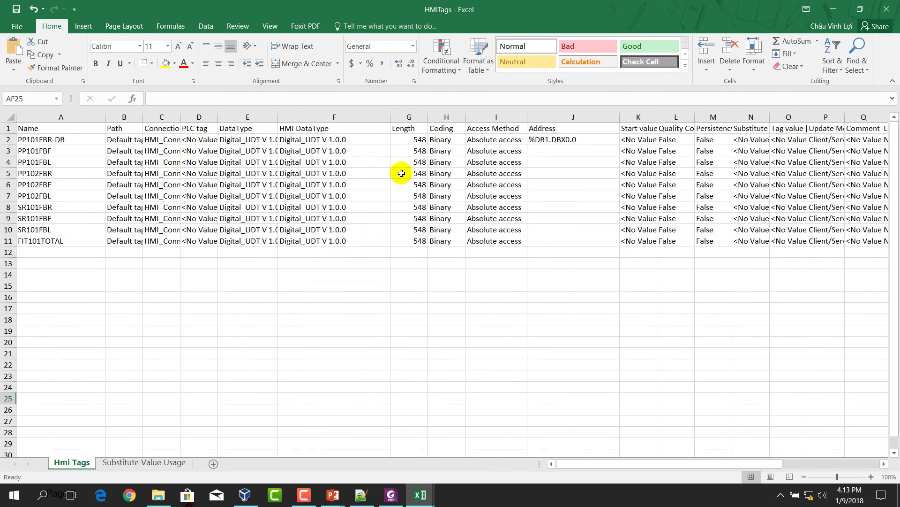
{"action": "double_click", "coordinate": [556, 140]}
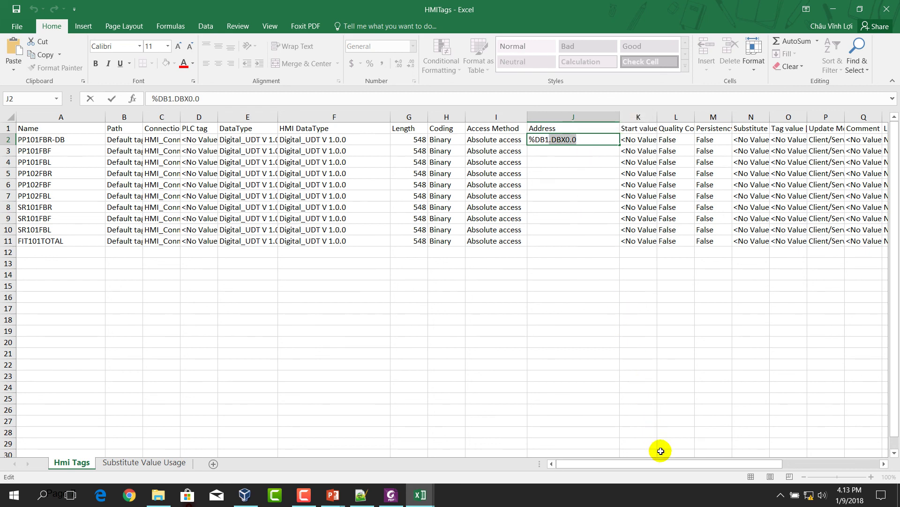
{"action": "left_click_drag", "start_coordinate": [659, 463], "coordinate": [769, 455]}
{"action": "left_click", "coordinate": [870, 136]}
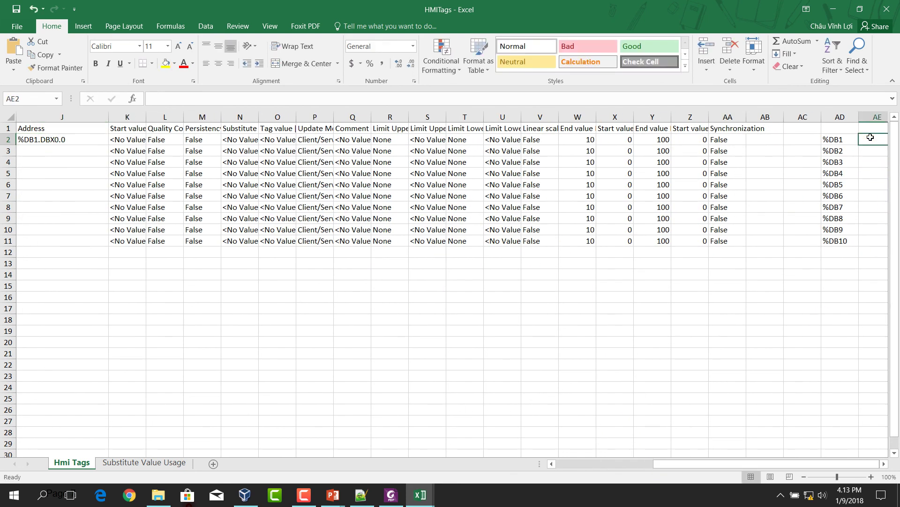
{"action": "key", "text": "ctrl+v"}
{"action": "scroll", "coordinate": [839, 178], "scroll_direction": "right", "scroll_amount": 5}
{"action": "left_click", "coordinate": [864, 186]}
{"action": "left_click", "coordinate": [443, 140]}
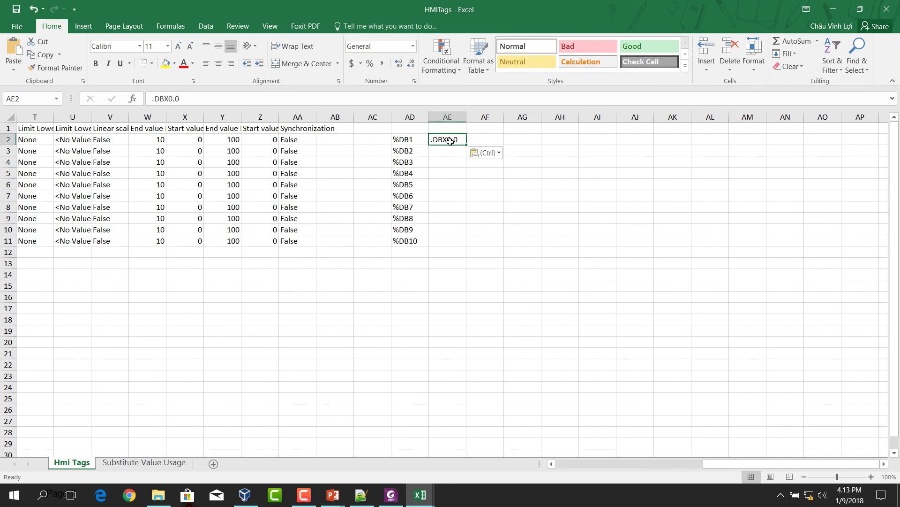
{"action": "key", "text": "ctrl+c"}
{"action": "left_click_drag", "start_coordinate": [449, 153], "coordinate": [450, 235]}
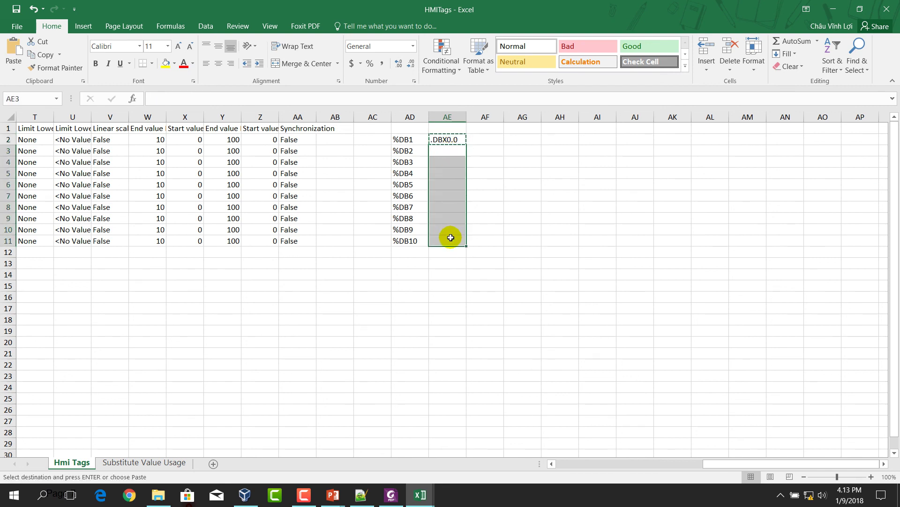
{"action": "key", "text": "ctrl+v"}
Try to join the two address parts in AF2 with the formula =AD2+AE2
{"action": "left_click", "coordinate": [498, 138]}
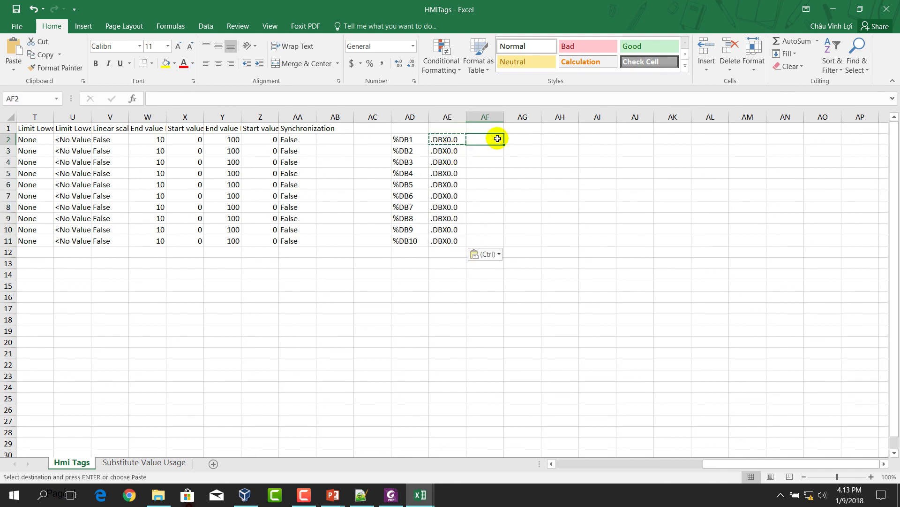
{"action": "type", "text": "="}
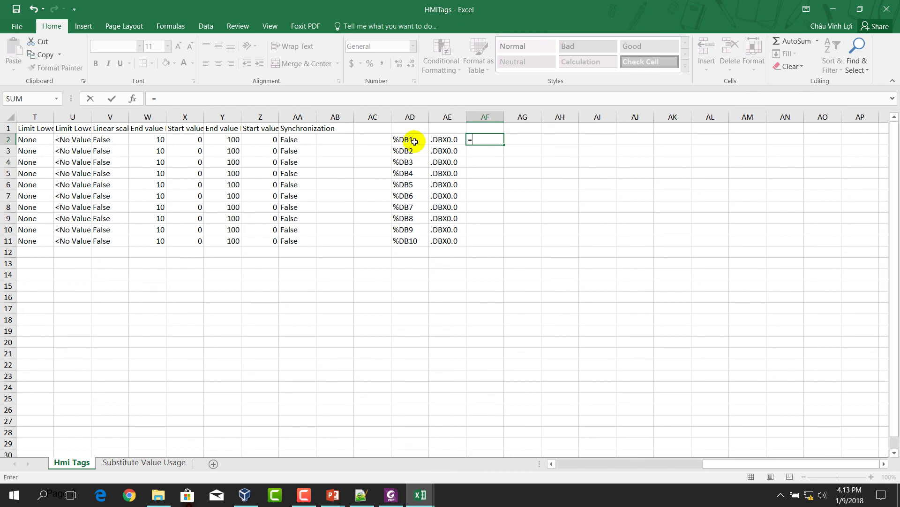
{"action": "left_click", "coordinate": [414, 142]}
{"action": "type", "text": "+"}
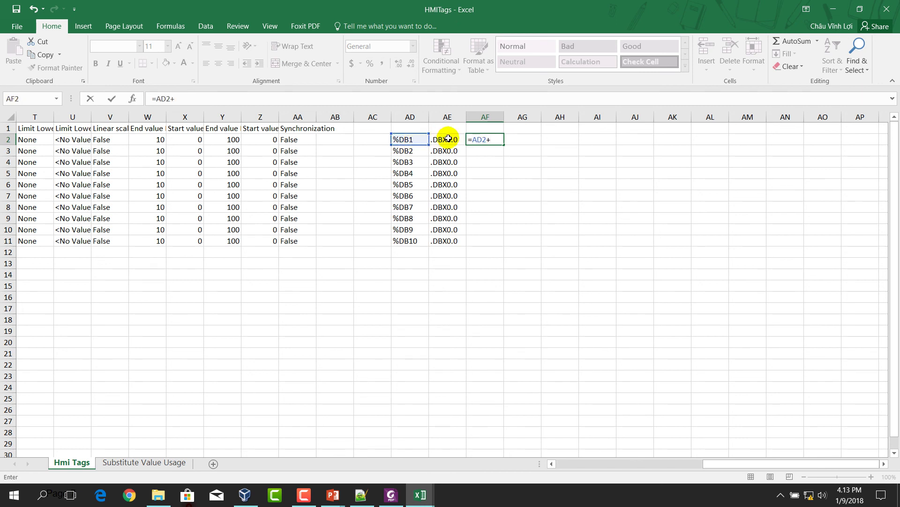
{"action": "left_click", "coordinate": [449, 140]}
{"action": "key", "text": "Return"}
Join the address parts in AF2 with =CONCATENATE(AD2,AE2) and fill the formula down to AF11
{"action": "left_click", "coordinate": [488, 139]}
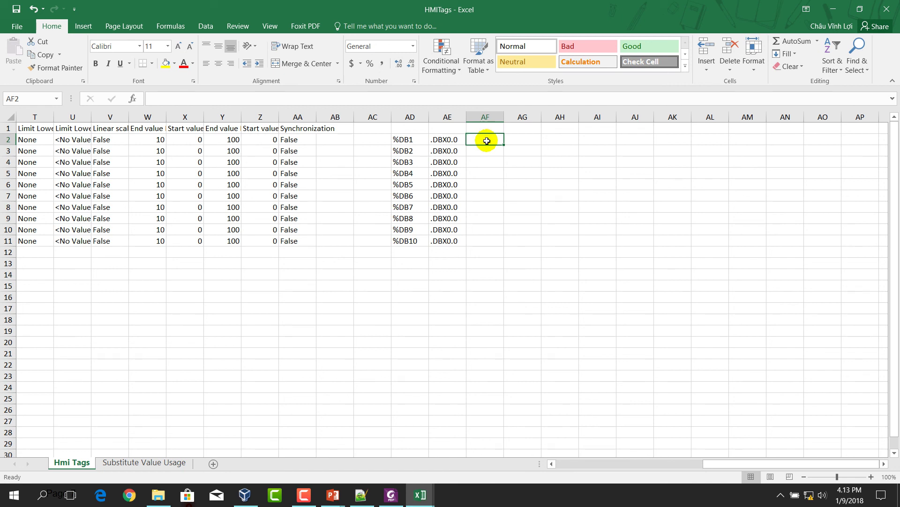
{"action": "type", "text": "=conca"}
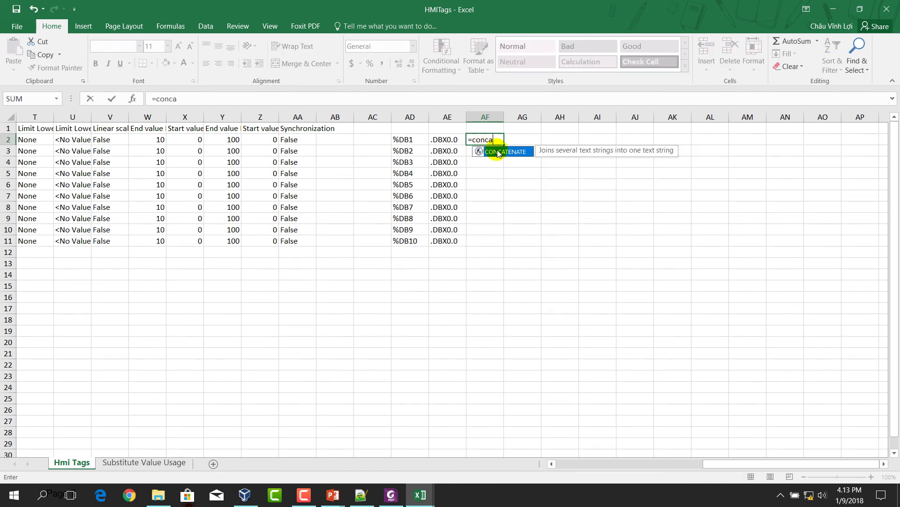
{"action": "double_click", "coordinate": [498, 152]}
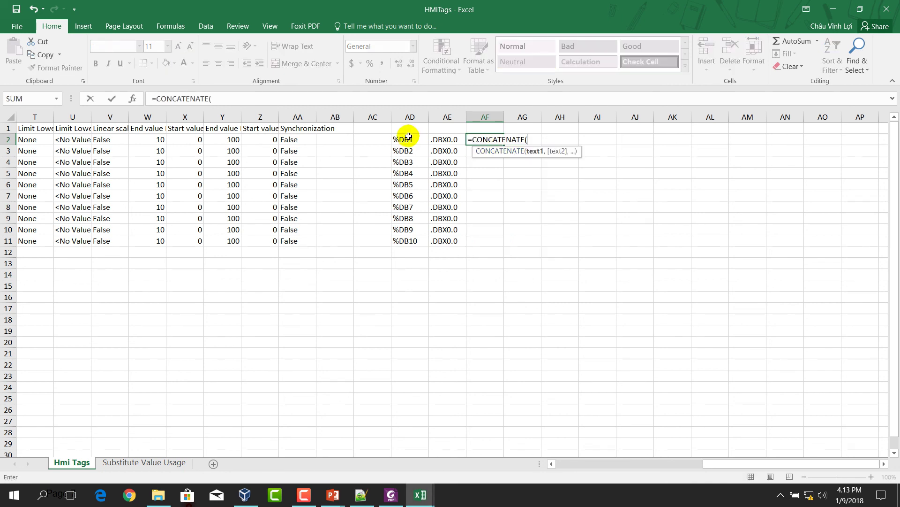
{"action": "type", "text": ","}
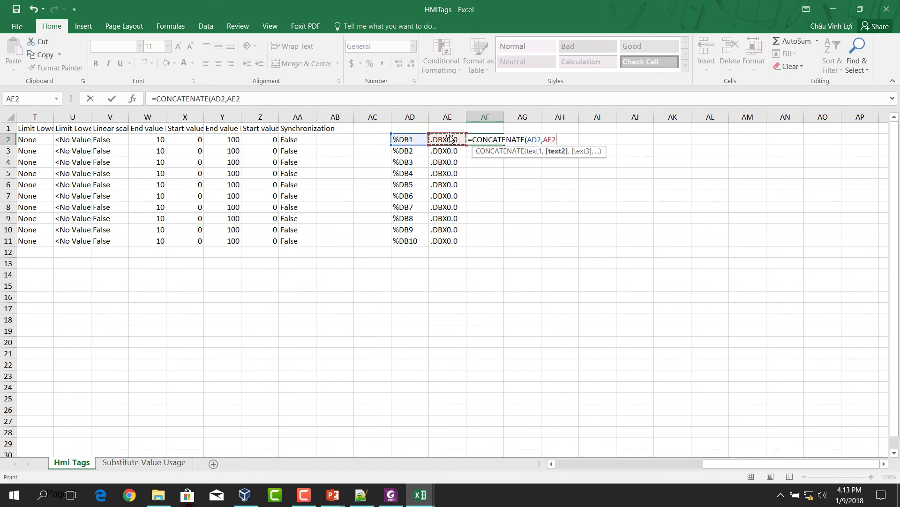
{"action": "key", "text": "Return"}
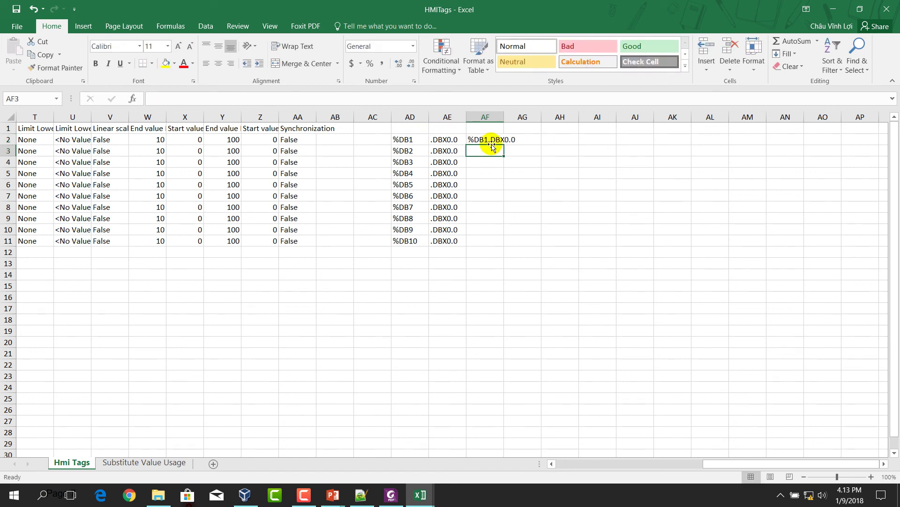
{"action": "left_click", "coordinate": [497, 139]}
{"action": "left_click_drag", "start_coordinate": [496, 243], "coordinate": [496, 243]}
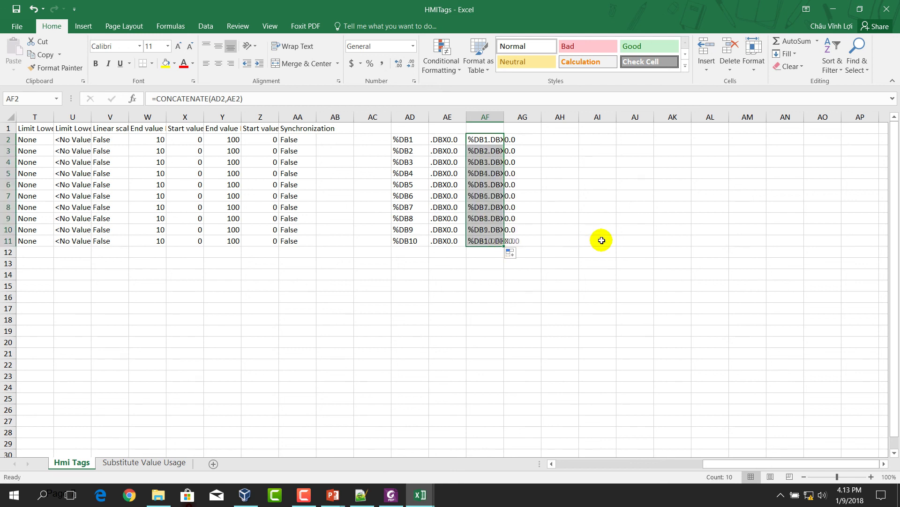
Copy the joined addresses in AF2:AF11 and paste them as values only into the Address column, J2:J11
{"action": "right_click", "coordinate": [496, 177]}
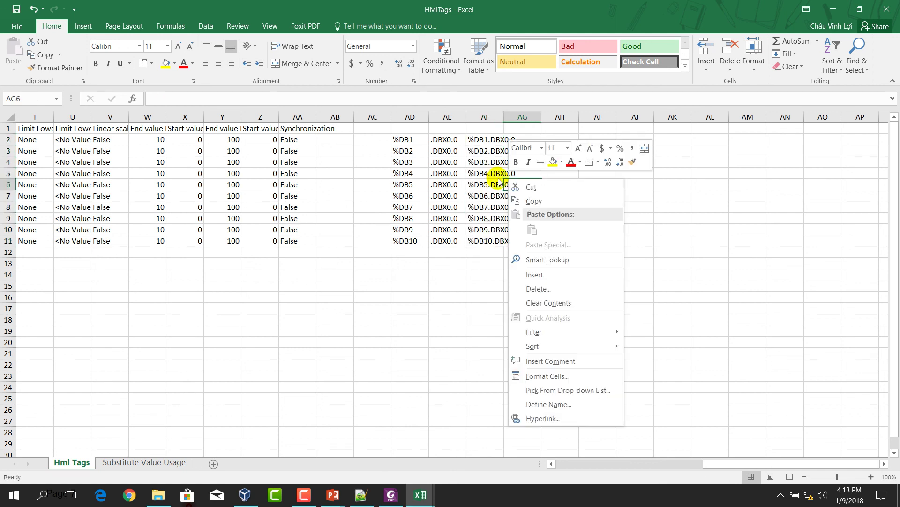
{"action": "left_click", "coordinate": [488, 152]}
{"action": "left_click_drag", "start_coordinate": [483, 142], "coordinate": [484, 240]}
{"action": "right_click", "coordinate": [485, 239]}
{"action": "left_click", "coordinate": [502, 231]}
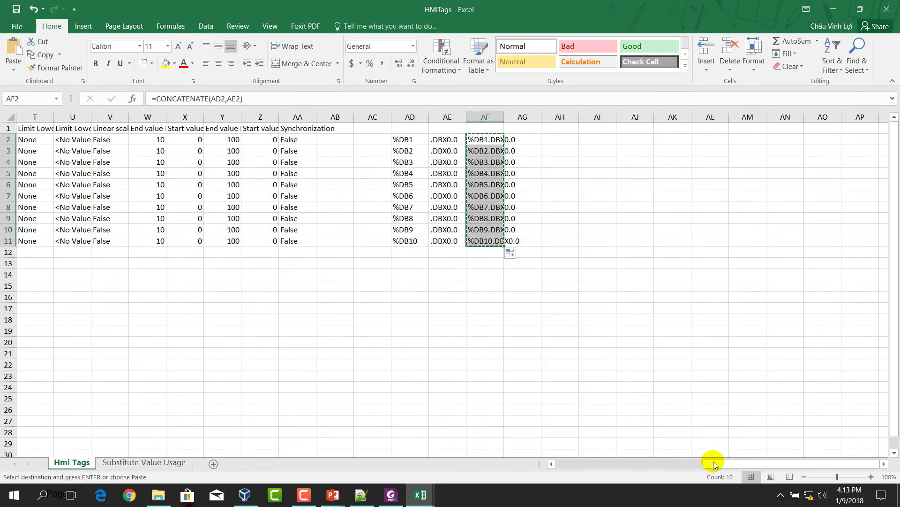
{"action": "left_click_drag", "start_coordinate": [714, 464], "coordinate": [608, 466]}
{"action": "left_click_drag", "start_coordinate": [180, 141], "coordinate": [183, 240]}
{"action": "right_click", "coordinate": [209, 177]}
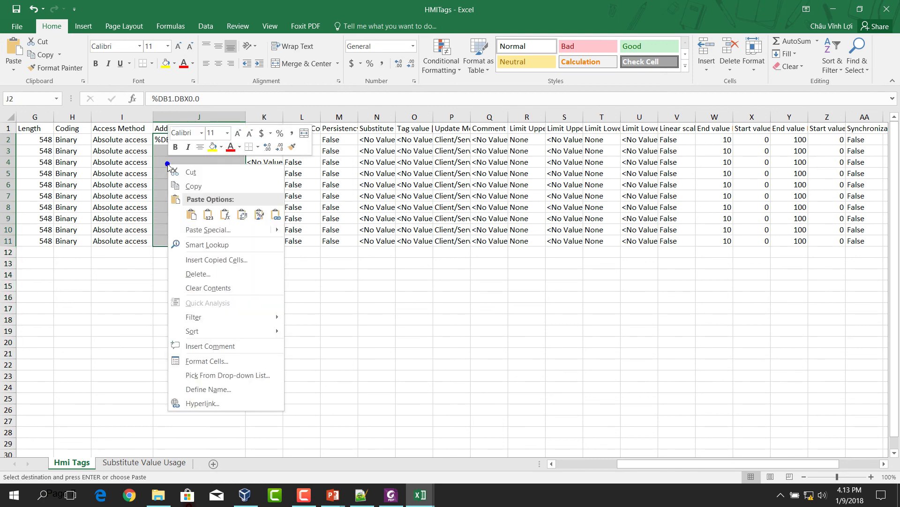
{"action": "left_click", "coordinate": [205, 207]}
{"action": "left_click", "coordinate": [298, 274]}
{"action": "left_click_drag", "start_coordinate": [647, 464], "coordinate": [583, 473]}
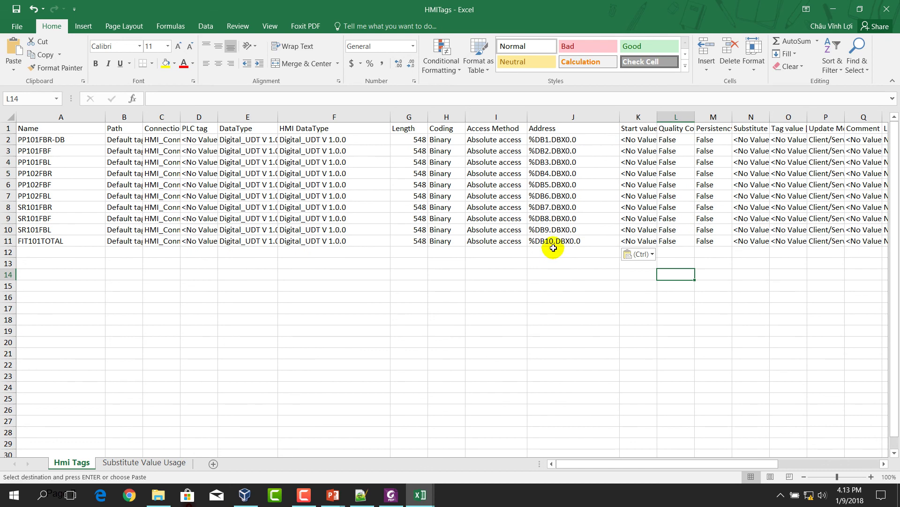
{"action": "left_click_drag", "start_coordinate": [552, 241], "coordinate": [547, 141]}
{"action": "left_click", "coordinate": [530, 365]}
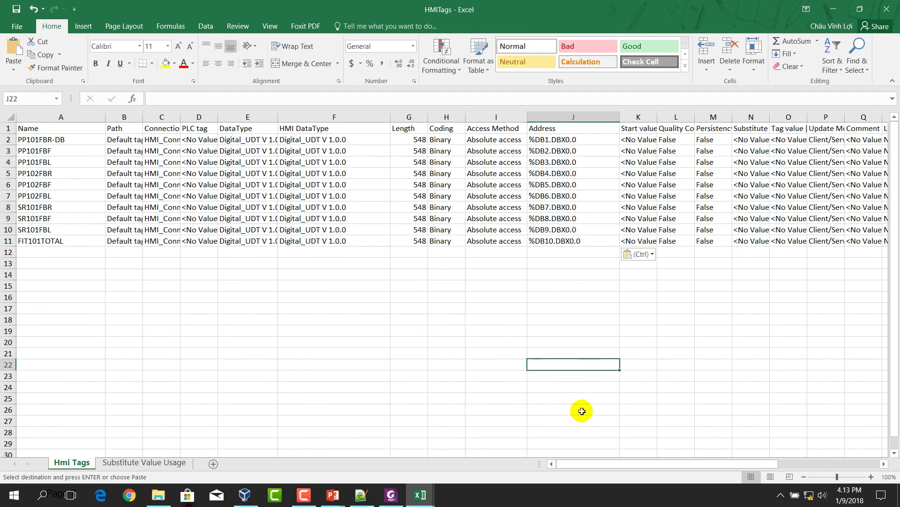
Clear the helper address data in the range AC1:AG15
{"action": "left_click_drag", "start_coordinate": [631, 464], "coordinate": [756, 466]}
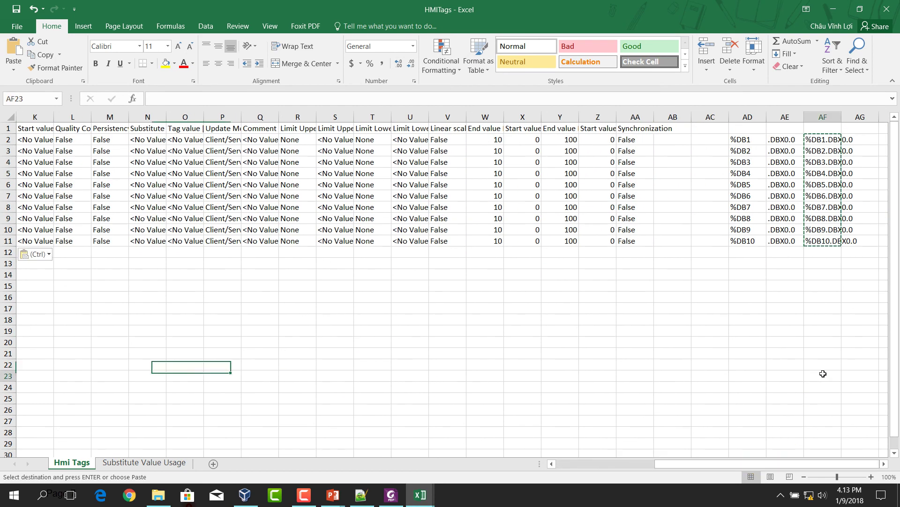
{"action": "left_click_drag", "start_coordinate": [710, 128], "coordinate": [871, 281]}
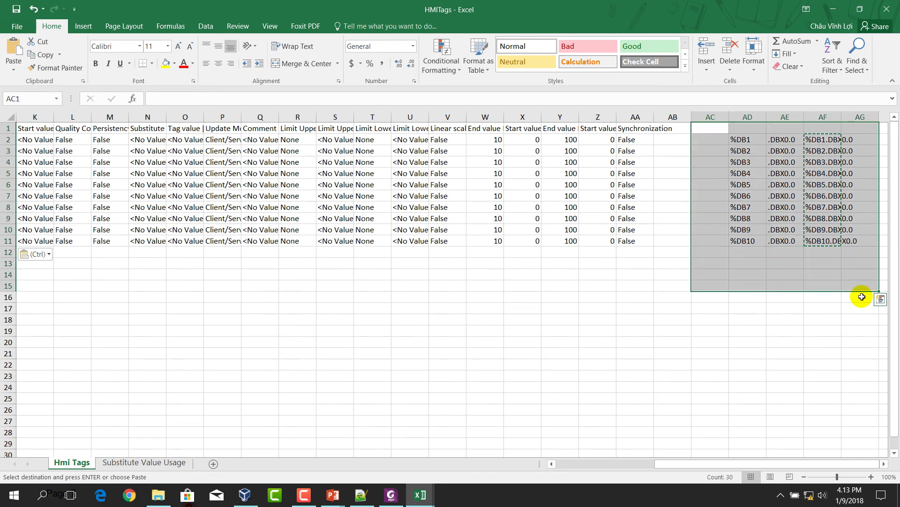
{"action": "key", "text": "Delete"}
{"action": "left_click", "coordinate": [782, 341]}
{"action": "left_click_drag", "start_coordinate": [776, 462], "coordinate": [677, 464]}
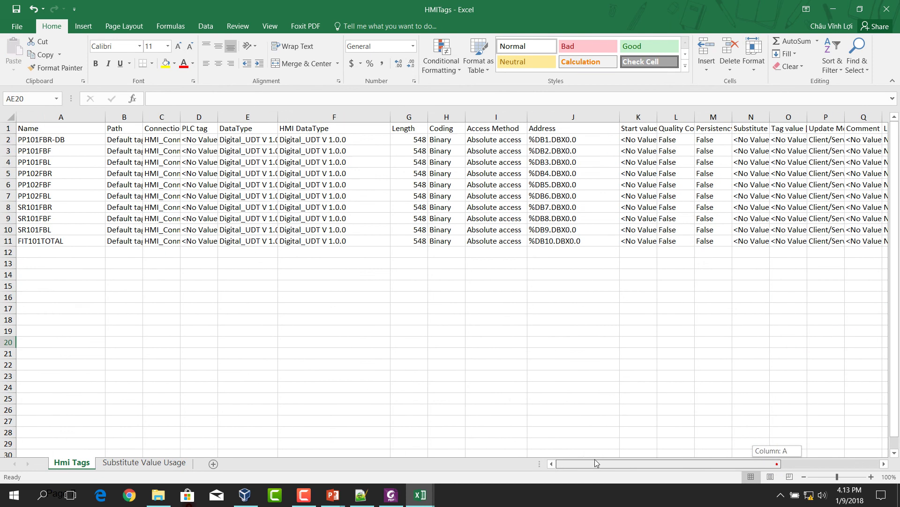
{"action": "left_click_drag", "start_coordinate": [502, 387], "coordinate": [497, 375]}
Save the HMITags workbook and close it
{"action": "left_click", "coordinate": [17, 7]}
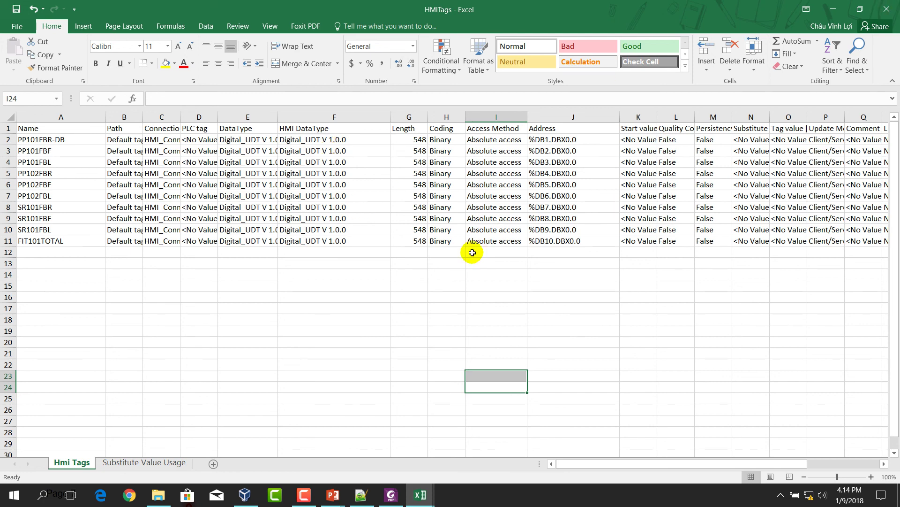
{"action": "left_click", "coordinate": [313, 263]}
{"action": "left_click", "coordinate": [265, 342]}
{"action": "left_click", "coordinate": [398, 308]}
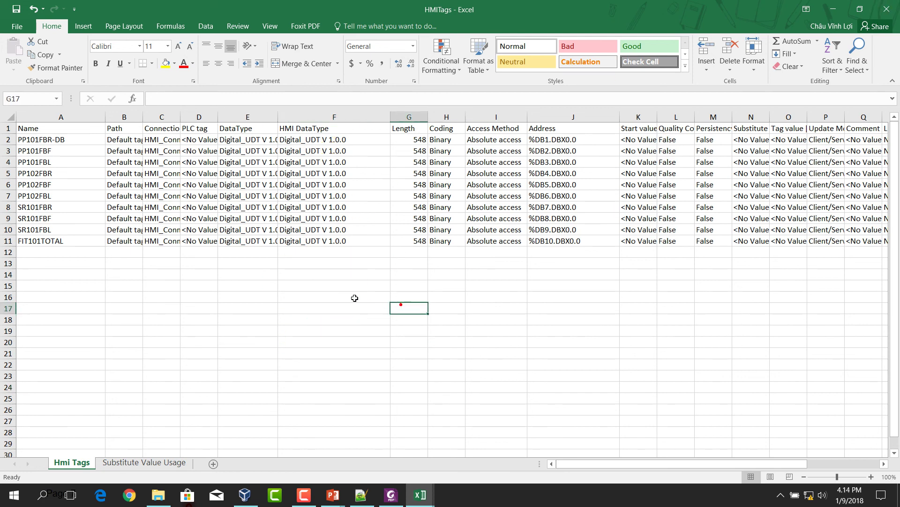
{"action": "left_click", "coordinate": [75, 252]}
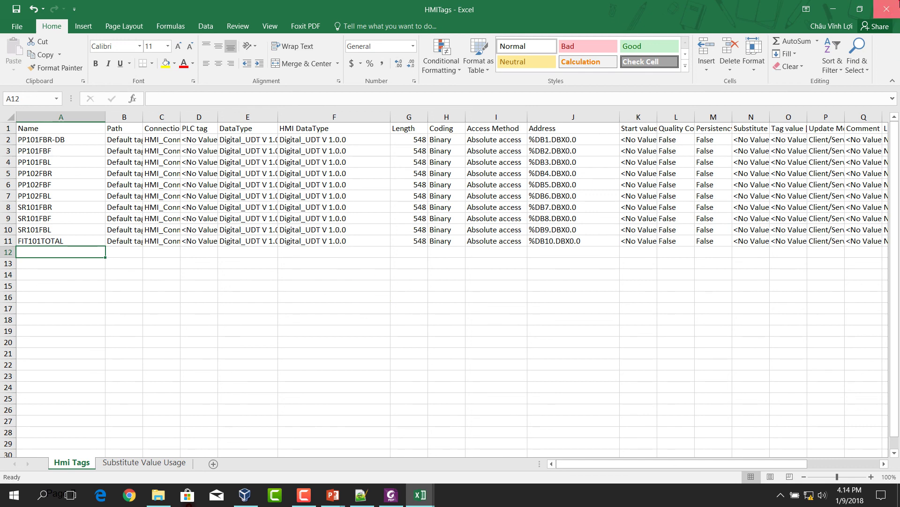
{"action": "left_click", "coordinate": [886, 9]}
Switch to TIA Portal and delete the existing PP101FBR-DB tag from the HMI default tag table
{"action": "left_click", "coordinate": [639, 227]}
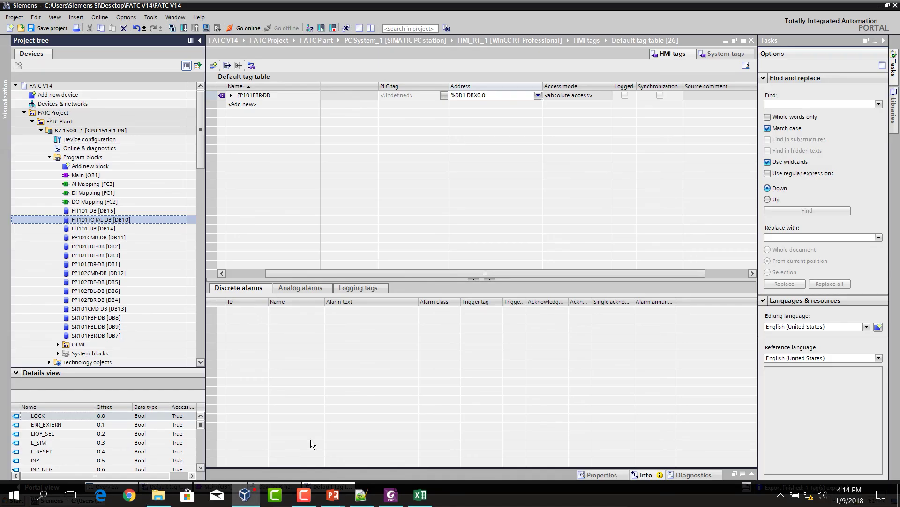
{"action": "left_click", "coordinate": [241, 145]}
{"action": "left_click", "coordinate": [207, 96]}
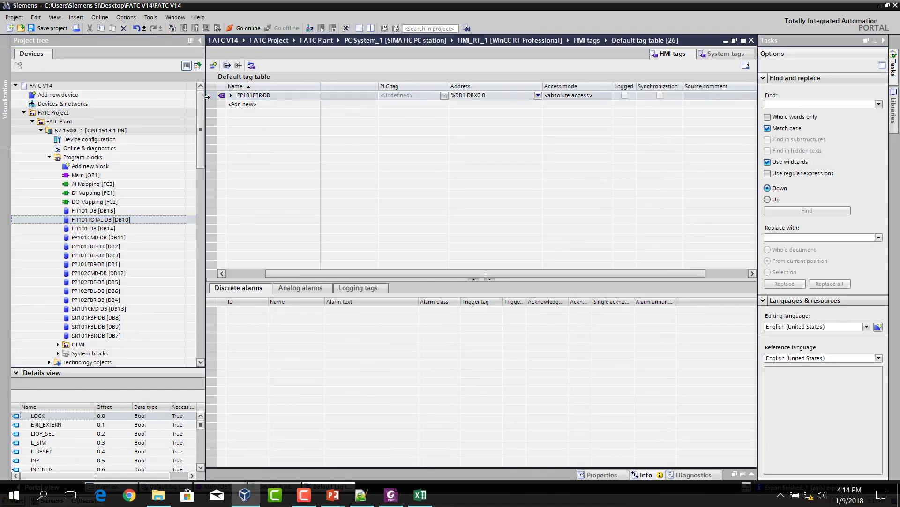
{"action": "right_click", "coordinate": [211, 100]}
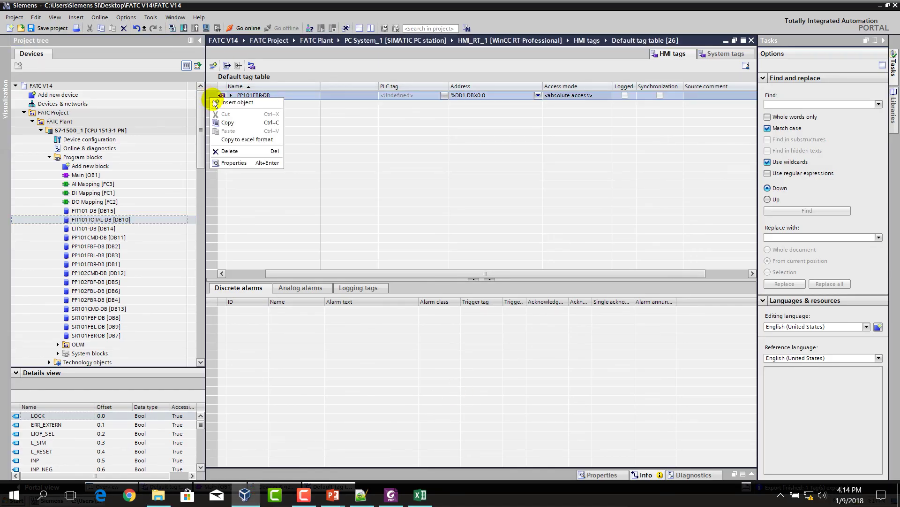
{"action": "left_click", "coordinate": [239, 152]}
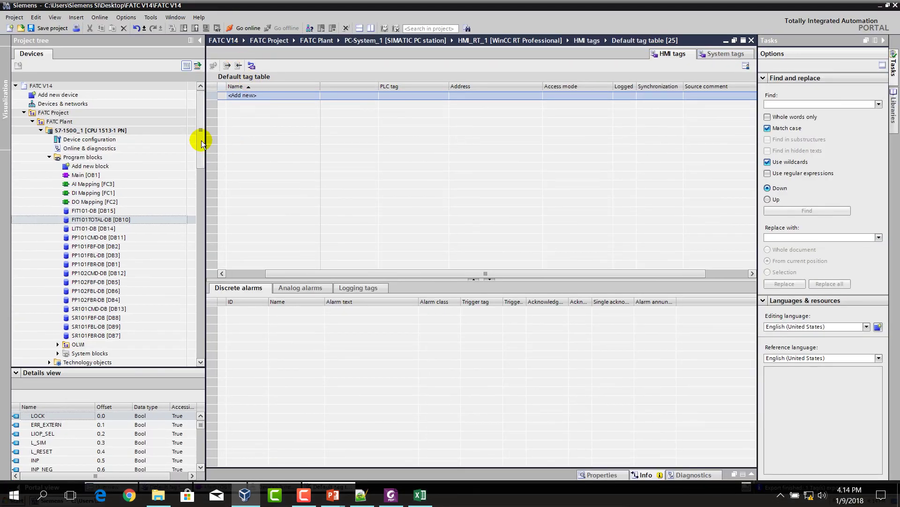
Open the overview of all HMI tags under HMI_RT_1 of PC-System_1 in the project tree
{"action": "left_click_drag", "start_coordinate": [201, 140], "coordinate": [211, 229]}
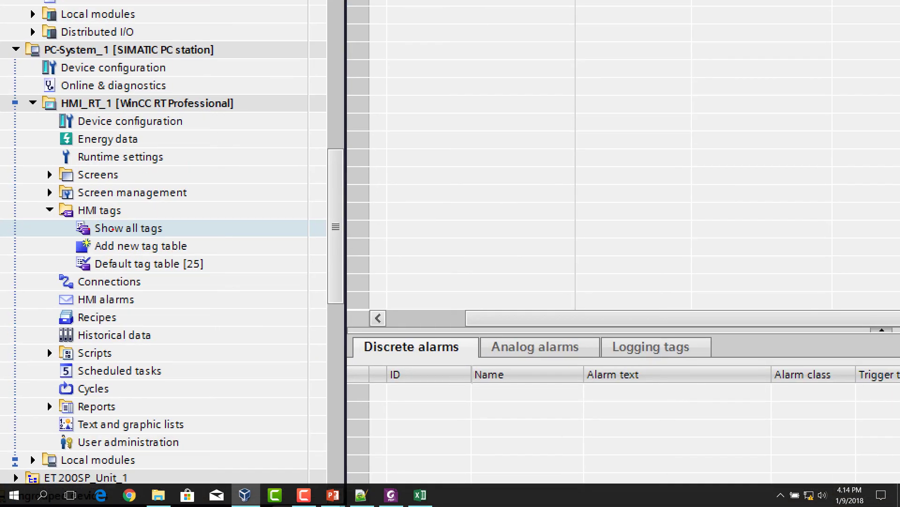
{"action": "mouse_move", "coordinate": [174, 223]}
{"action": "left_mouse_down"}
{"action": "mouse_move", "coordinate": [83, 227]}
{"action": "mouse_move", "coordinate": [81, 235]}
{"action": "mouse_move", "coordinate": [125, 229]}
{"action": "mouse_move", "coordinate": [151, 210]}
{"action": "left_mouse_up"}
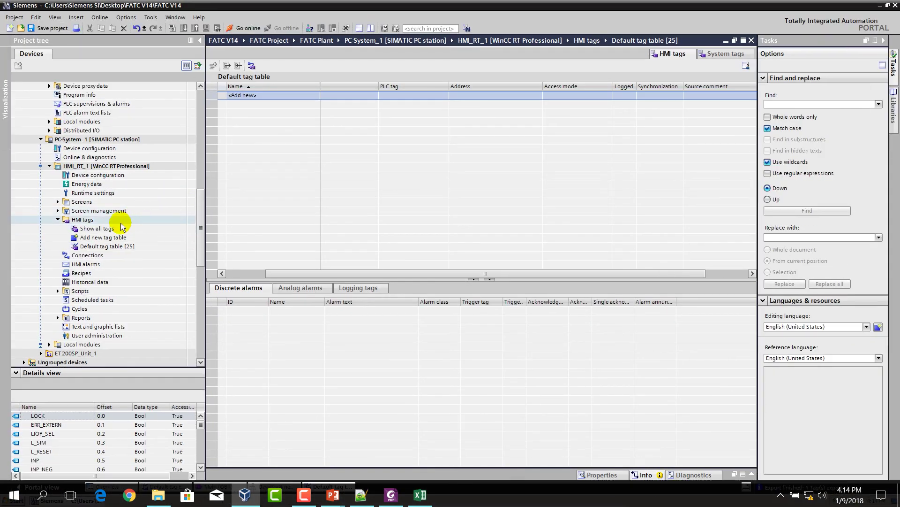
{"action": "left_click", "coordinate": [128, 228]}
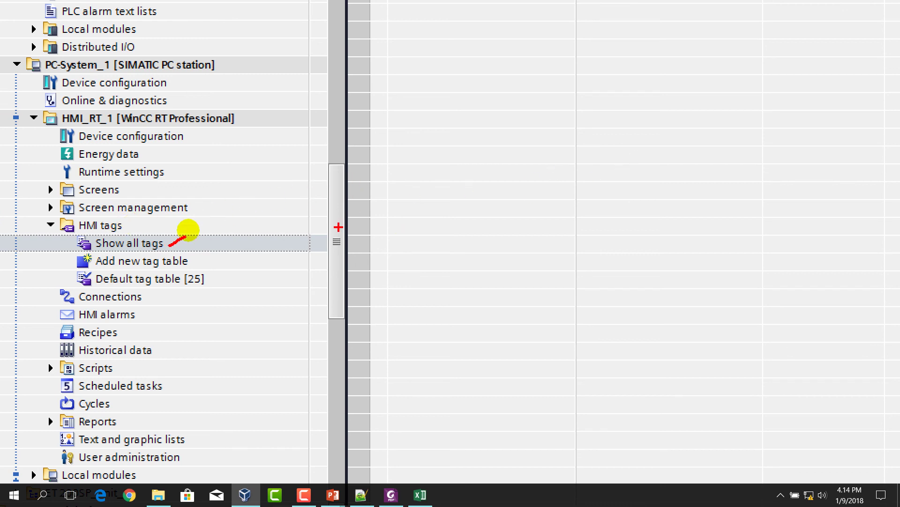
{"action": "left_click_drag", "start_coordinate": [161, 292], "coordinate": [202, 288]}
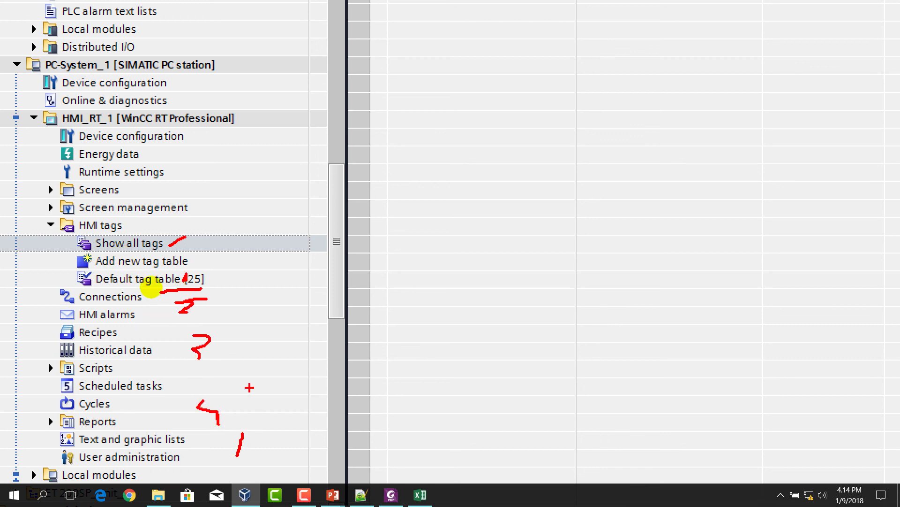
{"action": "left_click_drag", "start_coordinate": [204, 262], "coordinate": [308, 469]}
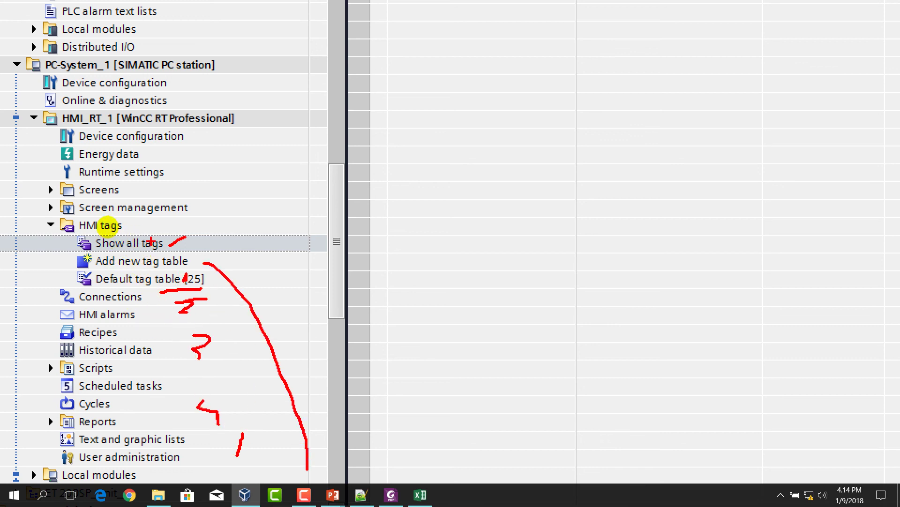
{"action": "mouse_move", "coordinate": [168, 245]}
{"action": "left_mouse_down"}
{"action": "mouse_move", "coordinate": [161, 268]}
{"action": "mouse_move", "coordinate": [178, 280]}
{"action": "left_mouse_up"}
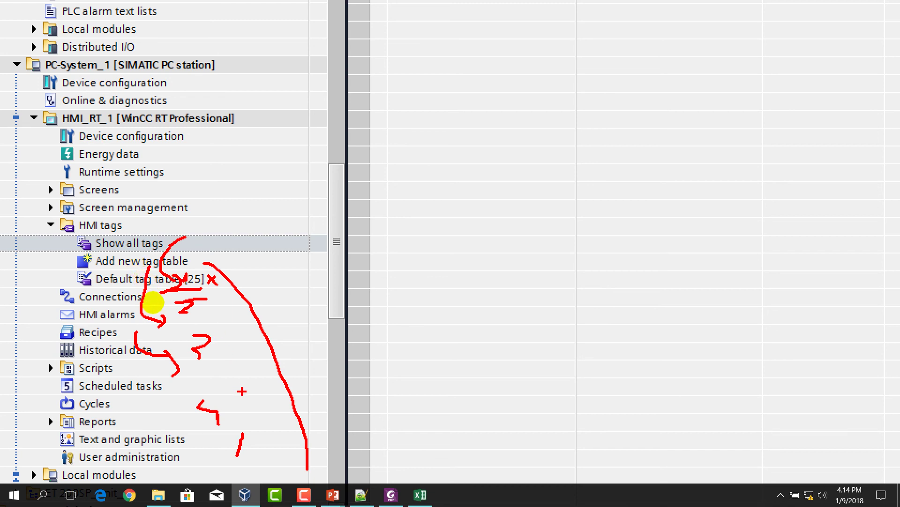
{"action": "key", "text": "Escape"}
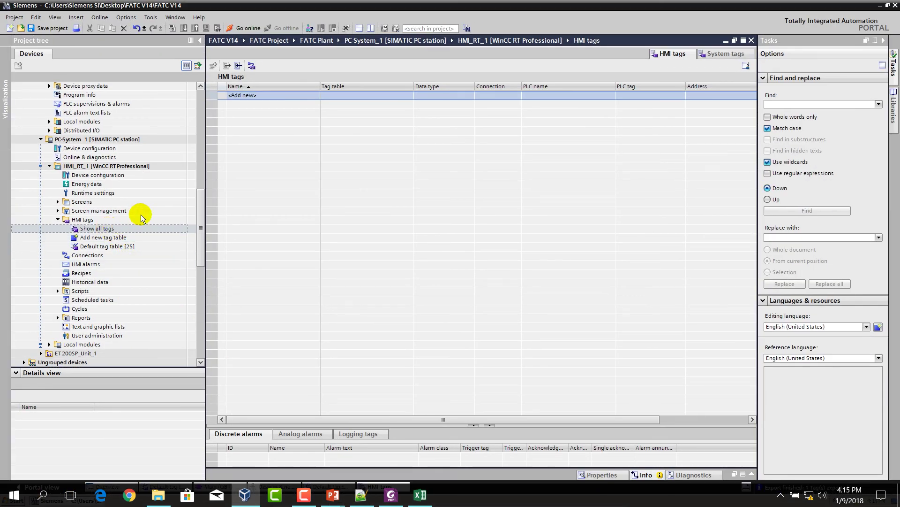
Import the HMI tags from HMITags.xlsx in the FATC Sharing folder
{"action": "left_click", "coordinate": [239, 66]}
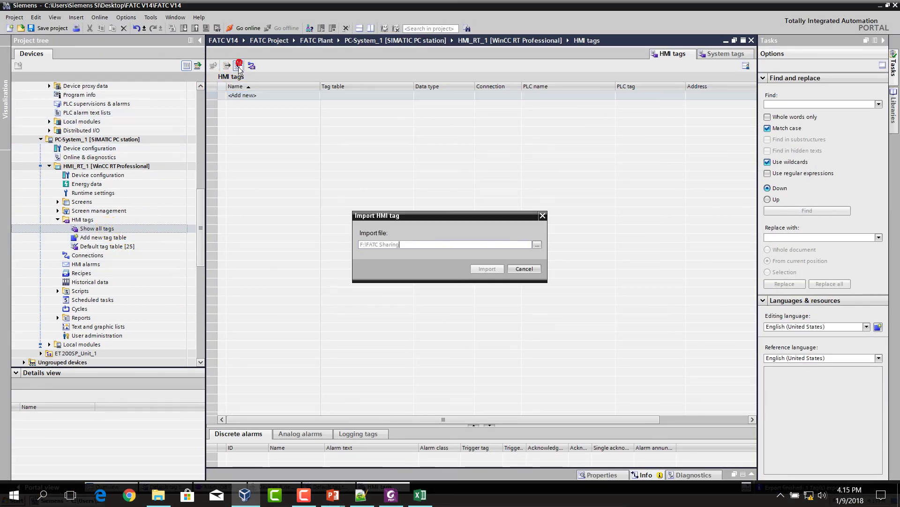
{"action": "left_click", "coordinate": [537, 244]}
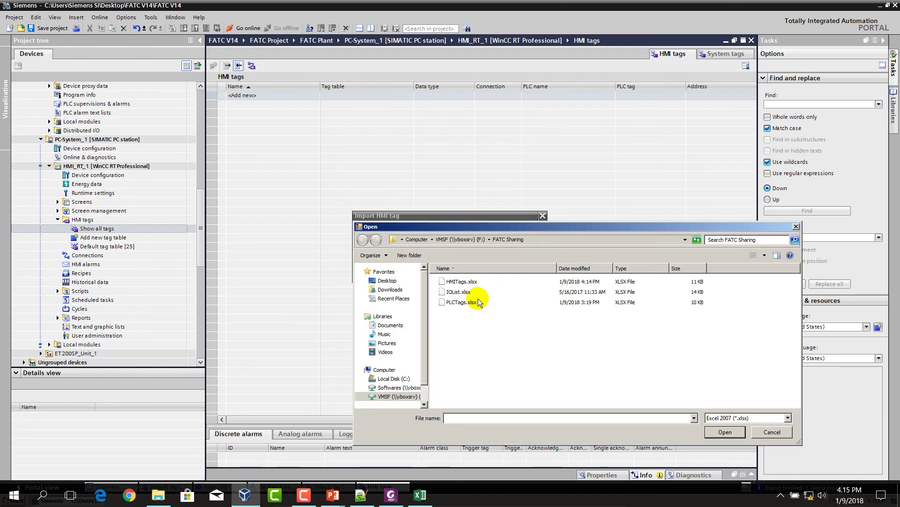
{"action": "double_click", "coordinate": [465, 282]}
{"action": "left_click", "coordinate": [484, 269]}
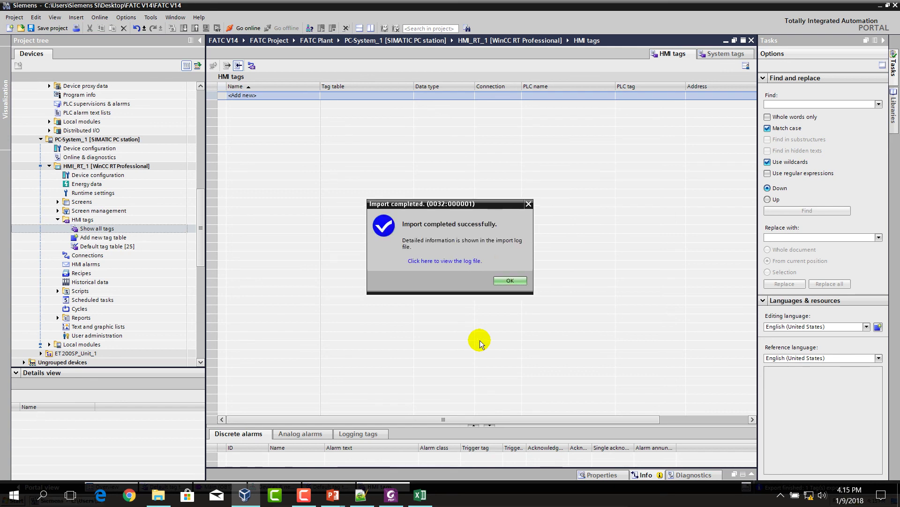
{"action": "left_click", "coordinate": [510, 281]}
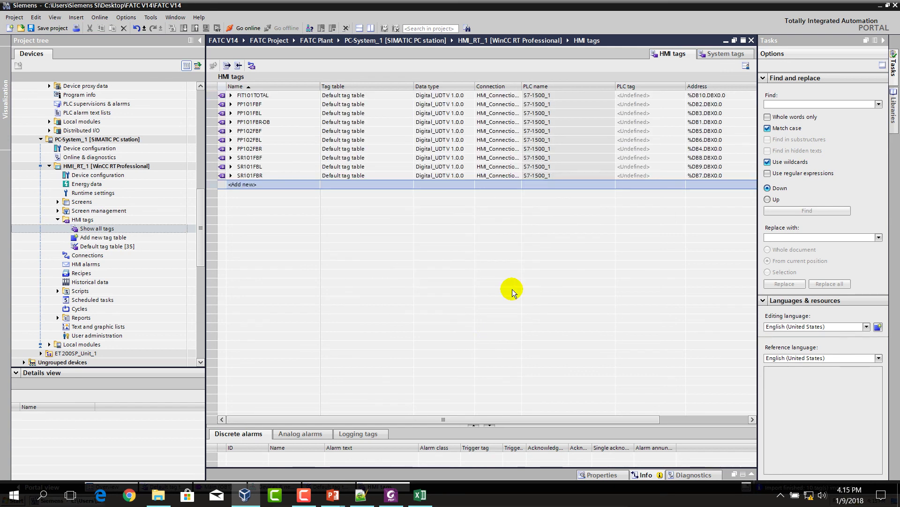
Close all open editors, including the HMI tags and Devices & networks editors
{"action": "left_click", "coordinate": [264, 131]}
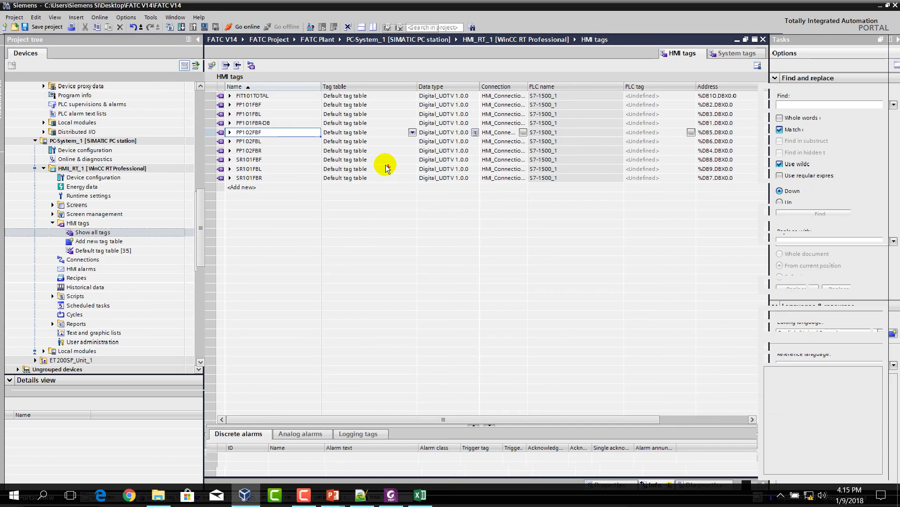
{"action": "left_click", "coordinate": [751, 40]}
{"action": "left_click", "coordinate": [750, 41]}
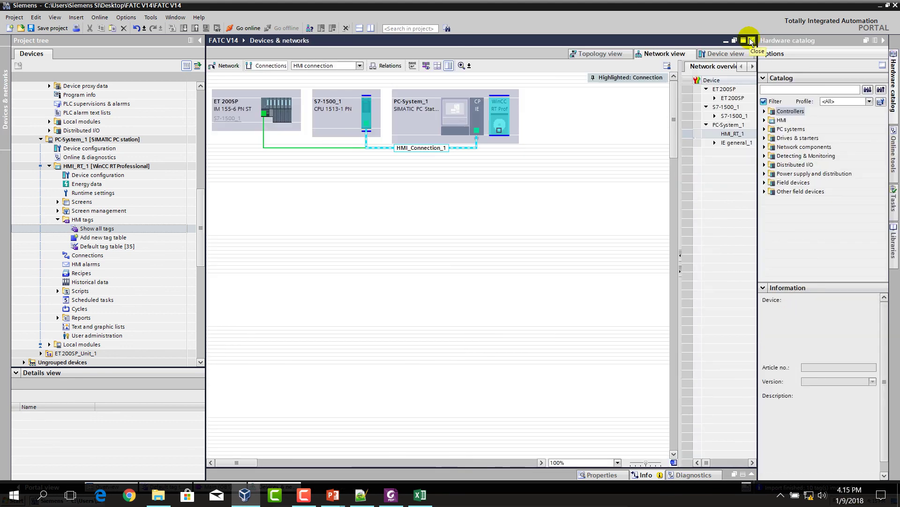
{"action": "left_click", "coordinate": [751, 40]}
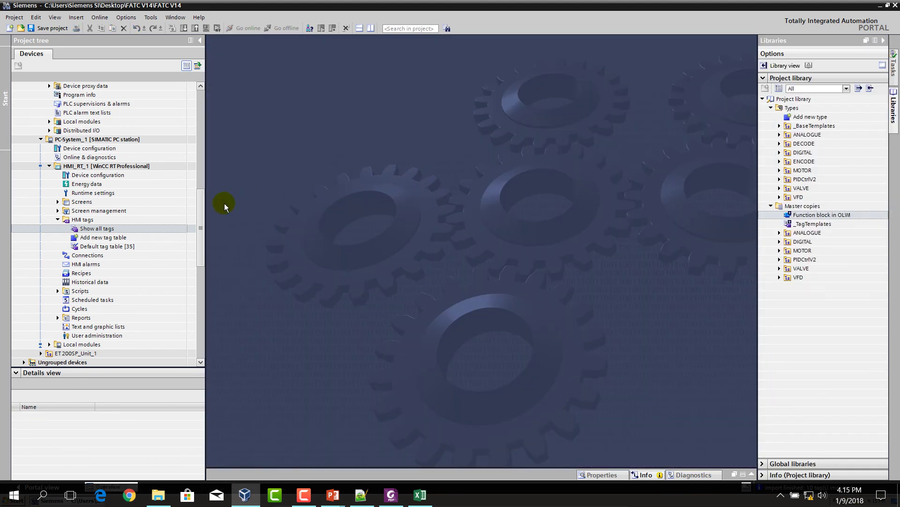
{"action": "left_click", "coordinate": [104, 220]}
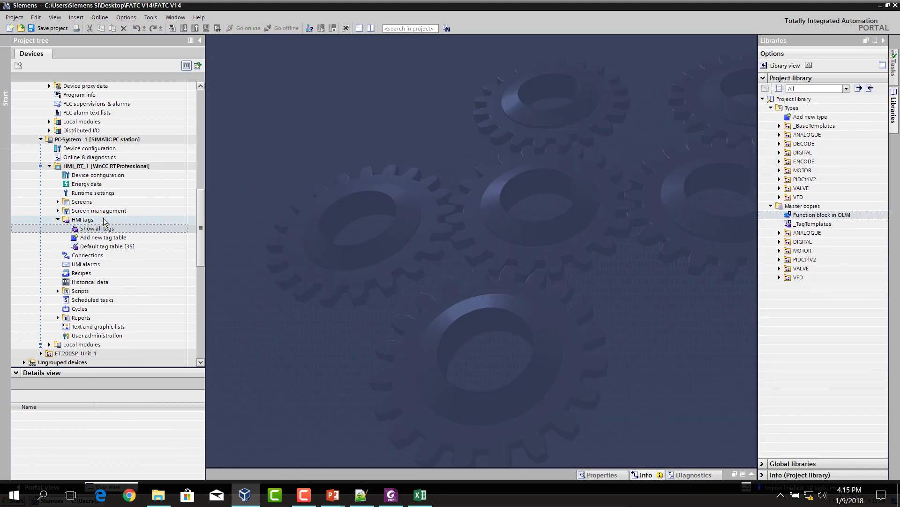
Switch to Notepad++ and review the IO Mapping stages from Import Tags onward in course outcome.txt
{"action": "left_click", "coordinate": [356, 497]}
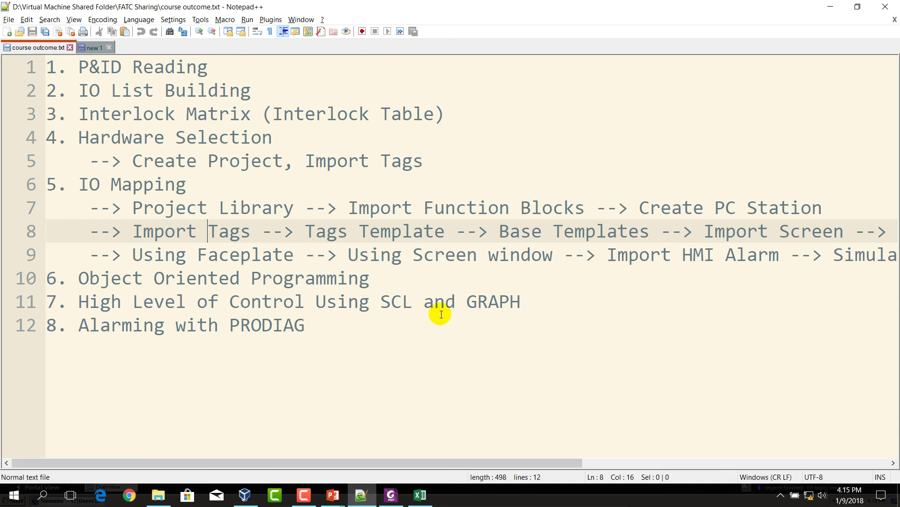
{"action": "left_click_drag", "start_coordinate": [252, 232], "coordinate": [122, 233]}
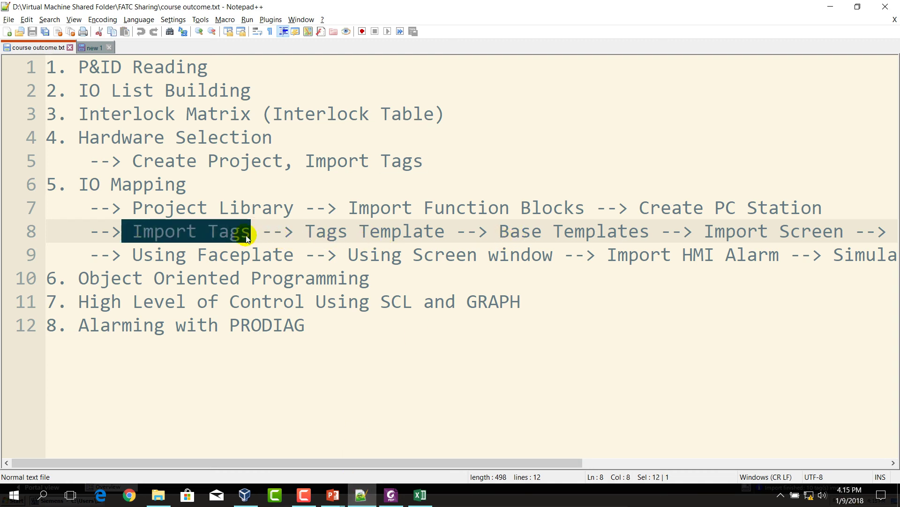
{"action": "left_click_drag", "start_coordinate": [304, 231], "coordinate": [533, 255]}
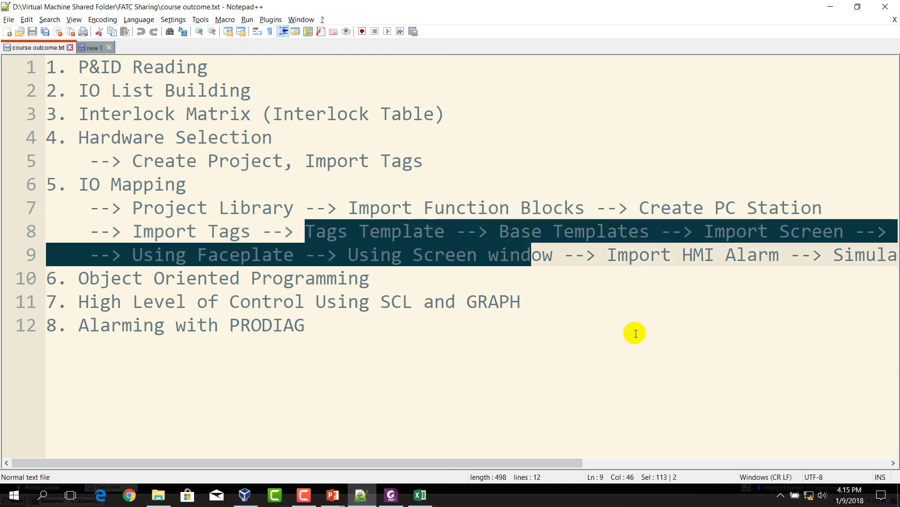
{"action": "left_click", "coordinate": [635, 333]}
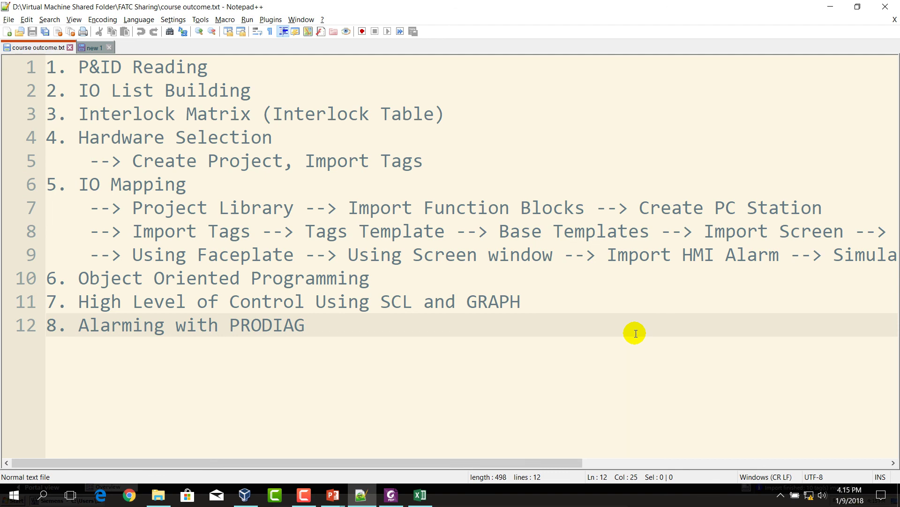
Return to TIA Portal and add a new screen under HMI_RT_1
{"action": "left_click", "coordinate": [245, 495]}
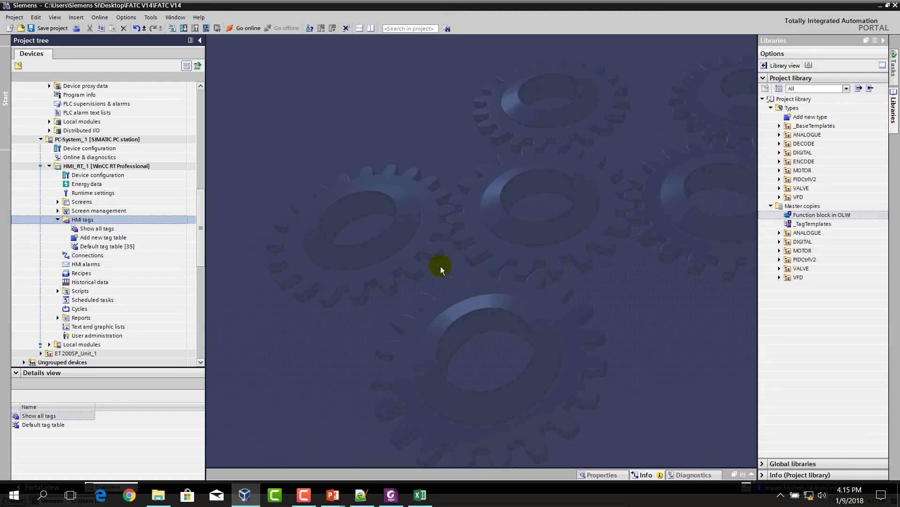
{"action": "double_click", "coordinate": [79, 202]}
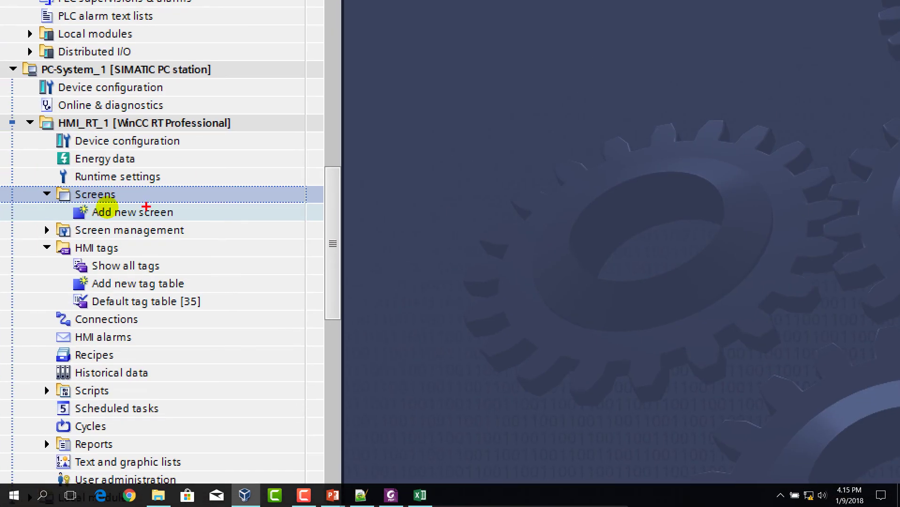
{"action": "double_click", "coordinate": [126, 211]}
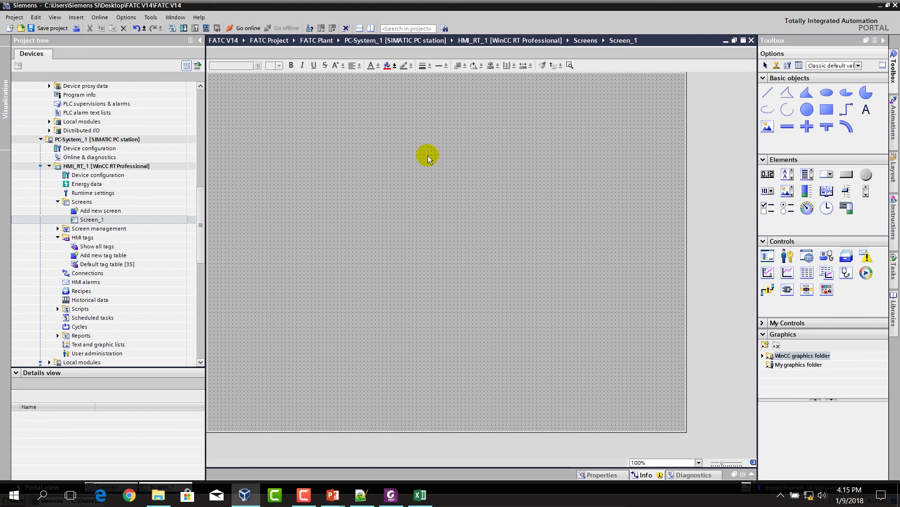
Open the layout properties of Screen_1 and check its width and height
{"action": "right_click", "coordinate": [428, 159]}
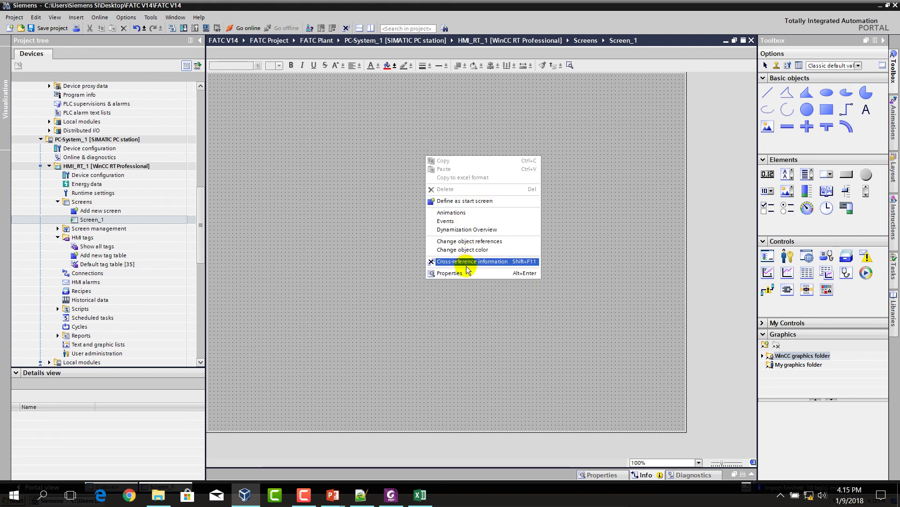
{"action": "left_click", "coordinate": [450, 273]}
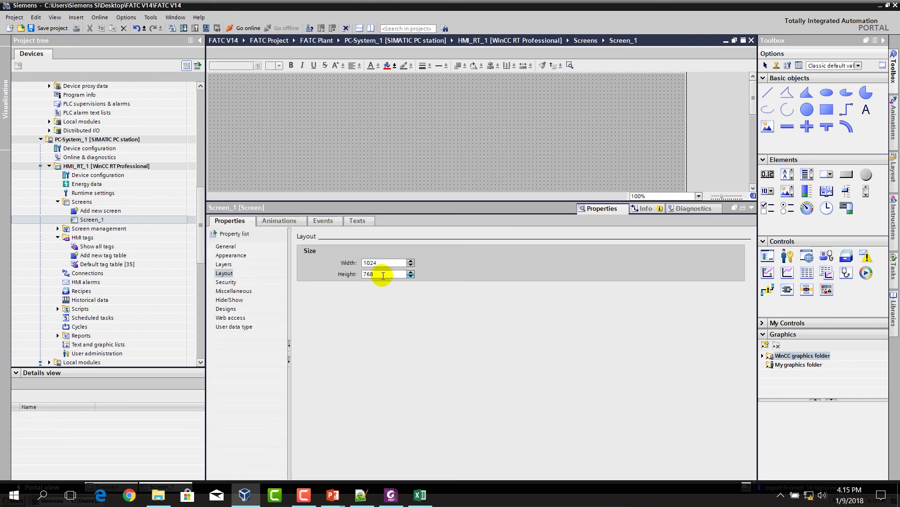
{"action": "left_click", "coordinate": [385, 263]}
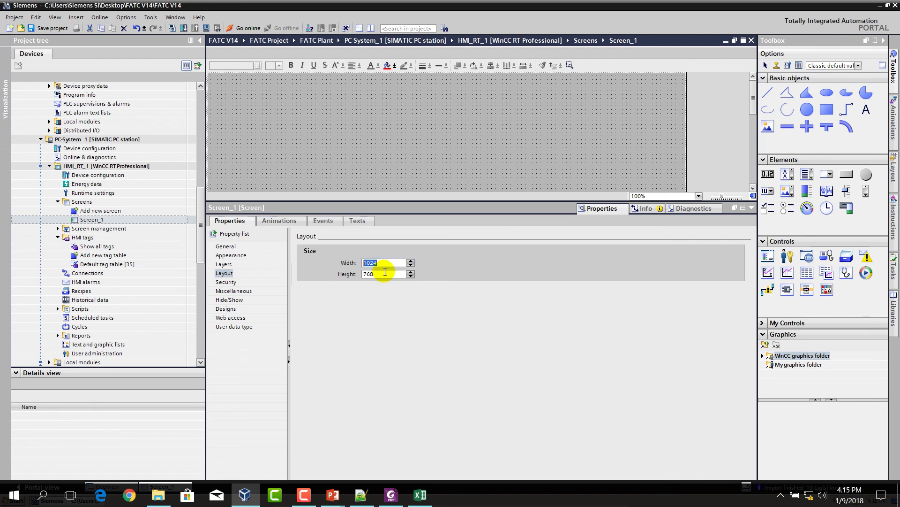
{"action": "double_click", "coordinate": [384, 274]}
{"action": "left_click", "coordinate": [381, 274]}
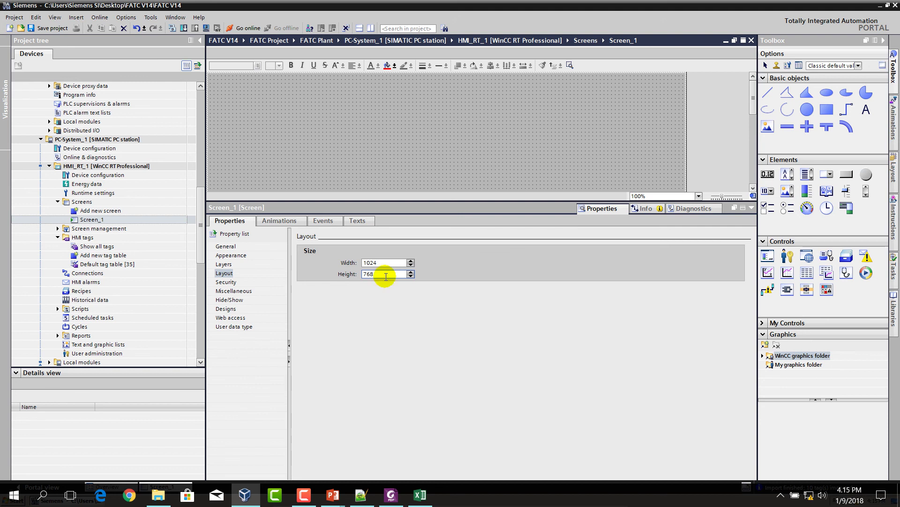
Enable the Title and Border window properties for screens in the runtime settings of HMI_RT_1
{"action": "double_click", "coordinate": [100, 193]}
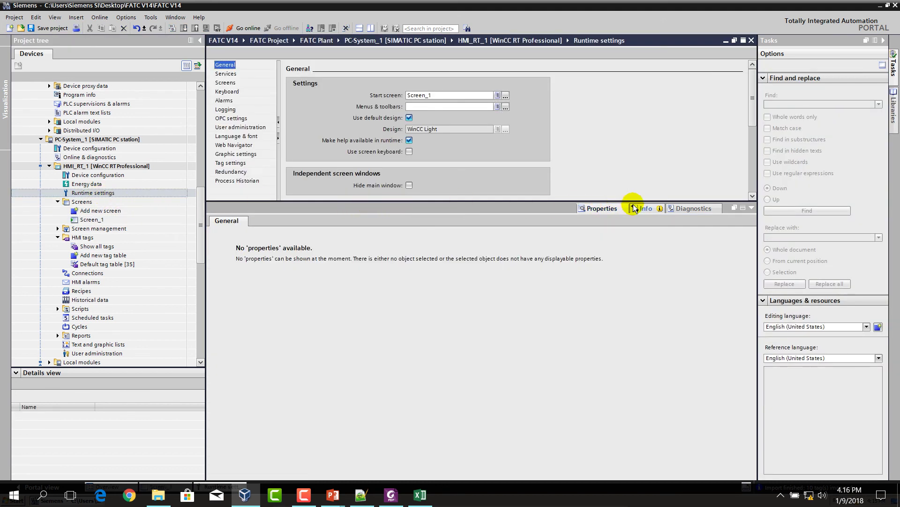
{"action": "left_click", "coordinate": [749, 209]}
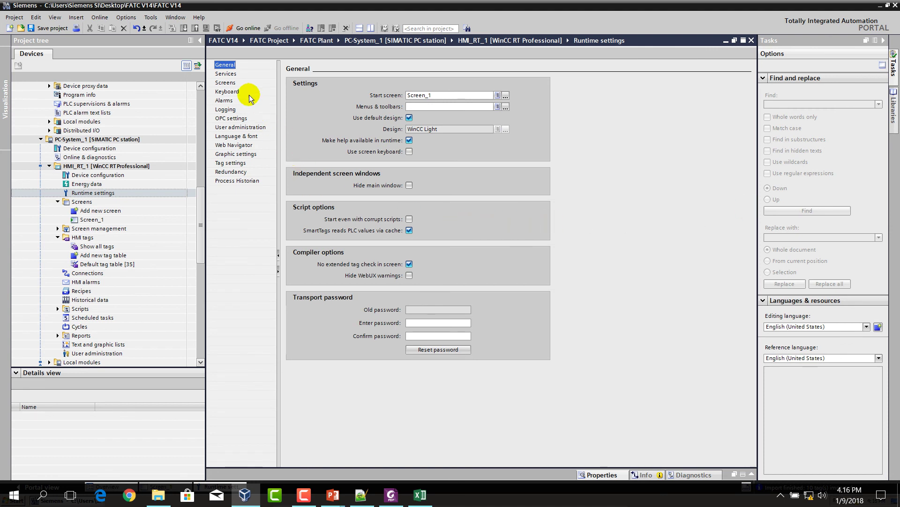
{"action": "left_click", "coordinate": [226, 83]}
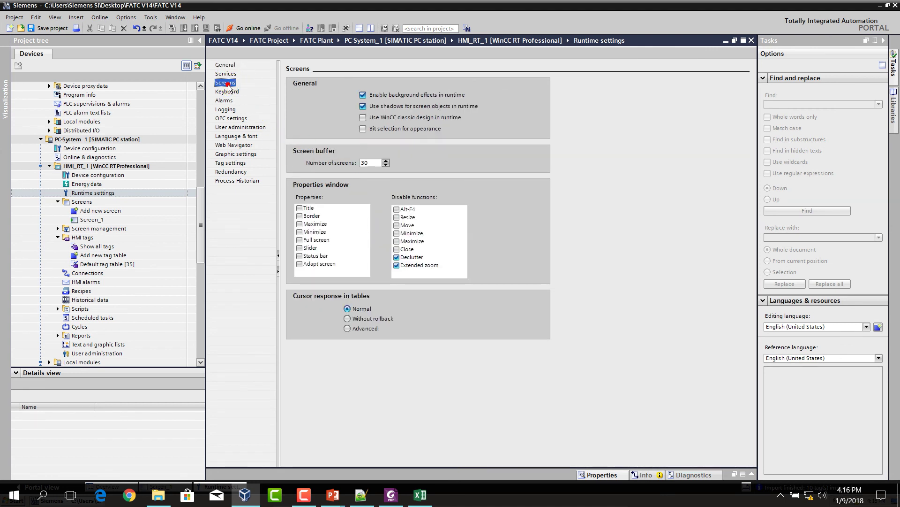
{"action": "left_click", "coordinate": [300, 208]}
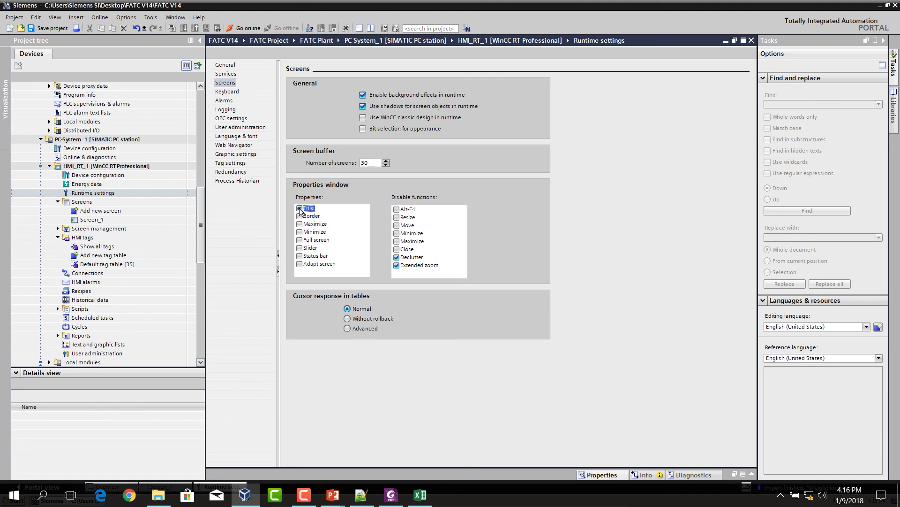
{"action": "left_click", "coordinate": [304, 217]}
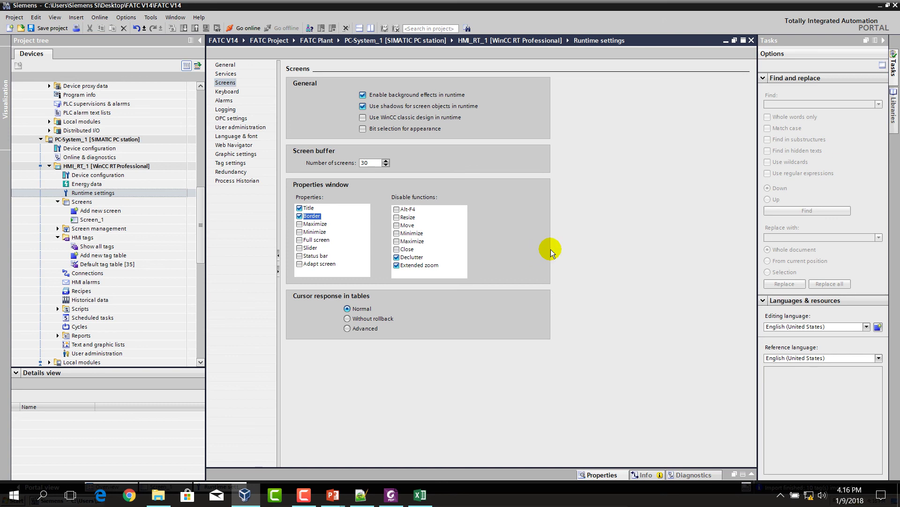
Close the runtime settings and copy the _BaseTemplates type folder from the project library into the Screens folder of HMI_RT_1
{"action": "left_click", "coordinate": [752, 41]}
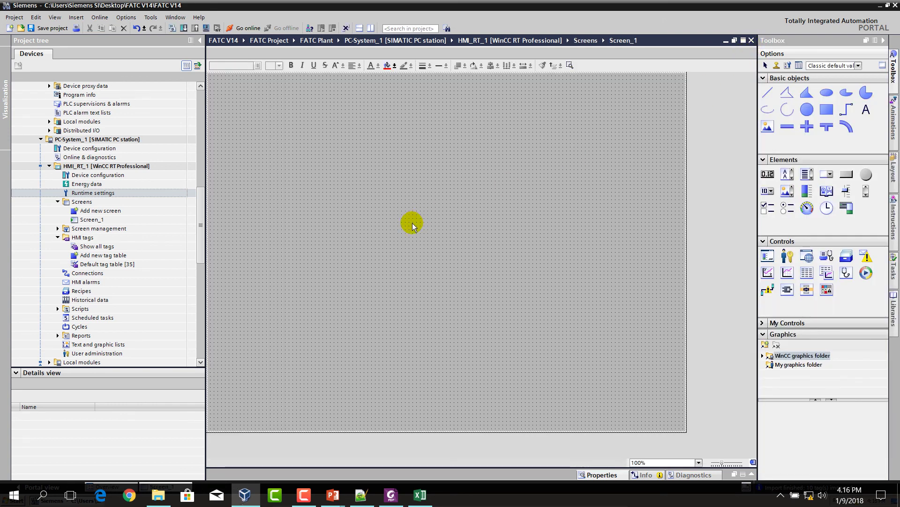
{"action": "double_click", "coordinate": [76, 229]}
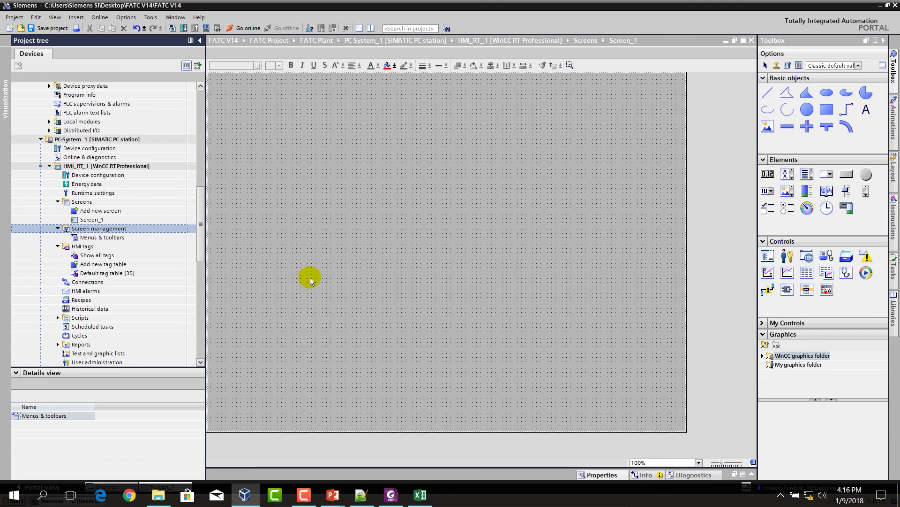
{"action": "left_click", "coordinate": [894, 310]}
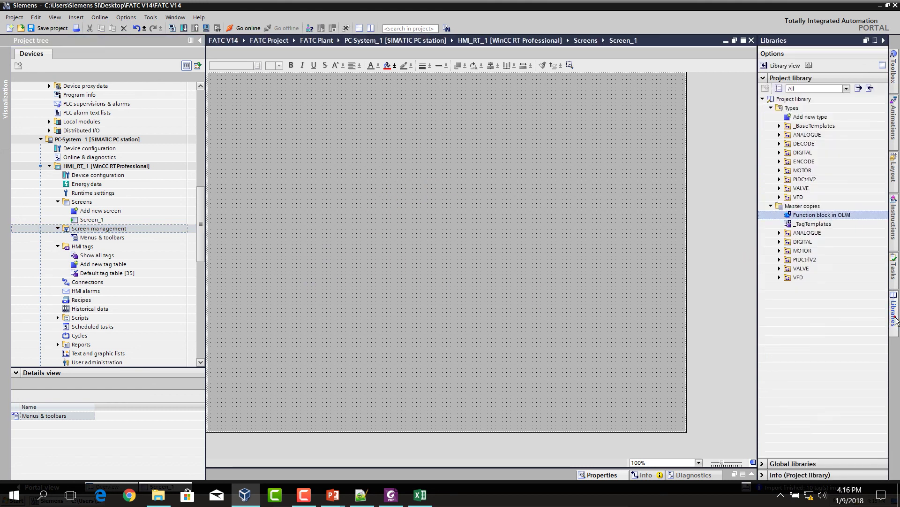
{"action": "left_click", "coordinate": [781, 127]}
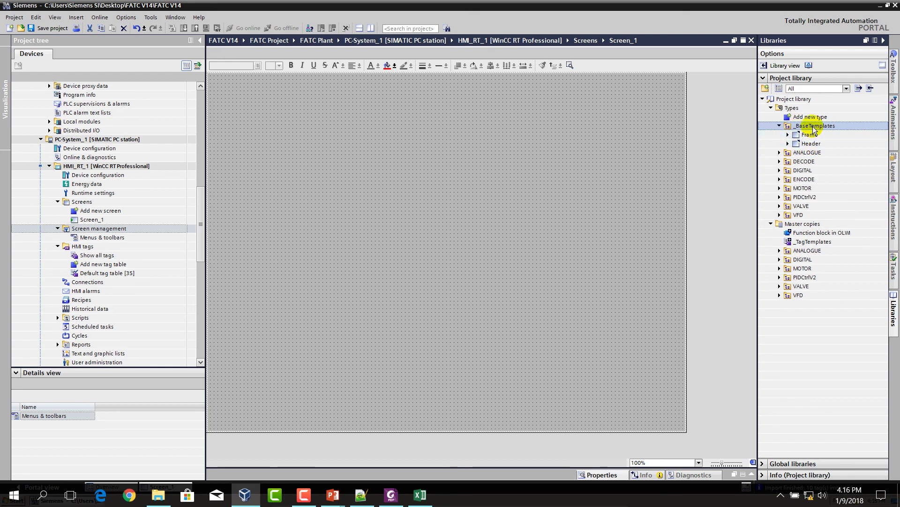
{"action": "left_click_drag", "start_coordinate": [814, 128], "coordinate": [85, 205]}
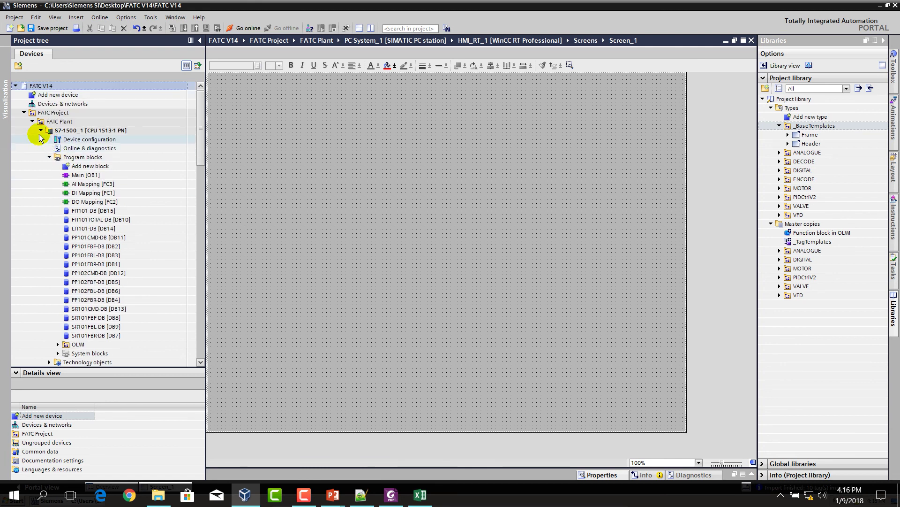
Rename the Header_1 screen in the copied _BaseTemplates folder of HMI_RT_1 as Header
{"action": "left_click", "coordinate": [41, 132]}
{"action": "left_click", "coordinate": [87, 202]}
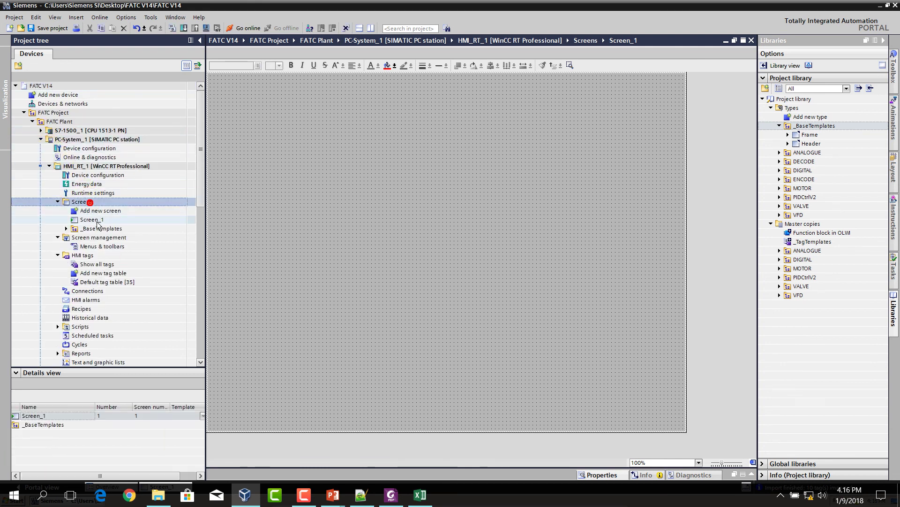
{"action": "left_click", "coordinate": [96, 229]}
{"action": "left_click", "coordinate": [66, 229]}
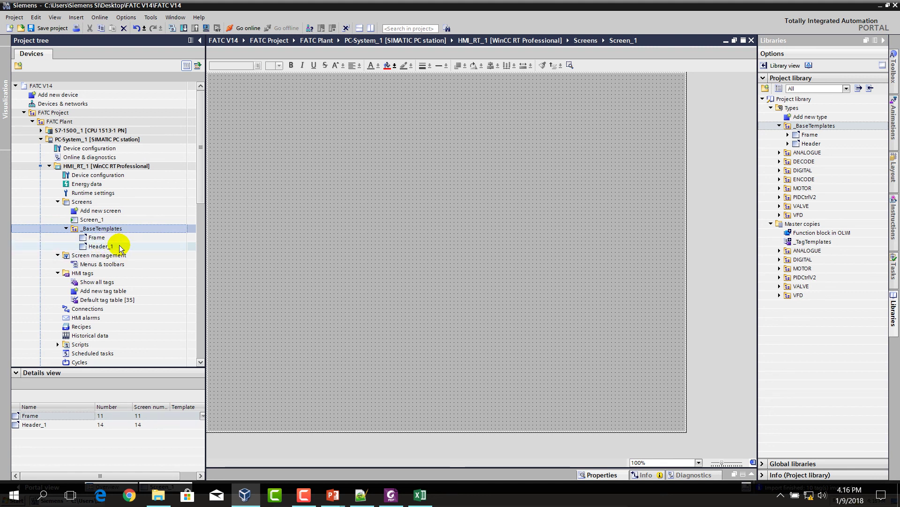
{"action": "left_click", "coordinate": [121, 247]}
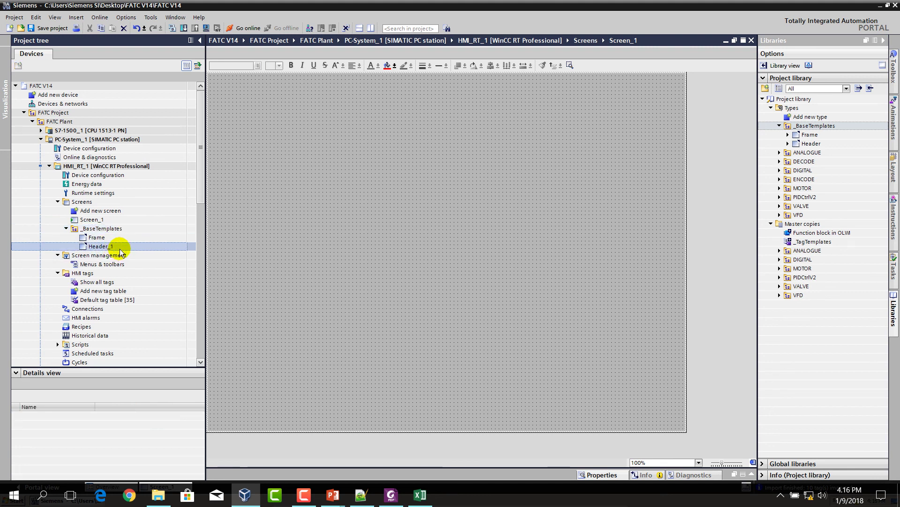
{"action": "left_click", "coordinate": [121, 248]}
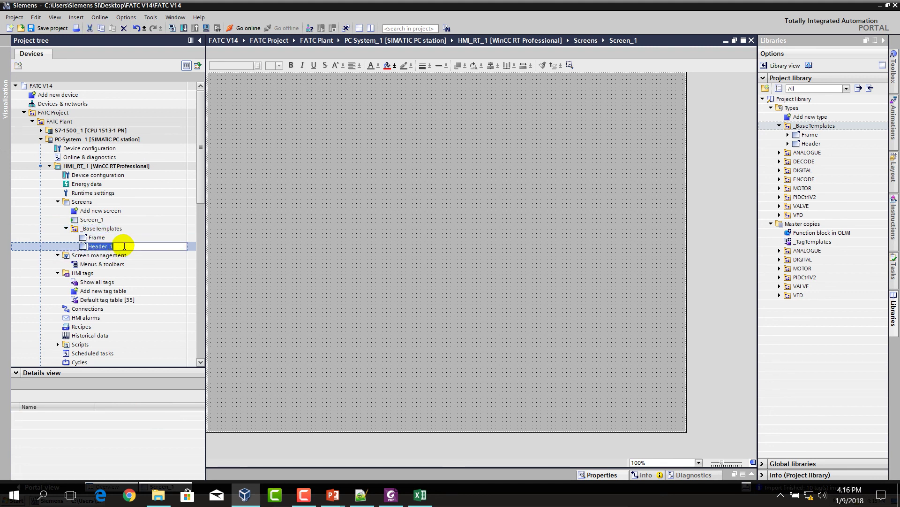
{"action": "type", "text": "Header"}
{"action": "key", "text": "Return"}
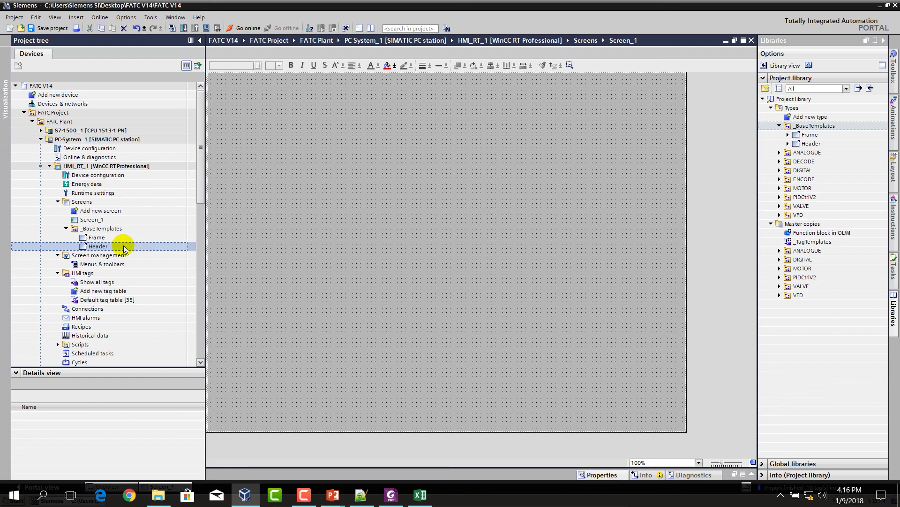
Open the Header and Frame template screens to check their contents, close both, and collapse the _BaseTemplates folder
{"action": "left_click", "coordinate": [112, 249]}
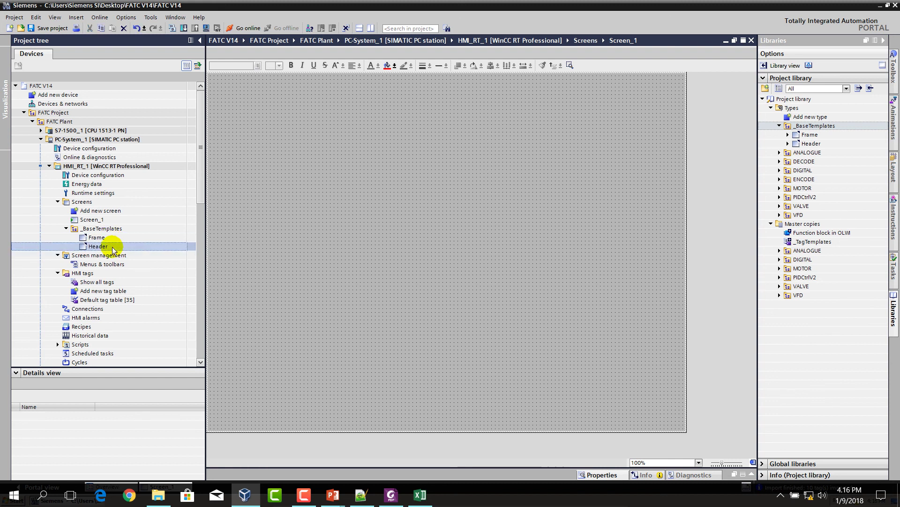
{"action": "double_click", "coordinate": [113, 248]}
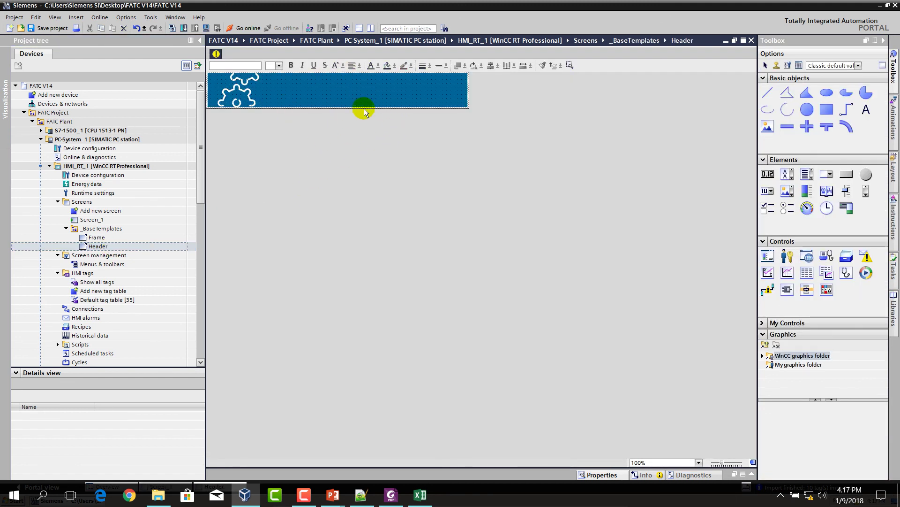
{"action": "double_click", "coordinate": [96, 237]}
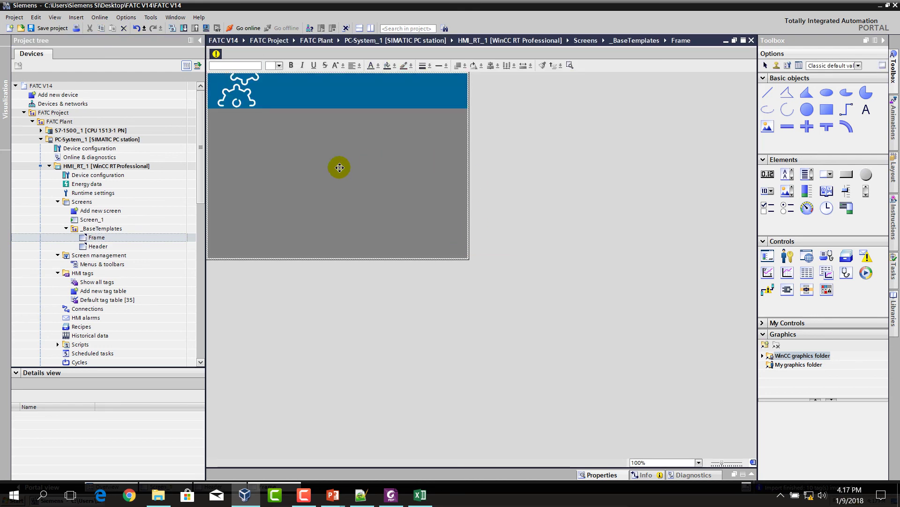
{"action": "left_click", "coordinate": [751, 41]}
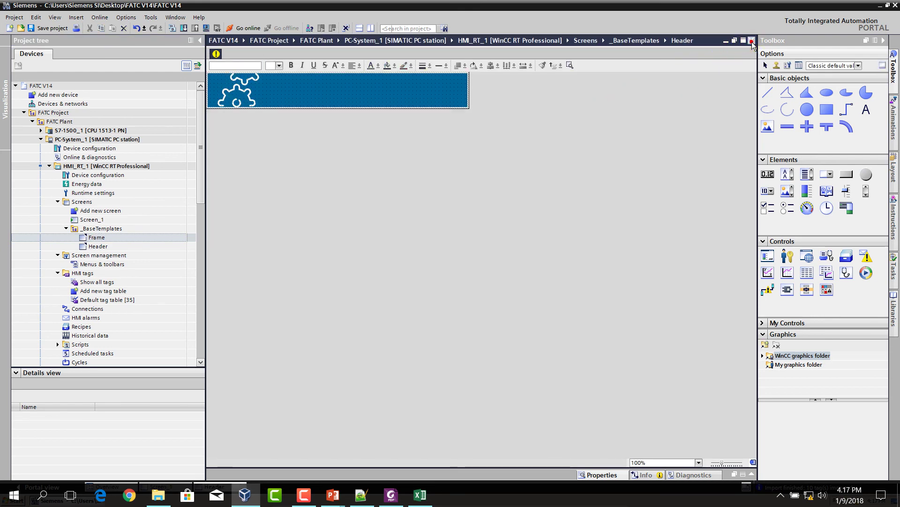
{"action": "left_click", "coordinate": [751, 41]}
{"action": "double_click", "coordinate": [125, 228]}
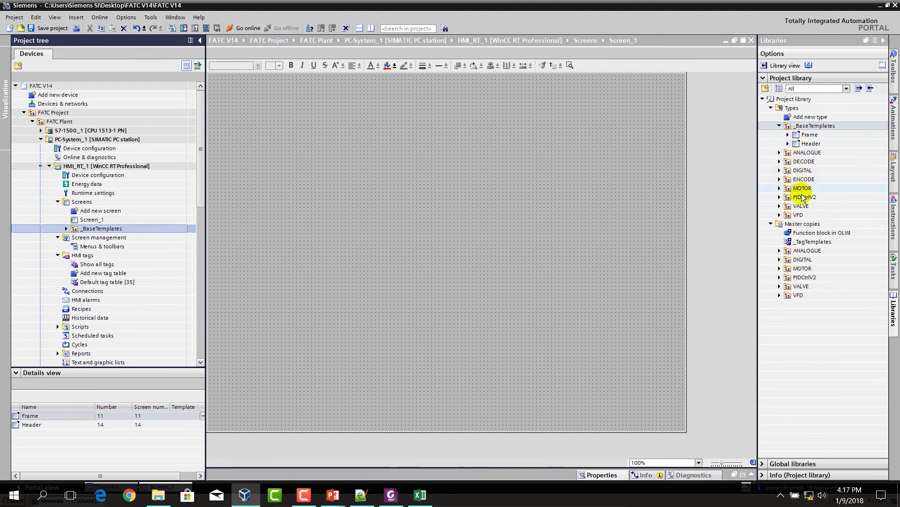
Copy the _TagTemplates master copy into the HMI tags folder and the DIGITAL type folder into the Screens folder of HMI_RT_1
{"action": "left_click", "coordinate": [811, 242]}
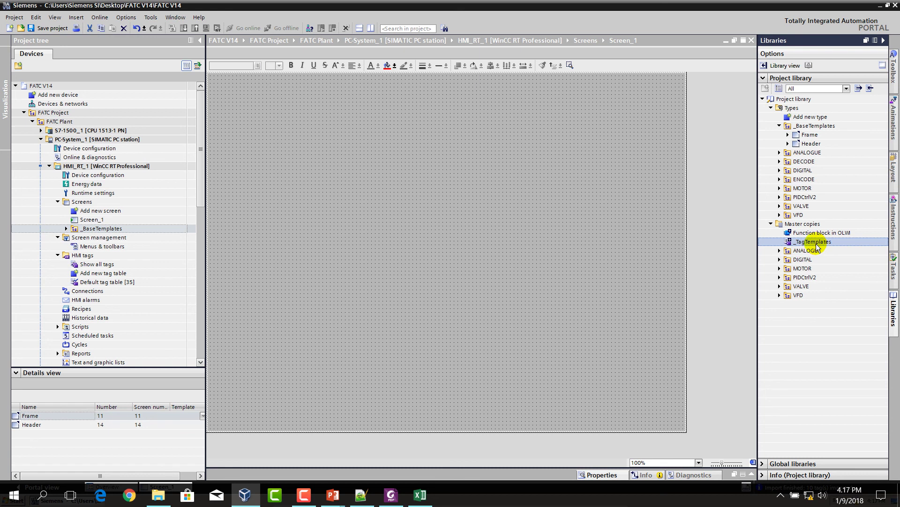
{"action": "left_click_drag", "start_coordinate": [818, 248], "coordinate": [121, 287]}
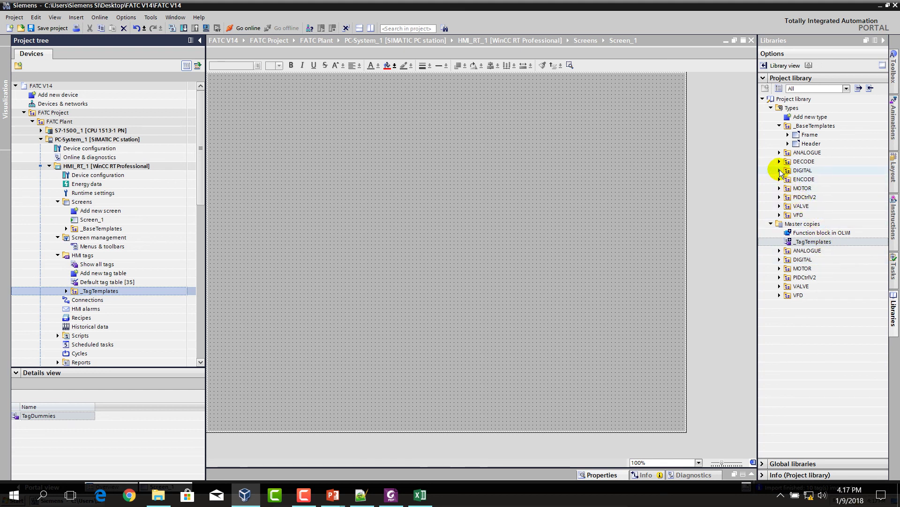
{"action": "left_click", "coordinate": [780, 171]}
{"action": "left_click", "coordinate": [780, 170]}
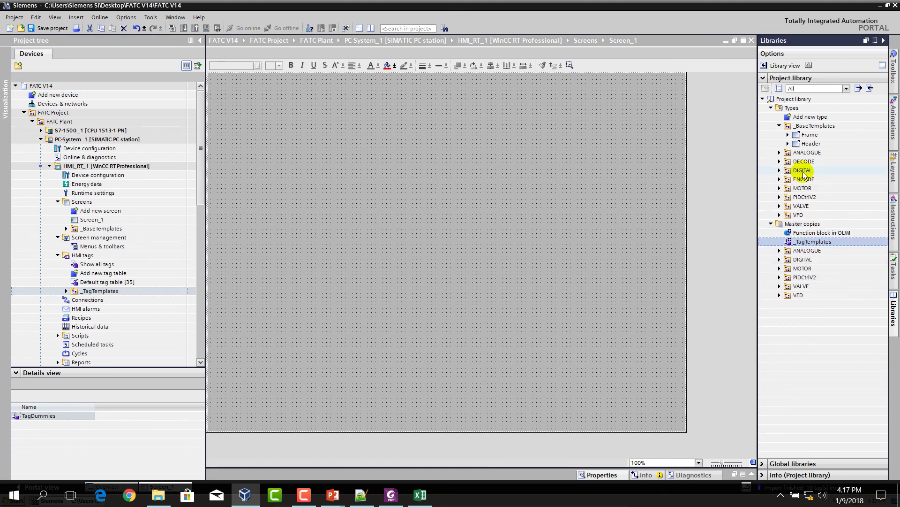
{"action": "left_click", "coordinate": [802, 171]}
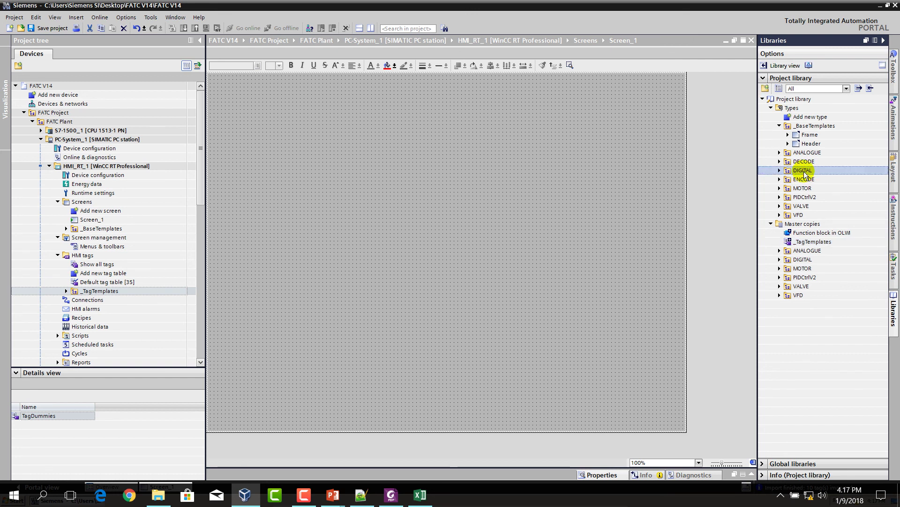
{"action": "left_click_drag", "start_coordinate": [805, 174], "coordinate": [82, 201]}
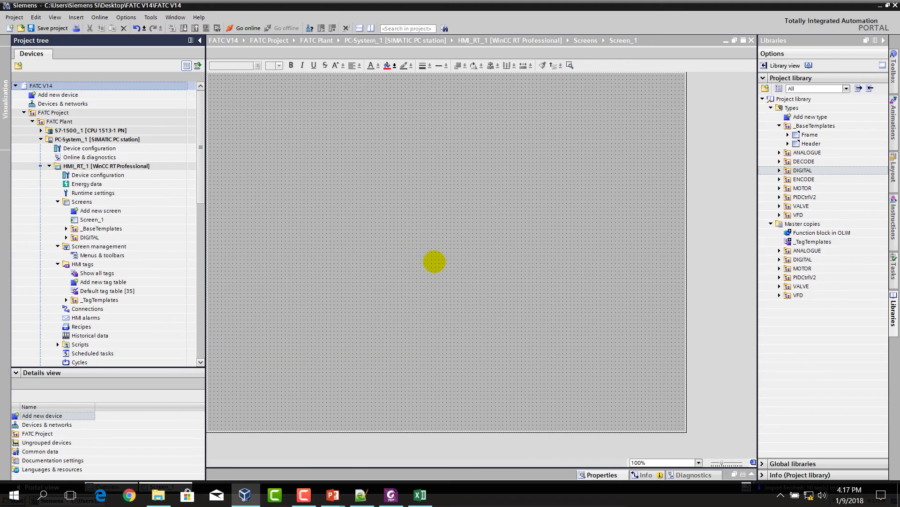
{"action": "left_click", "coordinate": [492, 250]}
{"action": "mouse_move", "coordinate": [790, 127]}
{"action": "left_mouse_down"}
{"action": "mouse_move", "coordinate": [832, 124]}
{"action": "mouse_move", "coordinate": [789, 120]}
{"action": "mouse_move", "coordinate": [787, 129]}
{"action": "mouse_move", "coordinate": [472, 162]}
{"action": "mouse_move", "coordinate": [190, 202]}
{"action": "mouse_move", "coordinate": [127, 224]}
{"action": "left_mouse_up"}
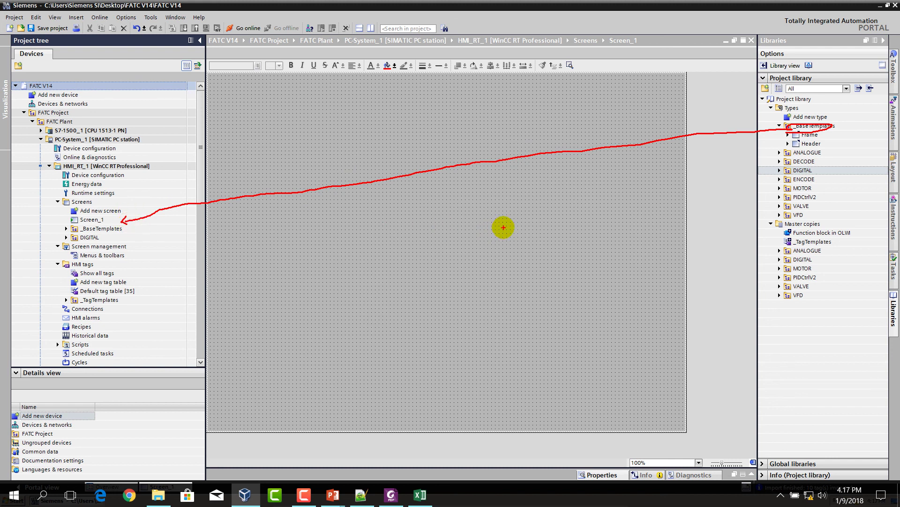
{"action": "mouse_move", "coordinate": [800, 168]}
{"action": "left_mouse_down"}
{"action": "mouse_move", "coordinate": [779, 173]}
{"action": "mouse_move", "coordinate": [810, 173]}
{"action": "mouse_move", "coordinate": [371, 215]}
{"action": "mouse_move", "coordinate": [224, 216]}
{"action": "mouse_move", "coordinate": [136, 233]}
{"action": "left_mouse_up"}
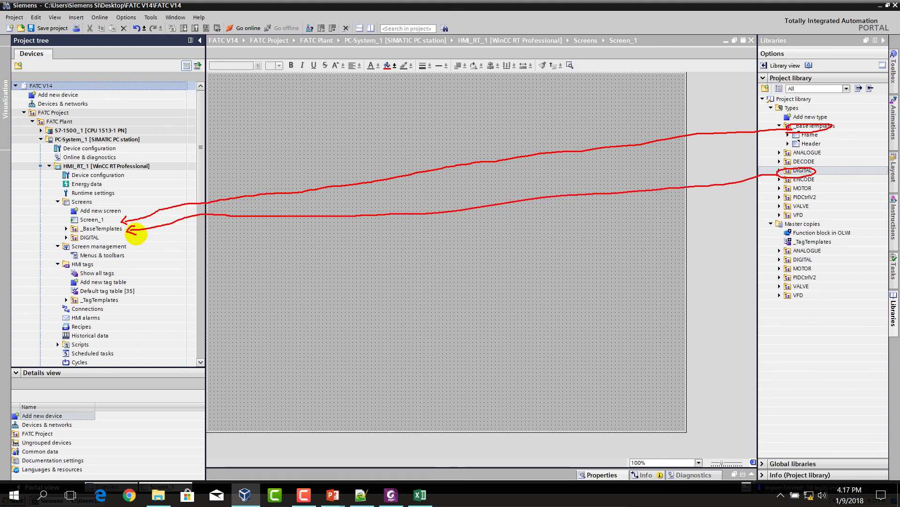
{"action": "mouse_move", "coordinate": [805, 233]}
{"action": "left_mouse_down"}
{"action": "mouse_move", "coordinate": [832, 239]}
{"action": "mouse_move", "coordinate": [779, 246]}
{"action": "mouse_move", "coordinate": [830, 253]}
{"action": "mouse_move", "coordinate": [828, 235]}
{"action": "mouse_move", "coordinate": [274, 281]}
{"action": "mouse_move", "coordinate": [177, 277]}
{"action": "mouse_move", "coordinate": [140, 291]}
{"action": "mouse_move", "coordinate": [147, 294]}
{"action": "left_mouse_up"}
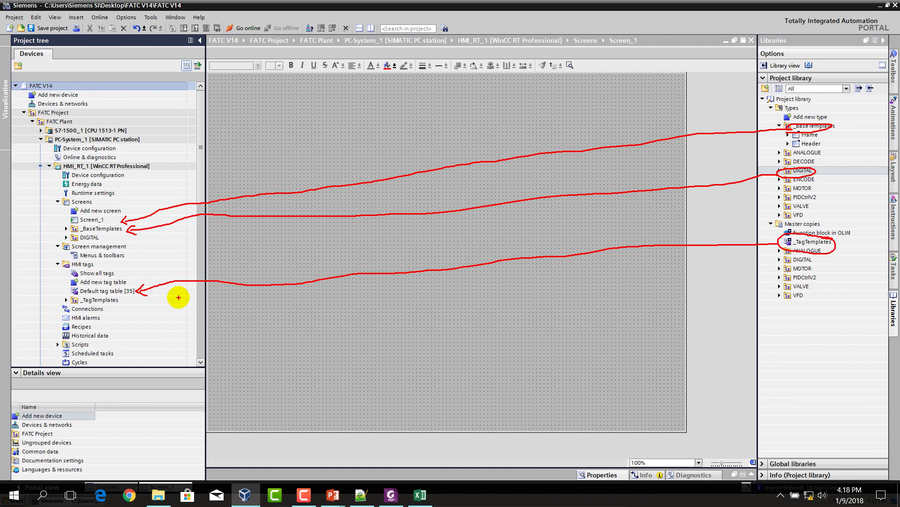
{"action": "left_click", "coordinate": [306, 491]}
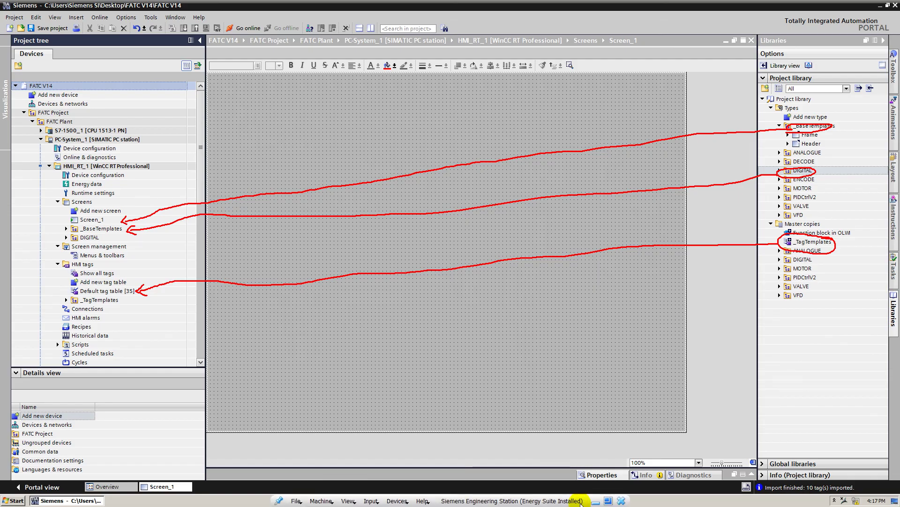
{"action": "left_click", "coordinate": [595, 500]}
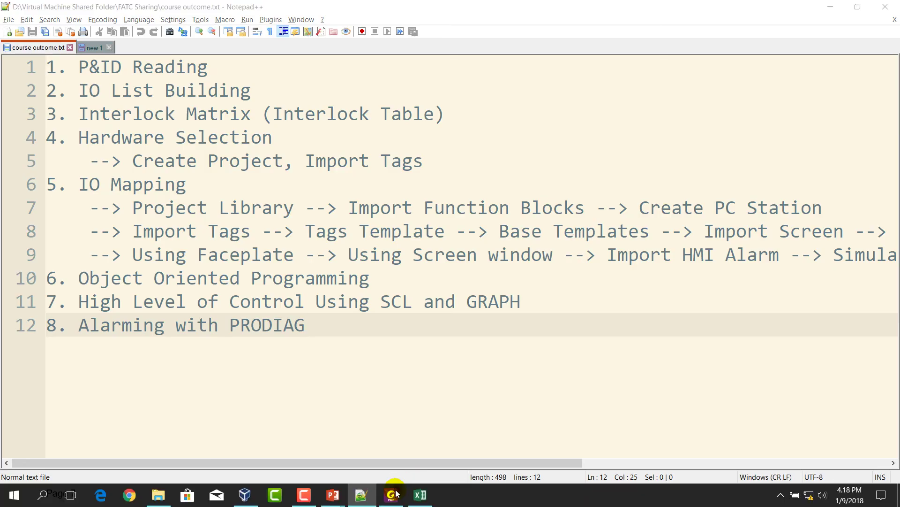
{"action": "key", "text": "super"}
{"action": "left_click", "coordinate": [304, 497]}
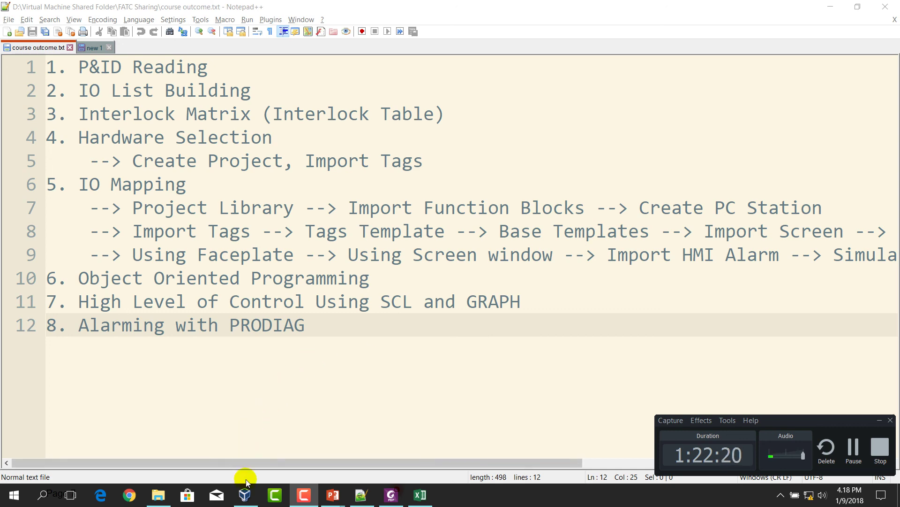
{"action": "left_click", "coordinate": [245, 494]}
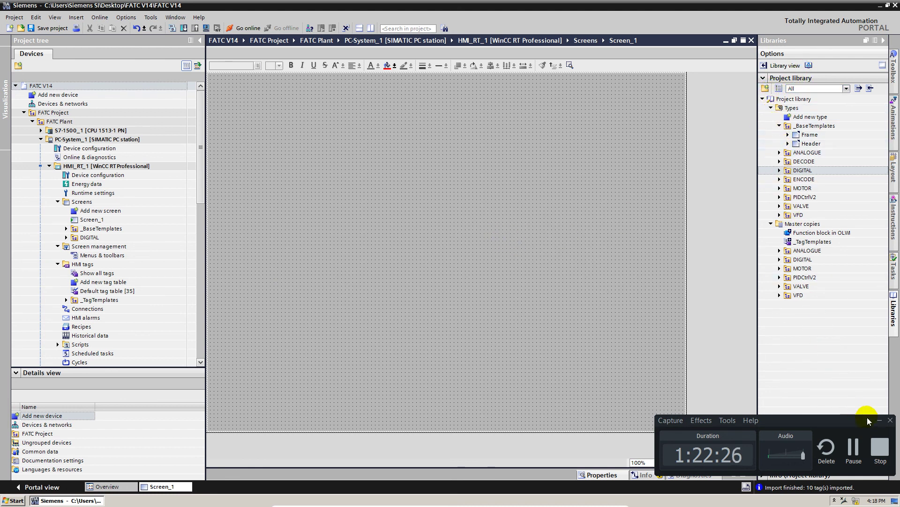
{"action": "left_click", "coordinate": [879, 420]}
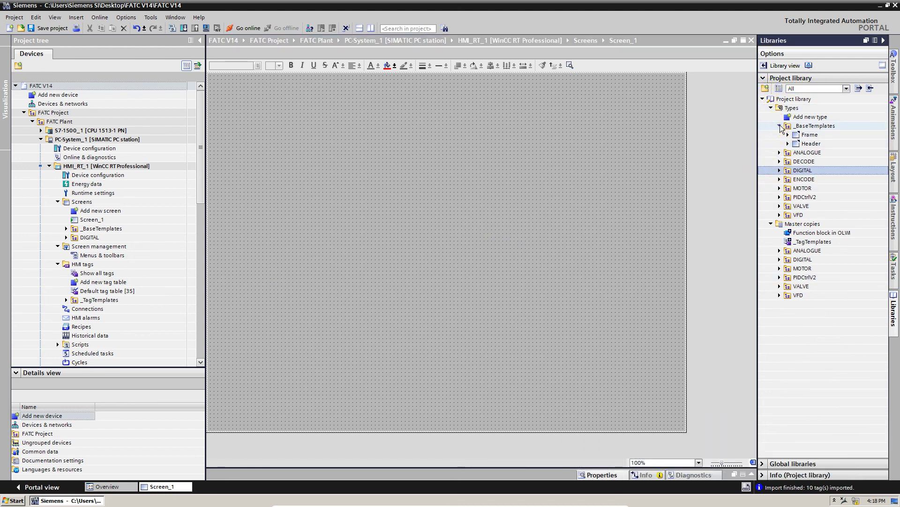
Collapse the _BaseTemplates types in the project library and expand the DIGITAL types to examine their contents
{"action": "left_click", "coordinate": [780, 126]}
{"action": "left_click", "coordinate": [779, 152]}
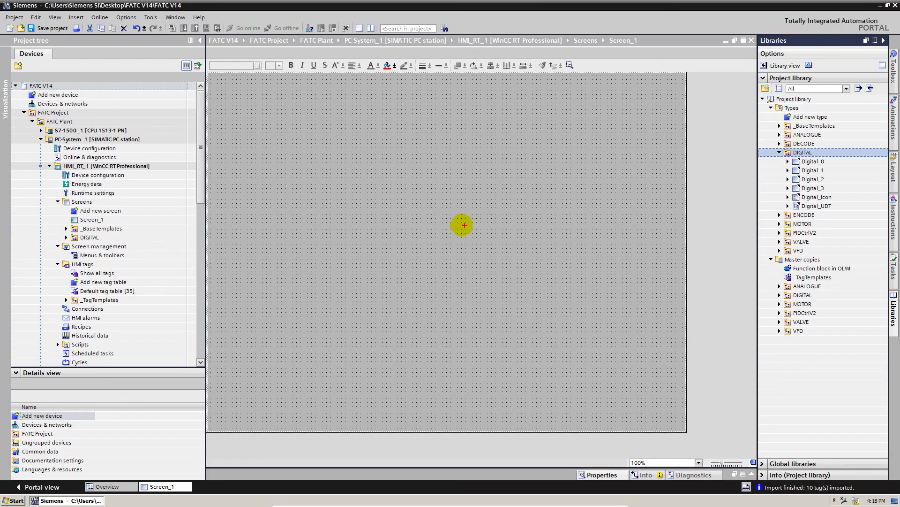
{"action": "mouse_move", "coordinate": [379, 217]}
{"action": "left_mouse_down"}
{"action": "mouse_move", "coordinate": [387, 232]}
{"action": "mouse_move", "coordinate": [368, 229]}
{"action": "left_mouse_up"}
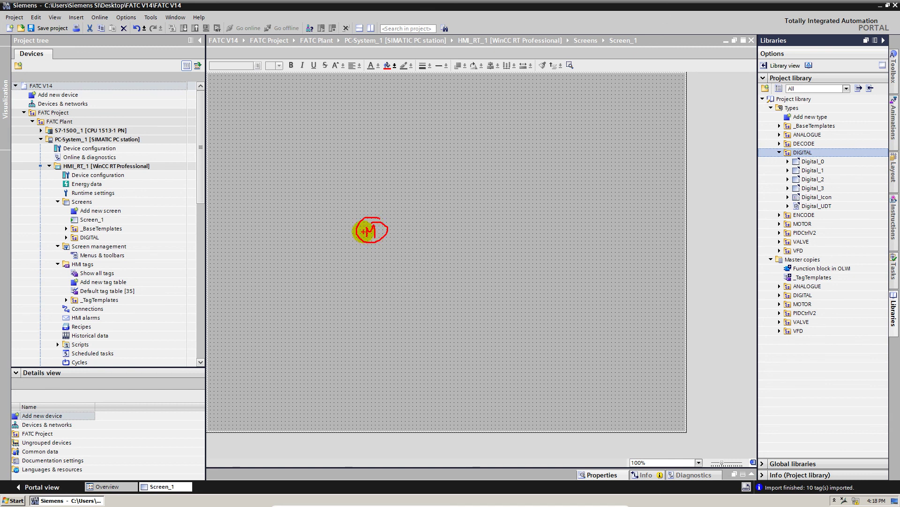
{"action": "left_click_drag", "start_coordinate": [352, 245], "coordinate": [362, 237]}
{"action": "mouse_move", "coordinate": [409, 117]}
{"action": "left_mouse_down"}
{"action": "mouse_move", "coordinate": [396, 202]}
{"action": "mouse_move", "coordinate": [516, 212]}
{"action": "mouse_move", "coordinate": [538, 110]}
{"action": "mouse_move", "coordinate": [408, 117]}
{"action": "mouse_move", "coordinate": [485, 105]}
{"action": "mouse_move", "coordinate": [533, 102]}
{"action": "mouse_move", "coordinate": [540, 112]}
{"action": "left_mouse_up"}
{"action": "left_click_drag", "start_coordinate": [432, 141], "coordinate": [440, 141]}
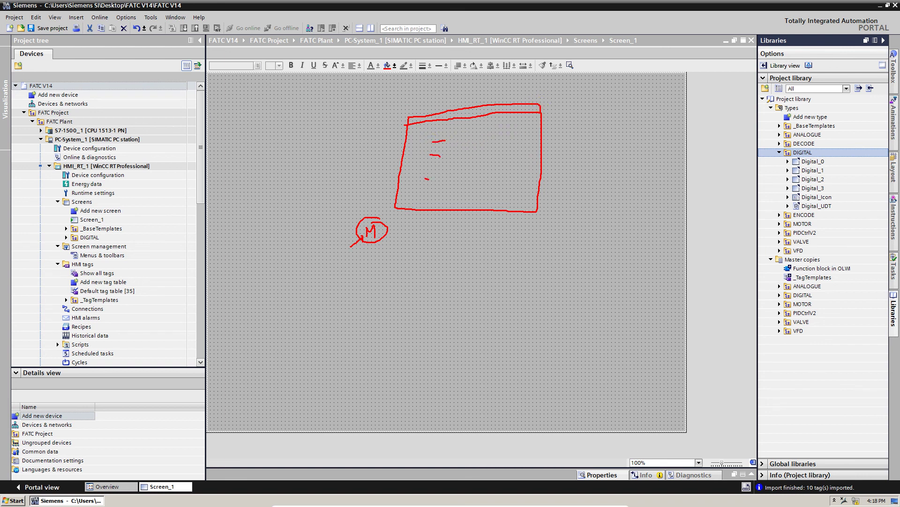
{"action": "left_click_drag", "start_coordinate": [492, 150], "coordinate": [517, 143]}
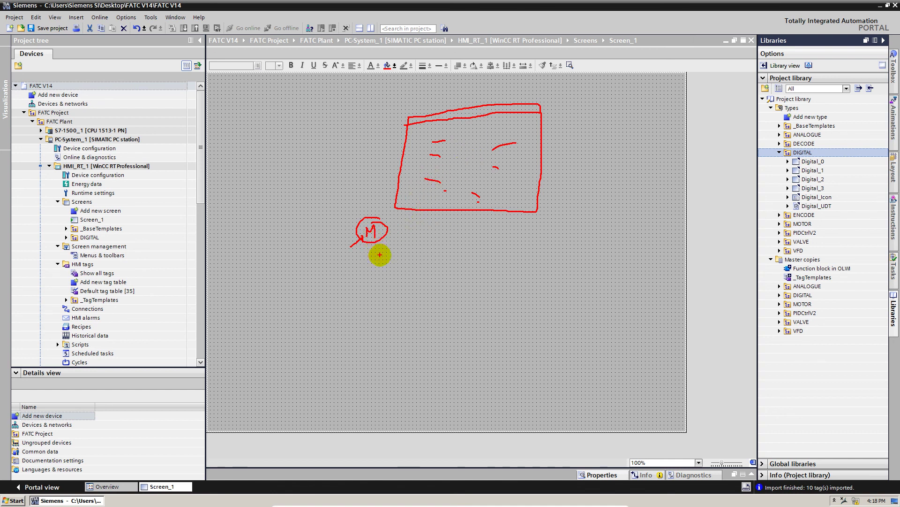
{"action": "mouse_move", "coordinate": [369, 248]}
{"action": "left_mouse_down"}
{"action": "mouse_move", "coordinate": [367, 268]}
{"action": "mouse_move", "coordinate": [412, 261]}
{"action": "mouse_move", "coordinate": [430, 281]}
{"action": "mouse_move", "coordinate": [482, 280]}
{"action": "left_mouse_up"}
{"action": "mouse_move", "coordinate": [377, 211]}
{"action": "left_mouse_down"}
{"action": "mouse_move", "coordinate": [346, 245]}
{"action": "mouse_move", "coordinate": [370, 260]}
{"action": "left_mouse_up"}
{"action": "left_click_drag", "start_coordinate": [398, 219], "coordinate": [403, 250]}
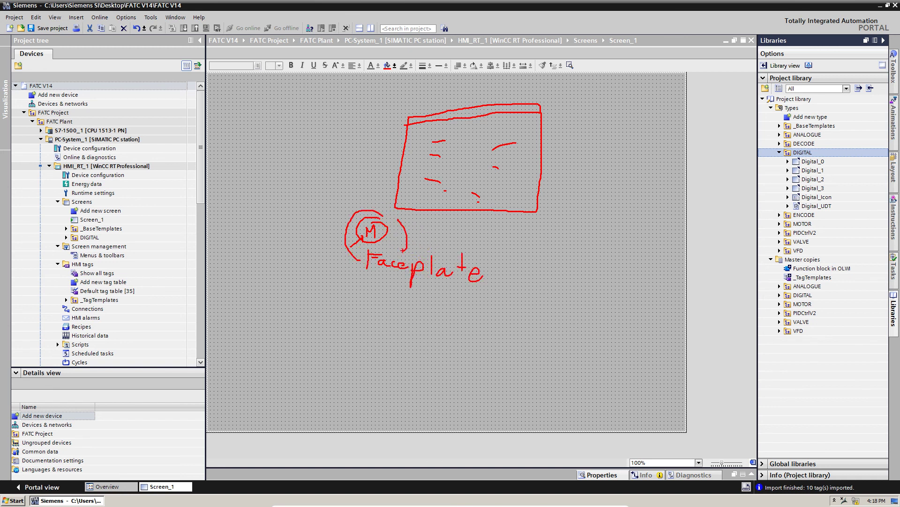
{"action": "mouse_move", "coordinate": [596, 130]}
{"action": "left_mouse_down"}
{"action": "mouse_move", "coordinate": [515, 159]}
{"action": "mouse_move", "coordinate": [519, 147]}
{"action": "left_mouse_up"}
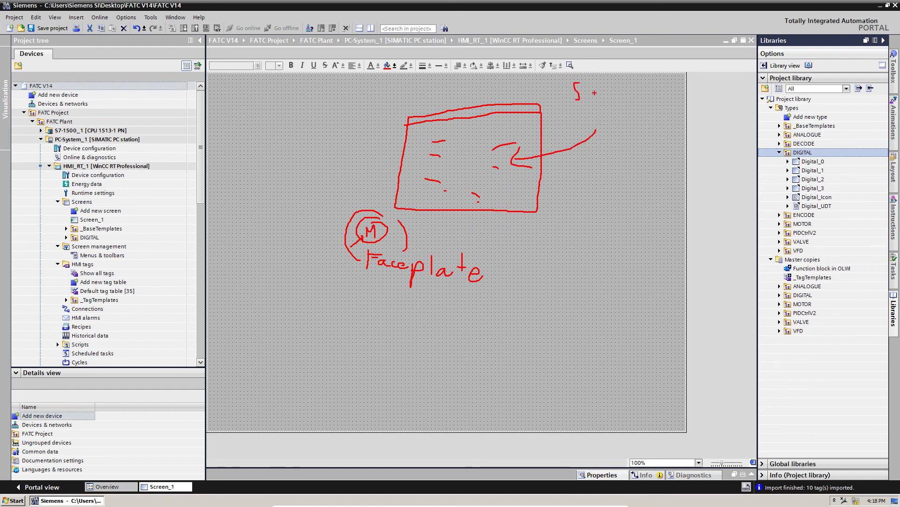
{"action": "mouse_move", "coordinate": [609, 104]}
{"action": "left_mouse_down"}
{"action": "mouse_move", "coordinate": [641, 107]}
{"action": "mouse_move", "coordinate": [626, 145]}
{"action": "left_mouse_up"}
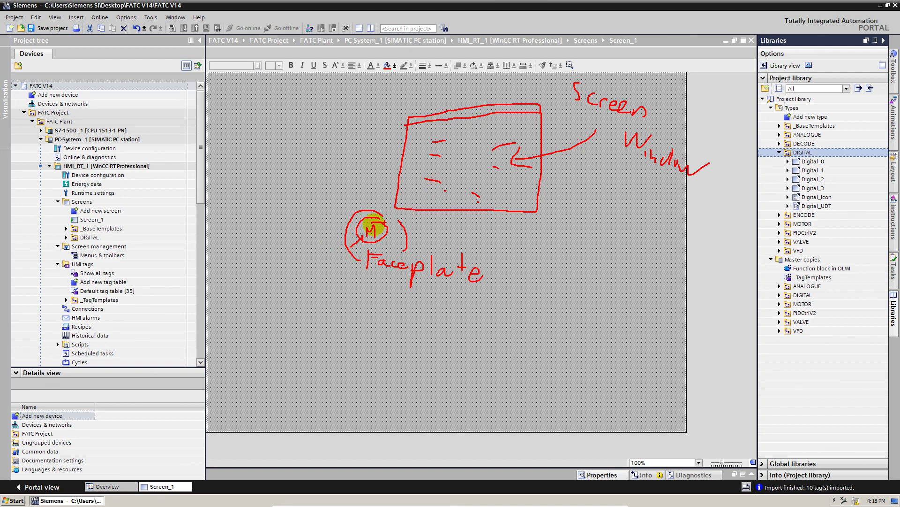
{"action": "left_click_drag", "start_coordinate": [291, 266], "coordinate": [348, 242]}
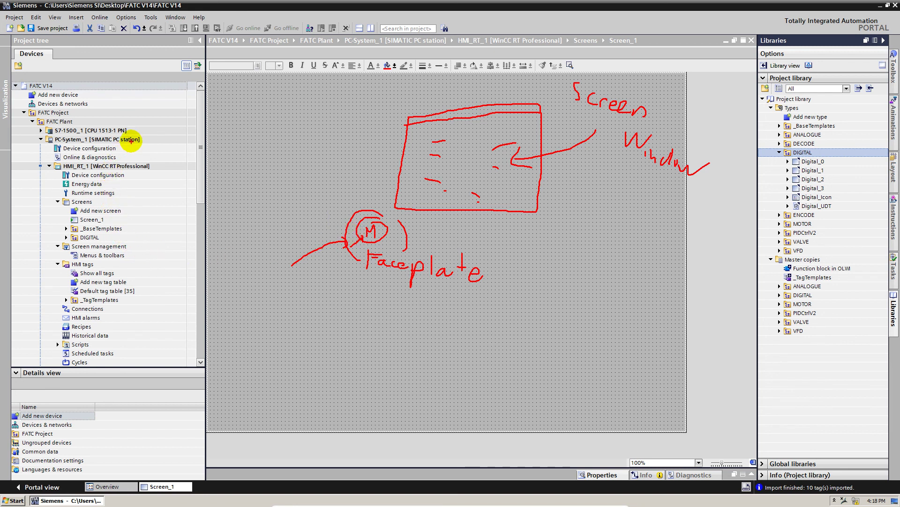
{"action": "mouse_move", "coordinate": [135, 130]}
{"action": "left_mouse_down"}
{"action": "mouse_move", "coordinate": [425, 176]}
{"action": "mouse_move", "coordinate": [415, 180]}
{"action": "left_mouse_up"}
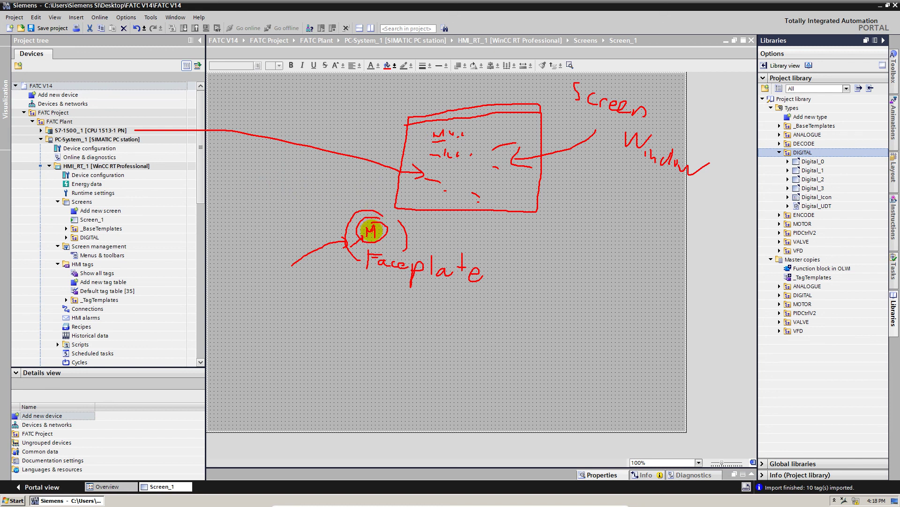
{"action": "left_click_drag", "start_coordinate": [415, 238], "coordinate": [451, 240]}
{"action": "mouse_move", "coordinate": [453, 242]}
{"action": "left_mouse_down"}
{"action": "mouse_move", "coordinate": [462, 247]}
{"action": "mouse_move", "coordinate": [444, 252]}
{"action": "mouse_move", "coordinate": [436, 229]}
{"action": "mouse_move", "coordinate": [430, 252]}
{"action": "left_mouse_up"}
{"action": "left_click_drag", "start_coordinate": [319, 232], "coordinate": [347, 233]}
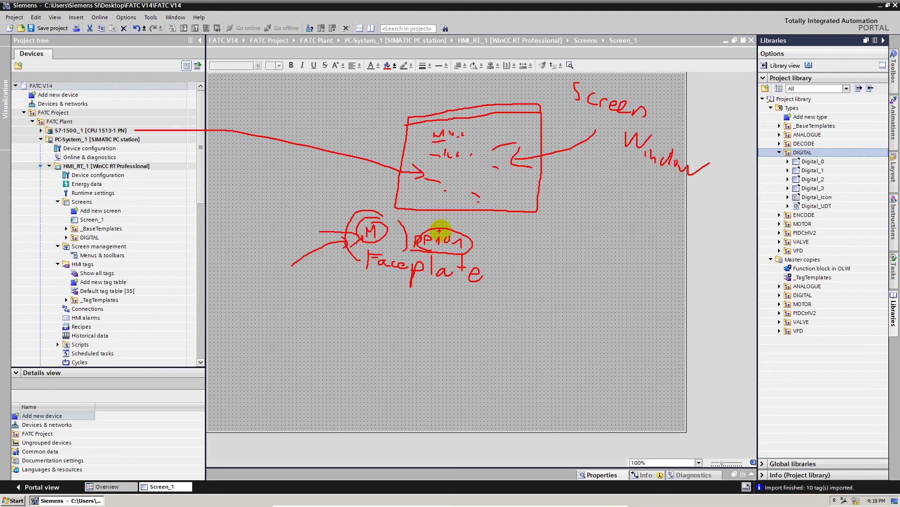
{"action": "mouse_move", "coordinate": [445, 230]}
{"action": "left_mouse_down"}
{"action": "mouse_move", "coordinate": [476, 161]}
{"action": "mouse_move", "coordinate": [466, 161]}
{"action": "left_mouse_up"}
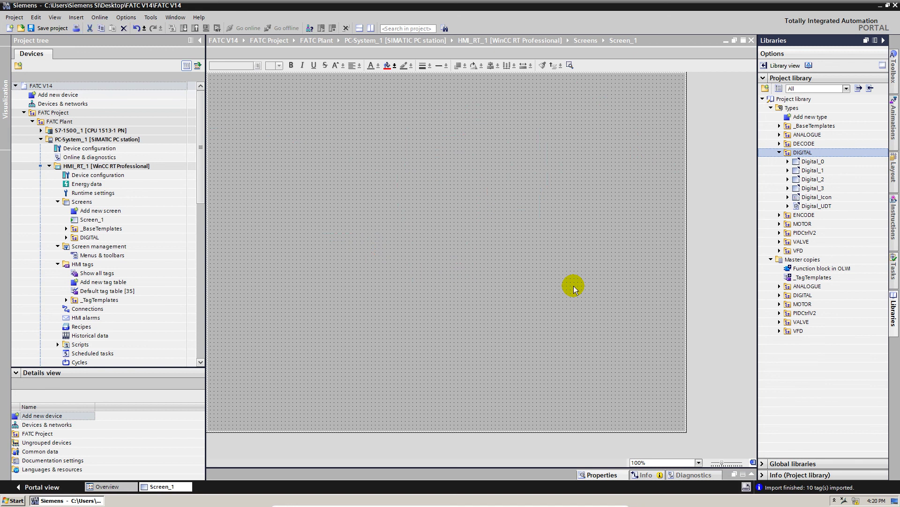
{"action": "left_click", "coordinate": [447, 207]}
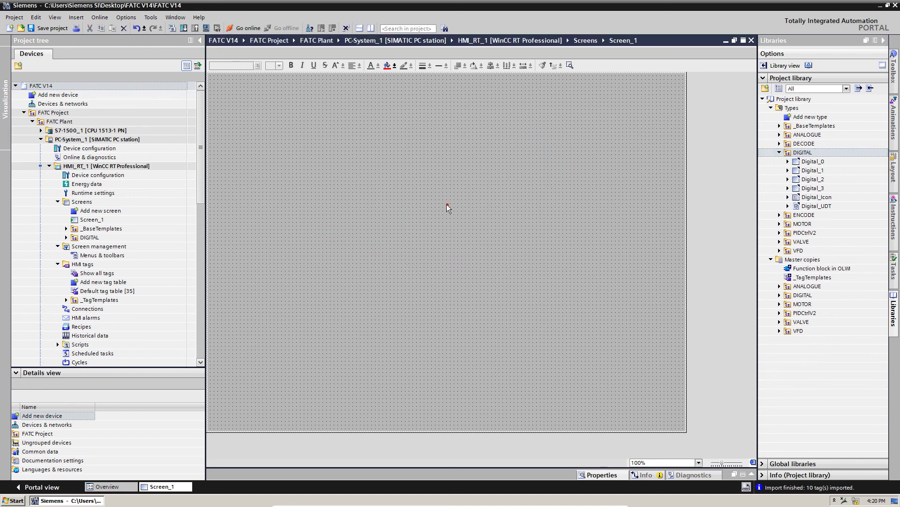
Place the Digital_Icon faceplate from the DIGITAL library types on Screen_1 at about X 337, Y 294
{"action": "left_click", "coordinate": [818, 198]}
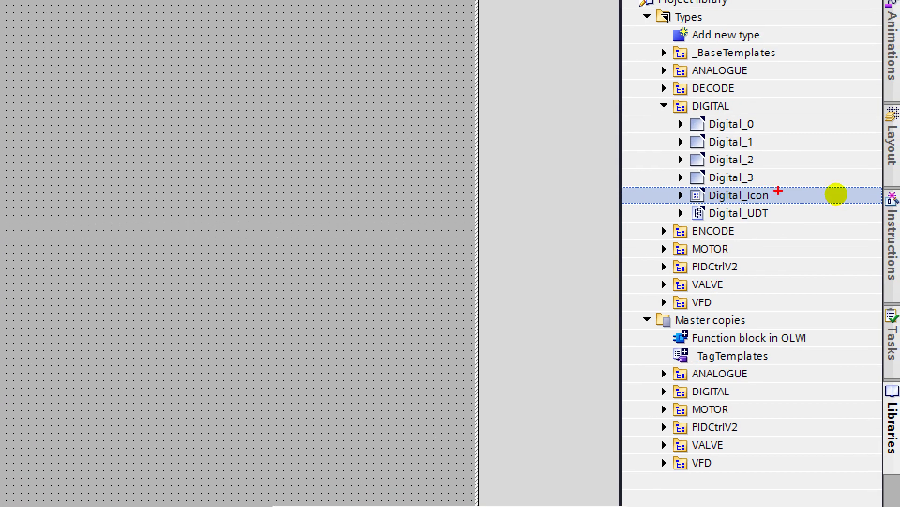
{"action": "mouse_move", "coordinate": [778, 190]}
{"action": "left_mouse_down"}
{"action": "mouse_move", "coordinate": [750, 210]}
{"action": "mouse_move", "coordinate": [766, 195]}
{"action": "mouse_move", "coordinate": [487, 205]}
{"action": "mouse_move", "coordinate": [380, 227]}
{"action": "left_mouse_up"}
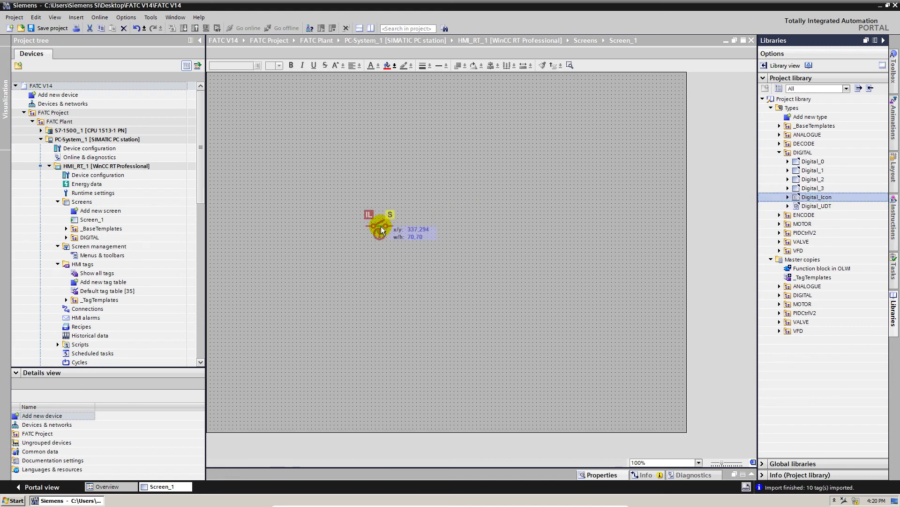
{"action": "left_click", "coordinate": [483, 242]}
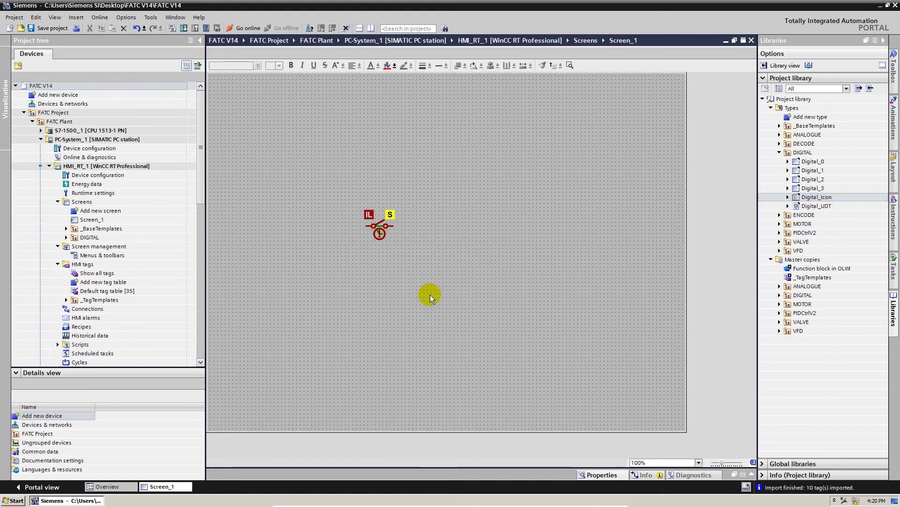
Set the State interface property of the placed Digital_Icon faceplate to tag dynamization
{"action": "left_click", "coordinate": [381, 226]}
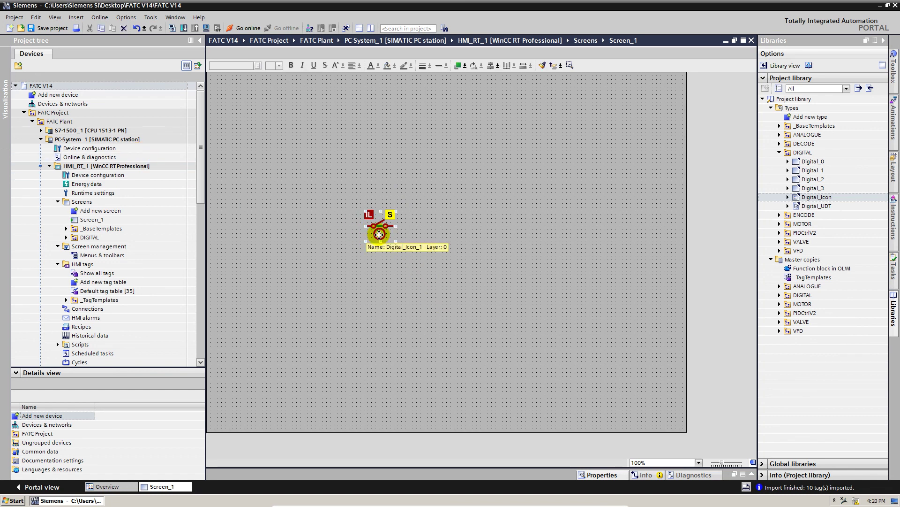
{"action": "left_click", "coordinate": [601, 474]}
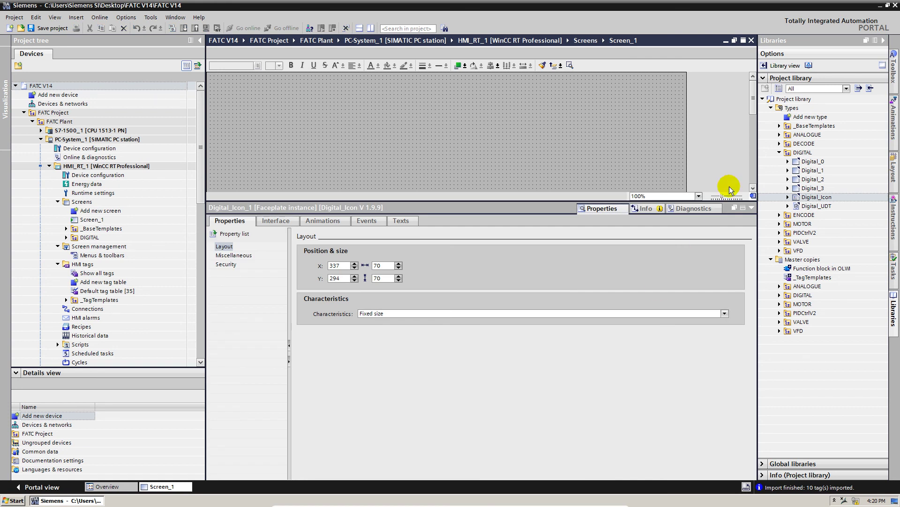
{"action": "scroll", "coordinate": [743, 127], "scroll_direction": "down", "scroll_amount": 3}
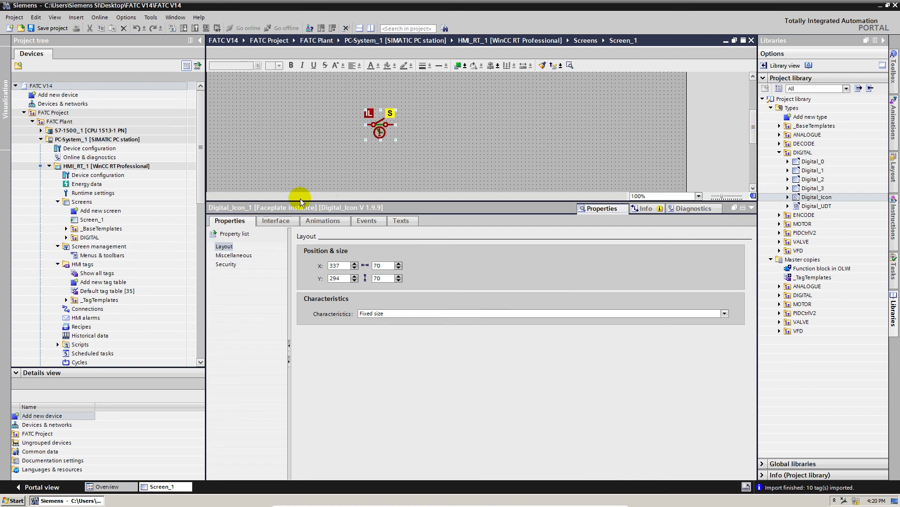
{"action": "left_click", "coordinate": [275, 224]}
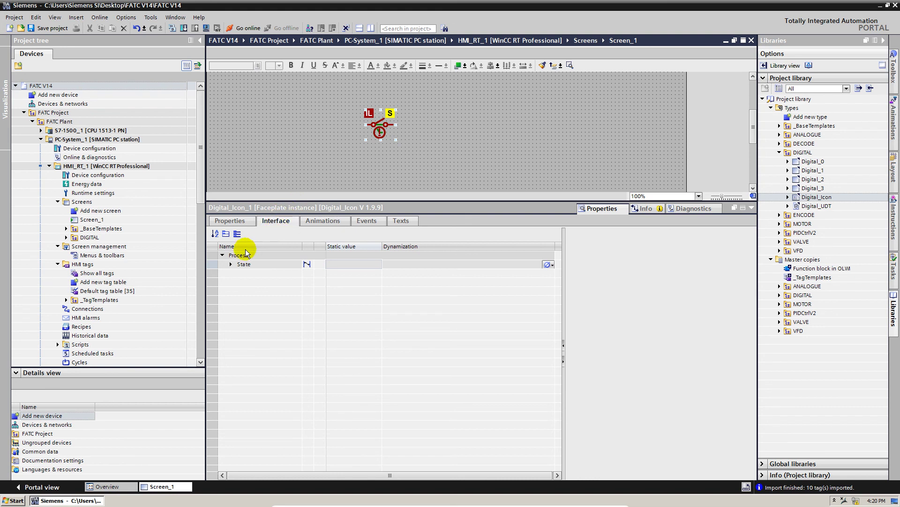
{"action": "left_click", "coordinate": [547, 264]}
{"action": "left_click", "coordinate": [549, 265]}
{"action": "left_click", "coordinate": [563, 274]}
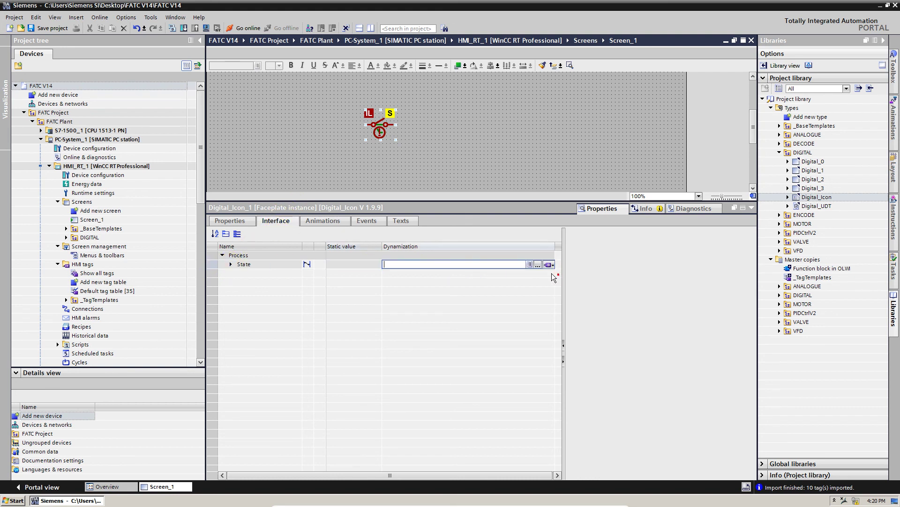
Try to assign the PP101FBR-DB structure tag from the Default tag table to the icon's State property
{"action": "left_click", "coordinate": [537, 265]}
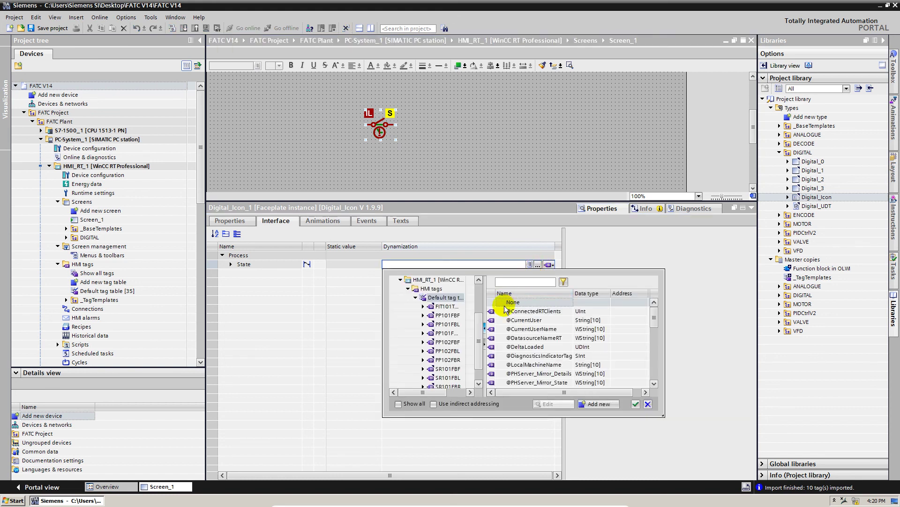
{"action": "left_click_drag", "start_coordinate": [484, 310], "coordinate": [518, 304]}
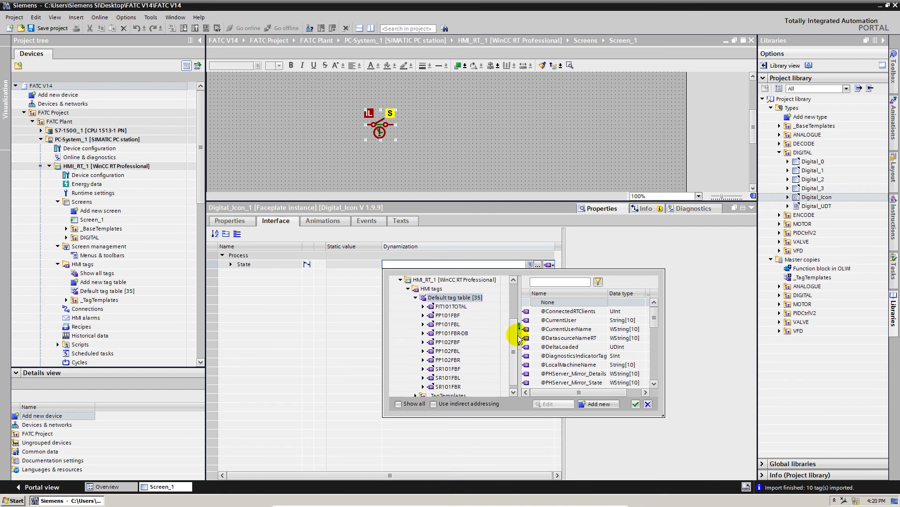
{"action": "scroll", "coordinate": [518, 335], "scroll_direction": "down", "scroll_amount": 1}
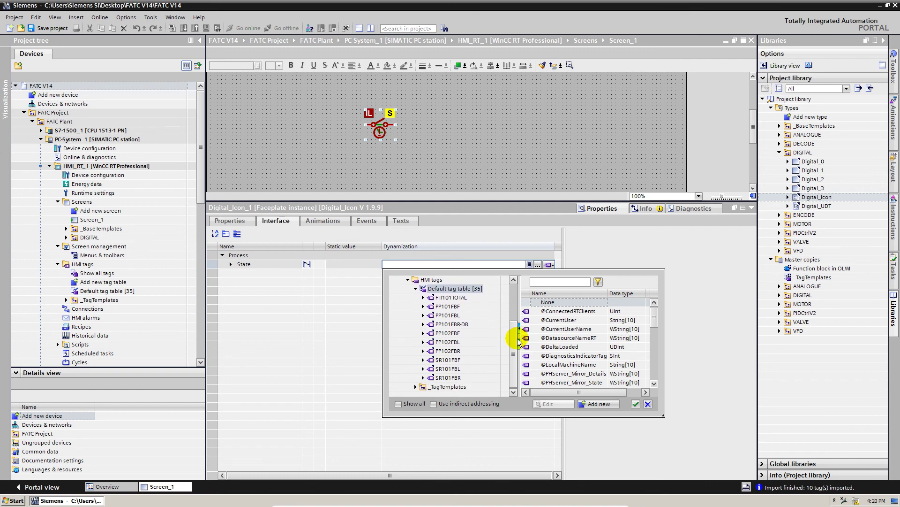
{"action": "left_click", "coordinate": [463, 334]}
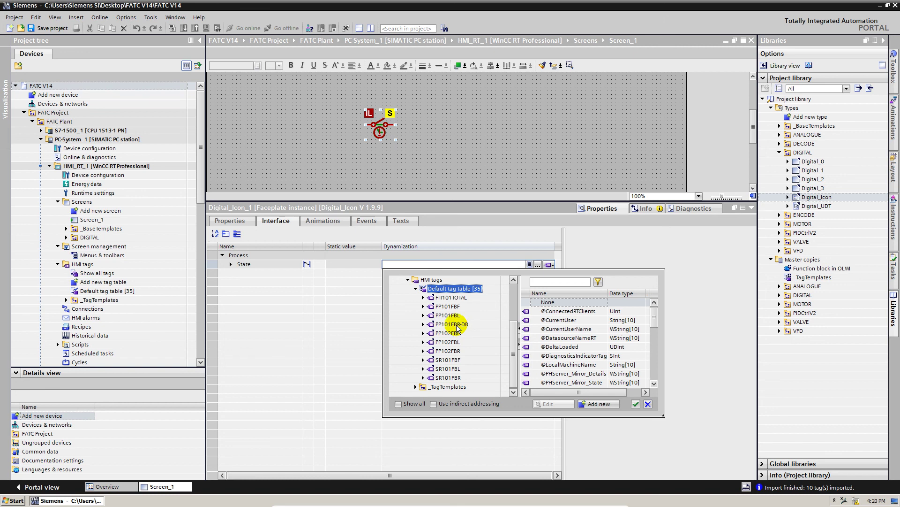
{"action": "left_click", "coordinate": [458, 326]}
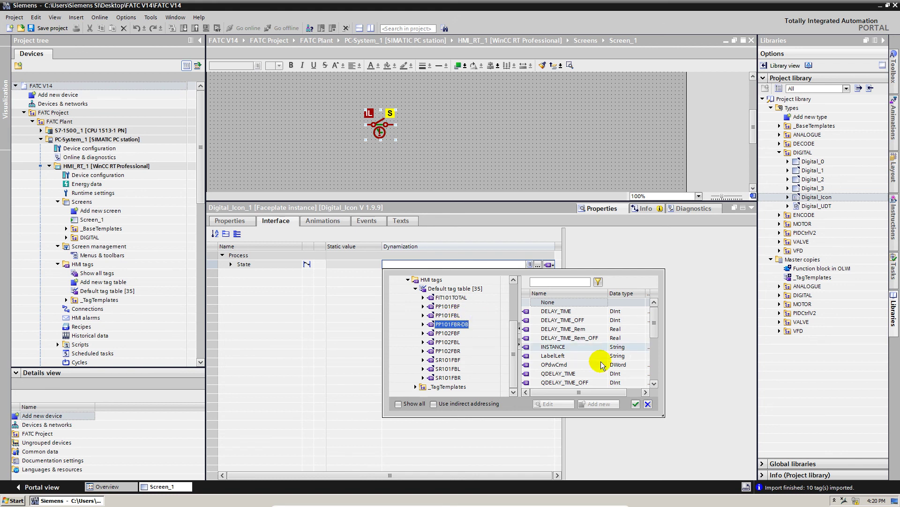
{"action": "left_click", "coordinate": [635, 404]}
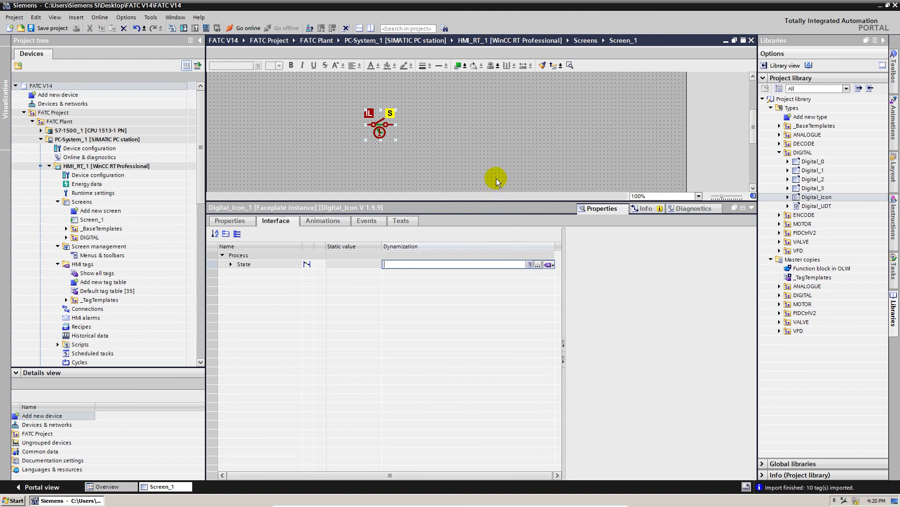
Choose the QdwState element of PP101FBR-DB as the tag for the icon's State property and close the property settings
{"action": "left_click", "coordinate": [537, 266]}
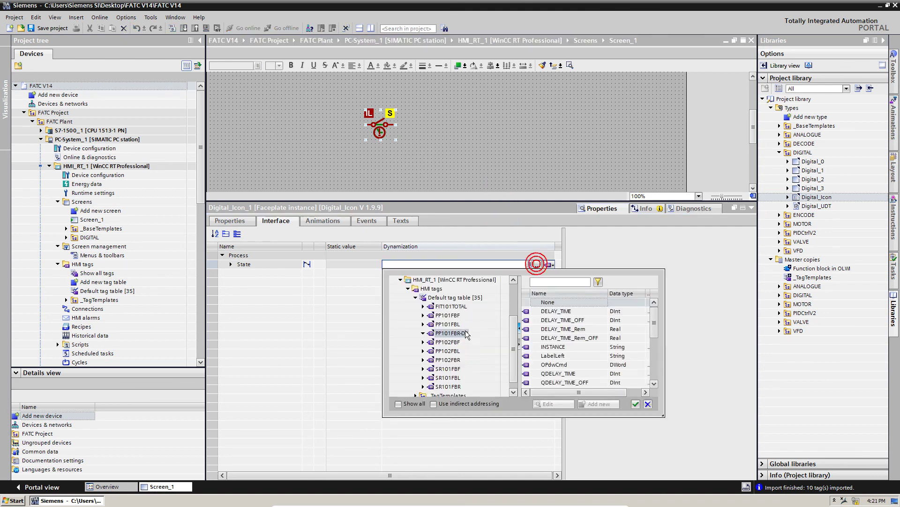
{"action": "left_click_drag", "start_coordinate": [655, 322], "coordinate": [653, 346]}
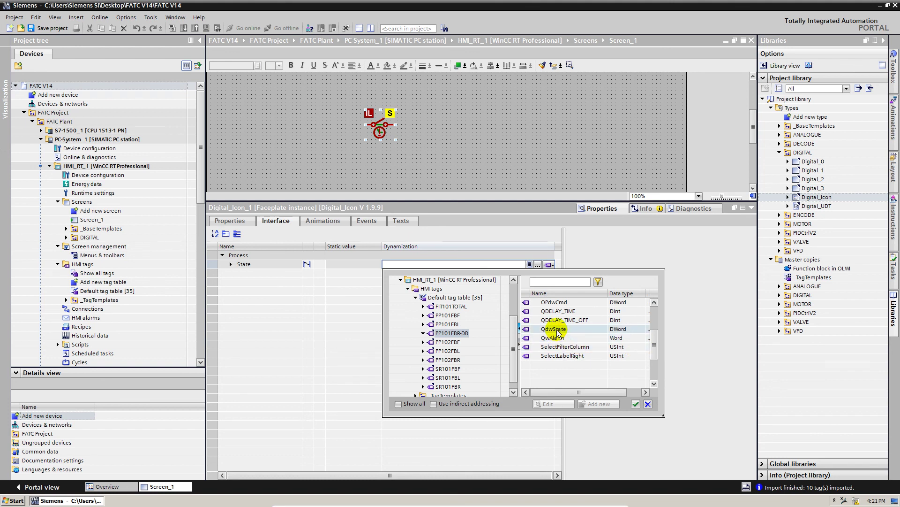
{"action": "left_click", "coordinate": [565, 331]}
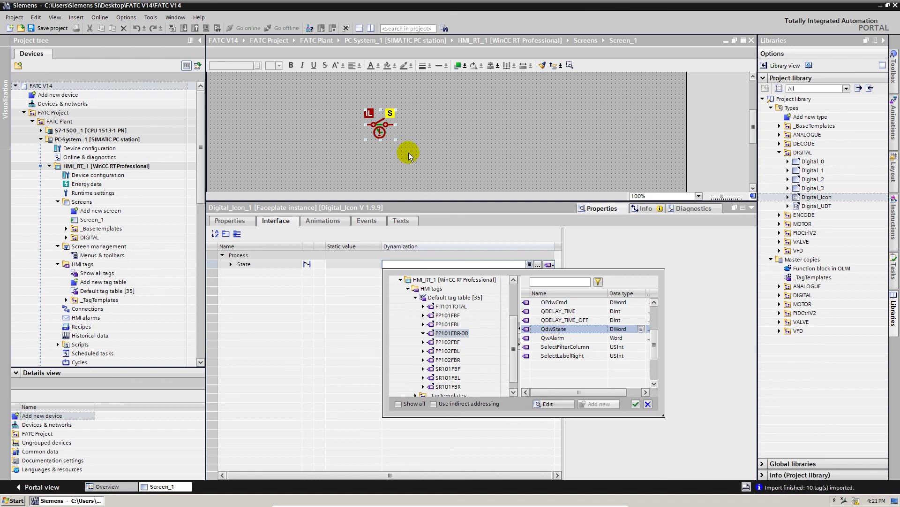
{"action": "double_click", "coordinate": [563, 328]}
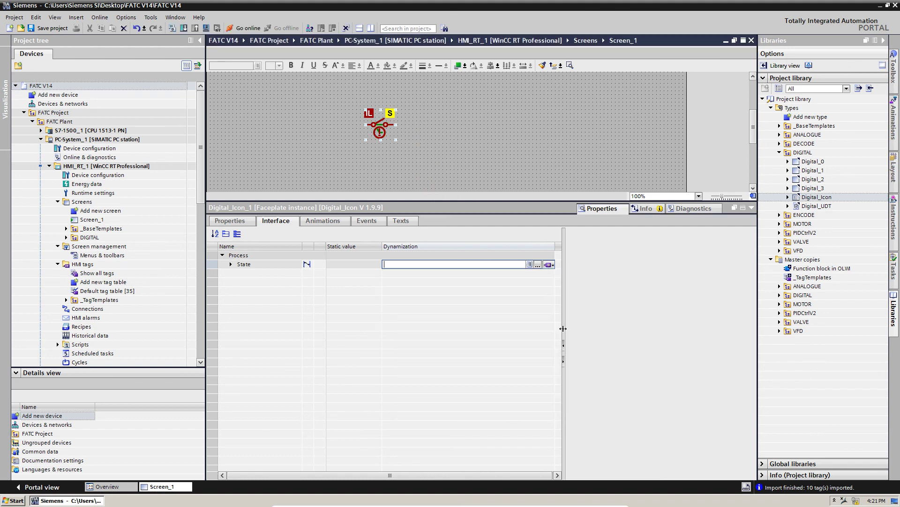
{"action": "left_click", "coordinate": [444, 157]}
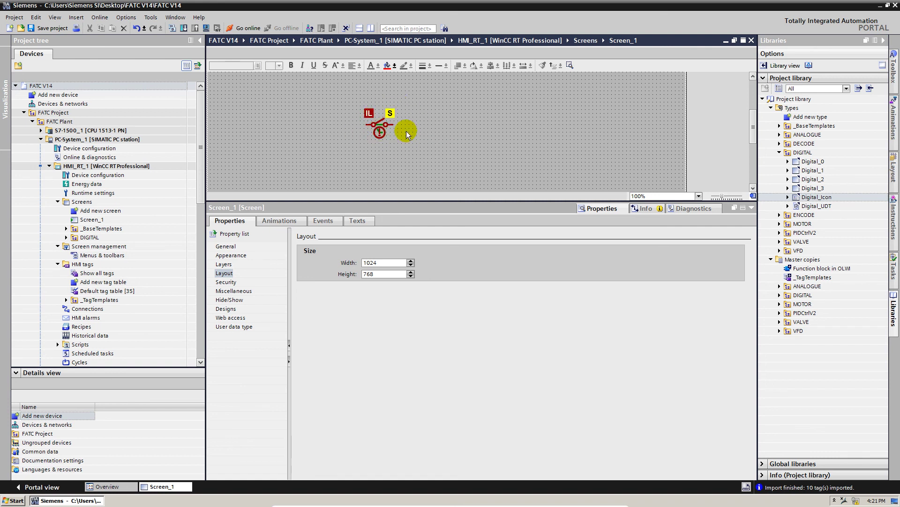
{"action": "left_click", "coordinate": [751, 207]}
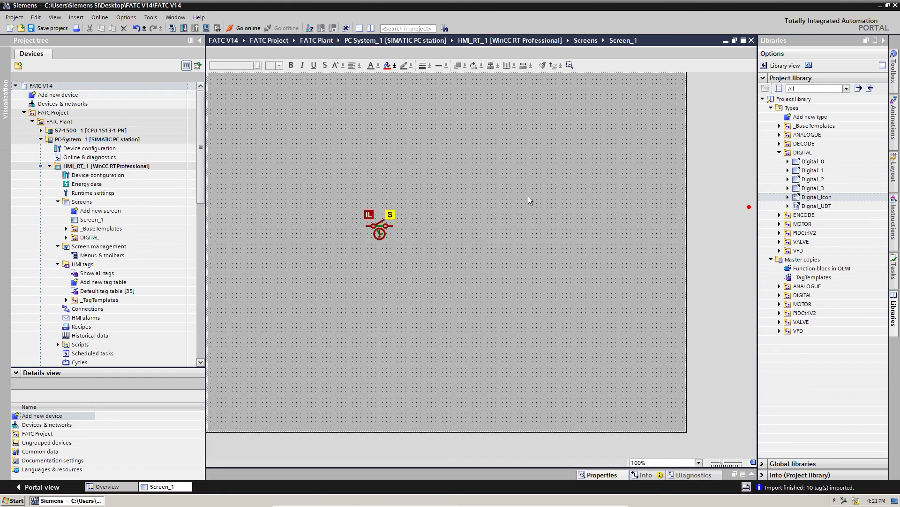
Move the Digital_Icon faceplate down toward the left side of Screen_1, leaving free space for a screen window
{"action": "left_click_drag", "start_coordinate": [393, 224], "coordinate": [348, 275]}
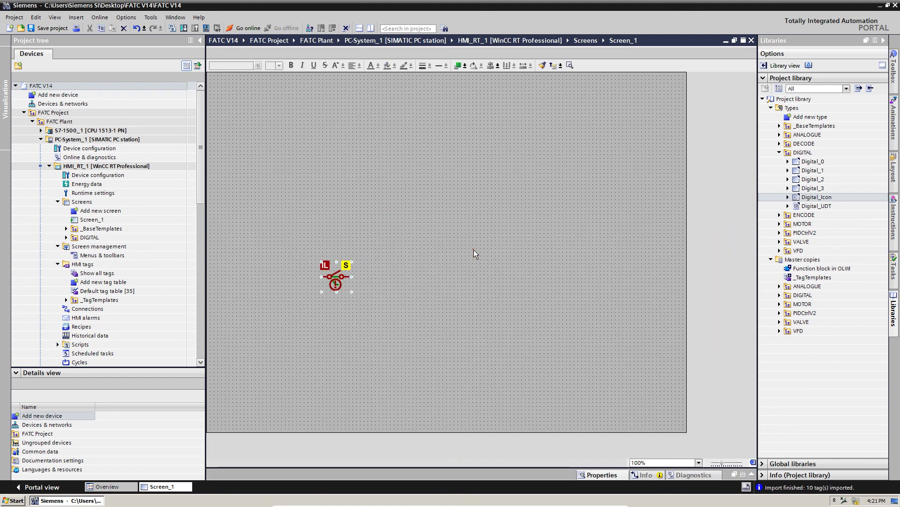
{"action": "left_click", "coordinate": [470, 251]}
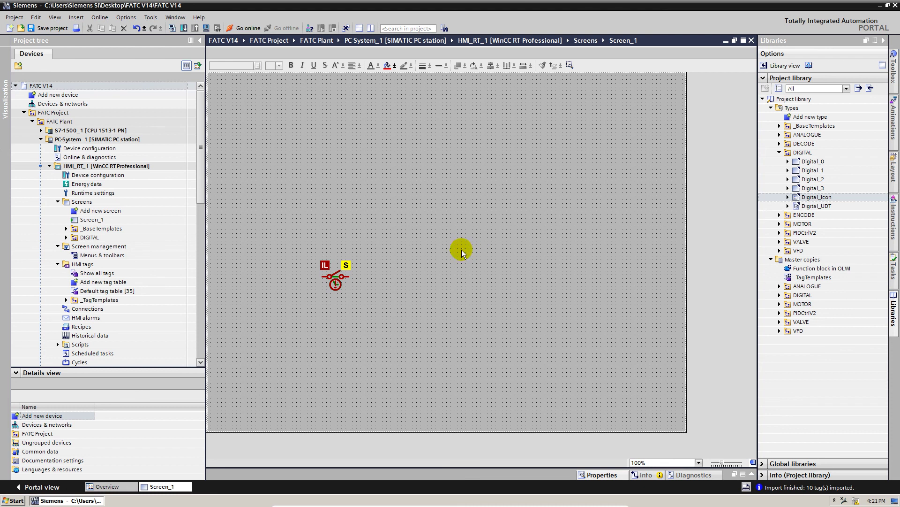
{"action": "left_click_drag", "start_coordinate": [346, 263], "coordinate": [285, 293]}
{"action": "left_click_drag", "start_coordinate": [365, 124], "coordinate": [455, 304]}
{"action": "left_click", "coordinate": [472, 253]}
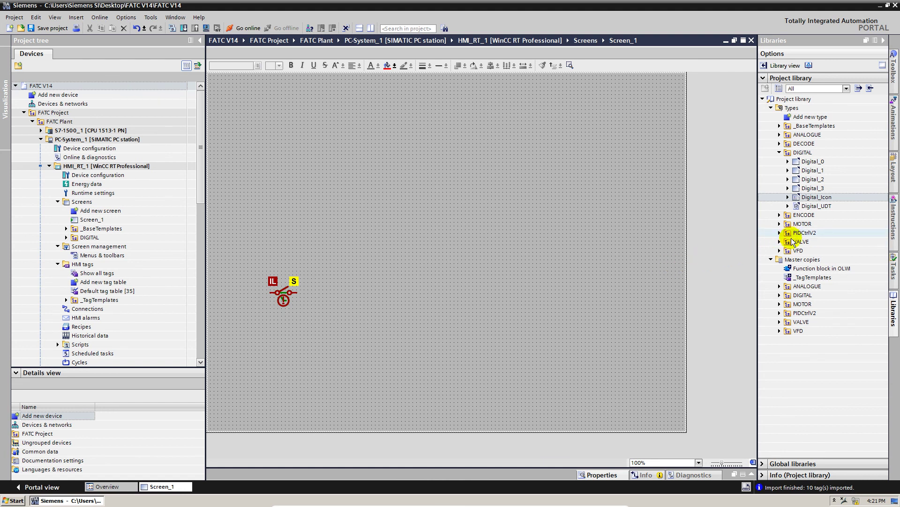
Place the Digital_1 screen window from the DIGITAL master copies on Screen_1 at about X 325, Y 76
{"action": "left_click", "coordinate": [779, 295]}
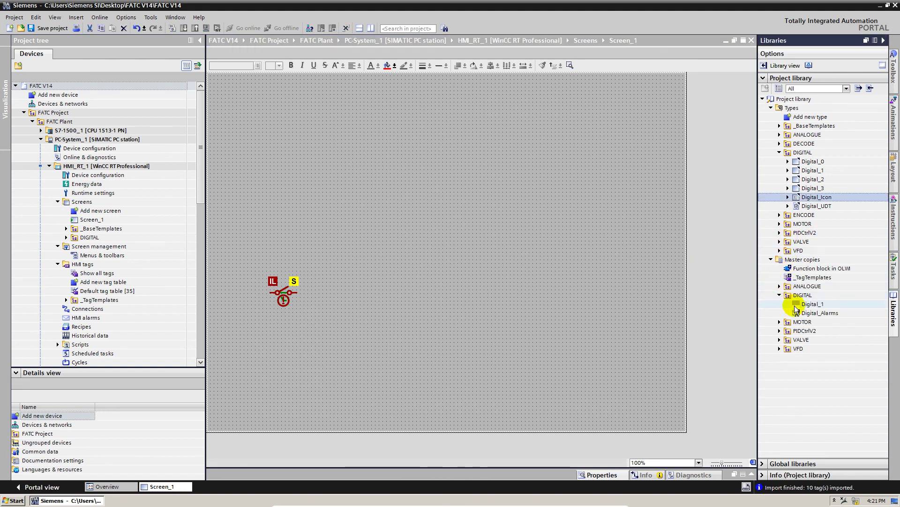
{"action": "left_click", "coordinate": [796, 307]}
{"action": "left_click_drag", "start_coordinate": [819, 307], "coordinate": [511, 233]}
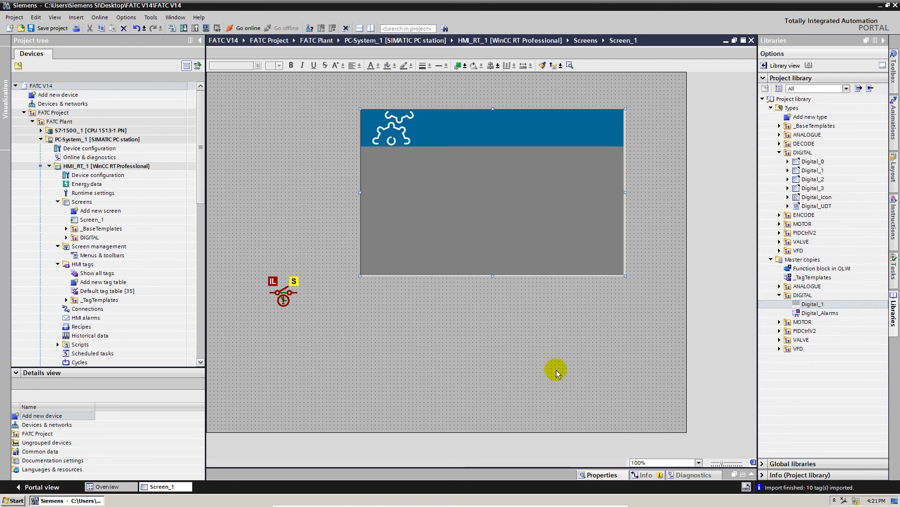
Enable the header and the "Close" button in the appearance settings of the Digital_1 screen window
{"action": "left_click", "coordinate": [589, 473]}
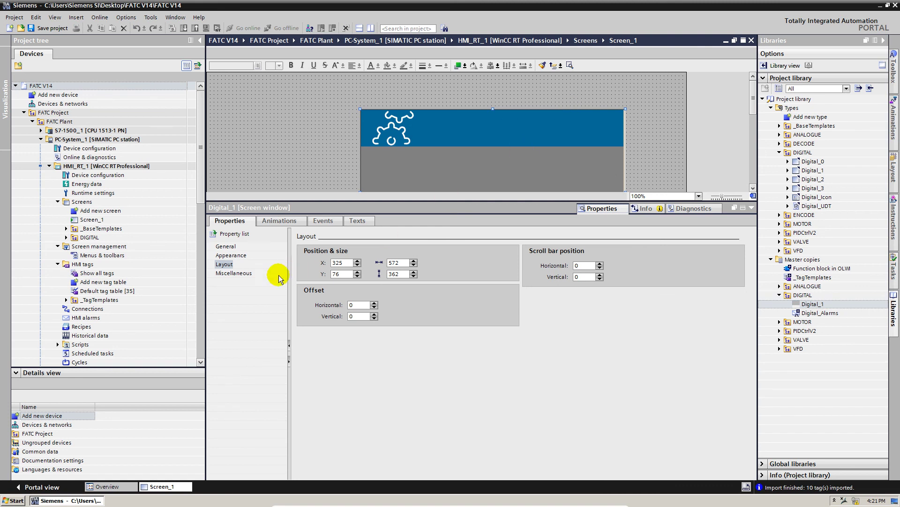
{"action": "left_click", "coordinate": [230, 254]}
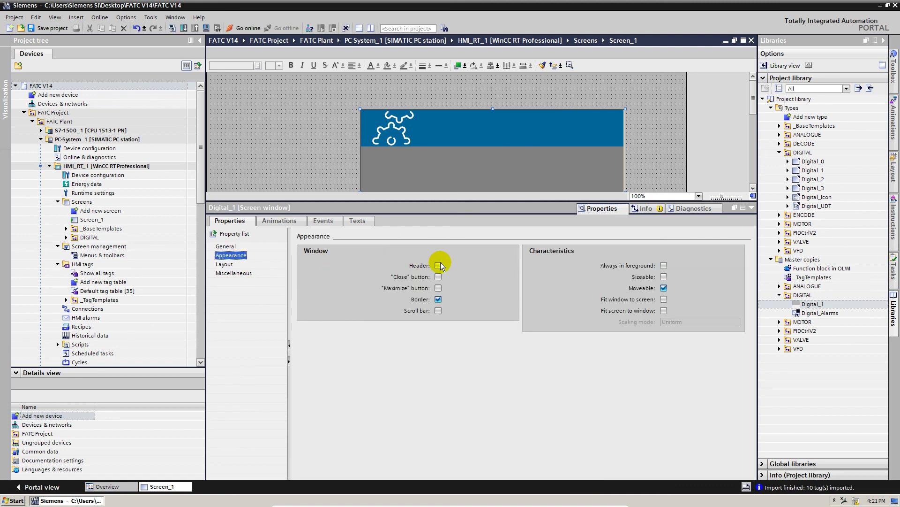
{"action": "left_click", "coordinate": [438, 277]}
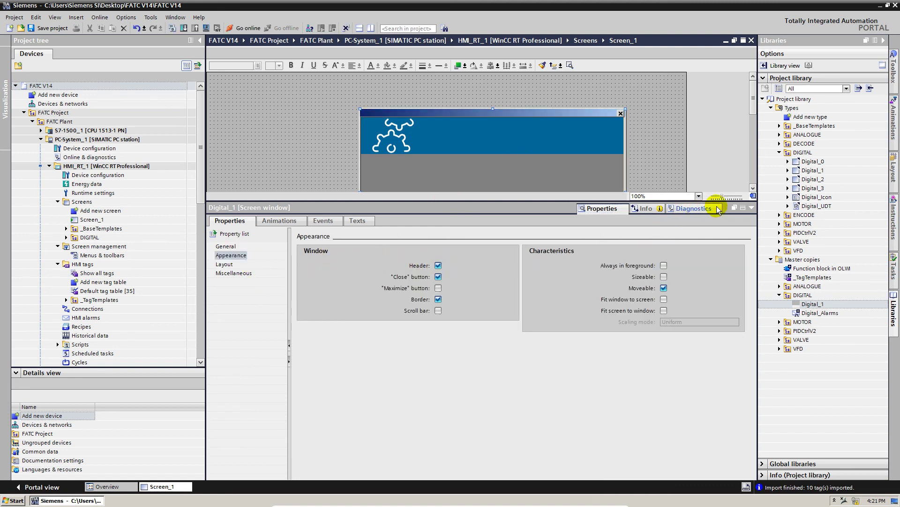
Close the property settings and increase the Digital_1 screen window's height by extending its lower edge downward
{"action": "left_click", "coordinate": [751, 206]}
{"action": "left_click", "coordinate": [529, 249]}
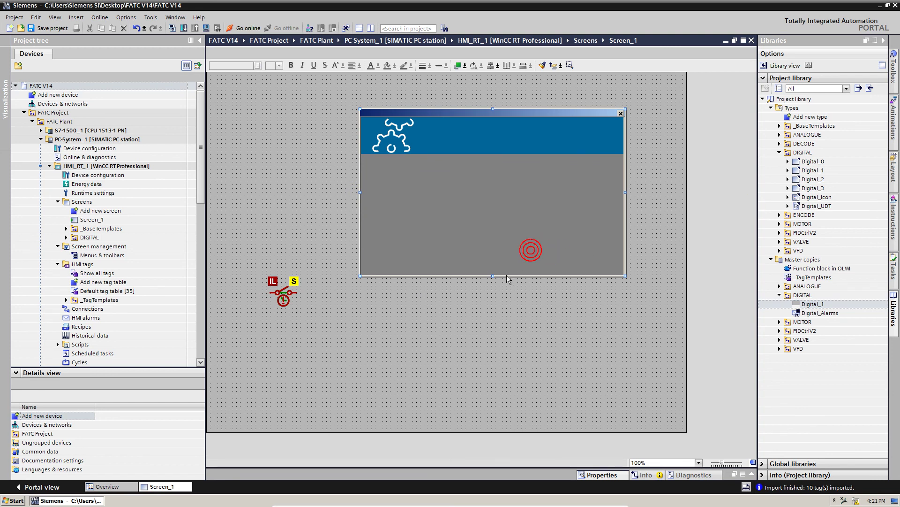
{"action": "left_click_drag", "start_coordinate": [492, 275], "coordinate": [492, 305]}
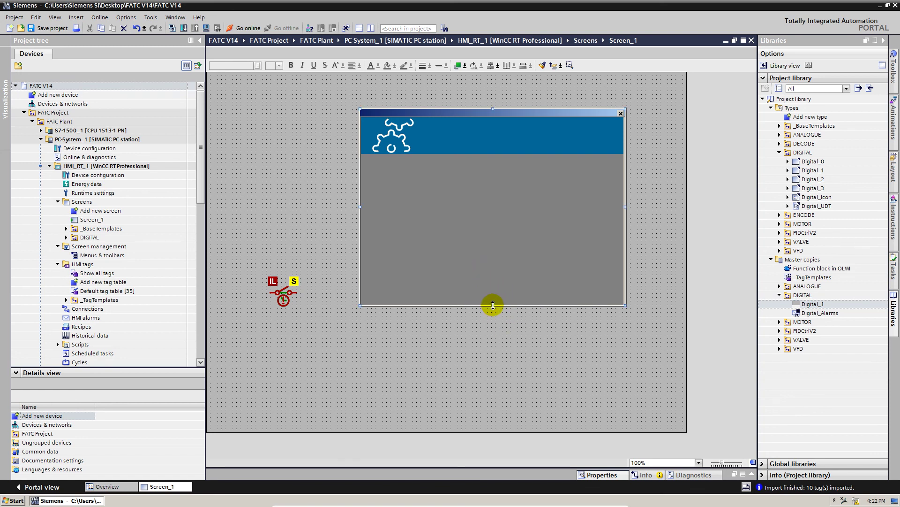
Move the Digital_1 screen window slightly up and to the left on Screen_1, keeping it clear of the Digital_Icon faceplate
{"action": "left_click_drag", "start_coordinate": [493, 305], "coordinate": [516, 306]}
{"action": "left_click", "coordinate": [549, 364]}
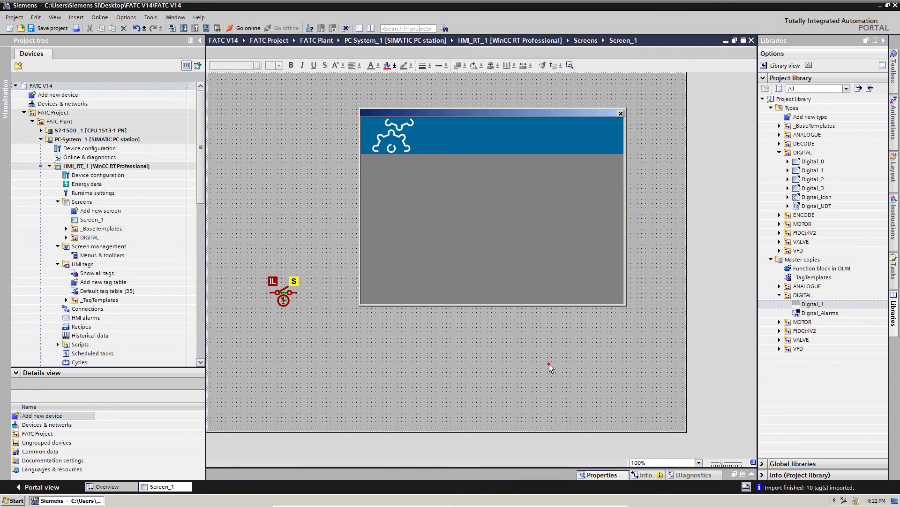
{"action": "left_click", "coordinate": [292, 287]}
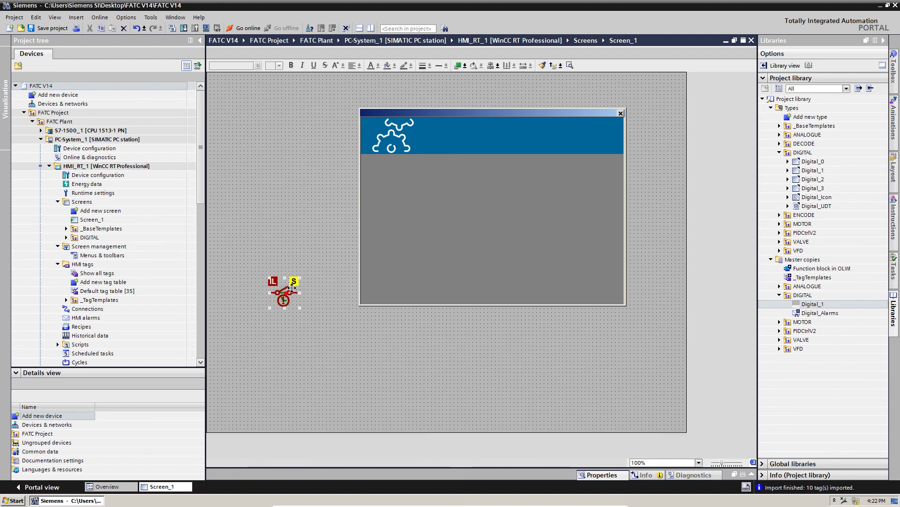
{"action": "left_click", "coordinate": [492, 218]}
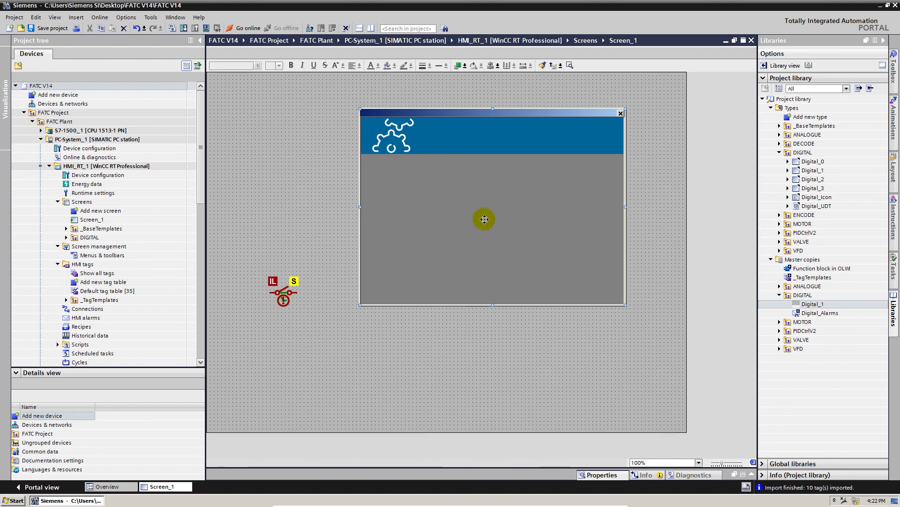
{"action": "left_click_drag", "start_coordinate": [448, 228], "coordinate": [445, 243]}
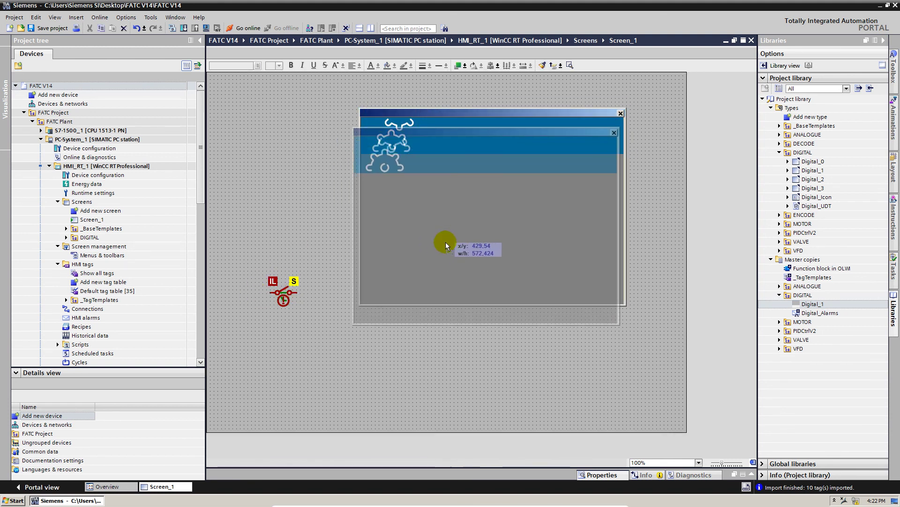
{"action": "left_click", "coordinate": [296, 287]}
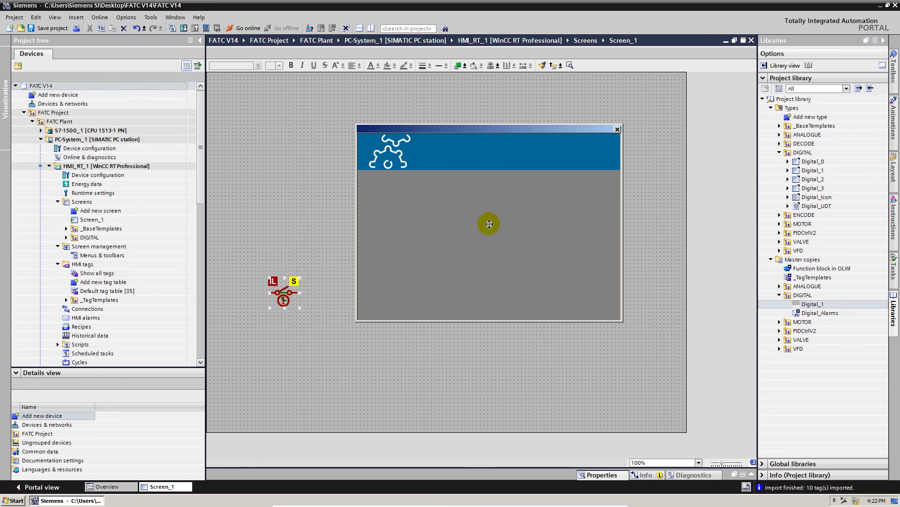
{"action": "left_click", "coordinate": [503, 240]}
{"action": "left_click_drag", "start_coordinate": [474, 260], "coordinate": [466, 232]}
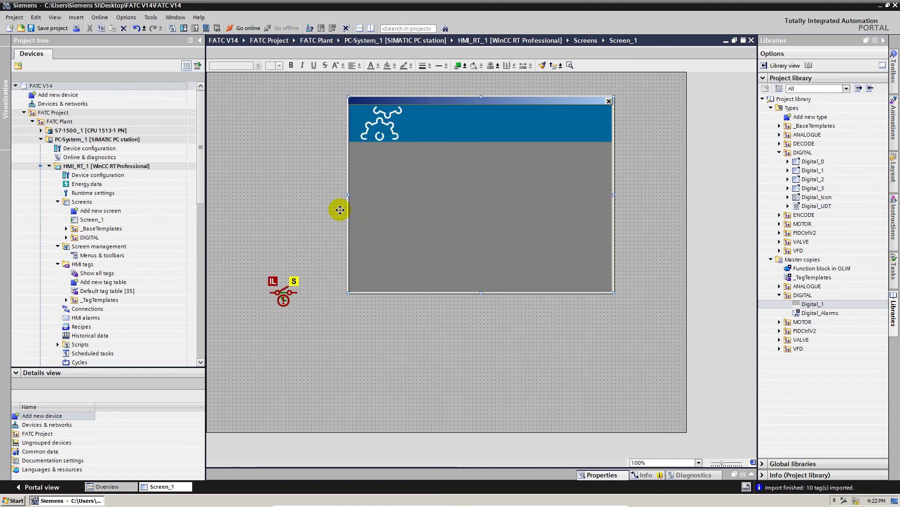
{"action": "left_click", "coordinate": [89, 131]}
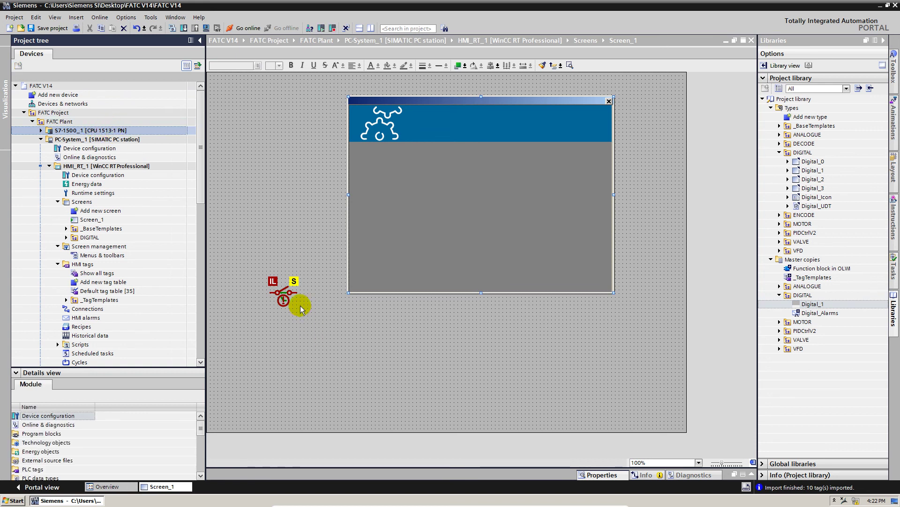
{"action": "left_click", "coordinate": [501, 154]}
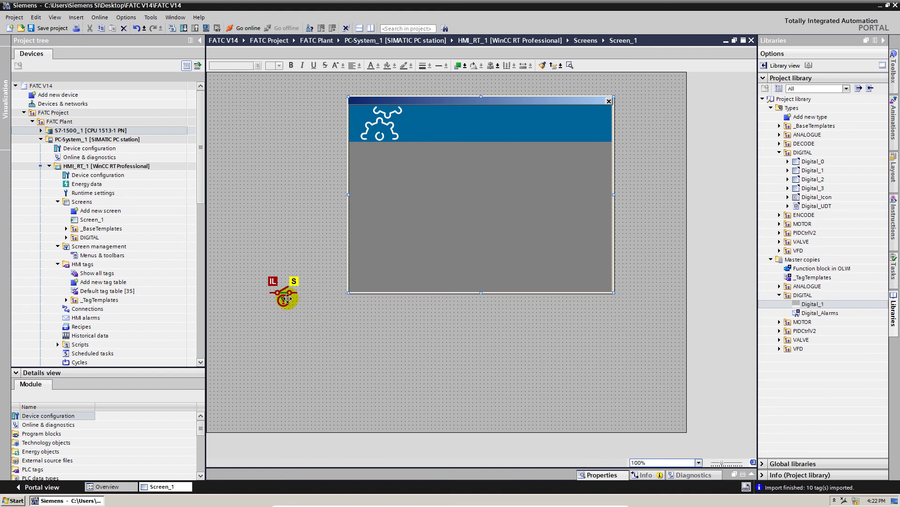
Examine the general properties of the Digital_1 screen window, especially its displayed screen and tag prefix
{"action": "left_click", "coordinate": [595, 474]}
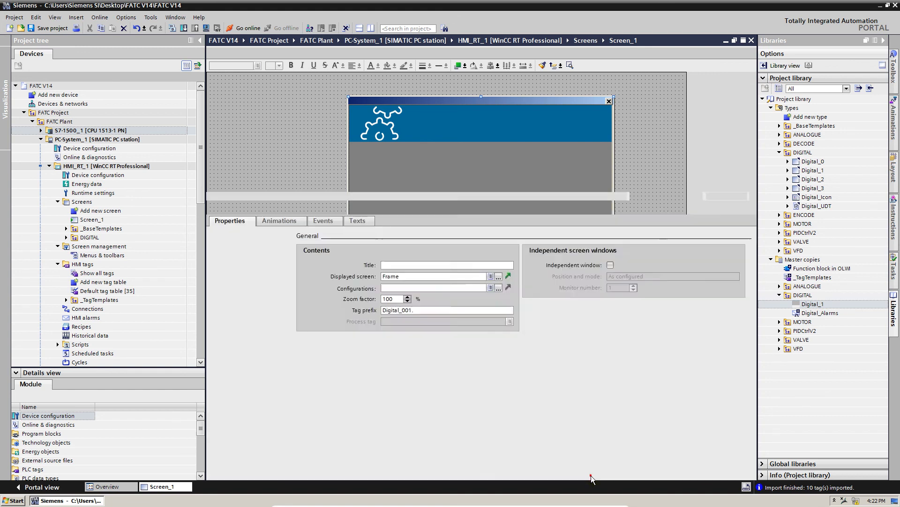
{"action": "scroll", "coordinate": [718, 100], "scroll_direction": "down", "scroll_amount": 2}
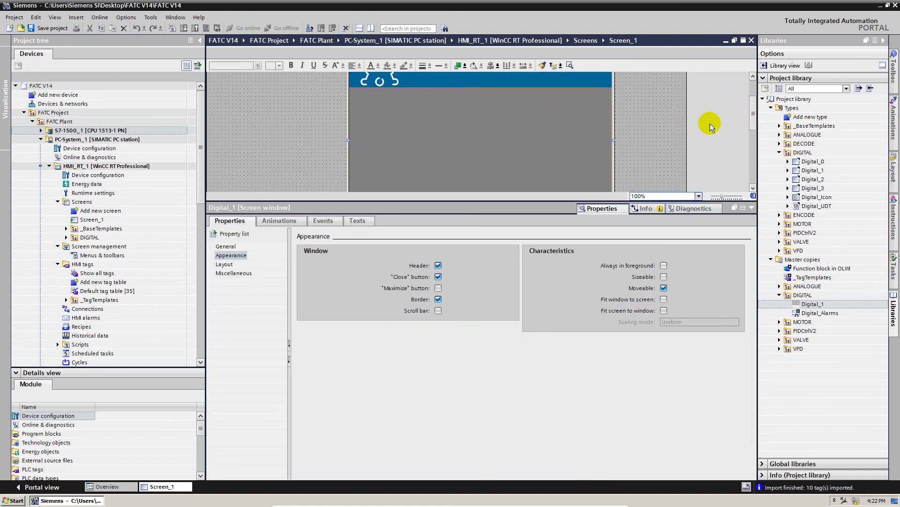
{"action": "left_click", "coordinate": [226, 246]}
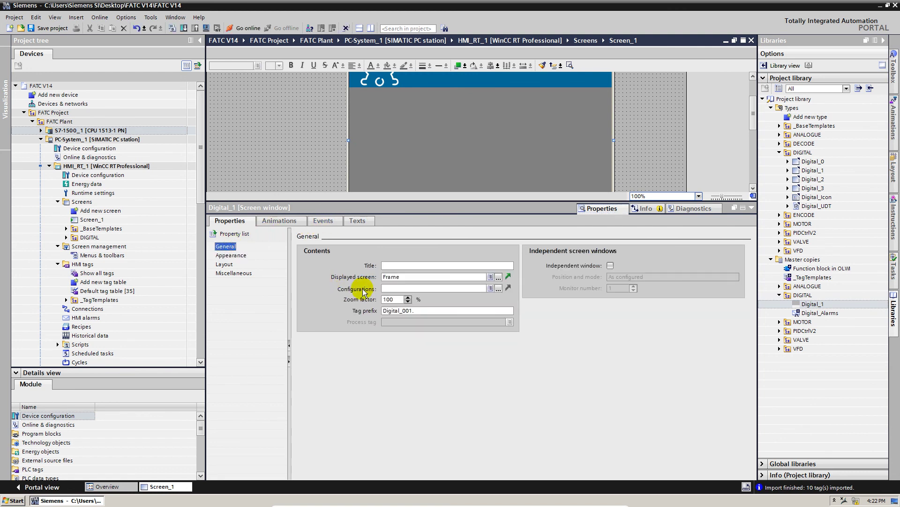
{"action": "left_click", "coordinate": [432, 312]}
{"action": "double_click", "coordinate": [432, 312]}
{"action": "left_click", "coordinate": [427, 311]}
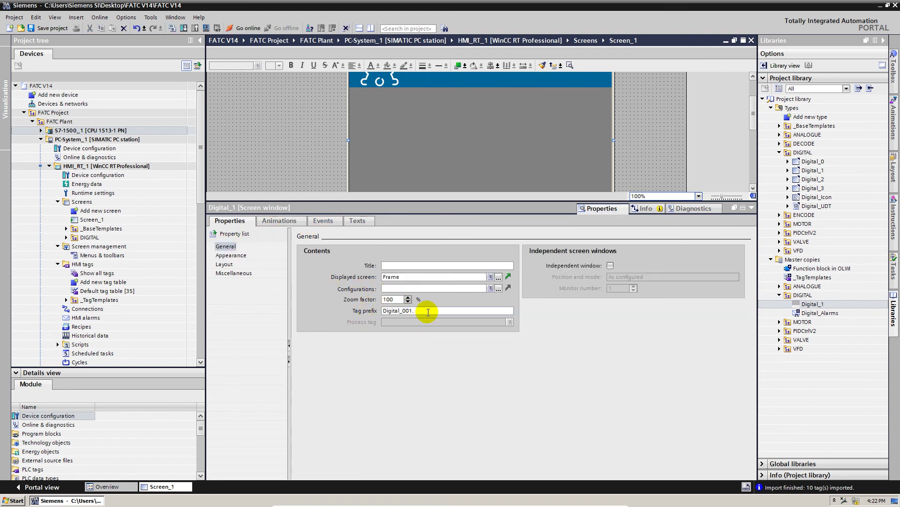
{"action": "left_click_drag", "start_coordinate": [429, 312], "coordinate": [375, 319]}
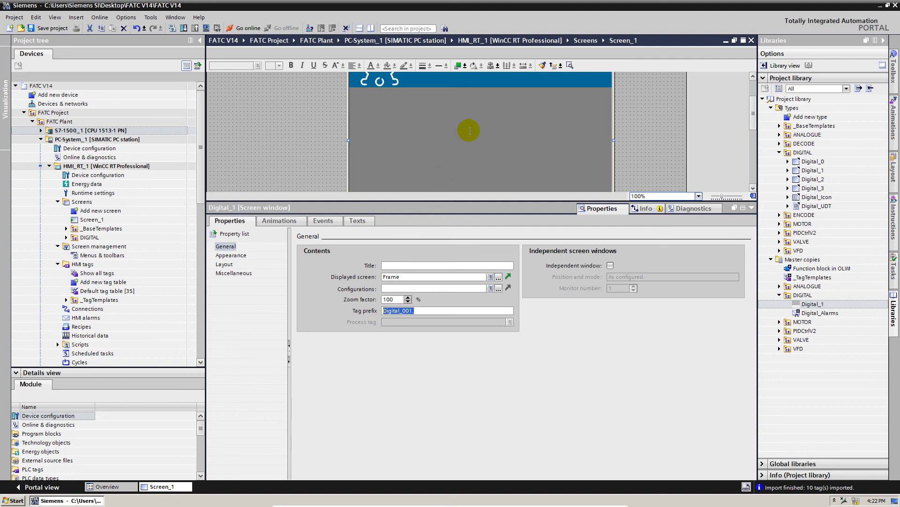
{"action": "left_click", "coordinate": [488, 108]}
{"action": "mouse_move", "coordinate": [487, 108]}
{"action": "left_mouse_down"}
{"action": "mouse_move", "coordinate": [382, 107]}
{"action": "mouse_move", "coordinate": [413, 106]}
{"action": "mouse_move", "coordinate": [383, 132]}
{"action": "mouse_move", "coordinate": [411, 157]}
{"action": "mouse_move", "coordinate": [547, 146]}
{"action": "left_mouse_up"}
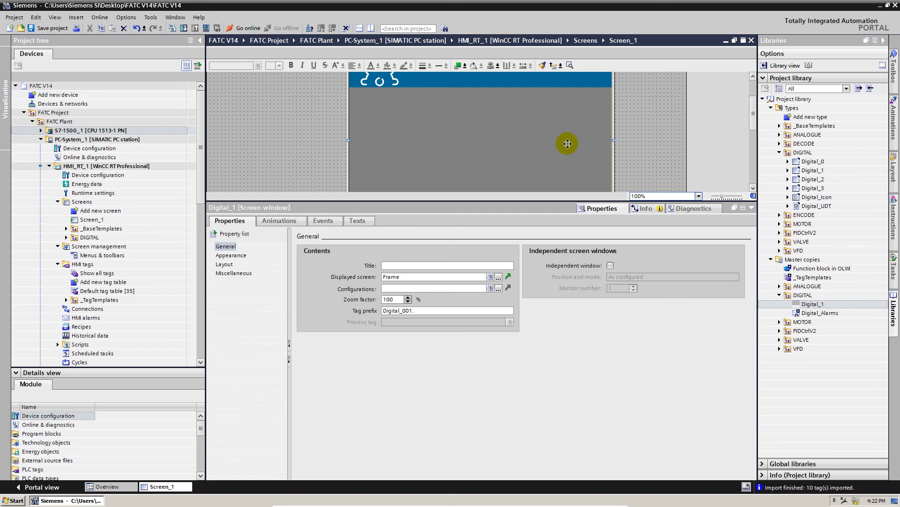
{"action": "left_click", "coordinate": [437, 309]}
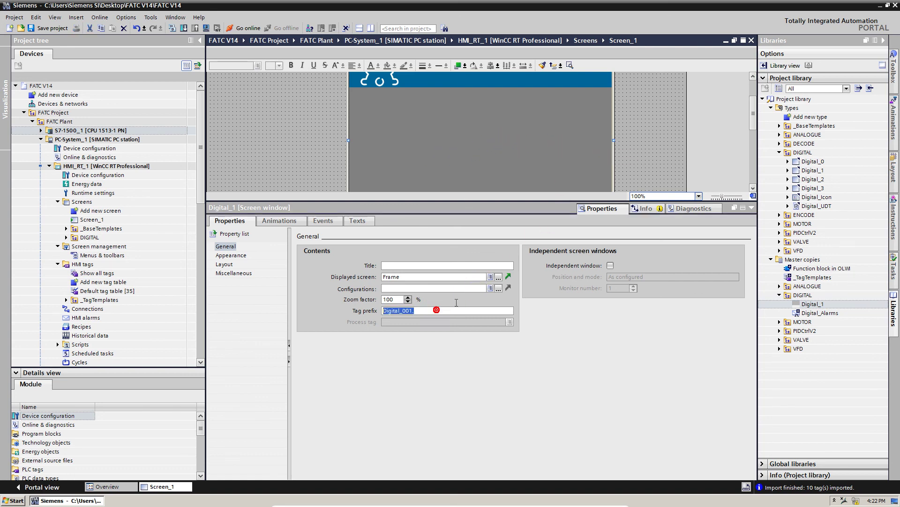
Move the Digital_1 screen window slightly to the left on Screen_1
{"action": "left_click", "coordinate": [753, 208]}
{"action": "left_click_drag", "start_coordinate": [539, 187], "coordinate": [522, 207]}
Add a SetPropertyByConstant function to the Click event of the Digital_Icon_1 faceplate instance
{"action": "left_click", "coordinate": [283, 293]}
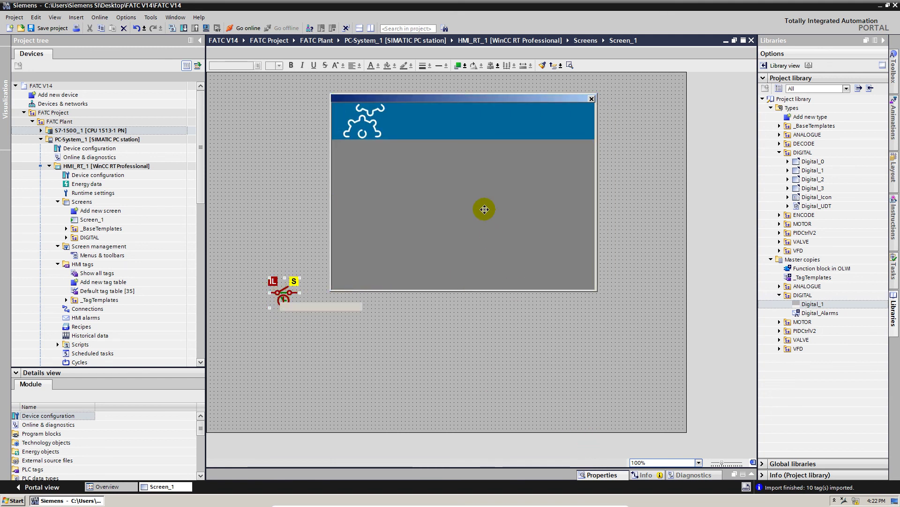
{"action": "left_click", "coordinate": [603, 475]}
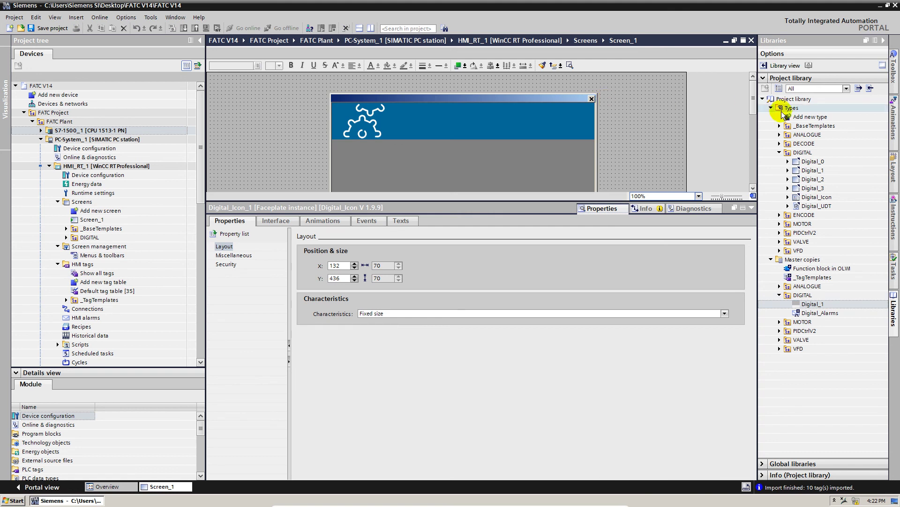
{"action": "left_click_drag", "start_coordinate": [755, 102], "coordinate": [745, 140]}
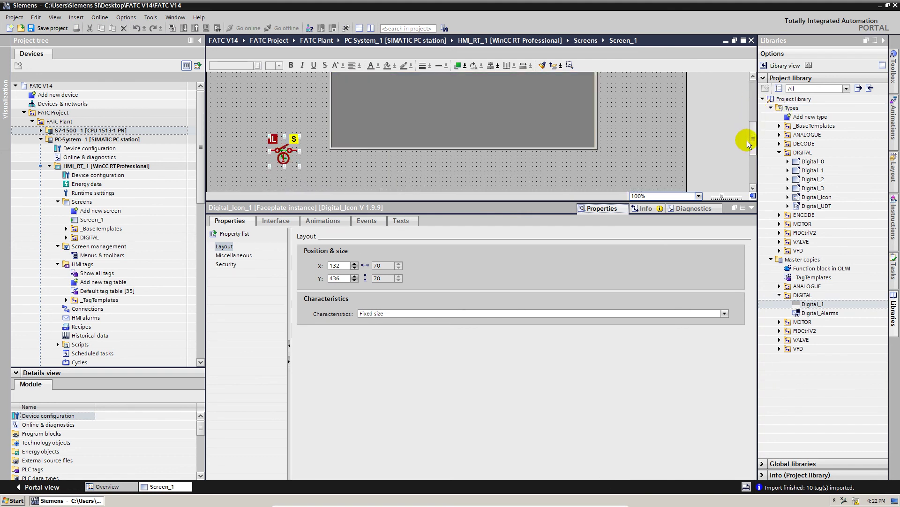
{"action": "left_click", "coordinate": [368, 221]}
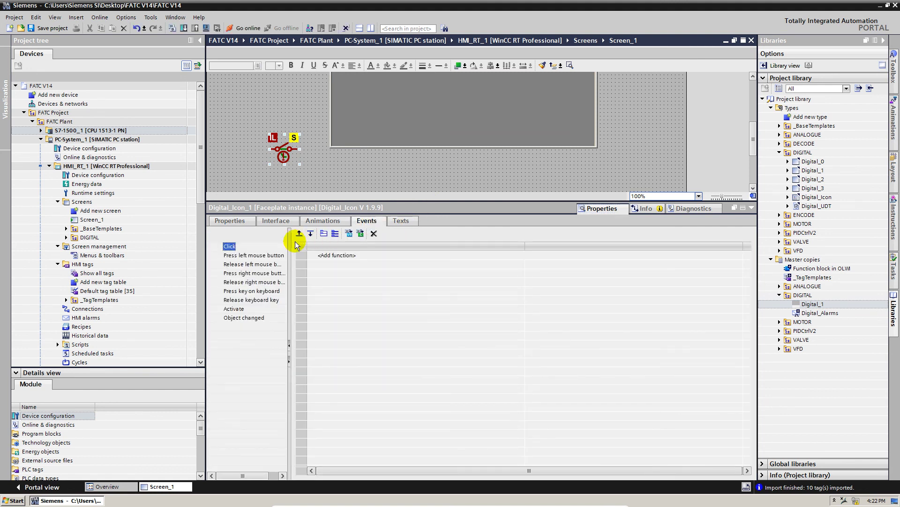
{"action": "left_click", "coordinate": [345, 257]}
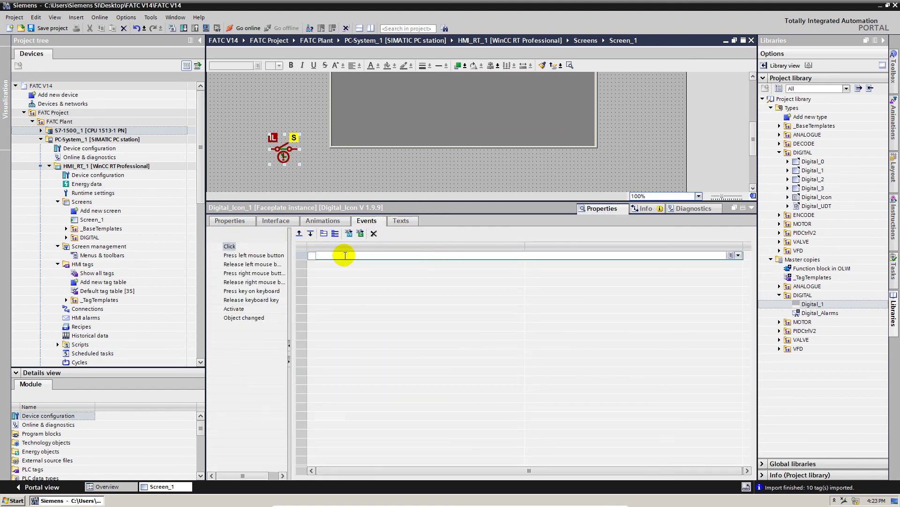
{"action": "type", "text": "set"}
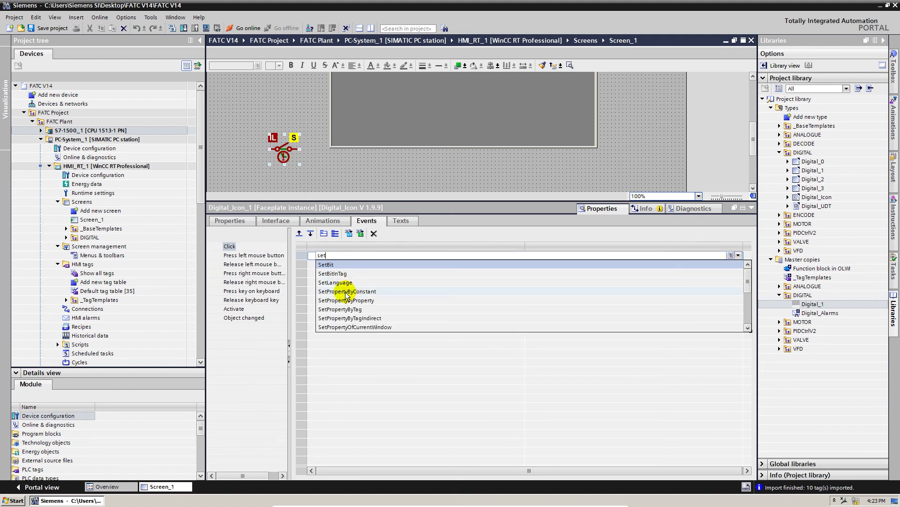
{"action": "left_click", "coordinate": [369, 292]}
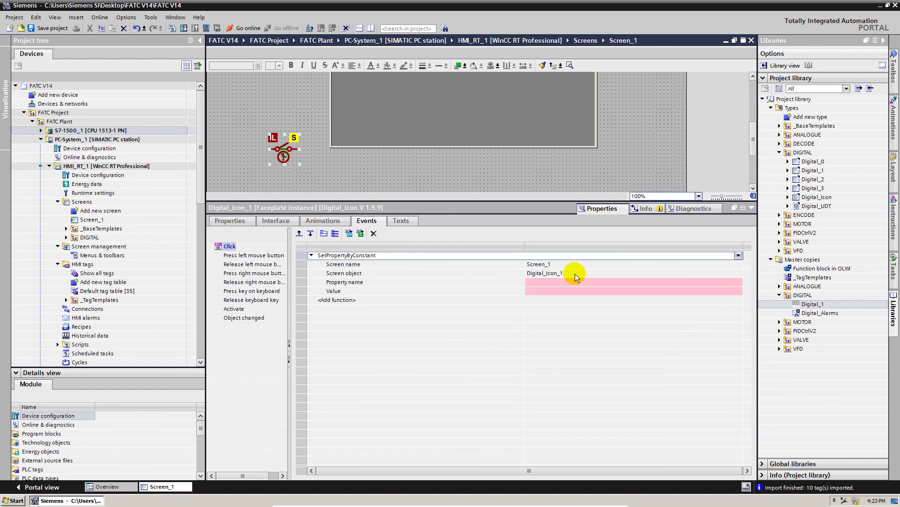
Set the click function's screen object to Digital_1 and its property name to Tag prefix
{"action": "left_click", "coordinate": [680, 275]}
{"action": "left_click", "coordinate": [739, 274]}
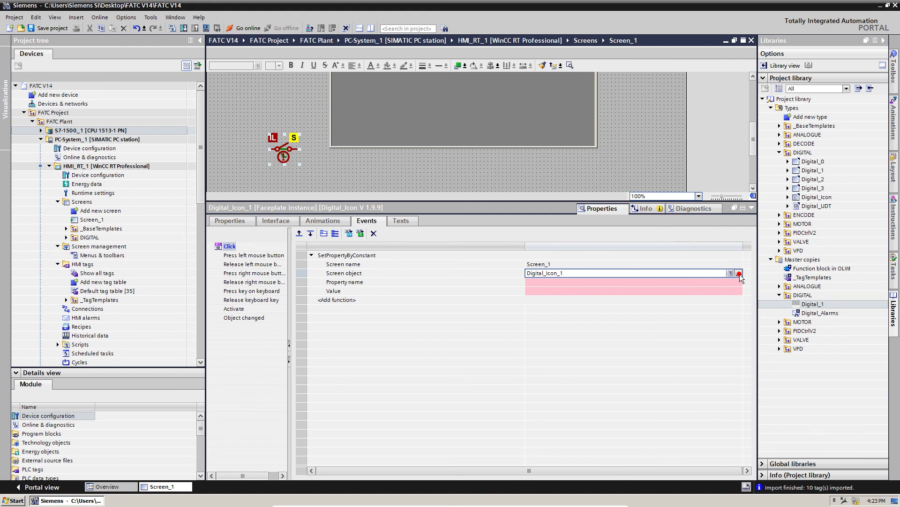
{"action": "left_click", "coordinate": [667, 320]}
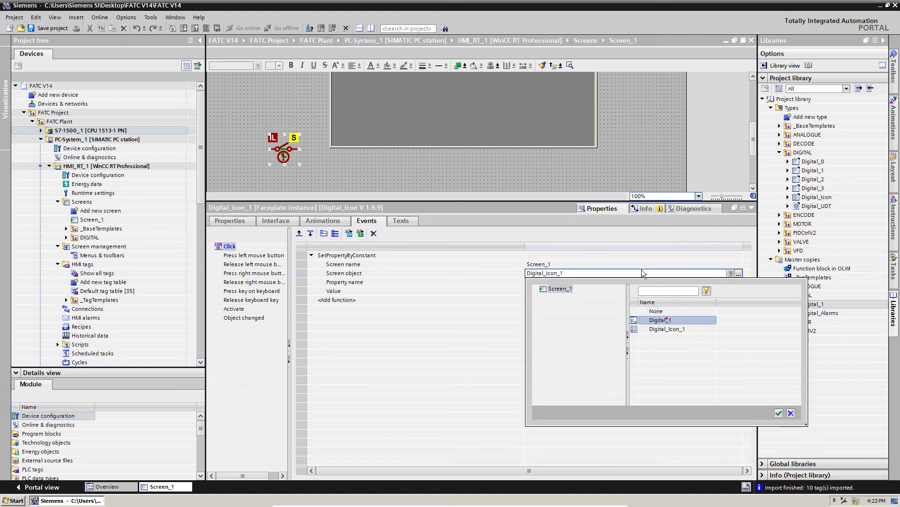
{"action": "left_click", "coordinate": [691, 321]}
{"action": "left_click", "coordinate": [568, 280]}
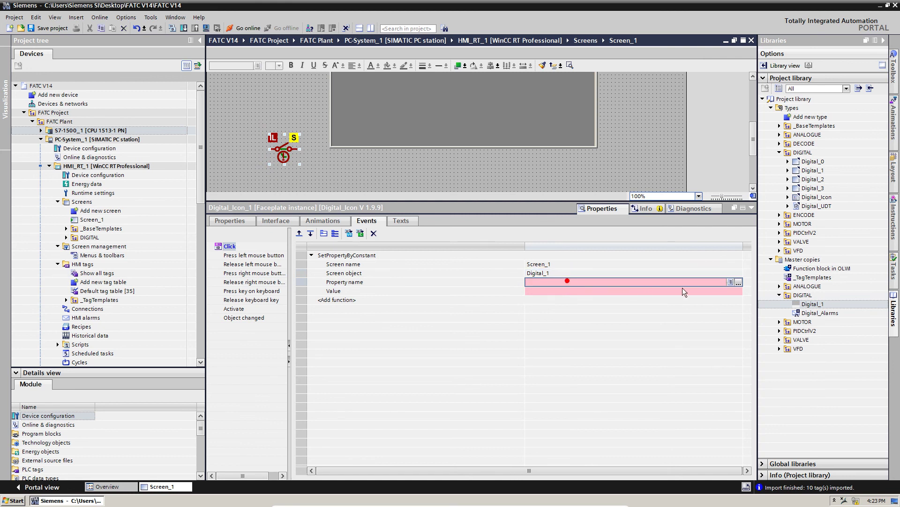
{"action": "left_click", "coordinate": [738, 282]}
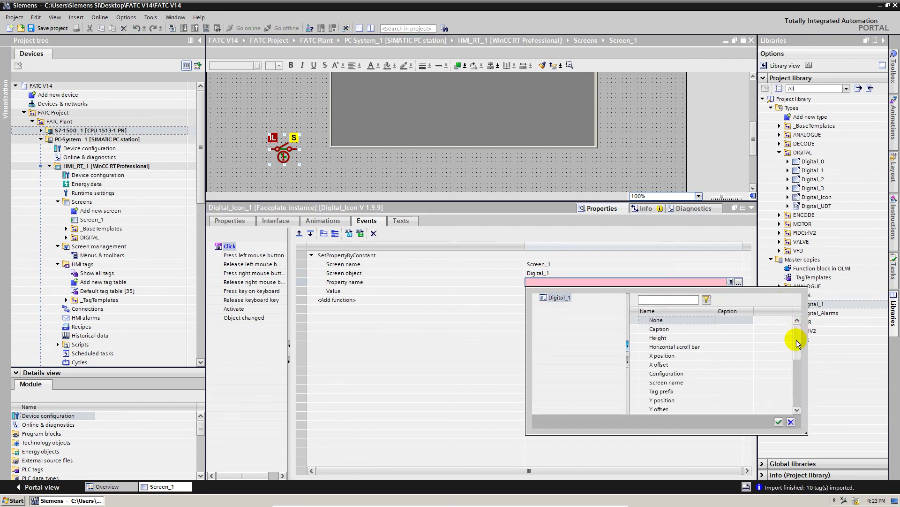
{"action": "left_click_drag", "start_coordinate": [795, 342], "coordinate": [798, 367]}
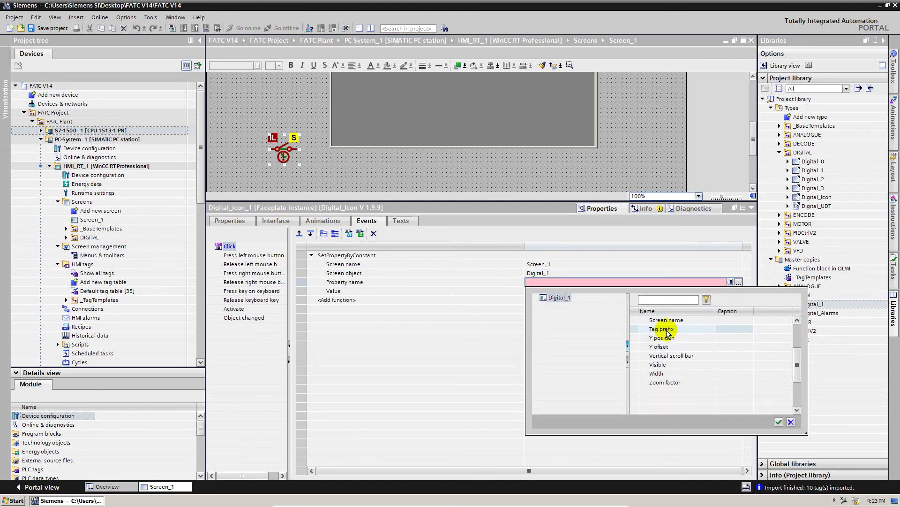
{"action": "double_click", "coordinate": [667, 330]}
Check the tag prefix in the general properties of the Digital_1 screen window
{"action": "left_click", "coordinate": [492, 136]}
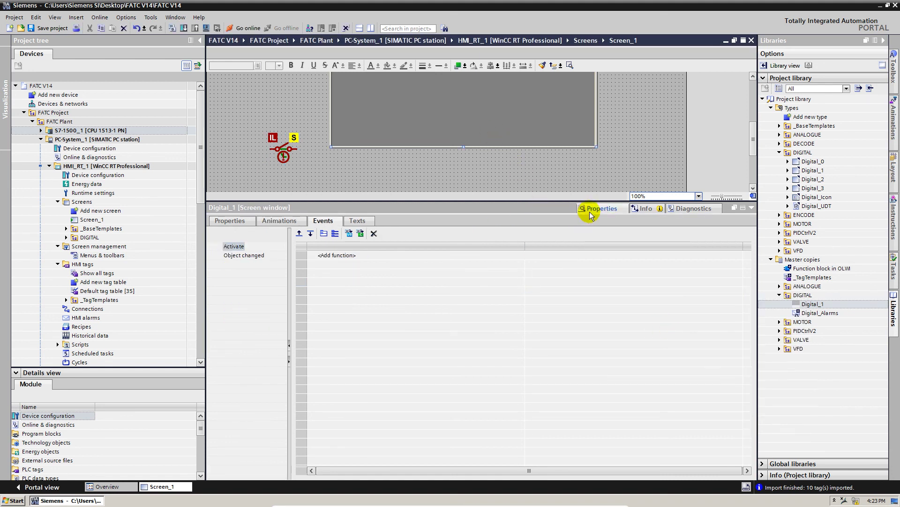
{"action": "left_click", "coordinate": [249, 218]}
{"action": "left_click", "coordinate": [411, 310]}
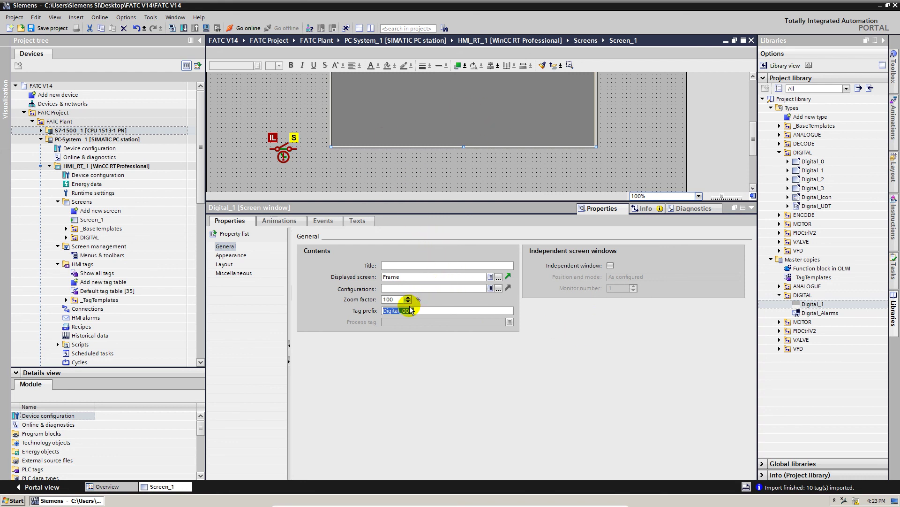
Set the Tag prefix value in the icon's Click event function to PP101FBR-DB
{"action": "left_click", "coordinate": [272, 140]}
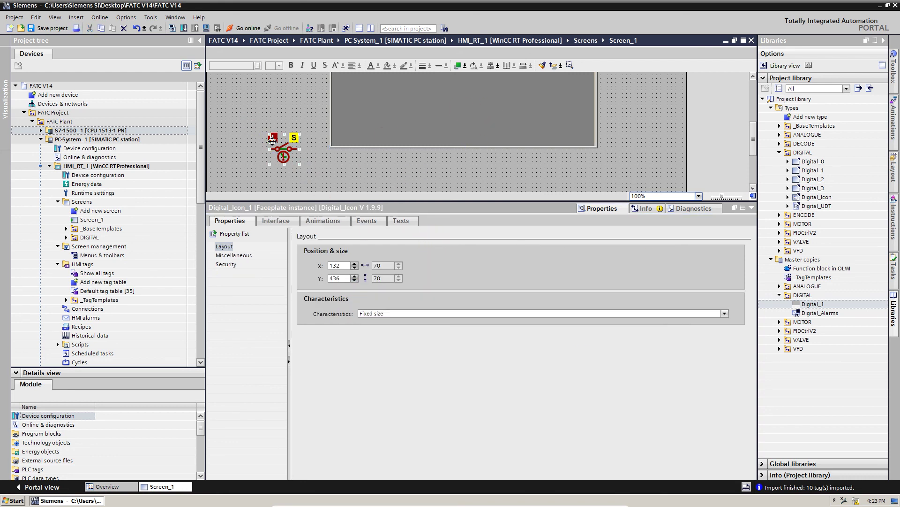
{"action": "left_click", "coordinate": [366, 223]}
{"action": "left_click", "coordinate": [548, 292]}
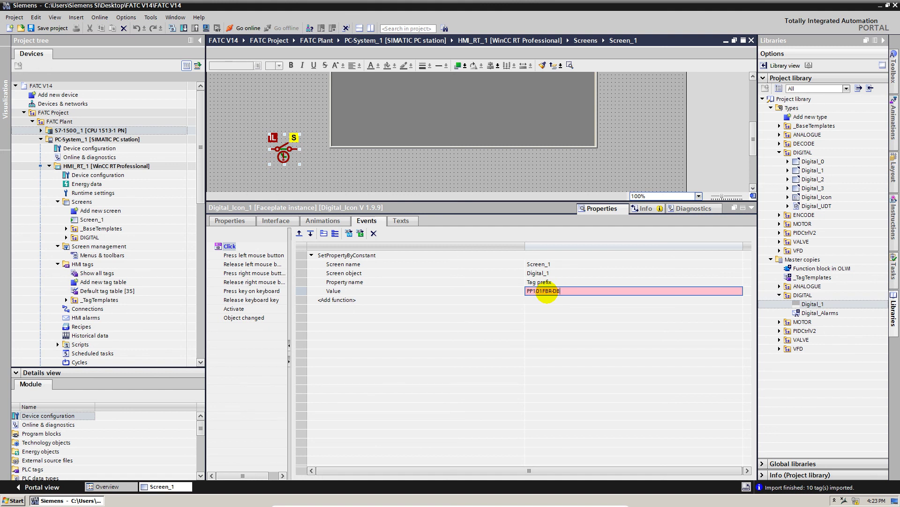
{"action": "key", "text": "Return"}
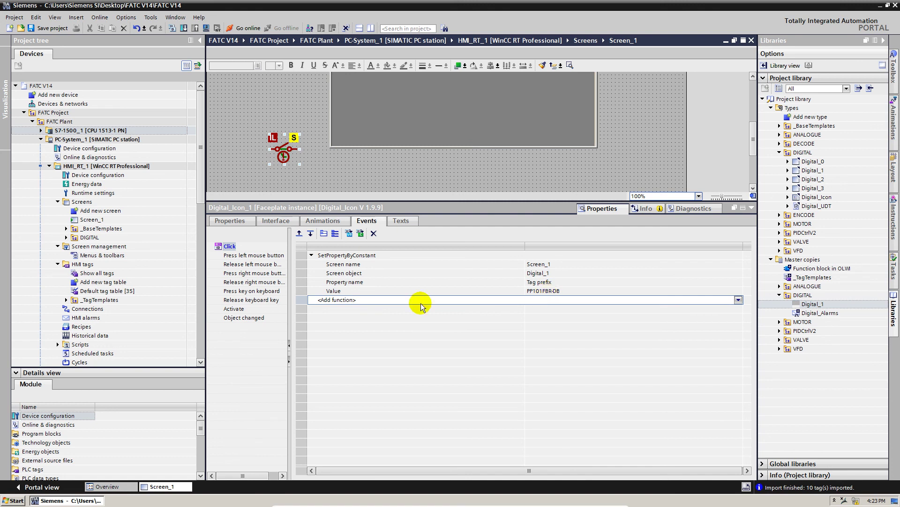
{"action": "left_click", "coordinate": [343, 300]}
{"action": "type", "text": "set"}
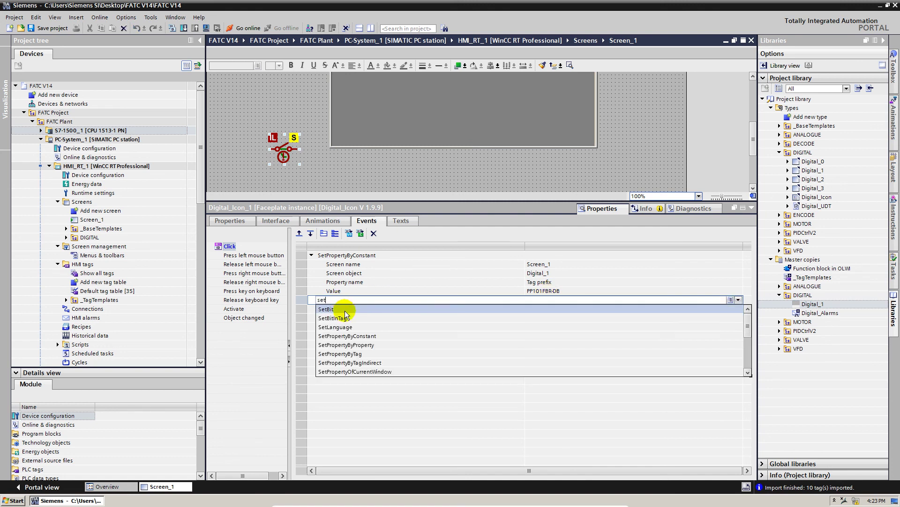
{"action": "left_click", "coordinate": [354, 345]}
{"action": "left_click", "coordinate": [633, 318]}
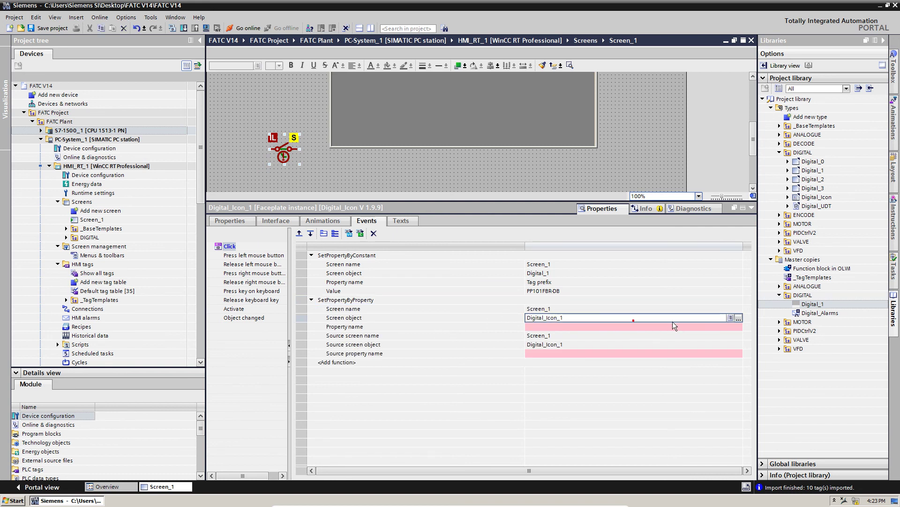
{"action": "left_click", "coordinate": [738, 318]}
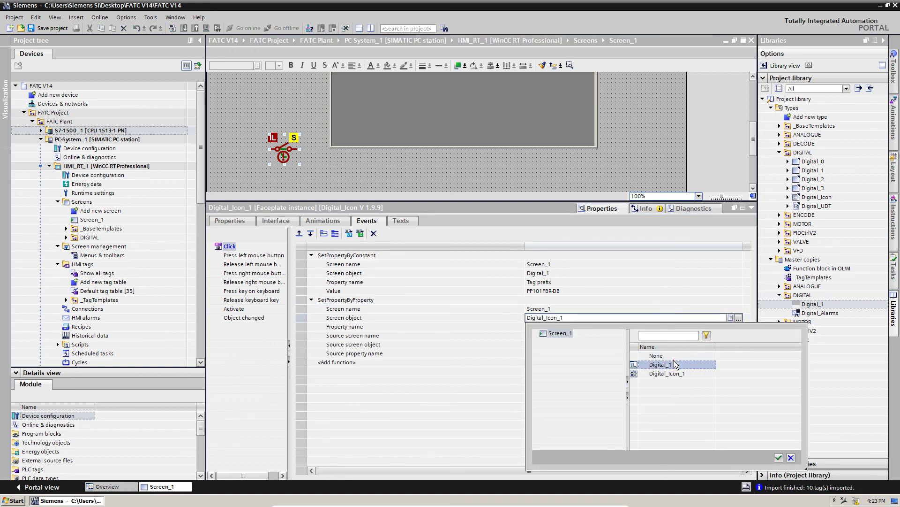
{"action": "left_click", "coordinate": [674, 360]}
{"action": "left_click", "coordinate": [643, 327]}
{"action": "left_click", "coordinate": [739, 327]}
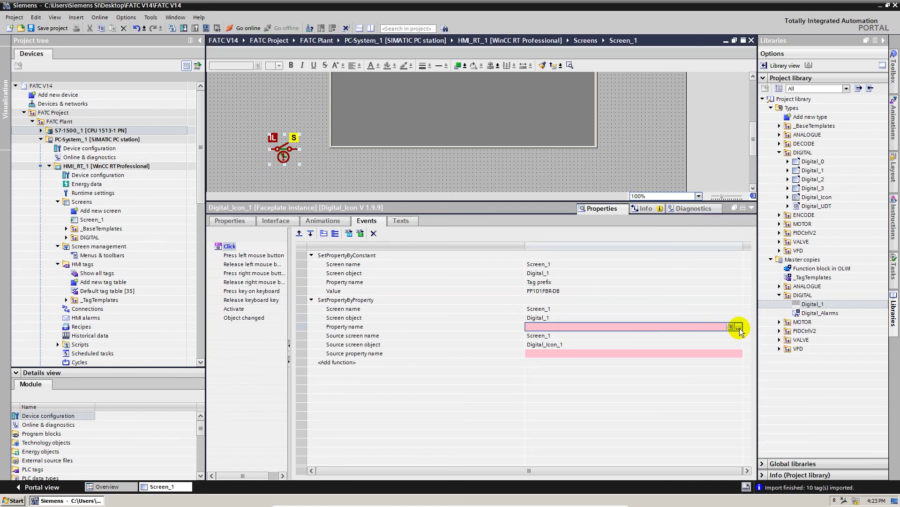
Use SetPropertyByConstant as the second function of the icon's Click event, with Digital_1 as its screen object
{"action": "left_click", "coordinate": [382, 300]}
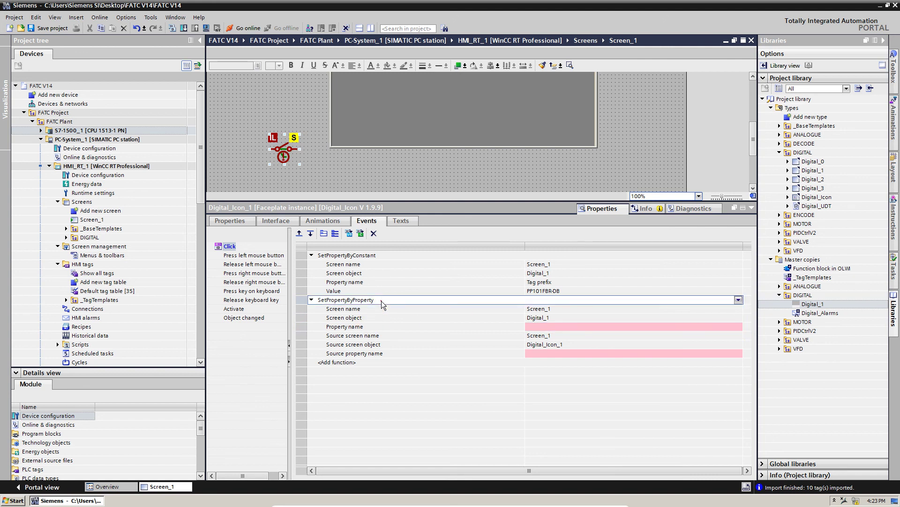
{"action": "type", "text": "S"}
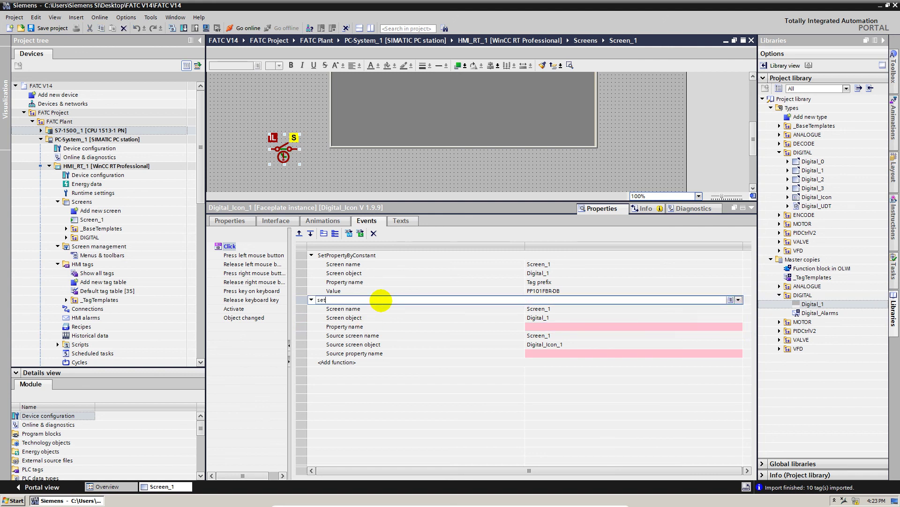
{"action": "left_click", "coordinate": [368, 336]}
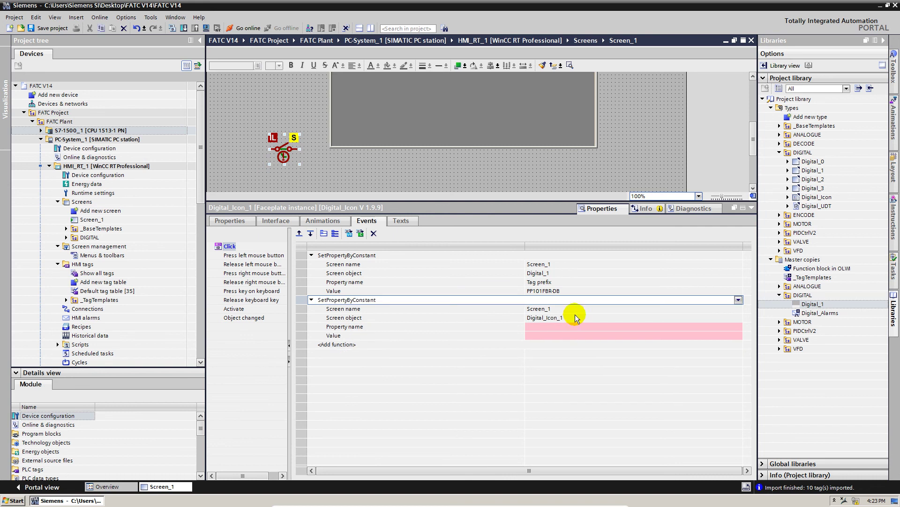
{"action": "left_click", "coordinate": [650, 318]}
{"action": "left_click", "coordinate": [738, 318]}
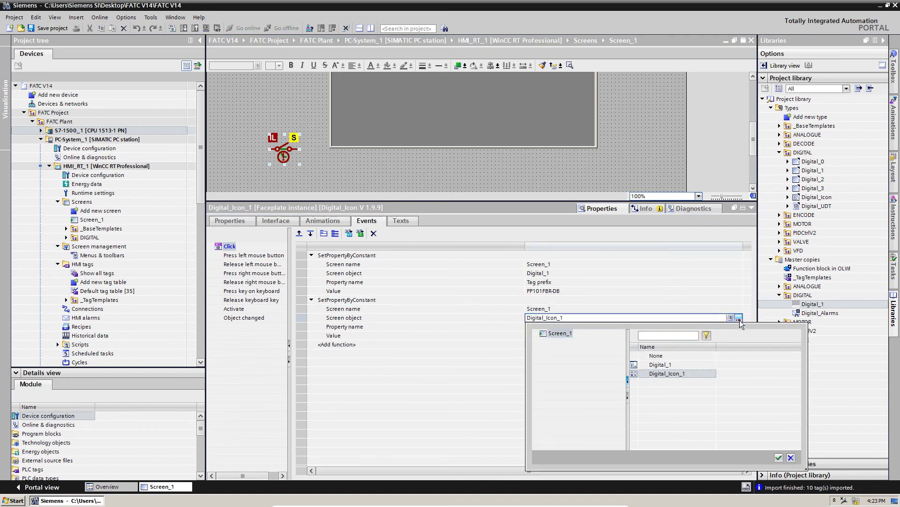
{"action": "double_click", "coordinate": [684, 358]}
Set the property name of the second SetPropertyByConstant function to Visible
{"action": "left_click", "coordinate": [735, 328]}
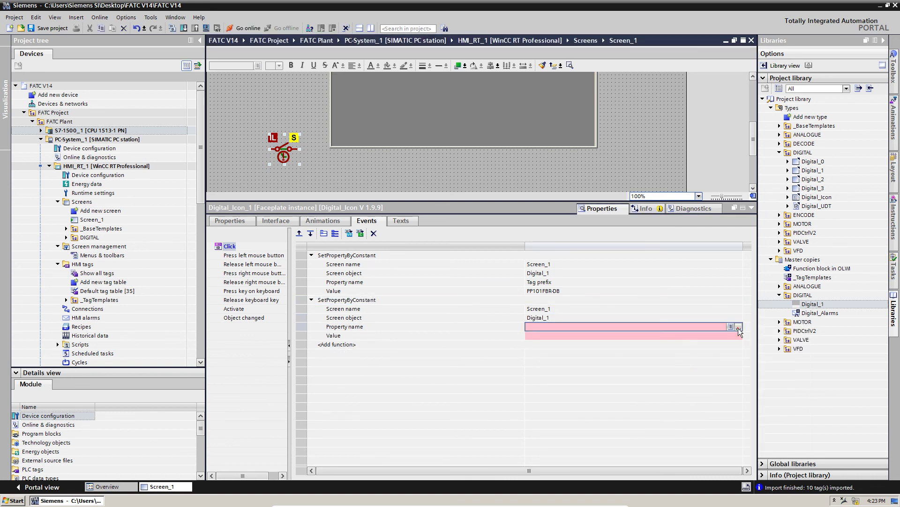
{"action": "left_click", "coordinate": [739, 327]}
{"action": "scroll", "coordinate": [799, 414], "scroll_direction": "down", "scroll_amount": 1}
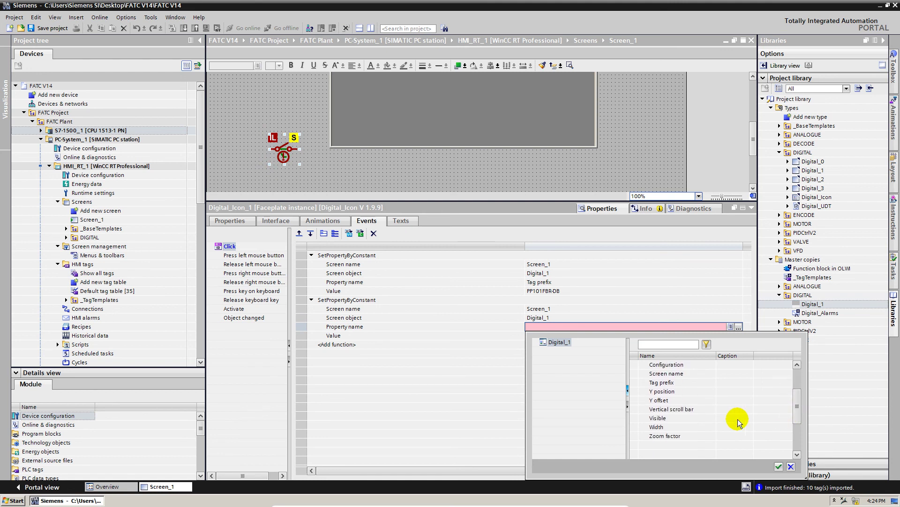
{"action": "double_click", "coordinate": [670, 419]}
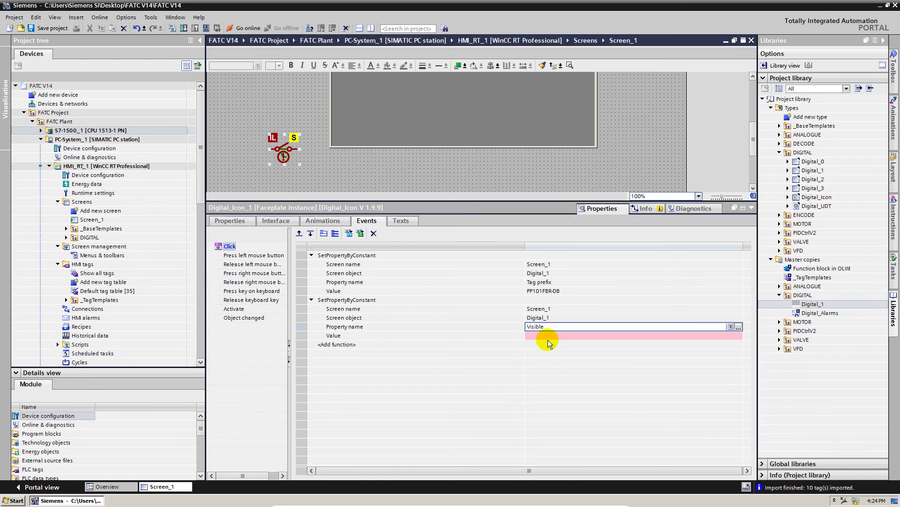
Set the Visible property's value in the second SetPropertyByConstant function to 1 and check the Digital_1 screen window's visibility property
{"action": "type", "text": "1"}
{"action": "key", "text": "Return"}
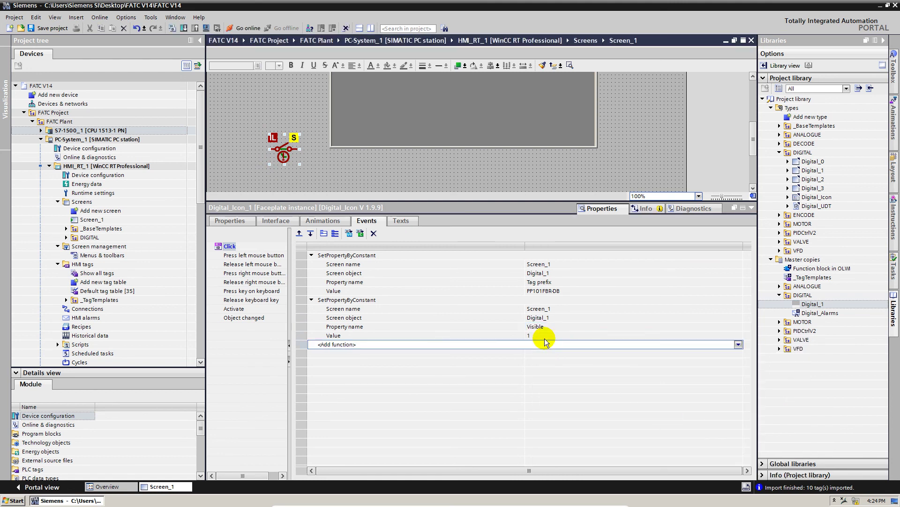
{"action": "left_click", "coordinate": [480, 102]}
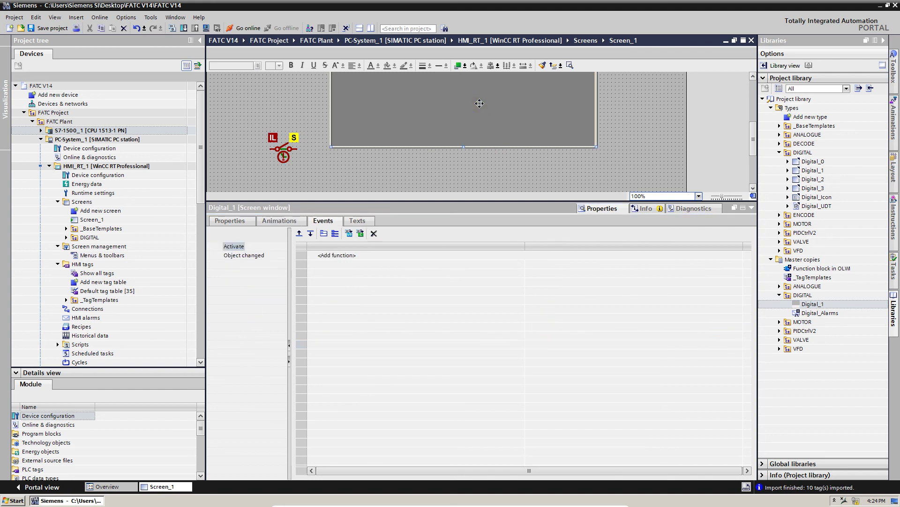
{"action": "left_click", "coordinate": [229, 220]}
{"action": "left_click", "coordinate": [252, 274]}
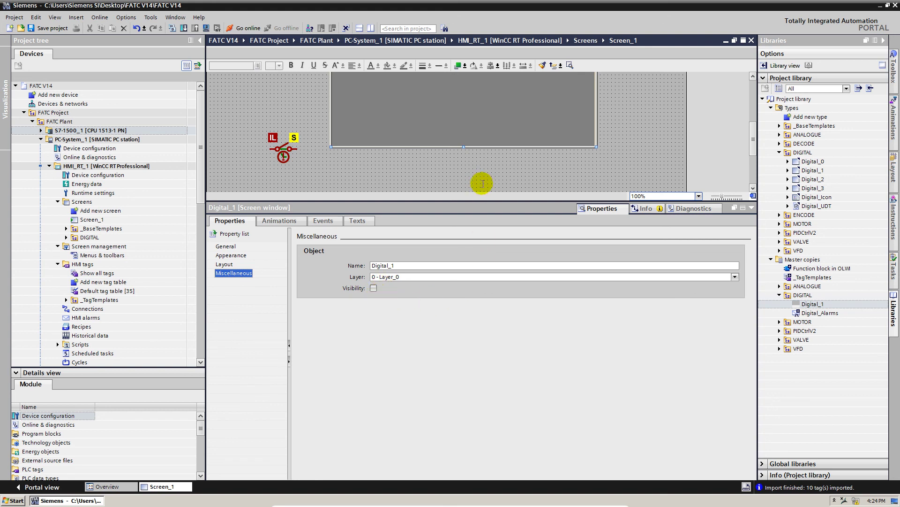
{"action": "left_click", "coordinate": [751, 211]}
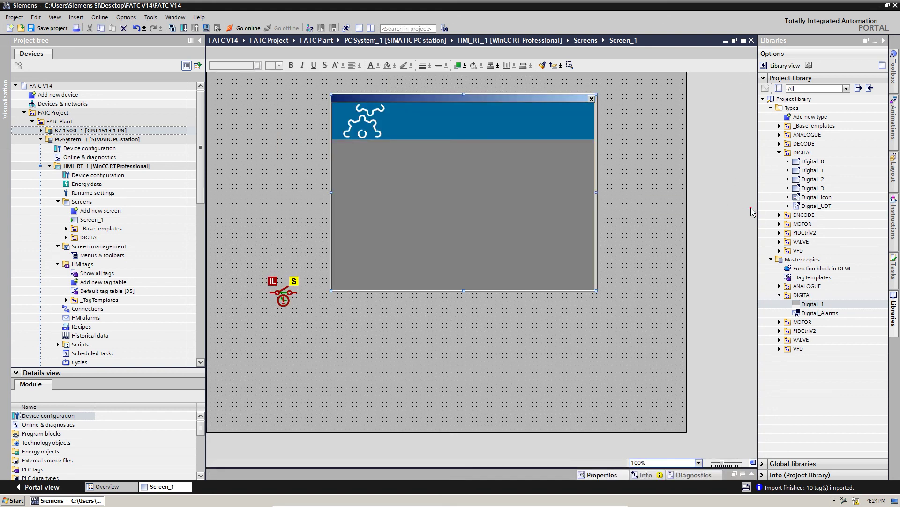
Move the Digital_1 screen window from Layer_0 to Layer_31 in the layers of Screen_1
{"action": "mouse_move", "coordinate": [502, 125]}
{"action": "left_mouse_down"}
{"action": "mouse_move", "coordinate": [563, 153]}
{"action": "mouse_move", "coordinate": [499, 164]}
{"action": "mouse_move", "coordinate": [513, 195]}
{"action": "mouse_move", "coordinate": [505, 132]}
{"action": "left_mouse_up"}
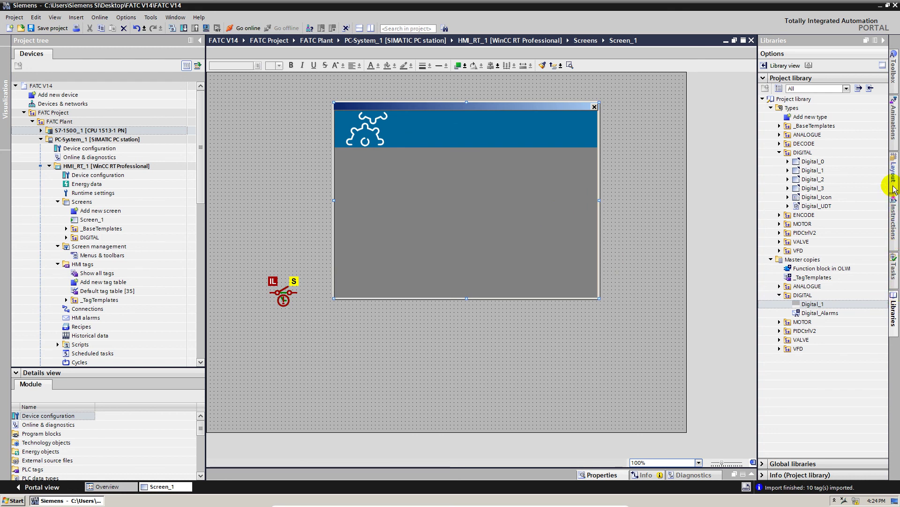
{"action": "left_click", "coordinate": [893, 171]}
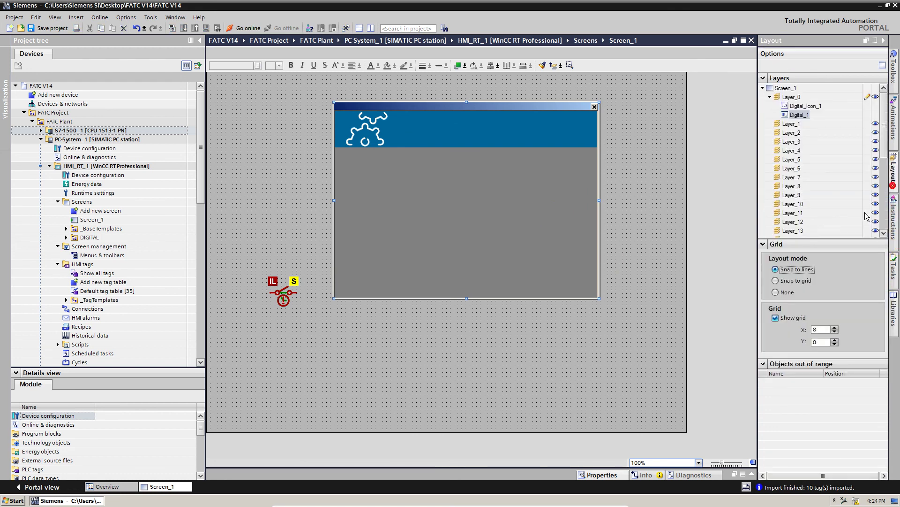
{"action": "left_click", "coordinate": [763, 245]}
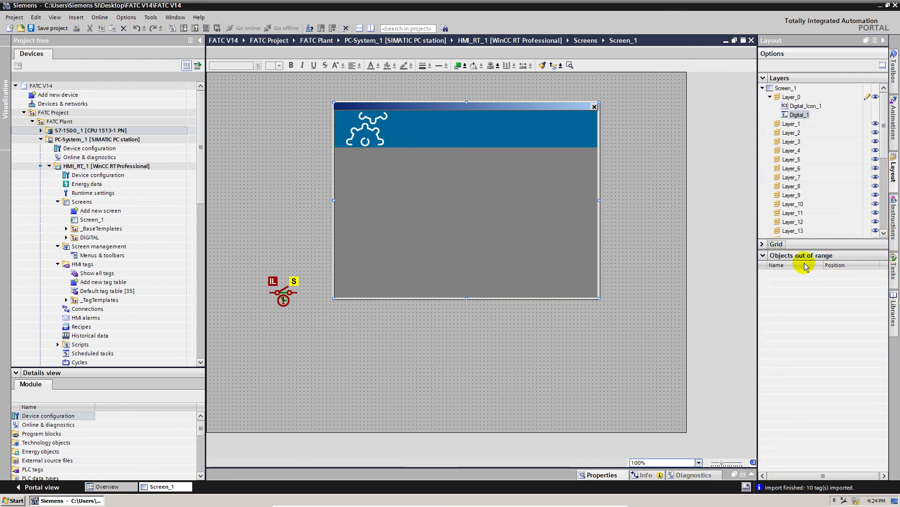
{"action": "left_click", "coordinate": [765, 255]}
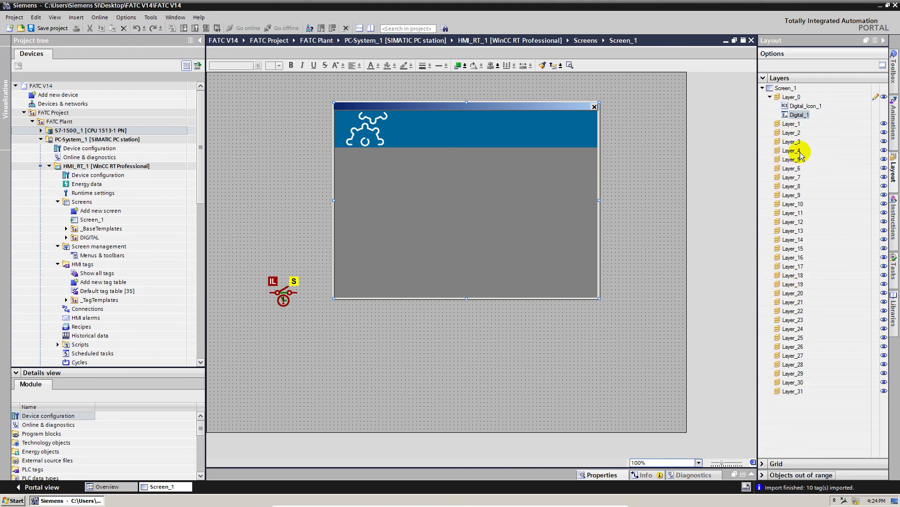
{"action": "left_click", "coordinate": [797, 117]}
{"action": "left_click_drag", "start_coordinate": [798, 119], "coordinate": [797, 397]}
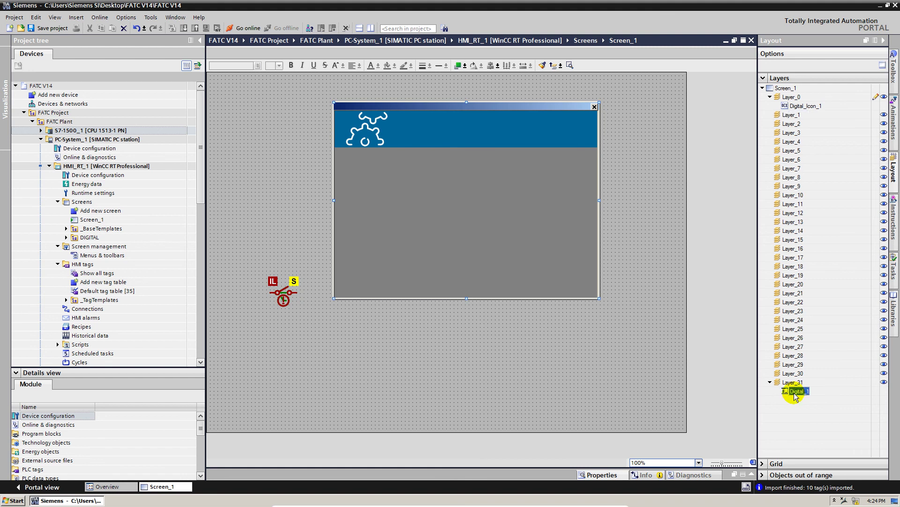
Check the layer order by moving the Digital_1 screen window partly over the icon, and place it clear of the icon, above and to its right
{"action": "left_click_drag", "start_coordinate": [463, 192], "coordinate": [500, 260]}
{"action": "left_click", "coordinate": [591, 139]}
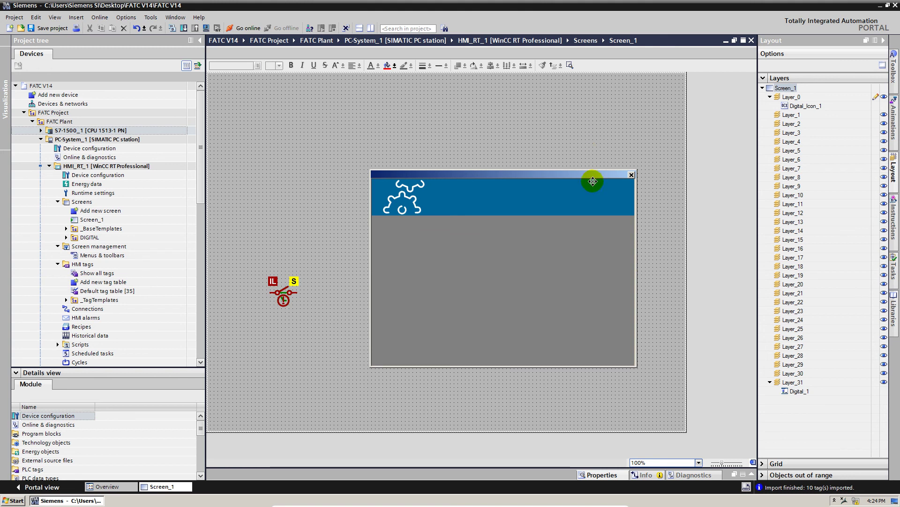
{"action": "left_click_drag", "start_coordinate": [581, 218], "coordinate": [496, 172]}
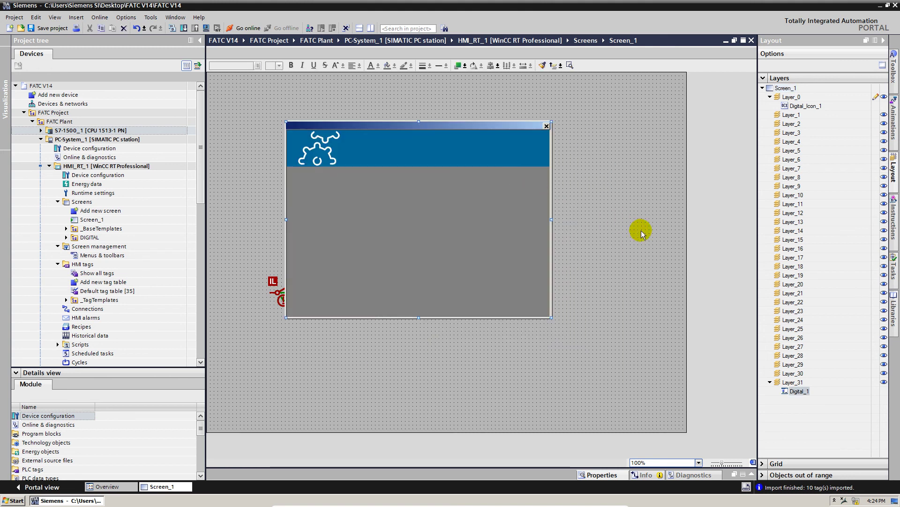
{"action": "left_click", "coordinate": [793, 364]}
{"action": "left_click", "coordinate": [792, 257]}
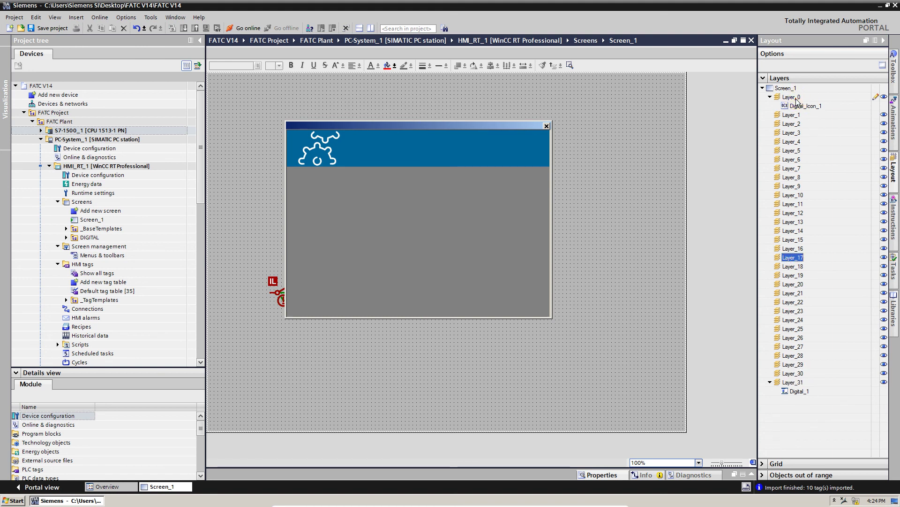
{"action": "left_click", "coordinate": [796, 98]}
{"action": "left_click", "coordinate": [798, 133]}
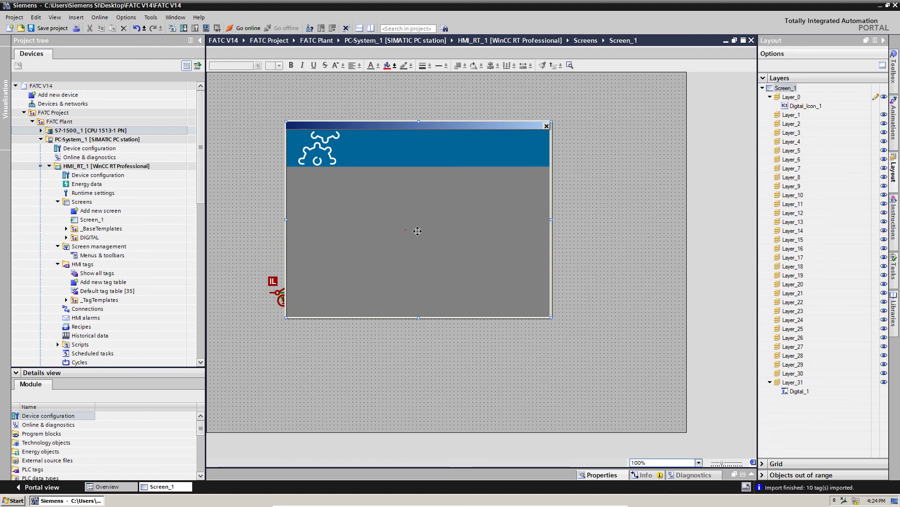
{"action": "left_click_drag", "start_coordinate": [416, 229], "coordinate": [446, 232]}
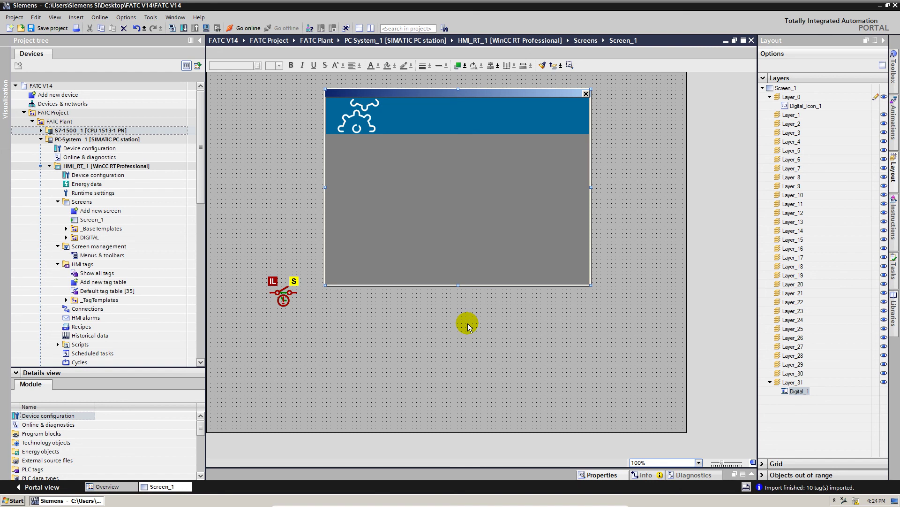
{"action": "left_click", "coordinate": [291, 299]}
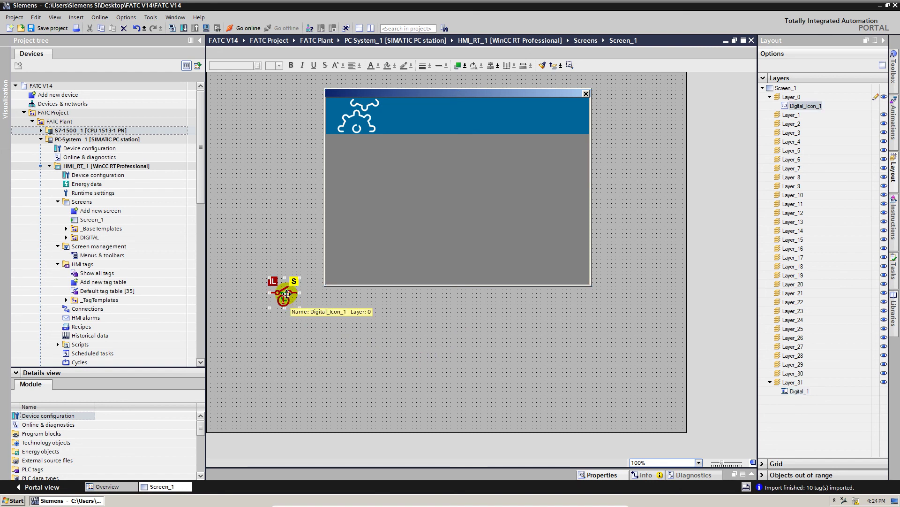
{"action": "left_click", "coordinate": [418, 203]}
{"action": "left_click", "coordinate": [674, 194]}
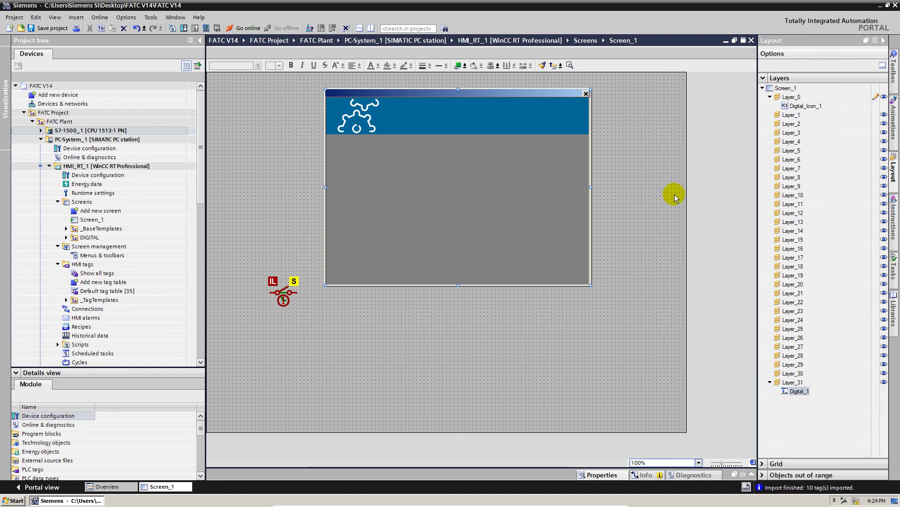
Save the project and expand PC-System_1 down to the contents of HMI_RT_1 in the project tree
{"action": "double_click", "coordinate": [75, 139]}
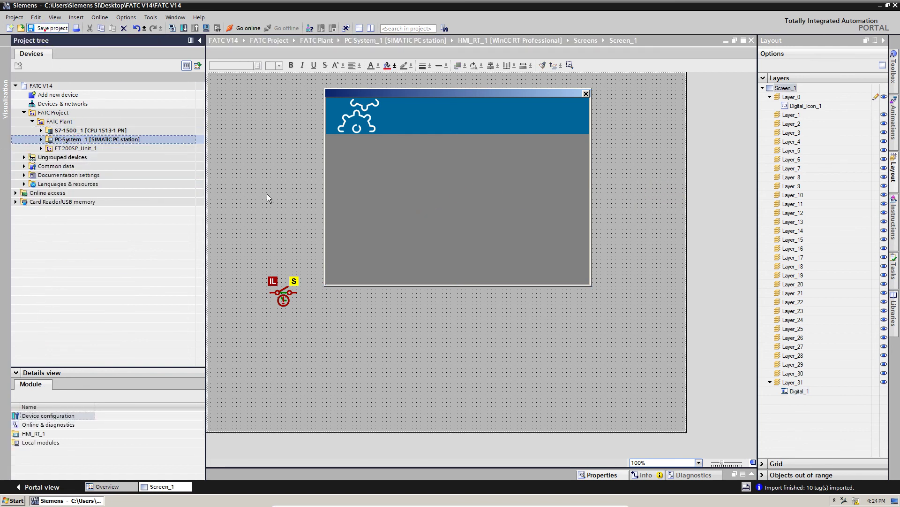
{"action": "key", "text": "ctrl+s"}
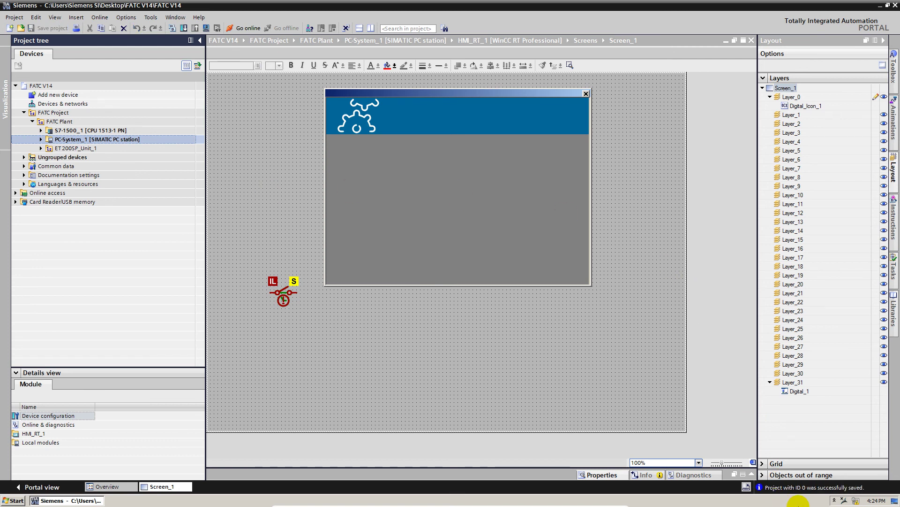
{"action": "left_click", "coordinate": [822, 501]}
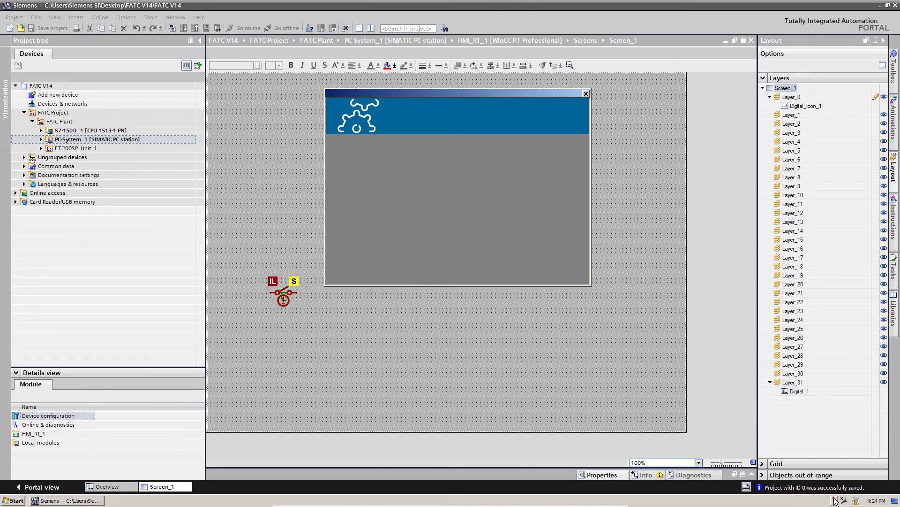
{"action": "left_click", "coordinate": [821, 501]}
{"action": "left_click", "coordinate": [672, 382]}
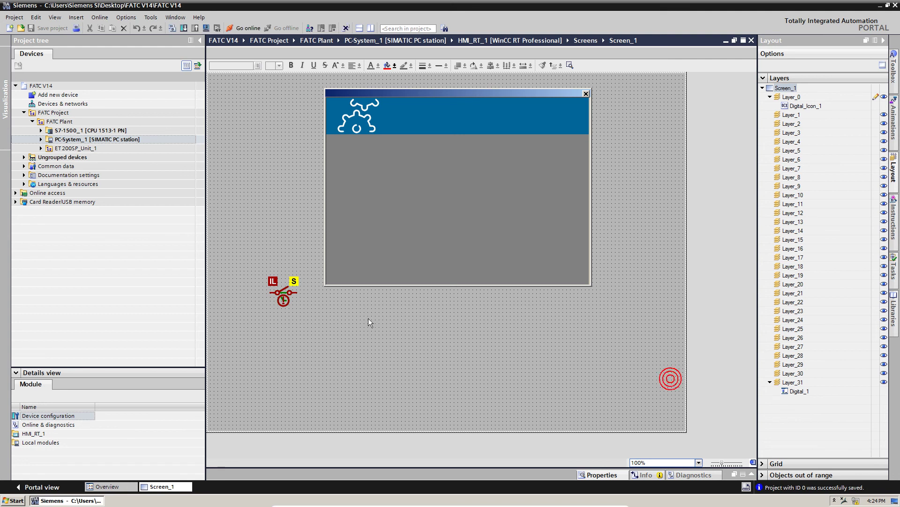
{"action": "double_click", "coordinate": [58, 140]}
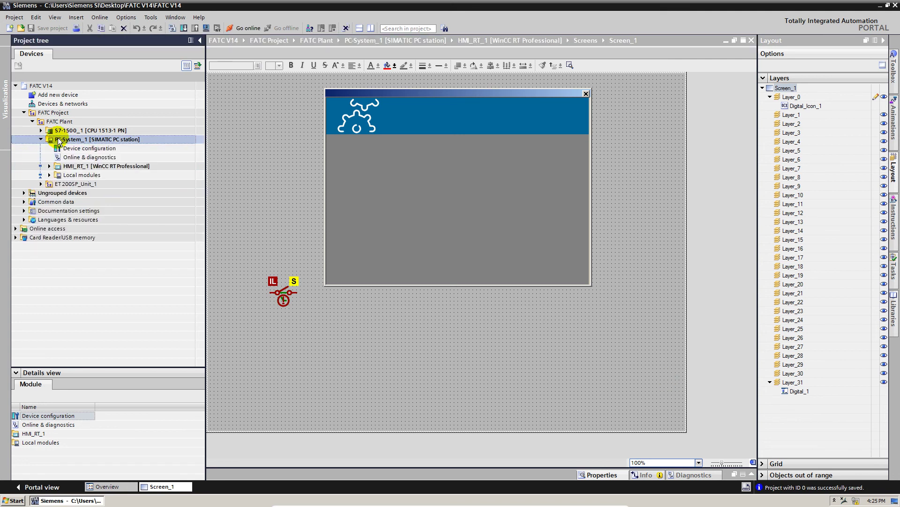
{"action": "double_click", "coordinate": [86, 167]}
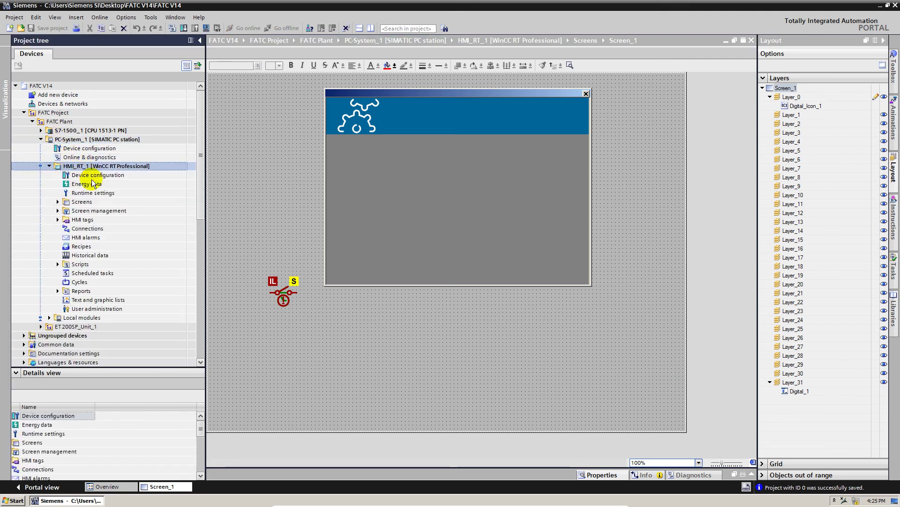
Switch to Notepad++ and review the remaining IO Mapping topics in course outcome.txt, from Using Screen window to Simulation
{"action": "key", "text": "super"}
{"action": "left_click", "coordinate": [495, 434]}
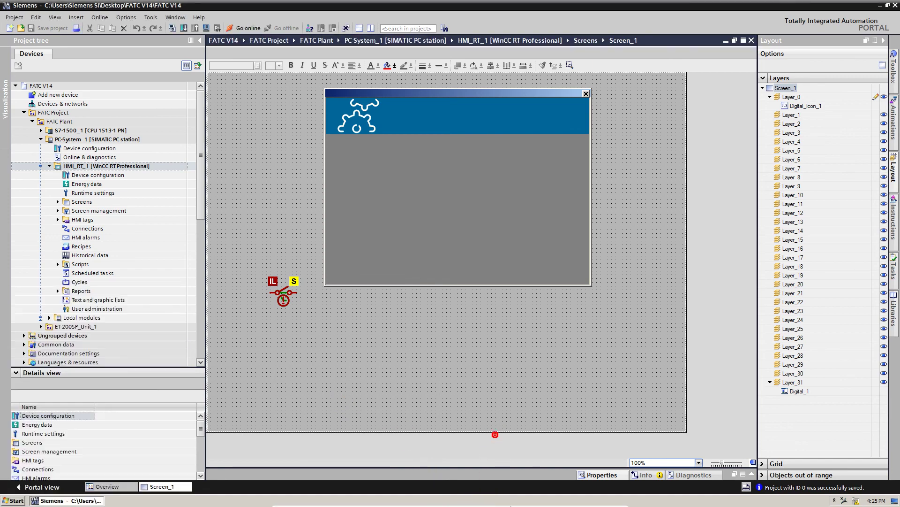
{"action": "left_click", "coordinate": [596, 500]}
{"action": "left_click", "coordinate": [462, 286]}
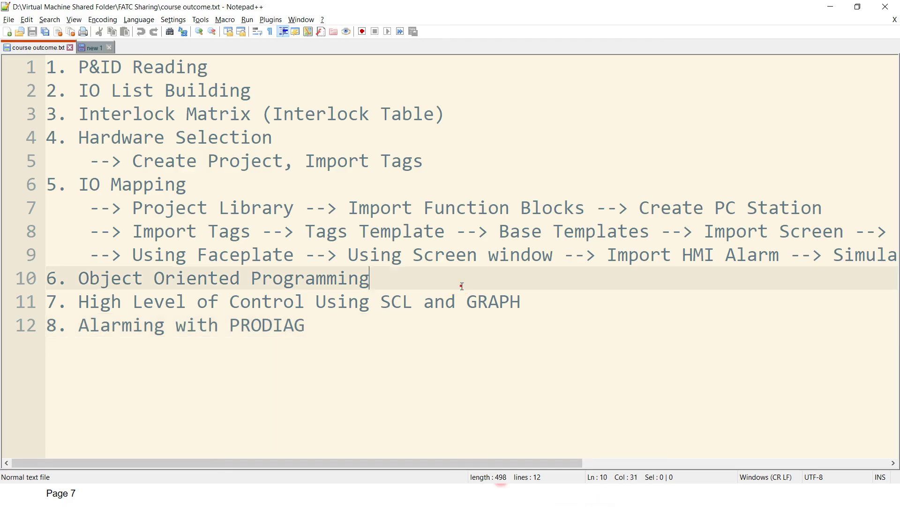
{"action": "left_click_drag", "start_coordinate": [350, 253], "coordinate": [516, 251]}
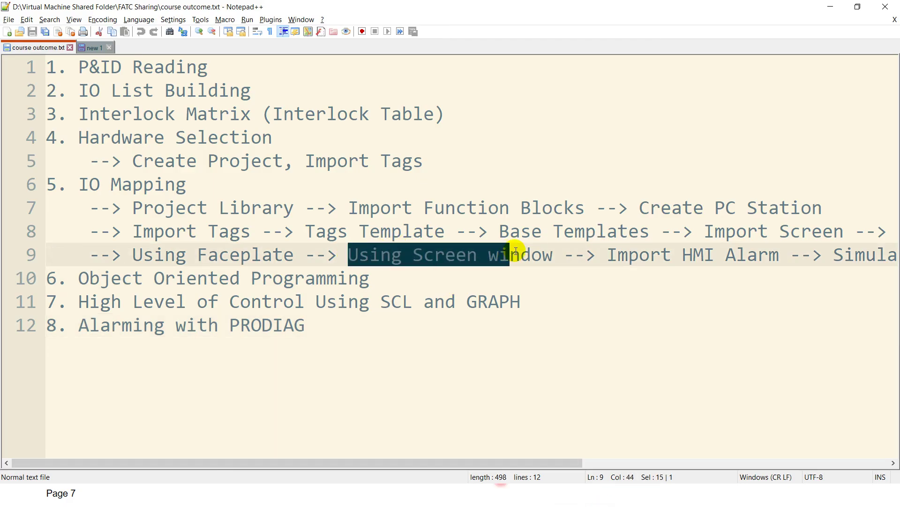
{"action": "left_click", "coordinate": [606, 254]}
{"action": "left_click_drag", "start_coordinate": [555, 462], "coordinate": [659, 456]}
{"action": "left_click_drag", "start_coordinate": [468, 255], "coordinate": [509, 255]}
{"action": "left_click", "coordinate": [614, 279]}
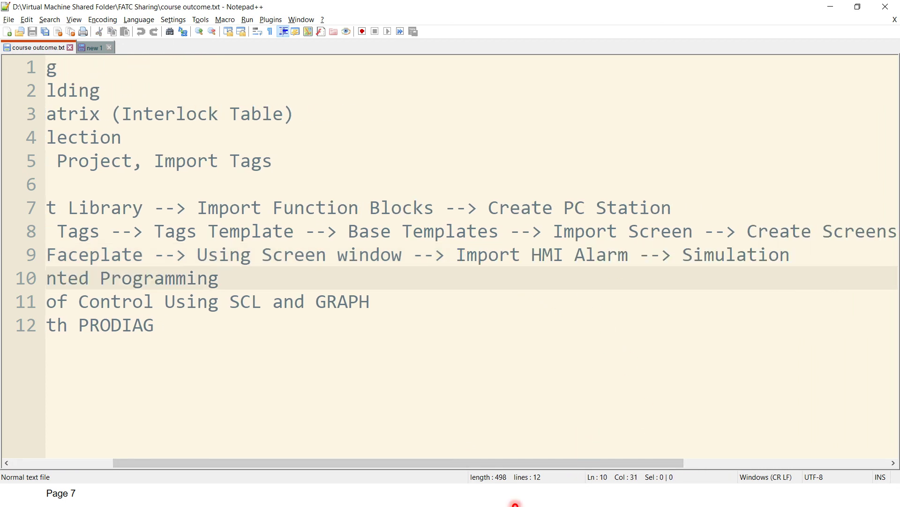
Switch back to TIA Portal and open the HMI alarms of HMI_RT_1
{"action": "key", "text": "super"}
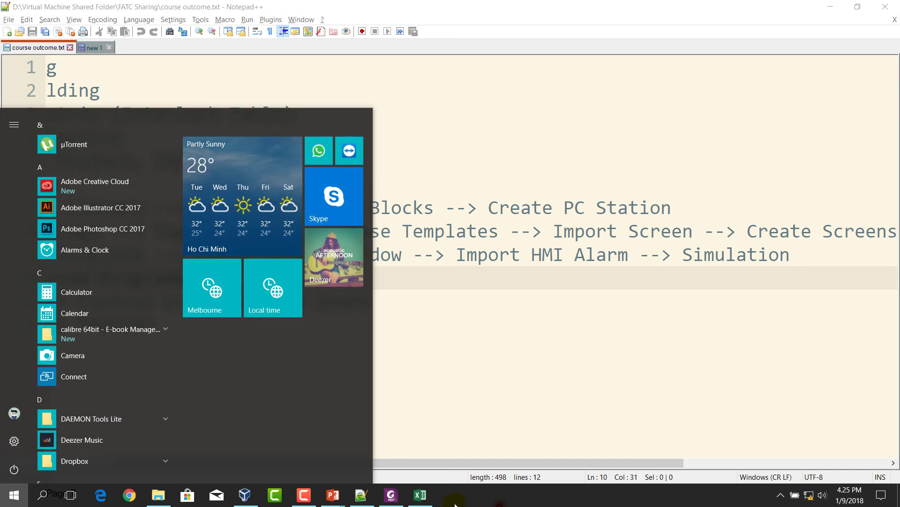
{"action": "left_click", "coordinate": [245, 496]}
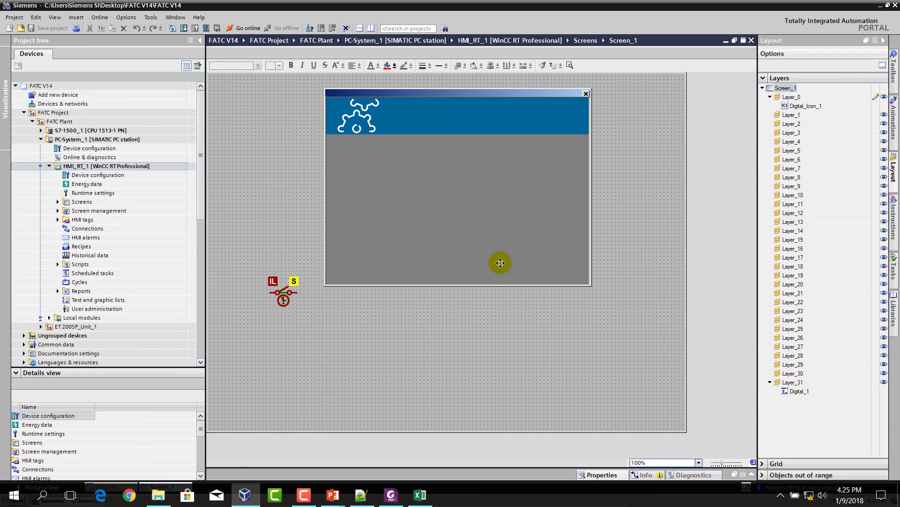
{"action": "double_click", "coordinate": [112, 236]}
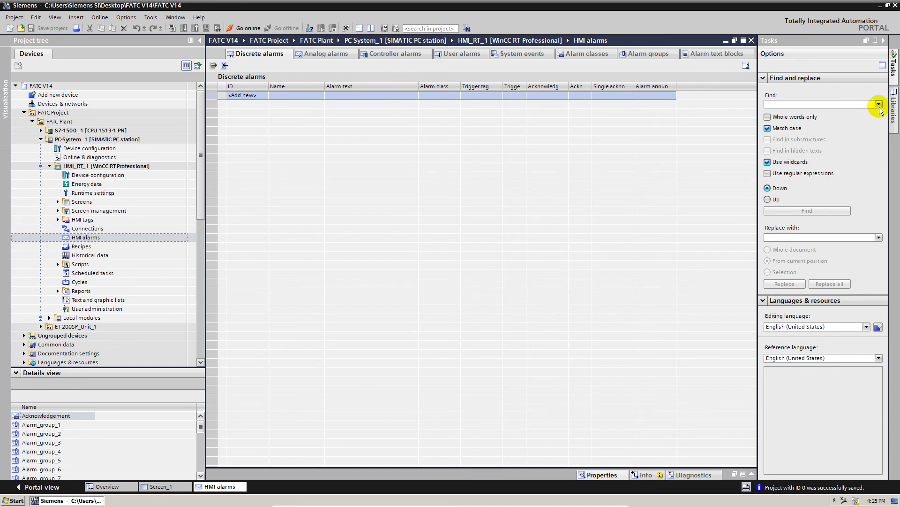
Insert the Digital_Alarms master copy from the project library's DIGITAL folder into the discrete alarms table
{"action": "left_click", "coordinate": [895, 110]}
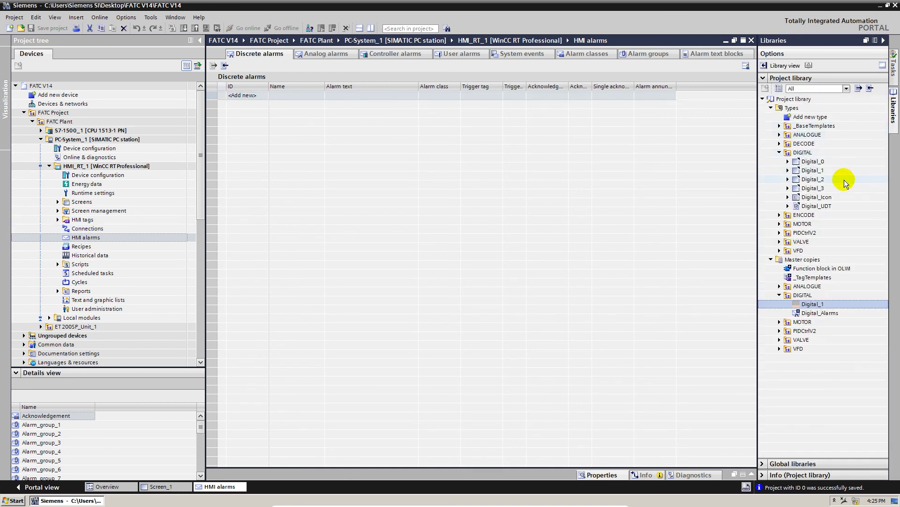
{"action": "left_click", "coordinate": [813, 312]}
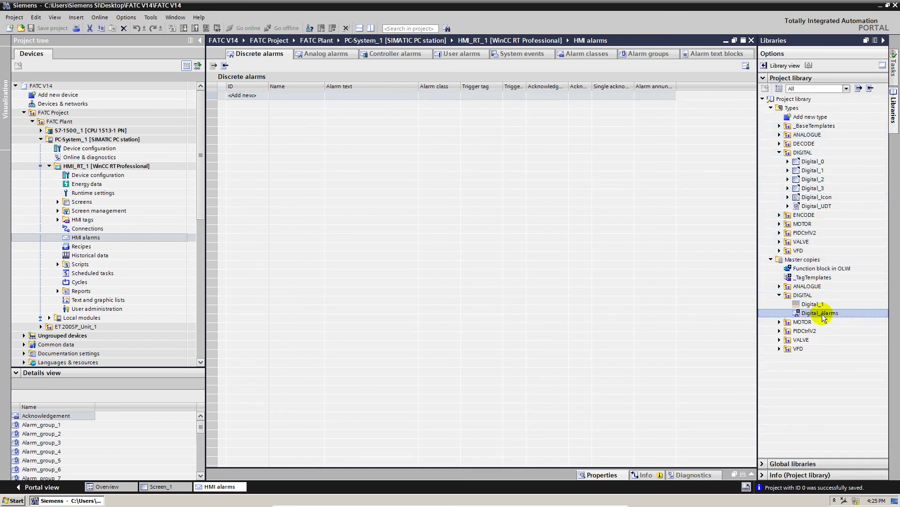
{"action": "left_click_drag", "start_coordinate": [822, 317], "coordinate": [252, 95]}
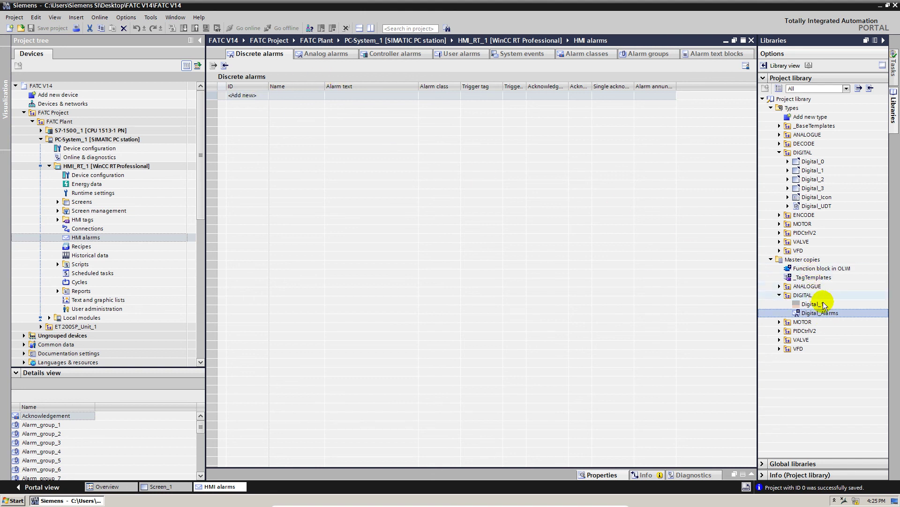
{"action": "left_click_drag", "start_coordinate": [821, 312], "coordinate": [354, 142]}
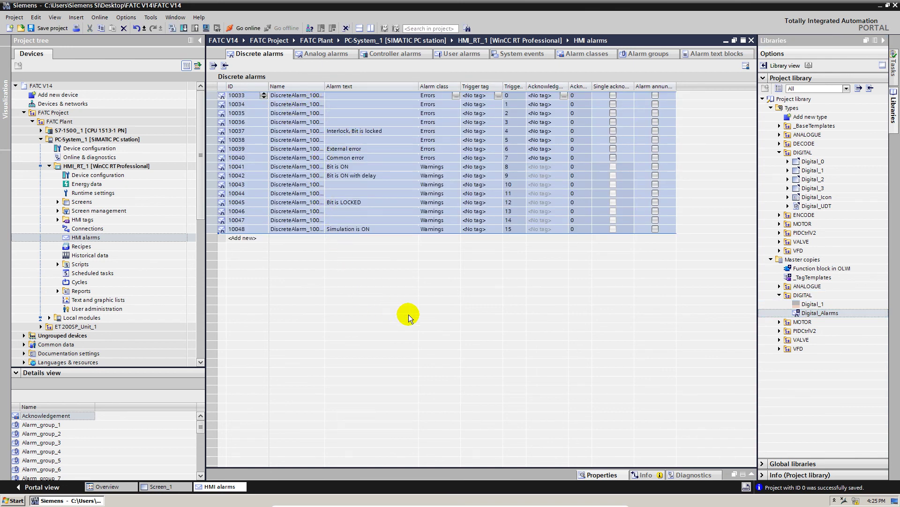
{"action": "left_click", "coordinate": [409, 315]}
Set the trigger tag of the first discrete alarm, 10033, to QwAlarm of PP101FBR-DB from the default tag table
{"action": "left_click", "coordinate": [366, 140]}
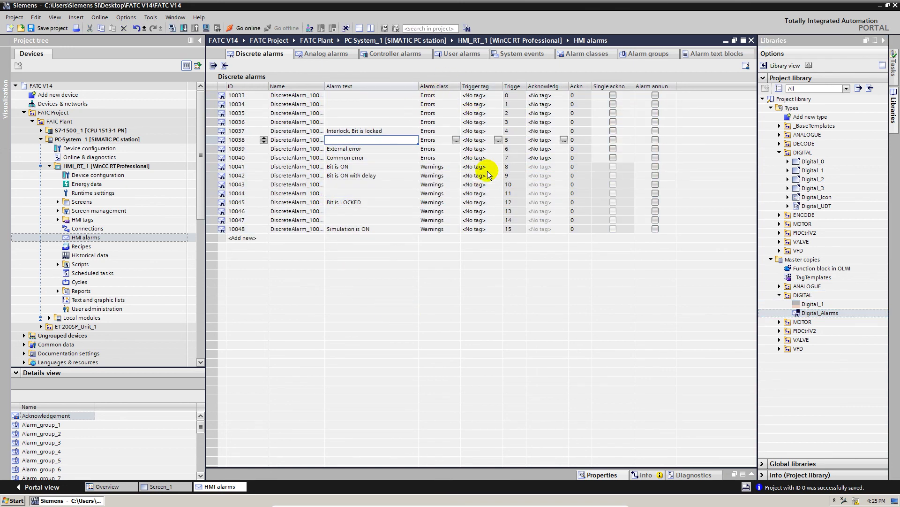
{"action": "left_click", "coordinate": [494, 95]}
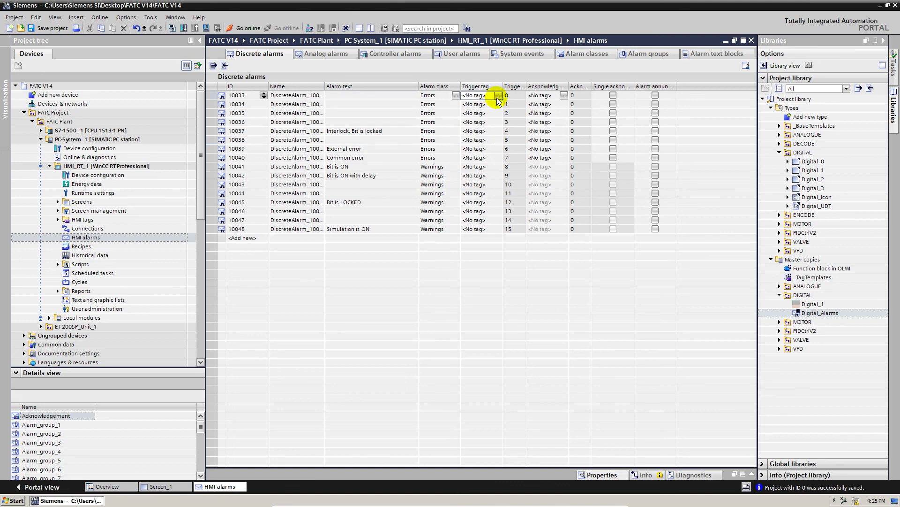
{"action": "left_click", "coordinate": [498, 95]}
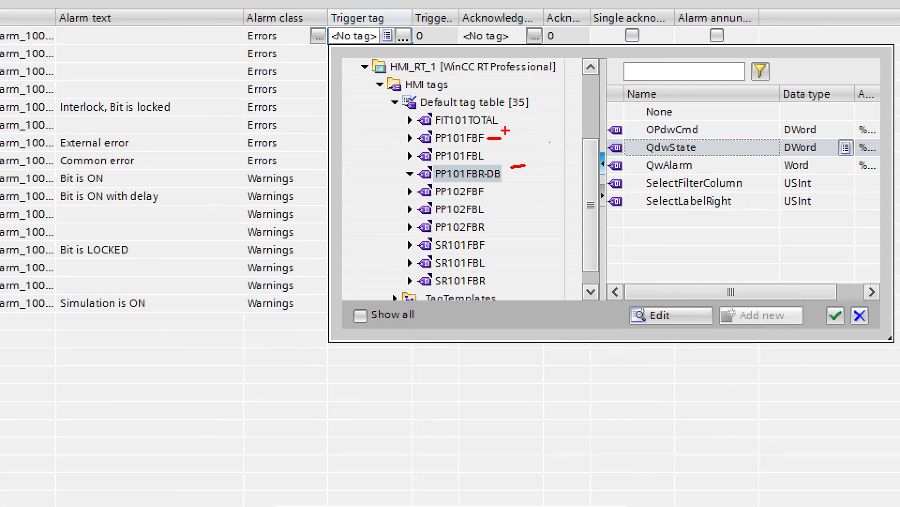
{"action": "mouse_move", "coordinate": [506, 131]}
{"action": "left_mouse_down"}
{"action": "mouse_move", "coordinate": [522, 147]}
{"action": "mouse_move", "coordinate": [502, 153]}
{"action": "mouse_move", "coordinate": [522, 158]}
{"action": "mouse_move", "coordinate": [492, 179]}
{"action": "left_mouse_up"}
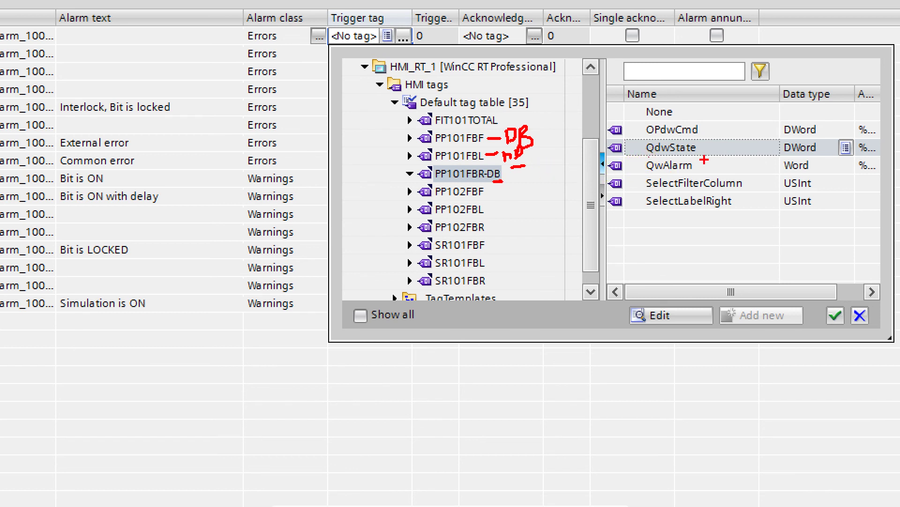
{"action": "left_click_drag", "start_coordinate": [708, 160], "coordinate": [643, 163]}
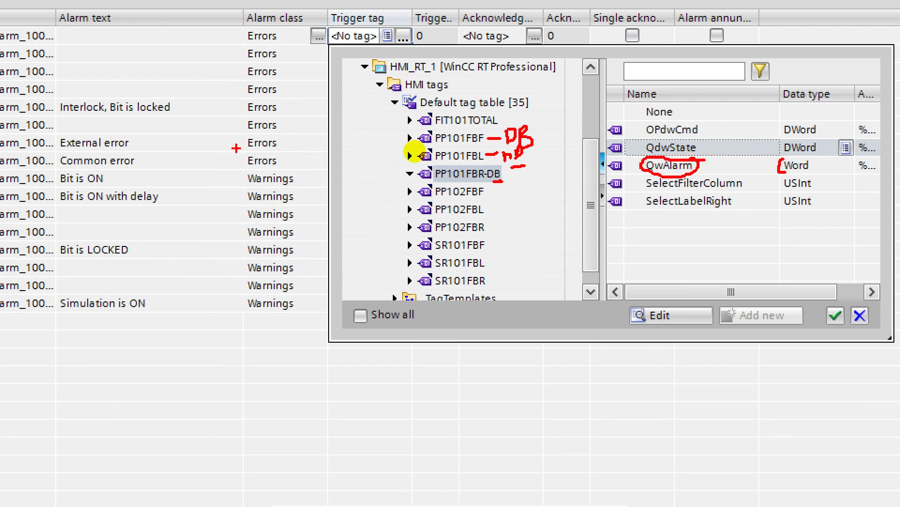
{"action": "key", "text": "Escape"}
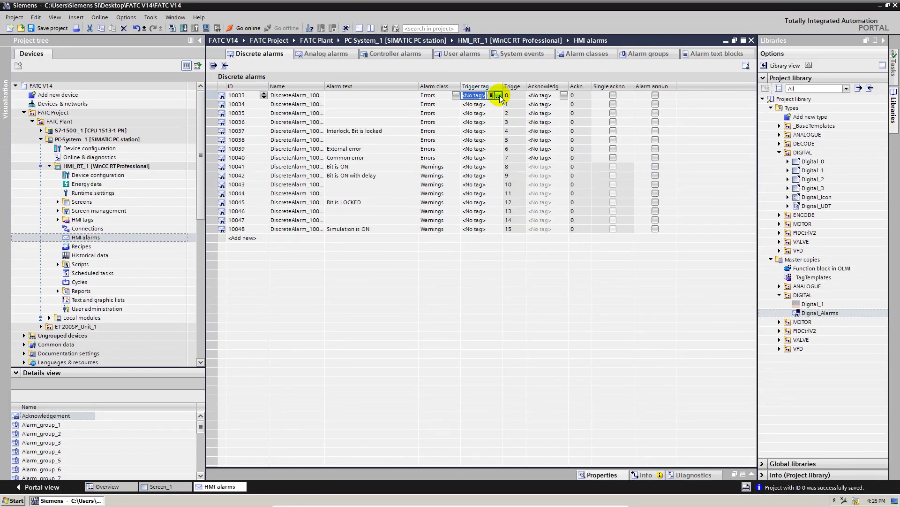
{"action": "left_click", "coordinate": [499, 95]}
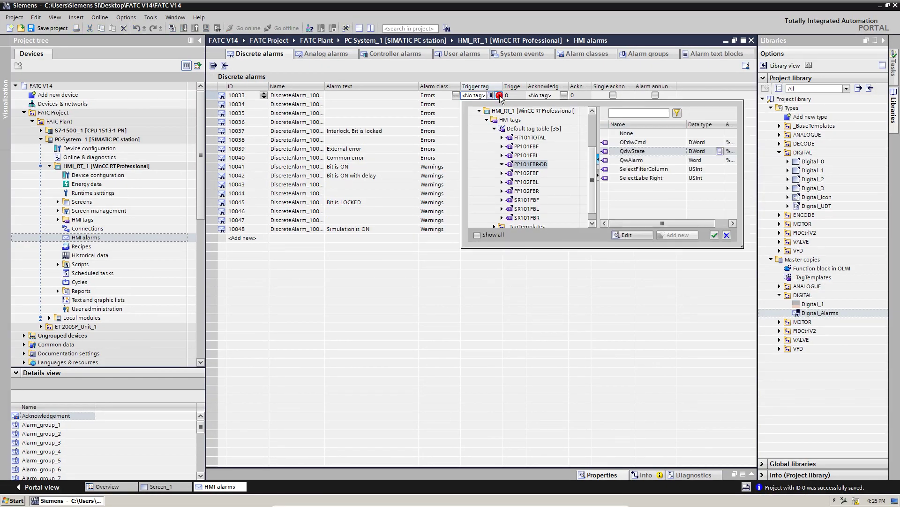
{"action": "left_click", "coordinate": [638, 160]}
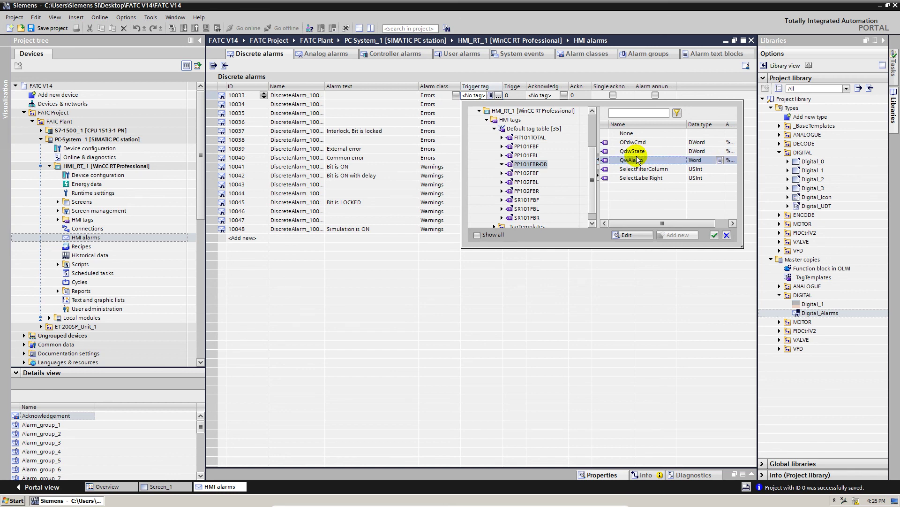
{"action": "double_click", "coordinate": [638, 160]}
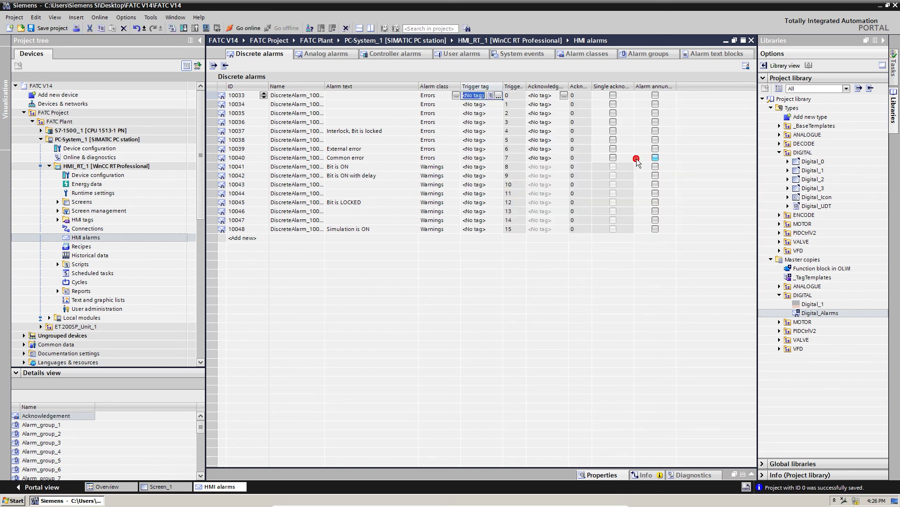
{"action": "left_click", "coordinate": [486, 131]}
{"action": "left_click", "coordinate": [291, 104]}
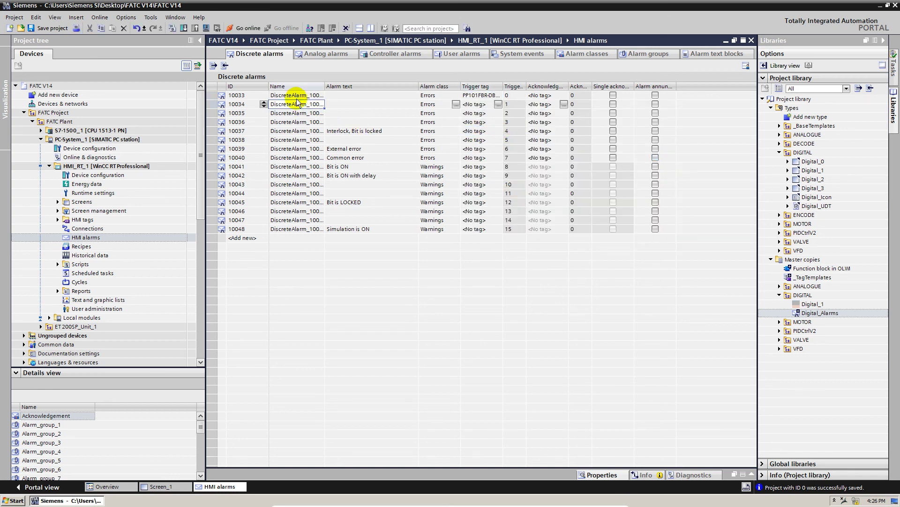
{"action": "left_click", "coordinate": [352, 133]}
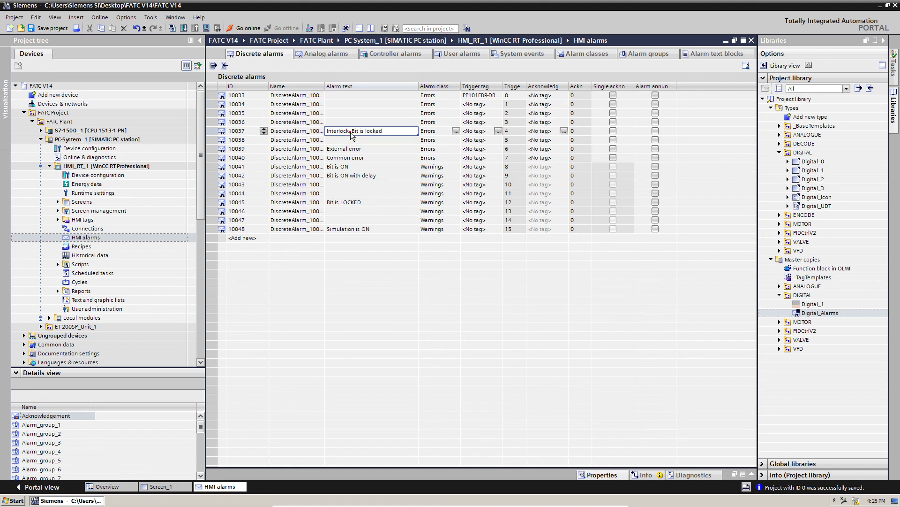
{"action": "left_click", "coordinate": [352, 167]}
{"action": "left_click", "coordinate": [353, 176]}
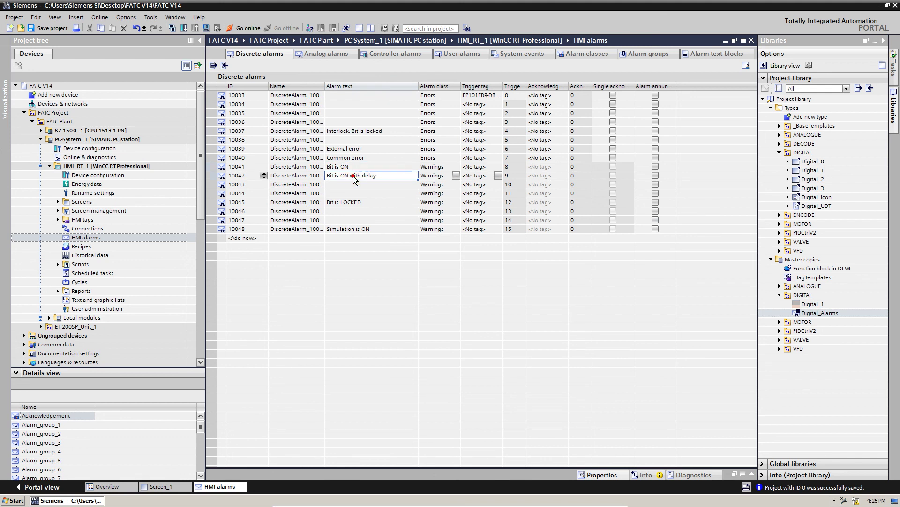
{"action": "left_click", "coordinate": [356, 230]}
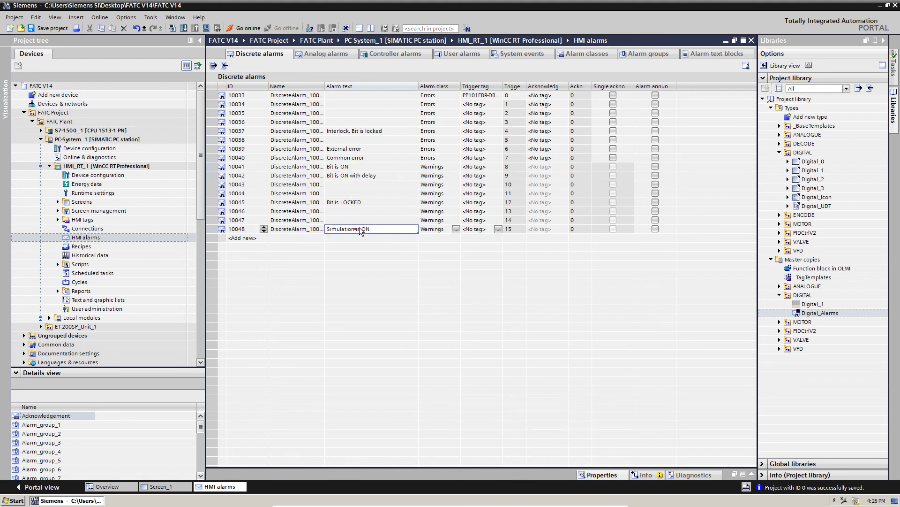
Copy alarm 10033's trigger tag down to alarms 10034 through 10048, overwriting the existing discrete alarm attributes
{"action": "left_click", "coordinate": [502, 96]}
{"action": "left_click", "coordinate": [505, 96]}
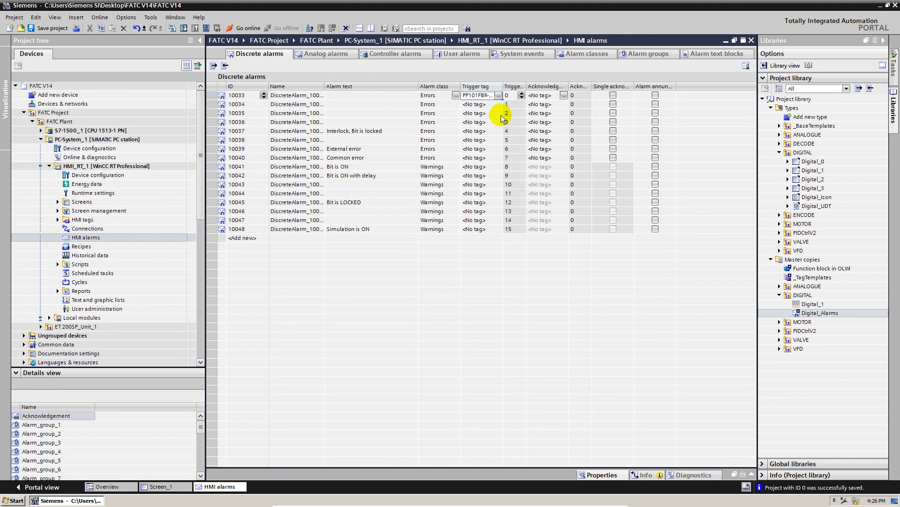
{"action": "left_click_drag", "start_coordinate": [503, 98], "coordinate": [500, 229]}
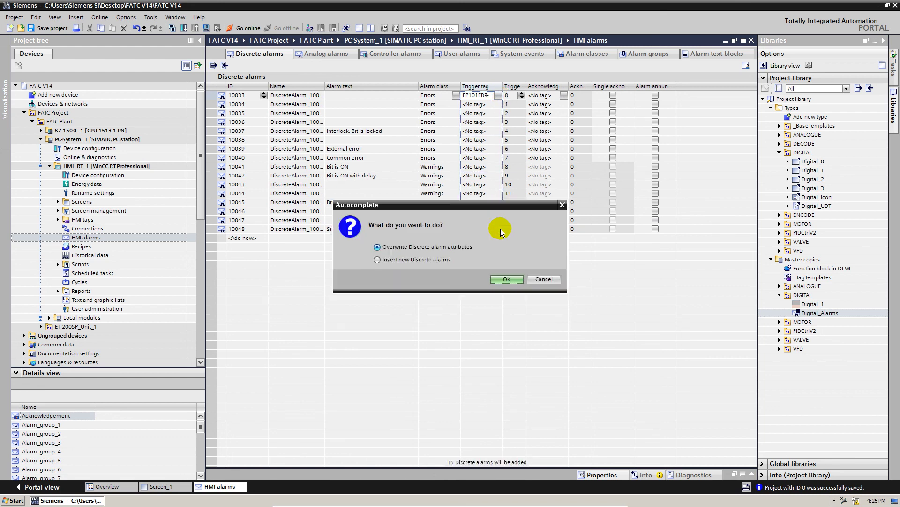
{"action": "left_click", "coordinate": [501, 279]}
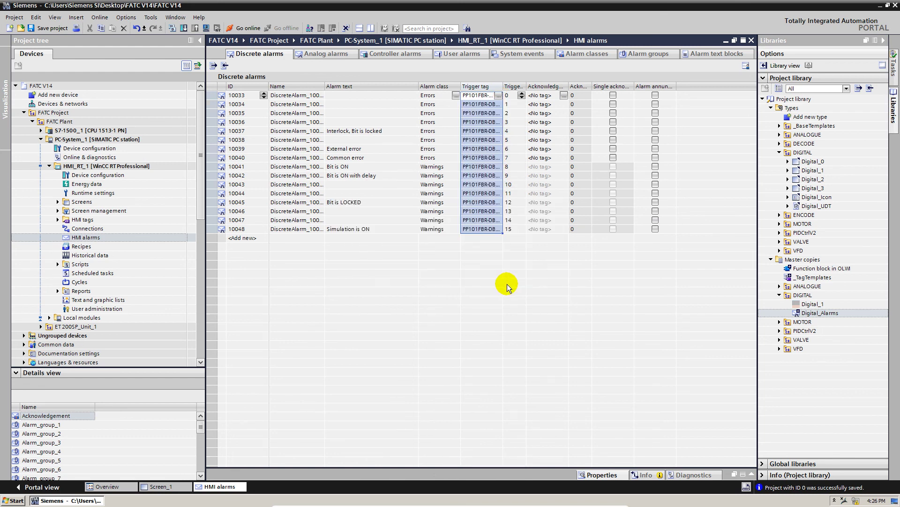
{"action": "right_click", "coordinate": [680, 86]}
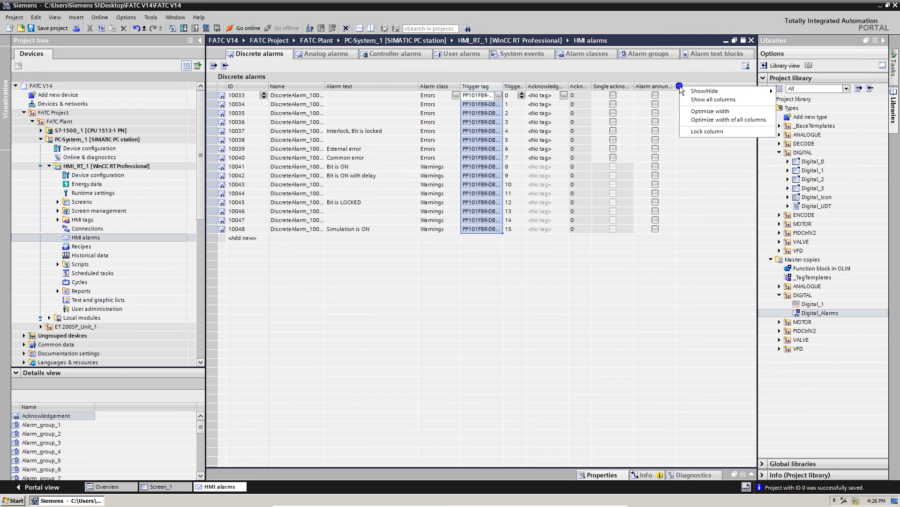
{"action": "left_click", "coordinate": [652, 74]}
{"action": "left_click", "coordinate": [297, 121]}
{"action": "left_click", "coordinate": [366, 123]}
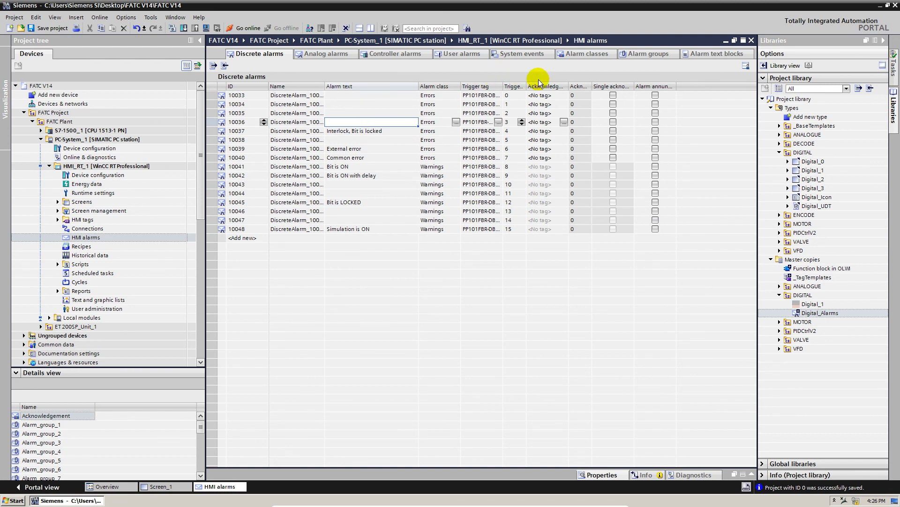
Expand the screens and _BaseTemplates of HMI_RT_1, then open Screen_1 to examine the Digital_1 window and the digital icon
{"action": "double_click", "coordinate": [113, 202]}
{"action": "left_click", "coordinate": [92, 230]}
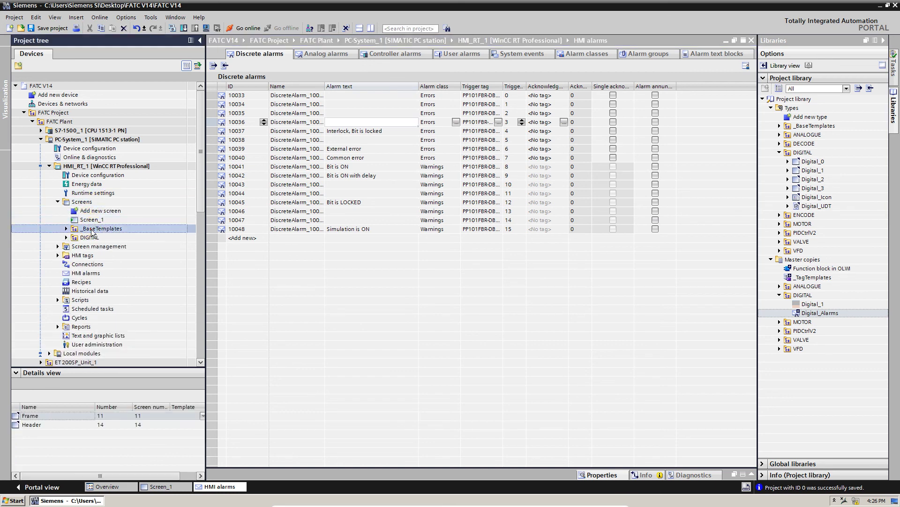
{"action": "double_click", "coordinate": [92, 228]}
{"action": "left_click", "coordinate": [98, 211]}
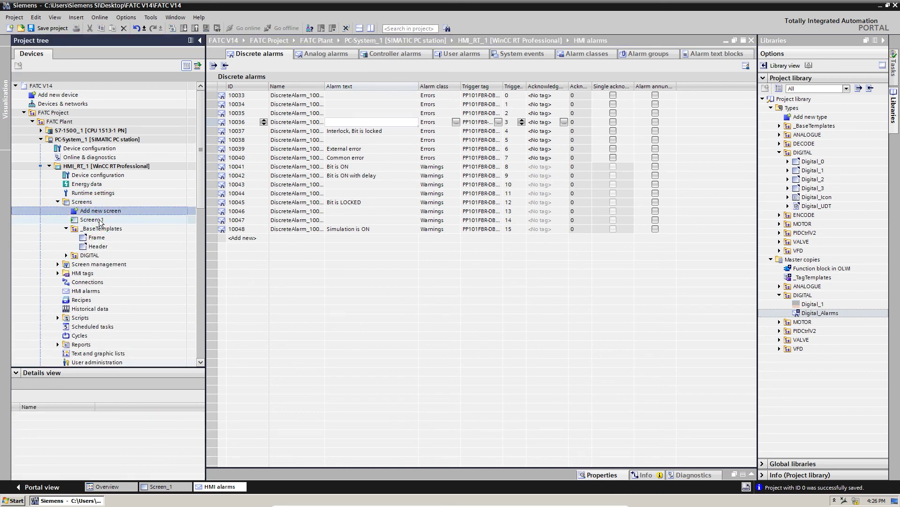
{"action": "double_click", "coordinate": [100, 221]}
{"action": "mouse_move", "coordinate": [443, 214]}
{"action": "left_mouse_down"}
{"action": "mouse_move", "coordinate": [462, 207]}
{"action": "mouse_move", "coordinate": [442, 220]}
{"action": "left_mouse_up"}
{"action": "left_click", "coordinate": [286, 282]}
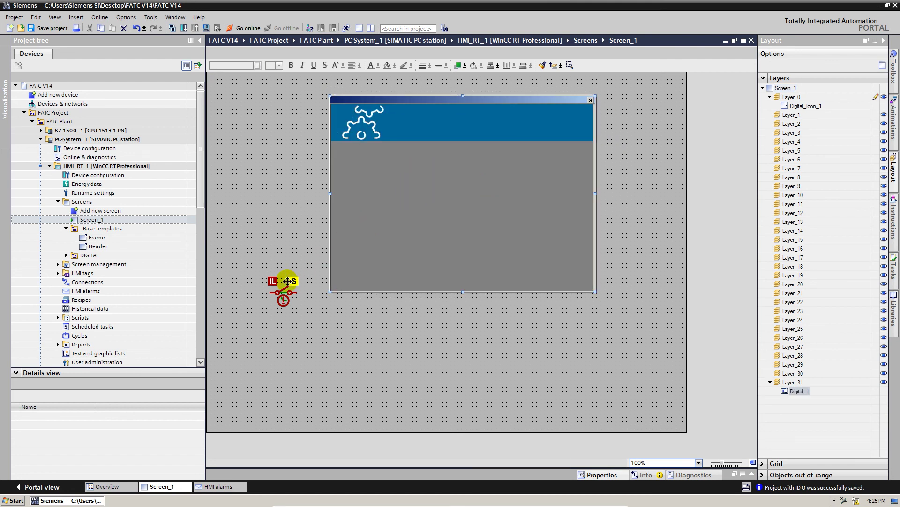
{"action": "left_click", "coordinate": [490, 183]}
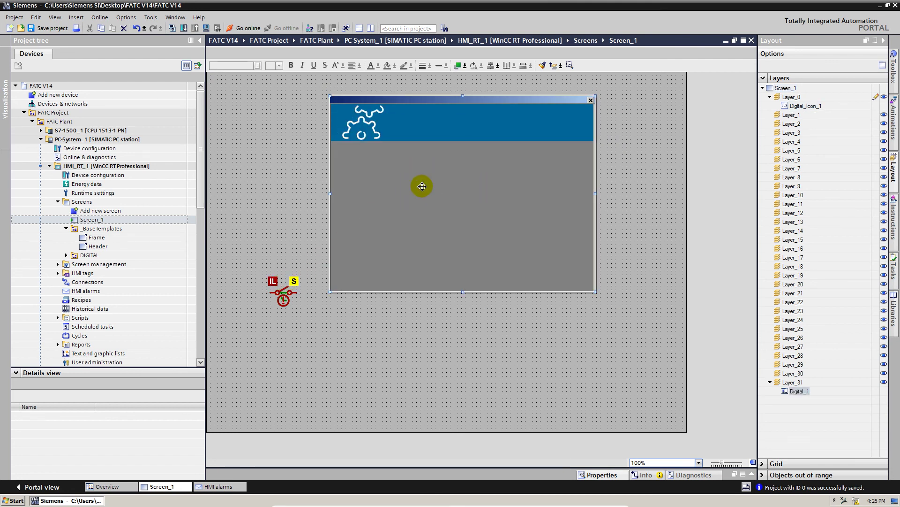
{"action": "left_click", "coordinate": [489, 179]}
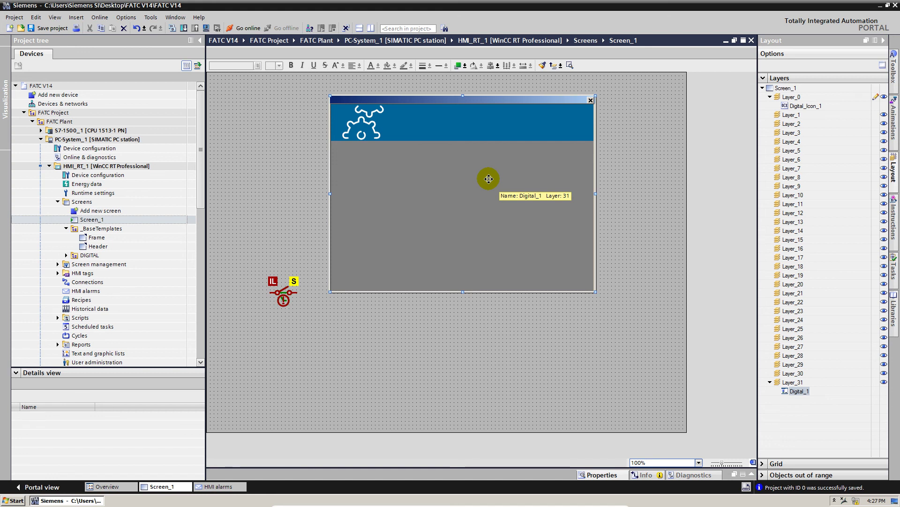
{"action": "left_click", "coordinate": [294, 285]}
{"action": "left_click", "coordinate": [446, 225]}
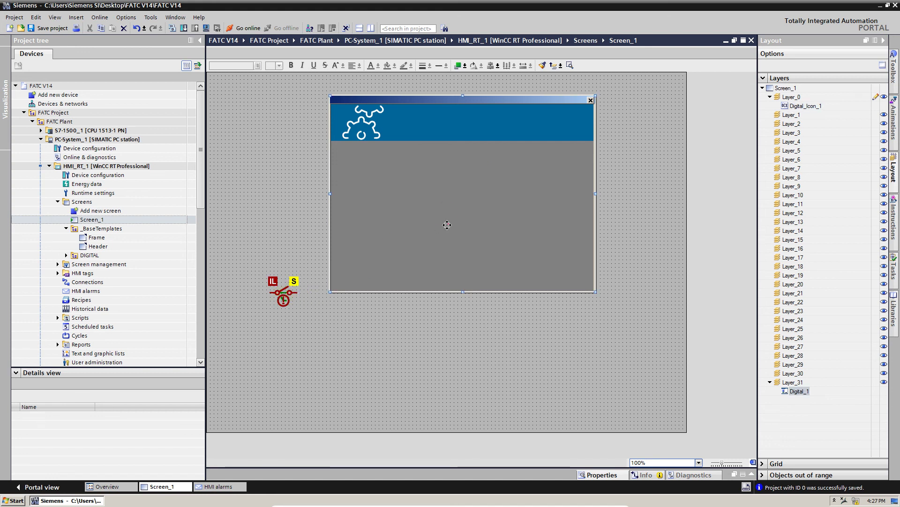
Return to the HMI alarms of HMI_RT_1 and show the Additional text 2 column in the discrete alarms table
{"action": "left_click", "coordinate": [118, 225]}
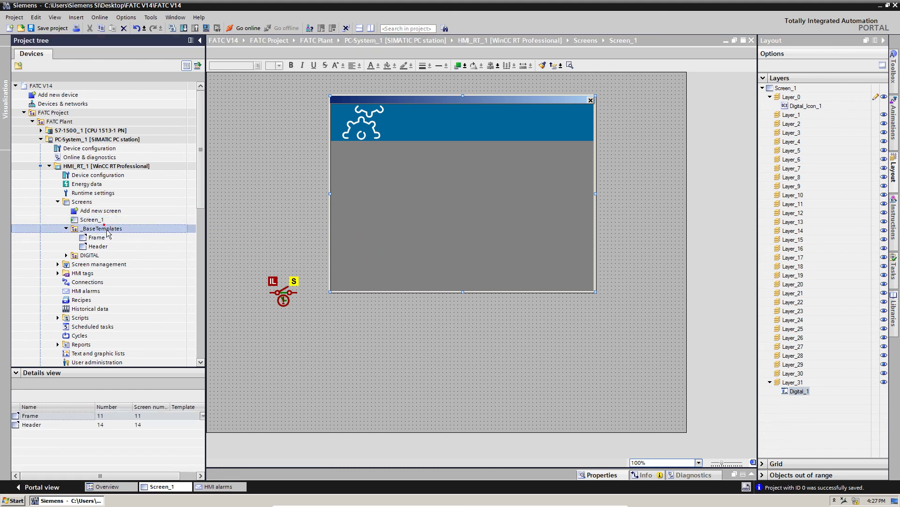
{"action": "scroll", "coordinate": [116, 230], "scroll_direction": "down", "scroll_amount": 3}
{"action": "left_click", "coordinate": [92, 211]}
{"action": "double_click", "coordinate": [91, 211]}
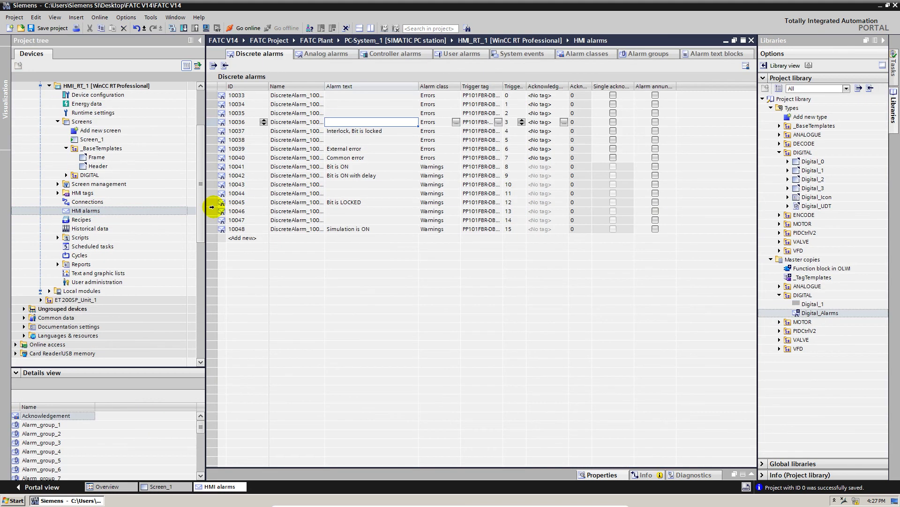
{"action": "right_click", "coordinate": [622, 90]}
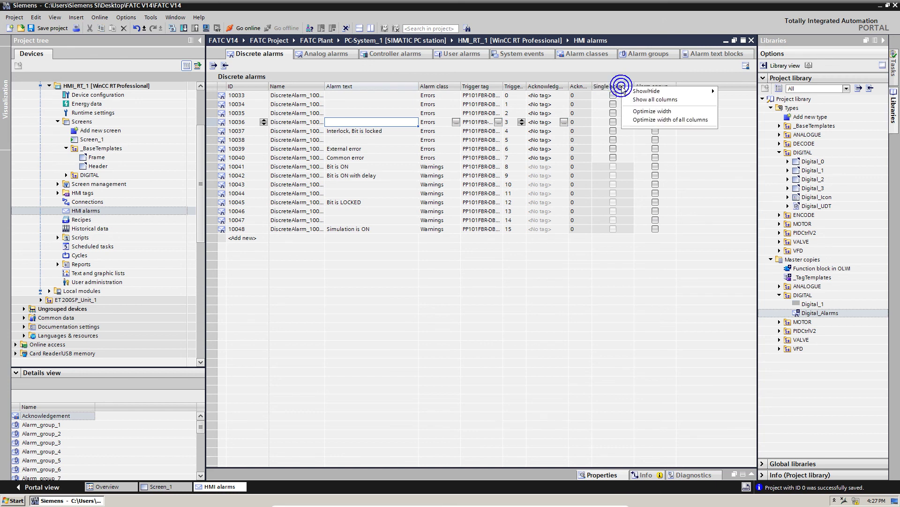
{"action": "mouse_move", "coordinate": [650, 91]}
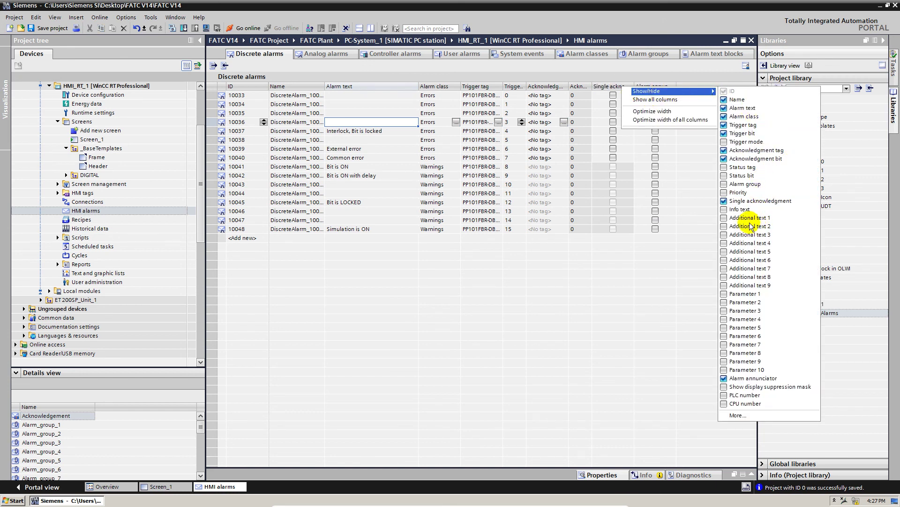
{"action": "left_click", "coordinate": [725, 229]}
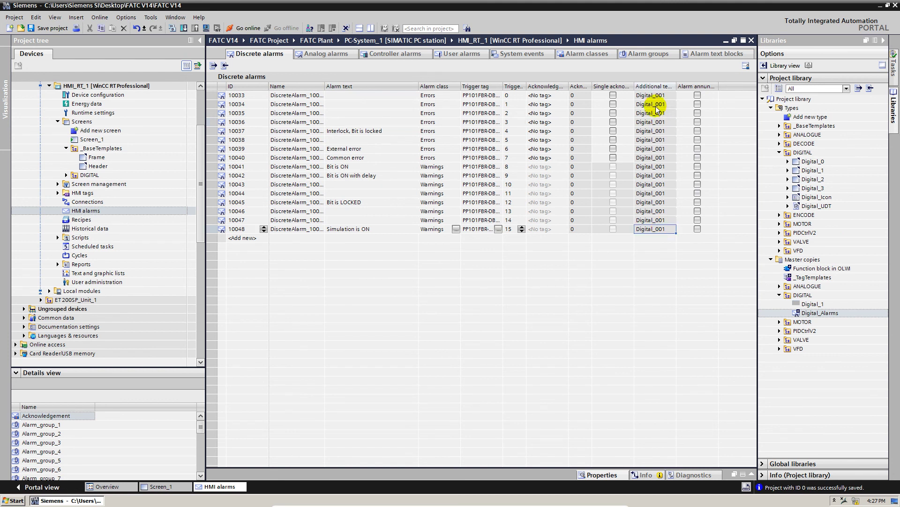
Try to edit the Additional text 2 entries of the discrete alarms
{"action": "left_click_drag", "start_coordinate": [653, 95], "coordinate": [654, 227]}
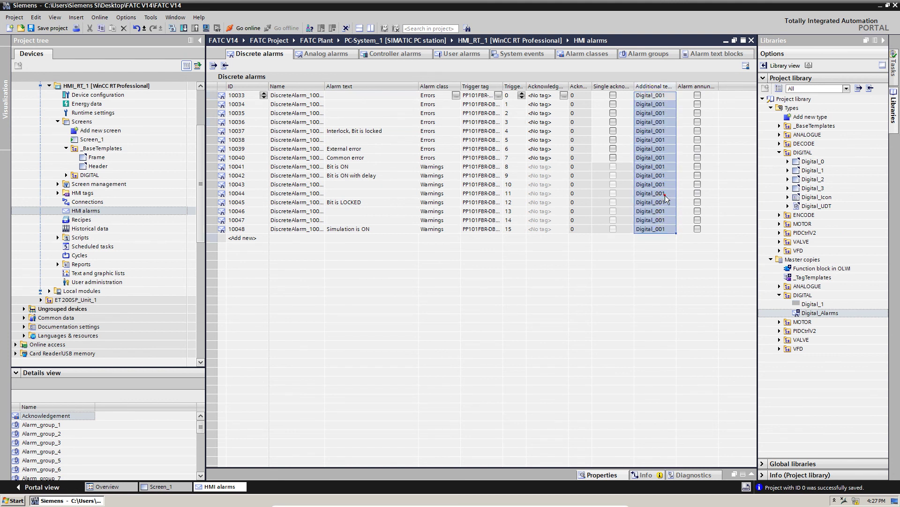
{"action": "left_click", "coordinate": [651, 194]}
{"action": "left_click", "coordinate": [653, 95]}
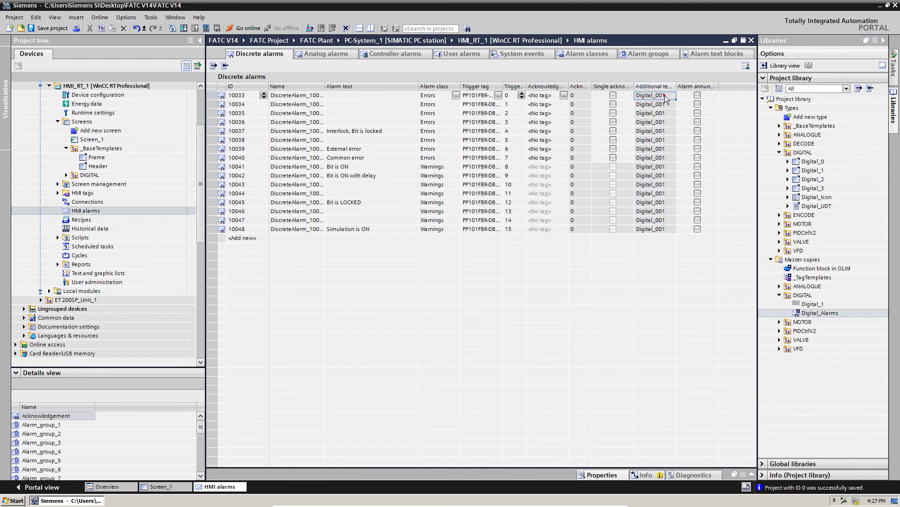
{"action": "left_click", "coordinate": [659, 122]}
{"action": "left_click", "coordinate": [660, 96]}
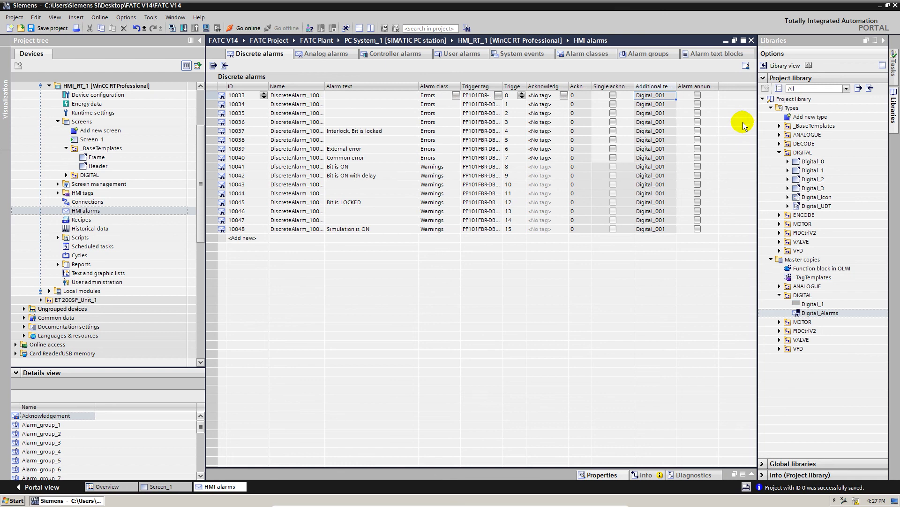
Enable Additional text 2 among the user text blocks of the alarm text blocks
{"action": "left_click", "coordinate": [713, 56]}
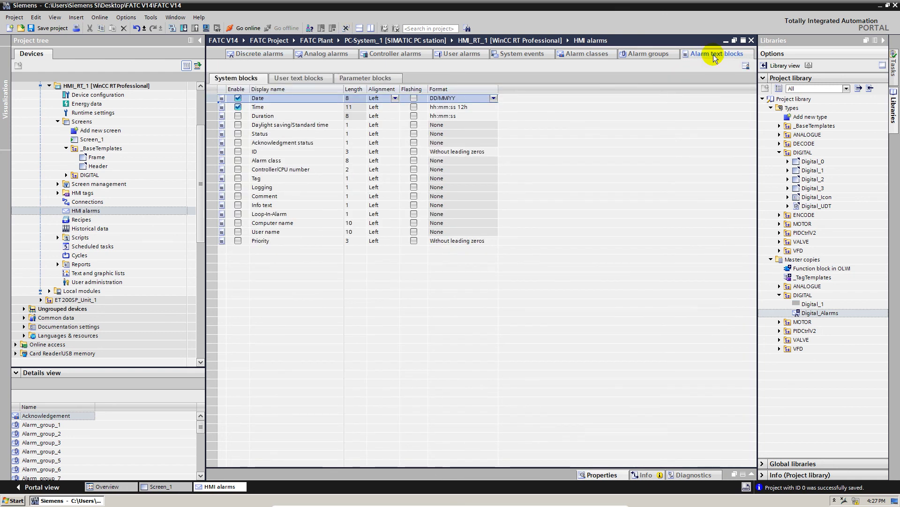
{"action": "left_click", "coordinate": [313, 79]}
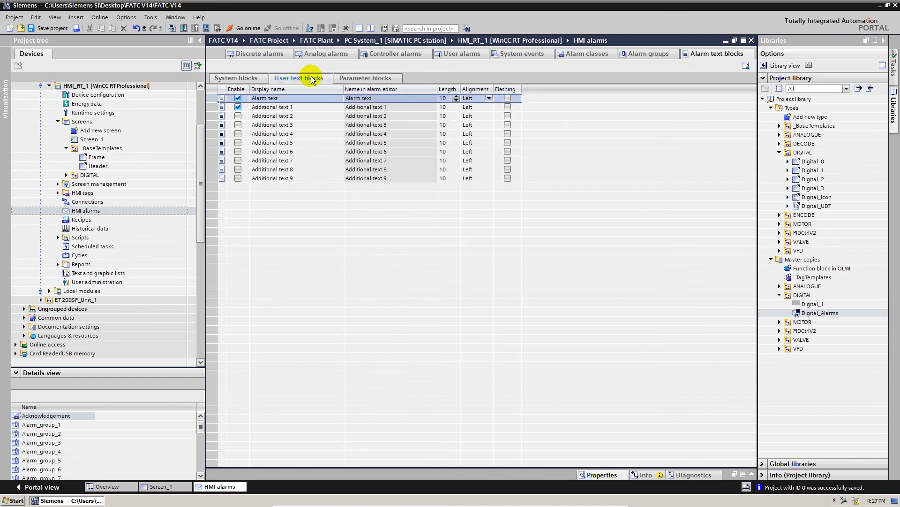
{"action": "left_click", "coordinate": [238, 117]}
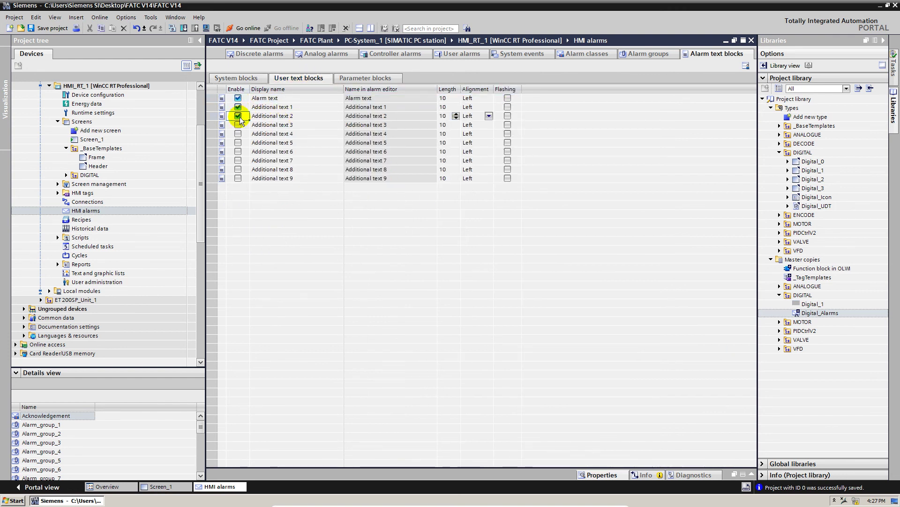
Set Additional text 2 of the first discrete alarm to PP101FBR-DB and fill it down to alarm 10048, overwriting the existing attributes
{"action": "left_click", "coordinate": [259, 54]}
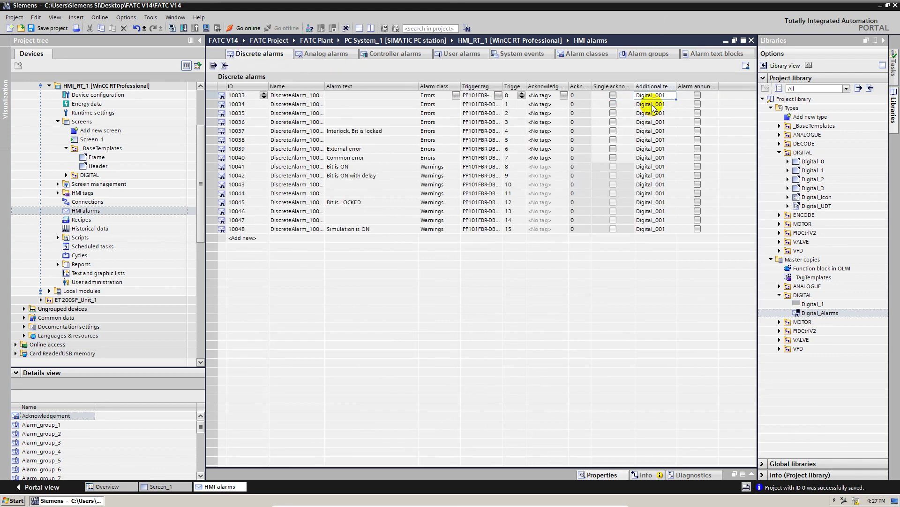
{"action": "double_click", "coordinate": [666, 97]}
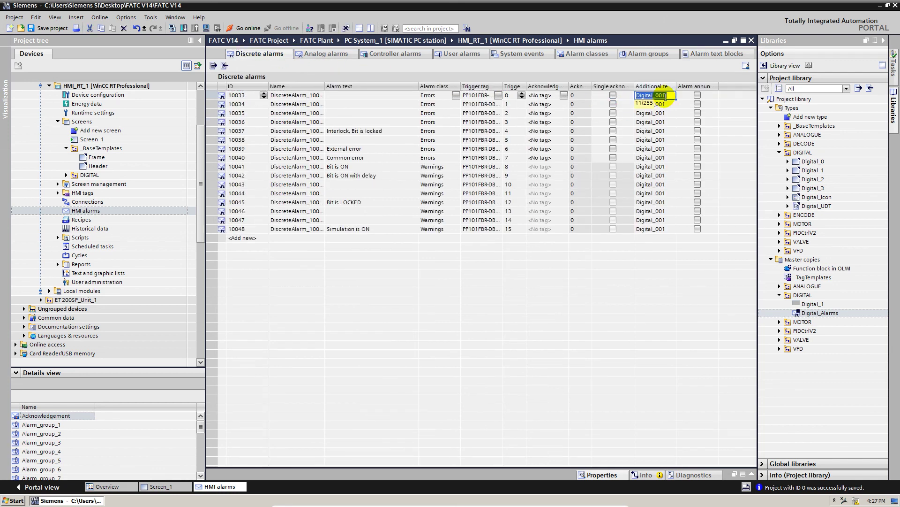
{"action": "type", "text": "PP"}
{"action": "type", "text": "101FBR-DB"}
{"action": "key", "text": "Return"}
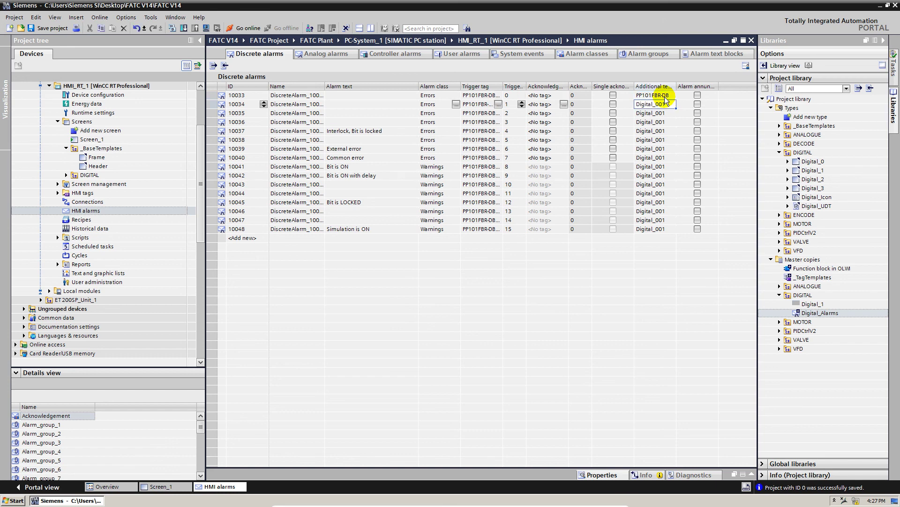
{"action": "left_click_drag", "start_coordinate": [676, 100], "coordinate": [662, 233]}
{"action": "left_click", "coordinate": [515, 282]}
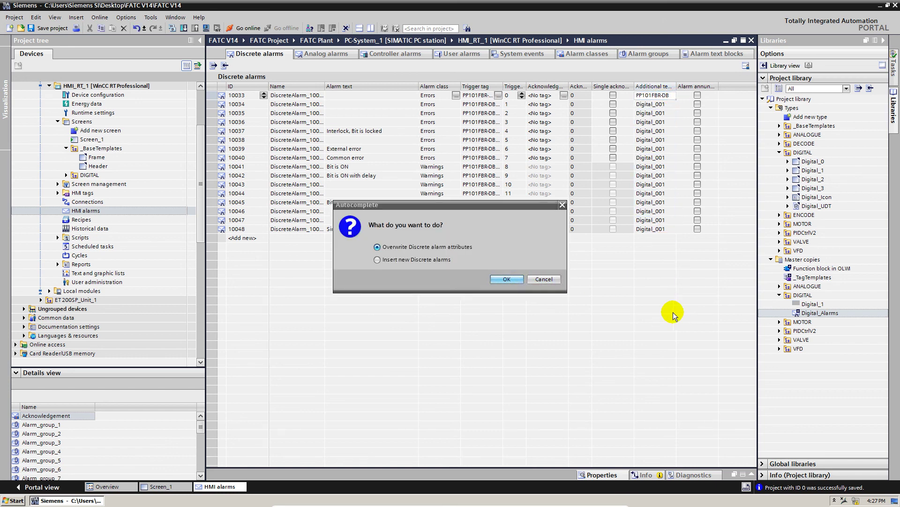
{"action": "left_click", "coordinate": [446, 160]}
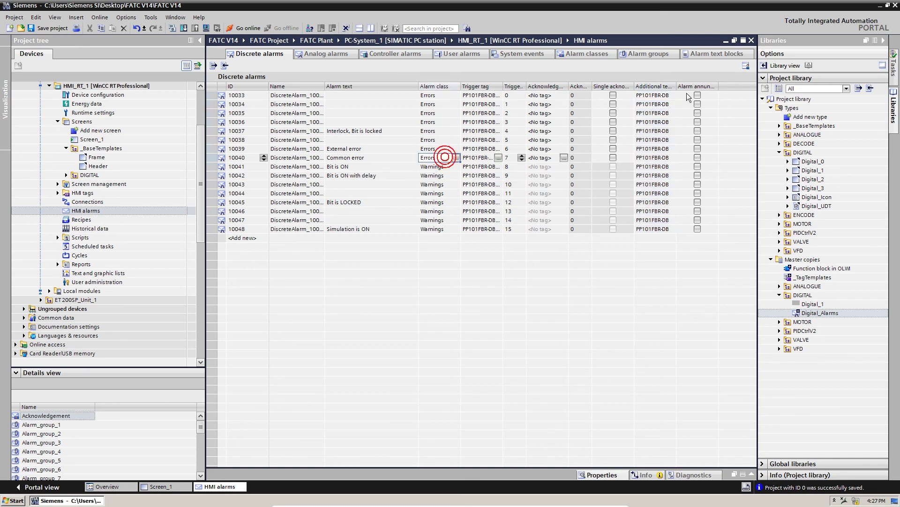
Close the HMI alarms and Screen_1 editors and select the S7-1500_1 CPU in the project tree
{"action": "left_click", "coordinate": [751, 41]}
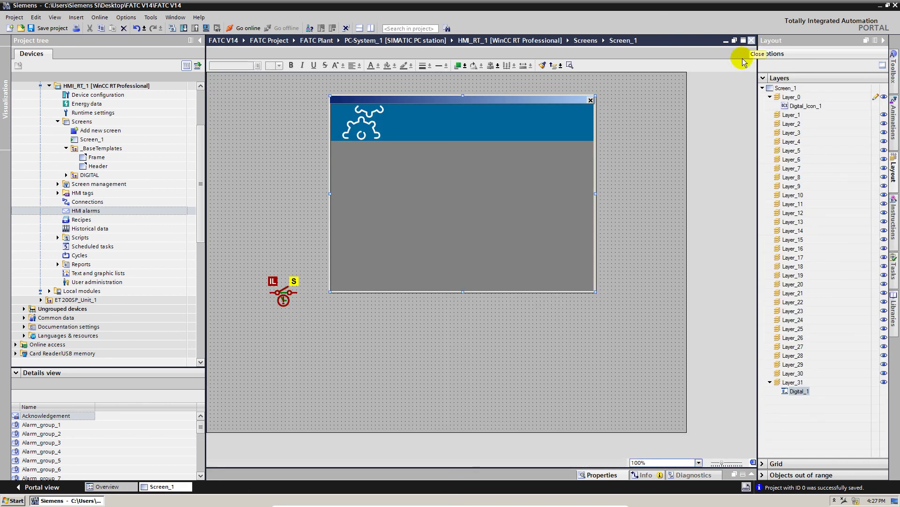
{"action": "left_click", "coordinate": [751, 41]}
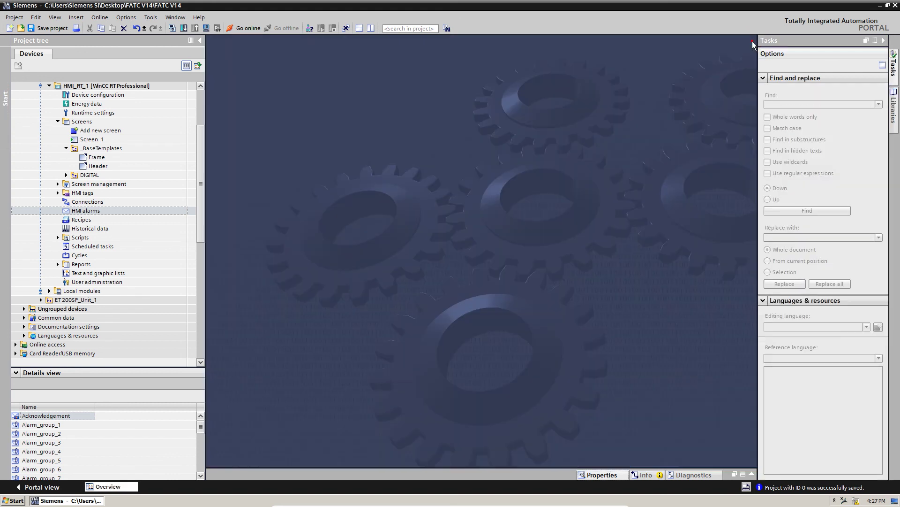
{"action": "left_click", "coordinate": [141, 131]}
{"action": "scroll", "coordinate": [141, 134], "scroll_direction": "up", "scroll_amount": 3}
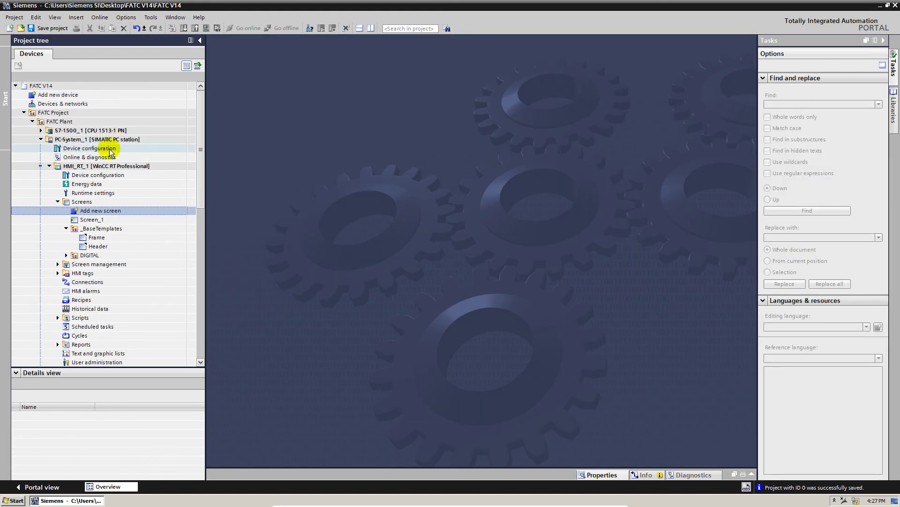
{"action": "left_click", "coordinate": [96, 131]}
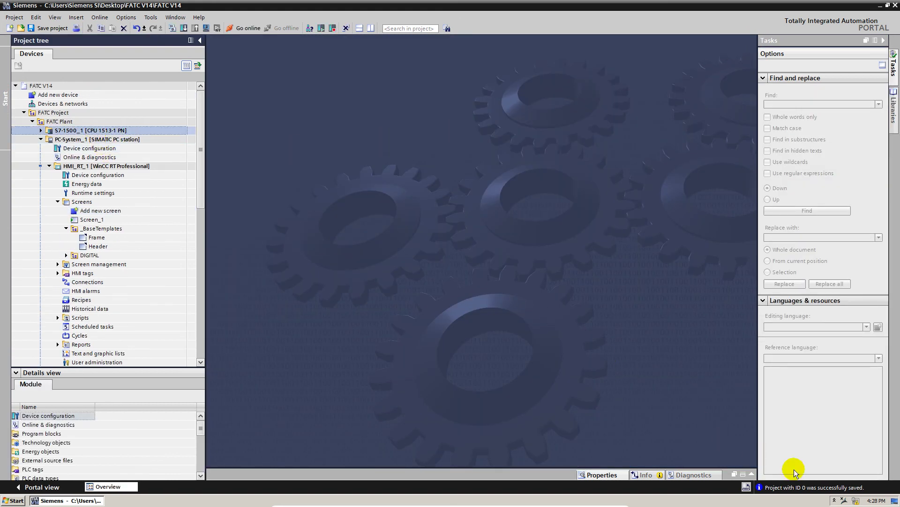
Launch S7-PLCSIM Advanced V1.0 from Windows and open its control panel
{"action": "left_click", "coordinate": [834, 500]}
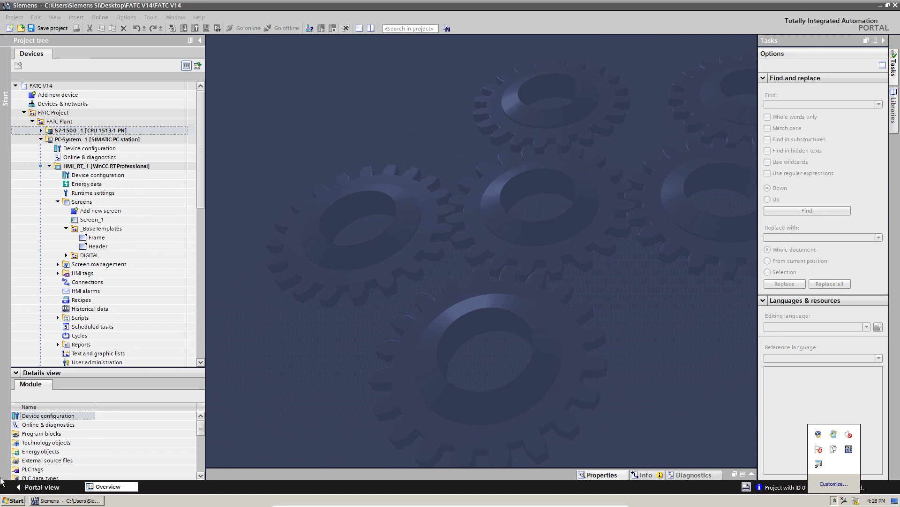
{"action": "left_click", "coordinate": [14, 501]}
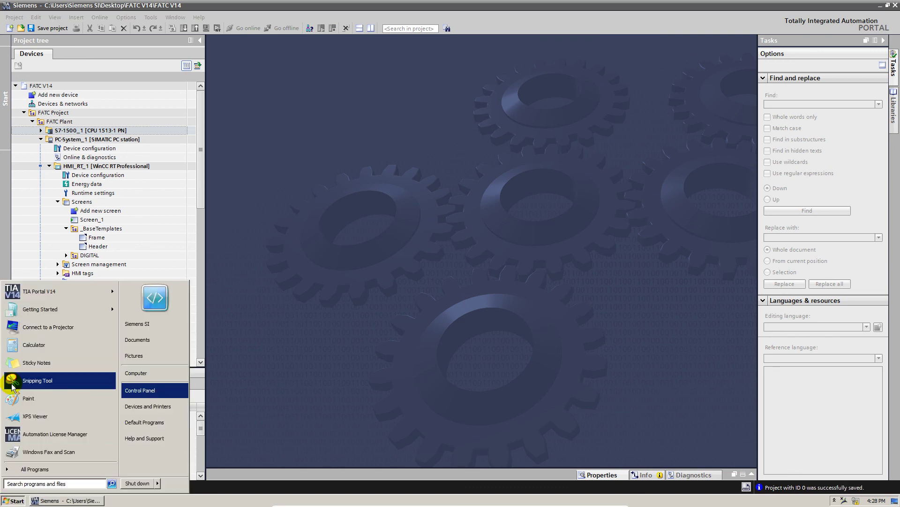
{"action": "type", "text": "plc"}
{"action": "key", "text": "Down"}
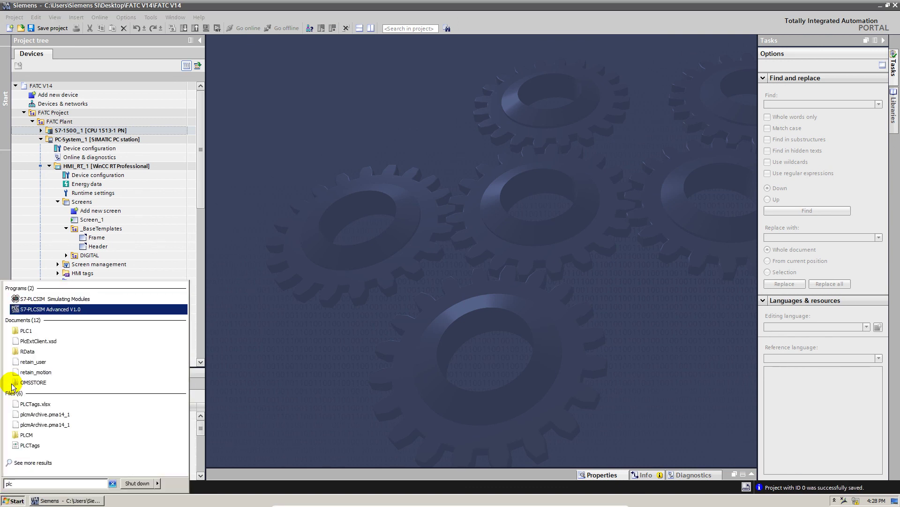
{"action": "key", "text": "Return"}
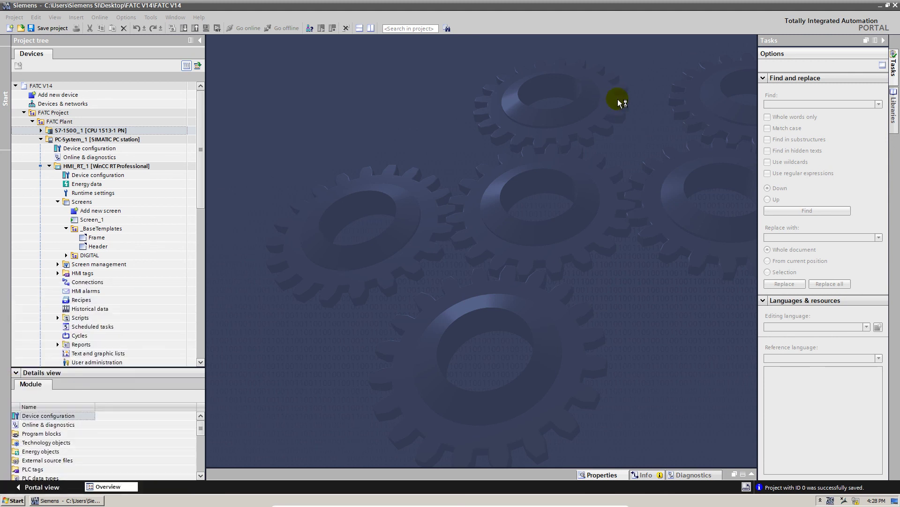
{"action": "right_click", "coordinate": [831, 500]}
{"action": "left_click", "coordinate": [777, 497]}
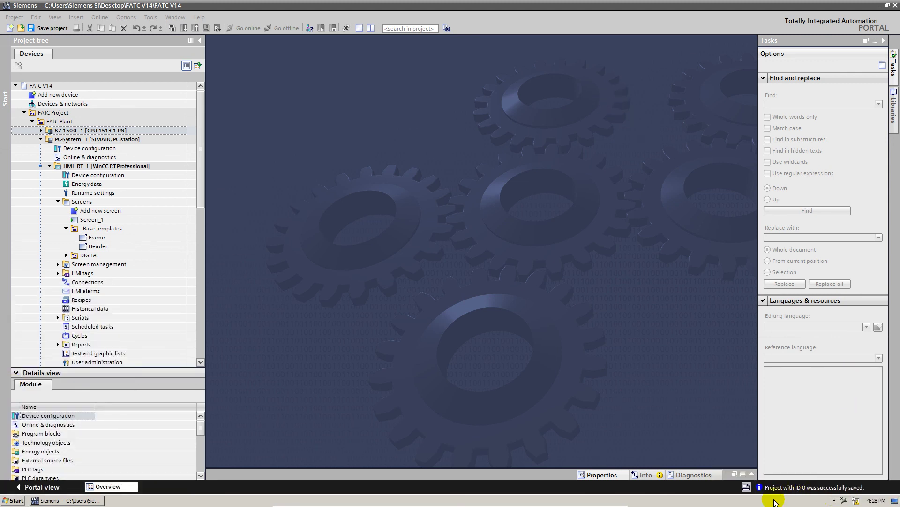
{"action": "left_click", "coordinate": [834, 500]}
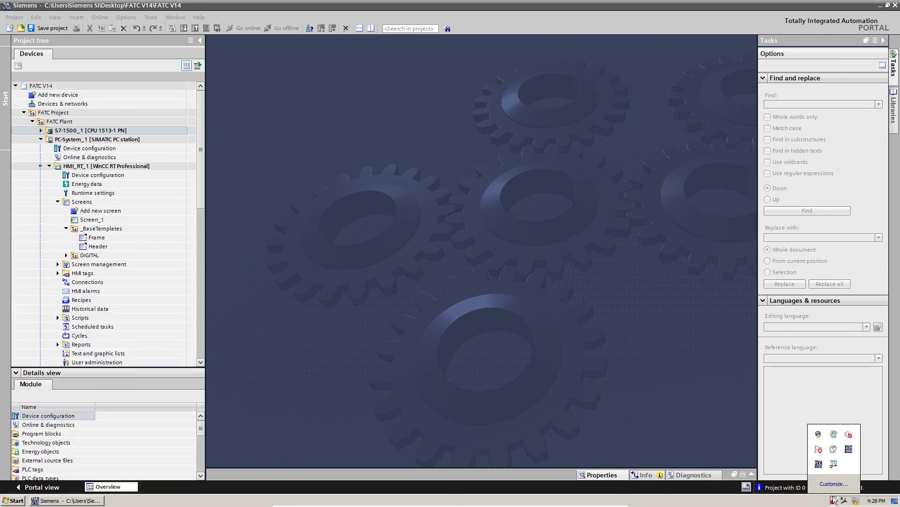
{"action": "left_click", "coordinate": [820, 465]}
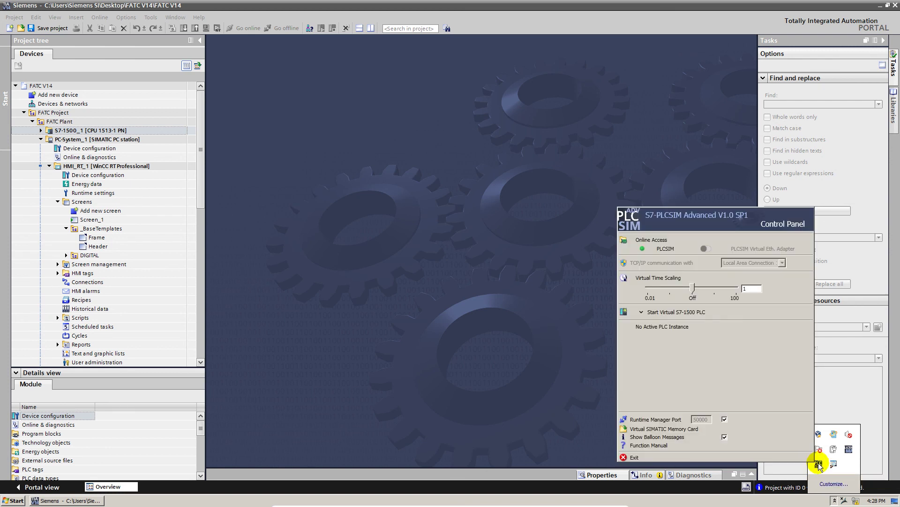
Switch PLCSIM online access to PLCSIM Virtual Eth. Adapter, with TCP/IP communication over Local Area Connection
{"action": "left_click", "coordinate": [705, 249]}
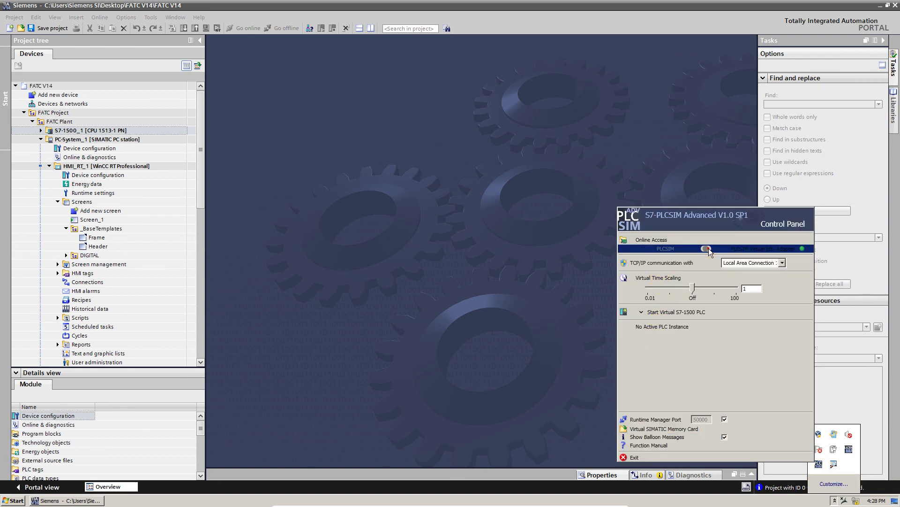
{"action": "left_click", "coordinate": [729, 263]}
{"action": "left_click", "coordinate": [741, 270]}
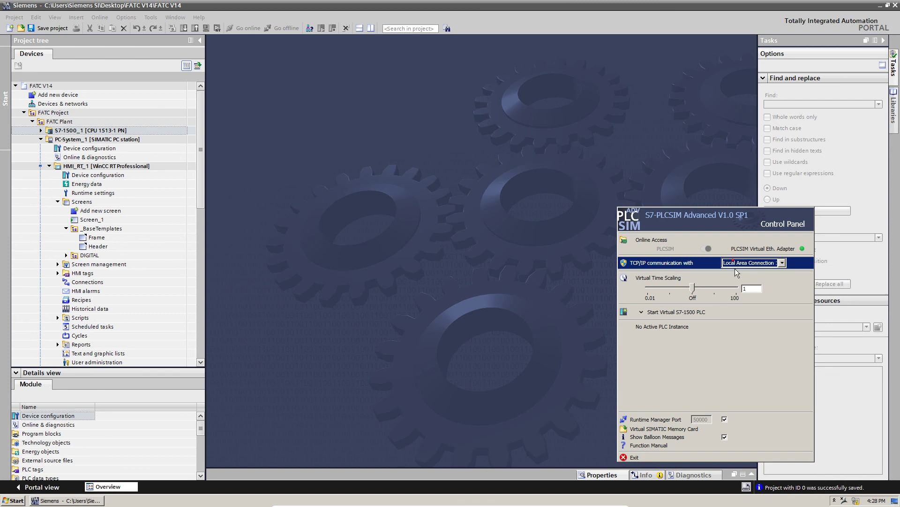
Start a virtual S7-1500 PLC instance named CPU with IP address 192.168.0.10 and subnet mask 255.255.255.0
{"action": "left_click", "coordinate": [642, 314]}
{"action": "left_click", "coordinate": [710, 257]}
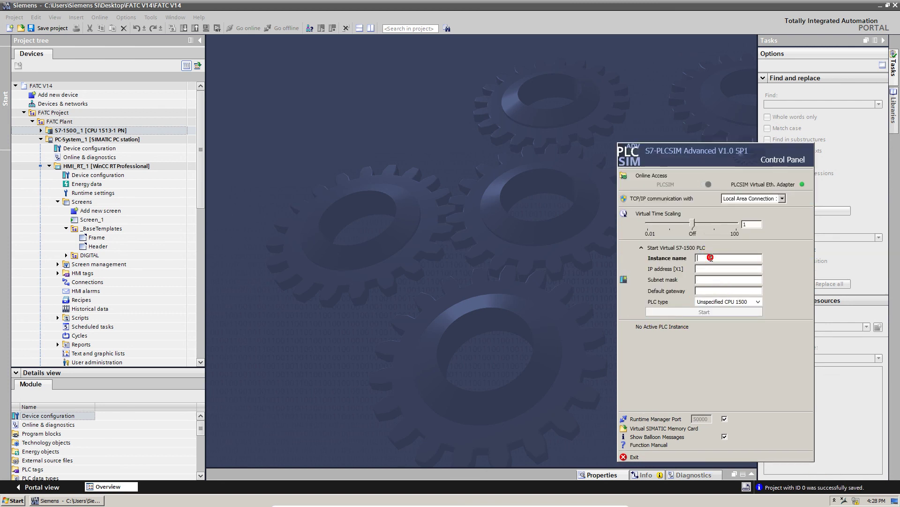
{"action": "type", "text": "CPU"}
{"action": "key", "text": "Tab"}
{"action": "type", "text": "192.168."}
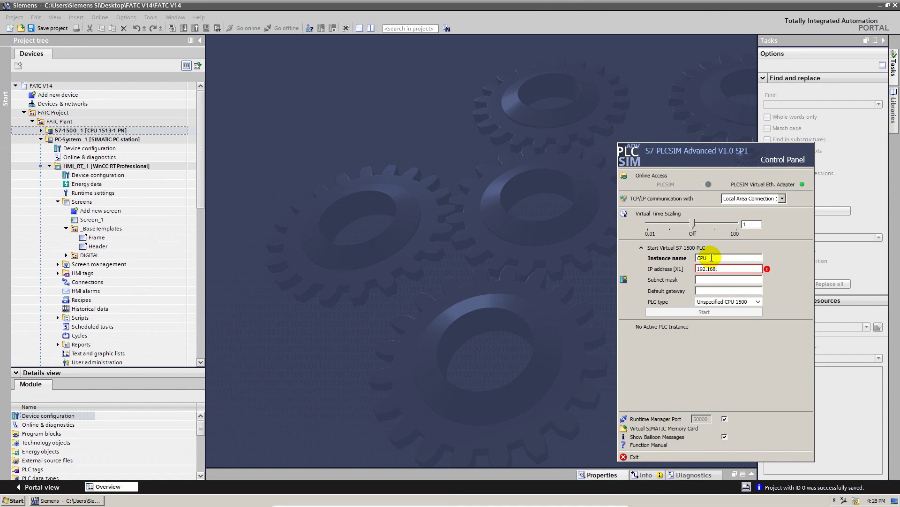
{"action": "type", "text": "0.10"}
{"action": "type", "text": "25"}
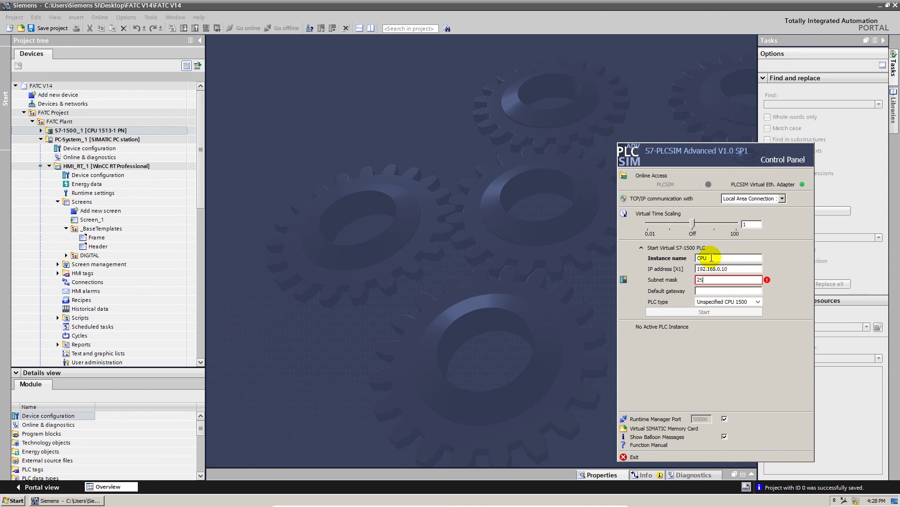
{"action": "type", "text": "5.255.255.0"}
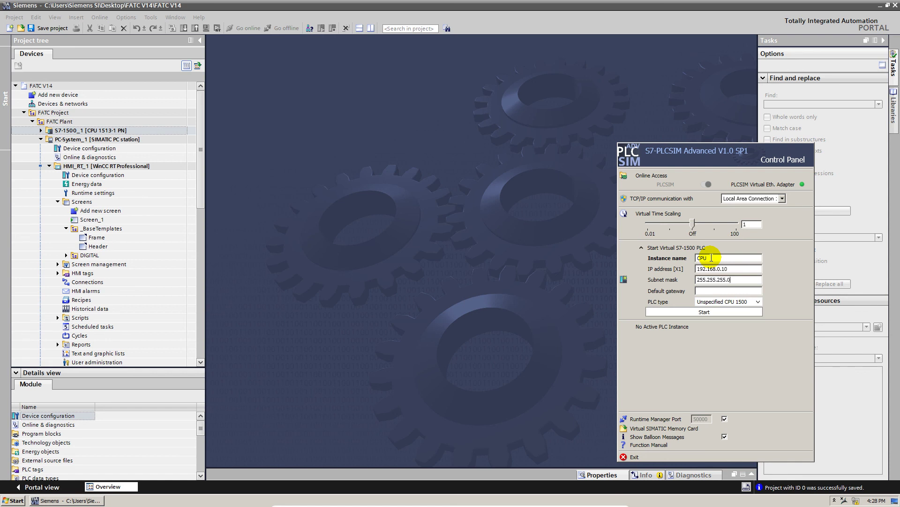
{"action": "left_click", "coordinate": [726, 291]}
{"action": "left_click", "coordinate": [729, 311]}
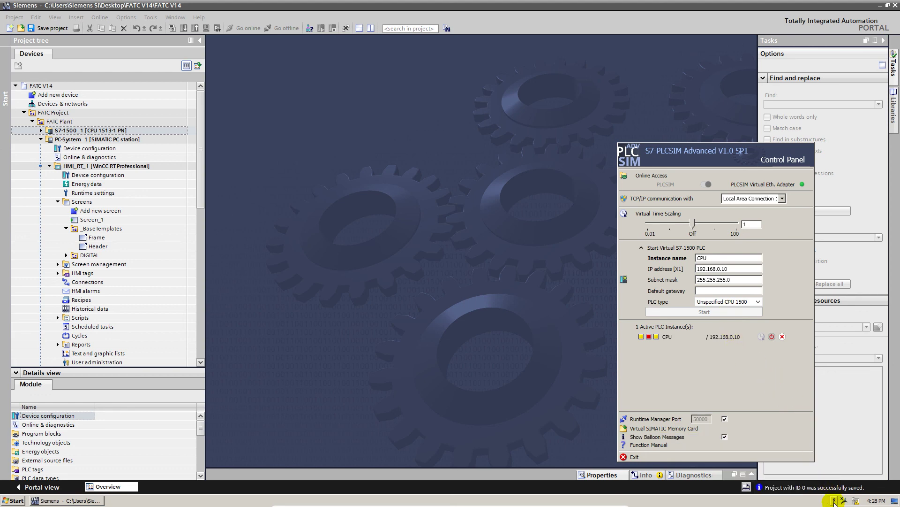
Open the IPv4 properties of the Siemens PLCSIM Virtual Ethernet Adapter's connection in the Windows network settings
{"action": "left_click", "coordinate": [834, 500]}
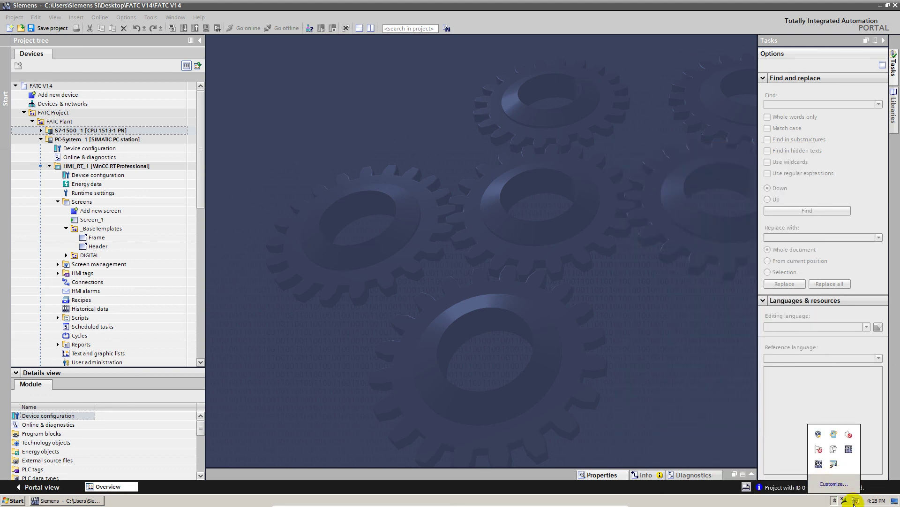
{"action": "right_click", "coordinate": [856, 502]}
{"action": "left_click", "coordinate": [850, 498]}
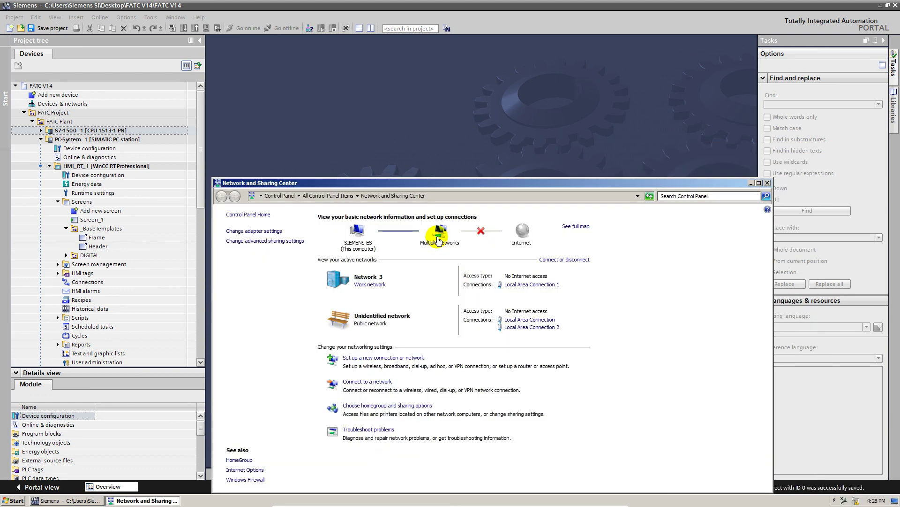
{"action": "left_click", "coordinate": [263, 231]}
{"action": "left_click", "coordinate": [271, 234]}
{"action": "right_click", "coordinate": [273, 235]}
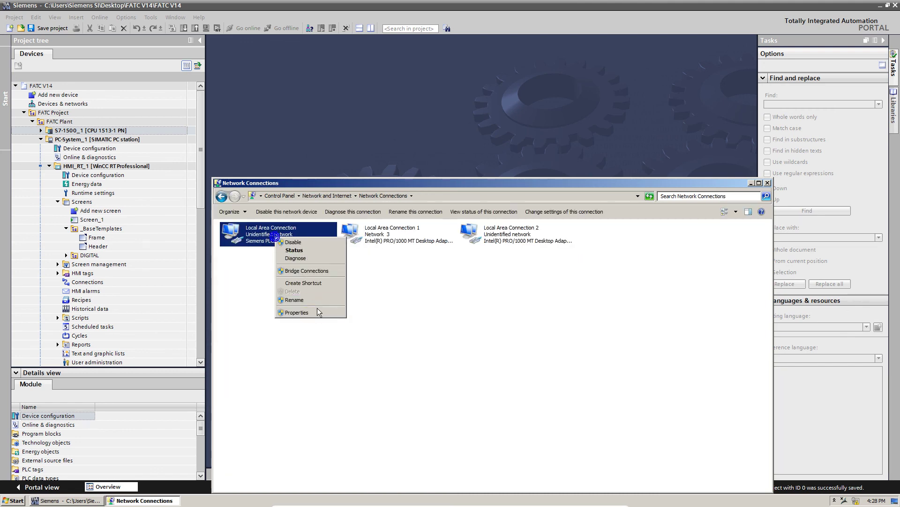
{"action": "left_click", "coordinate": [319, 313]}
{"action": "double_click", "coordinate": [342, 318]}
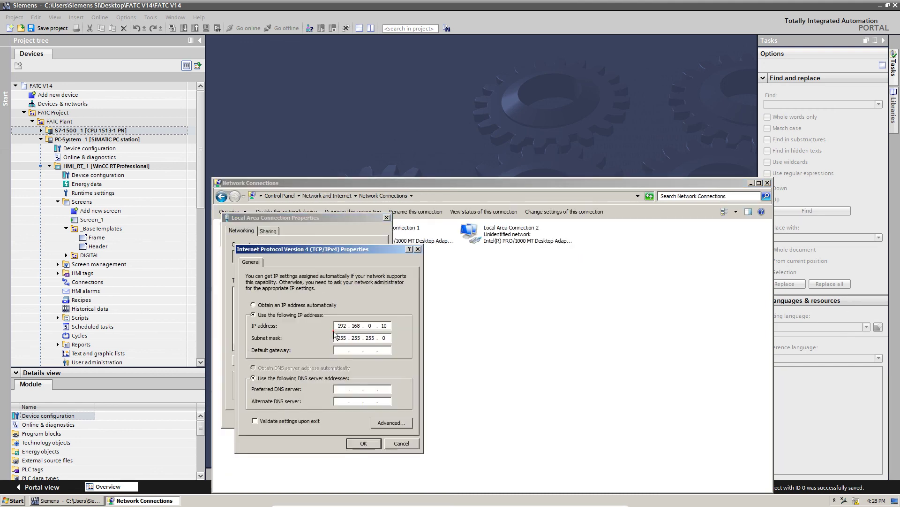
Accept the IPv4 address settings of the PLCSIM virtual adapter, close its properties and refresh the network connections
{"action": "left_click", "coordinate": [366, 328]}
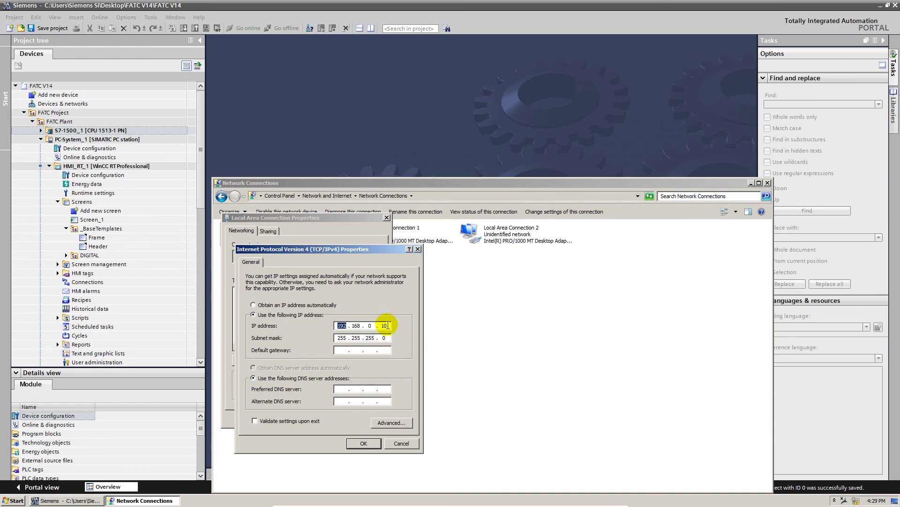
{"action": "key", "text": "Return"}
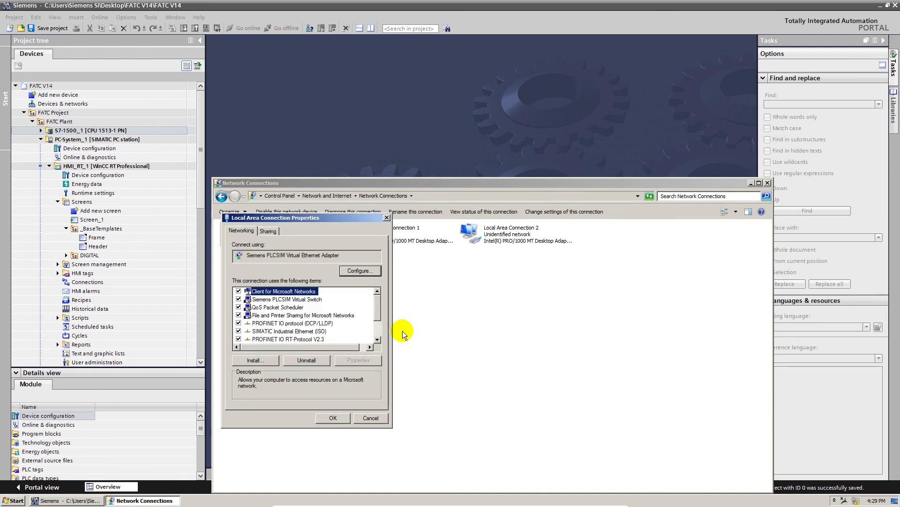
{"action": "left_click", "coordinate": [334, 418]}
{"action": "right_click", "coordinate": [372, 359]}
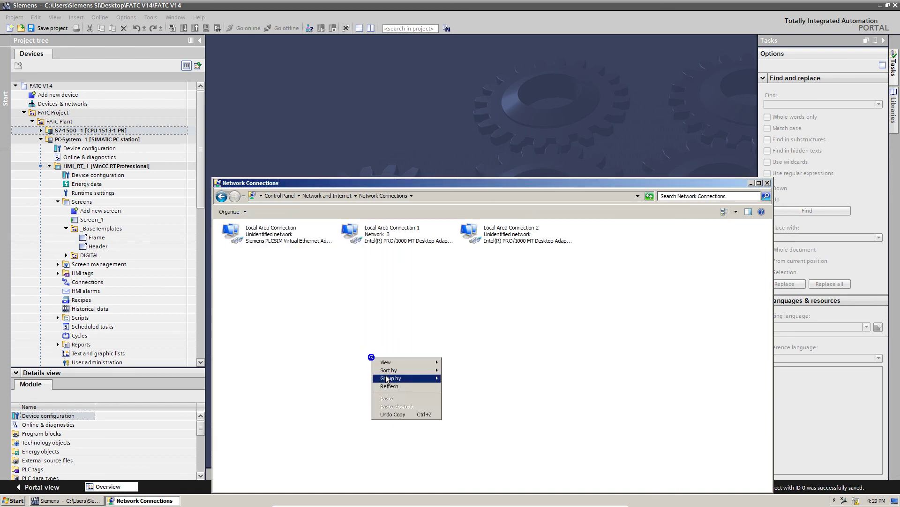
{"action": "left_click", "coordinate": [389, 386]}
Power off the active CPU instance in the S7-PLCSIM Advanced control panel
{"action": "left_click", "coordinate": [835, 500]}
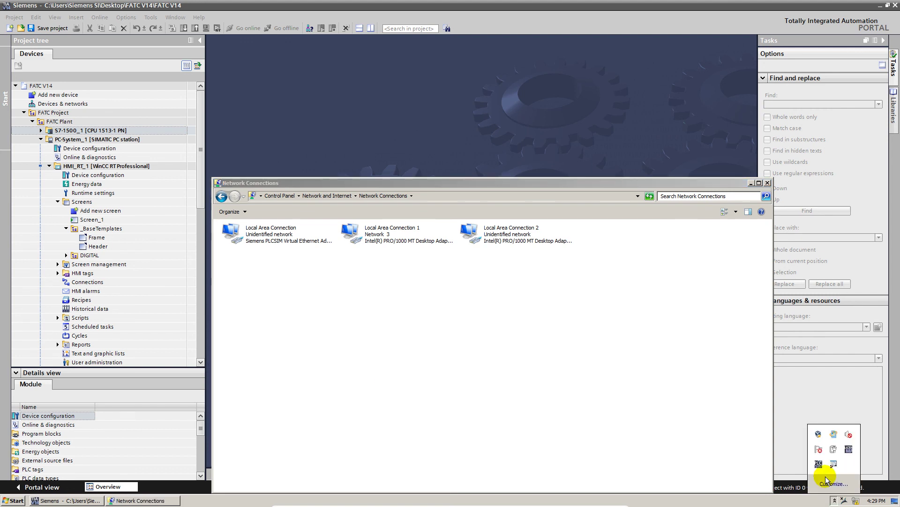
{"action": "left_click", "coordinate": [819, 464]}
{"action": "left_click", "coordinate": [679, 342]}
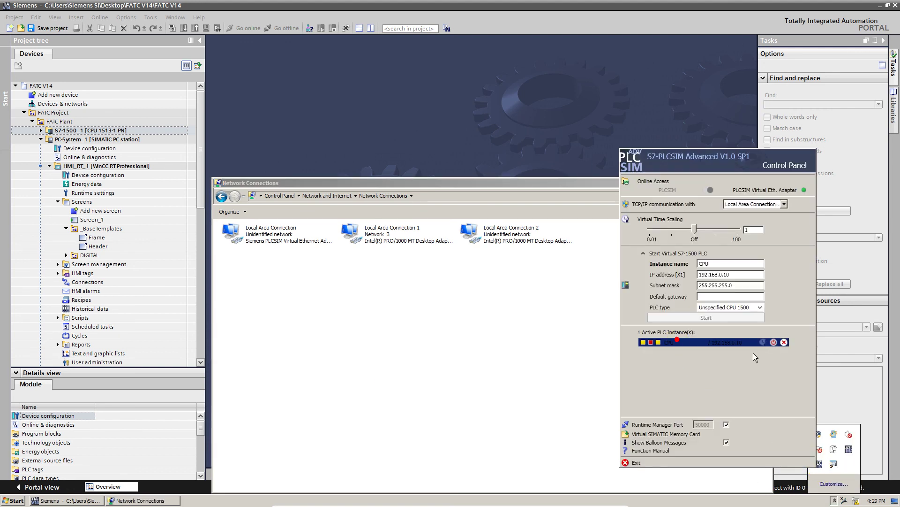
{"action": "left_click", "coordinate": [773, 342]}
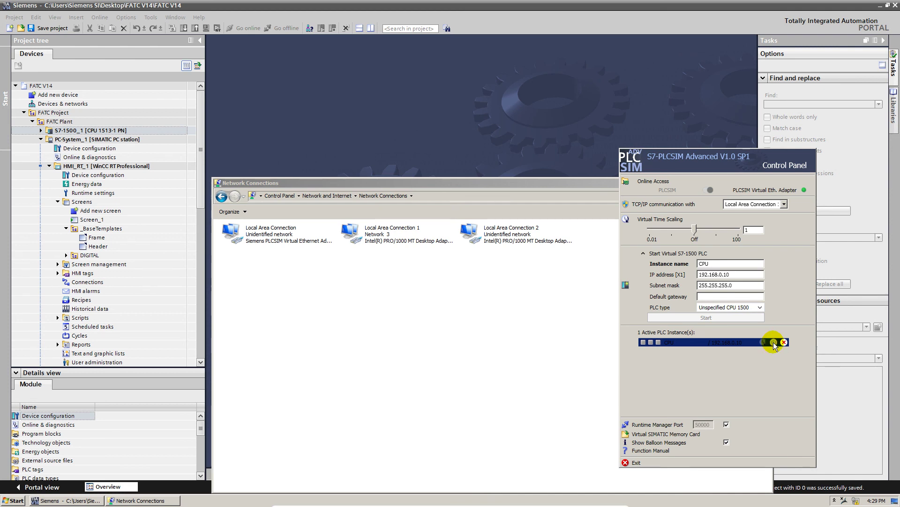
Close the Network Connections window and reopen the S7-PLCSIM Advanced control panel
{"action": "left_click", "coordinate": [549, 349]}
{"action": "left_click", "coordinate": [769, 183]}
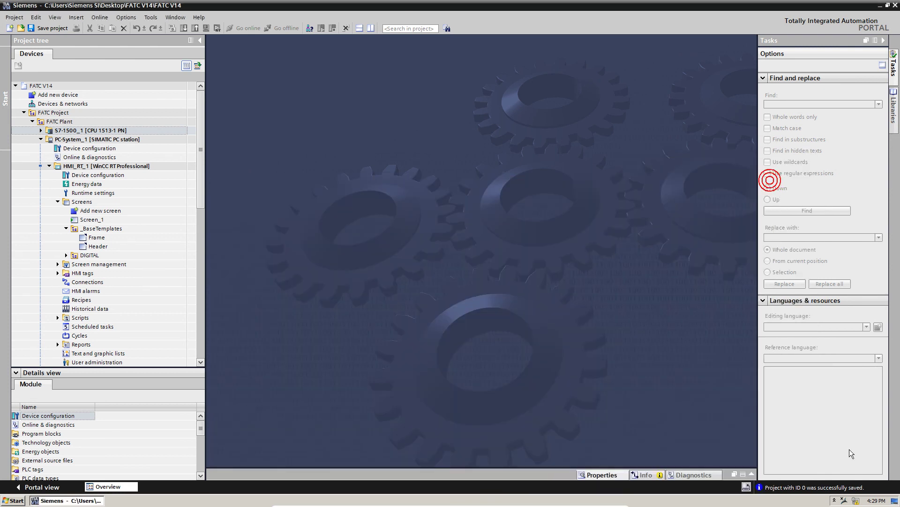
{"action": "left_click", "coordinate": [835, 500]}
{"action": "left_click", "coordinate": [819, 465]}
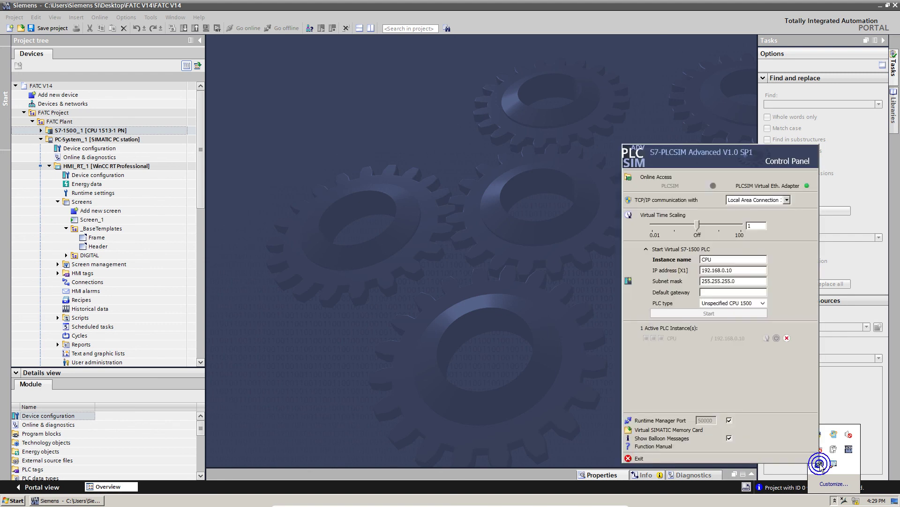
Power on the CPU instance in the S7-PLCSIM Advanced control panel and check its start settings
{"action": "left_click", "coordinate": [776, 338]}
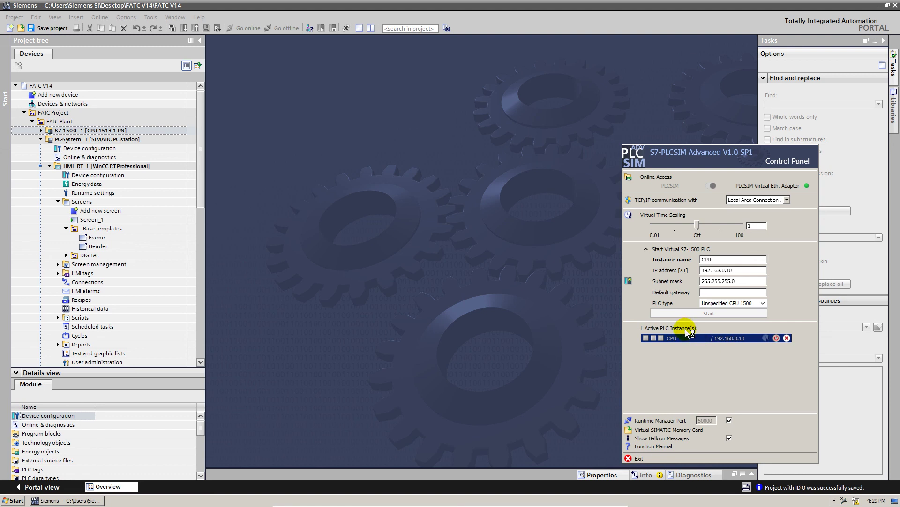
{"action": "left_click", "coordinate": [742, 261]}
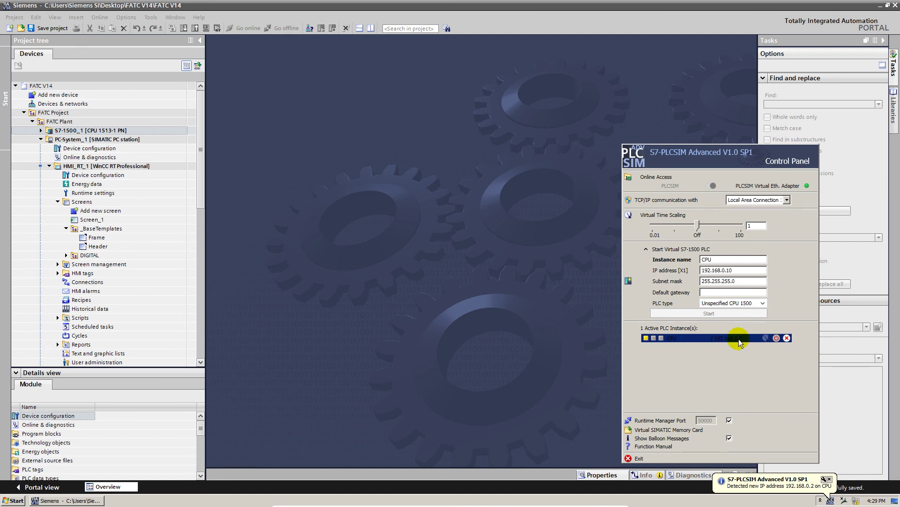
{"action": "left_click", "coordinate": [742, 280]}
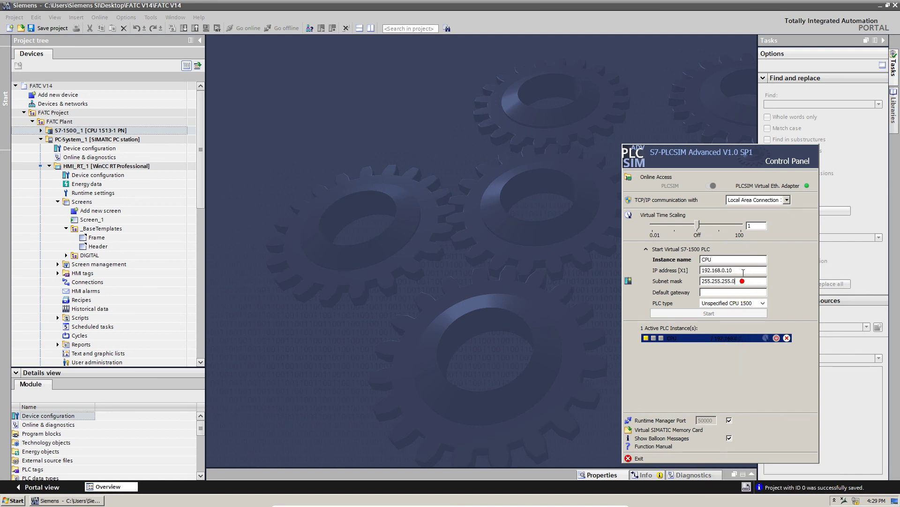
Try to download S7-1500_1 to the virtual CPU without synchronization, inspect the download entry in the load results and close them
{"action": "left_click", "coordinate": [146, 130]}
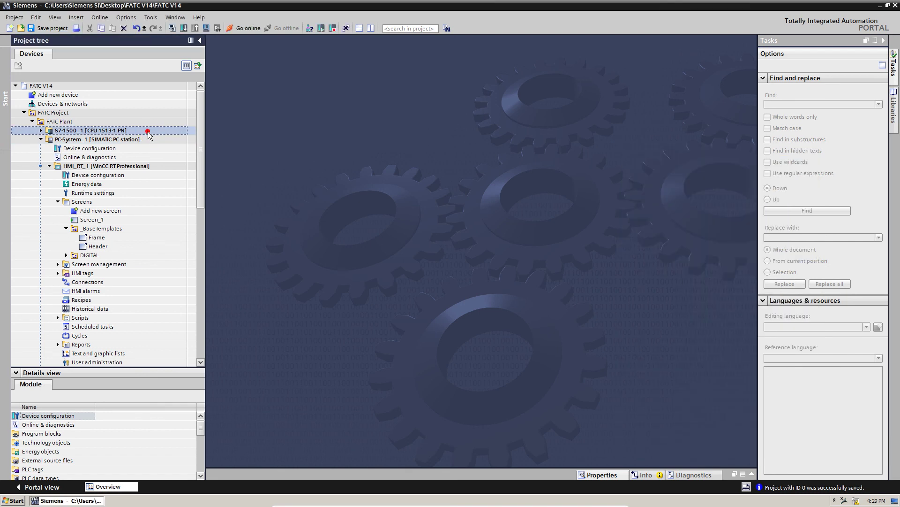
{"action": "left_click", "coordinate": [184, 28]}
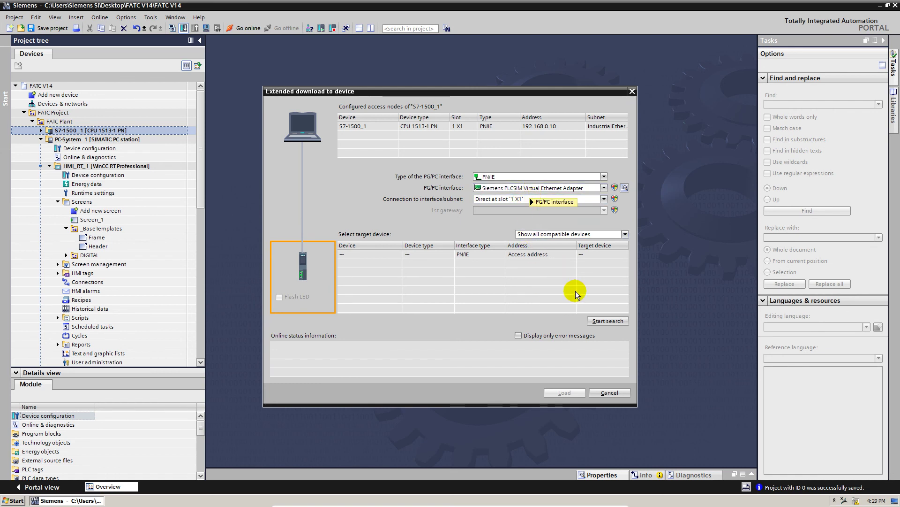
{"action": "left_click", "coordinate": [609, 322]}
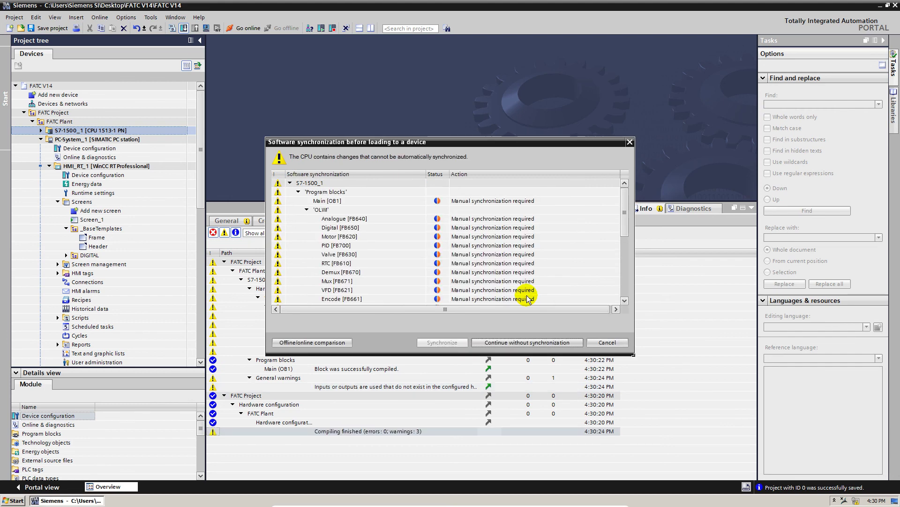
{"action": "left_click", "coordinate": [564, 343]}
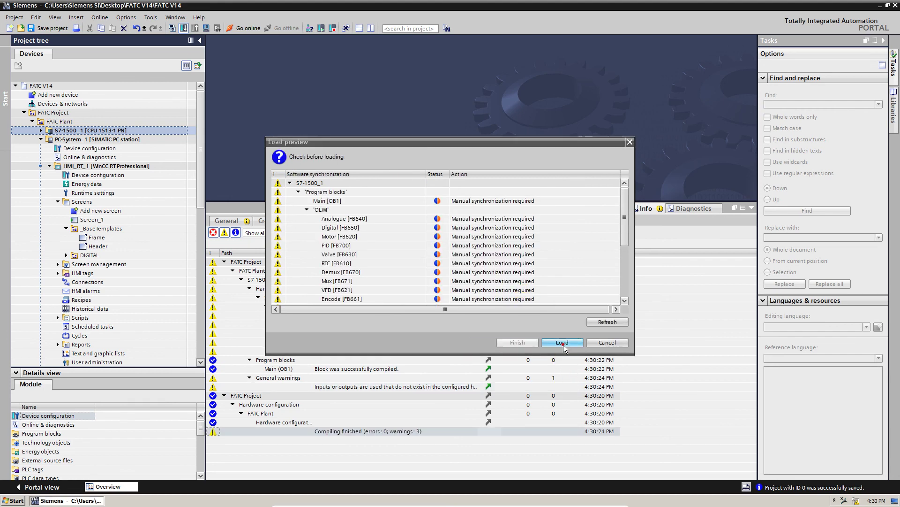
{"action": "left_click", "coordinate": [564, 344]}
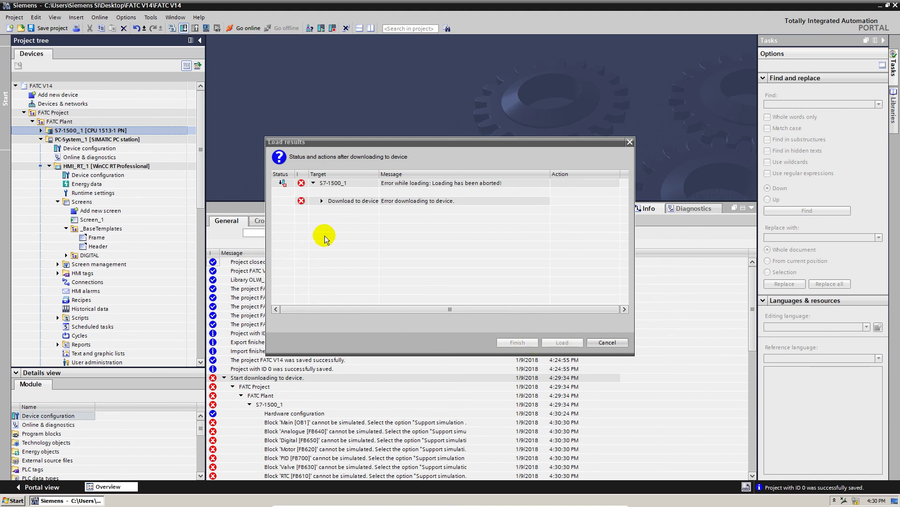
{"action": "left_click", "coordinate": [322, 201]}
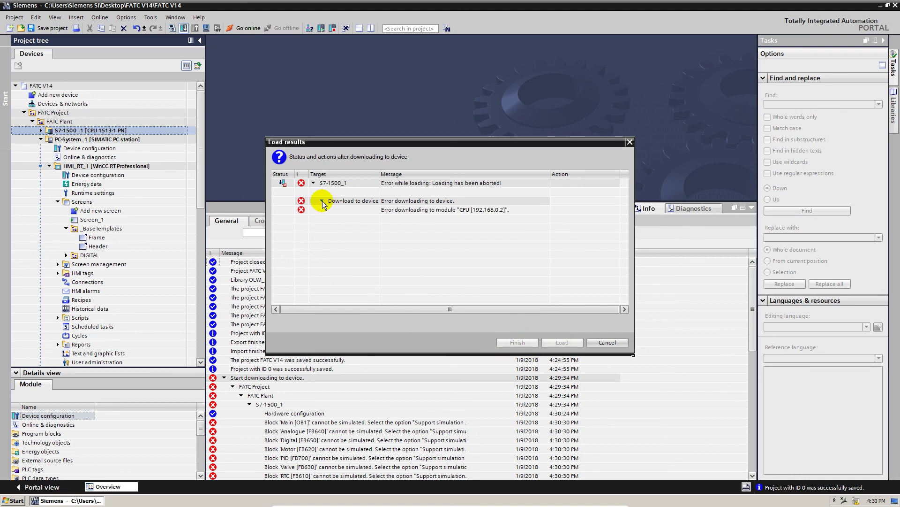
{"action": "left_click", "coordinate": [615, 342]}
Enable support for simulation during block compilation in the FATC V14 project's protection properties
{"action": "right_click", "coordinate": [41, 86]}
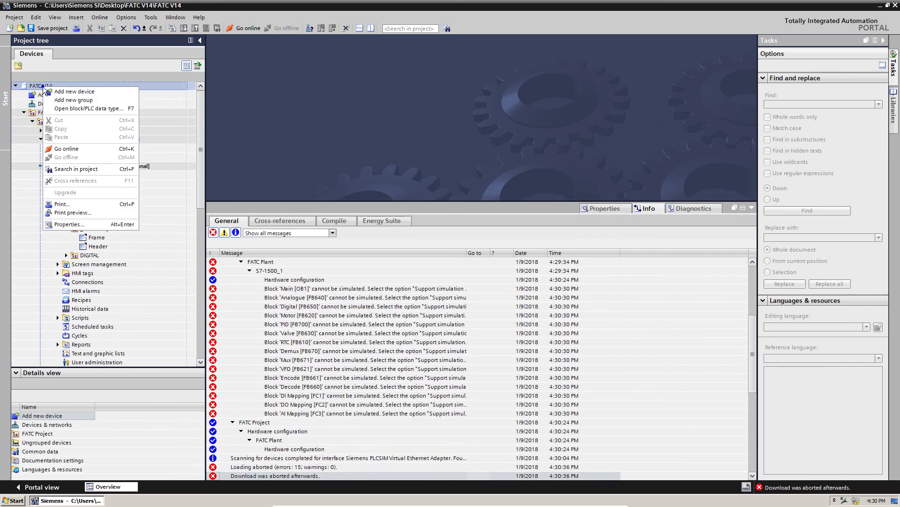
{"action": "left_click", "coordinate": [70, 225]}
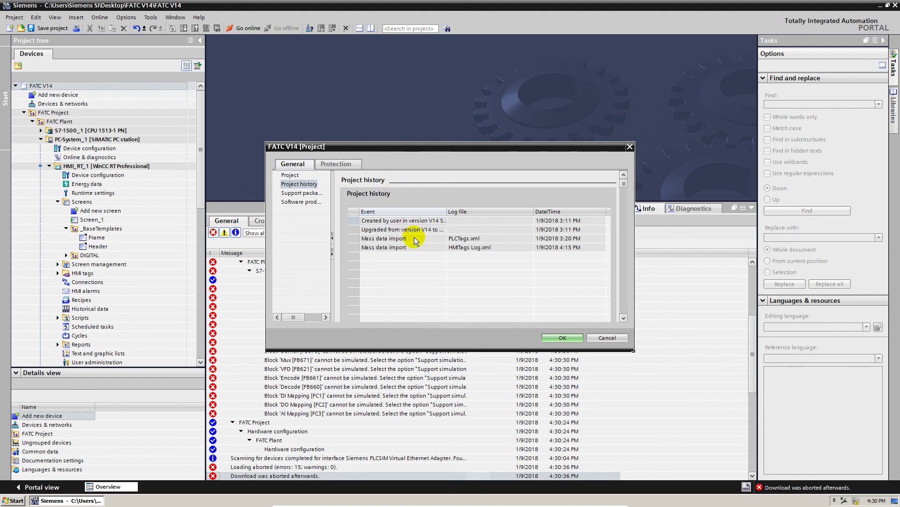
{"action": "left_click", "coordinate": [335, 164]}
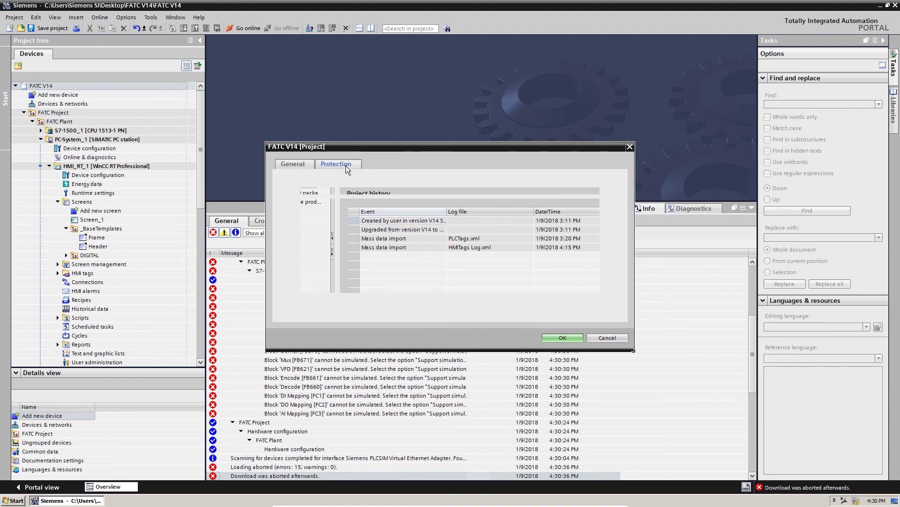
{"action": "left_click", "coordinate": [386, 210]}
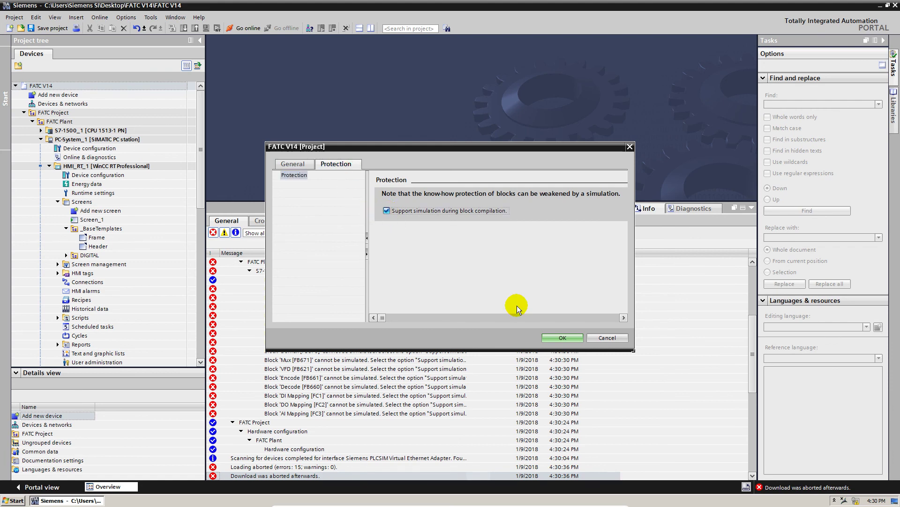
{"action": "left_click", "coordinate": [575, 337]}
Open the device configuration of S7-1500_1 and display the CPU's general properties
{"action": "double_click", "coordinate": [89, 131]}
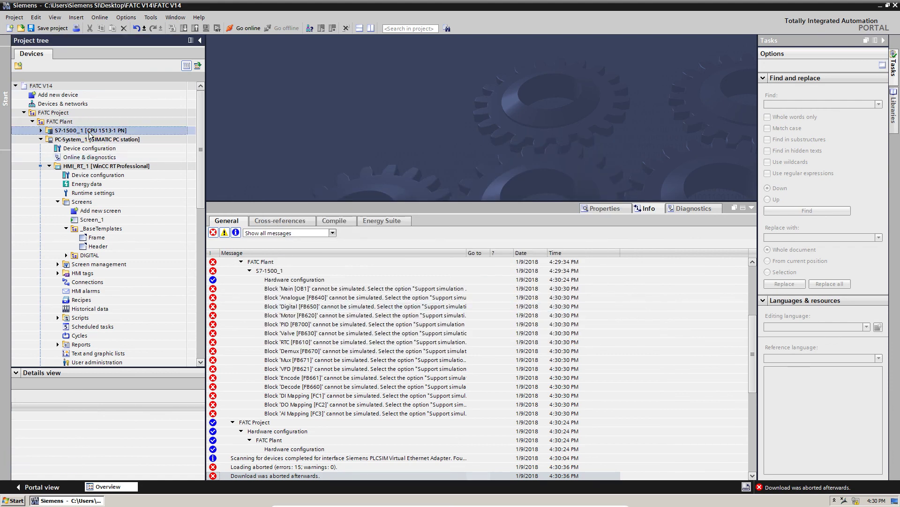
{"action": "double_click", "coordinate": [89, 139]}
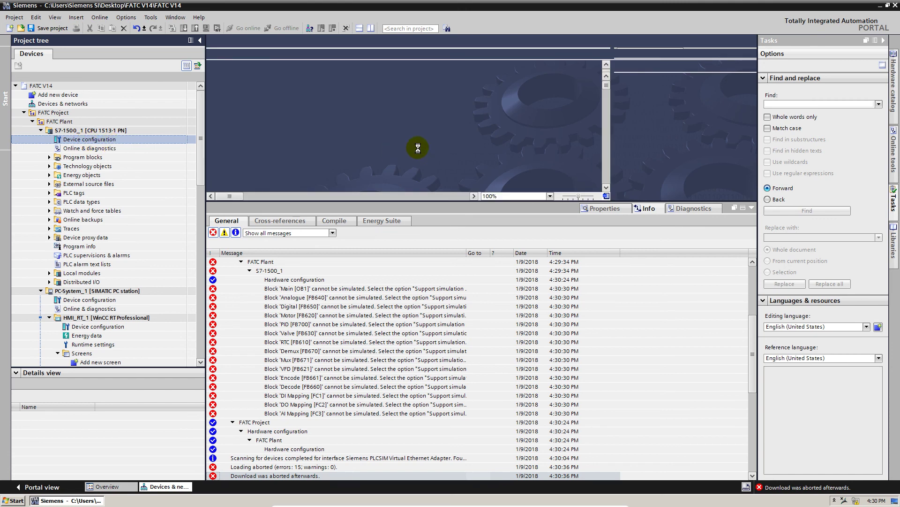
{"action": "left_click", "coordinate": [594, 209]}
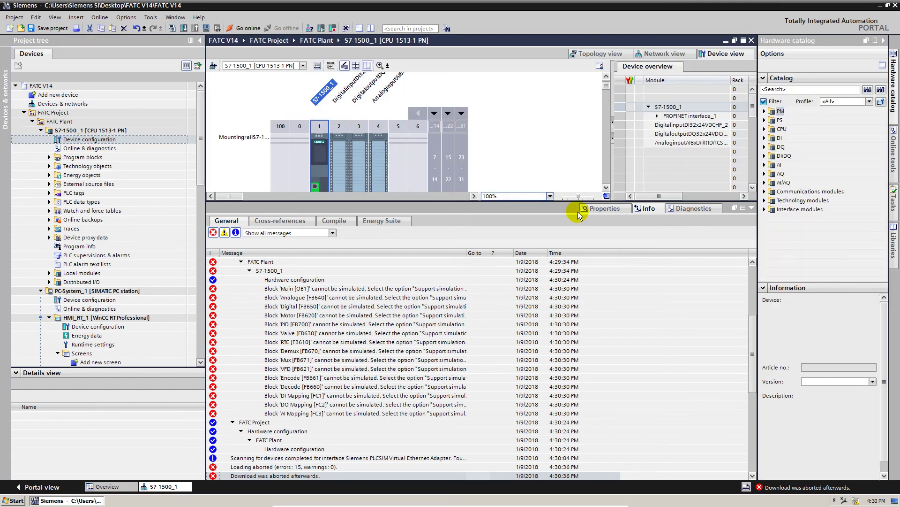
{"action": "left_click", "coordinate": [594, 209]}
{"action": "left_click", "coordinate": [349, 170]}
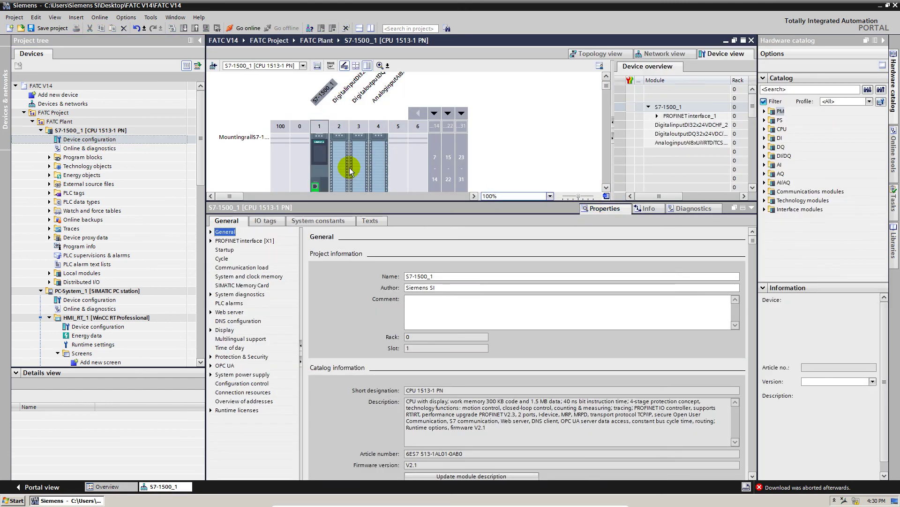
Change the CPU in slot 1 to CPU 1513-1 PN, article 6ES7 513-1AL01-0AB0, version V2.0
{"action": "left_click", "coordinate": [318, 152]}
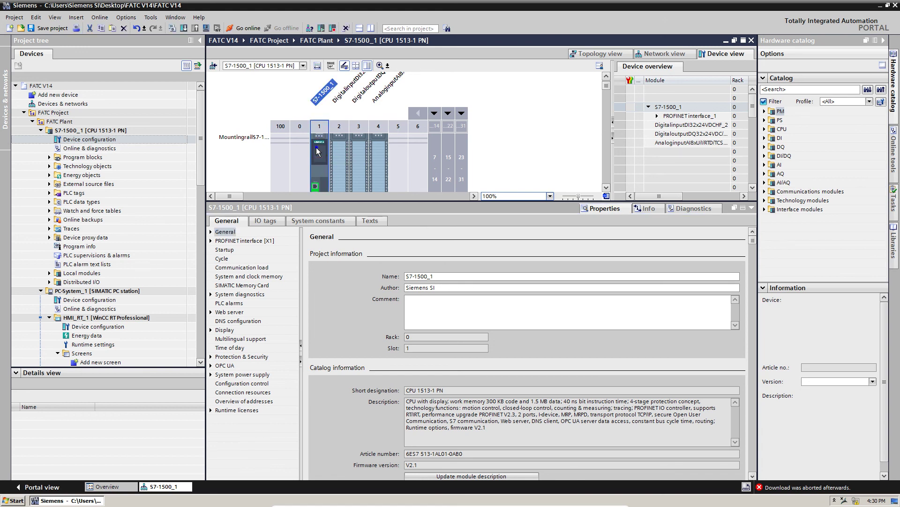
{"action": "right_click", "coordinate": [318, 149]}
{"action": "left_click", "coordinate": [330, 153]}
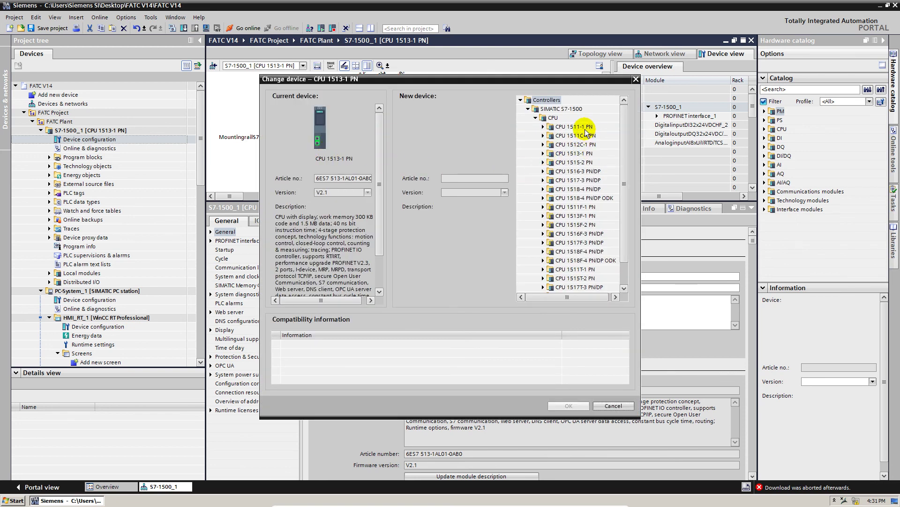
{"action": "left_click", "coordinate": [574, 154]}
{"action": "left_click", "coordinate": [543, 154]}
{"action": "left_click", "coordinate": [587, 172]}
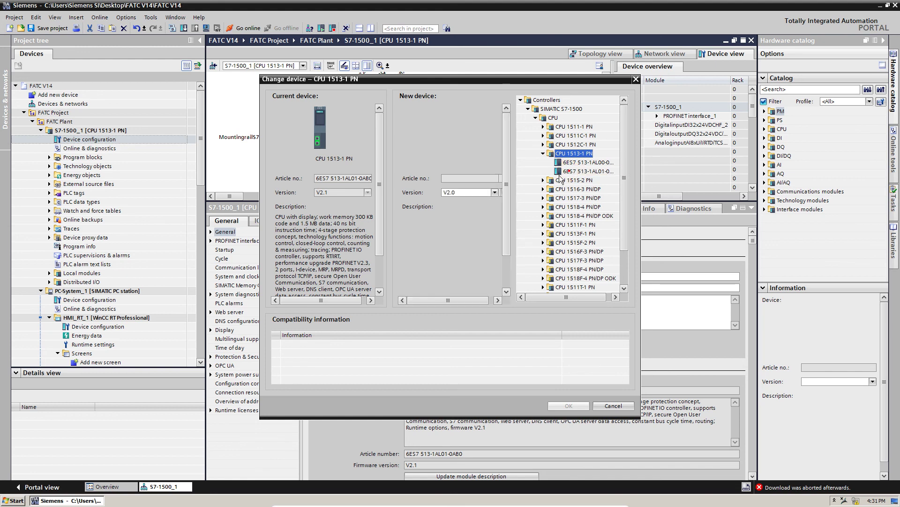
{"action": "left_click", "coordinate": [567, 407]}
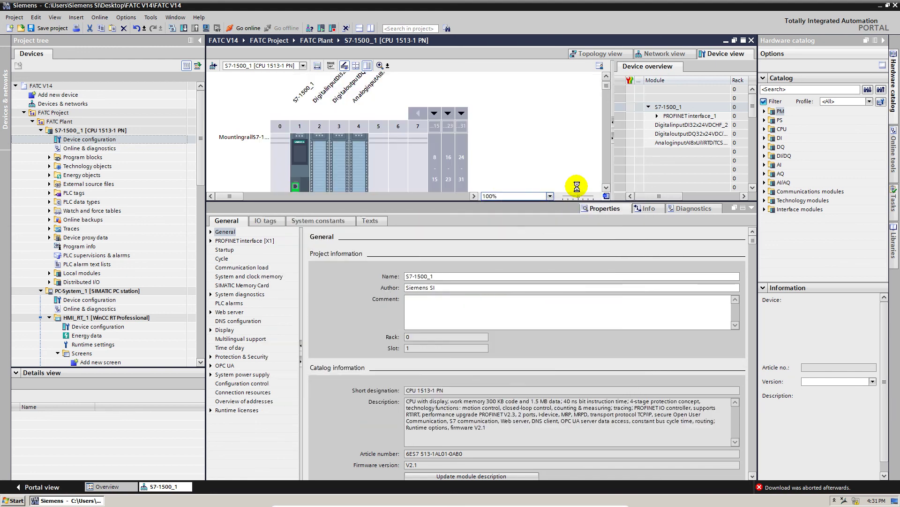
Compile the software changes of S7-1500_1 and collapse the compile messages
{"action": "left_click", "coordinate": [99, 131]}
{"action": "right_click", "coordinate": [98, 131]}
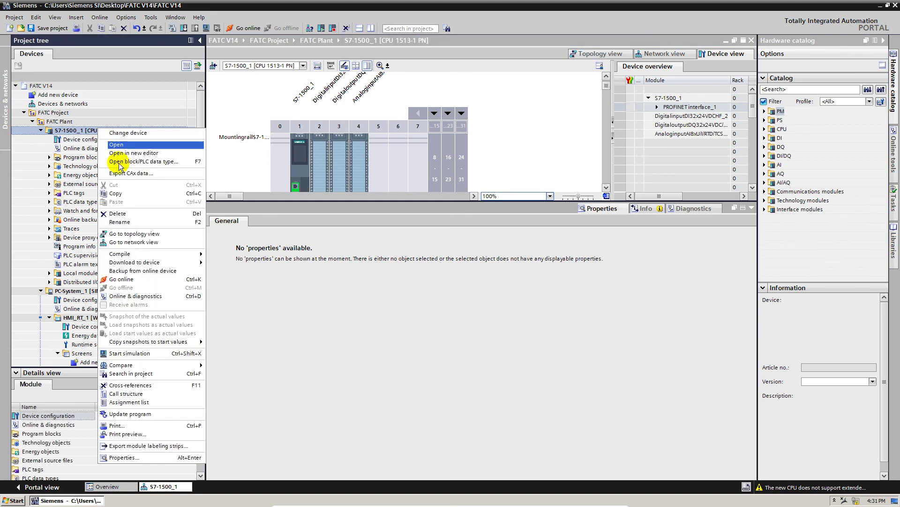
{"action": "mouse_move", "coordinate": [127, 254]}
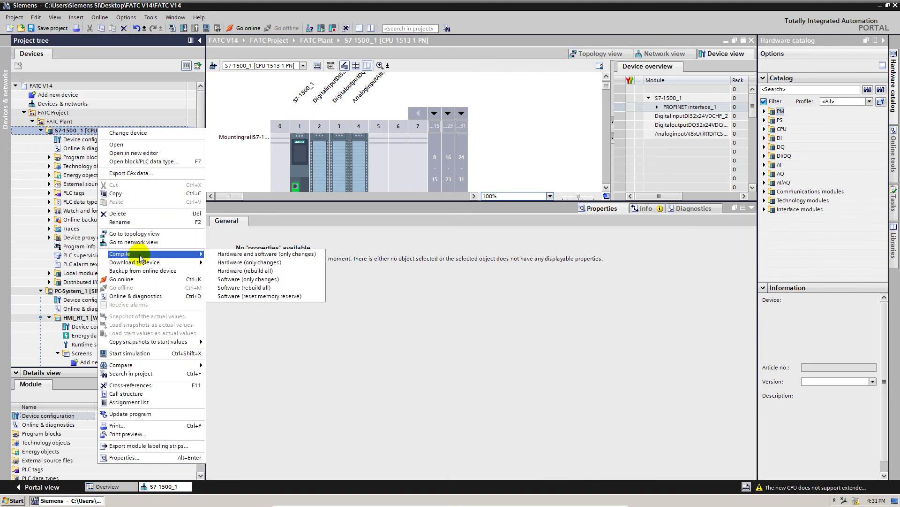
{"action": "left_click", "coordinate": [279, 281]}
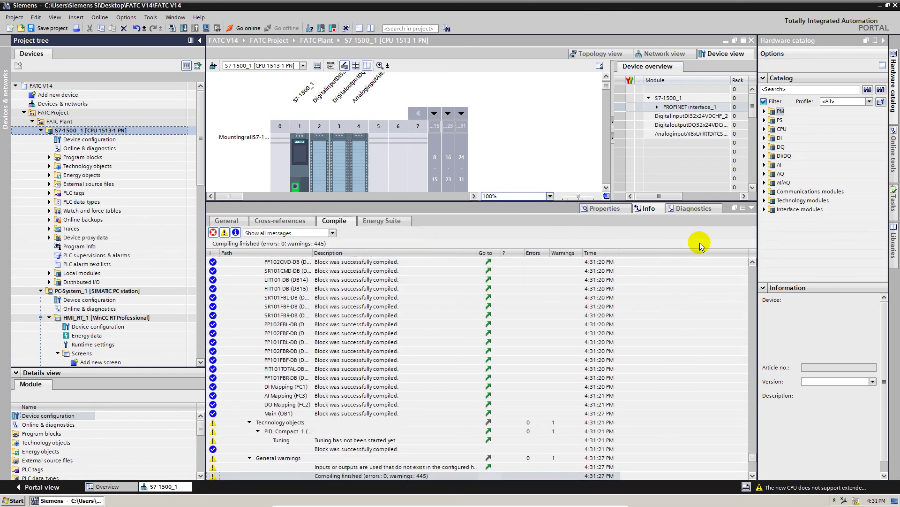
{"action": "left_click", "coordinate": [752, 207]}
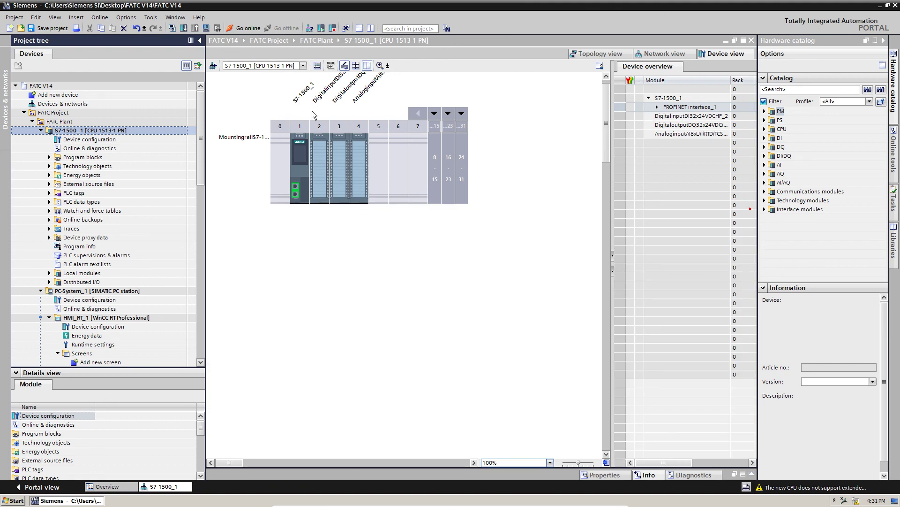
Search for compatible devices over the Siemens PLCSIM Virtual Ethernet Adapter and start loading S7-1500_1 to the CPU at 192.168.0.2
{"action": "left_click", "coordinate": [185, 29]}
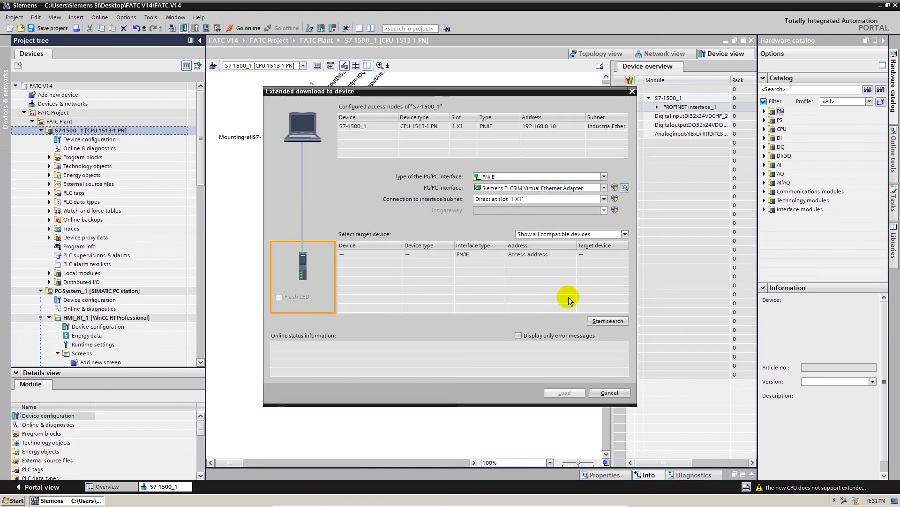
{"action": "left_click", "coordinate": [605, 322]}
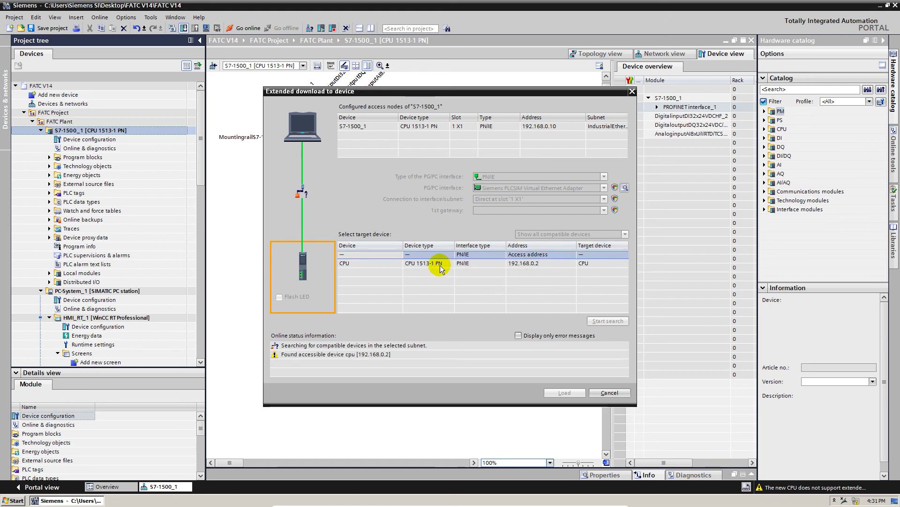
{"action": "left_click", "coordinate": [427, 264]}
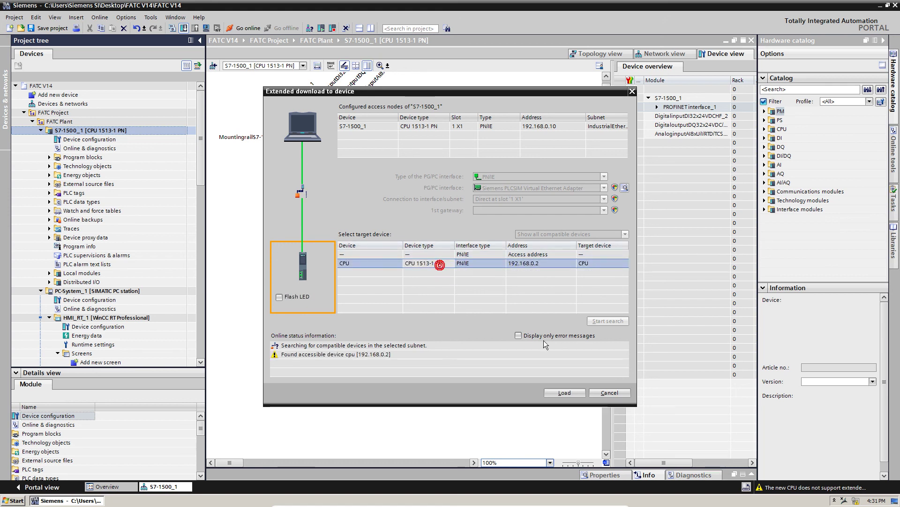
{"action": "left_click", "coordinate": [565, 394]}
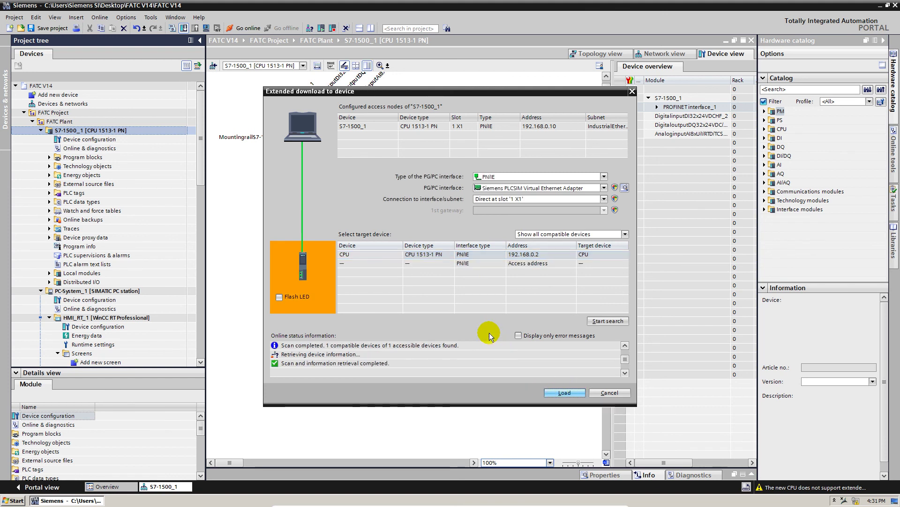
{"action": "left_click", "coordinate": [556, 390]}
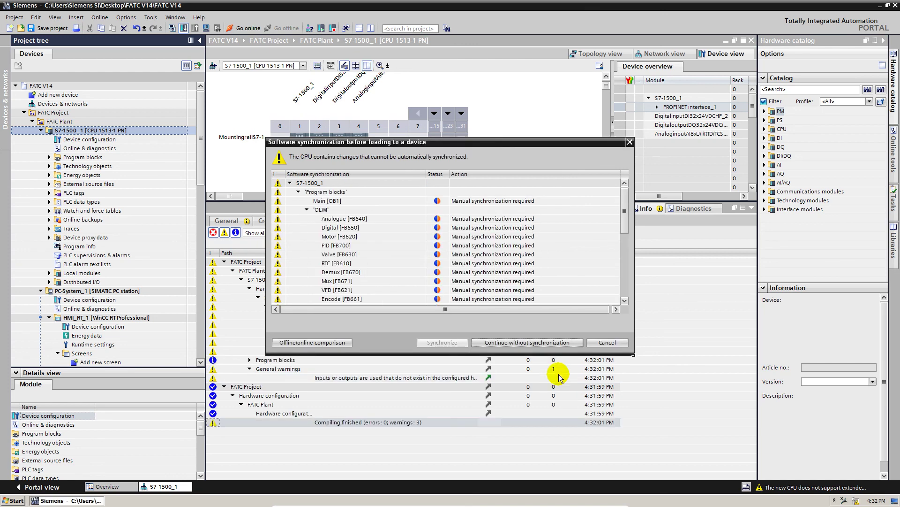
Continue the download without synchronization, load the program, start all modules and finish, collapsing the load messages
{"action": "left_click", "coordinate": [563, 342]}
{"action": "left_click", "coordinate": [562, 343]}
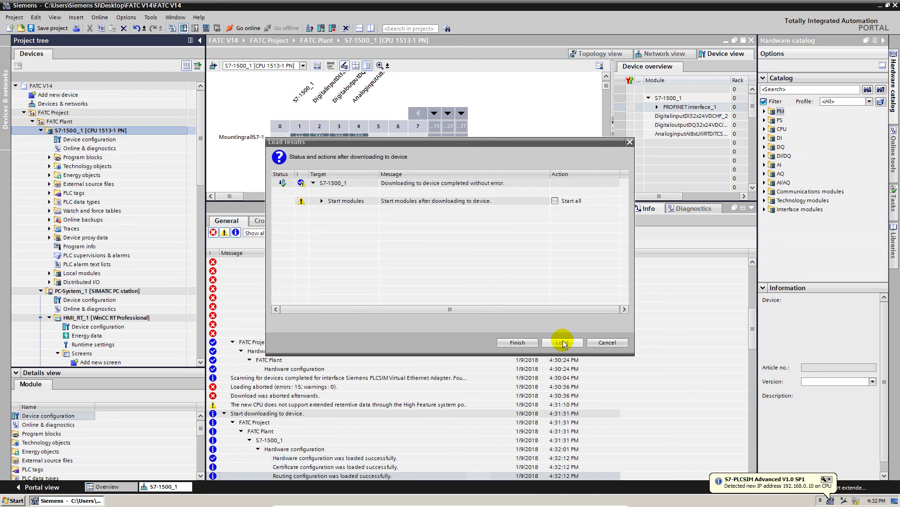
{"action": "left_click", "coordinate": [556, 200]}
{"action": "left_click", "coordinate": [524, 342]}
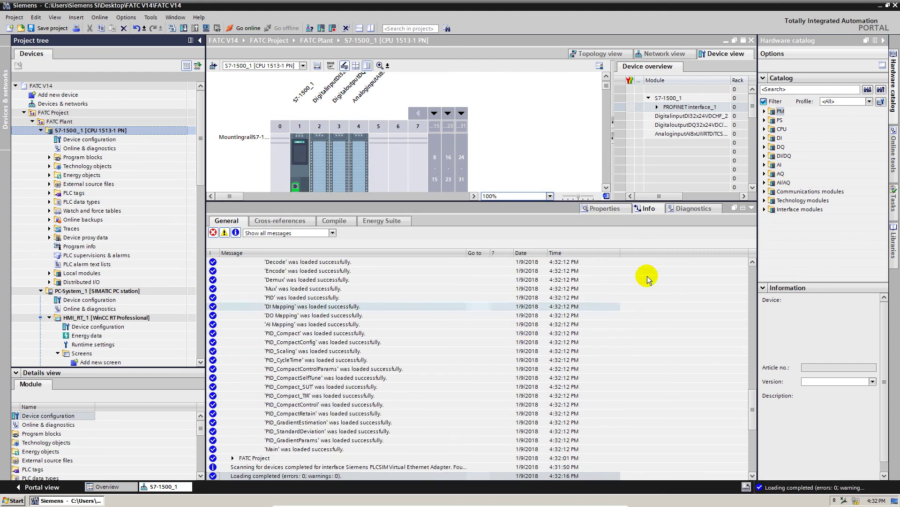
{"action": "left_click", "coordinate": [751, 207]}
Open the DI Mapping [FC1] block of S7-1500_1 and turn on online monitoring
{"action": "double_click", "coordinate": [83, 157]}
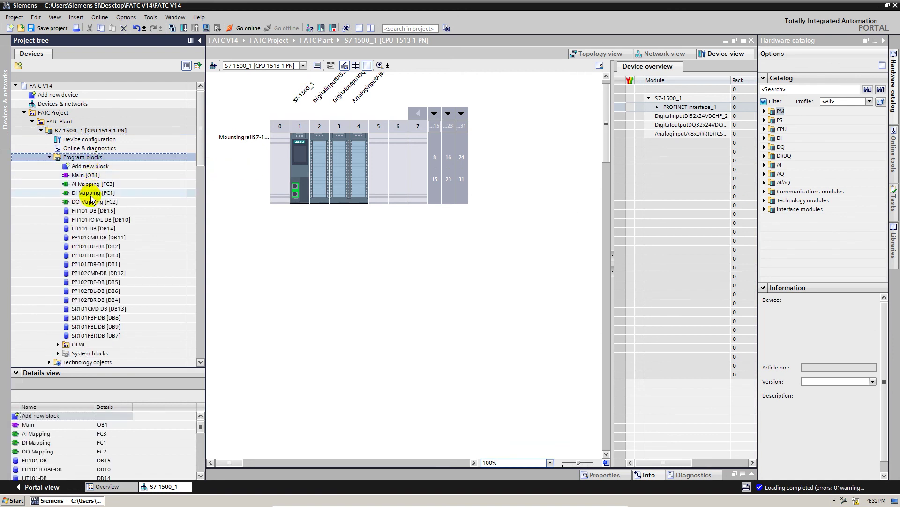
{"action": "double_click", "coordinate": [90, 194]}
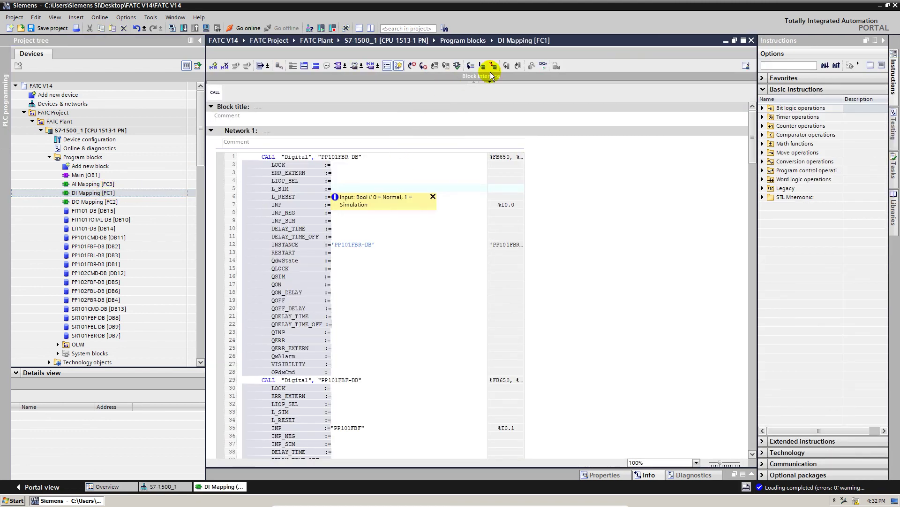
{"action": "left_click", "coordinate": [542, 65]}
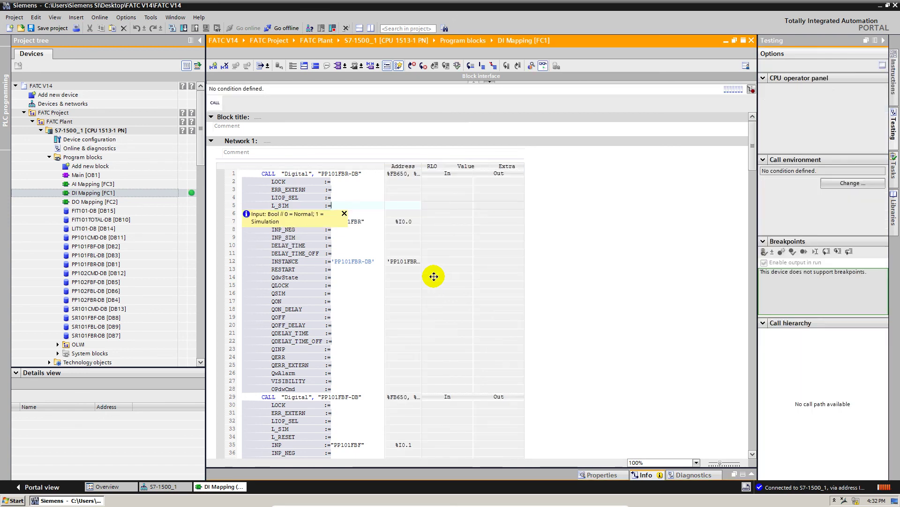
Examine the online values of the Digital calls in DI Mapping [FC1] and close the block
{"action": "left_click", "coordinate": [501, 280]}
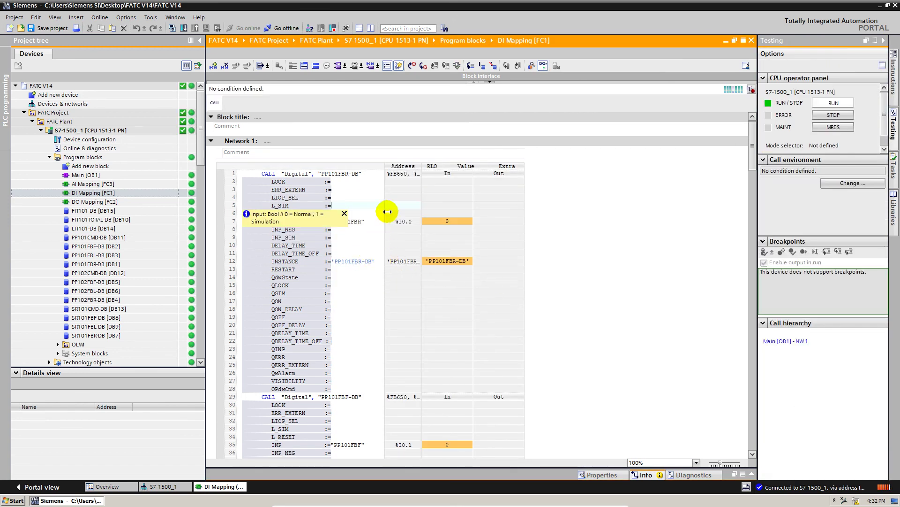
{"action": "scroll", "coordinate": [446, 290], "scroll_direction": "down", "scroll_amount": 2}
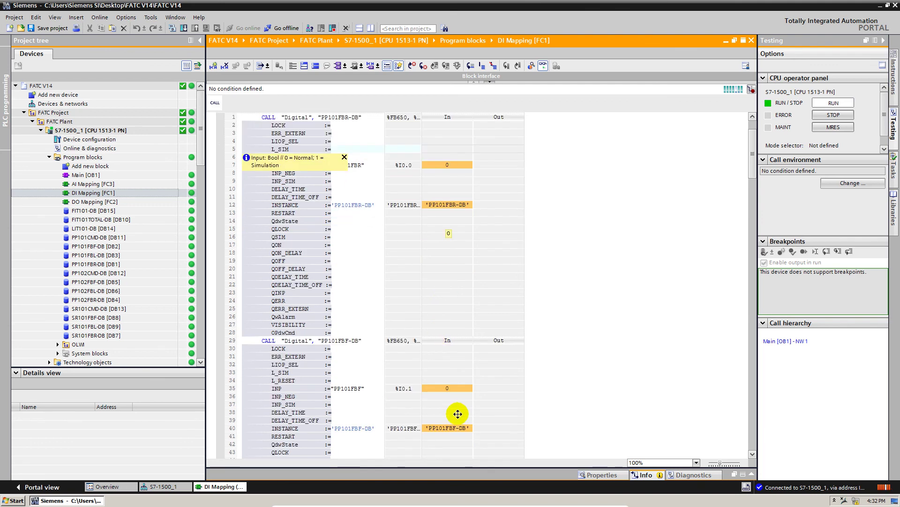
{"action": "left_click", "coordinate": [751, 41]}
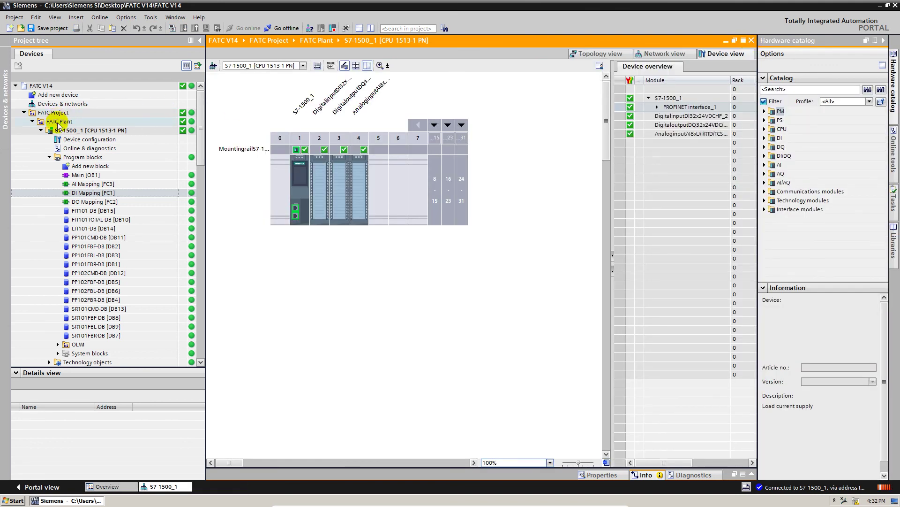
Collapse S7-1500_1 in the project tree and start the runtime simulation of PC-System_1
{"action": "left_click", "coordinate": [40, 131]}
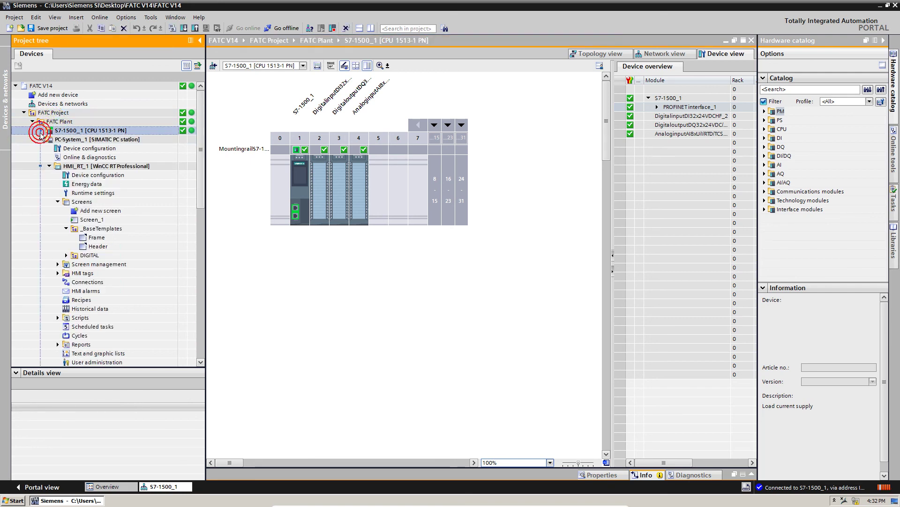
{"action": "left_click", "coordinate": [98, 139]}
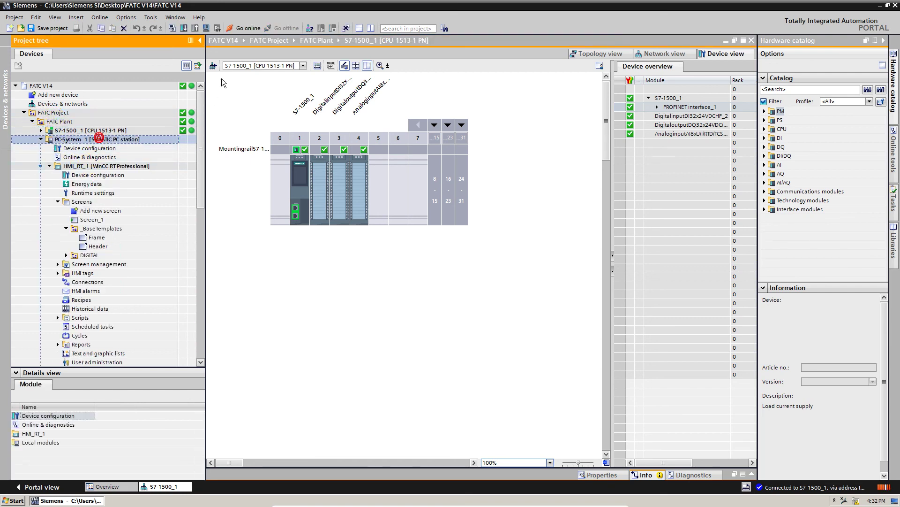
{"action": "left_click", "coordinate": [206, 28]}
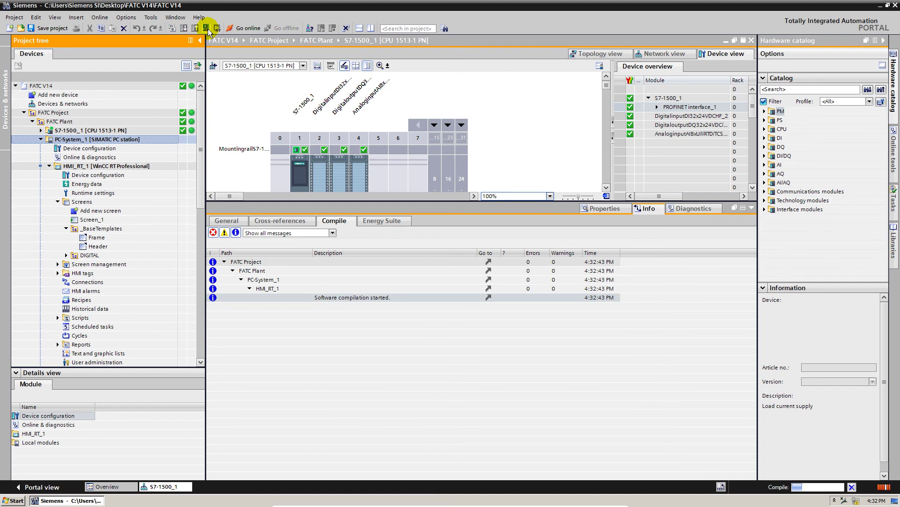
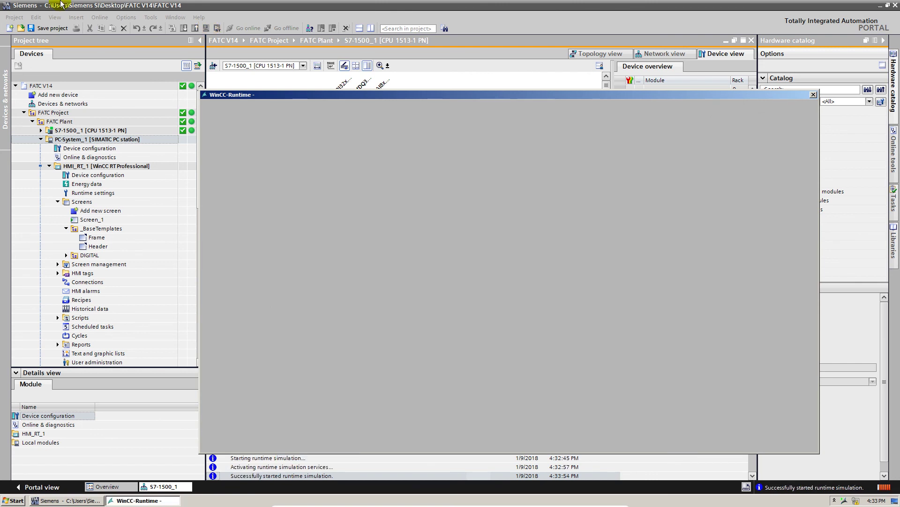
Reposition the WinCC-Runtime window so that it sits higher over the device editor, clear of the hardware catalog
{"action": "left_click_drag", "start_coordinate": [487, 94], "coordinate": [496, 75]}
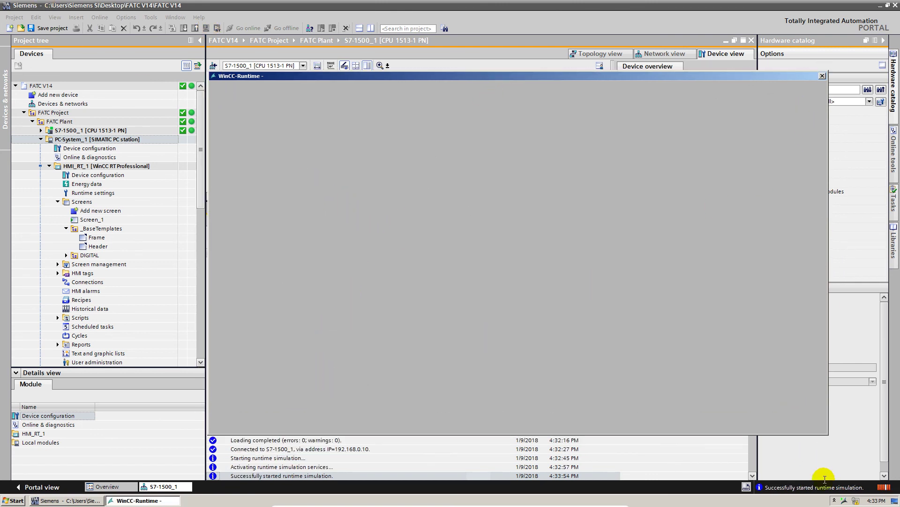
{"action": "left_click", "coordinate": [835, 500]}
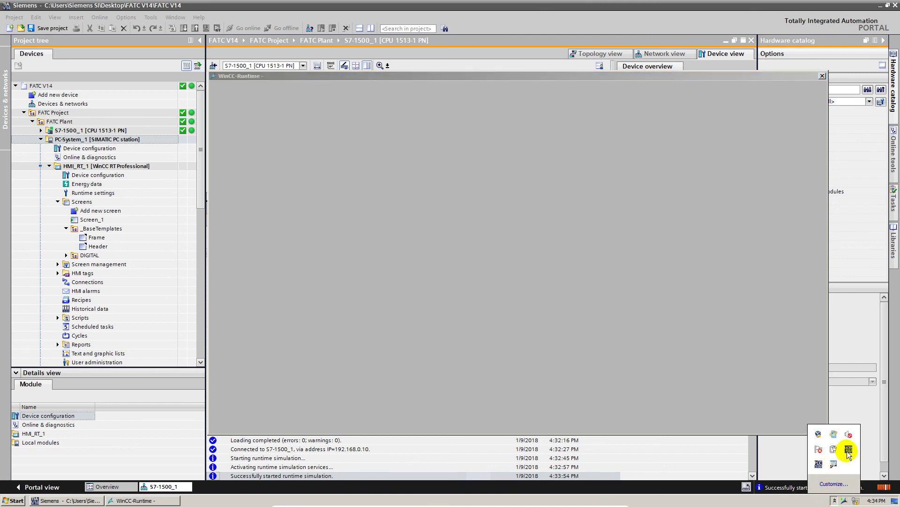
{"action": "left_click", "coordinate": [450, 195]}
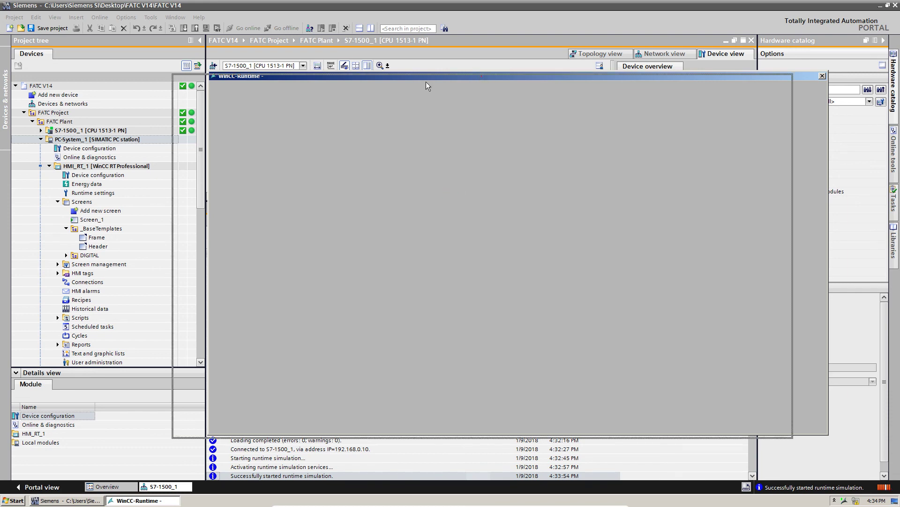
{"action": "left_click_drag", "start_coordinate": [428, 77], "coordinate": [358, 59]}
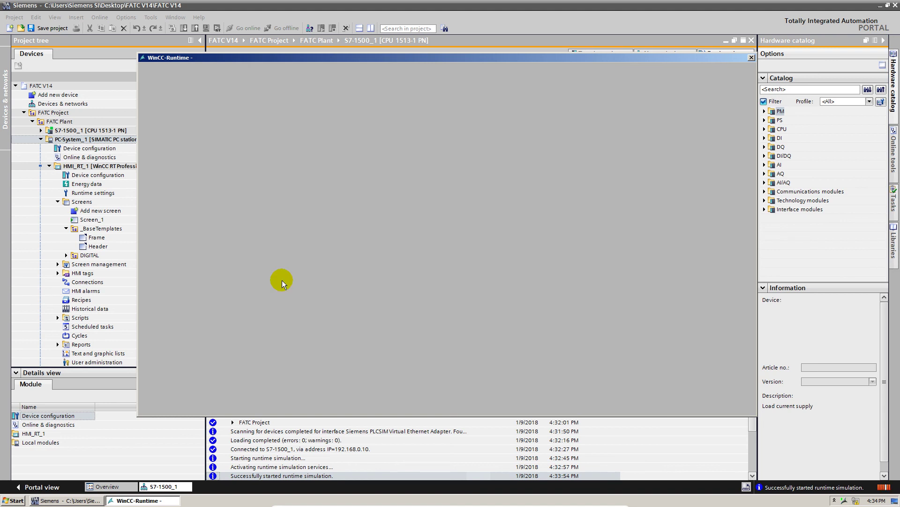
Close the WinCC-Runtime window and deactivate the runtime
{"action": "left_click", "coordinate": [752, 57]}
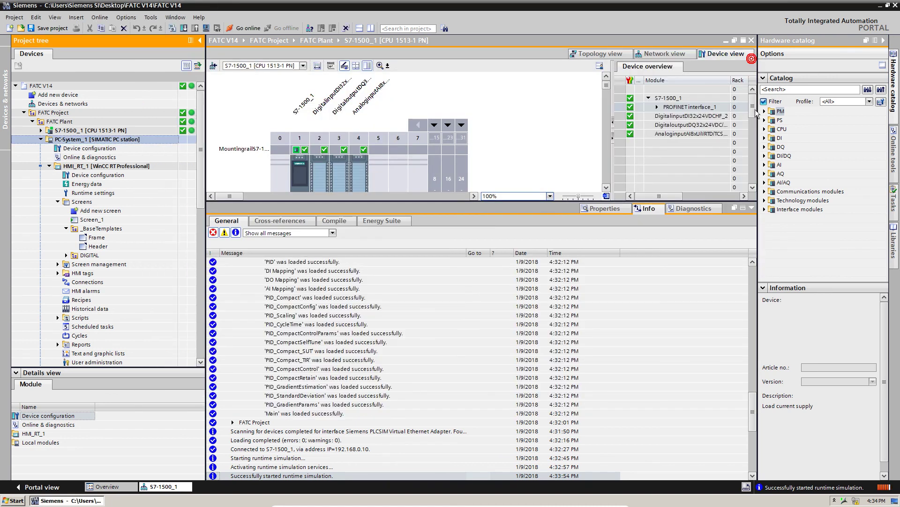
{"action": "right_click", "coordinate": [844, 502]}
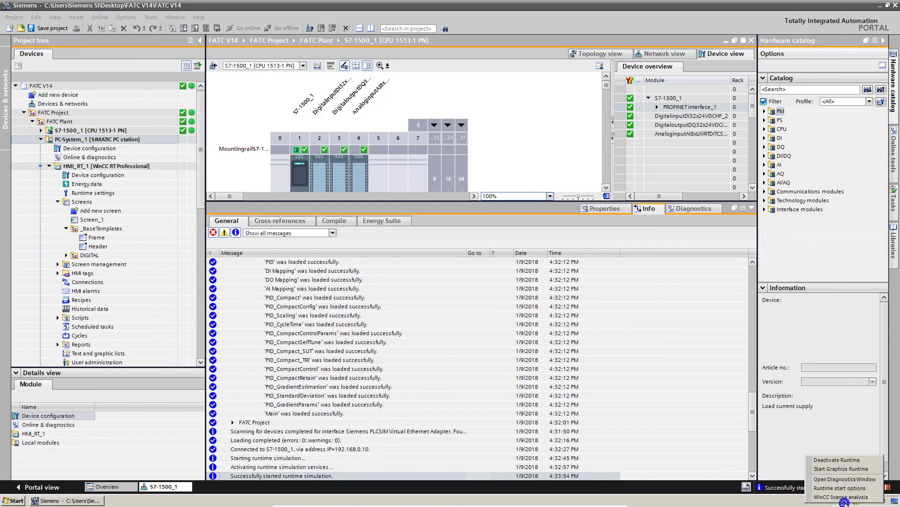
{"action": "left_click", "coordinate": [837, 459]}
In the HMI_RT_1 connections, set HMI_Connection_1's access point to Siemens PLCSIM Virtual Ethernet Adapter.TCPIP.Auto.1 and disable automatic setting
{"action": "left_click", "coordinate": [96, 274]}
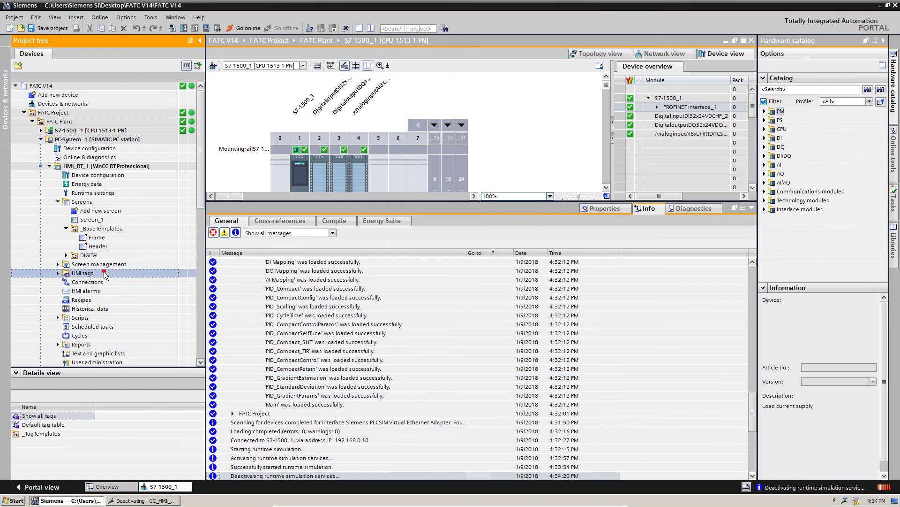
{"action": "double_click", "coordinate": [87, 282]}
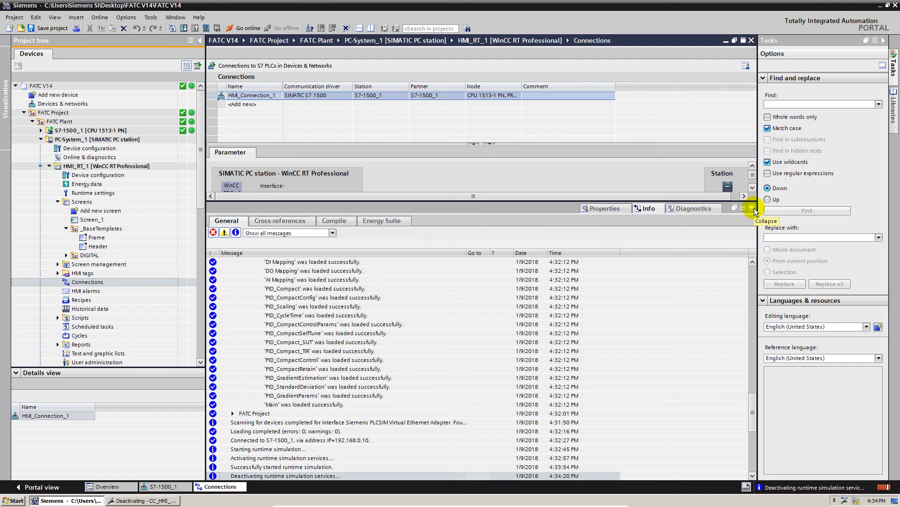
{"action": "left_click", "coordinate": [754, 208]}
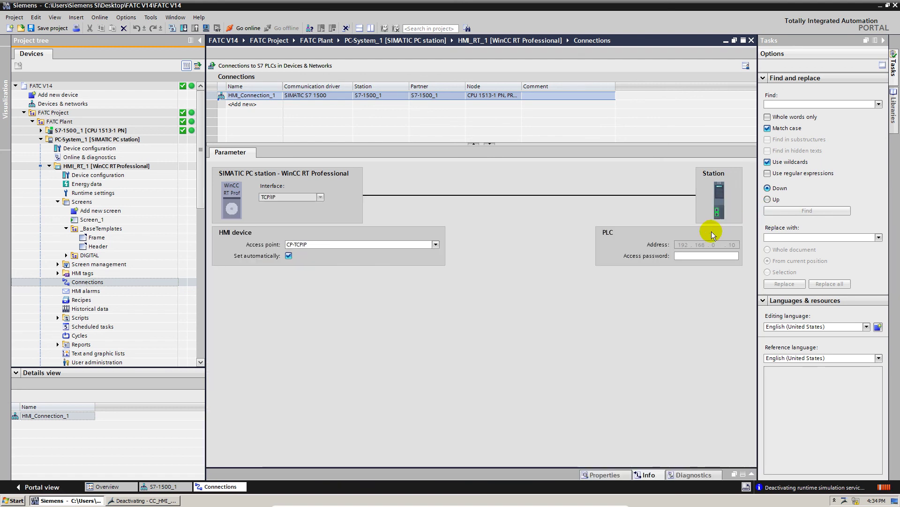
{"action": "left_click", "coordinate": [436, 244]}
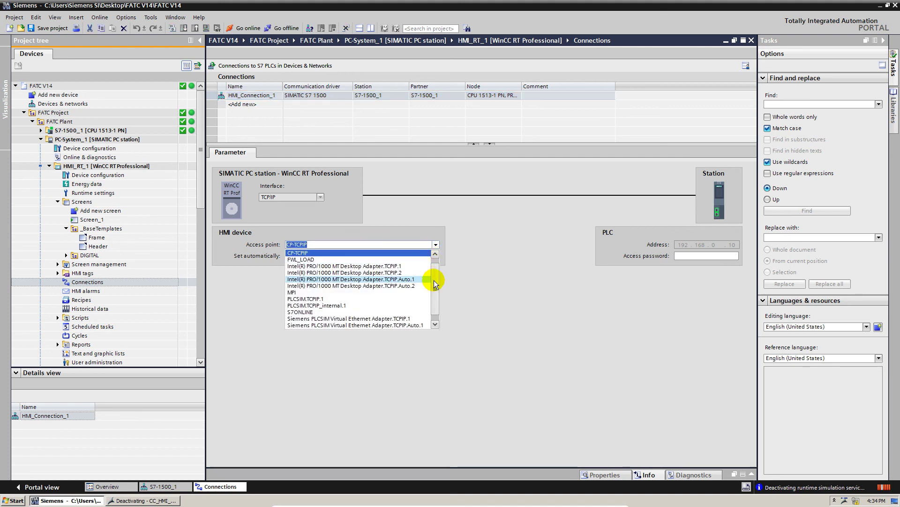
{"action": "scroll", "coordinate": [432, 288], "scroll_direction": "down", "scroll_amount": 1}
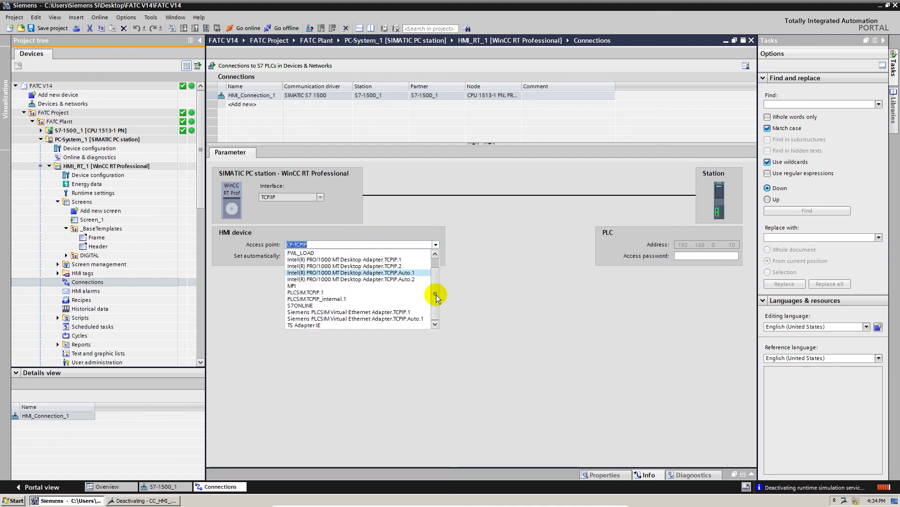
{"action": "left_click", "coordinate": [379, 319]}
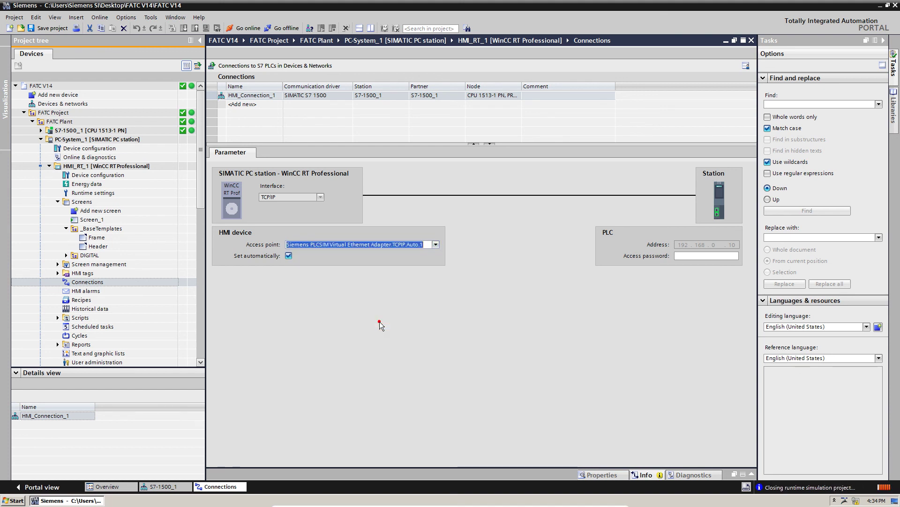
{"action": "left_click", "coordinate": [289, 256]}
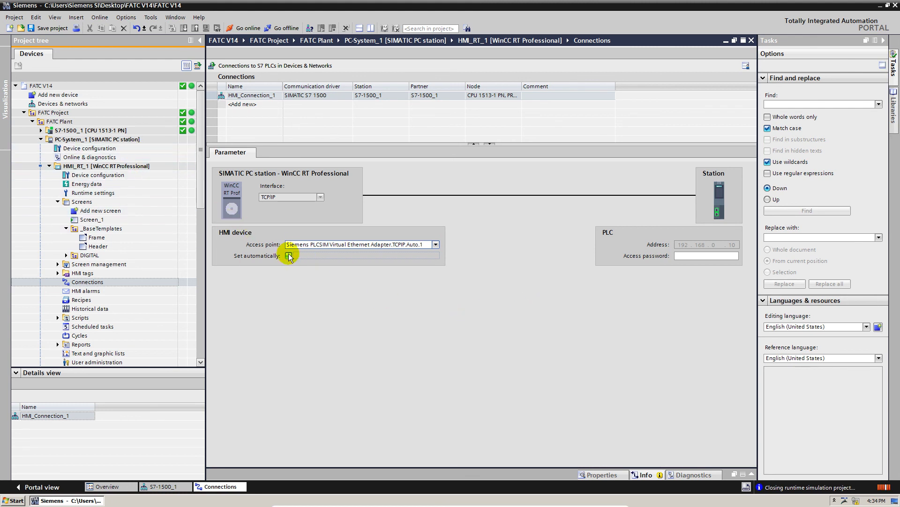
Start the runtime simulation of PC-System_1 with the changed connection settings
{"action": "left_click", "coordinate": [94, 139]}
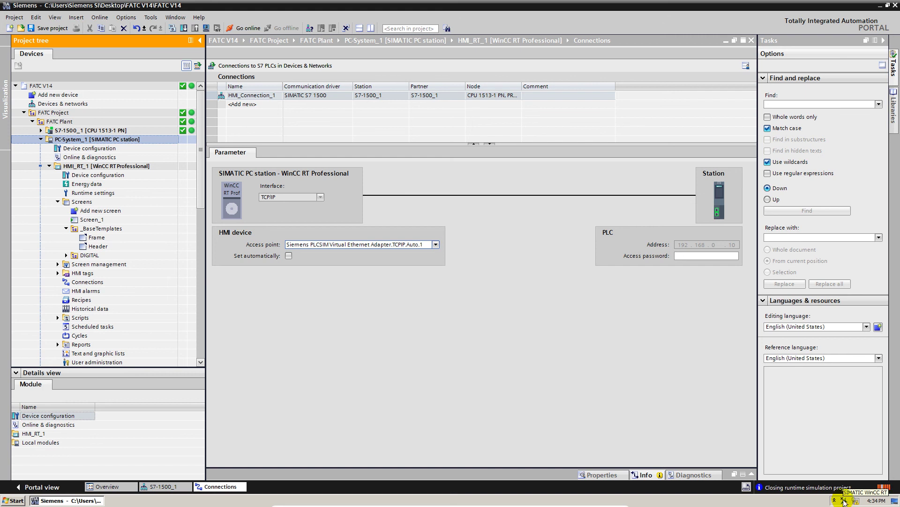
{"action": "left_click", "coordinate": [366, 343]}
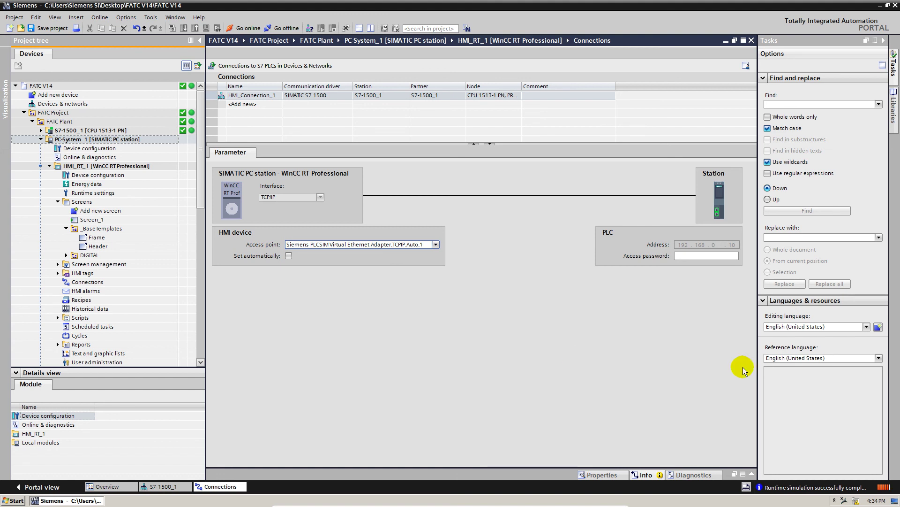
{"action": "left_click", "coordinate": [109, 138]}
{"action": "left_click", "coordinate": [207, 28]}
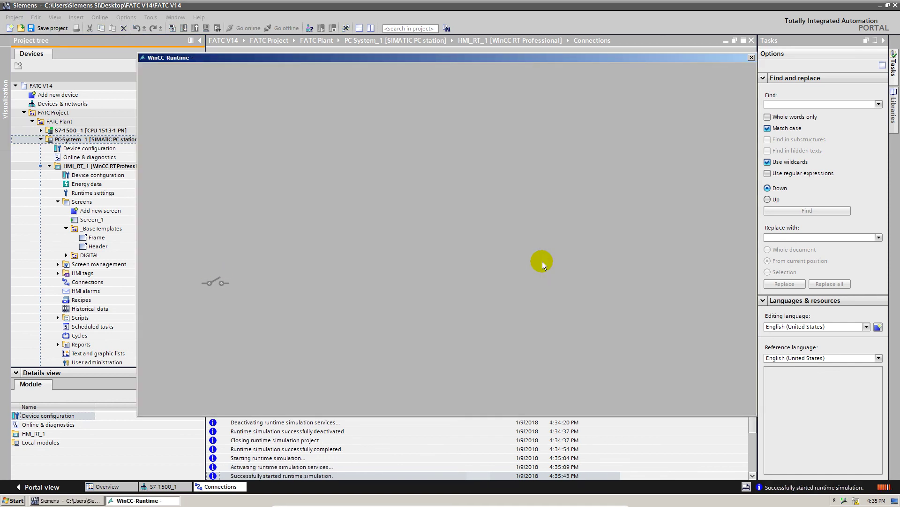
Examine the Overview and Alarm pages of the PP101FBR-DB faceplate opened from the switch symbol and close the faceplate
{"action": "left_click", "coordinate": [234, 283]}
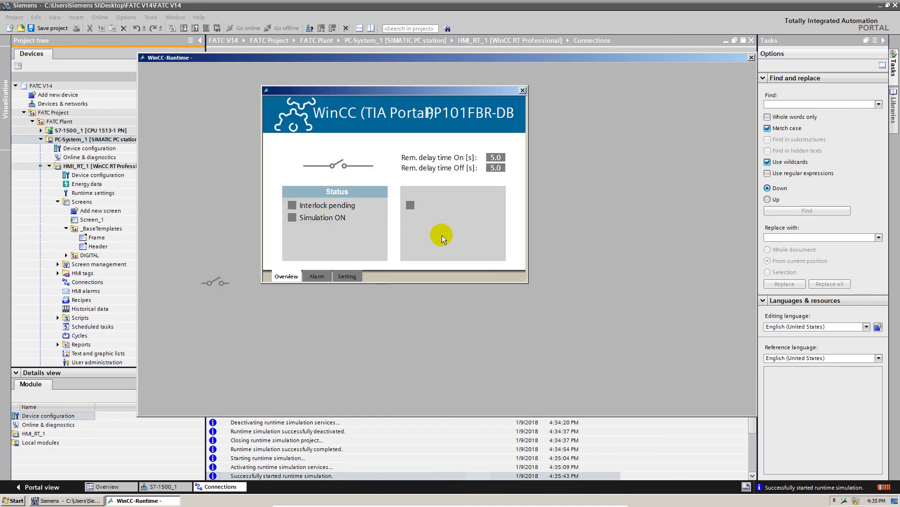
{"action": "left_click", "coordinate": [317, 275]}
{"action": "left_click", "coordinate": [293, 277]}
{"action": "left_click", "coordinate": [317, 275]}
{"action": "left_click", "coordinate": [287, 277]}
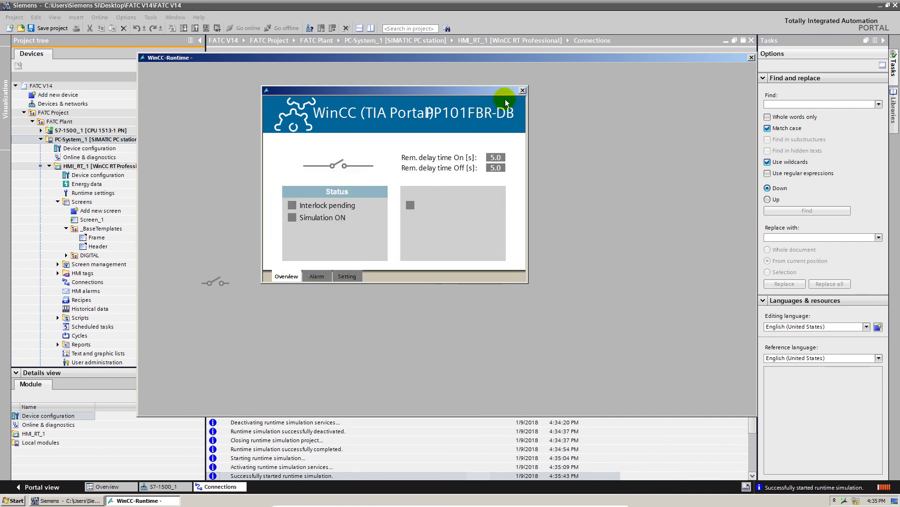
{"action": "left_click", "coordinate": [522, 90]}
{"action": "left_click", "coordinate": [523, 91]}
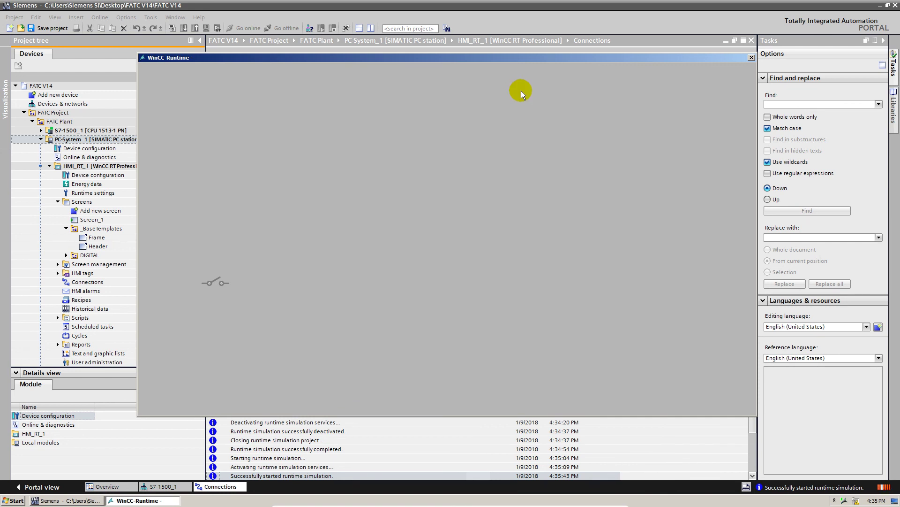
Exit the running WinCC-Runtime display and deactivate the runtime simulation of PC-System_1
{"action": "left_click", "coordinate": [751, 58]}
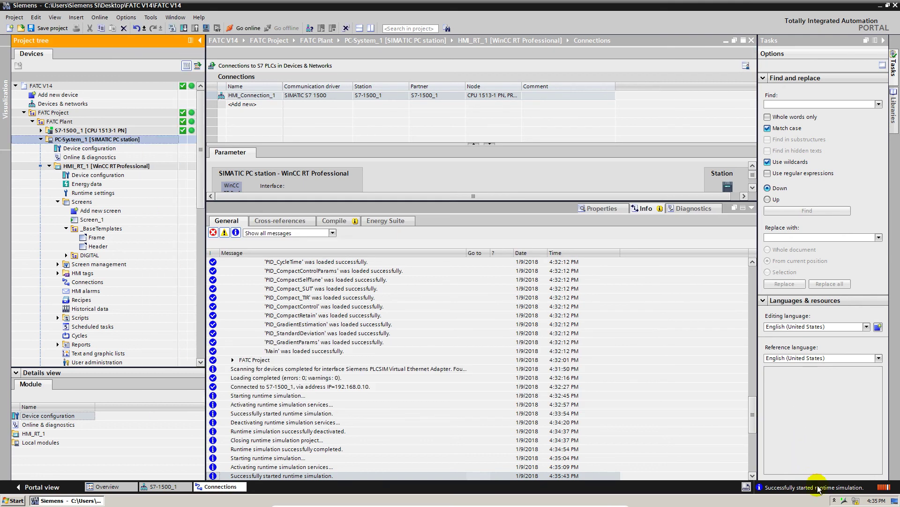
{"action": "right_click", "coordinate": [844, 501]}
{"action": "left_click", "coordinate": [842, 469]}
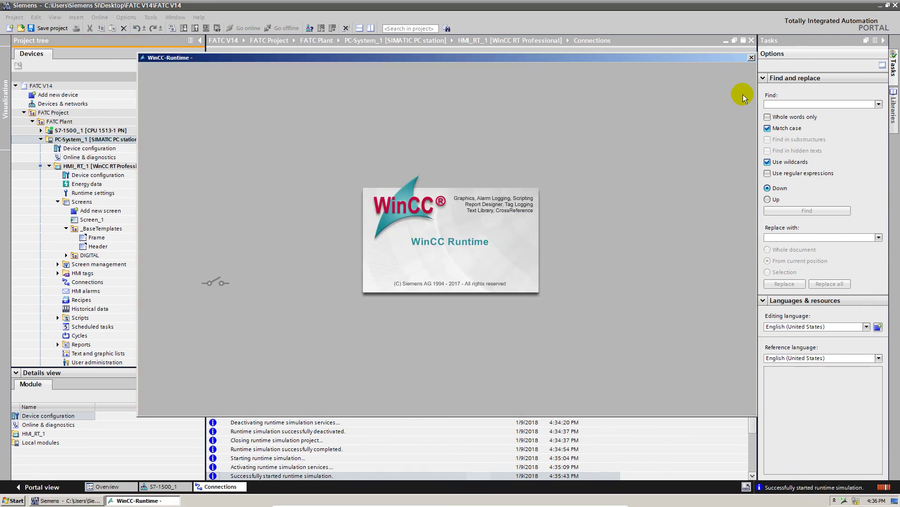
{"action": "left_click", "coordinate": [752, 58]}
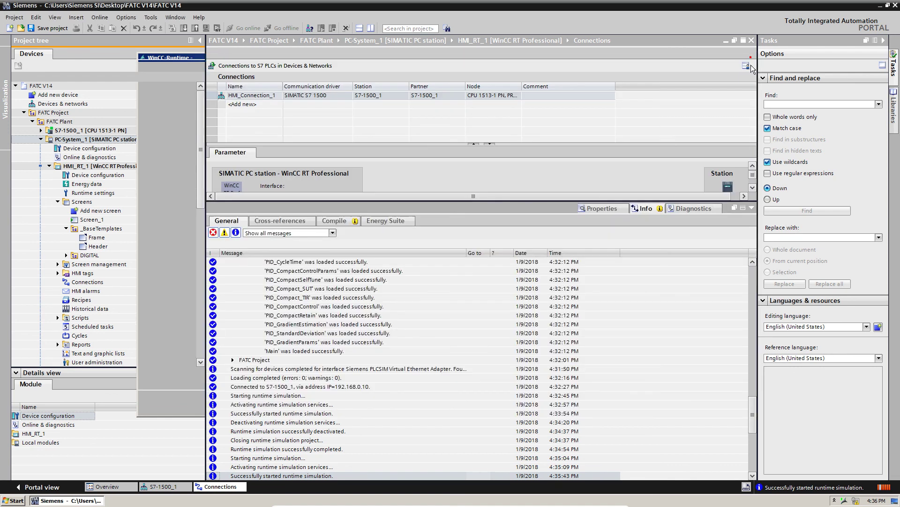
{"action": "right_click", "coordinate": [844, 501]}
{"action": "left_click", "coordinate": [837, 455]}
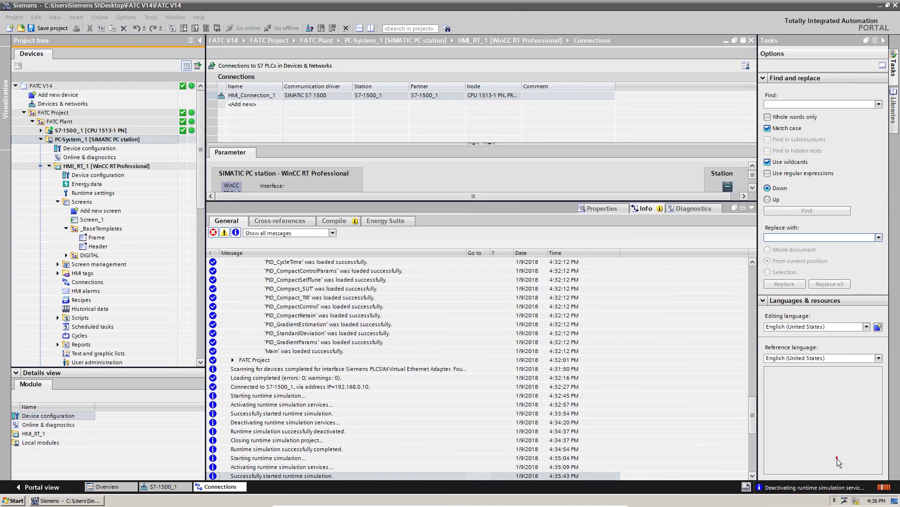
Compile the software of PC-System_1 with the rebuild all option
{"action": "left_click", "coordinate": [100, 142]}
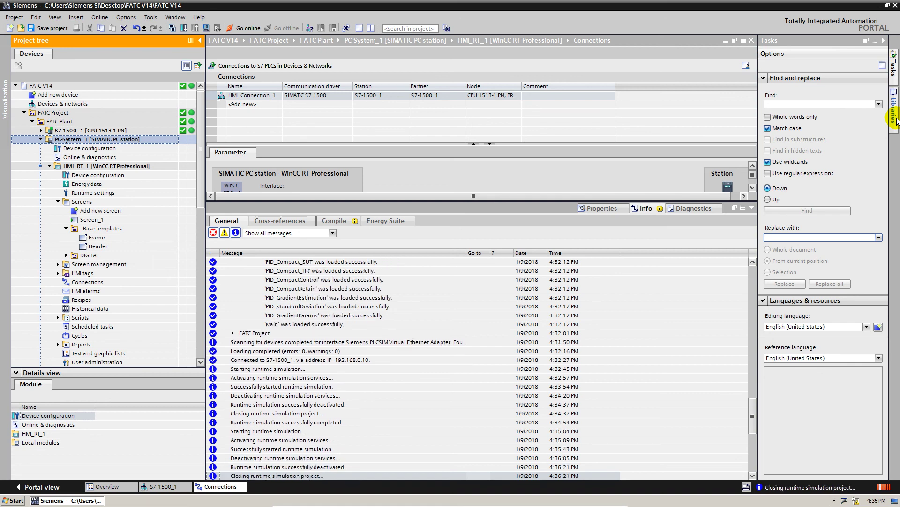
{"action": "left_click", "coordinate": [114, 131]}
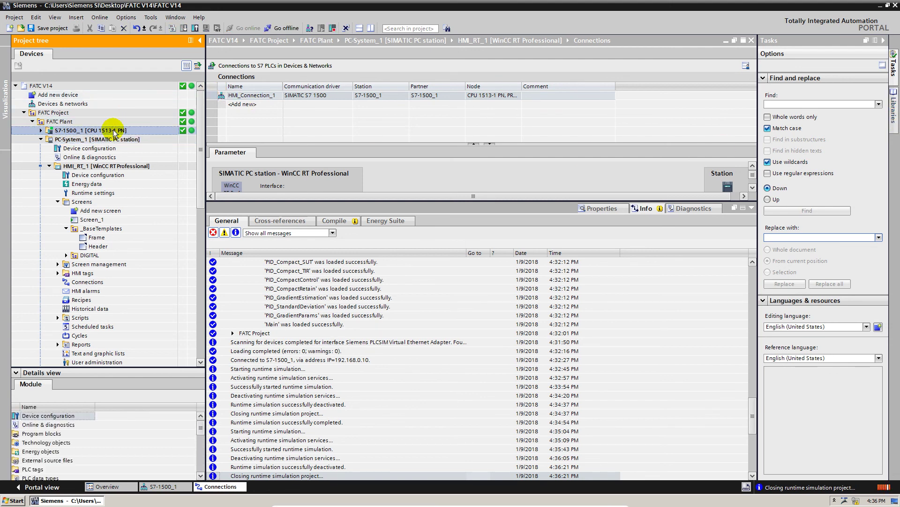
{"action": "left_click", "coordinate": [130, 167]}
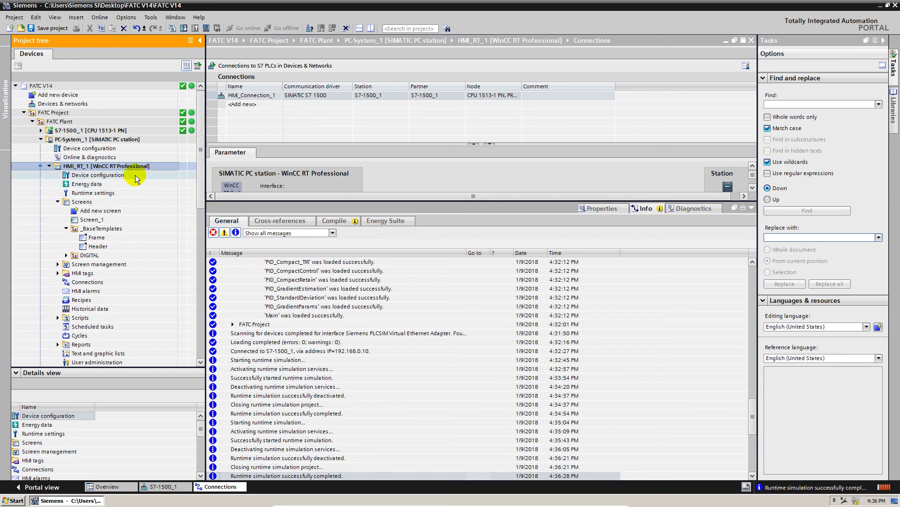
{"action": "left_click", "coordinate": [87, 139]}
{"action": "right_click", "coordinate": [88, 140]}
{"action": "mouse_move", "coordinate": [126, 245]}
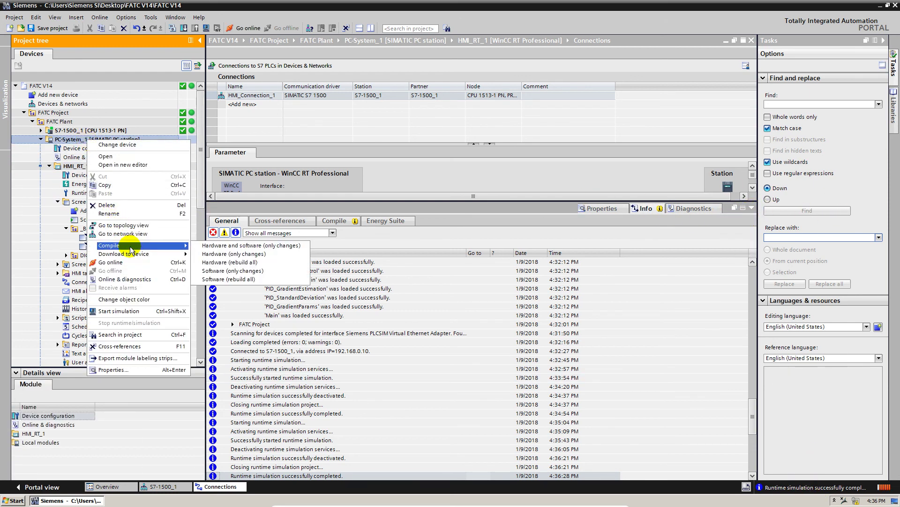
{"action": "left_click", "coordinate": [242, 279]}
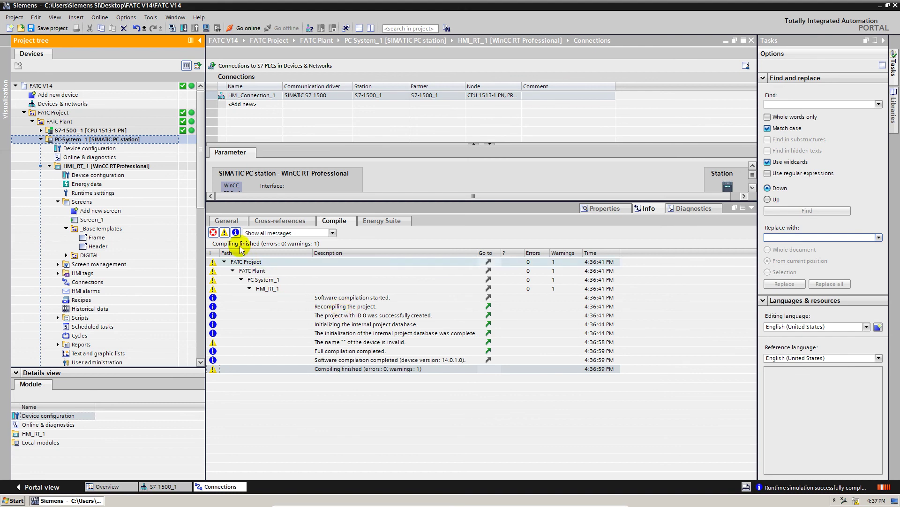
Start the runtime simulation of PC-System_1 and open the PP101FBR-DB faceplate from the switch symbol in WinCC-Runtime
{"action": "left_click", "coordinate": [206, 28]}
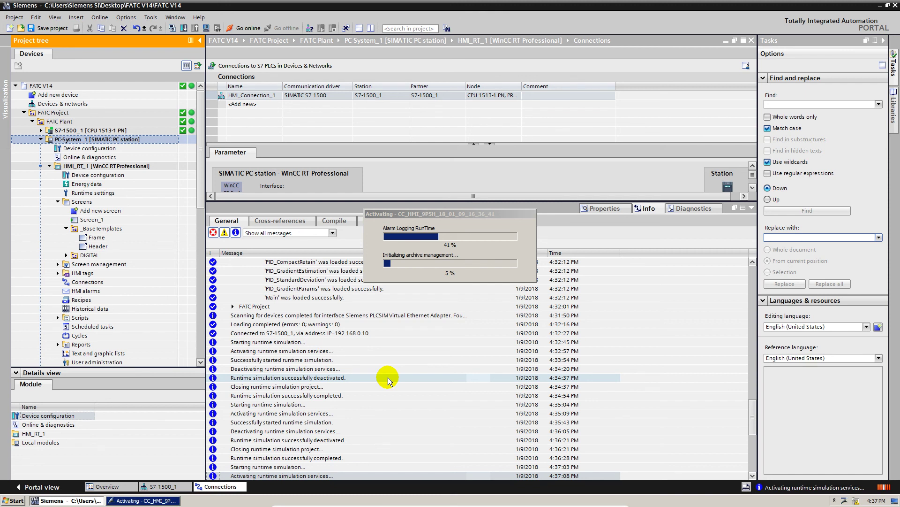
{"action": "left_click", "coordinate": [160, 500]}
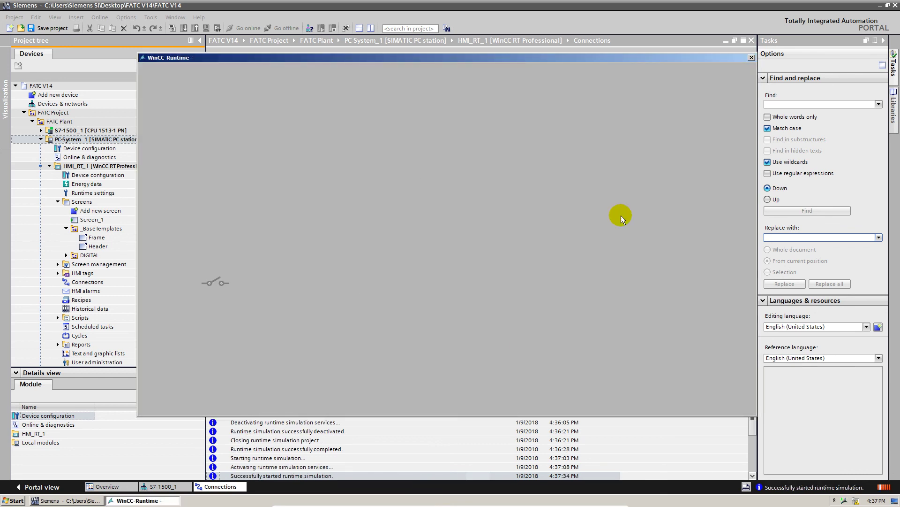
{"action": "left_click", "coordinate": [211, 282]}
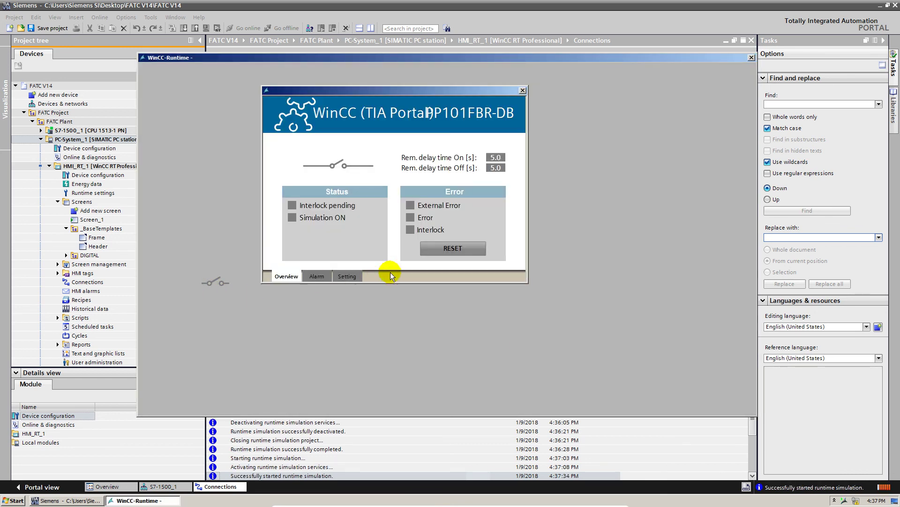
Examine the Alarm, Setting and Overview pages of the PP101FBR-DB faceplate
{"action": "left_click", "coordinate": [326, 277]}
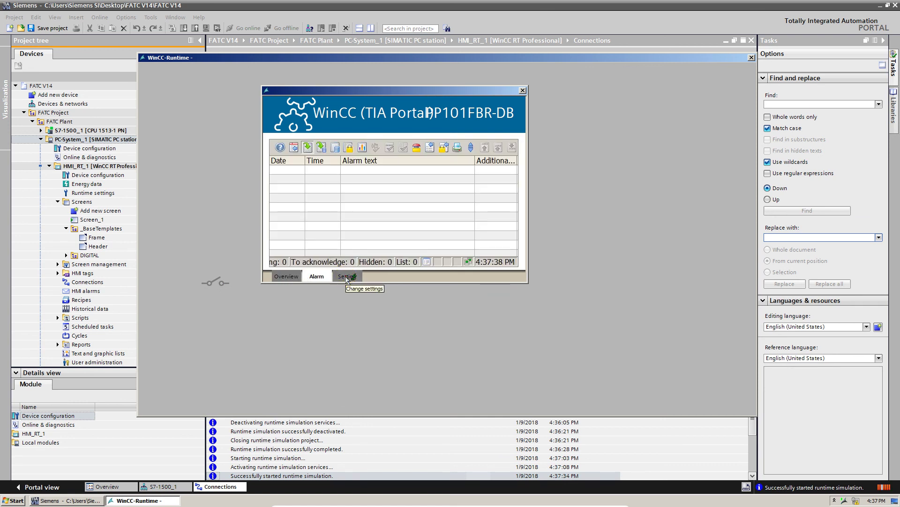
{"action": "left_click", "coordinate": [346, 277]}
{"action": "left_click", "coordinate": [286, 276]}
{"action": "left_click", "coordinate": [316, 277]}
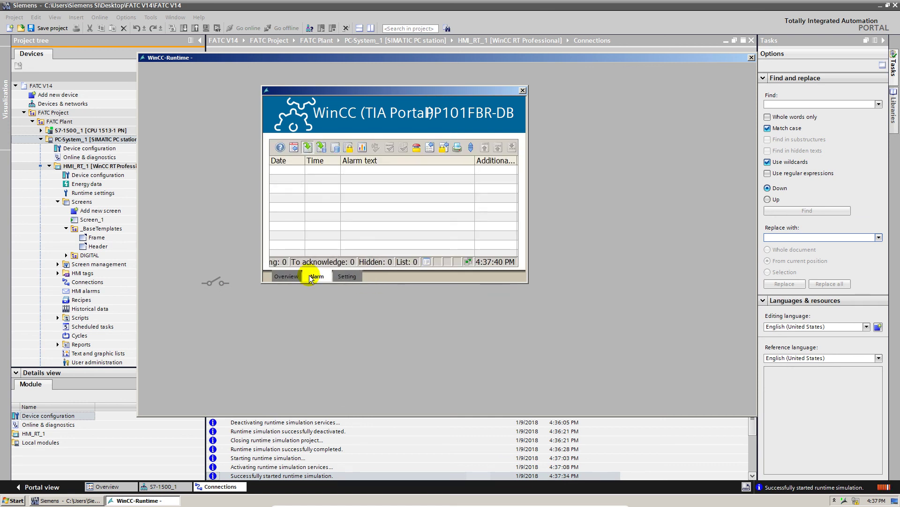
{"action": "left_click", "coordinate": [282, 277]}
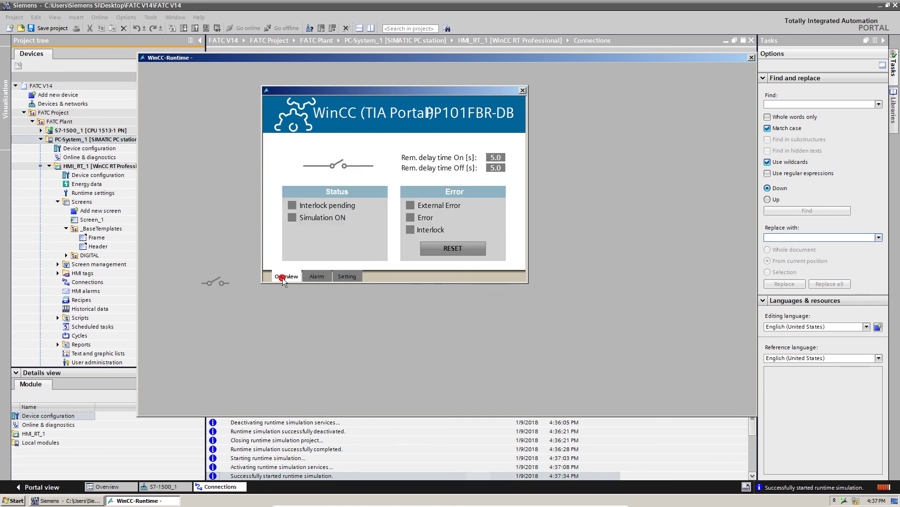
Switch the simulation on in the faceplate's Setting page and set the On delay set point to 3.0 s
{"action": "left_click", "coordinate": [346, 277]}
{"action": "left_click", "coordinate": [420, 170]}
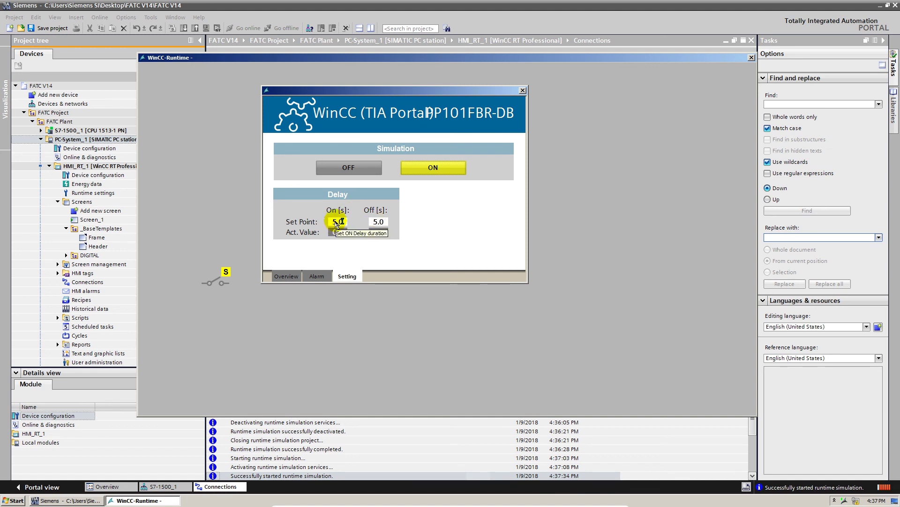
{"action": "left_click", "coordinate": [335, 223]}
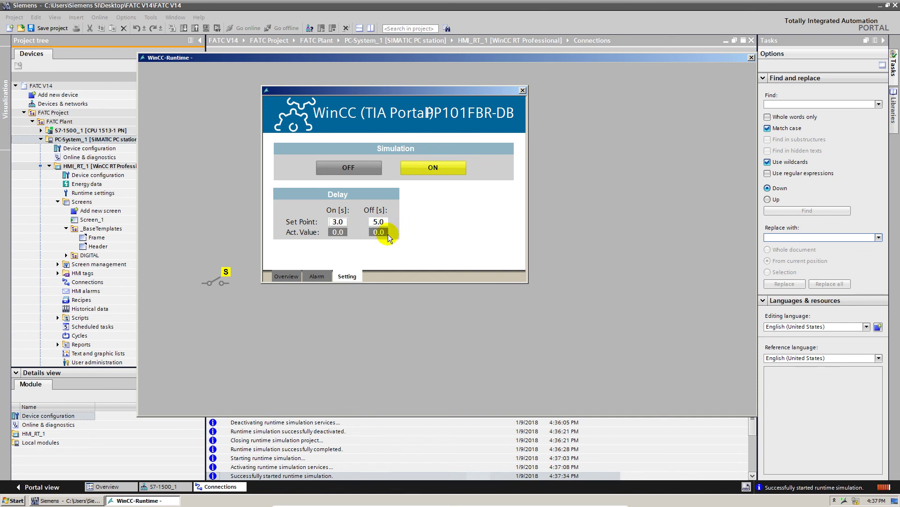
Move the faceplate away from the switch symbol and toggle the simulated signal to 1 and back to 0 on the Overview page
{"action": "left_click", "coordinate": [285, 276]}
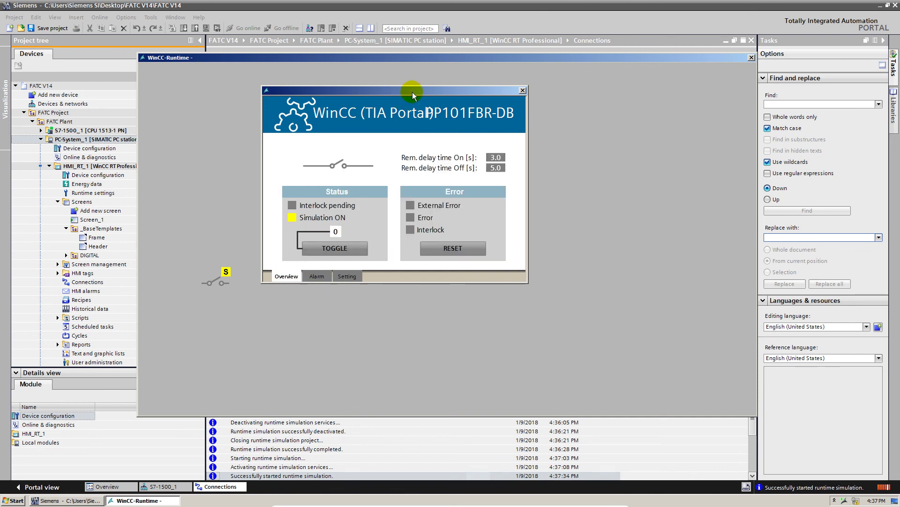
{"action": "left_click_drag", "start_coordinate": [413, 91], "coordinate": [563, 93]}
{"action": "left_click", "coordinate": [497, 249]}
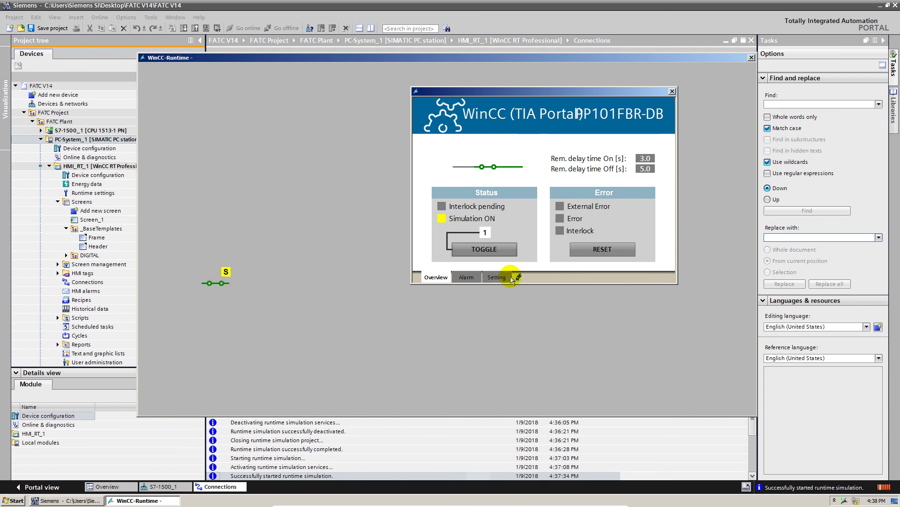
{"action": "left_click", "coordinate": [495, 253]}
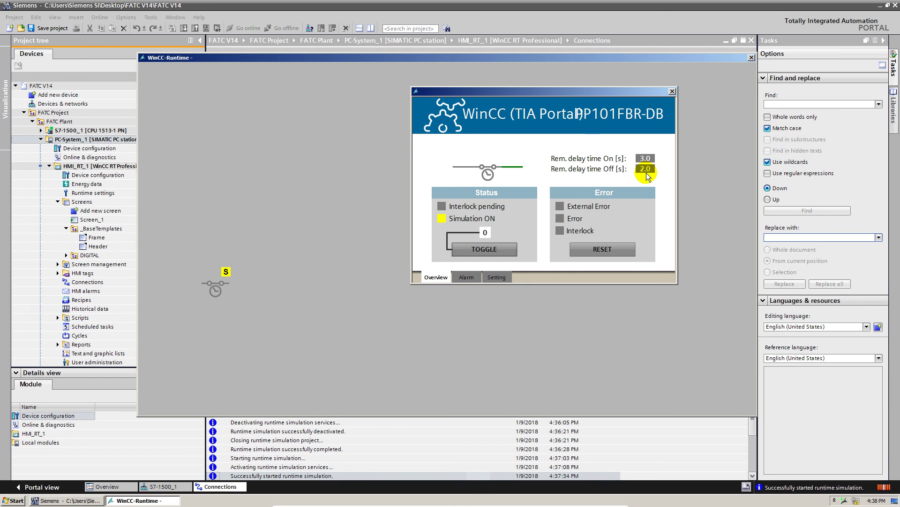
{"action": "left_click", "coordinate": [469, 219]}
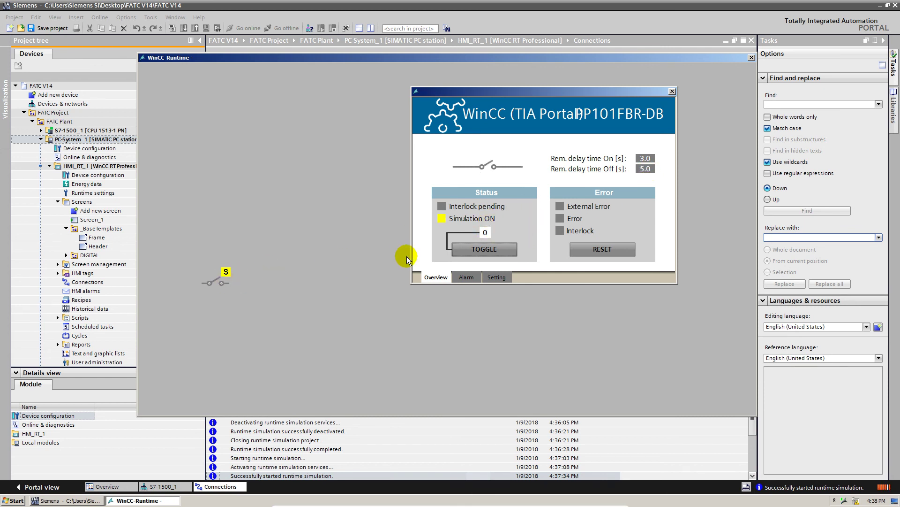
Switch to TIA Portal and open the DI Mapping [FC1] block from the program blocks of S7-1500_1
{"action": "left_click", "coordinate": [89, 203]}
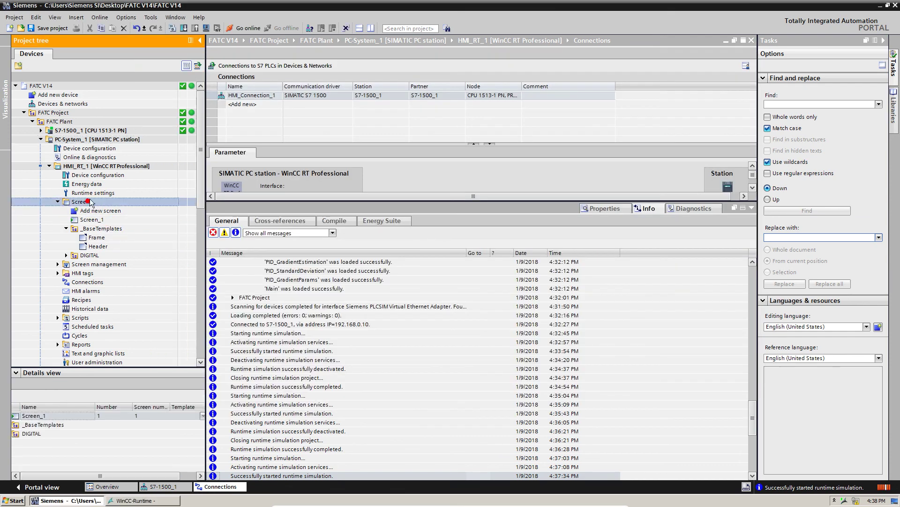
{"action": "left_click", "coordinate": [99, 131]}
{"action": "double_click", "coordinate": [99, 132]}
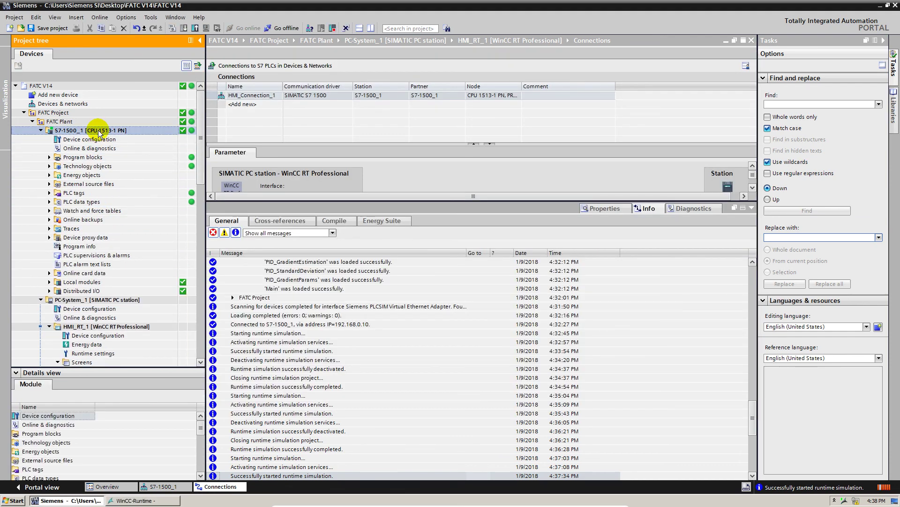
{"action": "double_click", "coordinate": [95, 157]}
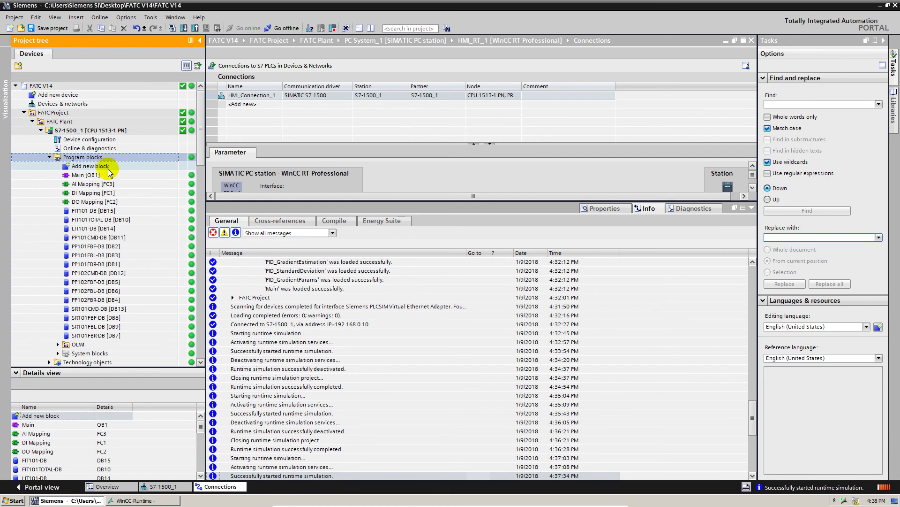
{"action": "left_click", "coordinate": [99, 193]}
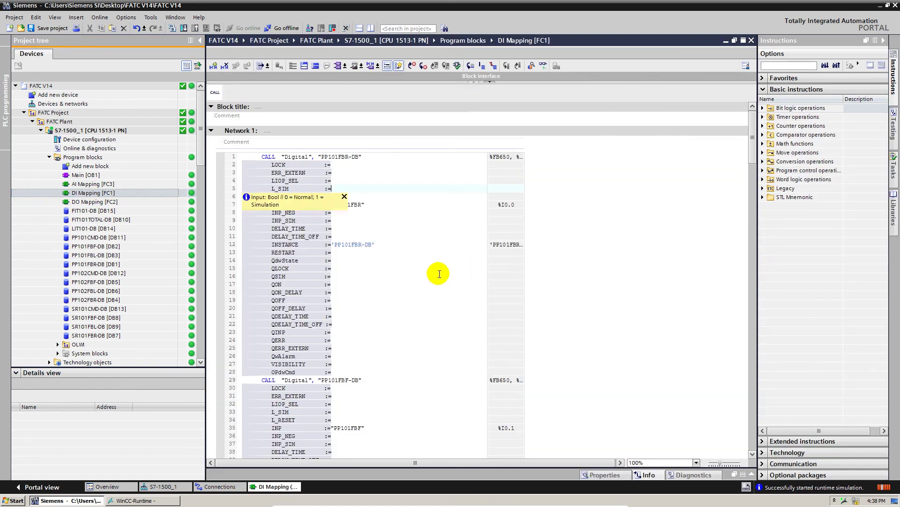
Monitor the PP101FBR-DB call in DI Mapping online, looking at the QON output, and close the block
{"action": "left_click", "coordinate": [434, 275]}
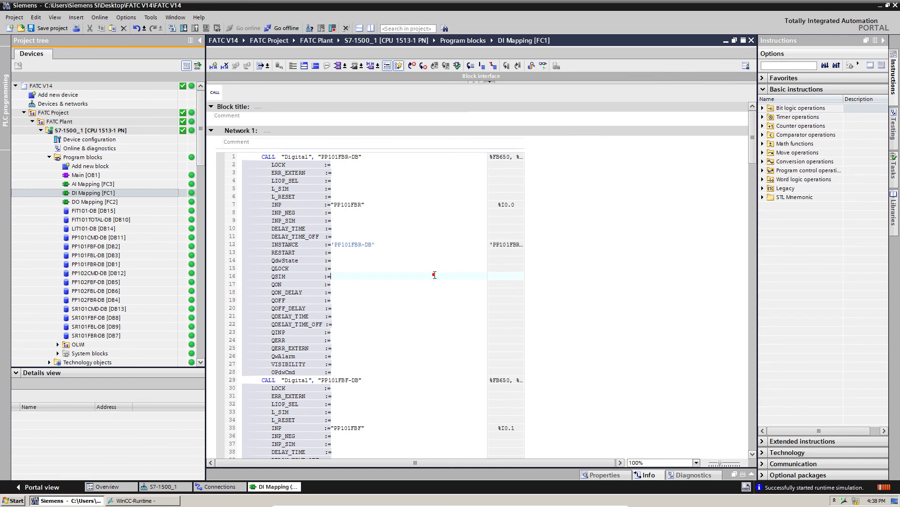
{"action": "left_click", "coordinate": [432, 355]}
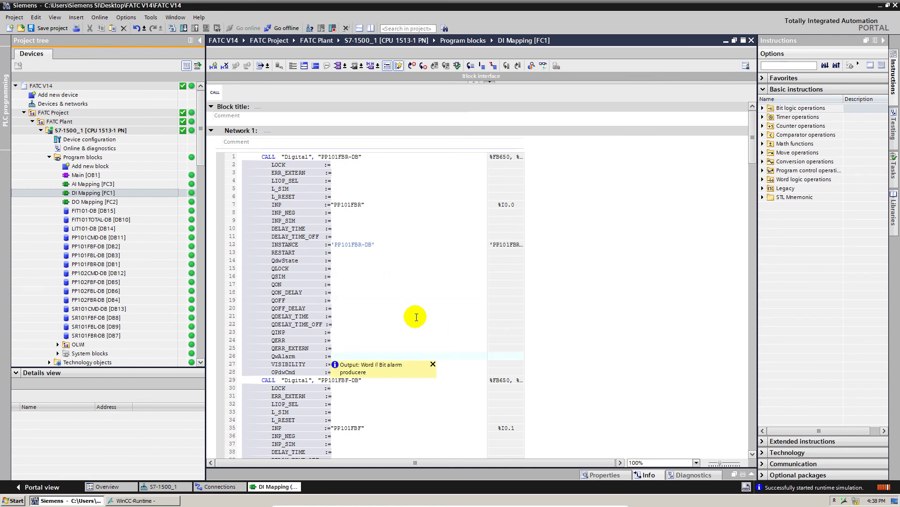
{"action": "left_click", "coordinate": [292, 283]}
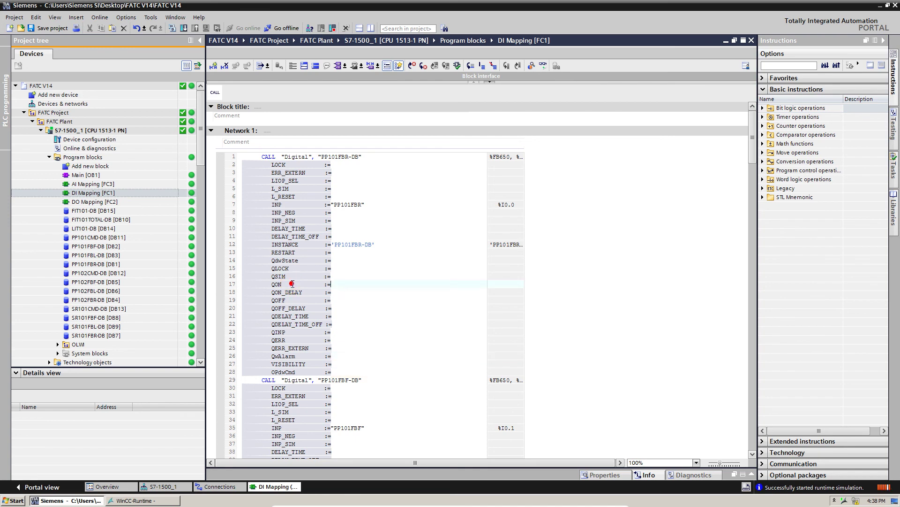
{"action": "left_click", "coordinate": [544, 66]}
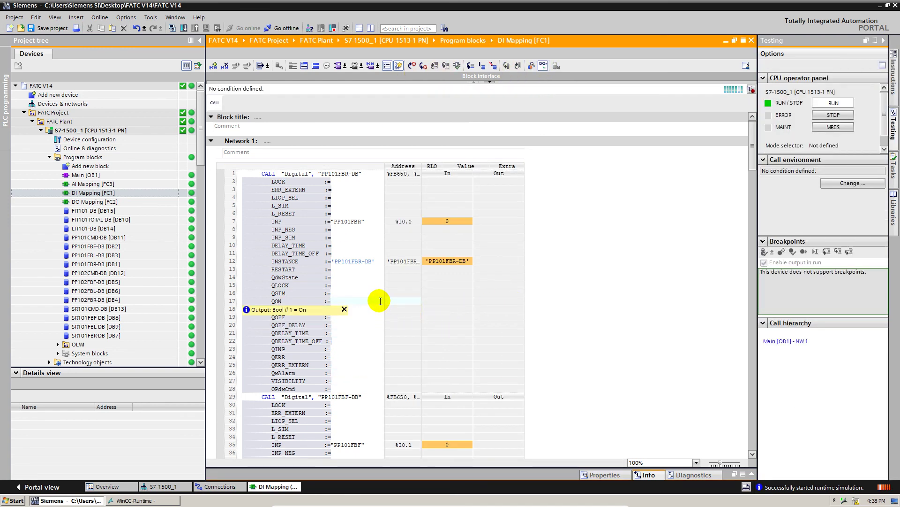
{"action": "left_click", "coordinate": [752, 40]}
Open the PP101FBR-DB [DB1] data block, monitor its values online and select the QON row
{"action": "left_click", "coordinate": [94, 229]}
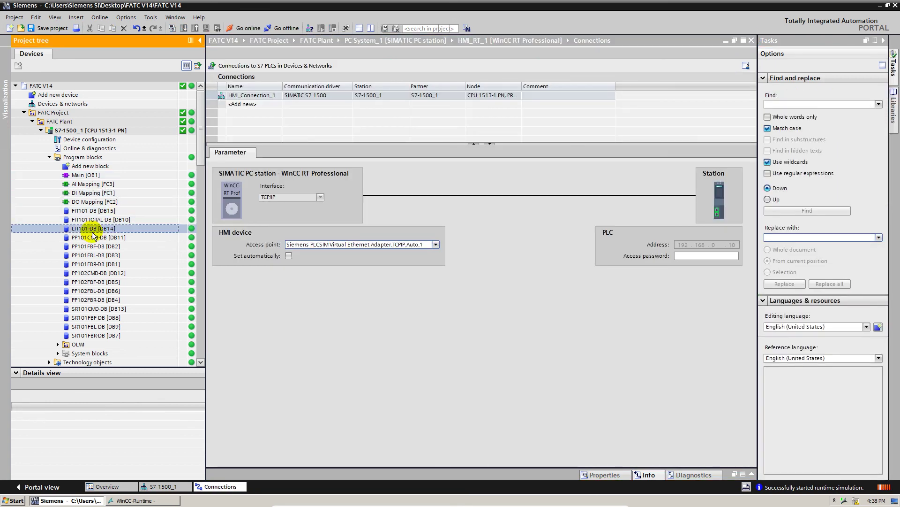
{"action": "double_click", "coordinate": [96, 264]}
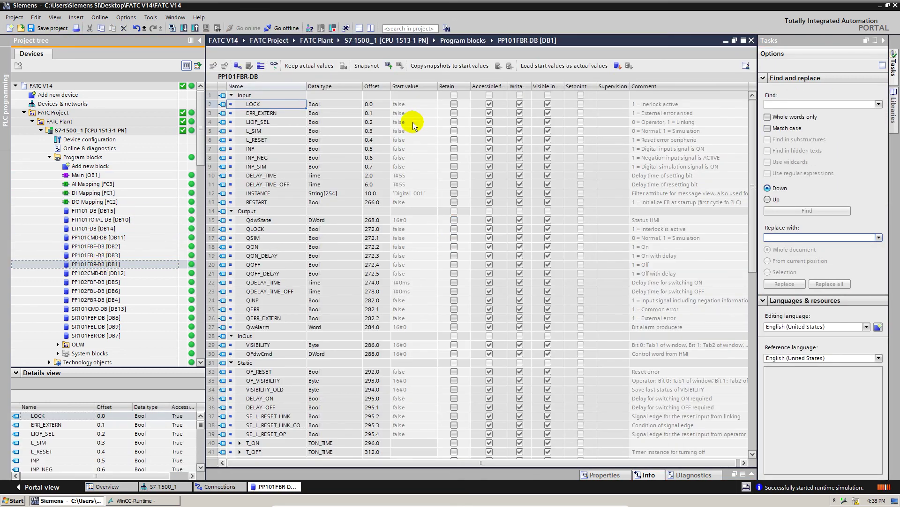
{"action": "left_click", "coordinate": [275, 66]}
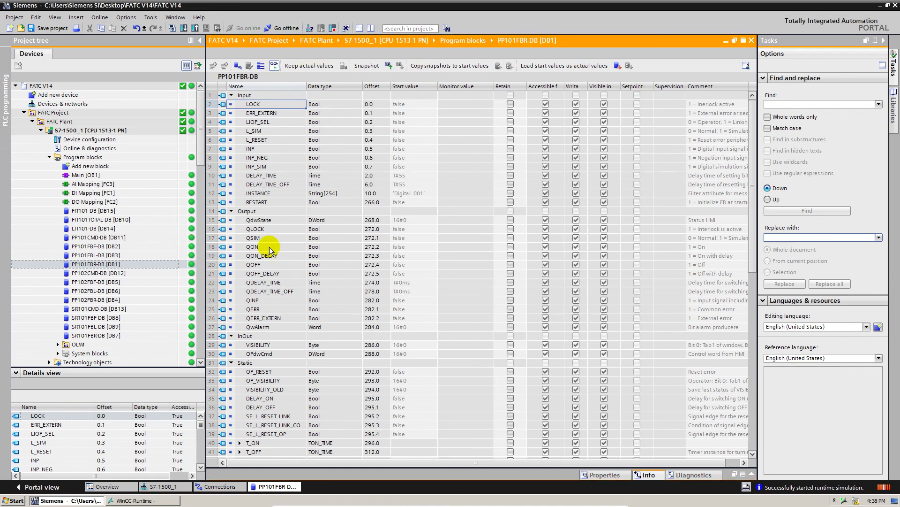
{"action": "left_click", "coordinate": [210, 246]}
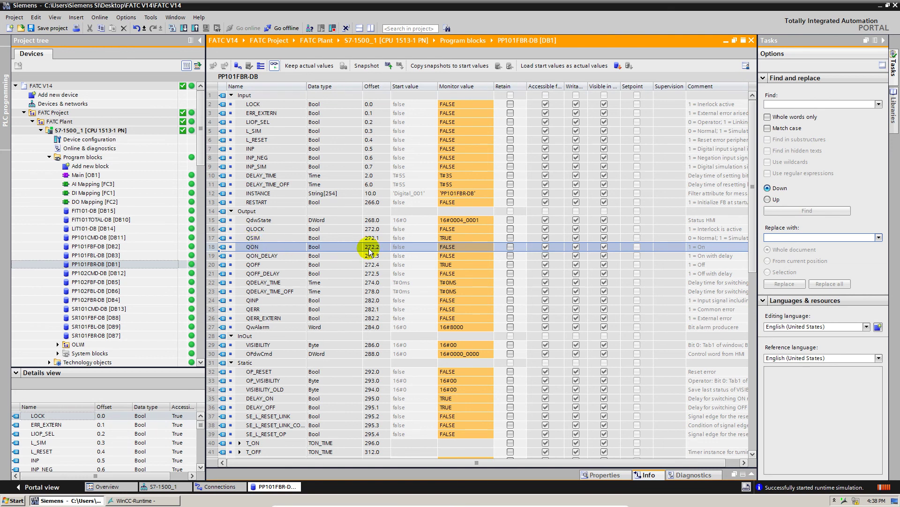
Toggle the simulated signal to 1 in WinCC-Runtime and compare the faceplate with the monitored QON value in PP101FBR-DB
{"action": "left_click", "coordinate": [159, 500]}
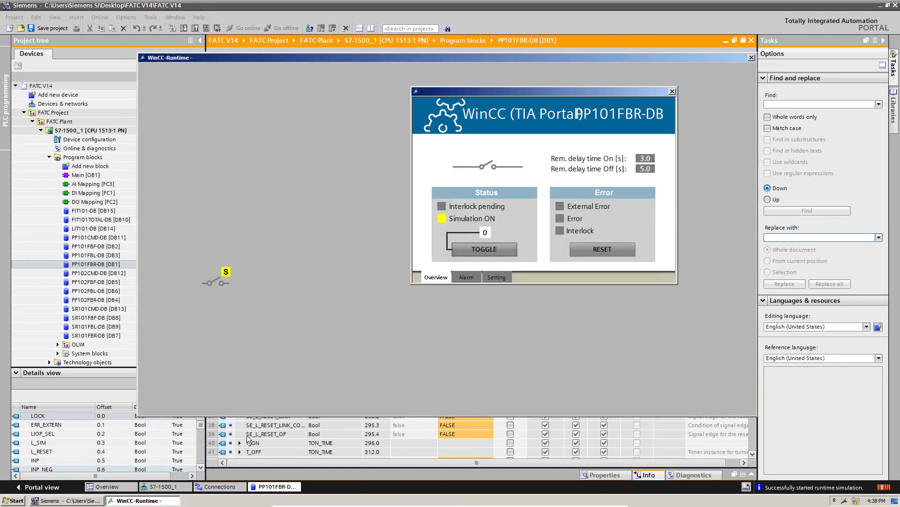
{"action": "left_click", "coordinate": [550, 32]}
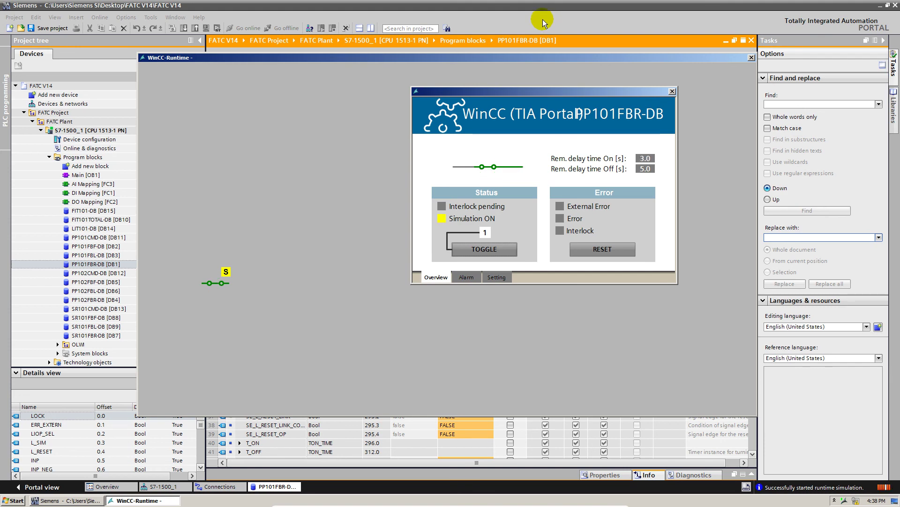
{"action": "left_click", "coordinate": [542, 19]}
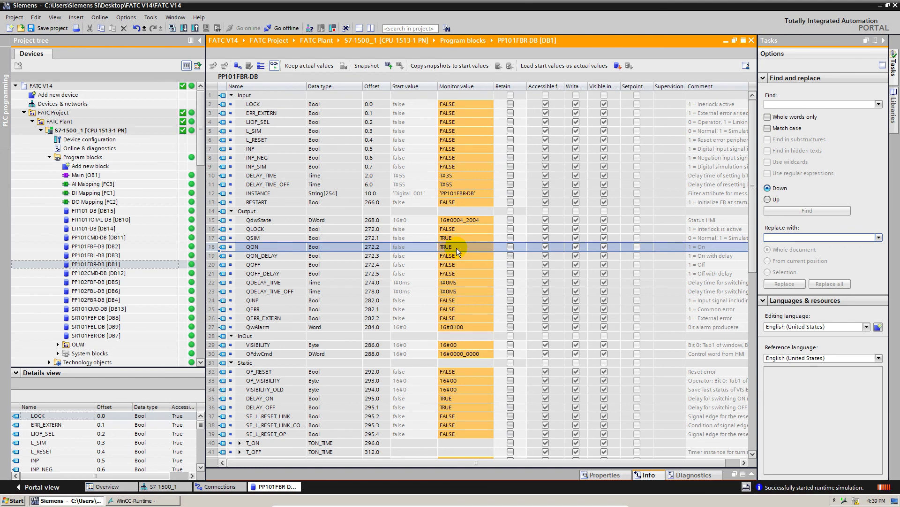
{"action": "left_click", "coordinate": [124, 500]}
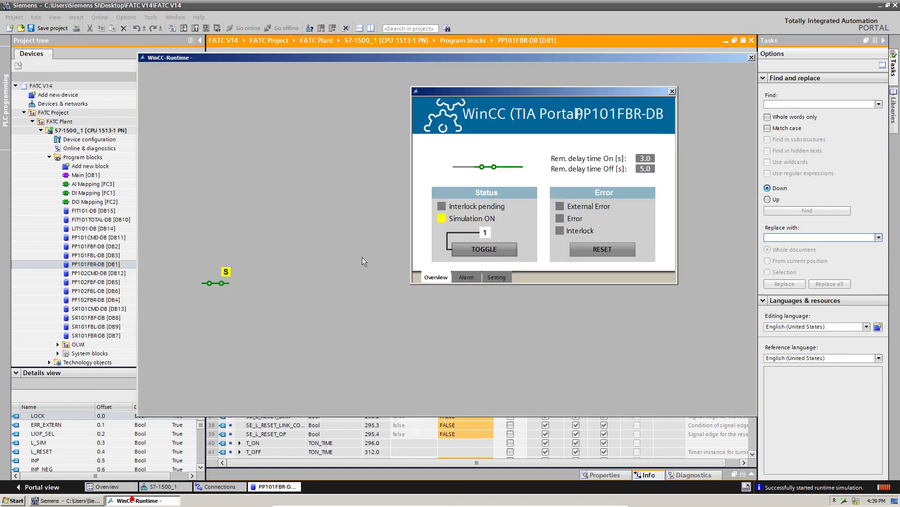
{"action": "left_click", "coordinate": [226, 272]}
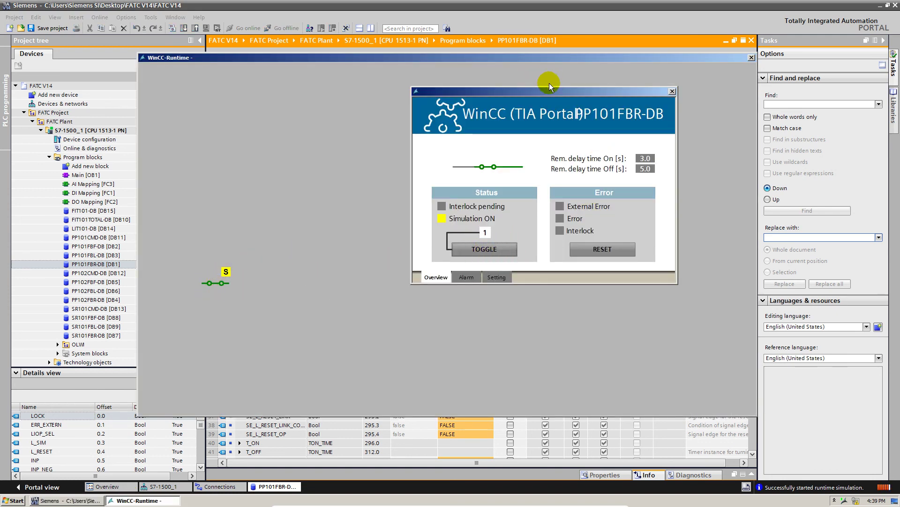
{"action": "left_click", "coordinate": [548, 28]}
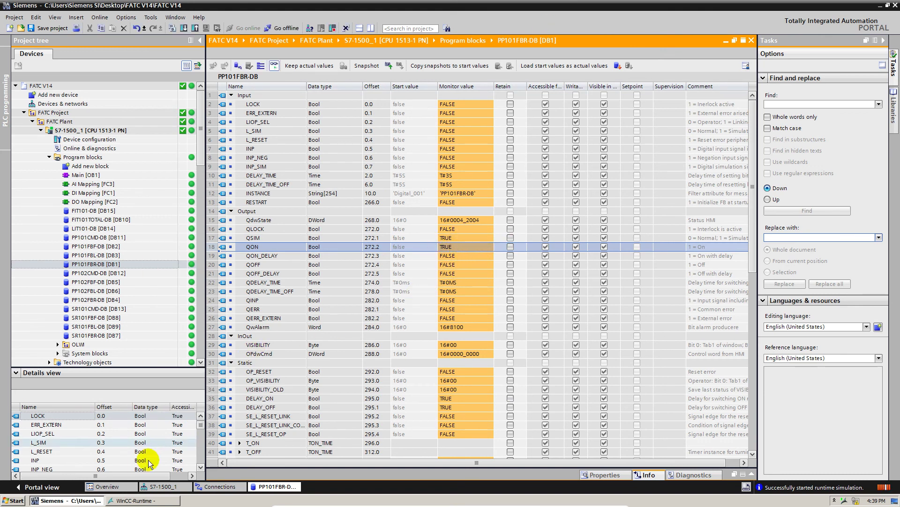
Return to WinCC-Runtime and switch the simulation off on the faceplate's Setting page
{"action": "left_click", "coordinate": [147, 500]}
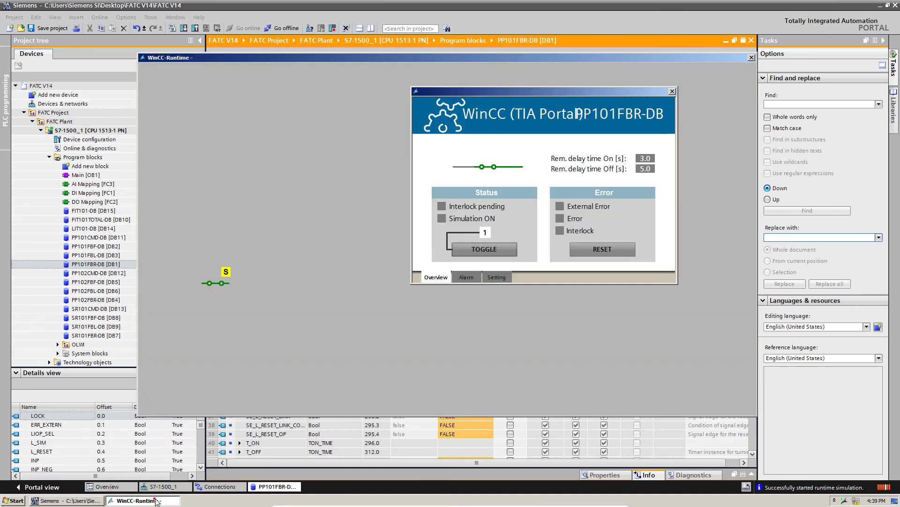
{"action": "left_click", "coordinate": [496, 273]}
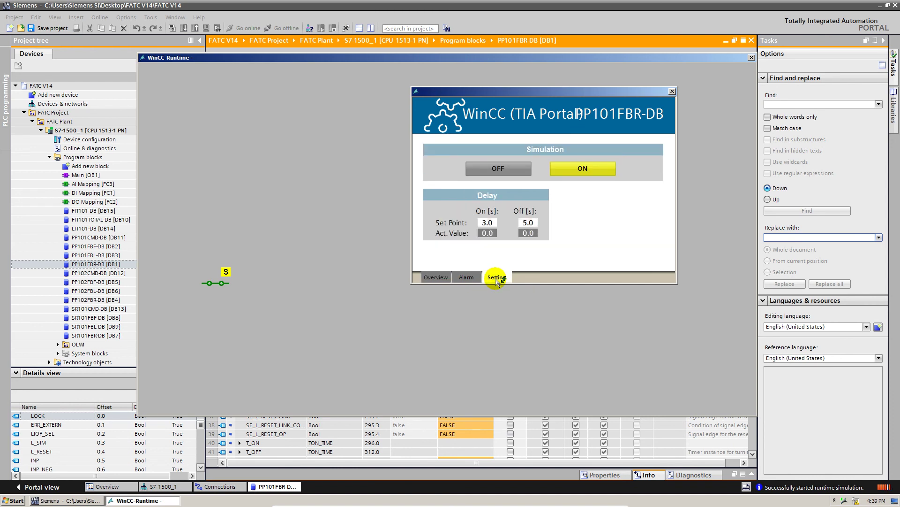
{"action": "left_click", "coordinate": [500, 168]}
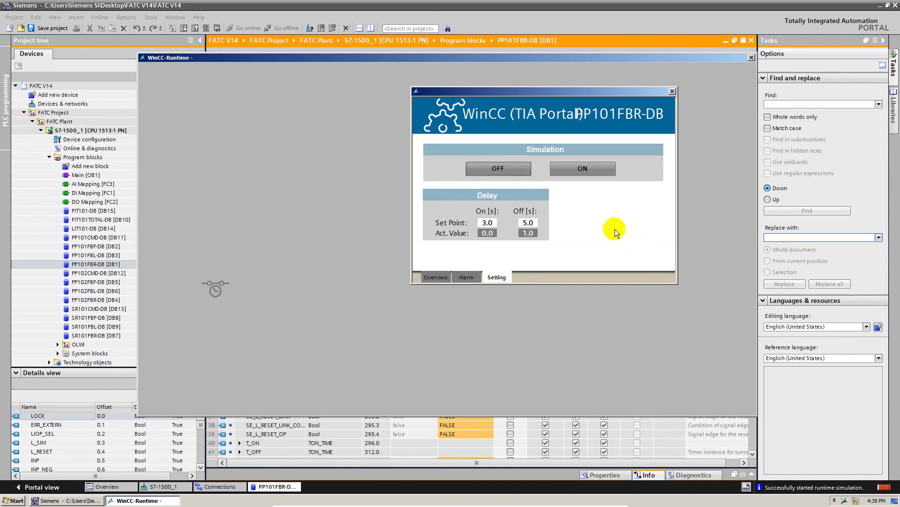
Set both the On and Off delay set points on the faceplate's Setting page to 0.0 s
{"action": "left_click", "coordinate": [488, 222]}
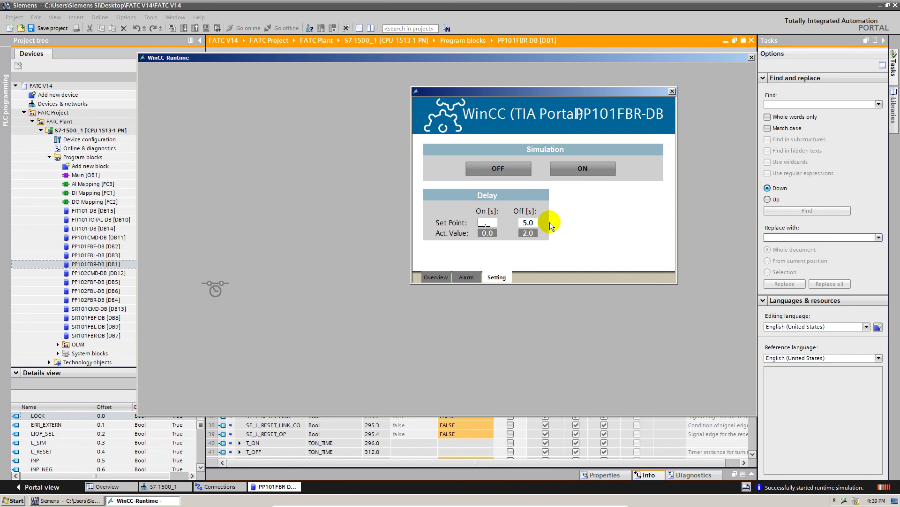
{"action": "type", "text": "0.0"}
{"action": "key", "text": "Return"}
{"action": "left_click", "coordinate": [534, 224]}
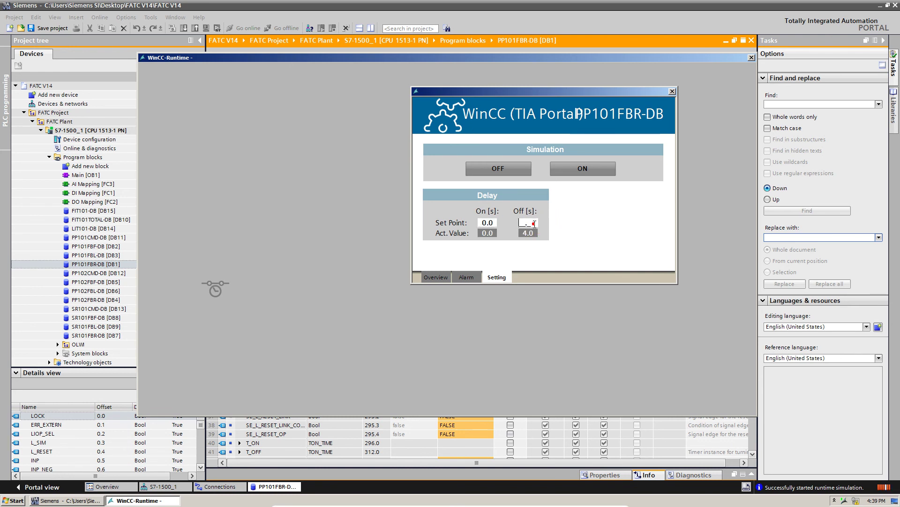
{"action": "type", "text": "0.0"}
{"action": "key", "text": "Return"}
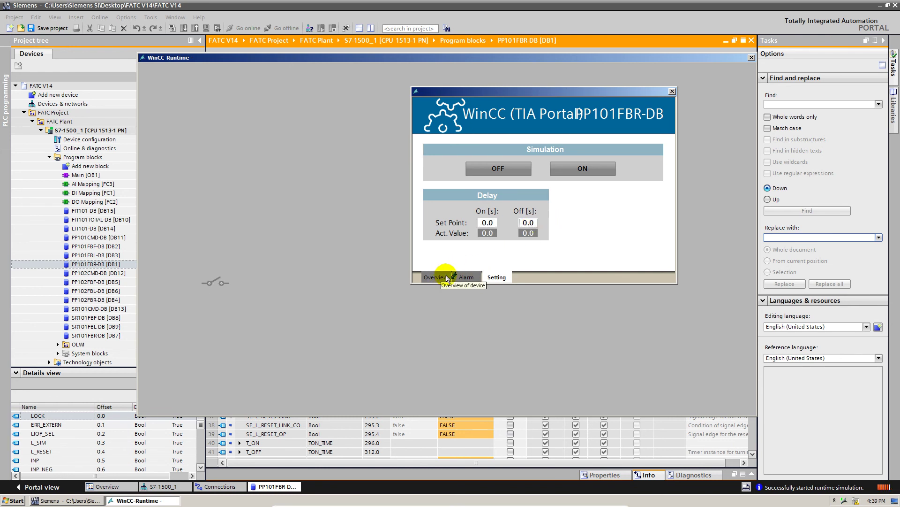
Switch the PP101FBR-DB simulation on from the faceplate's Setting page and check its Alarm page
{"action": "left_click", "coordinate": [465, 277]}
{"action": "left_click", "coordinate": [490, 278]}
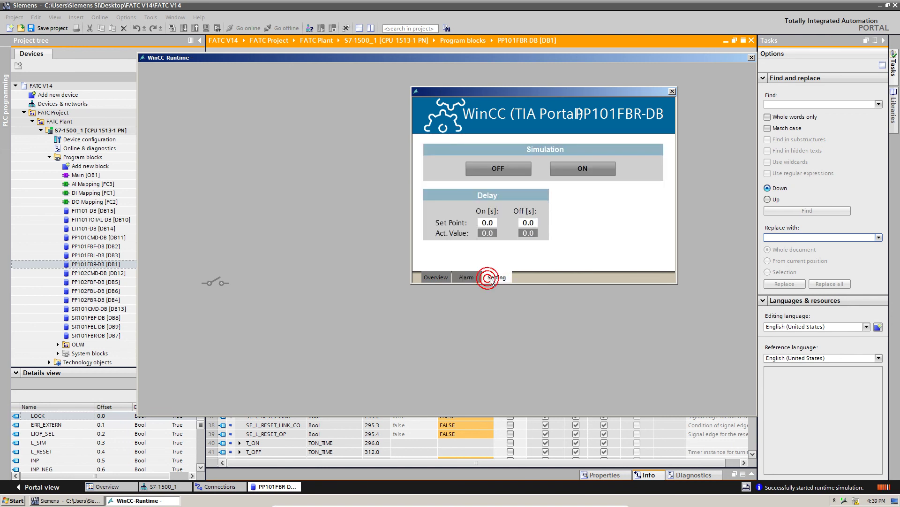
{"action": "left_click", "coordinate": [582, 168]}
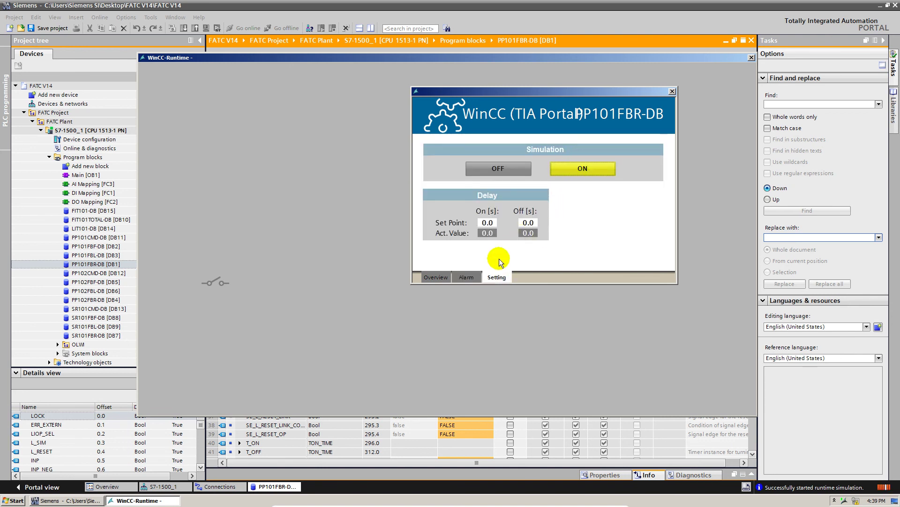
{"action": "left_click", "coordinate": [466, 277]}
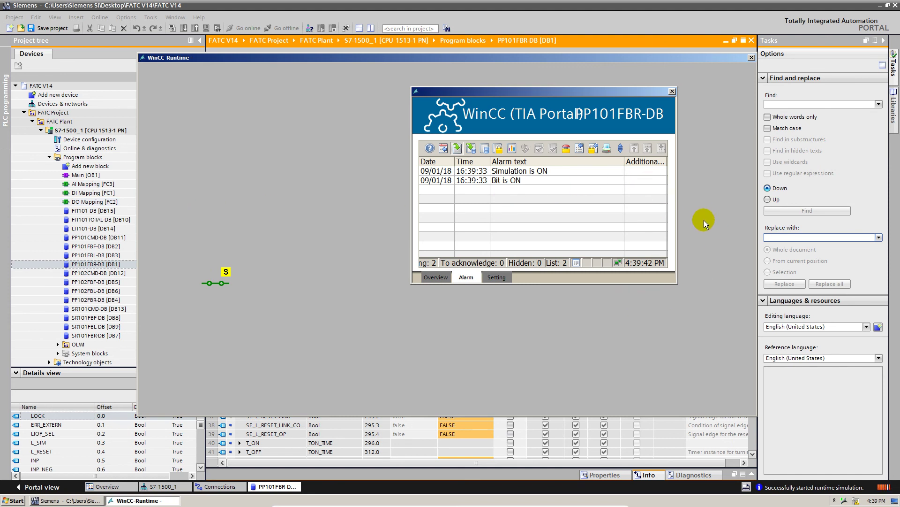
Toggle the simulated signal to 0, check the alarm list, and switch the simulation off on the Setting page
{"action": "left_click", "coordinate": [435, 277]}
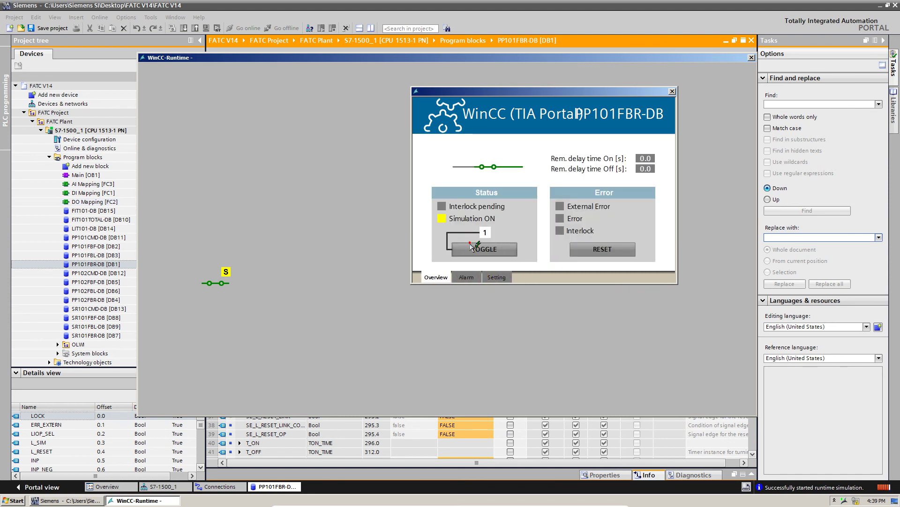
{"action": "left_click", "coordinate": [476, 275]}
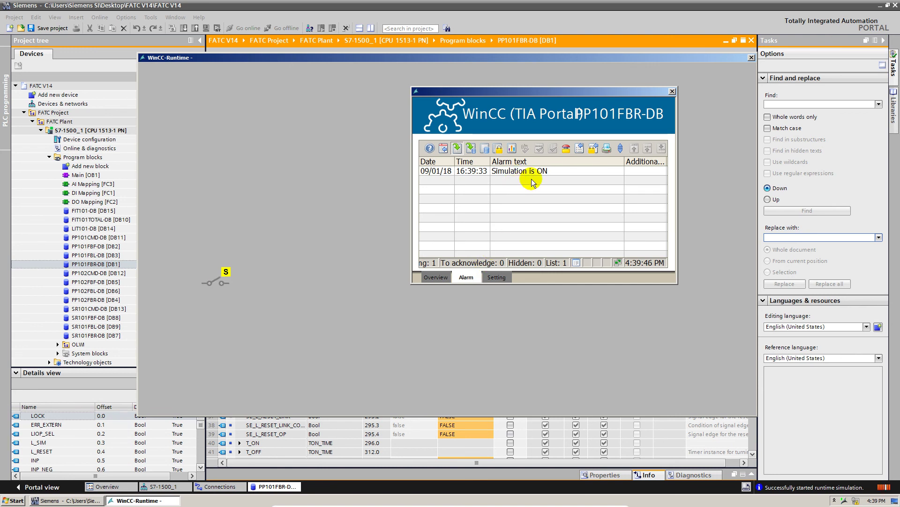
{"action": "left_click", "coordinate": [497, 277]}
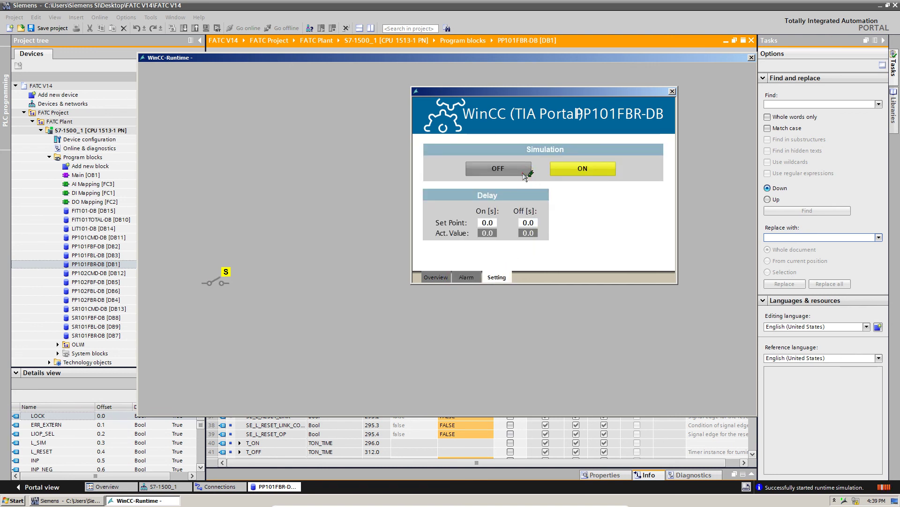
{"action": "left_click", "coordinate": [522, 172]}
Return to TIA Portal and open the Force table in the S7-1500_1 Watch and force tables
{"action": "left_click", "coordinate": [77, 193]}
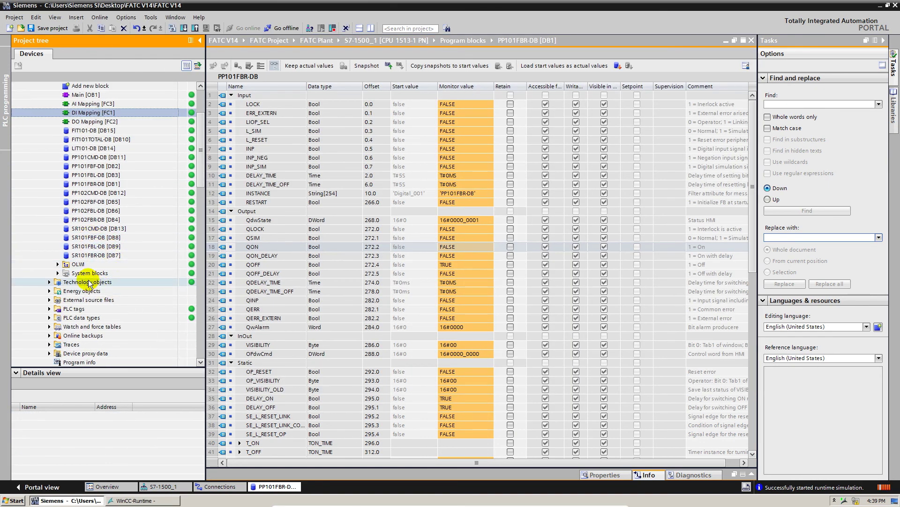
{"action": "scroll", "coordinate": [88, 283], "scroll_direction": "down", "scroll_amount": 1}
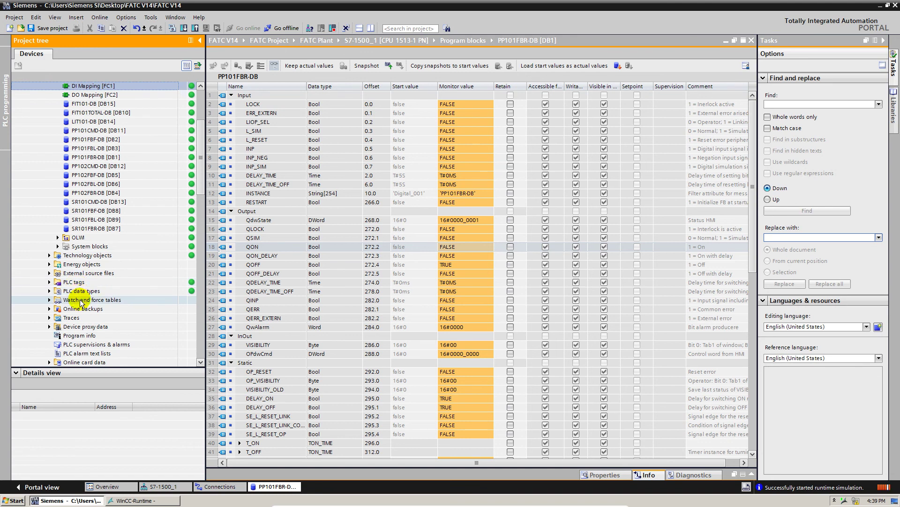
{"action": "left_click", "coordinate": [80, 301]}
{"action": "double_click", "coordinate": [80, 304]}
{"action": "scroll", "coordinate": [89, 296], "scroll_direction": "down", "scroll_amount": 1}
{"action": "left_click", "coordinate": [87, 291]}
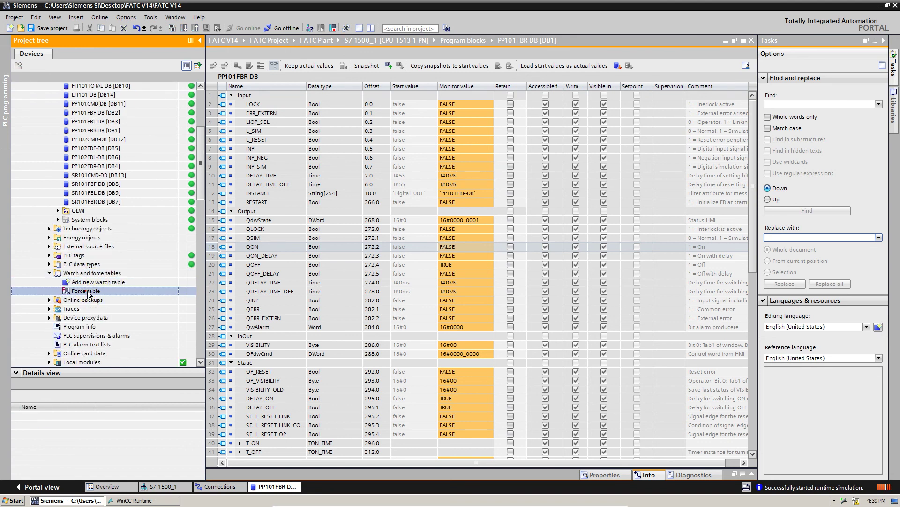
{"action": "double_click", "coordinate": [87, 292]}
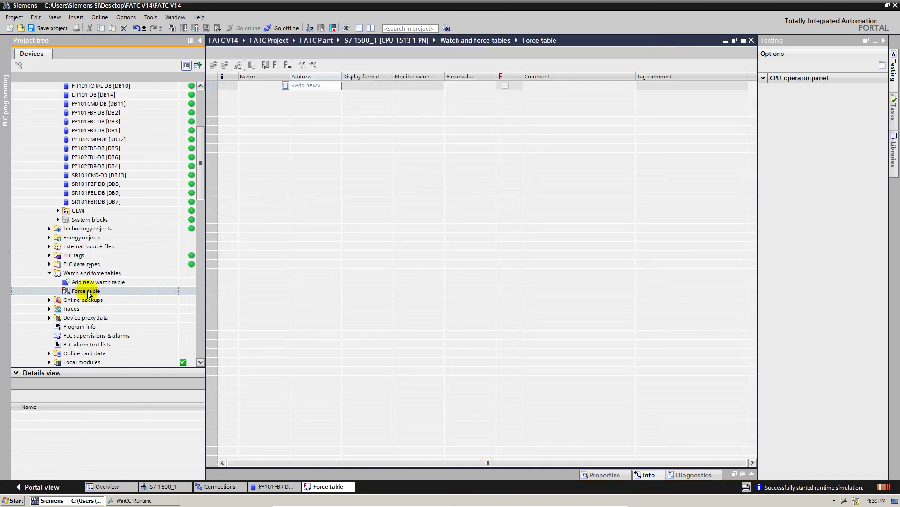
Add the "PP101FBR" input tag (PP101 Run) to the first row of the force table
{"action": "left_click", "coordinate": [311, 87]}
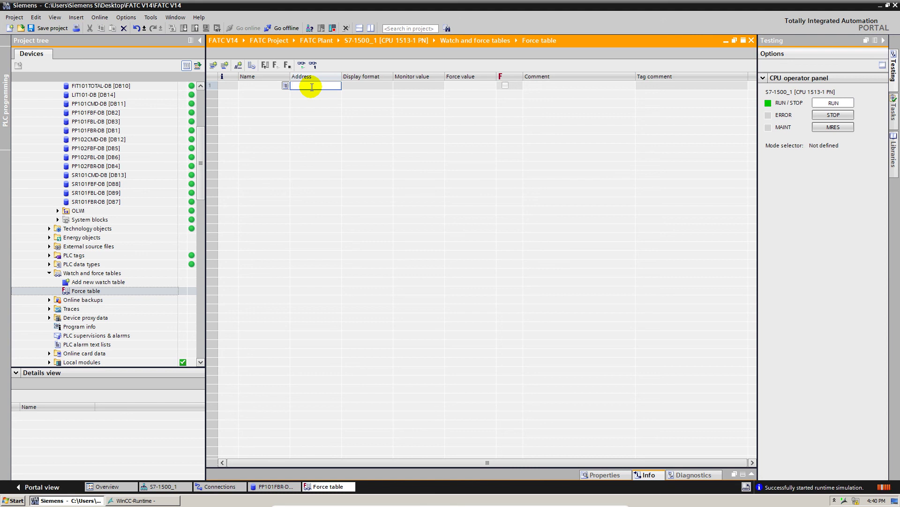
{"action": "left_click", "coordinate": [277, 86]}
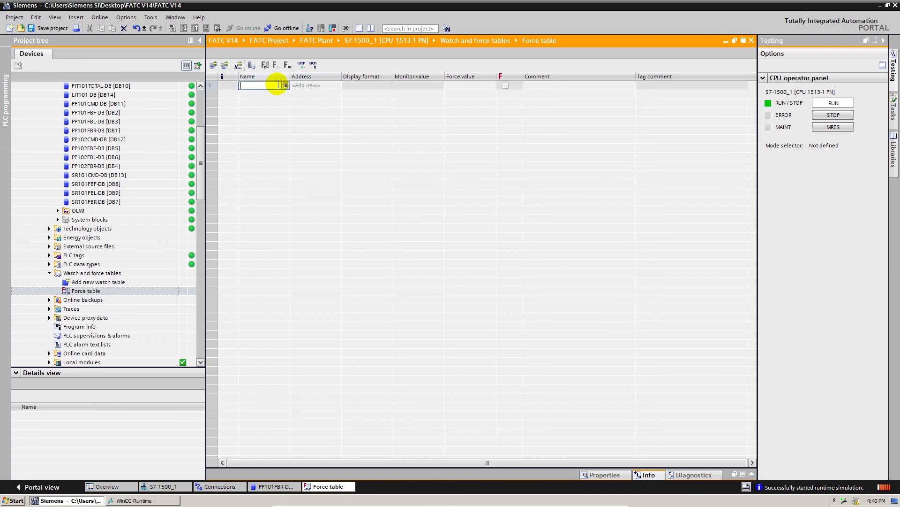
{"action": "type", "text": "PP"}
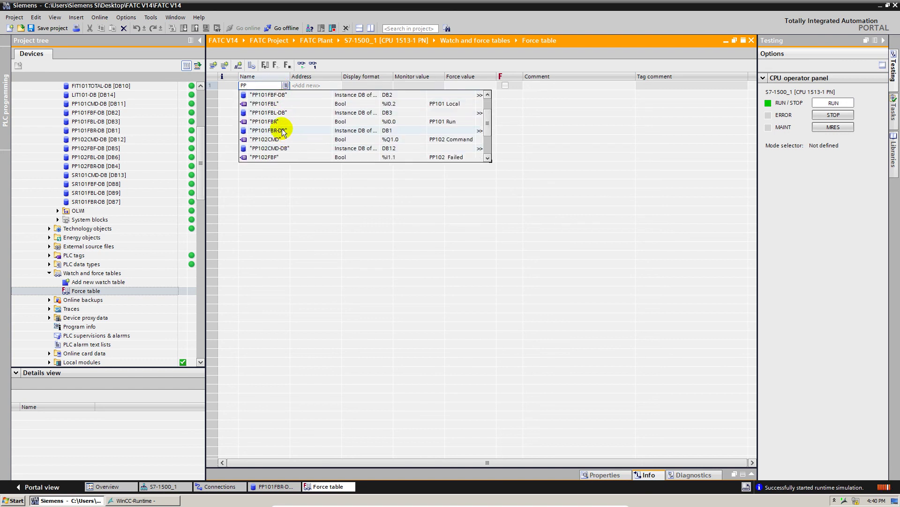
{"action": "left_click", "coordinate": [274, 123]}
{"action": "left_click", "coordinate": [349, 109]}
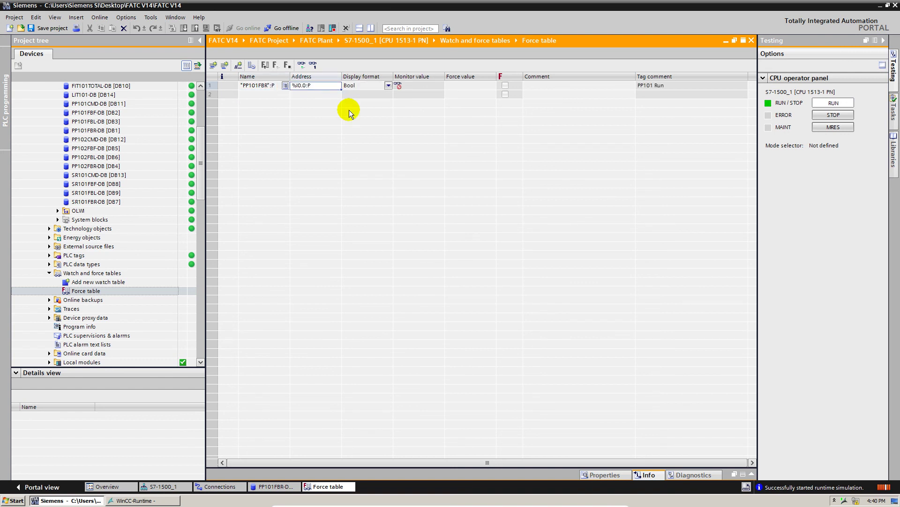
Set the force value of PP101FBR to 1 (TRUE), start forcing the row and confirm
{"action": "left_click", "coordinate": [466, 83]}
{"action": "type", "text": "1"}
{"action": "key", "text": "Return"}
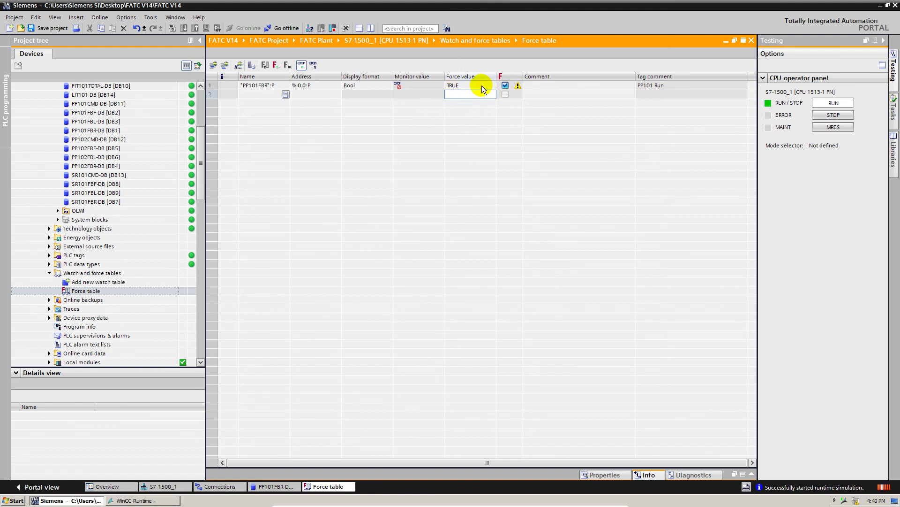
{"action": "left_click", "coordinate": [482, 86]}
{"action": "left_click", "coordinate": [212, 86]}
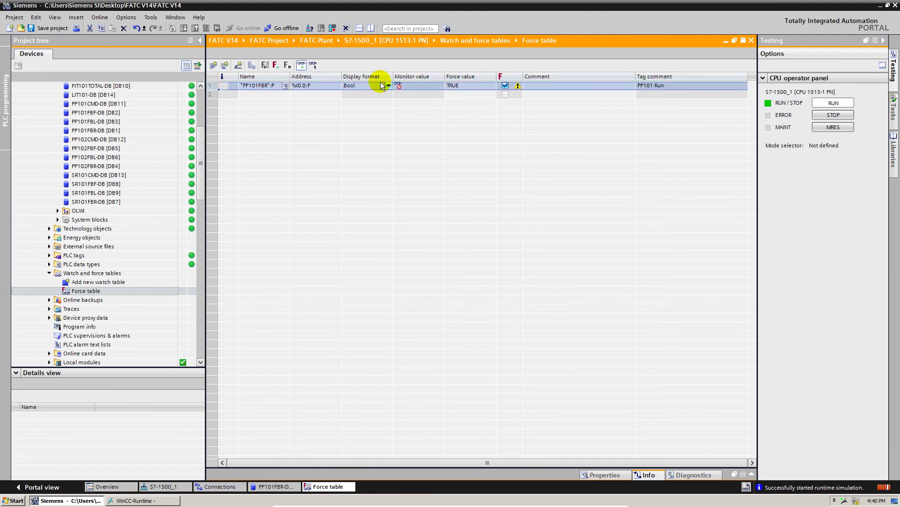
{"action": "left_click", "coordinate": [277, 65]}
{"action": "left_click", "coordinate": [507, 278]}
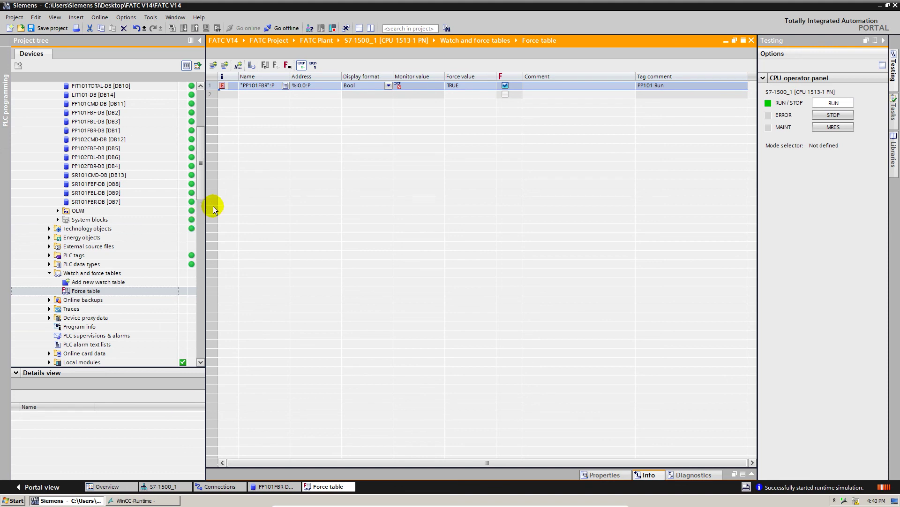
Compare the monitored QON row in PP101FBR-DB with the contact symbol in WinCC-Runtime
{"action": "left_click", "coordinate": [275, 486]}
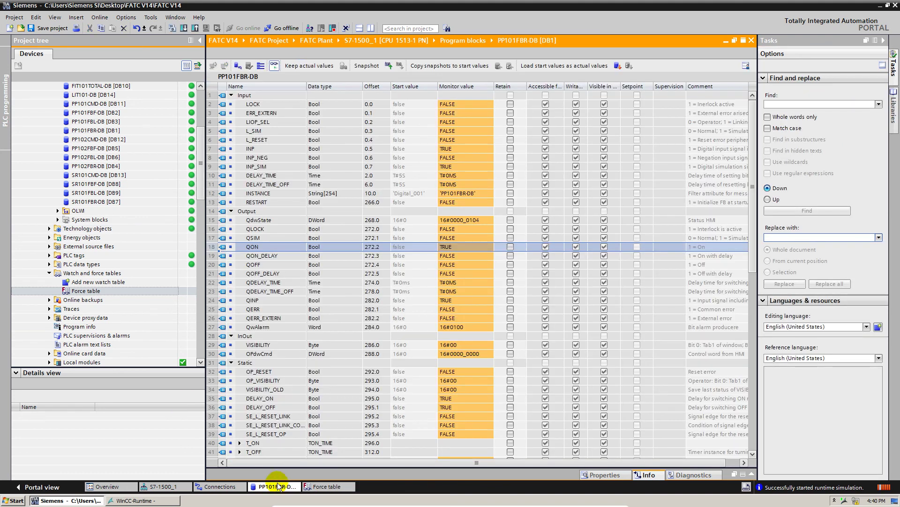
{"action": "left_click", "coordinate": [257, 246]}
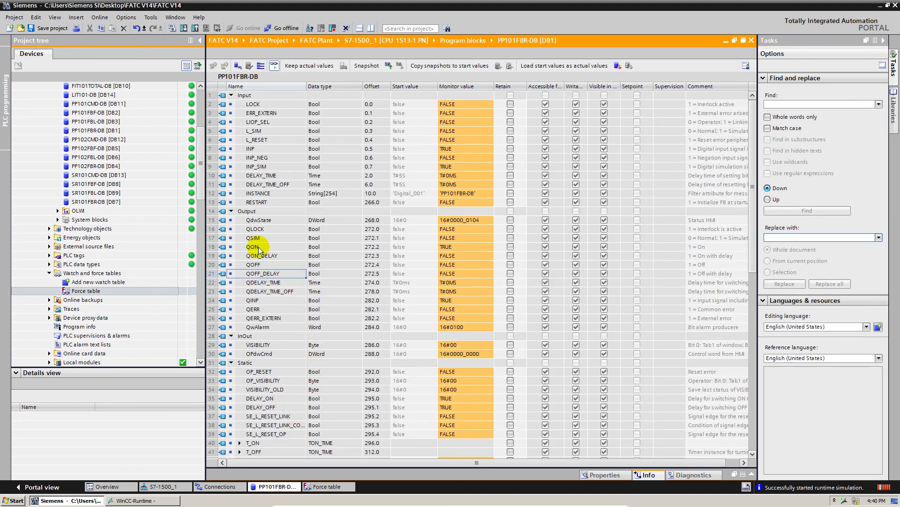
{"action": "left_click", "coordinate": [213, 246]}
{"action": "left_click", "coordinate": [141, 500]}
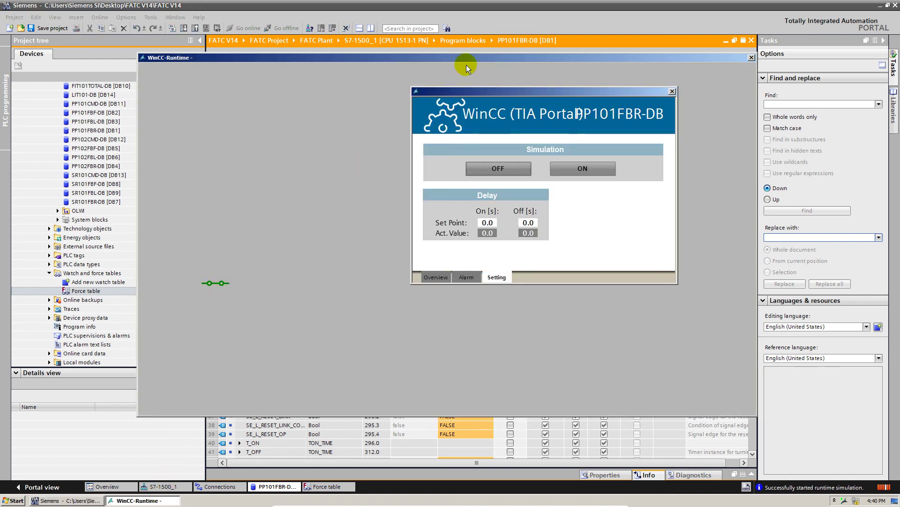
Return to the force table, set PP101FBR's force value to FALSE and replace the current force job
{"action": "left_click", "coordinate": [528, 14]}
{"action": "left_click", "coordinate": [330, 487]}
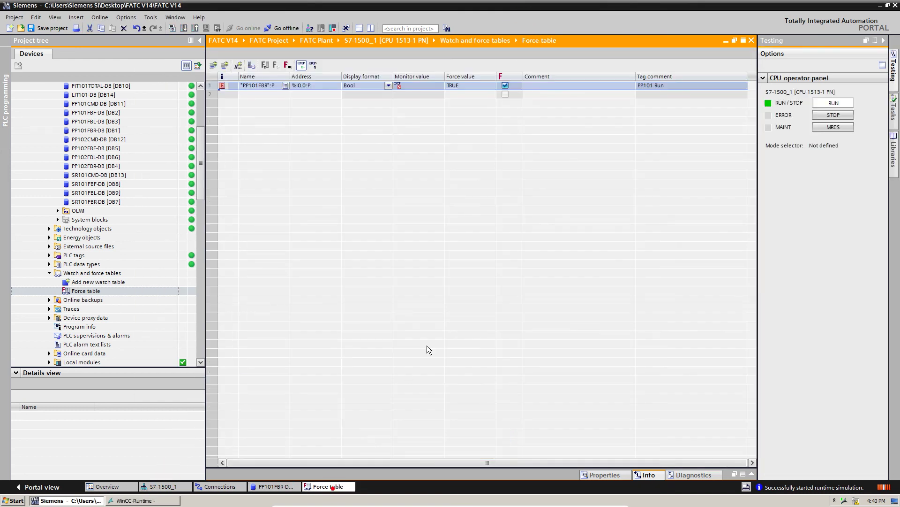
{"action": "double_click", "coordinate": [463, 87]}
{"action": "type", "text": "FALSE"}
{"action": "key", "text": "Return"}
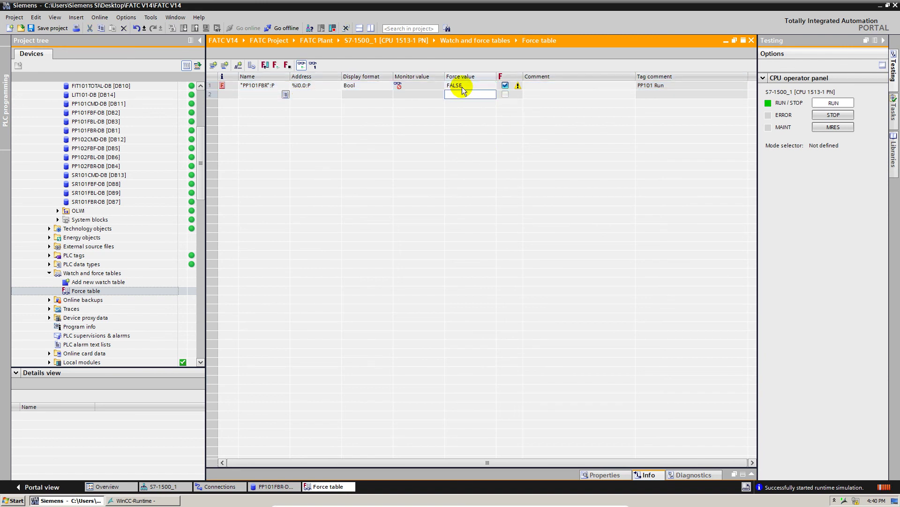
{"action": "left_click", "coordinate": [275, 65]}
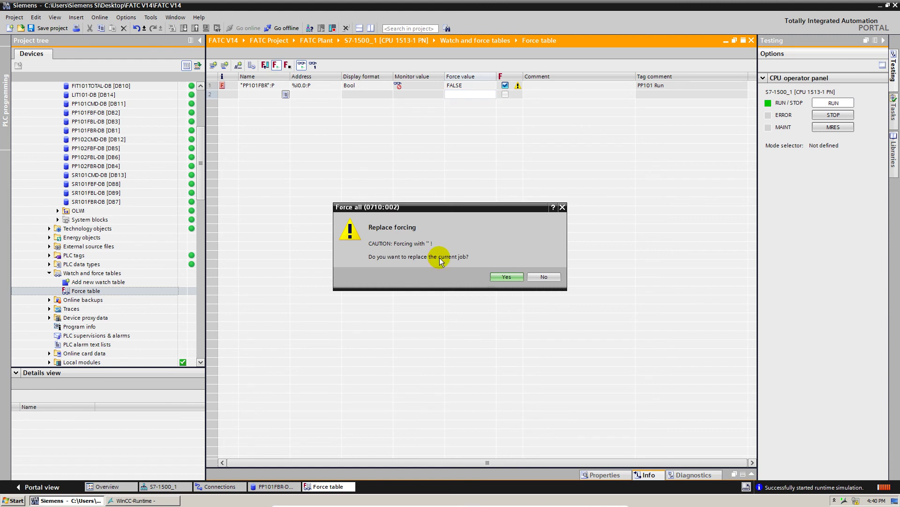
{"action": "left_click", "coordinate": [505, 276]}
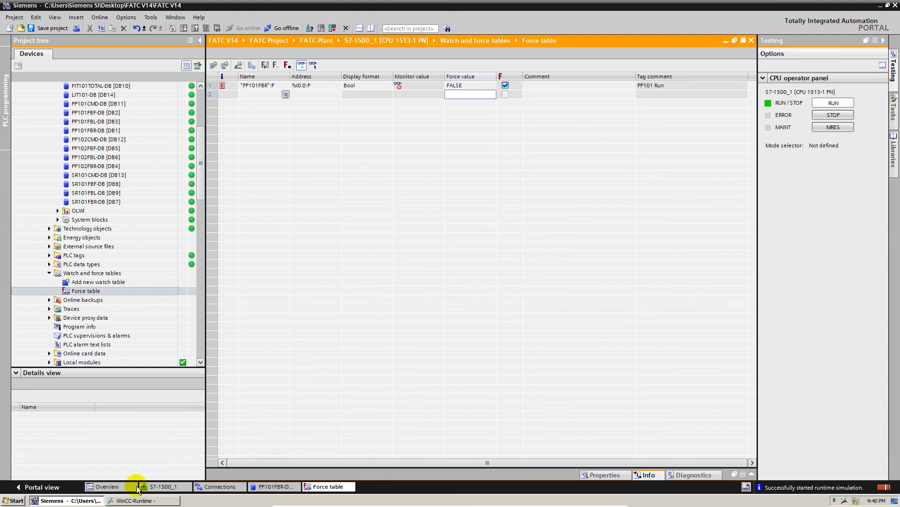
Check the contact symbol in WinCC-Runtime and reposition the PP101FBR-DB faceplate window on the screen
{"action": "left_click", "coordinate": [134, 500]}
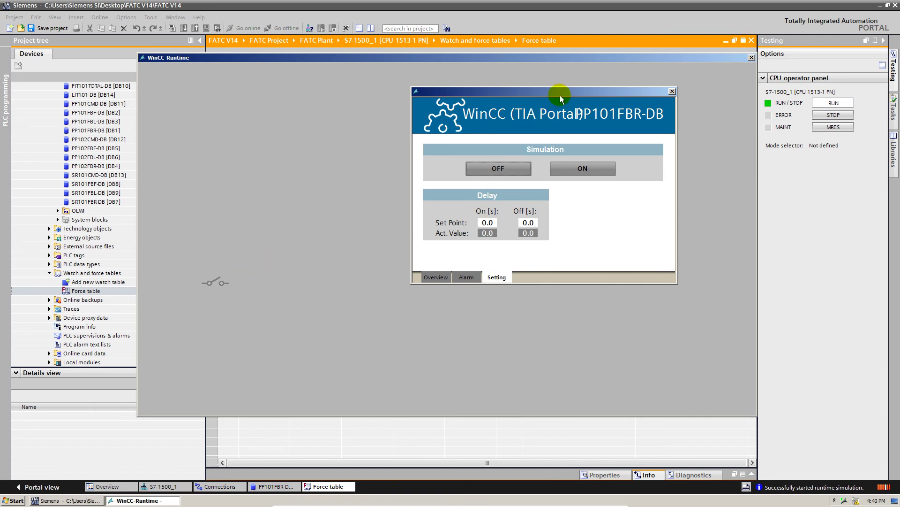
{"action": "left_click_drag", "start_coordinate": [560, 95], "coordinate": [424, 99]}
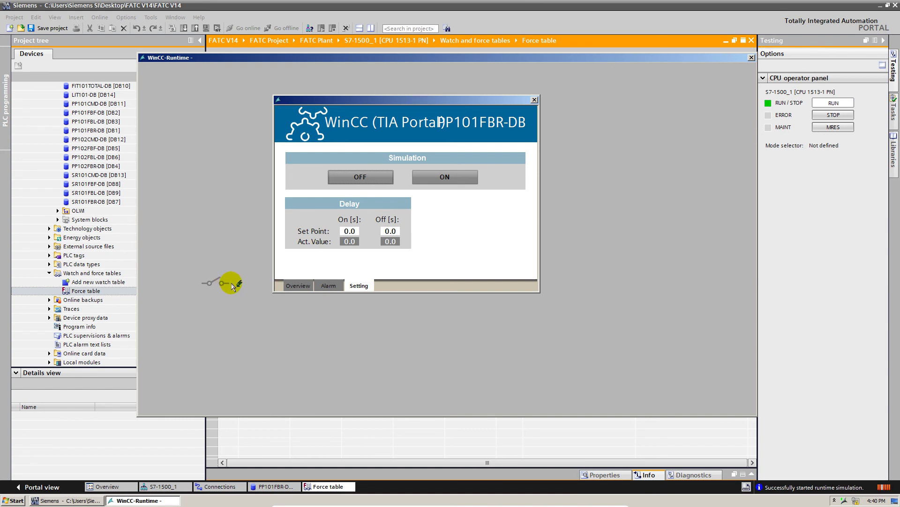
{"action": "left_click_drag", "start_coordinate": [430, 101], "coordinate": [467, 82]}
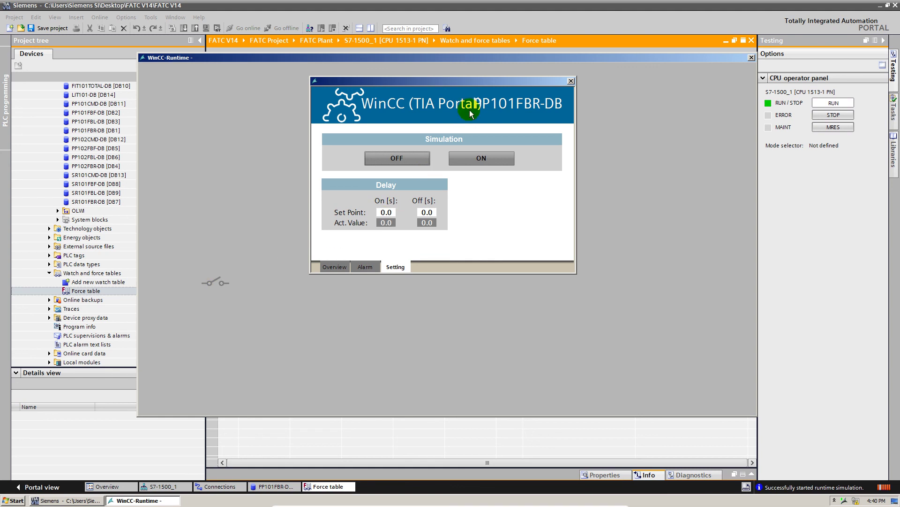
Review the faceplate's Alarm, Overview and Setting pages and leave the WinCC-Runtime window for TIA Portal
{"action": "left_click", "coordinate": [357, 267]}
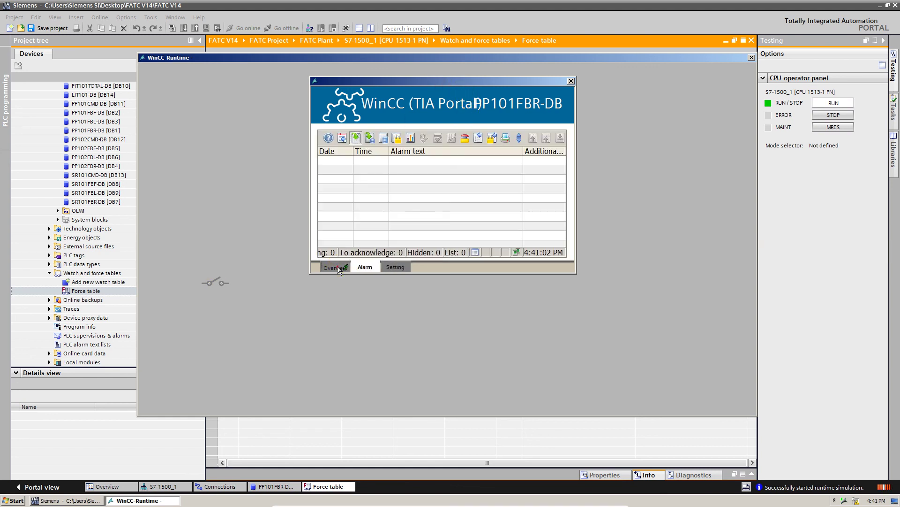
{"action": "left_click", "coordinate": [335, 267]}
{"action": "left_click", "coordinate": [366, 267]}
{"action": "left_click", "coordinate": [396, 268]}
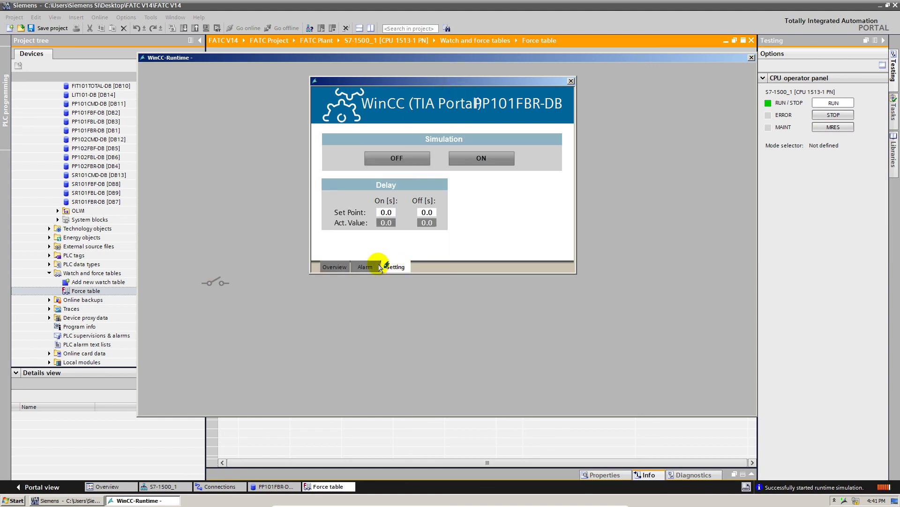
{"action": "left_click", "coordinate": [340, 267]}
{"action": "left_click", "coordinate": [395, 267]}
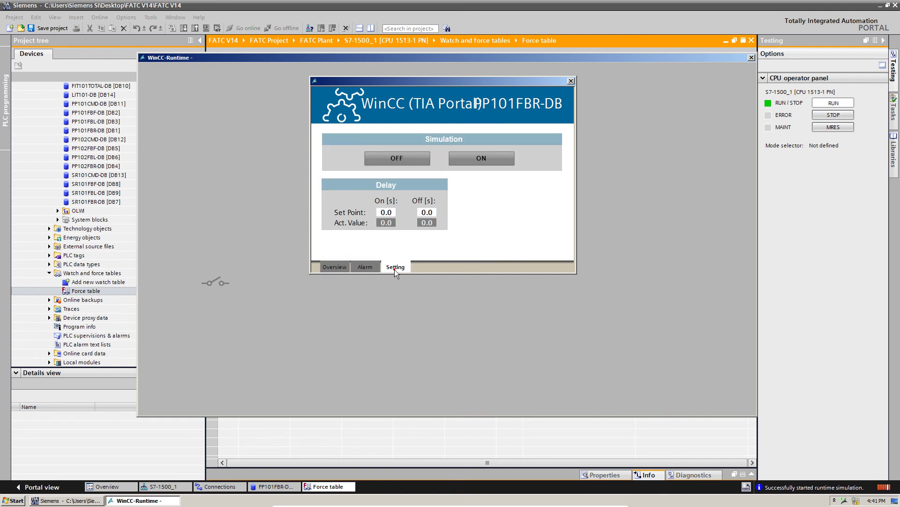
{"action": "left_click", "coordinate": [336, 270]}
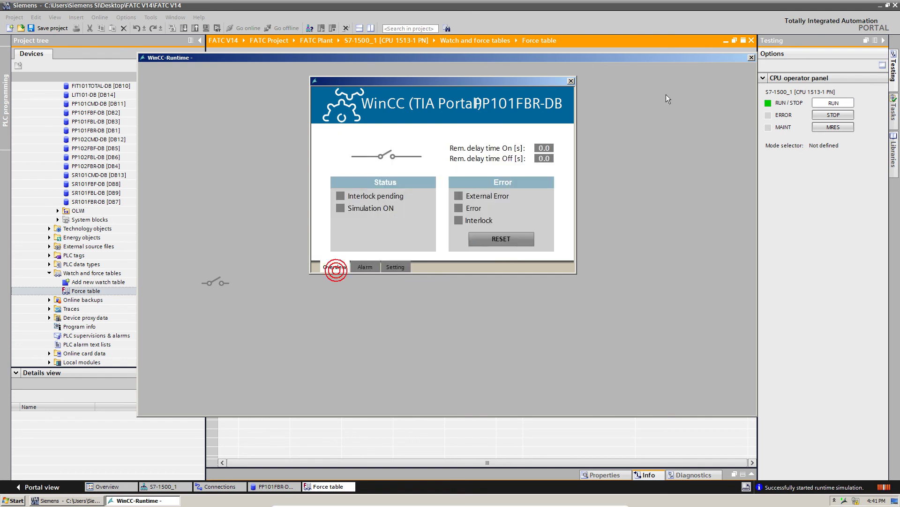
{"action": "left_click", "coordinate": [751, 57]}
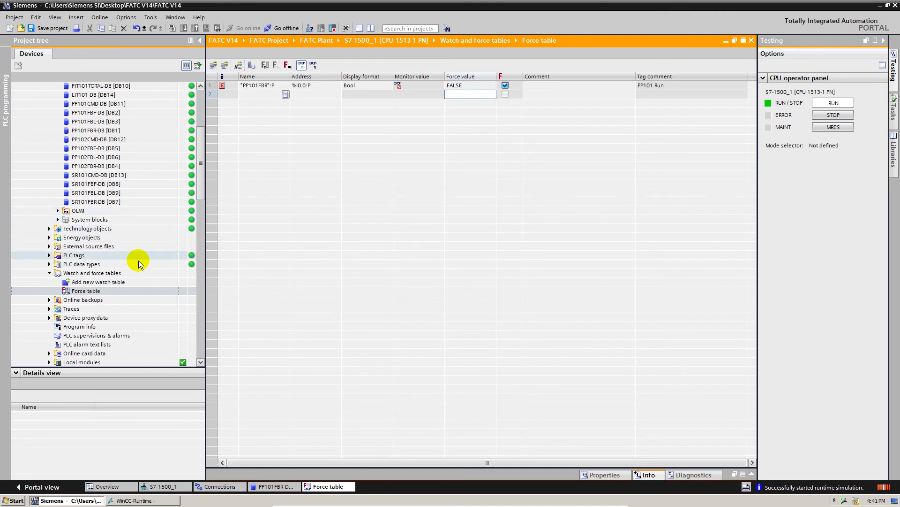
Copy the ANALOGUE type folder from the project library into the Screens folder of HMI_RT_1
{"action": "left_click", "coordinate": [134, 264]}
{"action": "scroll", "coordinate": [134, 261], "scroll_direction": "down", "scroll_amount": 6}
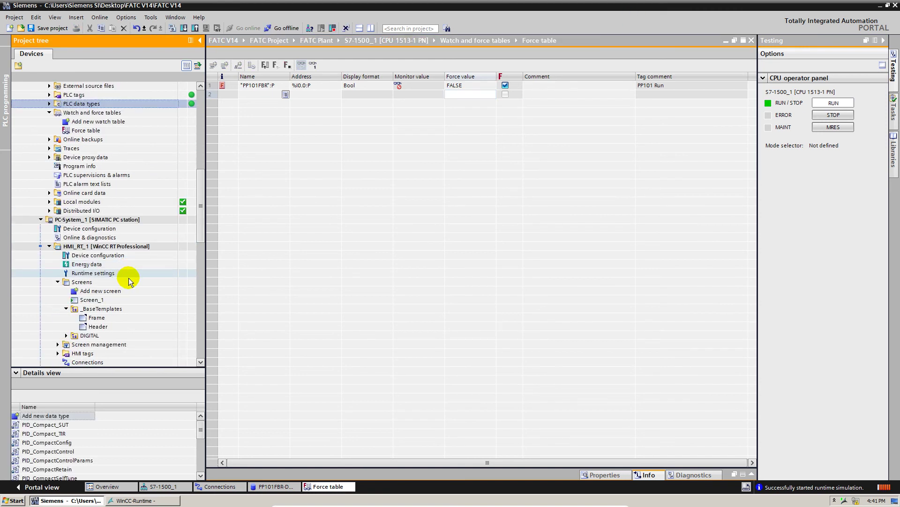
{"action": "left_click", "coordinate": [114, 308]}
{"action": "scroll", "coordinate": [114, 308], "scroll_direction": "down", "scroll_amount": 1}
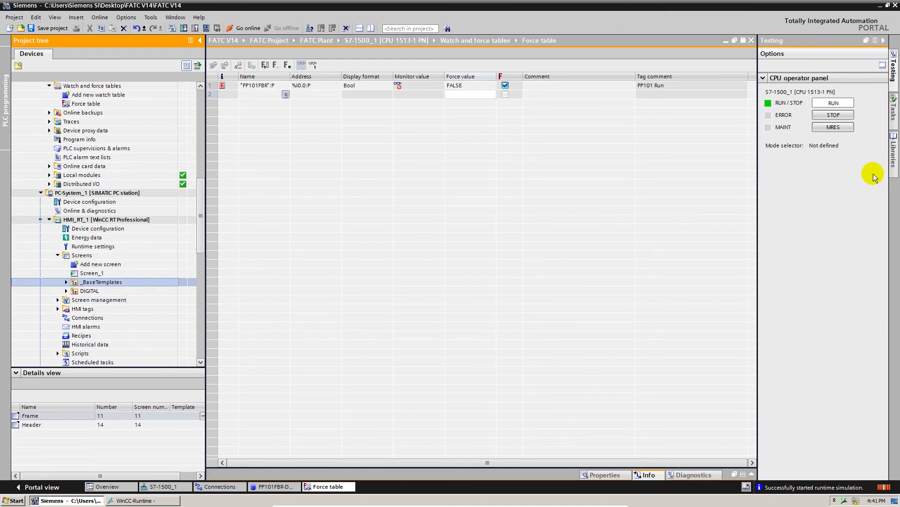
{"action": "left_click", "coordinate": [894, 155]}
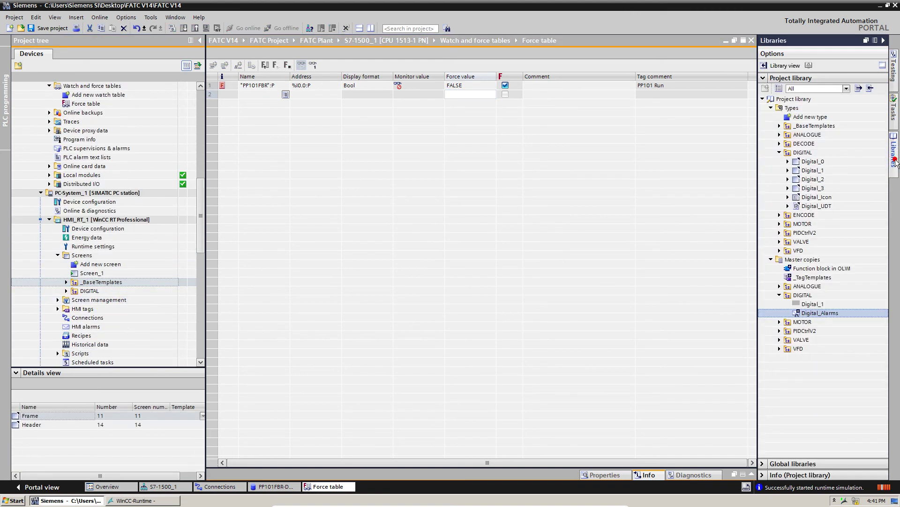
{"action": "double_click", "coordinate": [803, 153]}
{"action": "left_click_drag", "start_coordinate": [807, 135], "coordinate": [125, 260]}
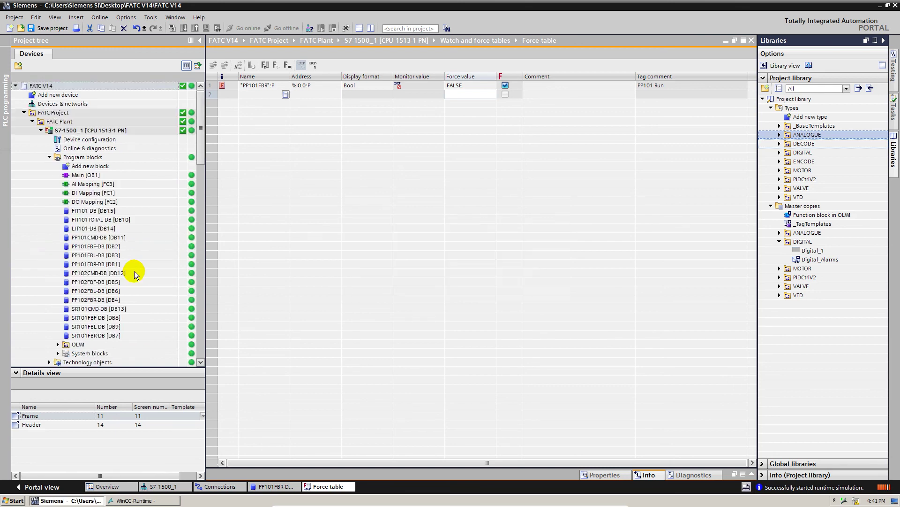
Open the Analogue_1 screen from the ANALOGUE folder under HMI_RT_1 and examine its value and error sections
{"action": "scroll", "coordinate": [111, 300], "scroll_direction": "down", "scroll_amount": 3}
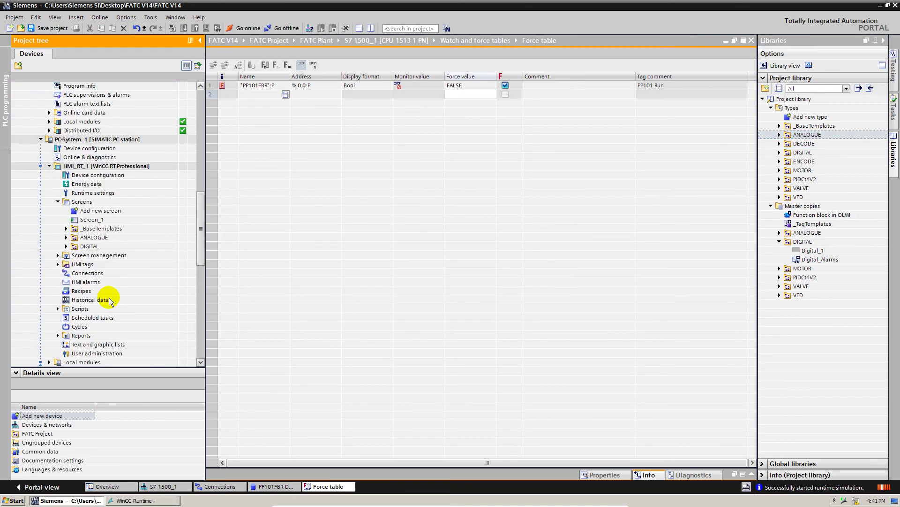
{"action": "double_click", "coordinate": [94, 237]}
{"action": "double_click", "coordinate": [104, 256]}
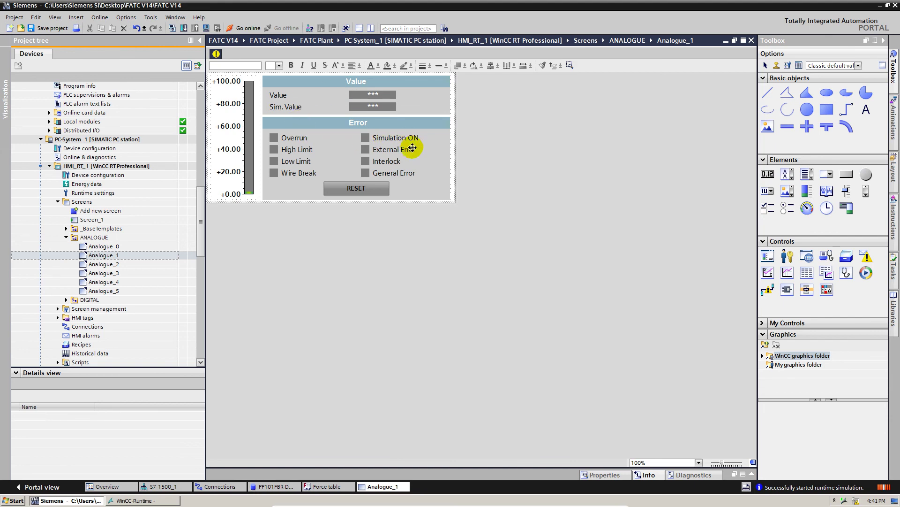
{"action": "scroll", "coordinate": [315, 151], "scroll_direction": "up", "scroll_amount": 5}
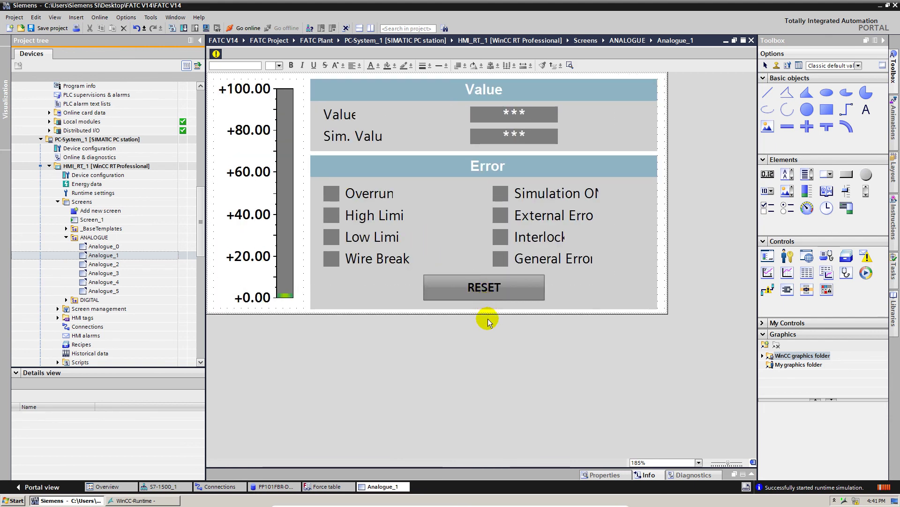
{"action": "scroll", "coordinate": [413, 216], "scroll_direction": "down", "scroll_amount": 2}
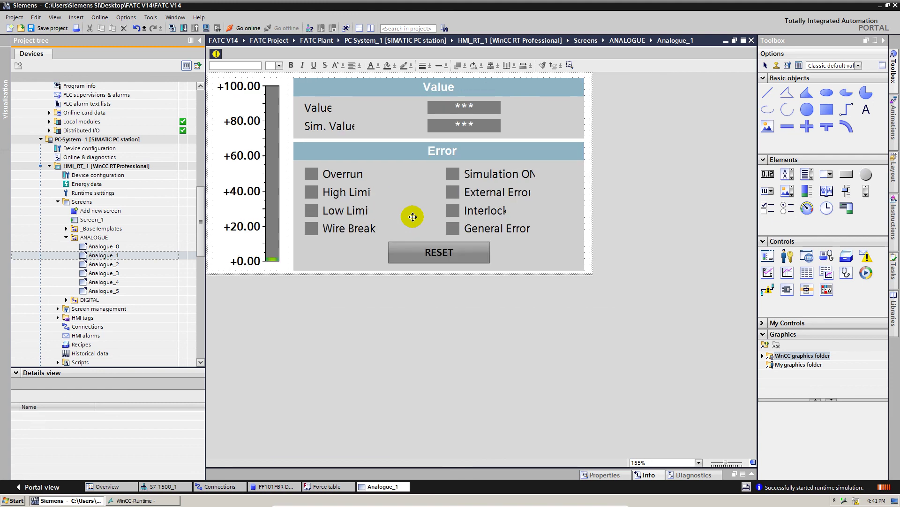
{"action": "scroll", "coordinate": [413, 216], "scroll_direction": "up", "scroll_amount": 2}
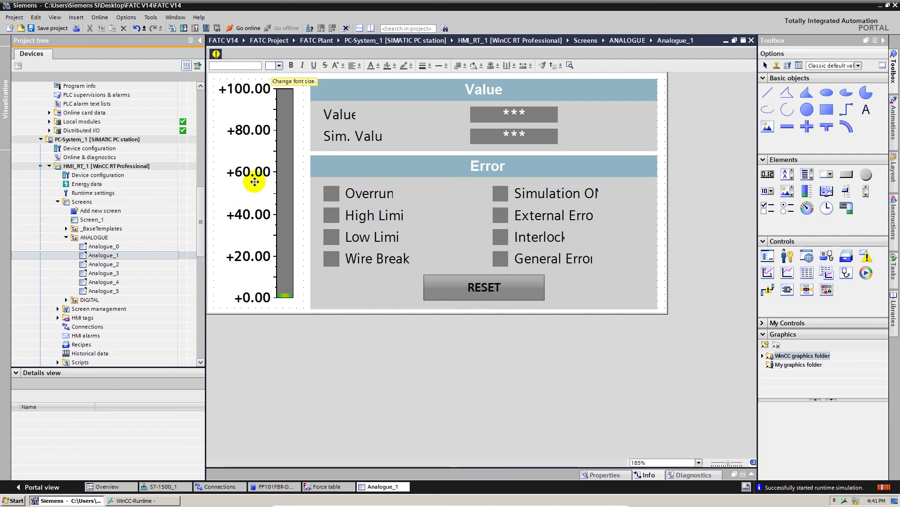
Open the Analogue_2 and Analogue_3 screens and examine their alarm table and trend view
{"action": "double_click", "coordinate": [126, 266]}
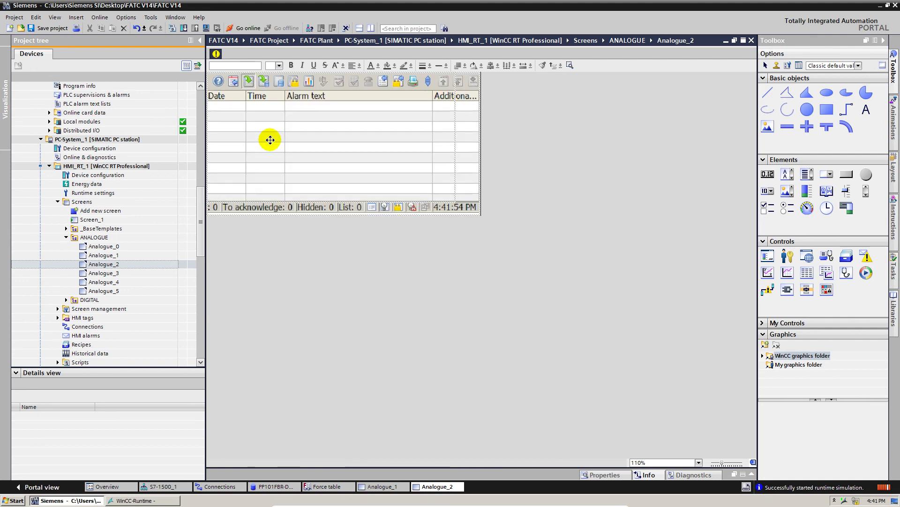
{"action": "scroll", "coordinate": [270, 140], "scroll_direction": "up", "scroll_amount": 1}
{"action": "scroll", "coordinate": [270, 141], "scroll_direction": "up", "scroll_amount": 1}
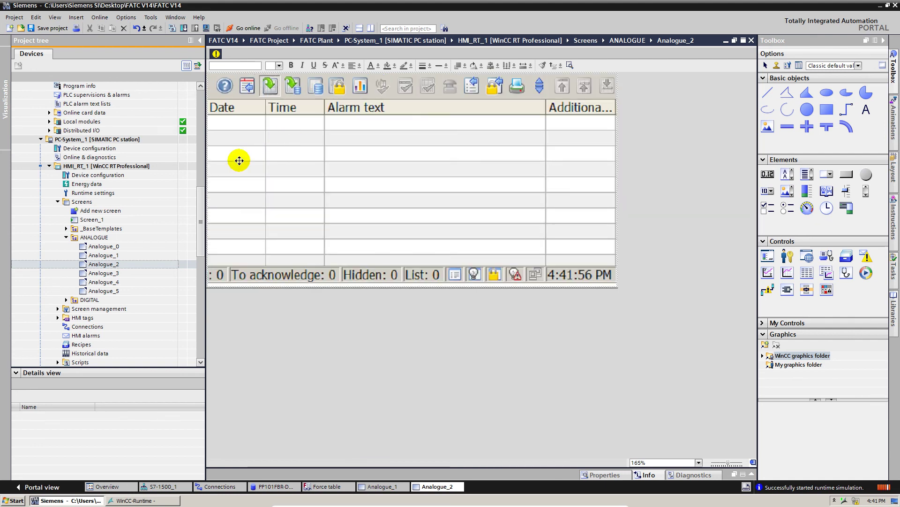
{"action": "double_click", "coordinate": [114, 273]}
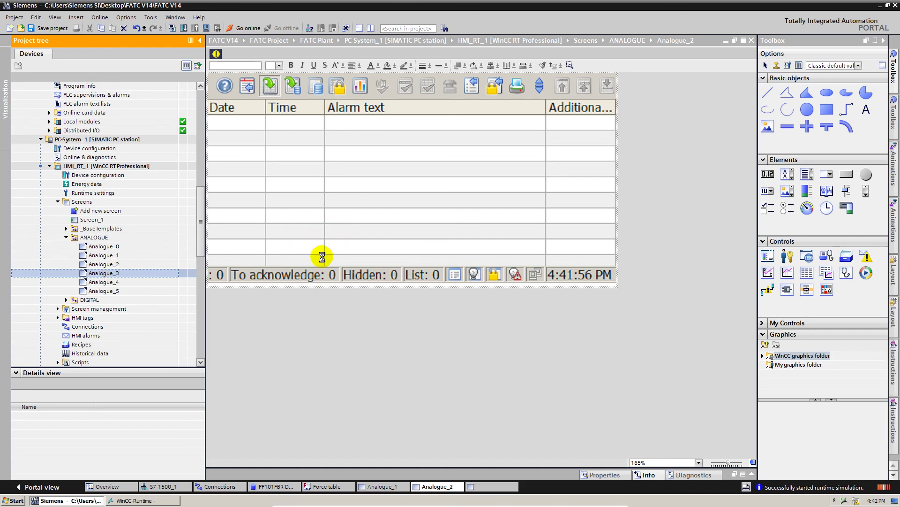
{"action": "scroll", "coordinate": [248, 98], "scroll_direction": "up", "scroll_amount": 3}
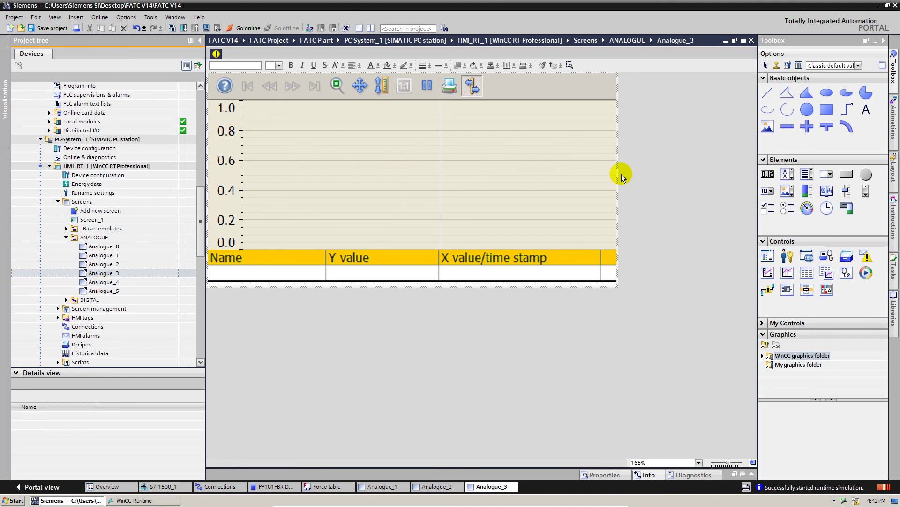
Open the Analogue_4 and Analogue_5 screens and examine the limit value, input select, hysteresis and simulation settings
{"action": "double_click", "coordinate": [103, 282]}
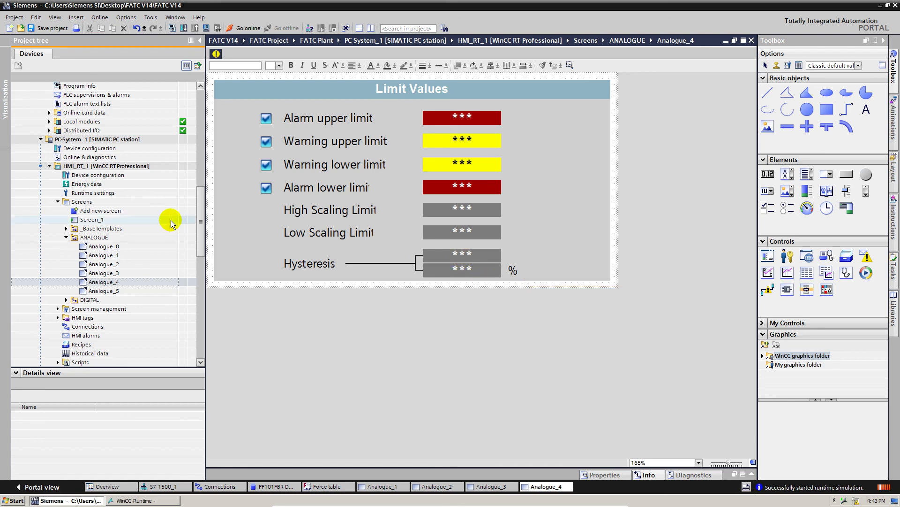
{"action": "left_click", "coordinate": [114, 291]}
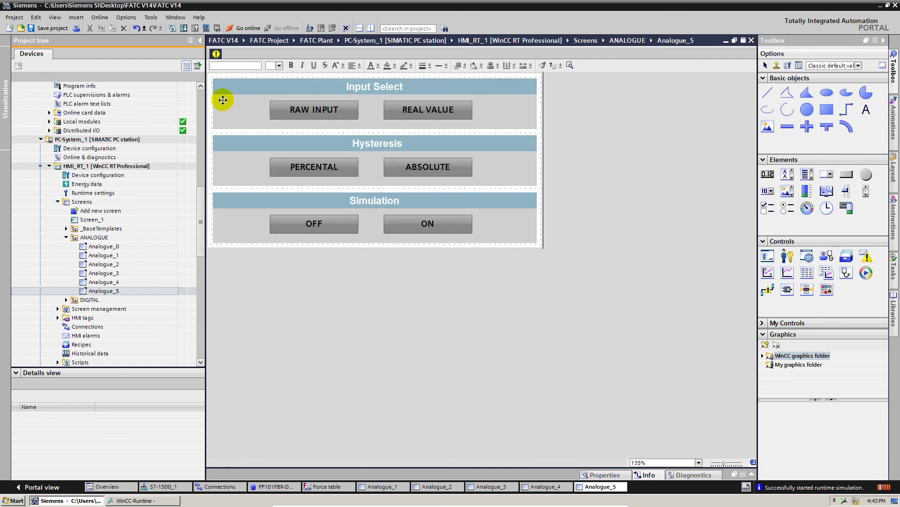
{"action": "scroll", "coordinate": [222, 80], "scroll_direction": "up", "scroll_amount": 2}
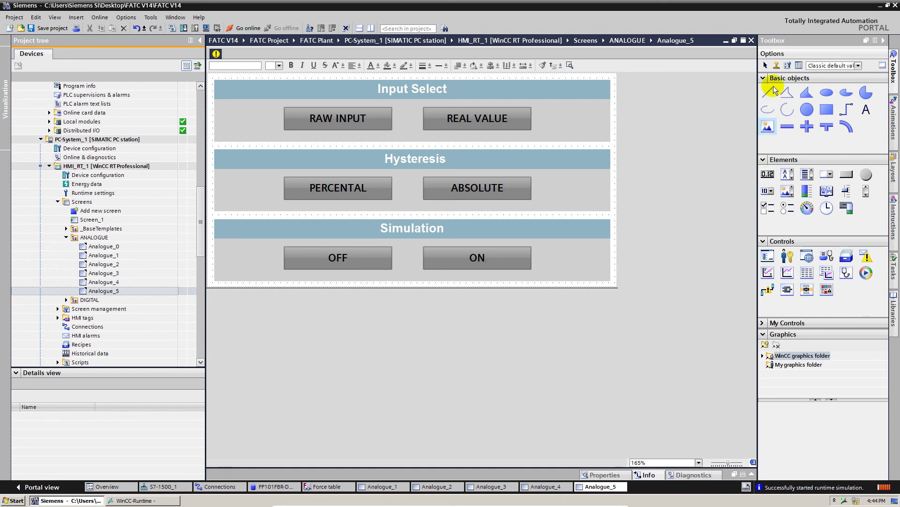
Close the five Analogue screen editors and the force table
{"action": "left_click", "coordinate": [751, 41]}
{"action": "left_click", "coordinate": [751, 40]}
{"action": "left_click", "coordinate": [752, 40]}
{"action": "left_click", "coordinate": [752, 40]}
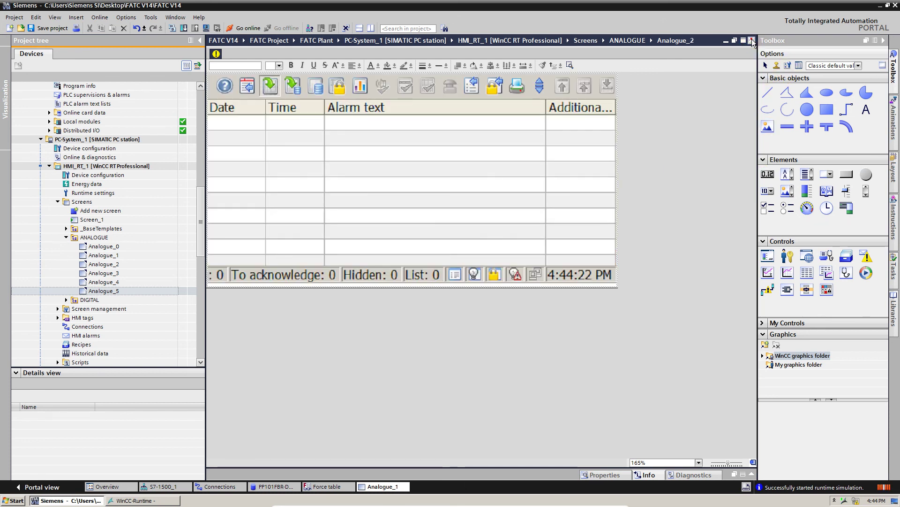
{"action": "left_click", "coordinate": [751, 40]}
{"action": "left_click", "coordinate": [751, 41]}
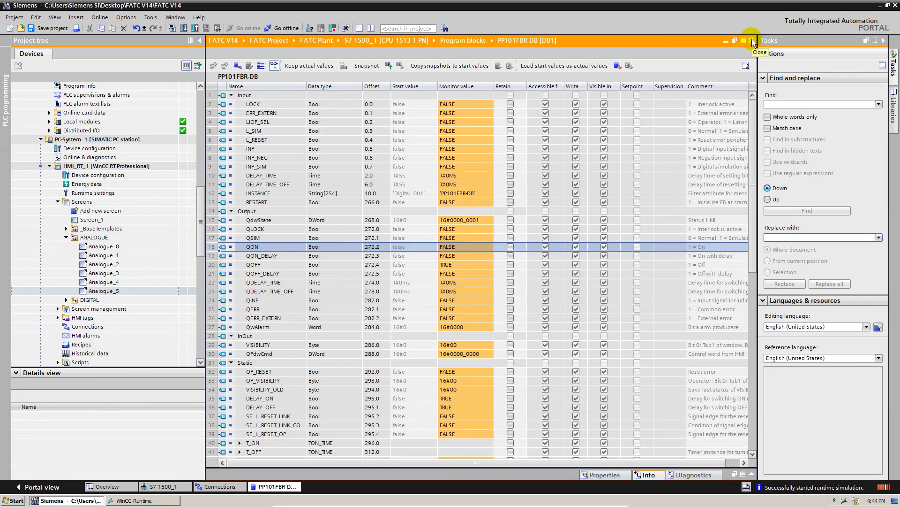
{"action": "left_click", "coordinate": [270, 202]}
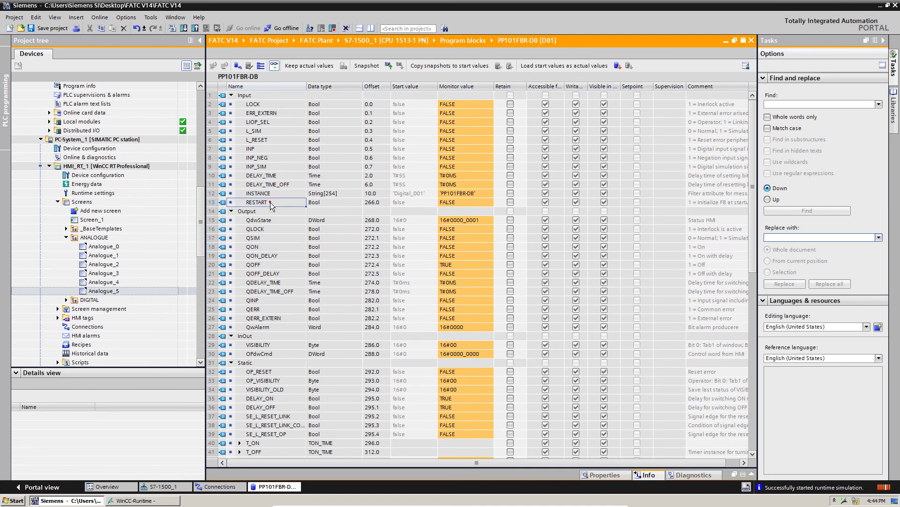
Open the AI Mapping [FC3] block and inspect the IN_INT and IN parameters of the LIT101-DB Analogue call
{"action": "left_click", "coordinate": [94, 238]}
{"action": "scroll", "coordinate": [96, 230], "scroll_direction": "up", "scroll_amount": 12}
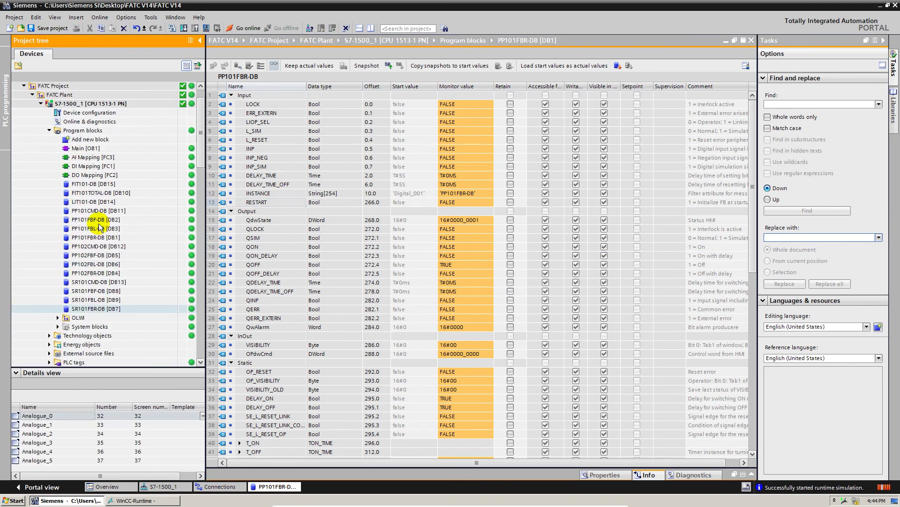
{"action": "double_click", "coordinate": [97, 158]}
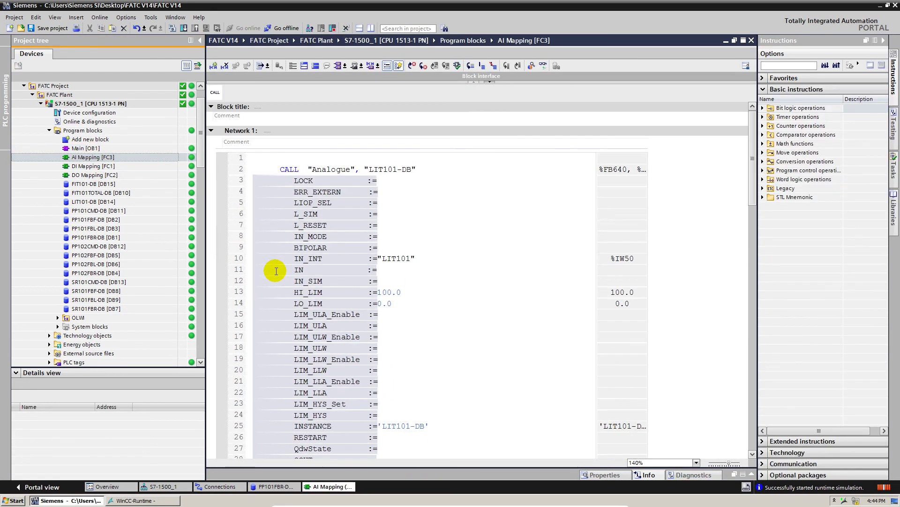
{"action": "scroll", "coordinate": [276, 271], "scroll_direction": "up", "scroll_amount": 2, "text": "ctrl"}
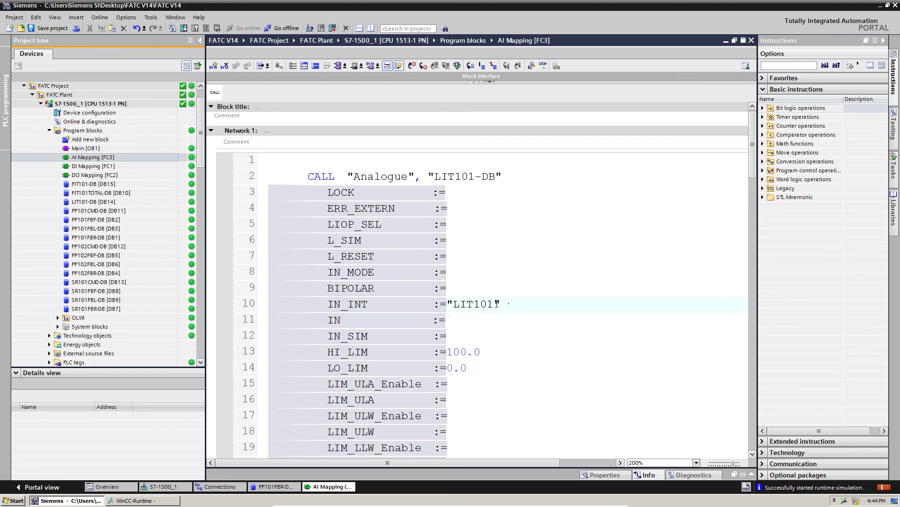
{"action": "left_click_drag", "start_coordinate": [497, 304], "coordinate": [361, 305]}
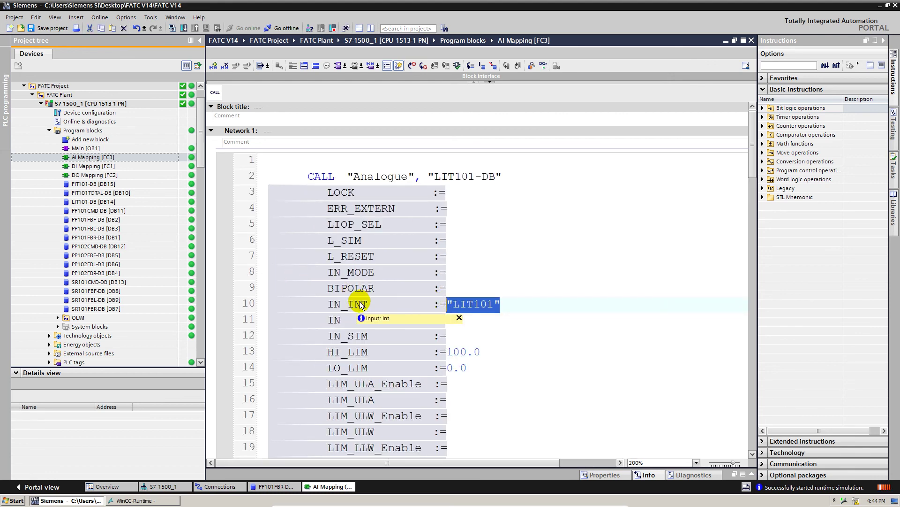
{"action": "left_click", "coordinate": [334, 320]}
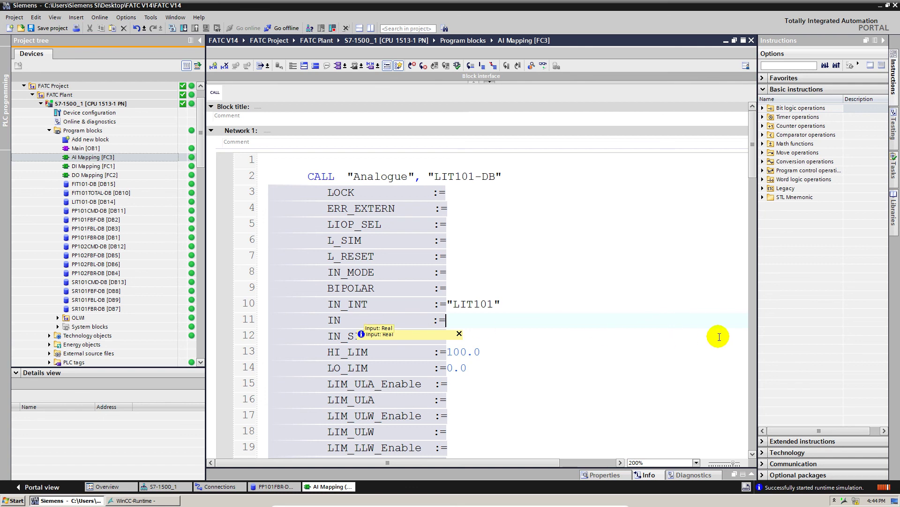
{"action": "scroll", "coordinate": [659, 325], "scroll_direction": "down", "scroll_amount": 1}
{"action": "scroll", "coordinate": [659, 325], "scroll_direction": "down", "scroll_amount": 1}
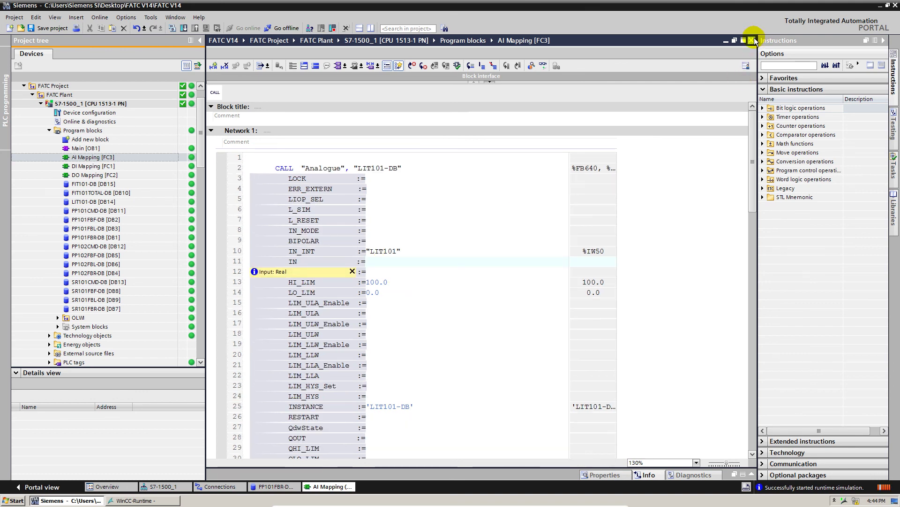
Close the AI Mapping and PP101FBR-DB editors and take S7-1500_1 offline
{"action": "left_click", "coordinate": [751, 40]}
{"action": "left_click", "coordinate": [752, 40]}
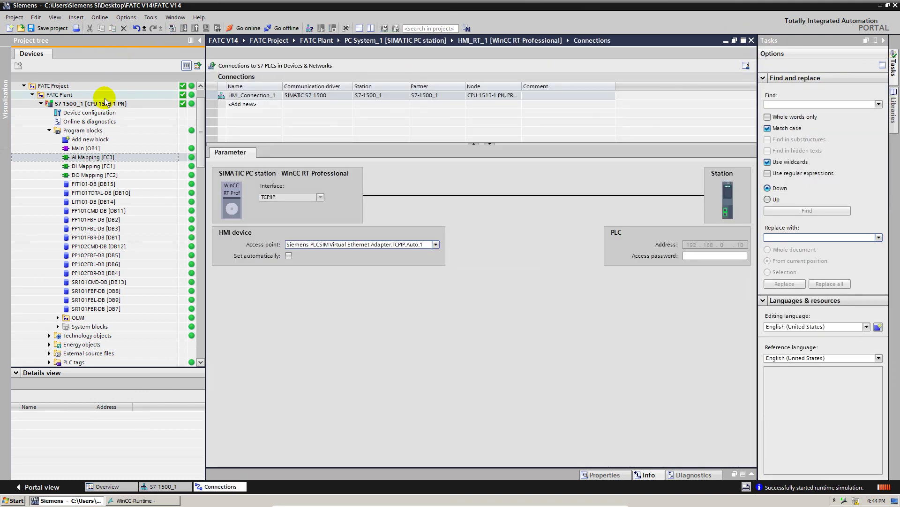
{"action": "left_click", "coordinate": [108, 103]}
{"action": "left_click", "coordinate": [269, 30]}
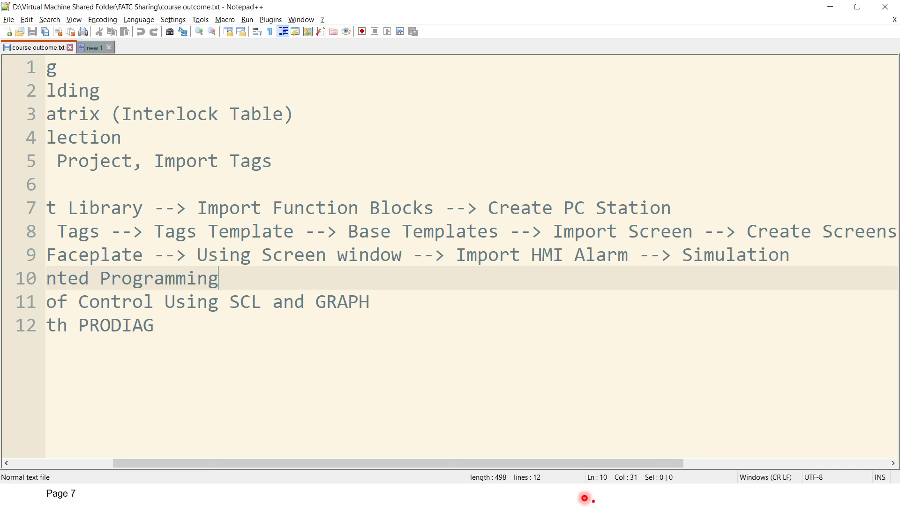
In the course outcome.txt notes in Notepad++, highlight items 1 to 5 and review items 6 to 8
{"action": "left_click", "coordinate": [599, 498]}
{"action": "left_click", "coordinate": [288, 301]}
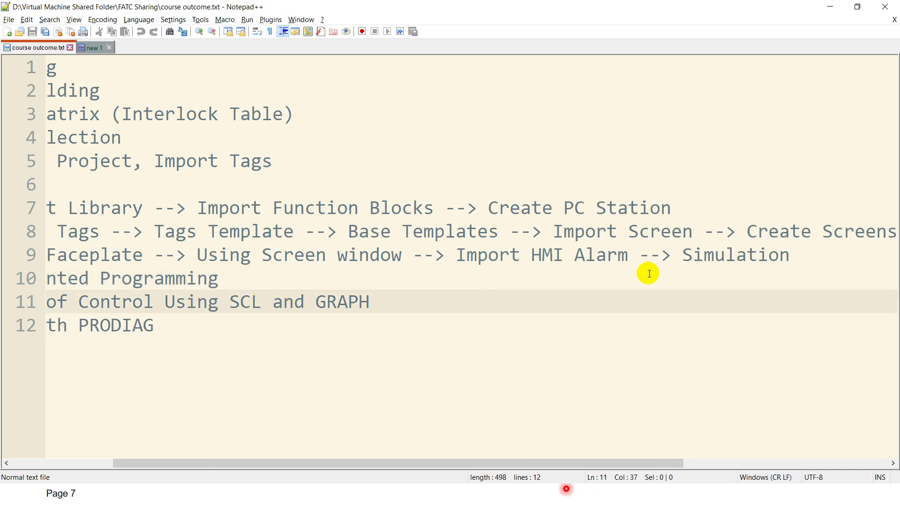
{"action": "left_click_drag", "start_coordinate": [801, 255], "coordinate": [2, 70]}
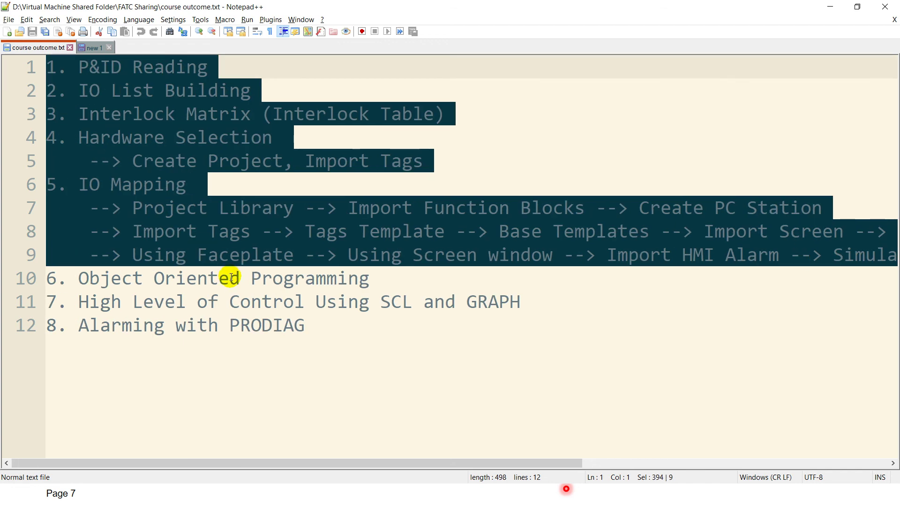
{"action": "left_click", "coordinate": [231, 295]}
{"action": "left_click", "coordinate": [330, 336]}
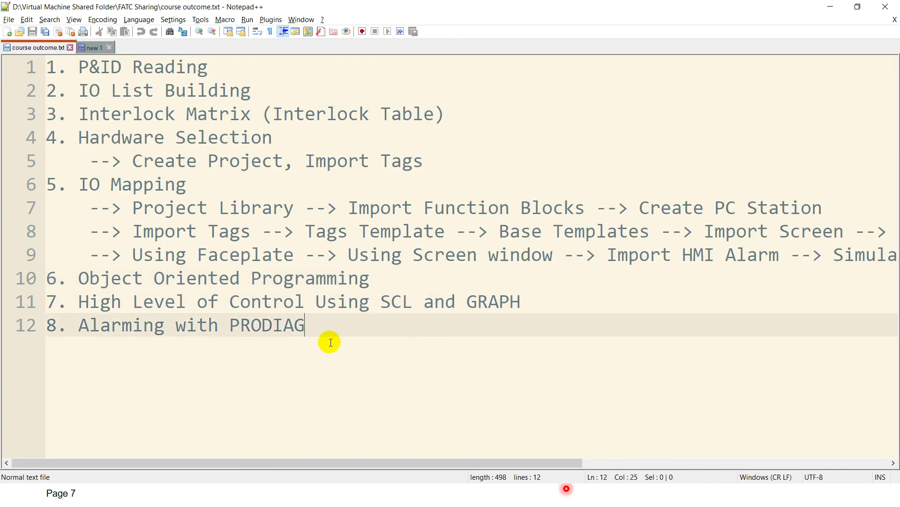
Switch to the PowerPoint slide show and advance to the Object Oriented Programming slide
{"action": "key", "text": "super"}
{"action": "mouse_move", "coordinate": [330, 500]}
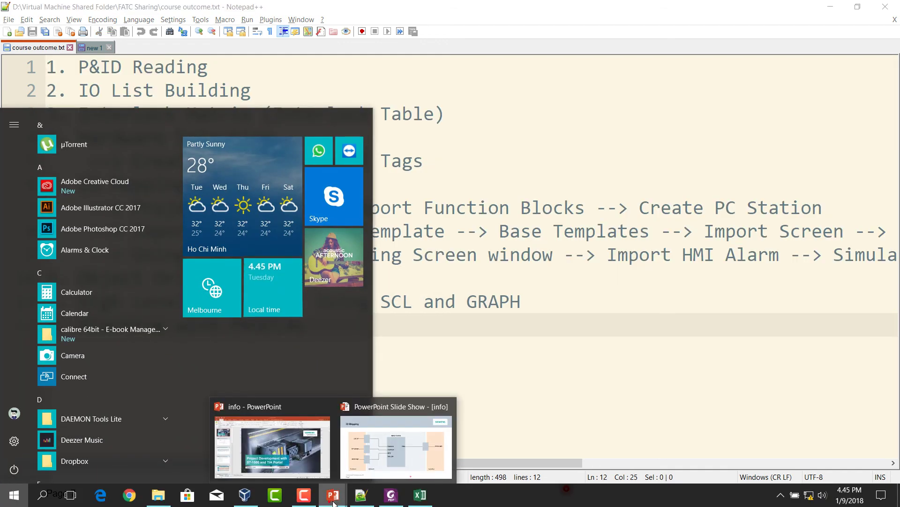
{"action": "left_click", "coordinate": [377, 452]}
{"action": "key", "text": "Right"}
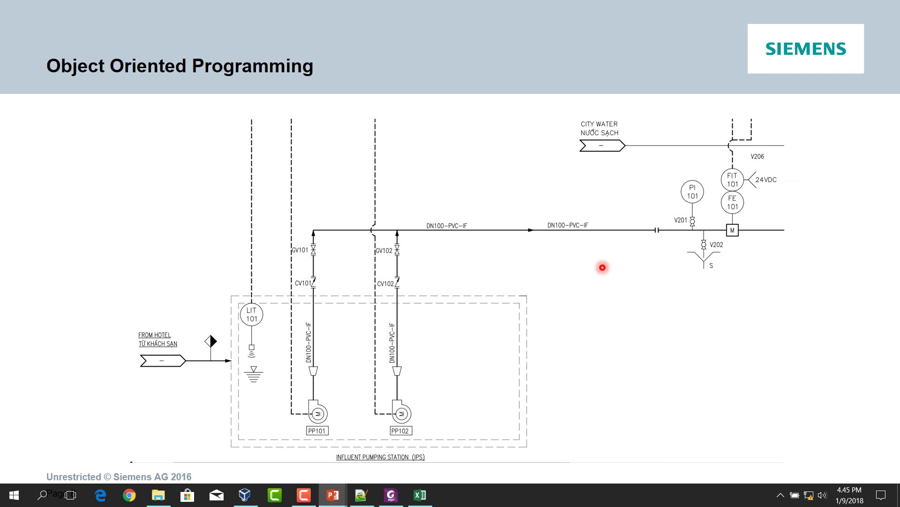
{"action": "key", "text": "super"}
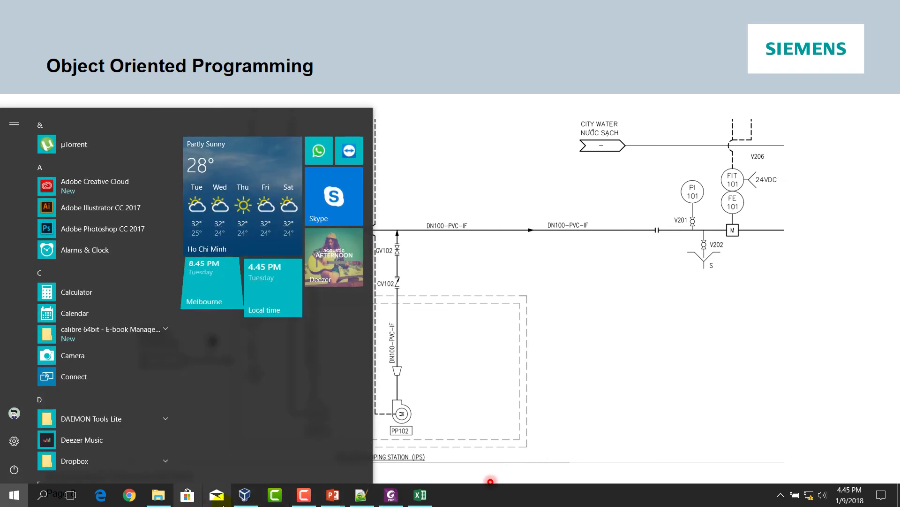
{"action": "left_click", "coordinate": [302, 494]}
{"action": "left_click", "coordinate": [822, 393]}
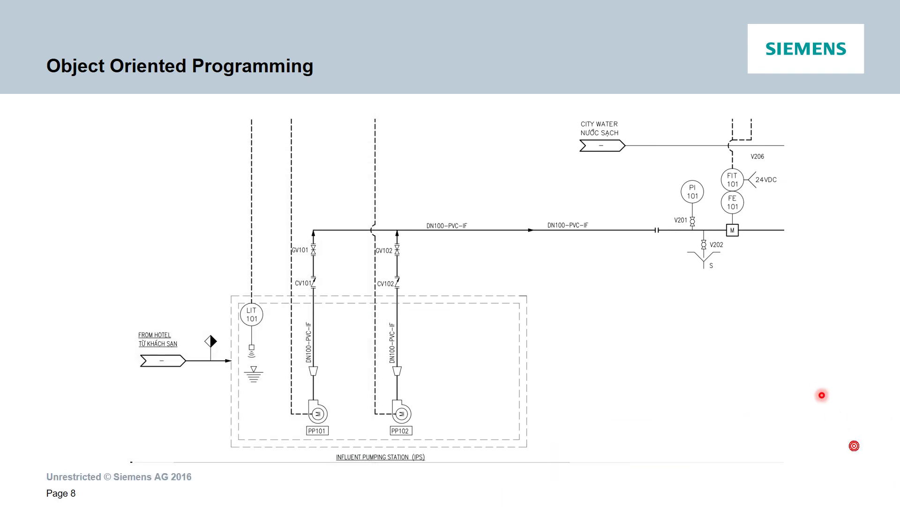